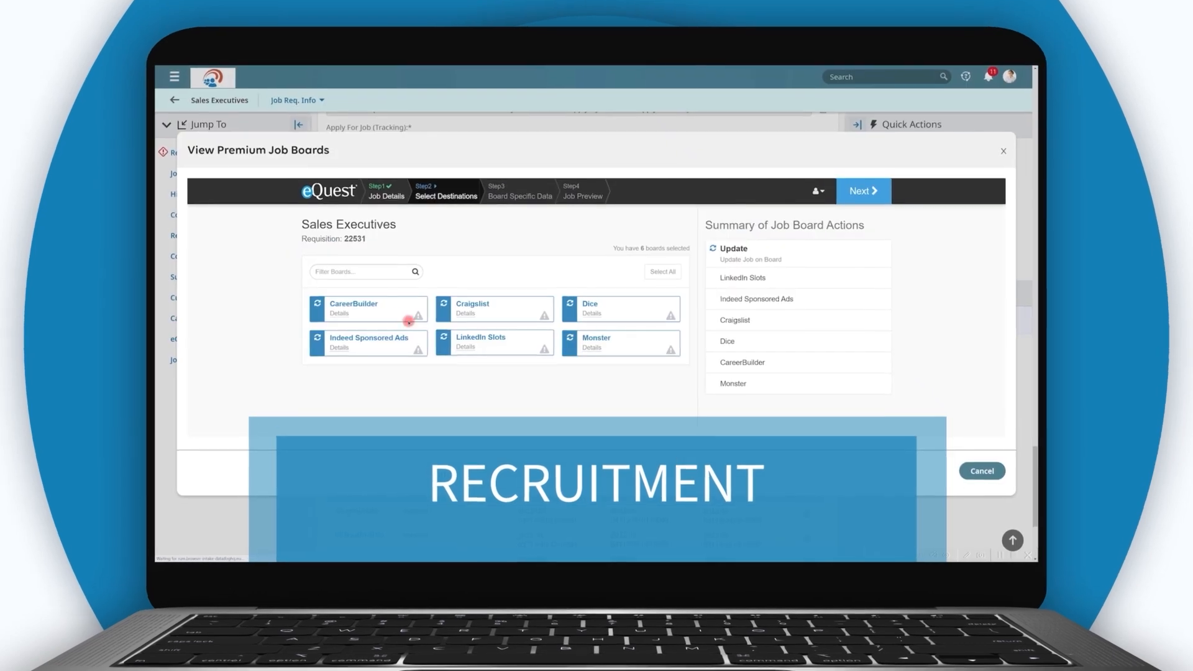
{"action": "left_click", "coordinate": [862, 192]}
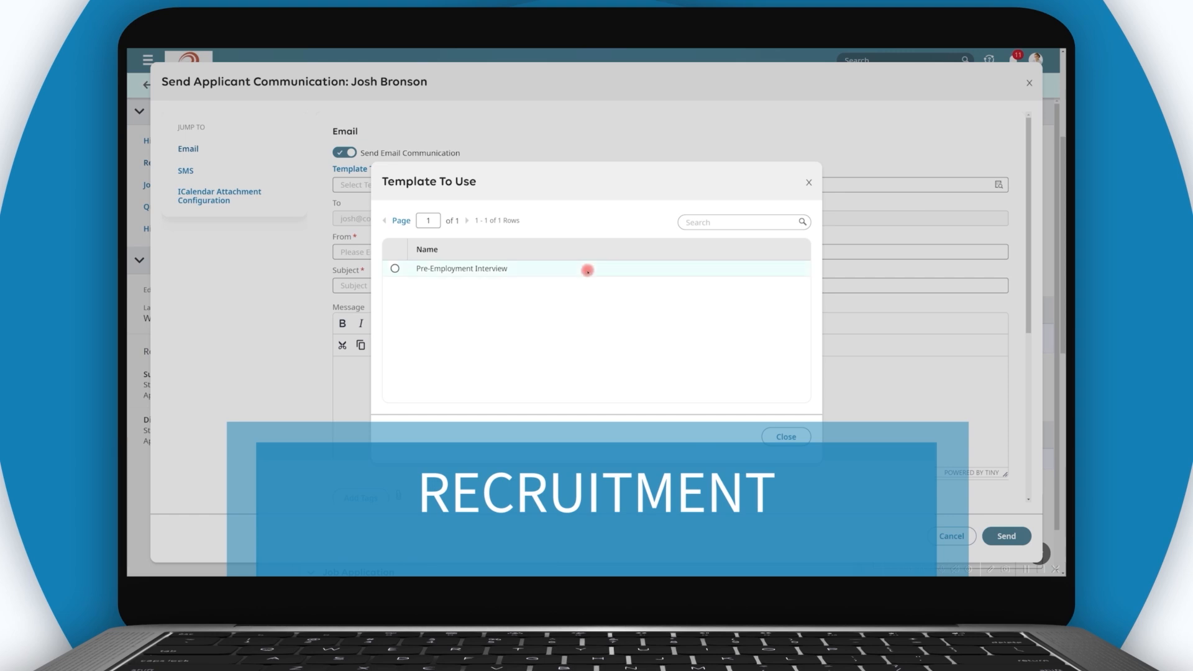
{"action": "left_click", "coordinate": [394, 269]}
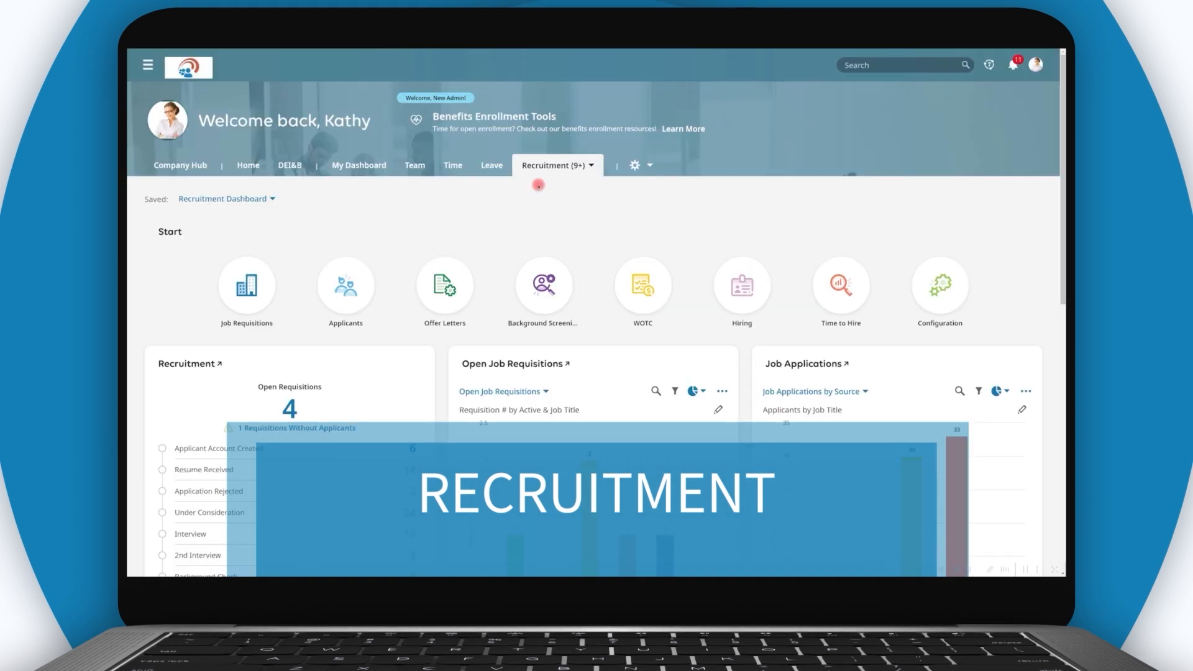
{"action": "scroll", "coordinate": [539, 185], "scroll_direction": "down", "scroll_amount": 3}
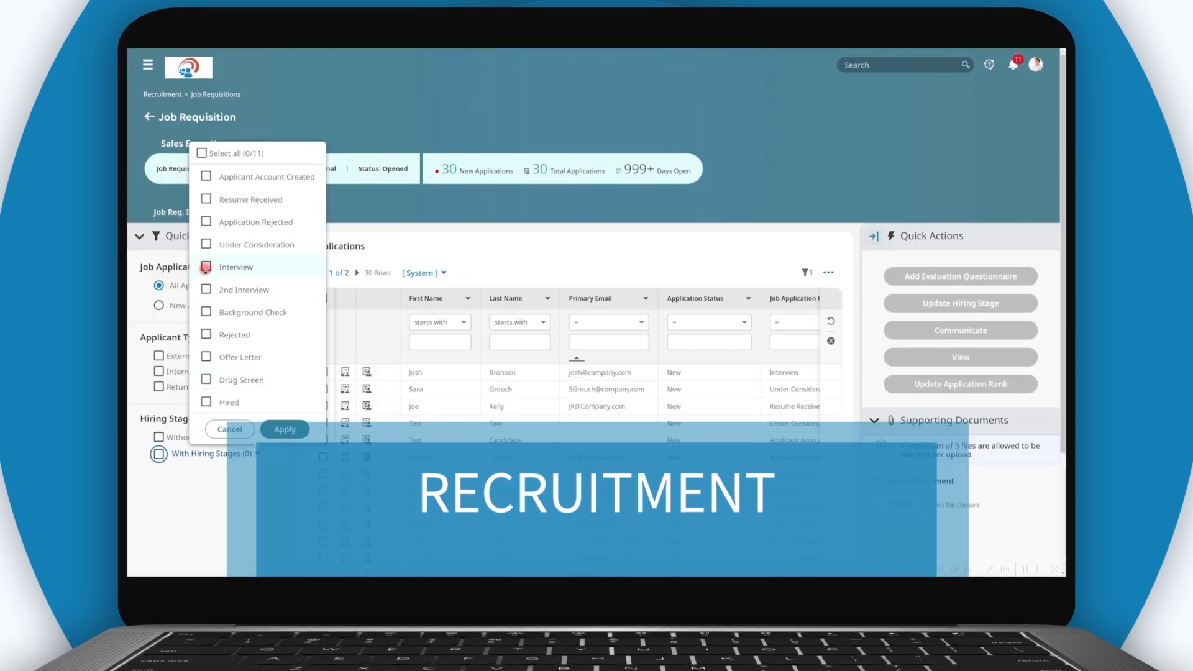
{"action": "left_click", "coordinate": [207, 267]}
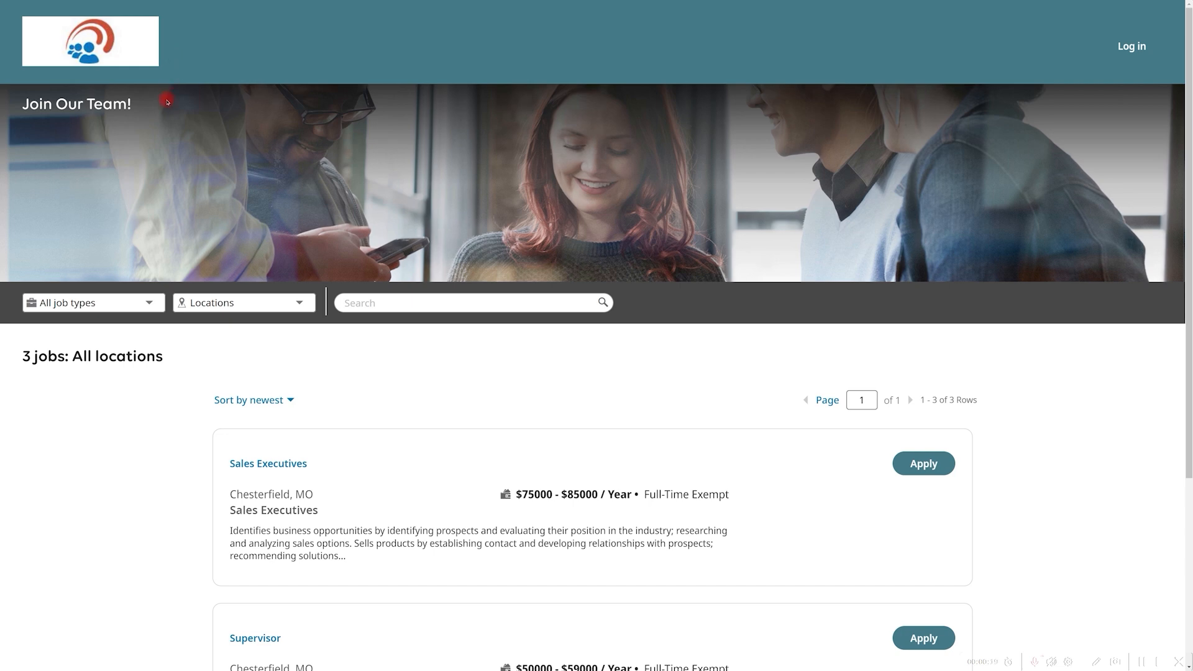
- Open the Associate job posting on the career portal and review its details, description and requirements
{"action": "scroll", "coordinate": [167, 101], "scroll_direction": "down", "scroll_amount": 4}
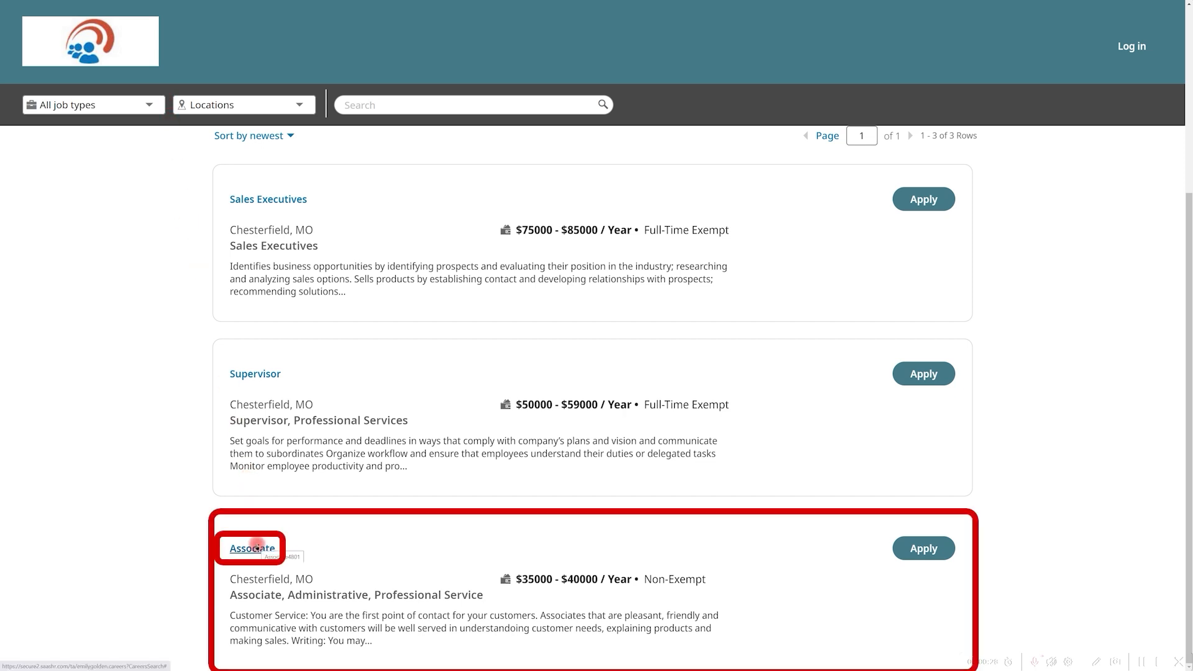
{"action": "left_click", "coordinate": [257, 547]}
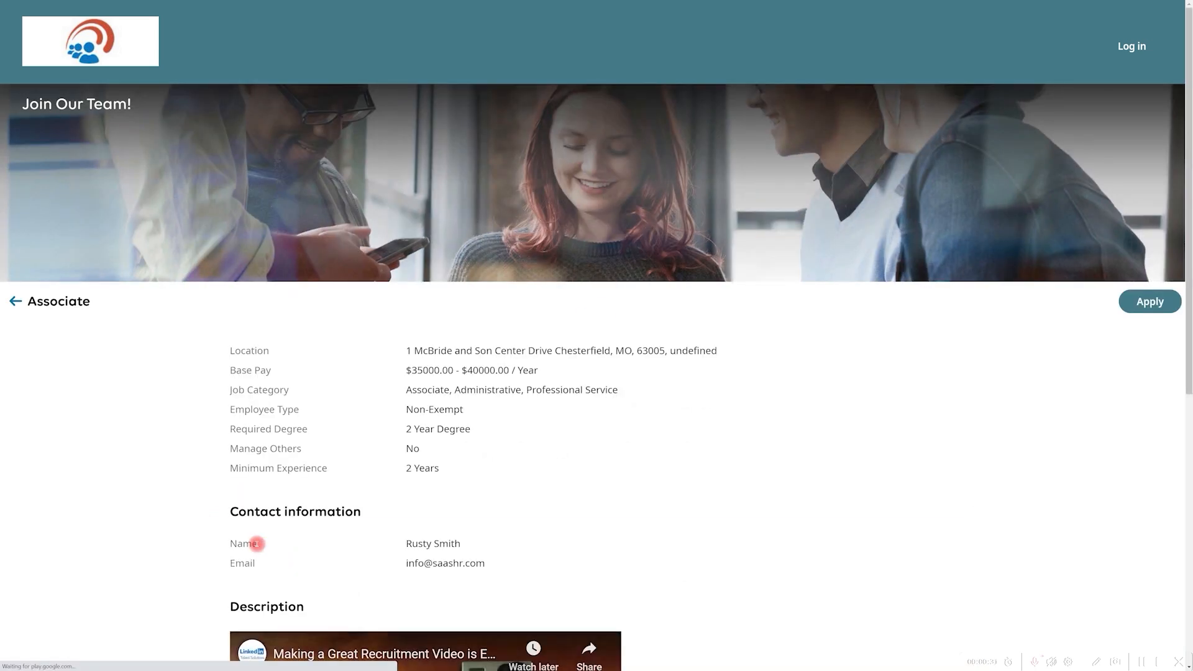
{"action": "scroll", "coordinate": [257, 543], "scroll_direction": "down", "scroll_amount": 6}
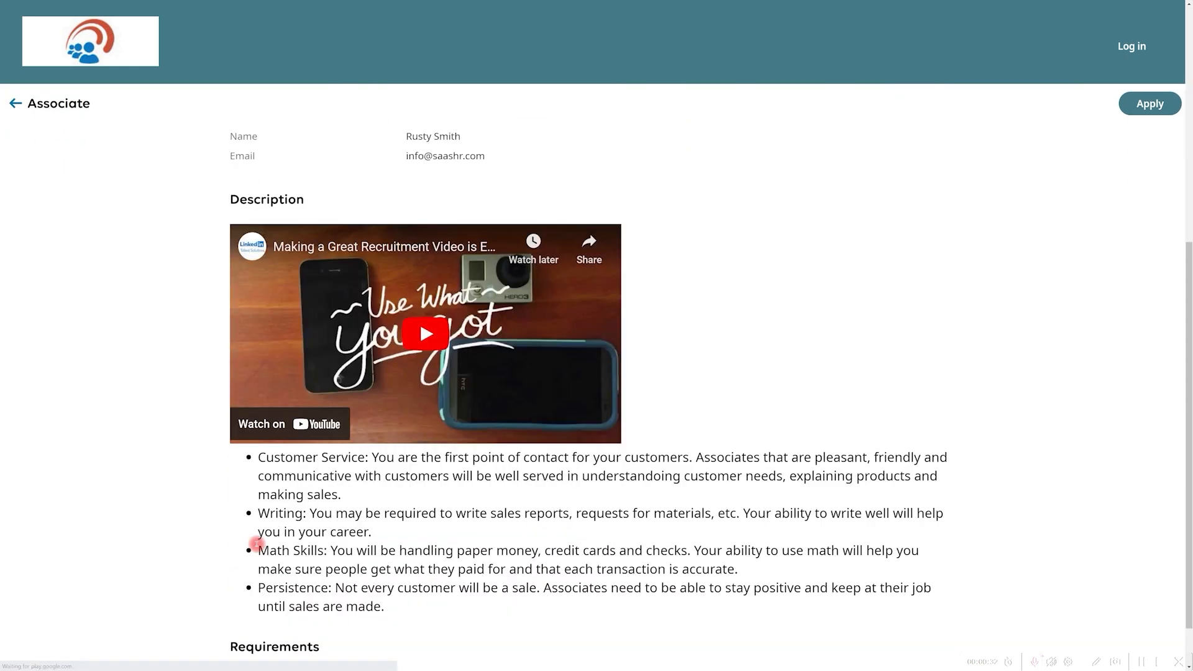
{"action": "scroll", "coordinate": [257, 545], "scroll_direction": "down", "scroll_amount": 1}
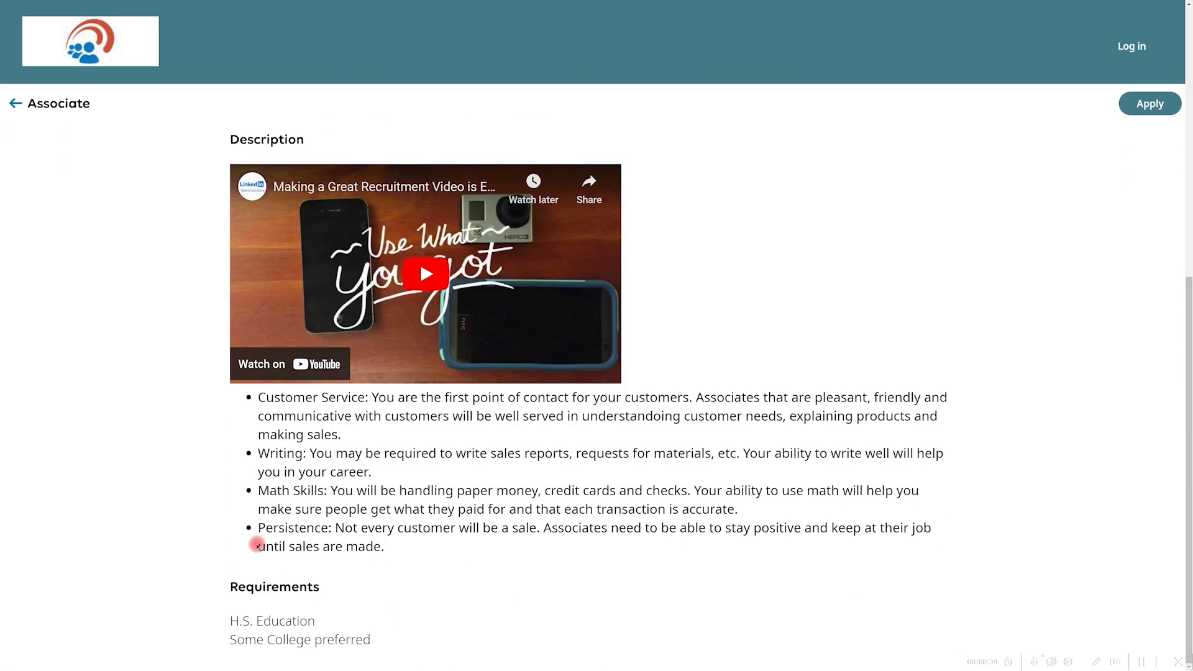
- View the application form for the Associate job, close it and return to the job listings
{"action": "left_click", "coordinate": [1128, 107]}
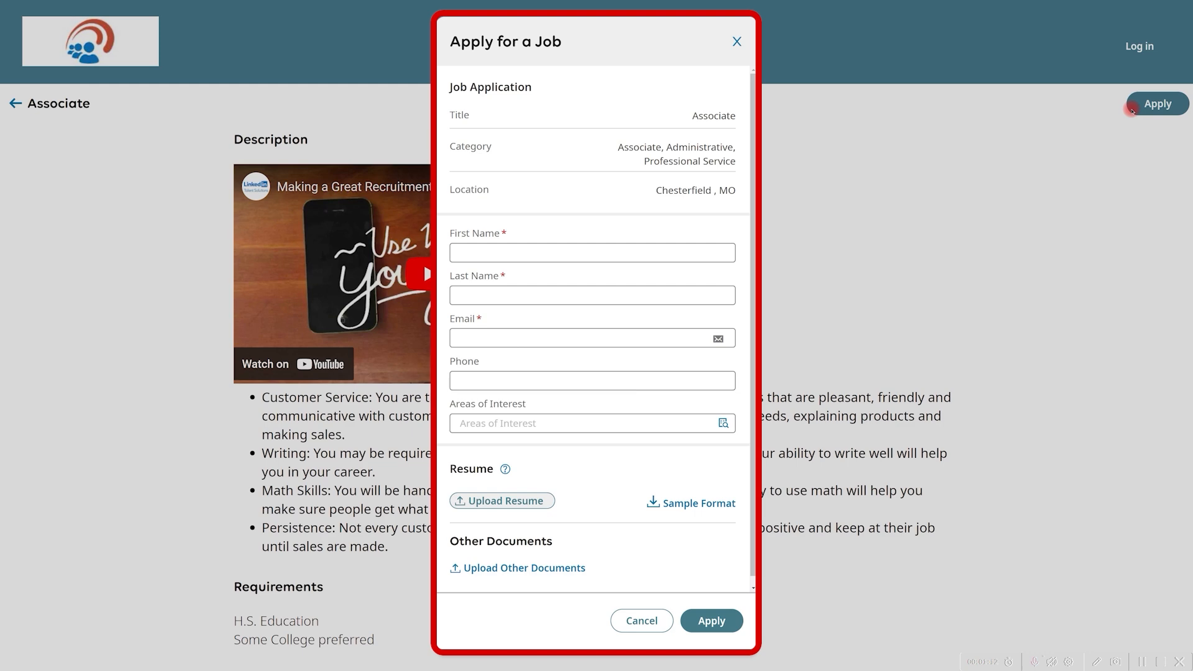
{"action": "left_click", "coordinate": [737, 41]}
{"action": "left_click", "coordinate": [17, 104]}
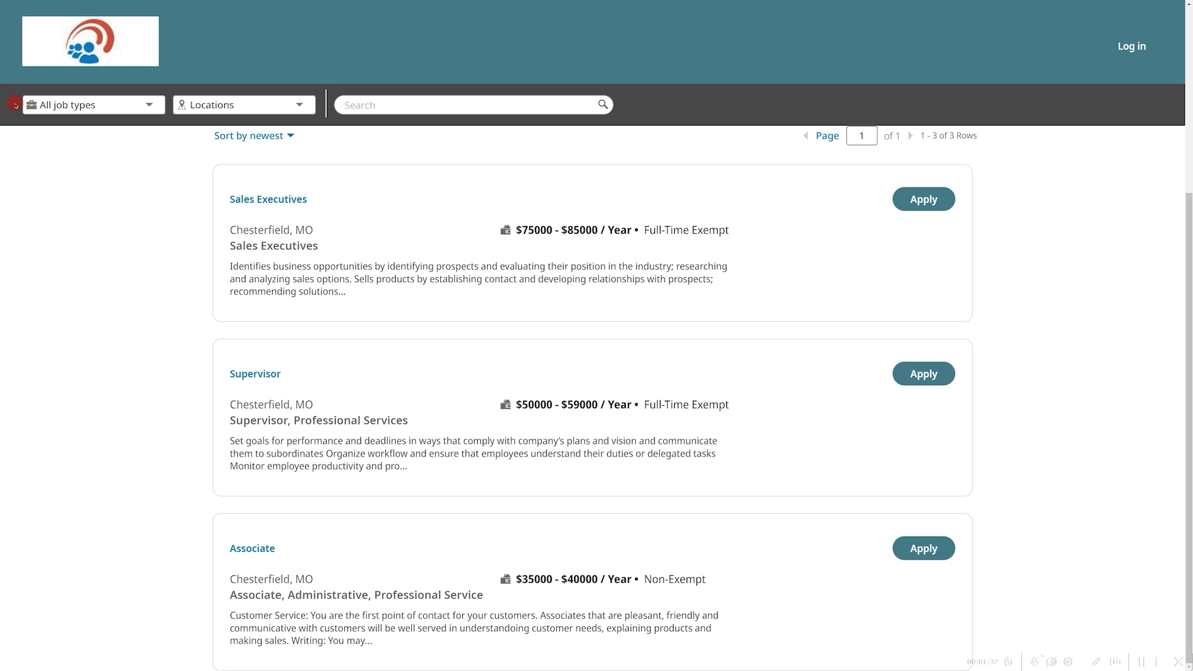
- Start applying for the Sales Executives job and review the Resume section of the applicant profile
{"action": "left_click", "coordinate": [907, 203]}
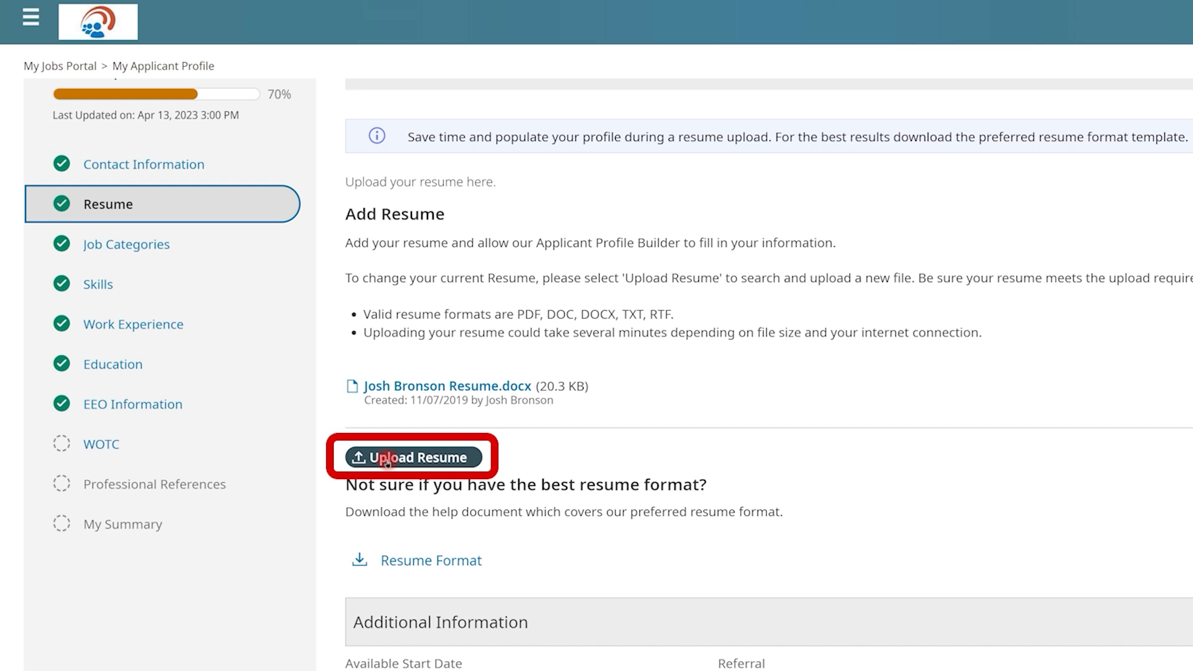
{"action": "scroll", "coordinate": [386, 463], "scroll_direction": "up", "scroll_amount": 1}
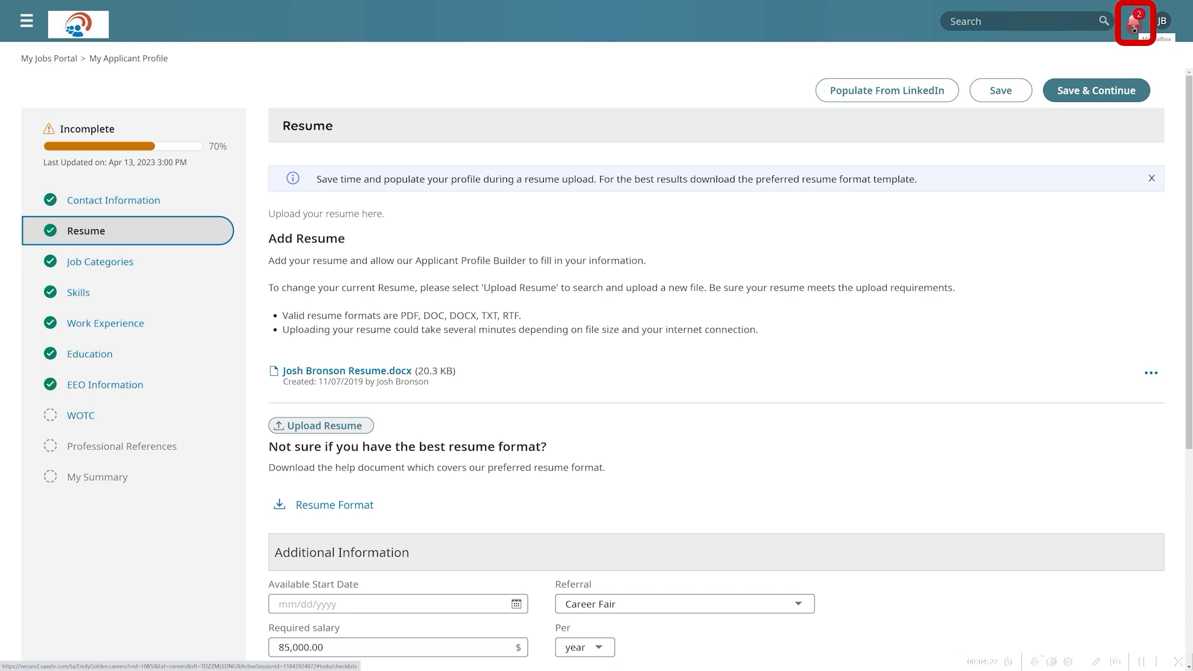
- Open the Applicant Checklist from the notifications and view the Employee Testing and Background Check Authorization tasks
{"action": "left_click", "coordinate": [1133, 25]}
{"action": "left_click", "coordinate": [1122, 633]}
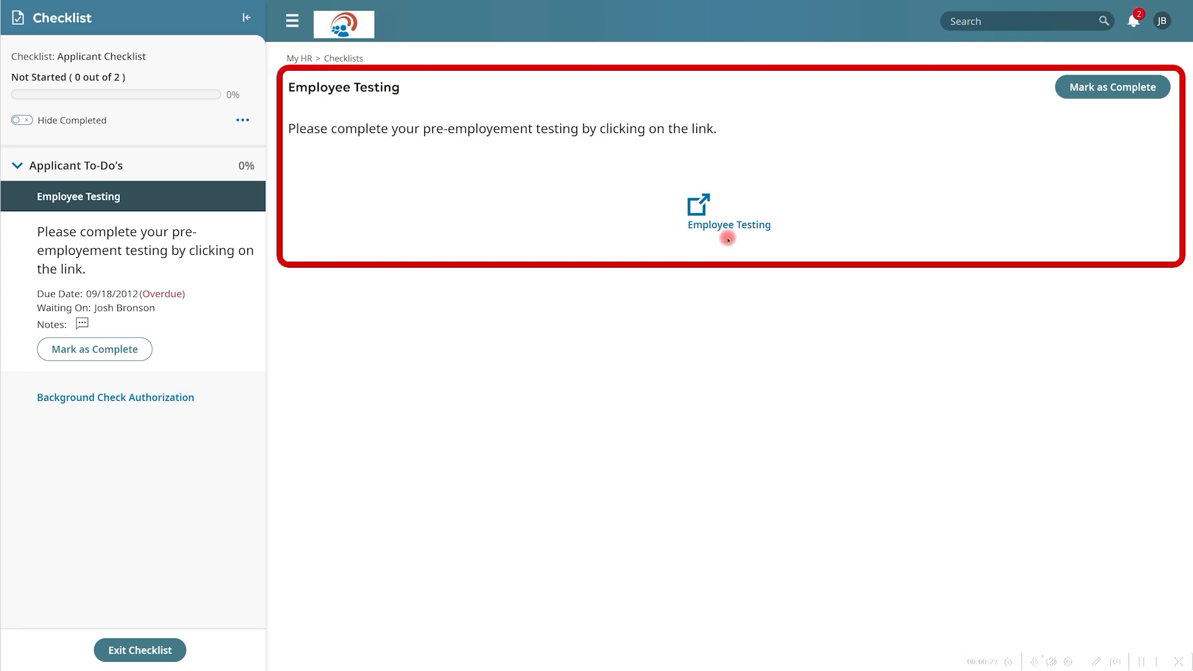
{"action": "left_click", "coordinate": [187, 391]}
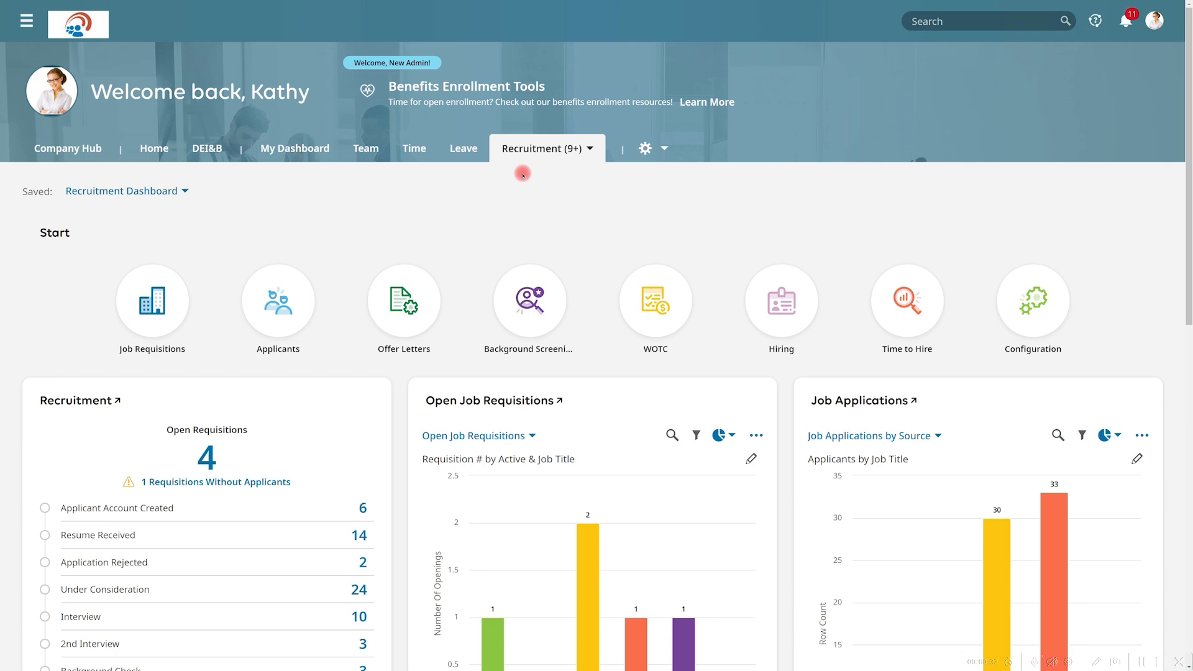
- Review the Recruitment Dashboard's open requisitions, job applications and Hiring Stages by Position charts
{"action": "scroll", "coordinate": [525, 172], "scroll_direction": "down", "scroll_amount": 4}
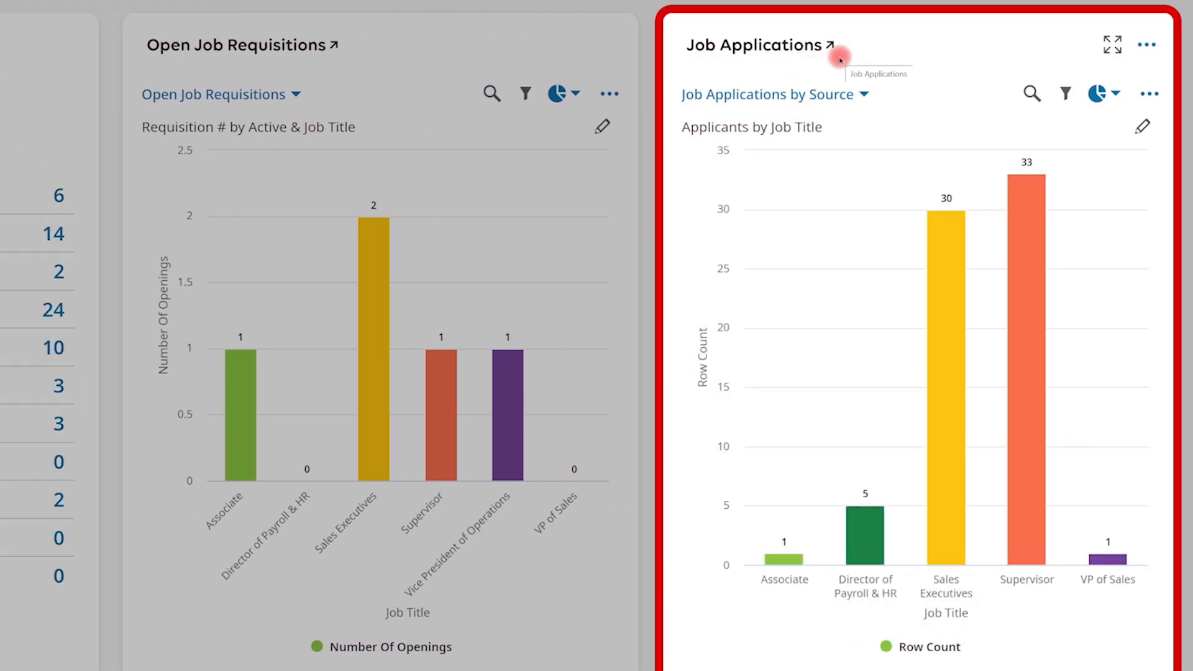
{"action": "scroll", "coordinate": [840, 62], "scroll_direction": "down", "scroll_amount": 4}
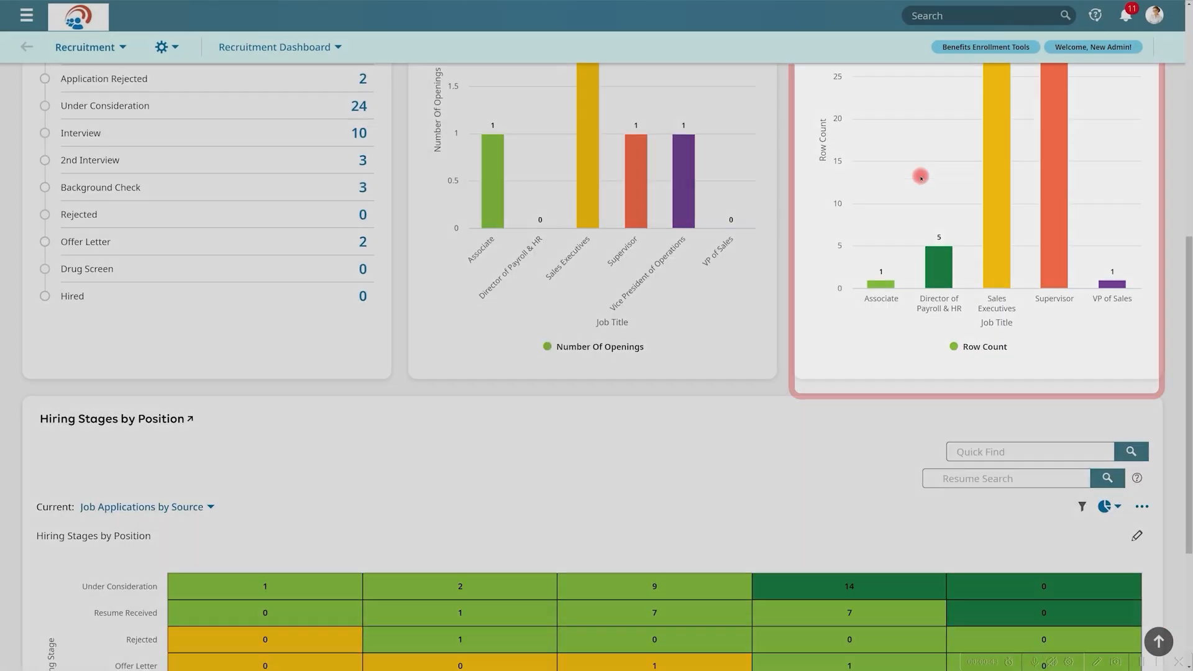
{"action": "scroll", "coordinate": [920, 177], "scroll_direction": "down", "scroll_amount": 3}
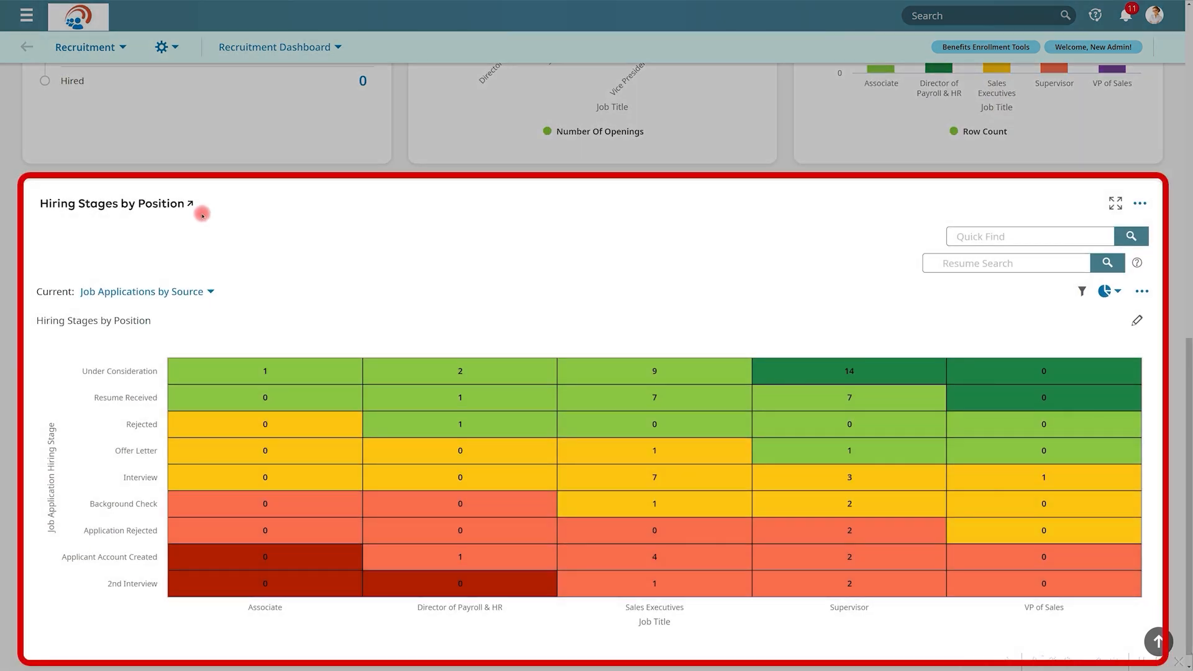
{"action": "scroll", "coordinate": [202, 215], "scroll_direction": "up", "scroll_amount": 10}
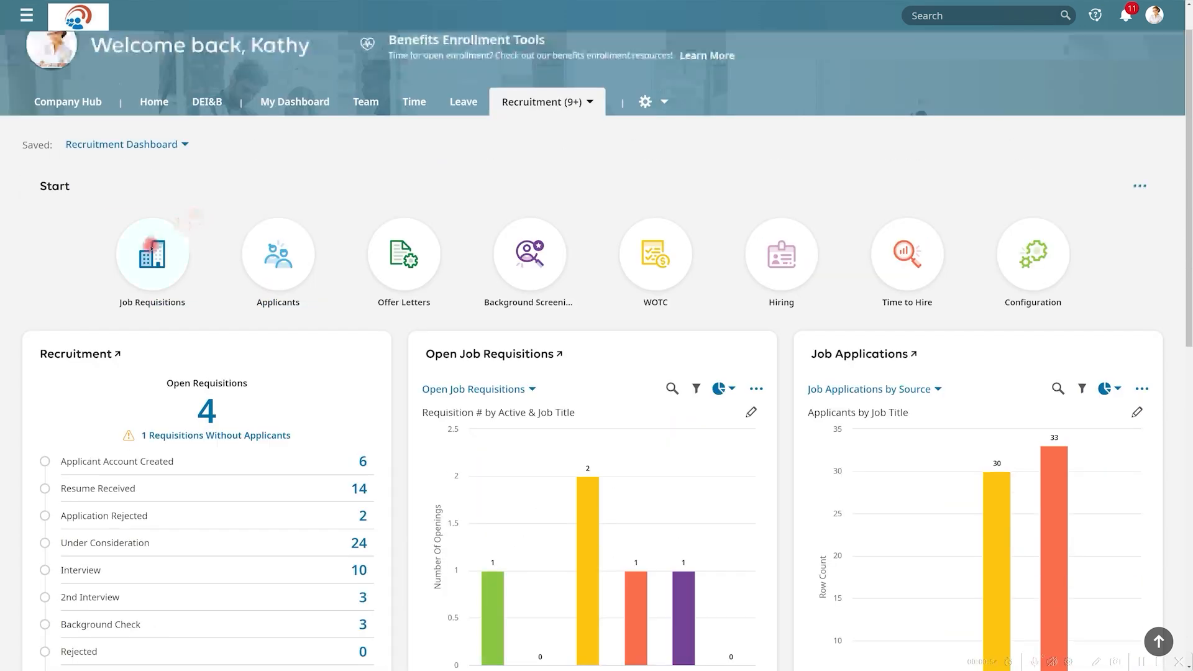
- Open the Sales Executives job requisition for editing, preview its posting and close the preview
{"action": "left_click", "coordinate": [151, 248]}
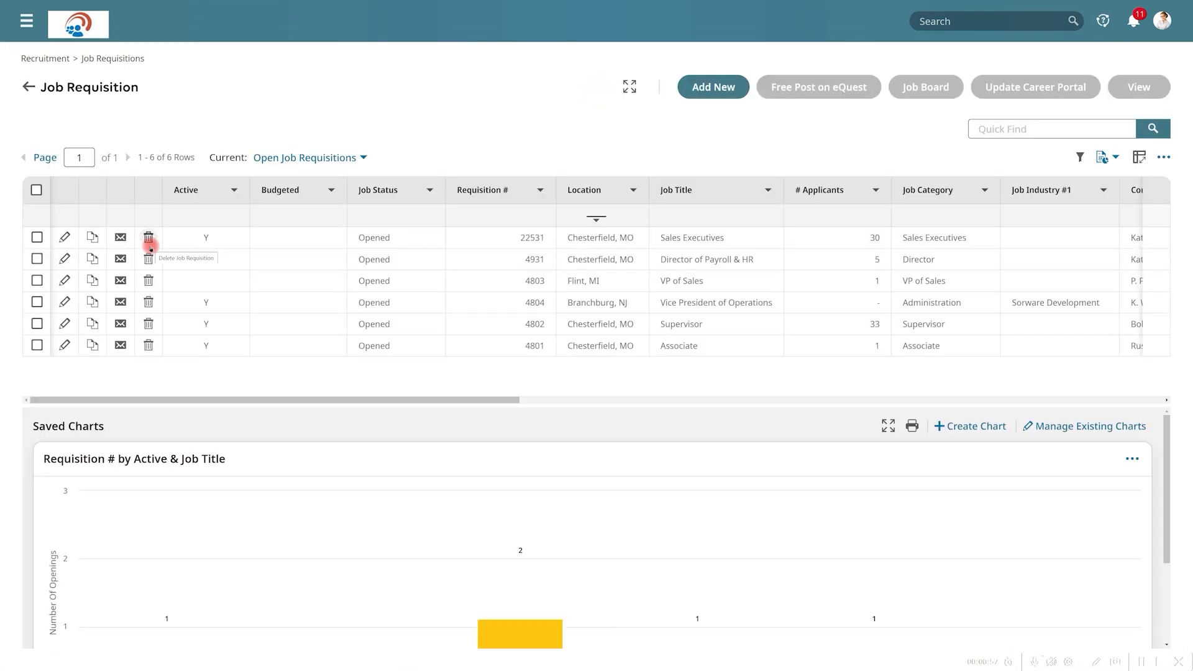
{"action": "left_click", "coordinate": [65, 237]}
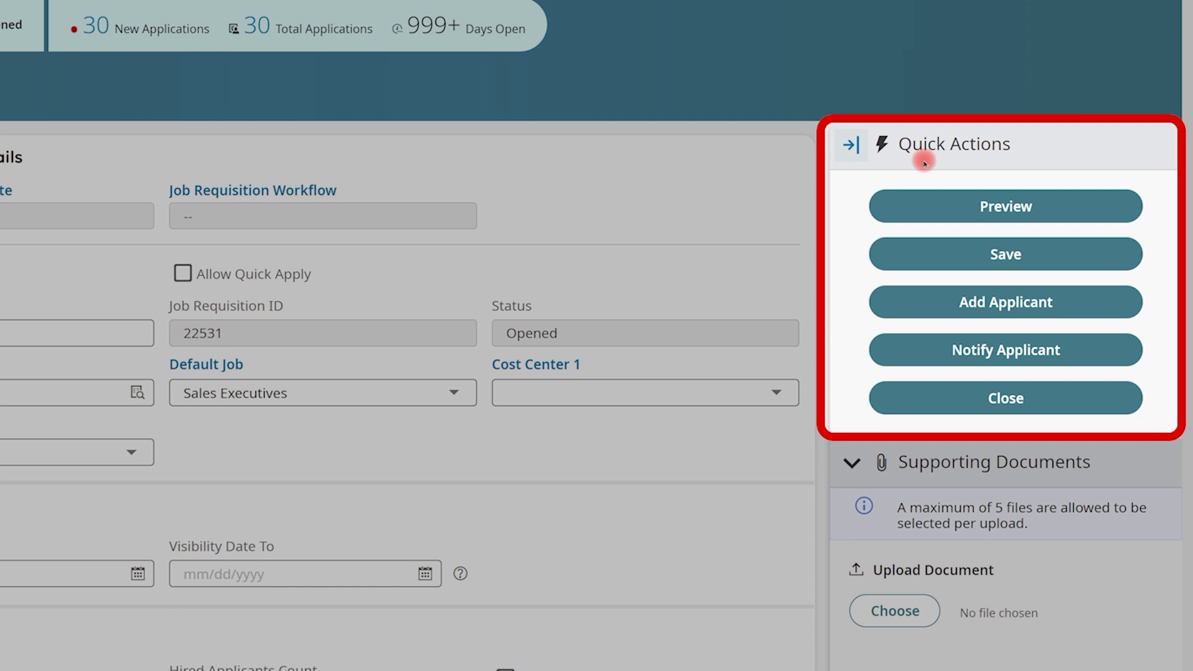
{"action": "left_click", "coordinate": [935, 211]}
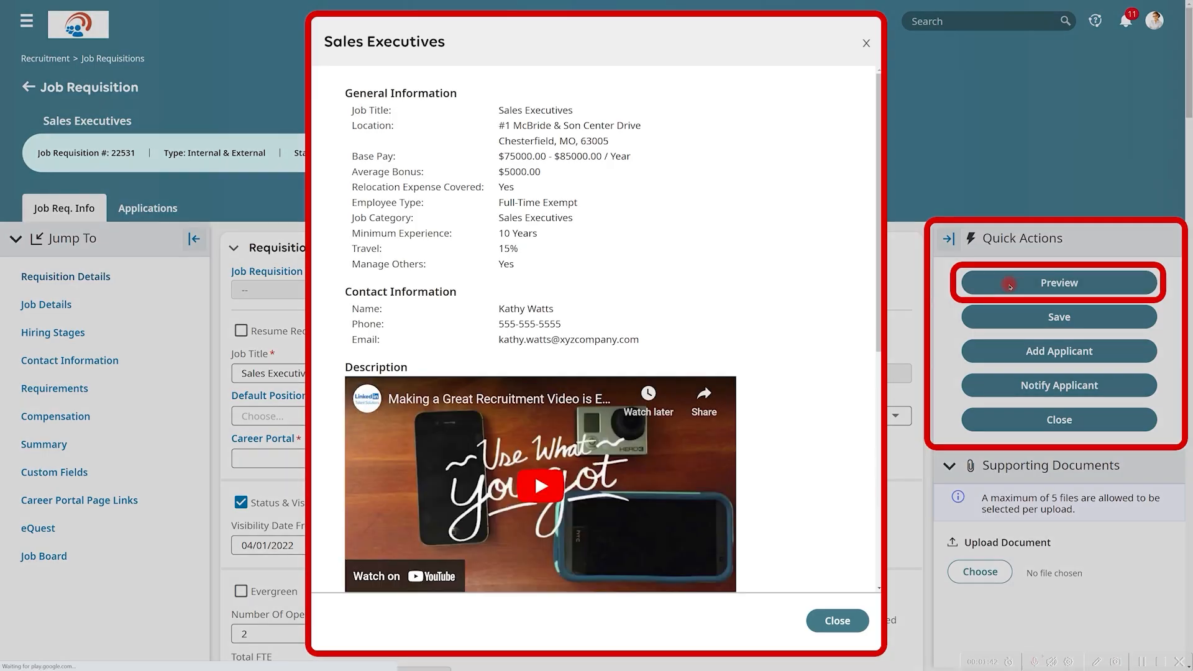
{"action": "left_click", "coordinate": [837, 620]}
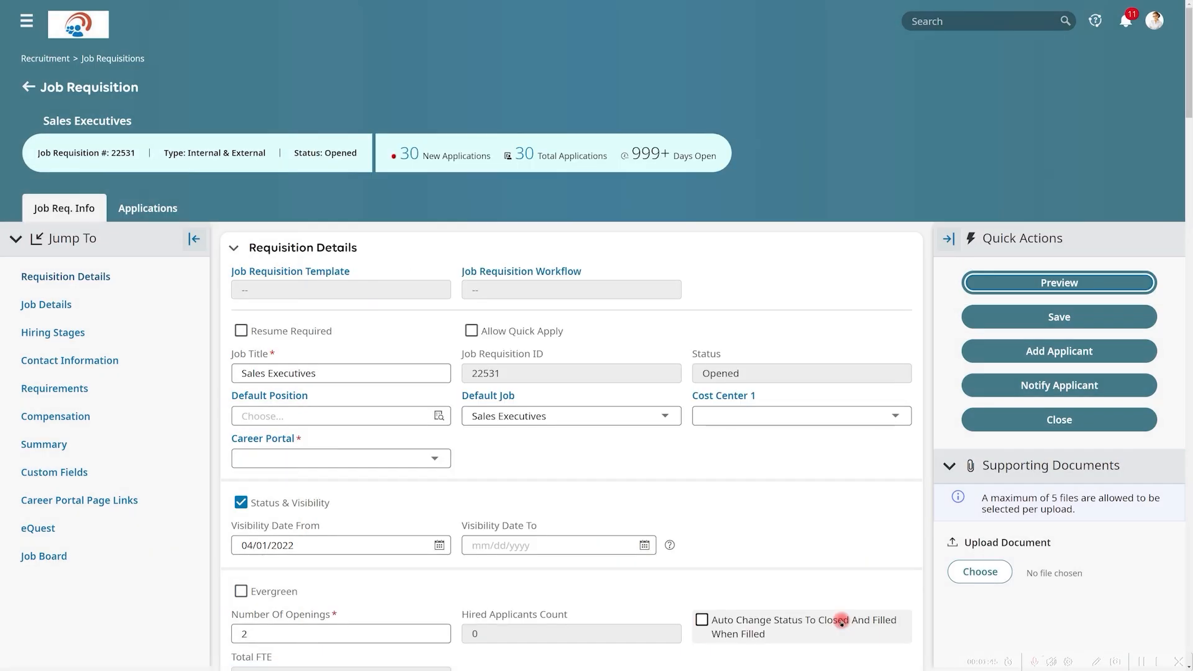
- Examine the requisition's Career Portal Page Links and its eQuest Blast Network and Premium settings
{"action": "left_click", "coordinate": [122, 502]}
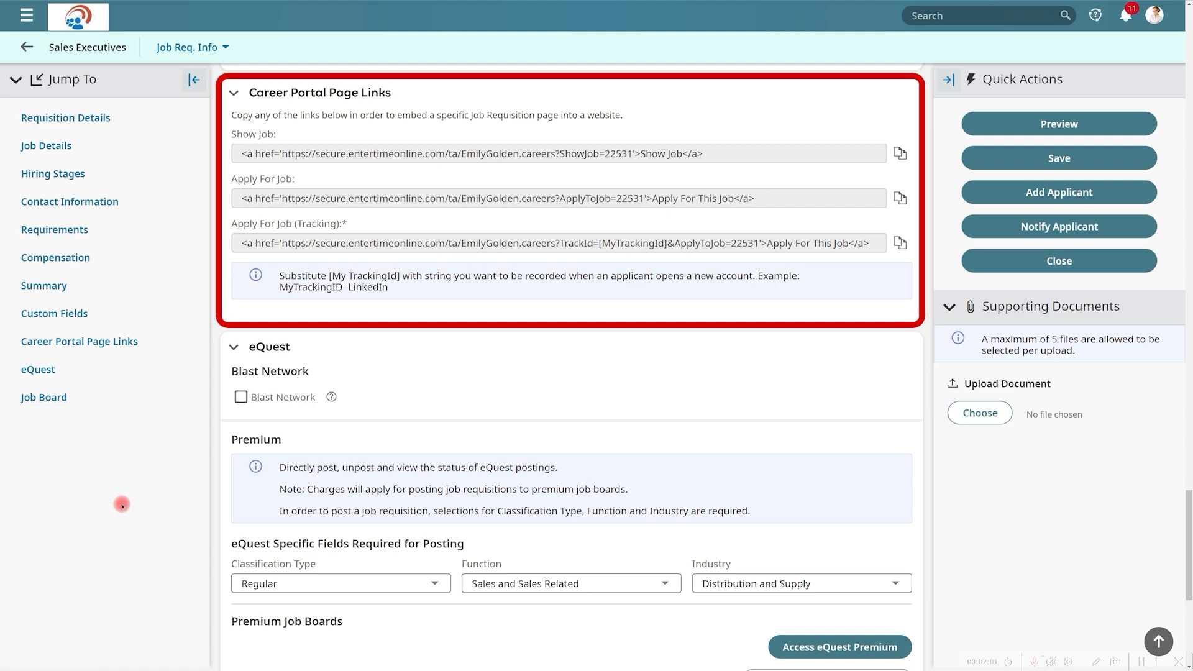
{"action": "left_click", "coordinate": [331, 396]}
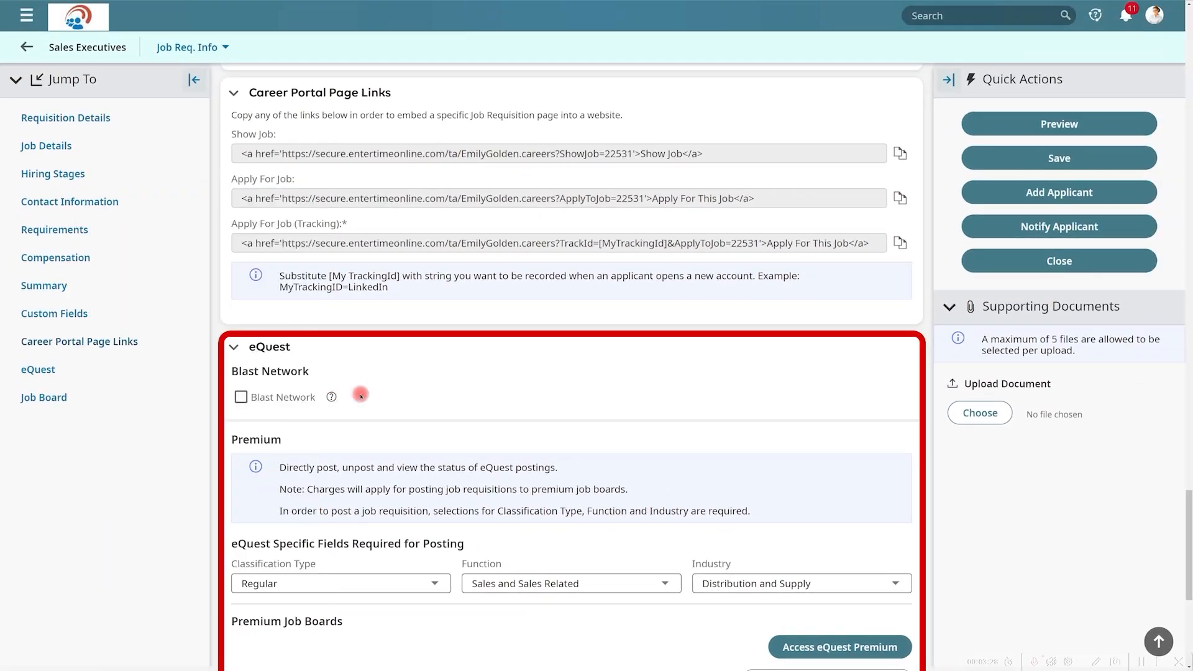
{"action": "scroll", "coordinate": [360, 395], "scroll_direction": "down", "scroll_amount": 2}
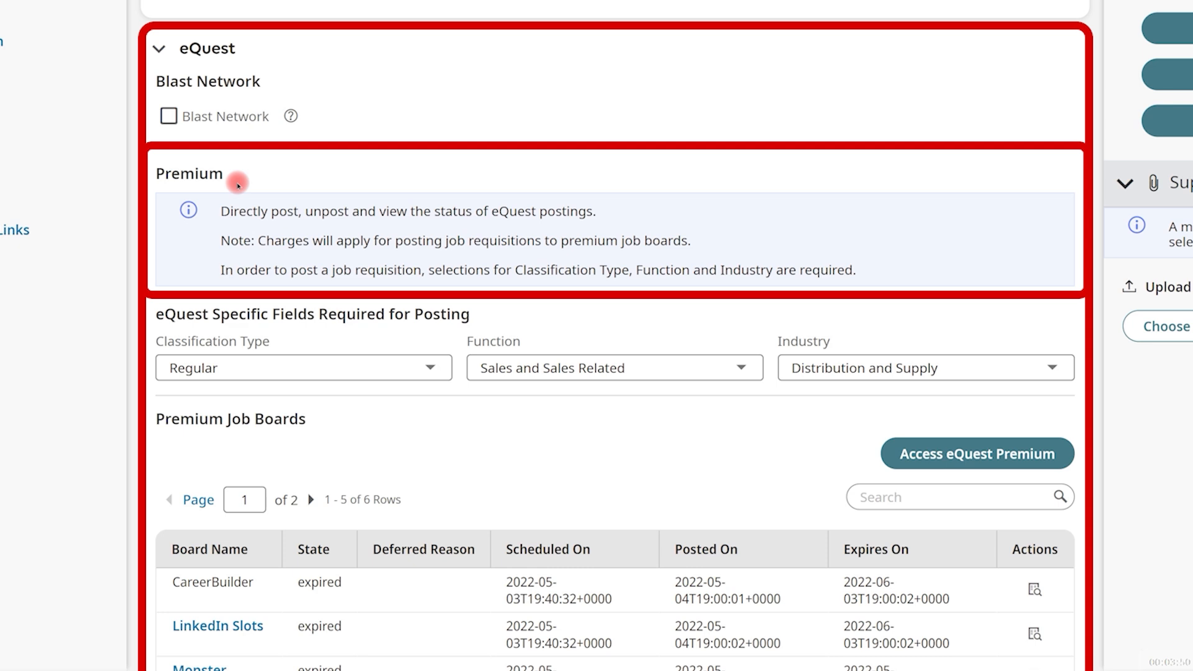
- Access eQuest Premium, set CareerBuilder to repost, continue to the job preview and cancel the posting
{"action": "left_click", "coordinate": [915, 453]}
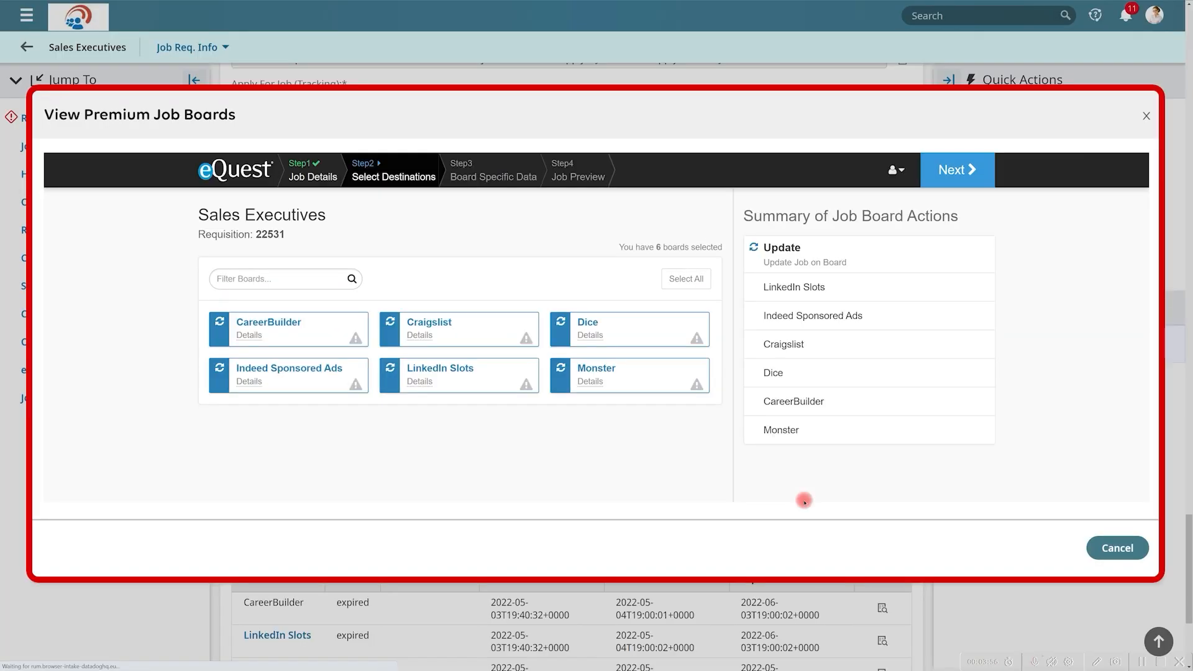
{"action": "left_click", "coordinate": [312, 325]}
{"action": "left_click", "coordinate": [937, 180]}
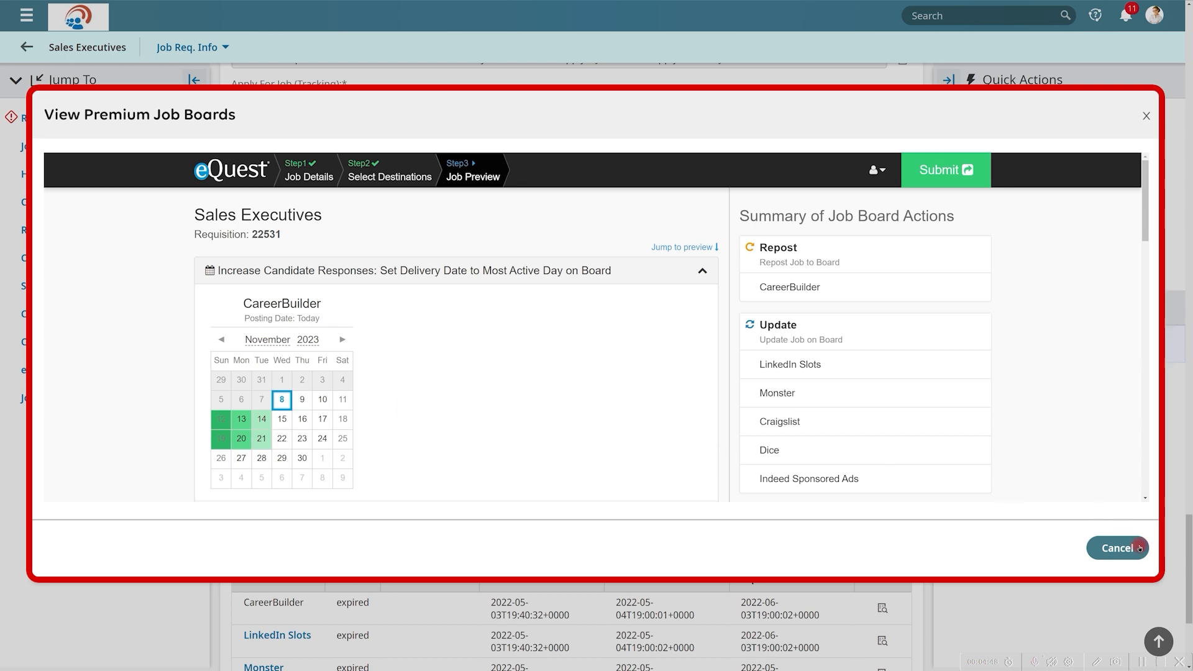
{"action": "left_click", "coordinate": [1118, 548]}
- Show the Sales Executives requisition's applications and filter them to the Interview hiring stage
{"action": "left_click", "coordinate": [1158, 640]}
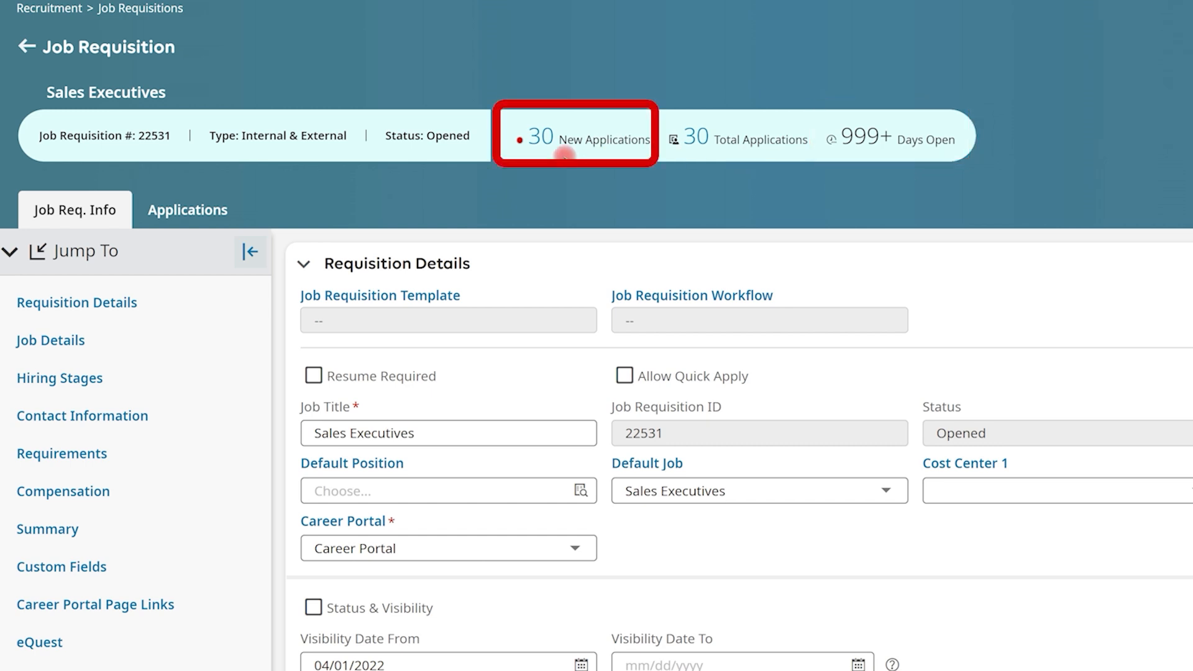
{"action": "left_click", "coordinate": [232, 212]}
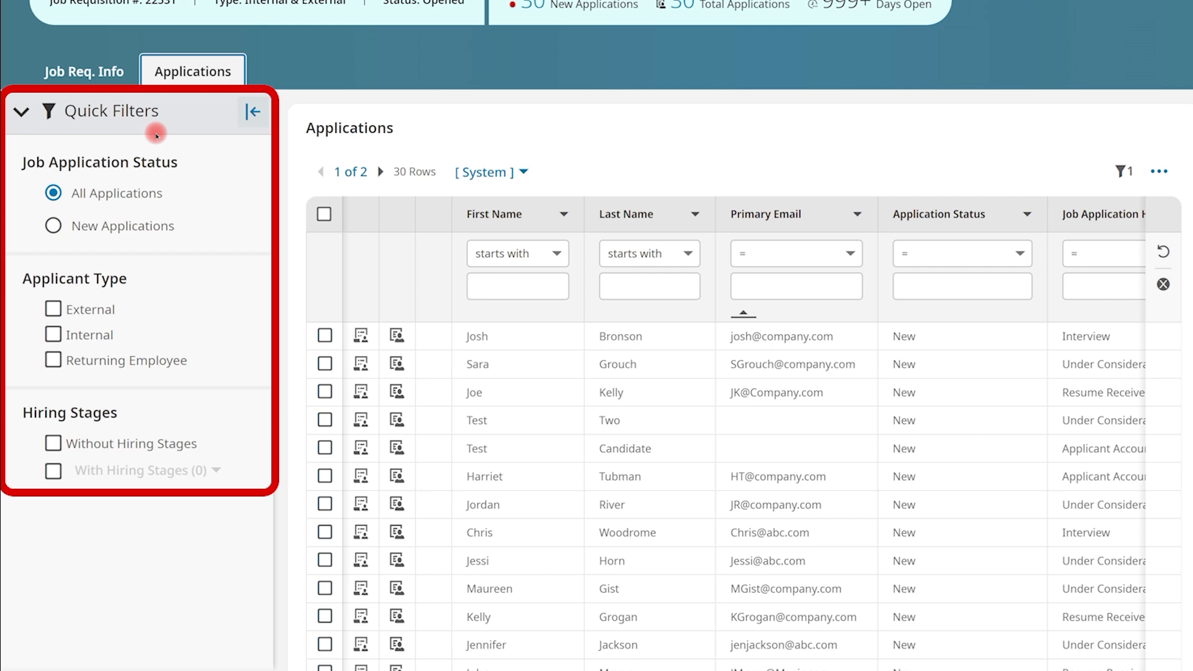
{"action": "left_click", "coordinate": [53, 470]}
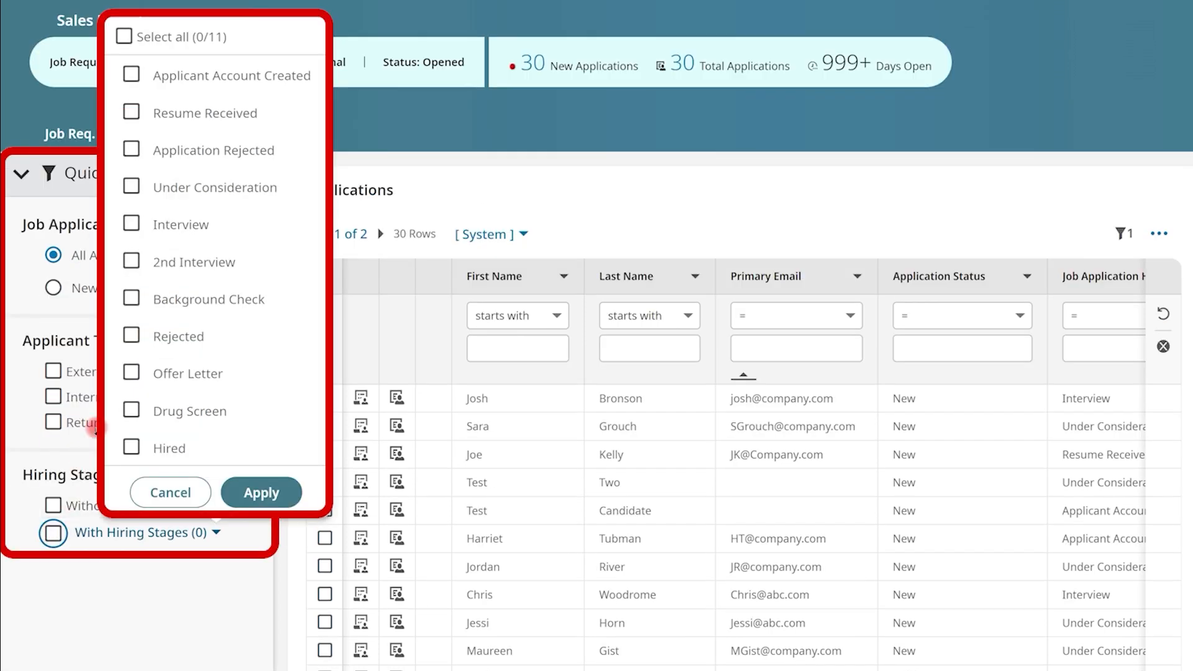
{"action": "left_click", "coordinate": [130, 225]}
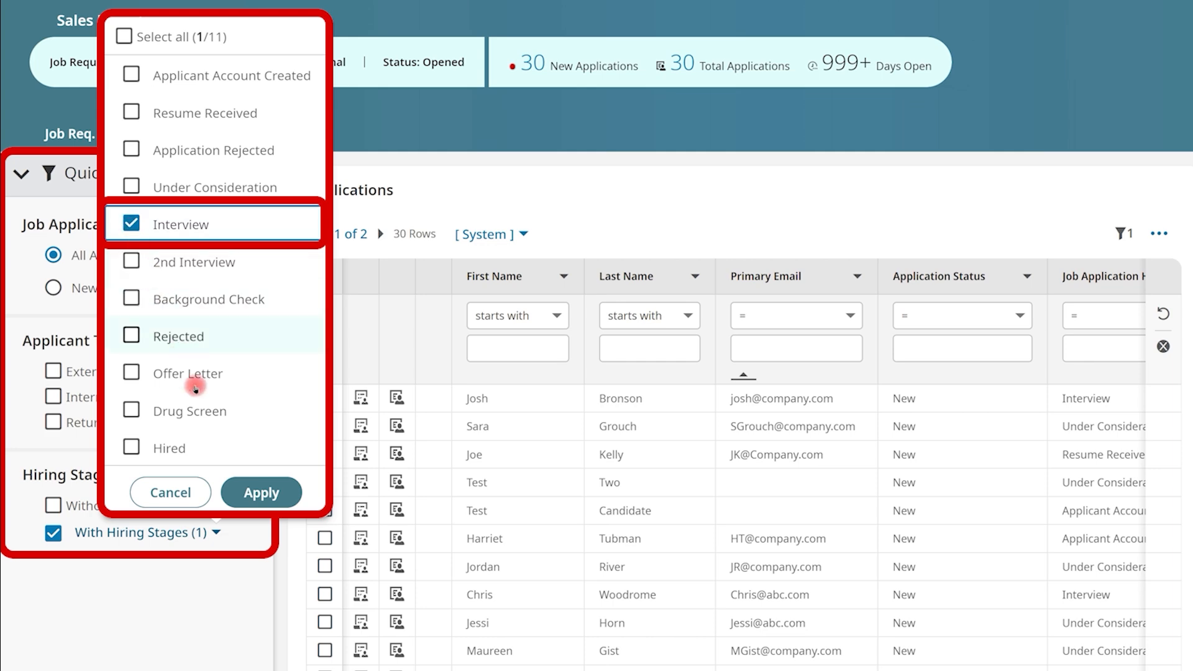
{"action": "left_click", "coordinate": [242, 492]}
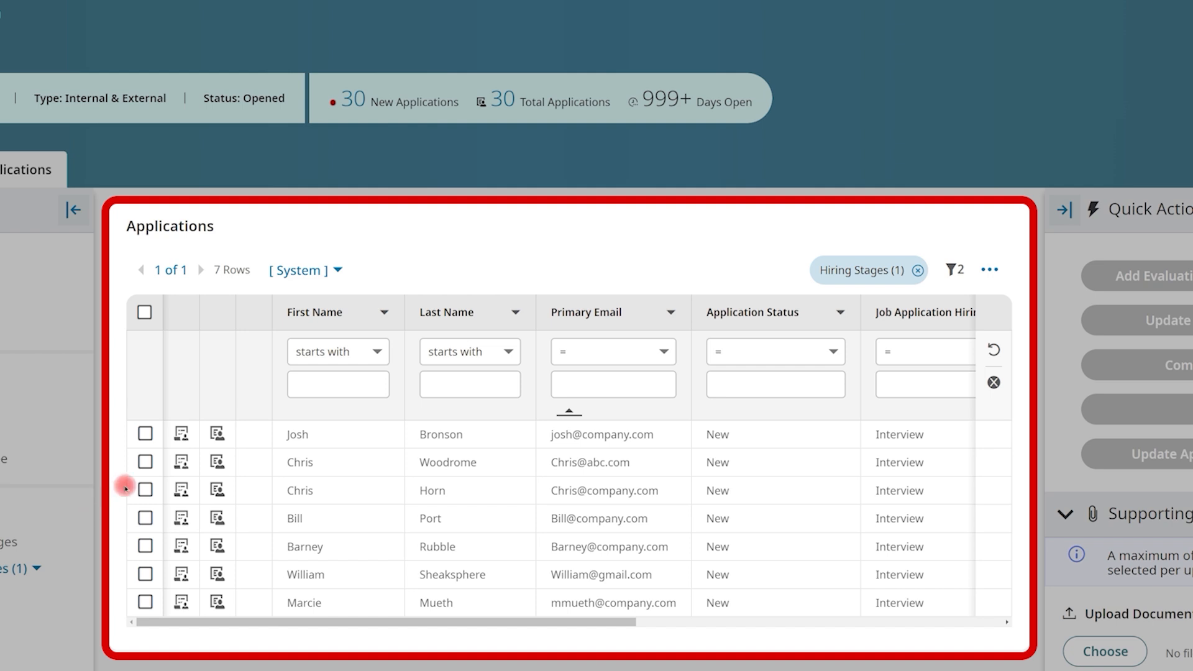
- Open the first listed applicant's job application and jump to the resume
{"action": "left_click", "coordinate": [180, 435]}
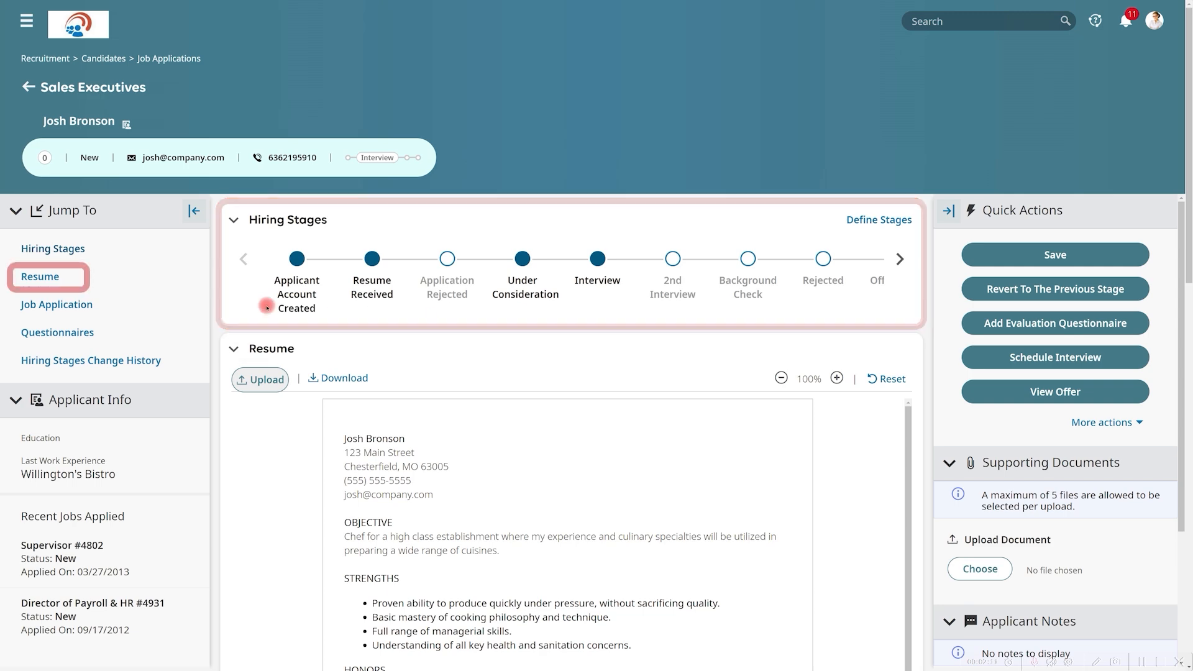
{"action": "left_click", "coordinate": [55, 278]}
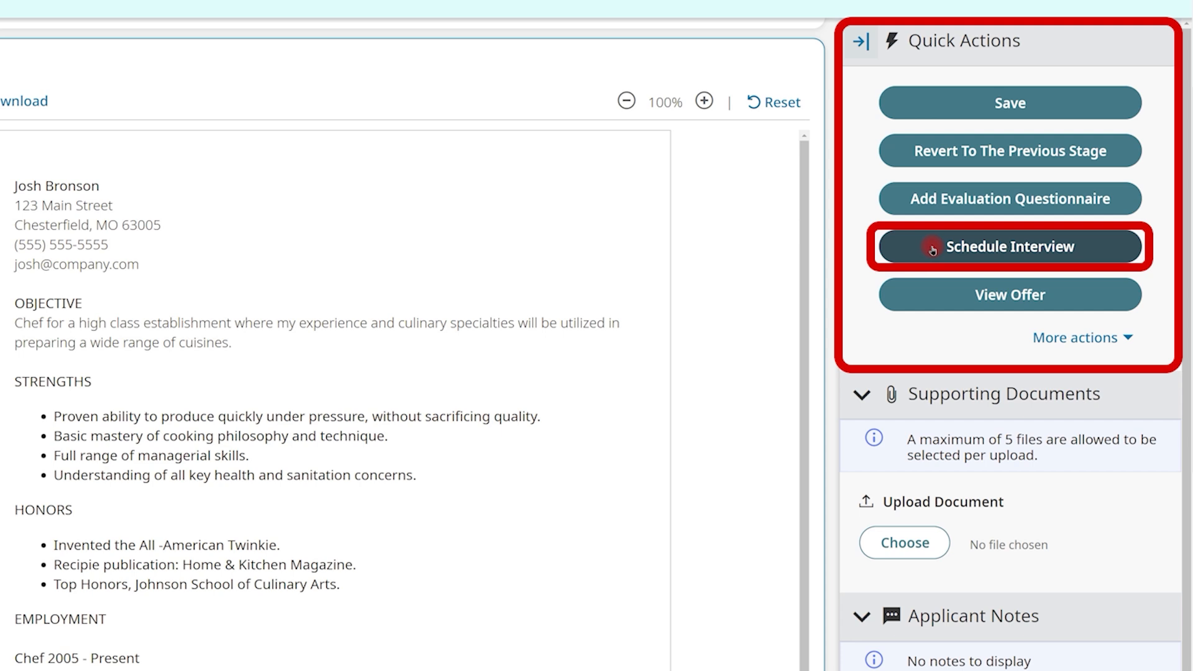
- Start a communication to the applicant from the job application and apply the Pre-Employment Interview email template
{"action": "left_click", "coordinate": [1046, 336]}
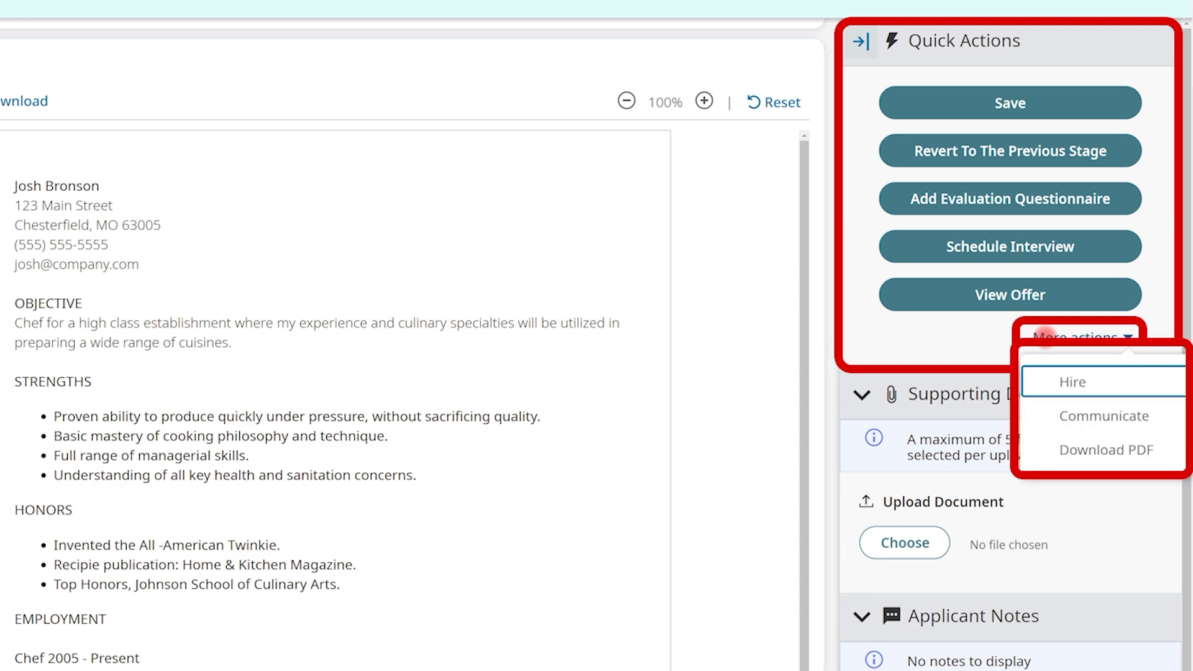
{"action": "left_click", "coordinate": [1057, 416]}
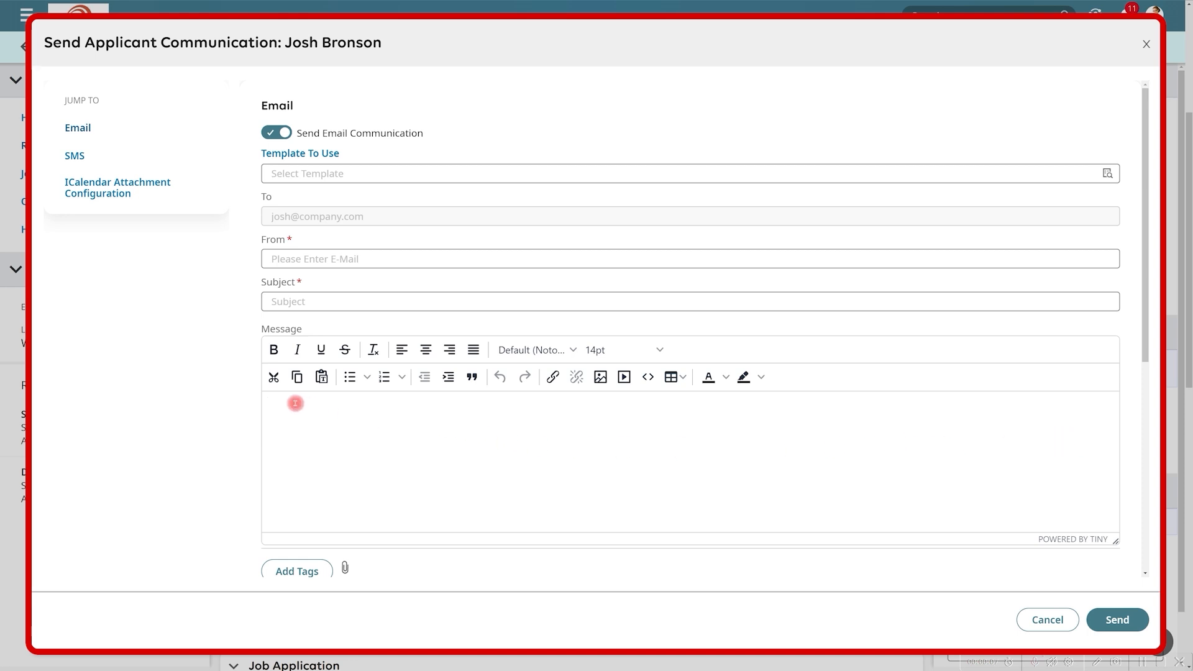
{"action": "left_click", "coordinate": [1106, 173]}
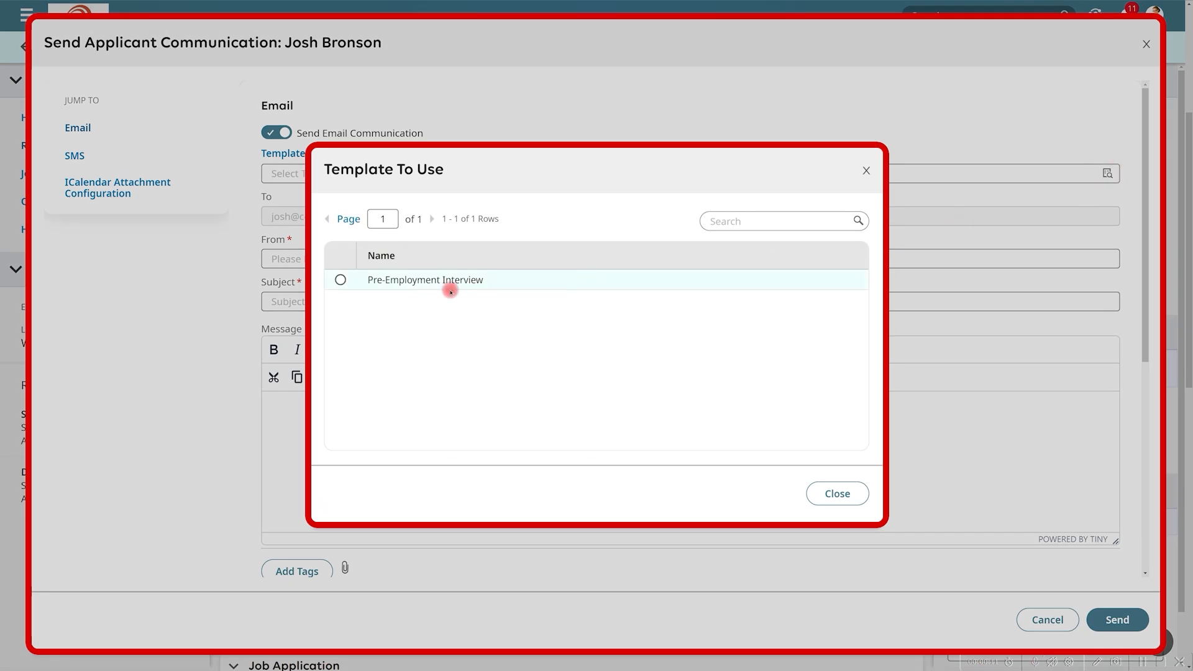
{"action": "left_click", "coordinate": [339, 281]}
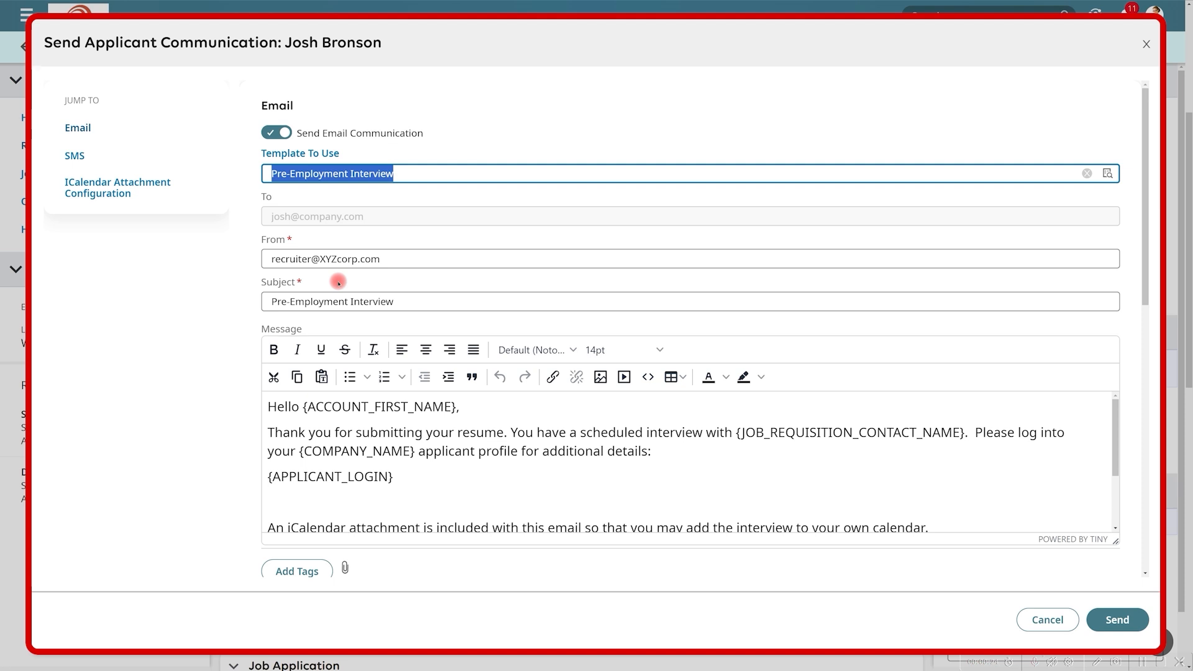
- Review the communication's SMS message and ICalendar Attachment Configuration, and cancel without sending
{"action": "left_click", "coordinate": [82, 158]}
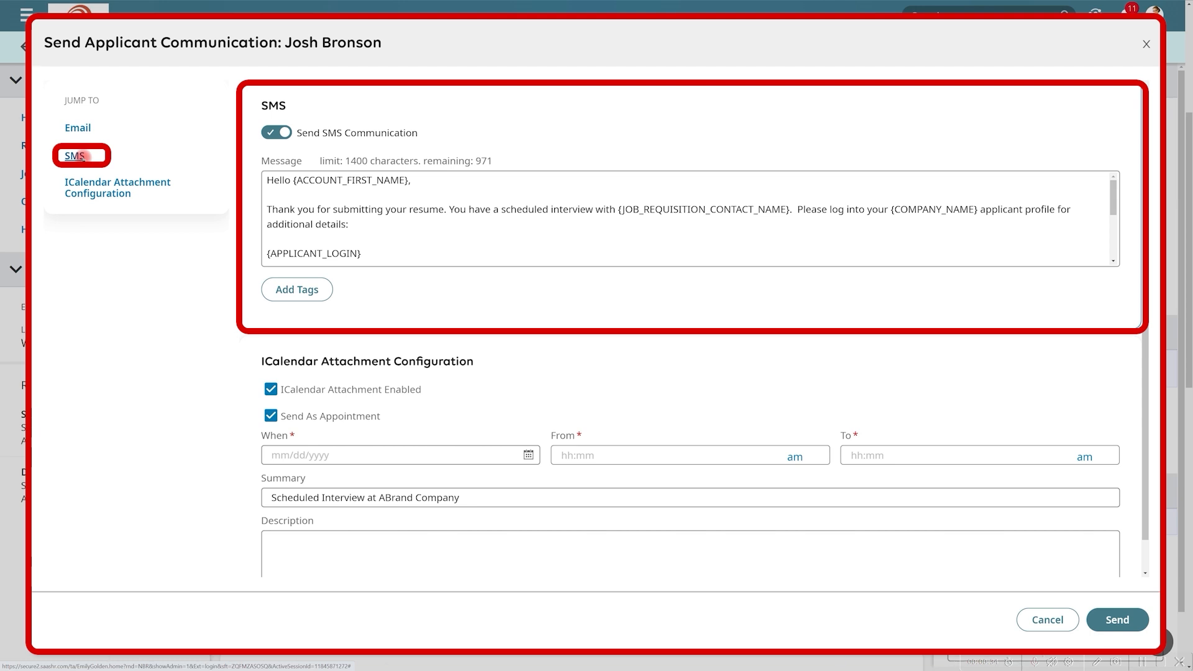
{"action": "left_click", "coordinate": [88, 183]}
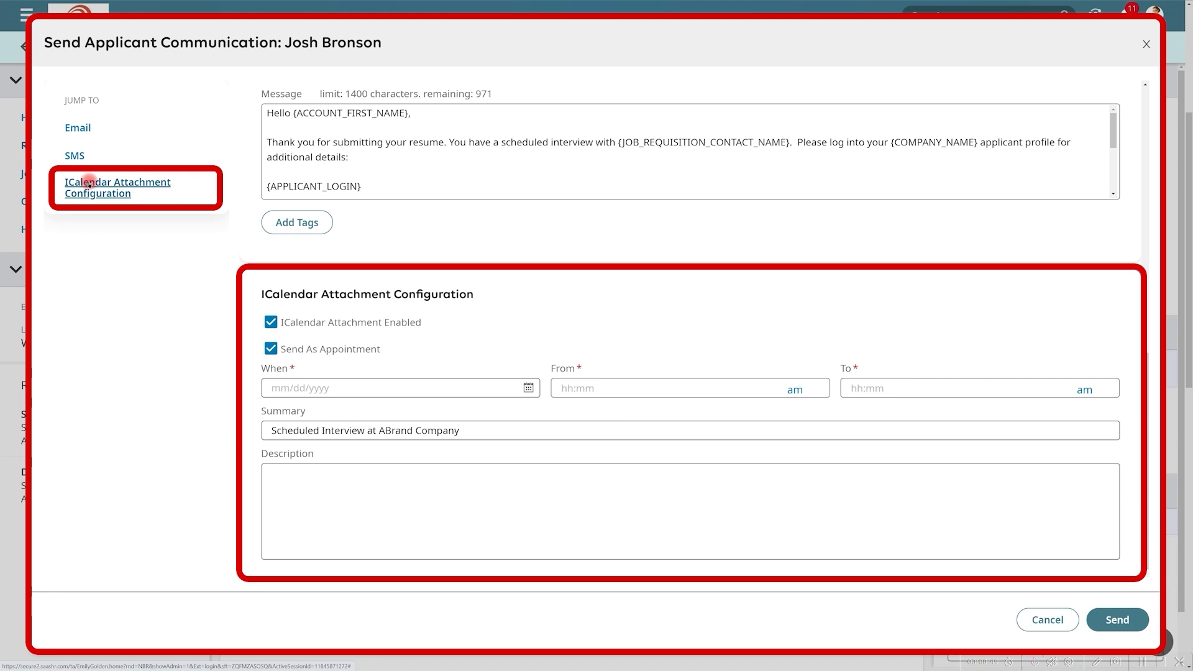
{"action": "left_click", "coordinate": [1024, 614]}
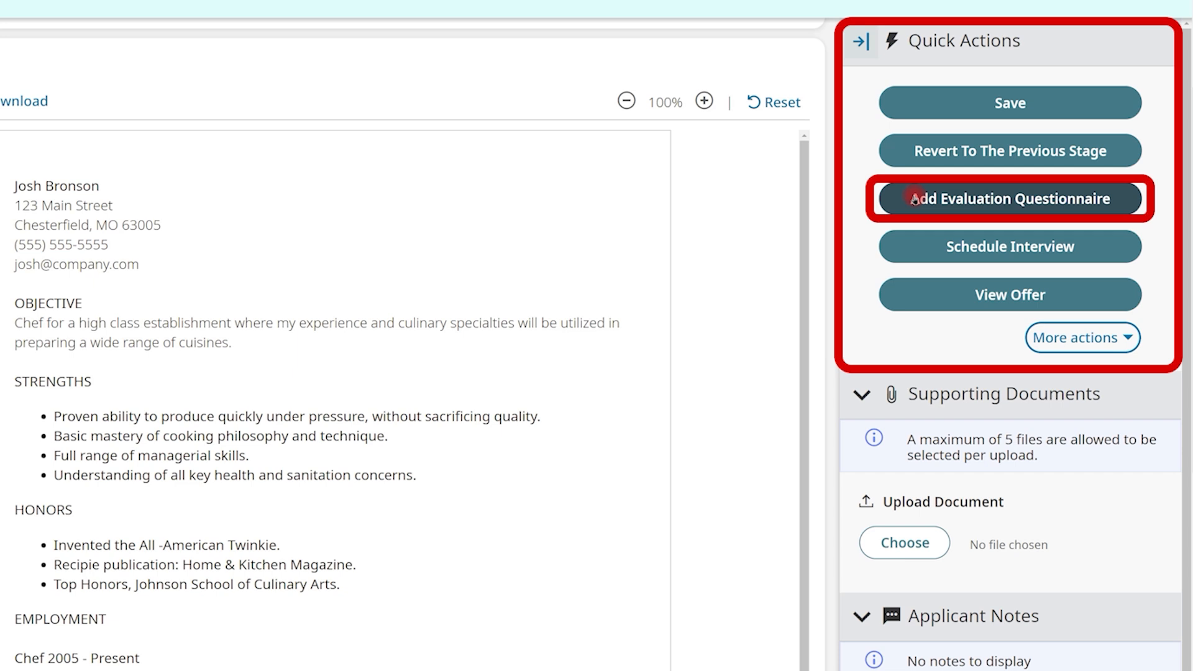
- View the applicant's offer letter, read its details and letter content, and return to the job application
{"action": "left_click", "coordinate": [922, 293]}
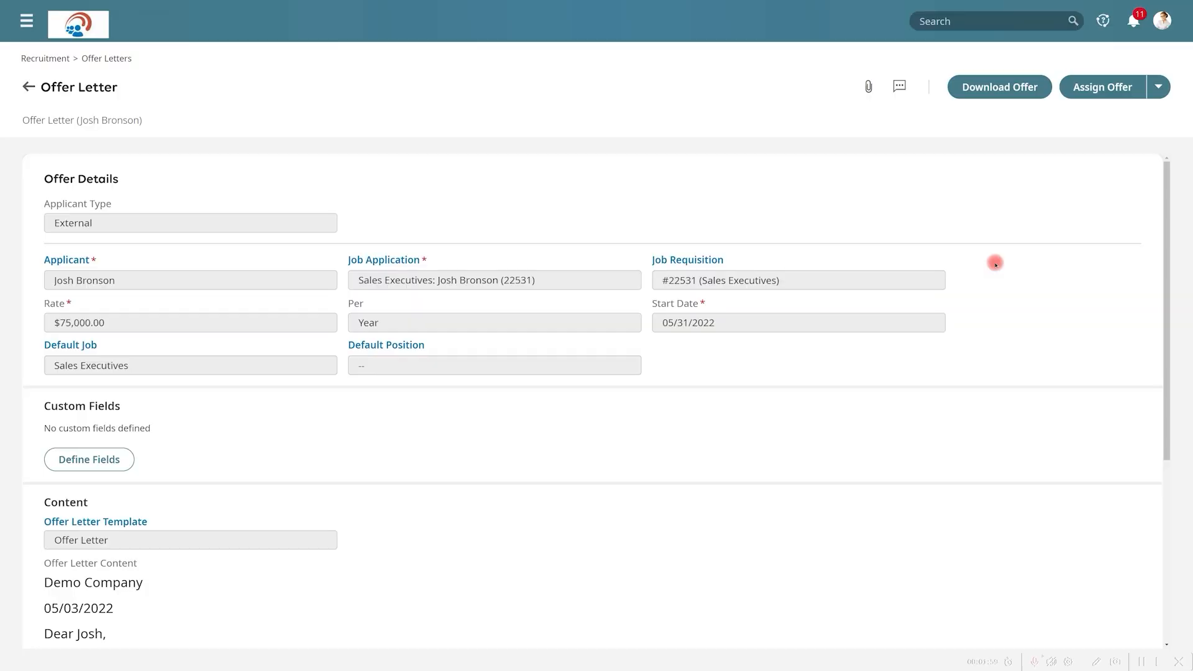
{"action": "scroll", "coordinate": [995, 264], "scroll_direction": "down", "scroll_amount": 4}
{"action": "scroll", "coordinate": [995, 264], "scroll_direction": "down", "scroll_amount": 1}
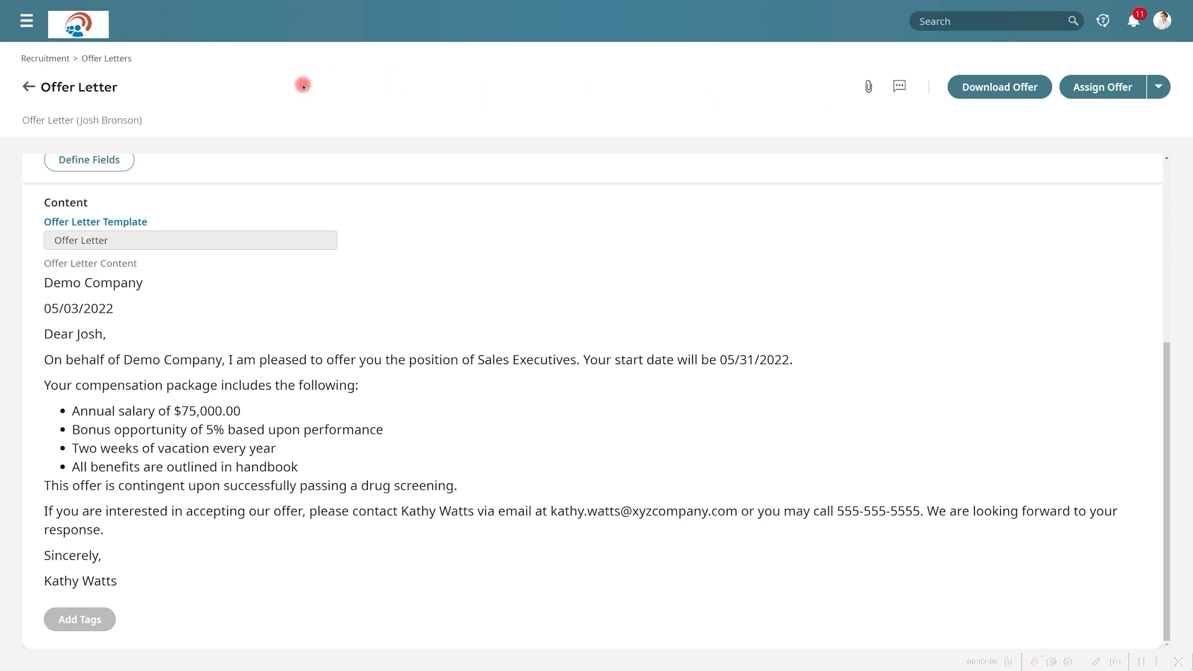
{"action": "left_click", "coordinate": [27, 89]}
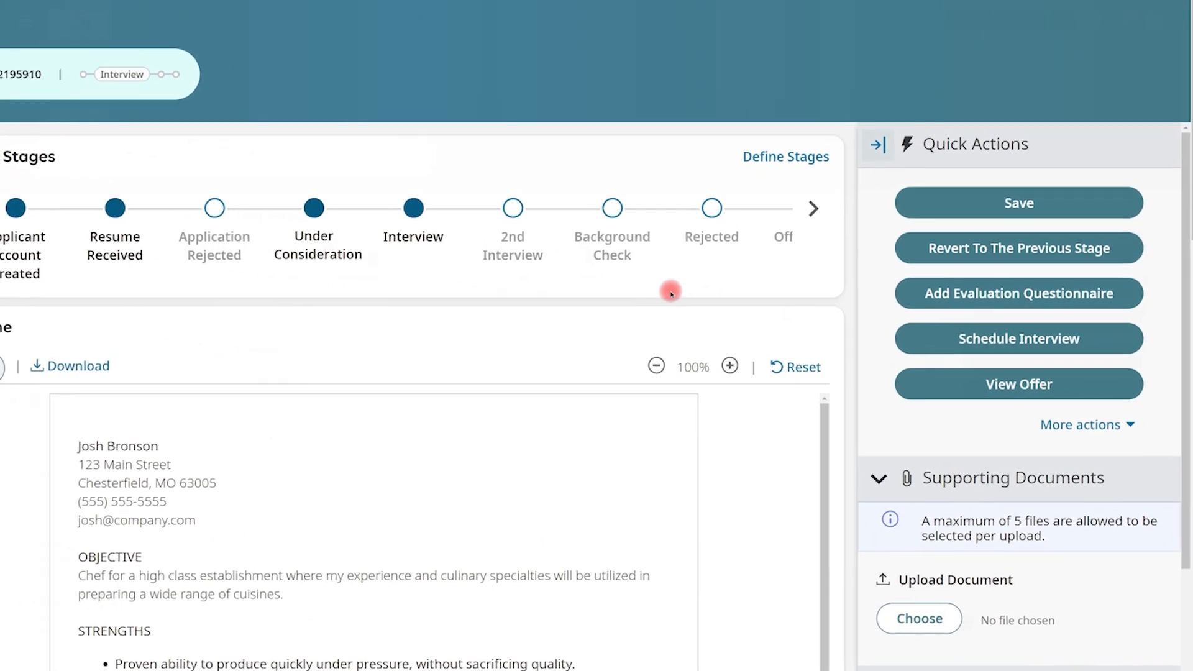
- Begin hiring the applicant and go through the new employee's Basic Information and Base Compensation sections
{"action": "left_click", "coordinate": [1056, 425]}
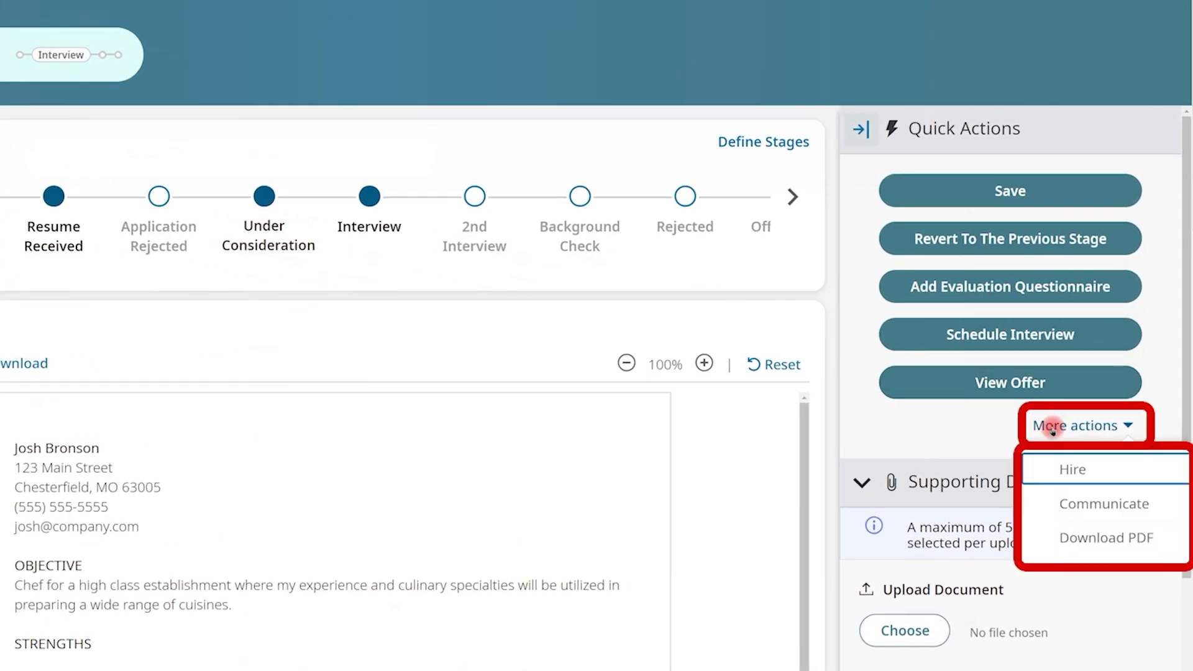
{"action": "left_click", "coordinate": [1051, 469]}
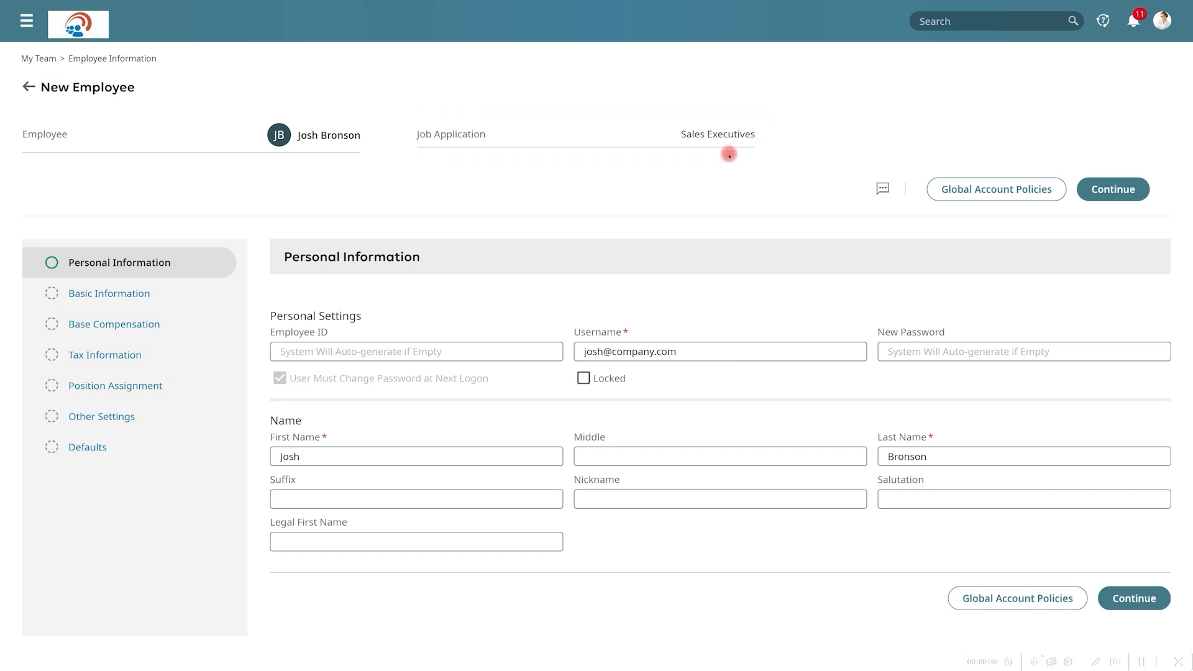
{"action": "left_click", "coordinate": [127, 301]}
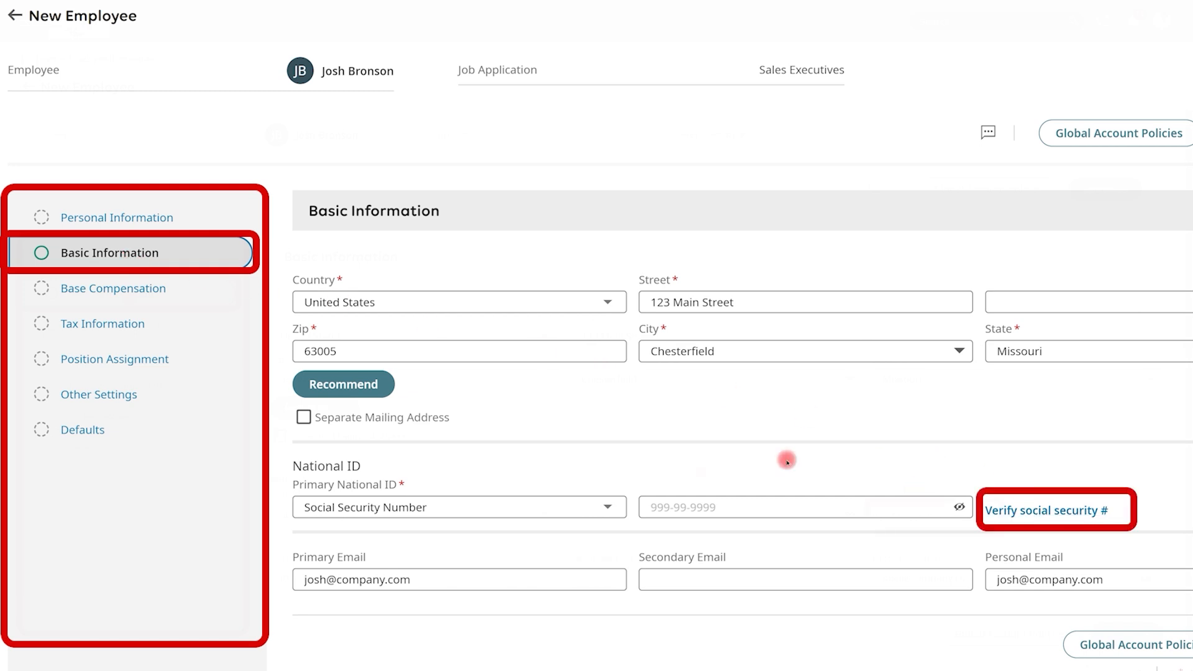
{"action": "left_click", "coordinate": [143, 285]}
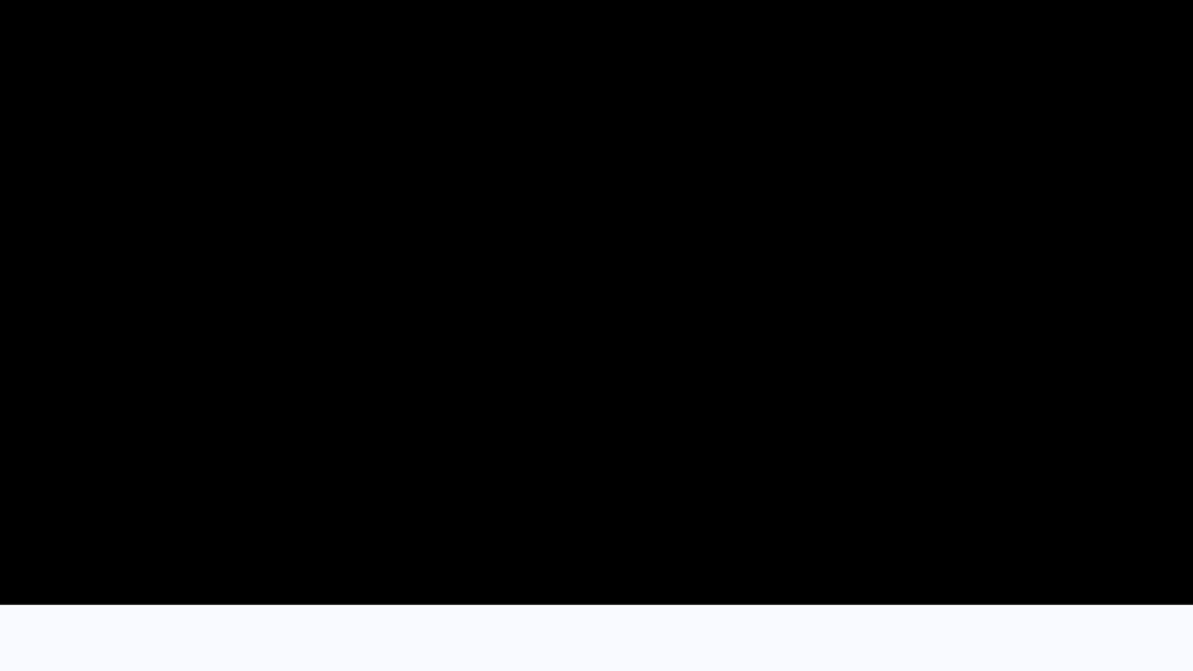
- Look through the Onboarding dashboard and enter the New Hire Orientation checklist
{"action": "scroll", "coordinate": [353, 224], "scroll_direction": "down", "scroll_amount": 1}
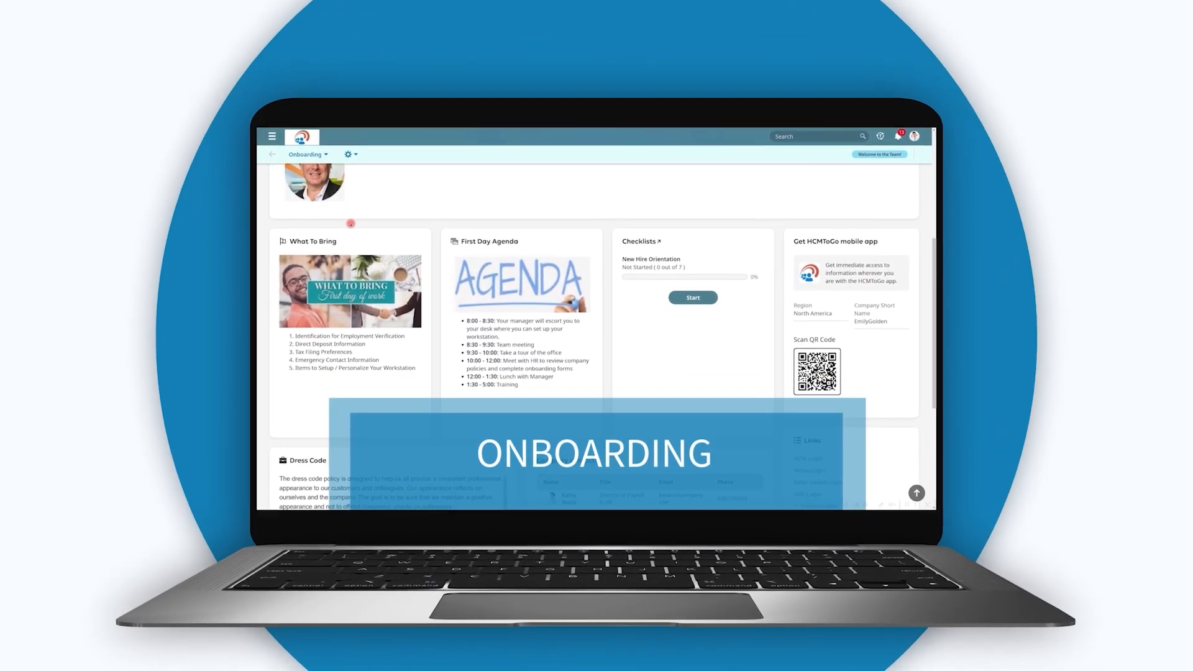
{"action": "scroll", "coordinate": [339, 219], "scroll_direction": "down", "scroll_amount": 3}
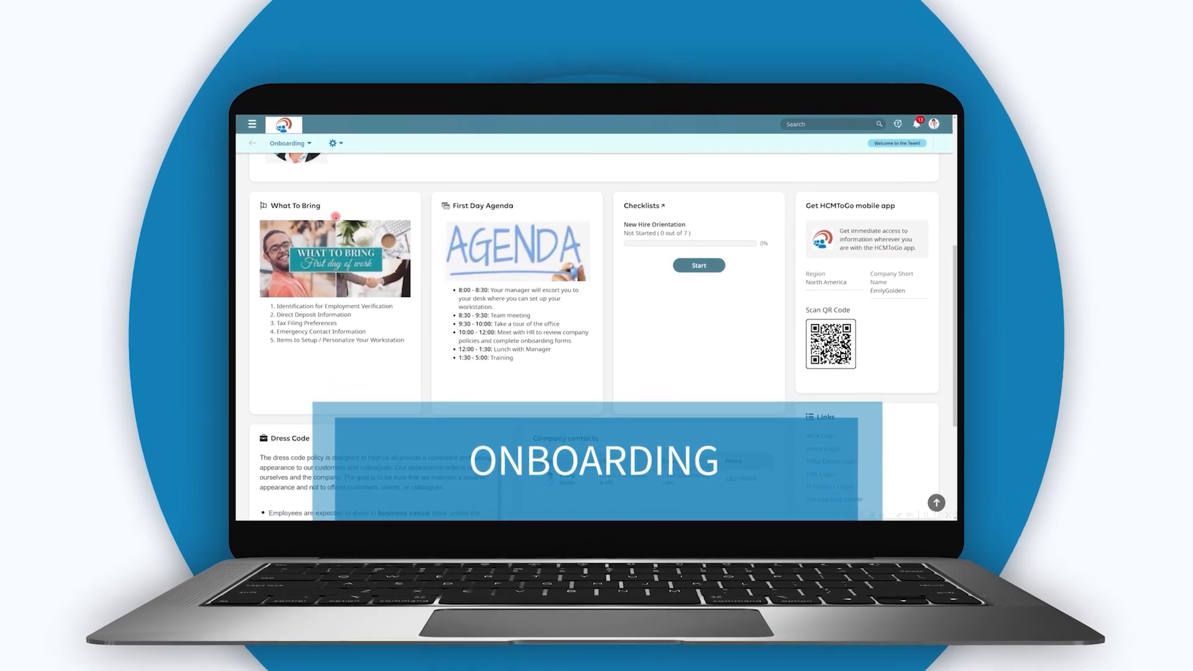
{"action": "scroll", "coordinate": [322, 211], "scroll_direction": "down", "scroll_amount": 2}
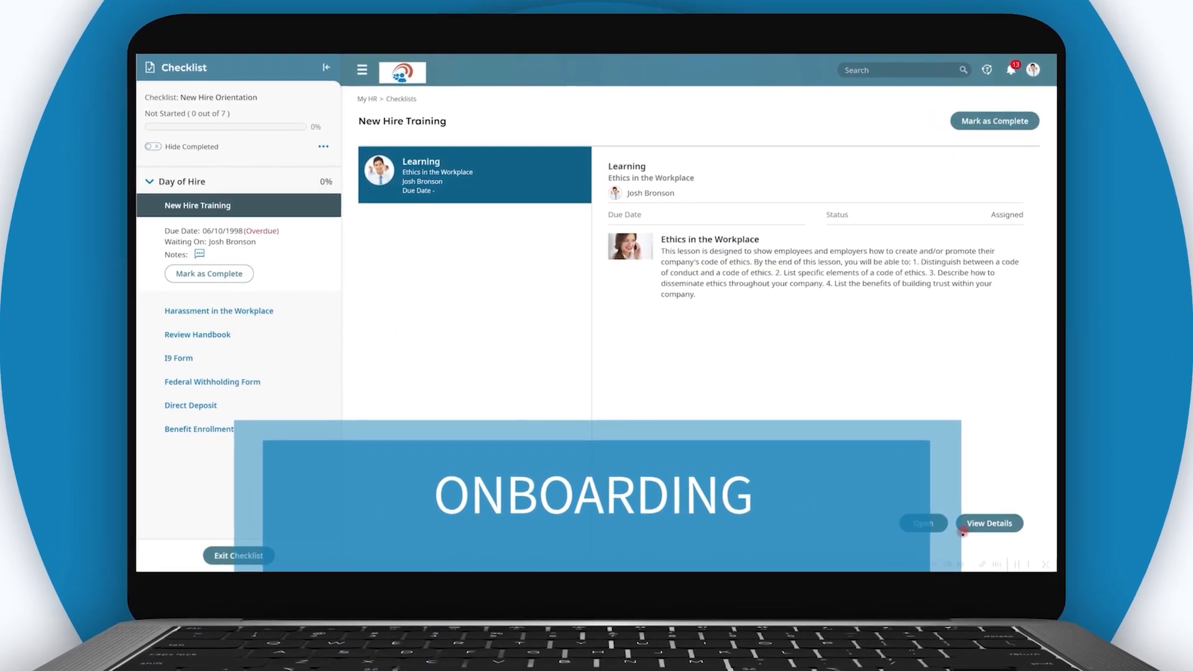
- Open the Ethics in the Workplace lesson and mark the New Hire Training item as complete
{"action": "left_click", "coordinate": [934, 525]}
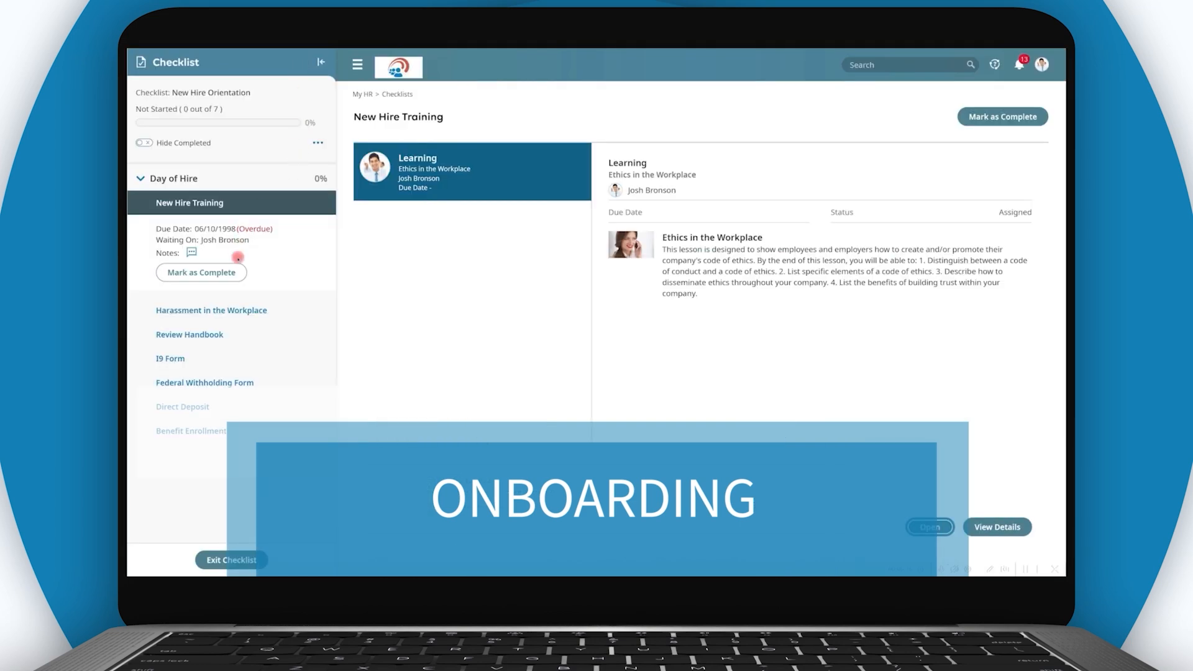
{"action": "left_click", "coordinate": [236, 271]}
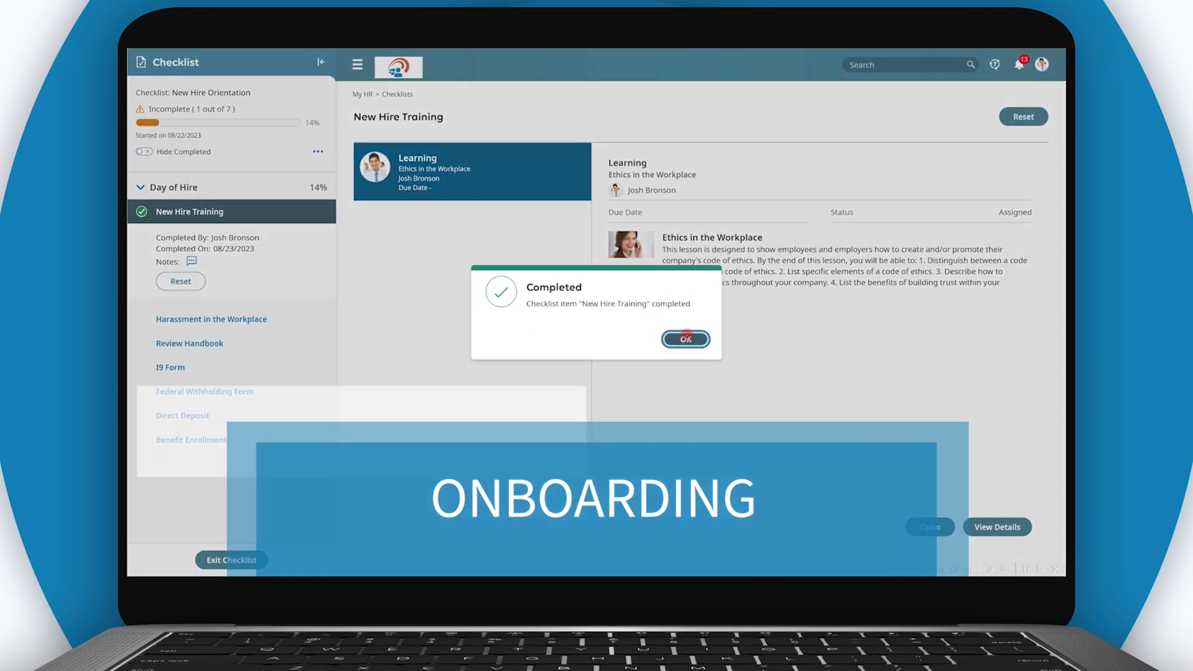
{"action": "left_click", "coordinate": [685, 339]}
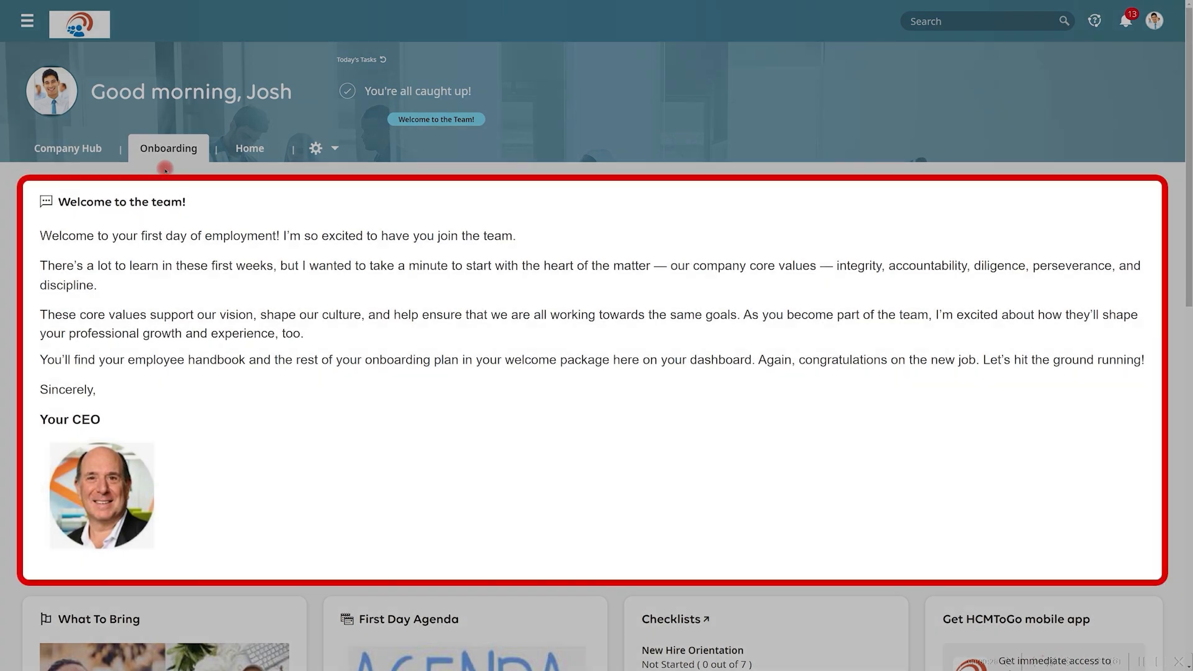
- Examine the Onboarding dashboard from the welcome message through first-day information, checklists, contacts and links to the Documents widget
{"action": "scroll", "coordinate": [165, 169], "scroll_direction": "down", "scroll_amount": 3}
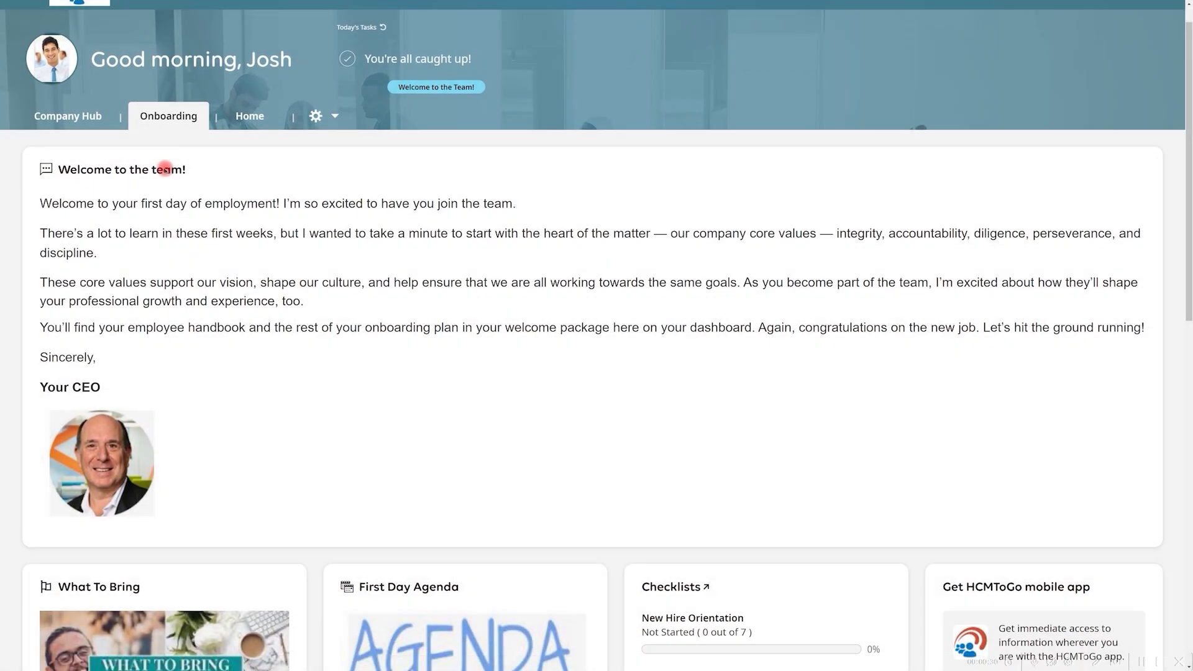
{"action": "scroll", "coordinate": [165, 169], "scroll_direction": "down", "scroll_amount": 4}
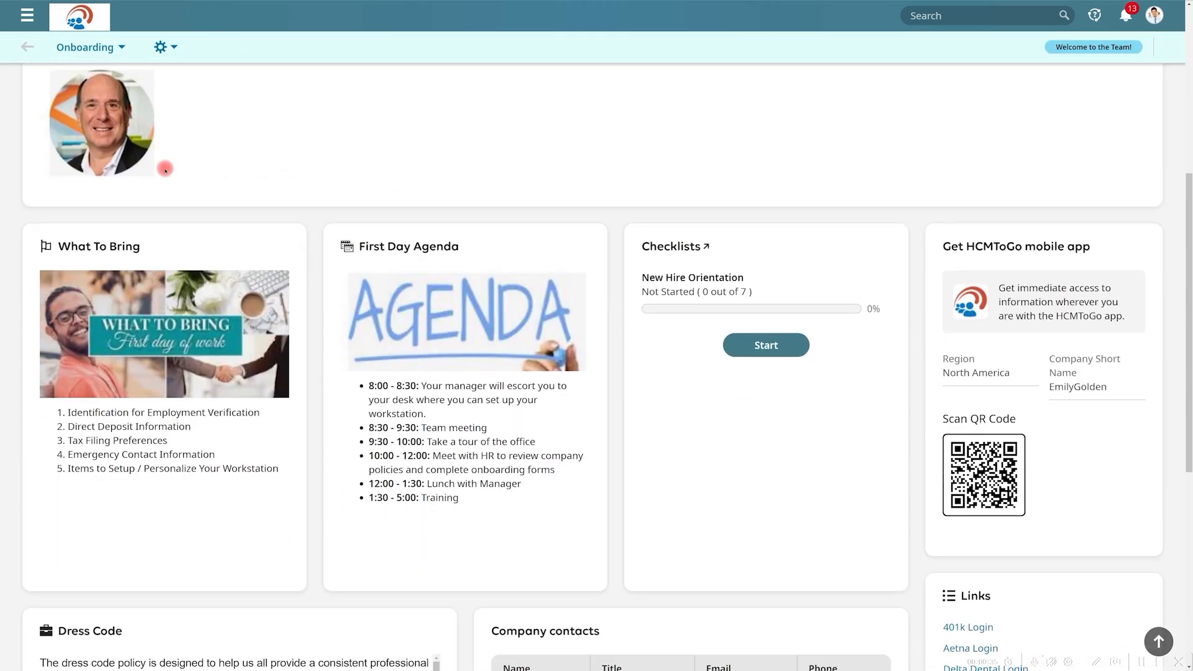
{"action": "scroll", "coordinate": [165, 169], "scroll_direction": "down", "scroll_amount": 2}
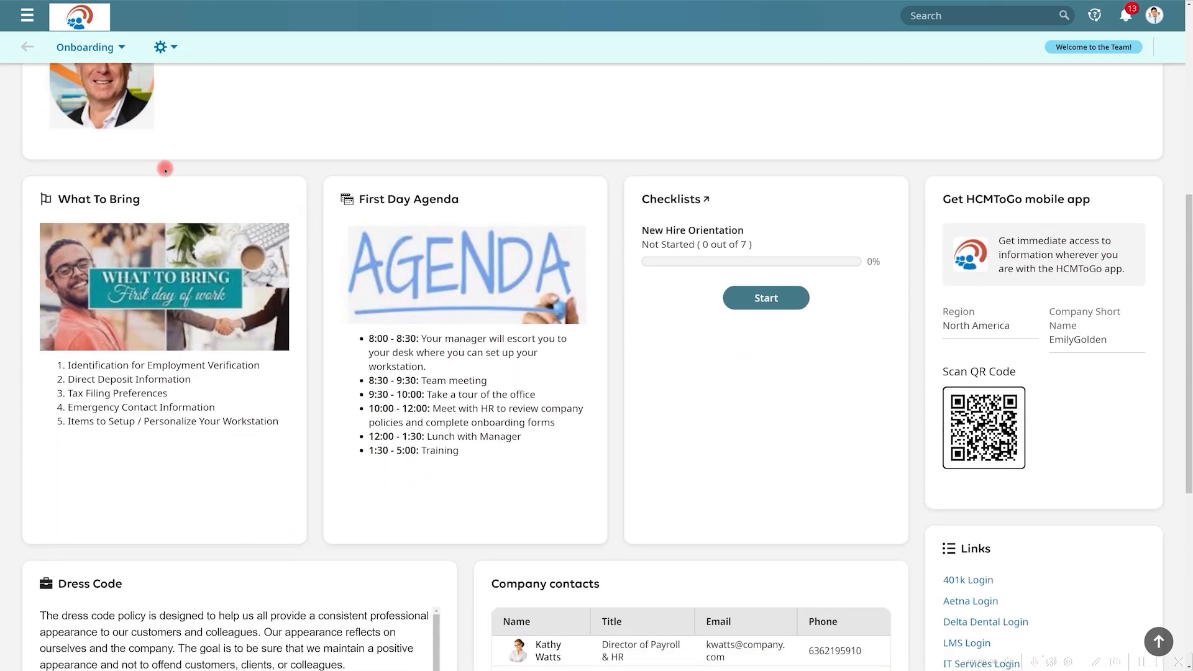
{"action": "scroll", "coordinate": [165, 169], "scroll_direction": "down", "scroll_amount": 3}
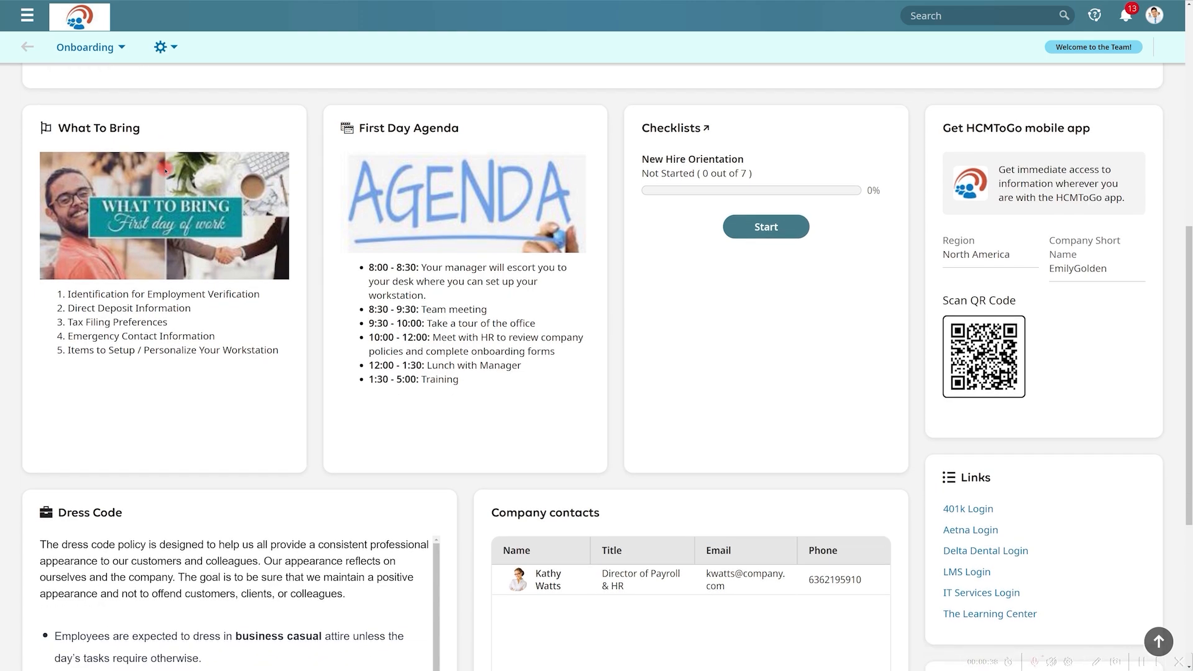
{"action": "scroll", "coordinate": [165, 170], "scroll_direction": "down", "scroll_amount": 2}
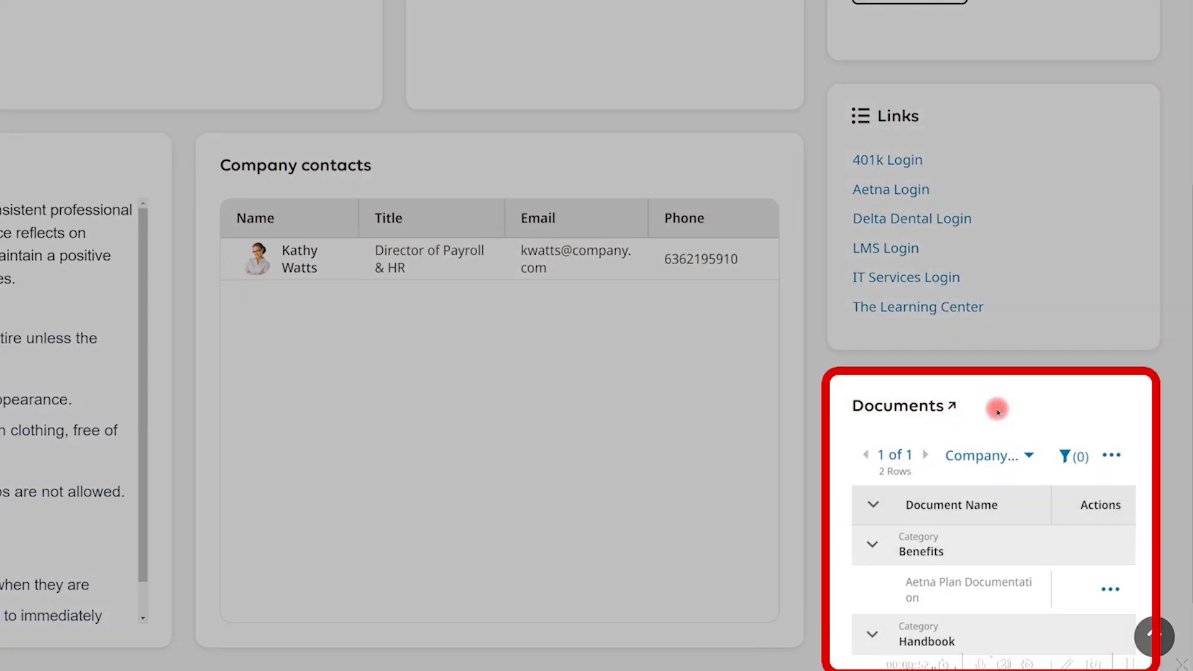
- Show the Welcome to the Team resources from the dashboard header and follow The Learning Center link for product training
{"action": "scroll", "coordinate": [997, 412], "scroll_direction": "up", "scroll_amount": 7}
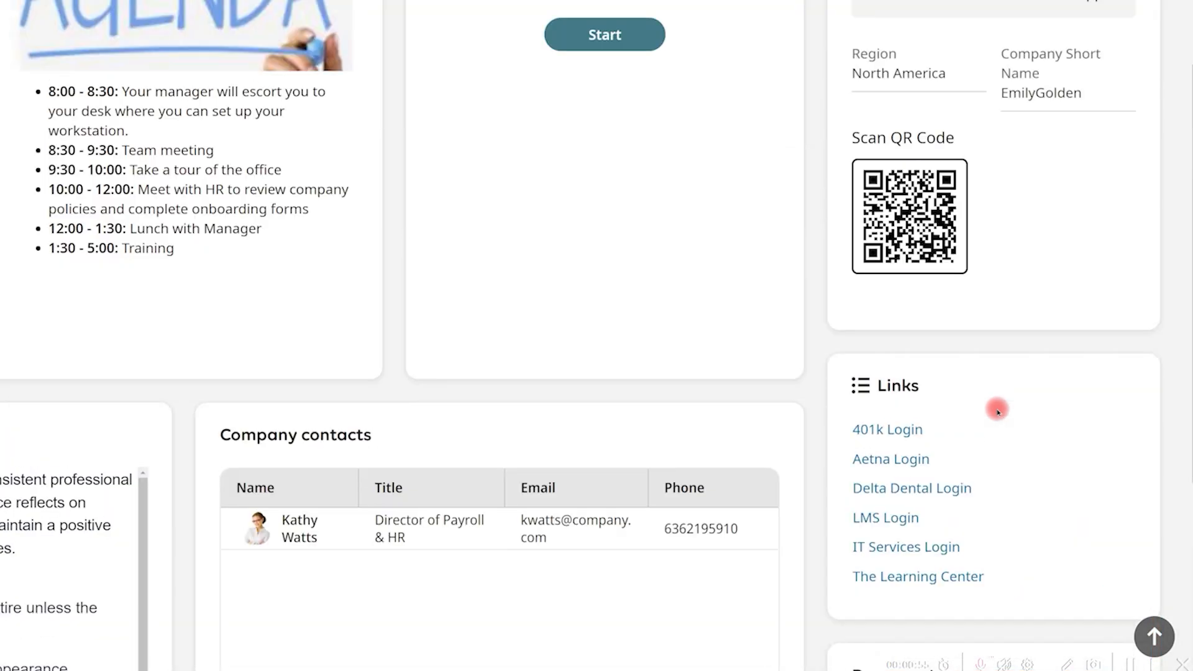
{"action": "scroll", "coordinate": [997, 412], "scroll_direction": "up", "scroll_amount": 6}
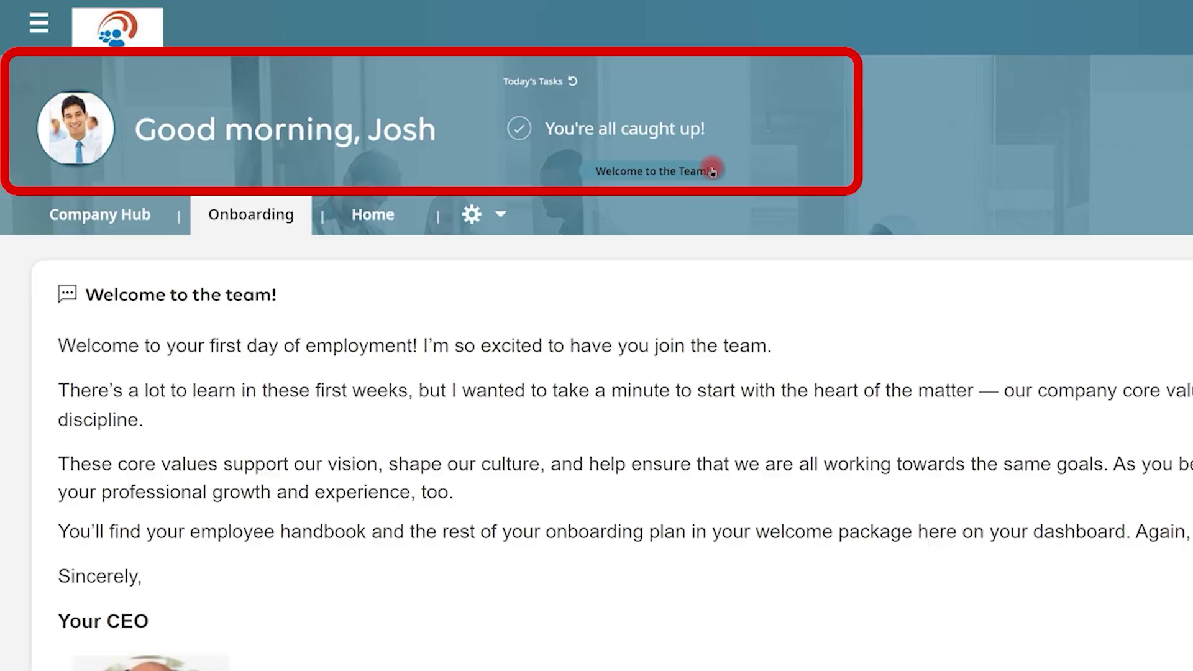
{"action": "left_click", "coordinate": [712, 171]}
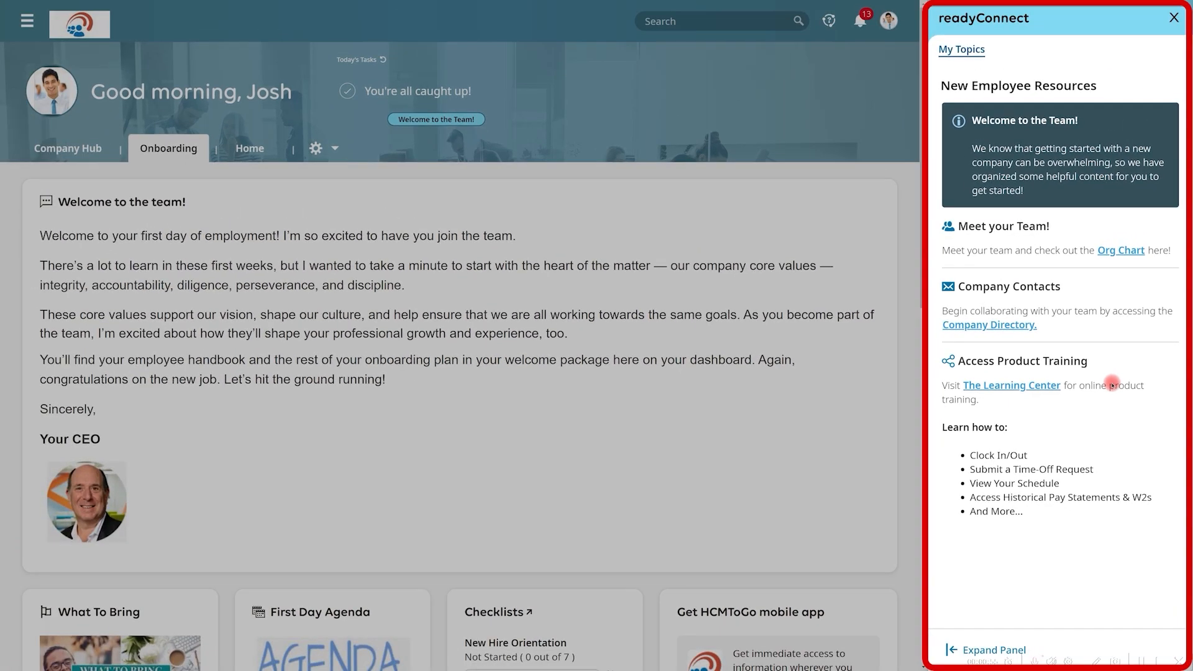
{"action": "left_click", "coordinate": [1028, 385]}
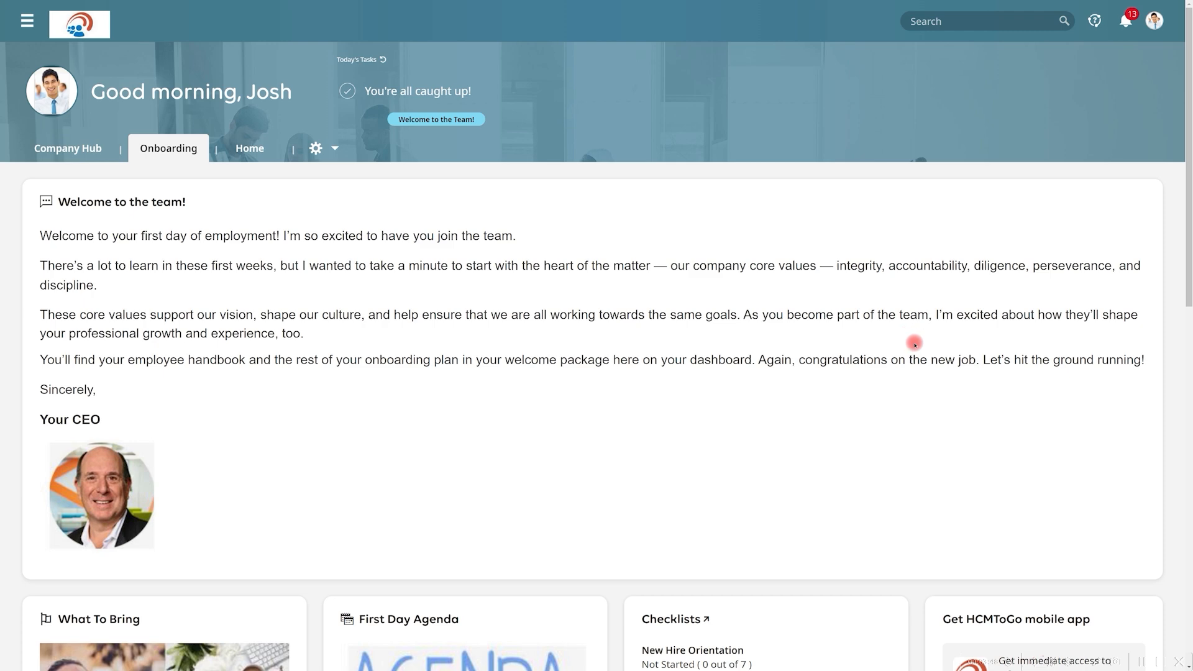
- Start the New Hire Orientation checklist from the dashboard's Checklists widget
{"action": "scroll", "coordinate": [916, 342], "scroll_direction": "down", "scroll_amount": 1}
{"action": "scroll", "coordinate": [916, 343], "scroll_direction": "down", "scroll_amount": 5}
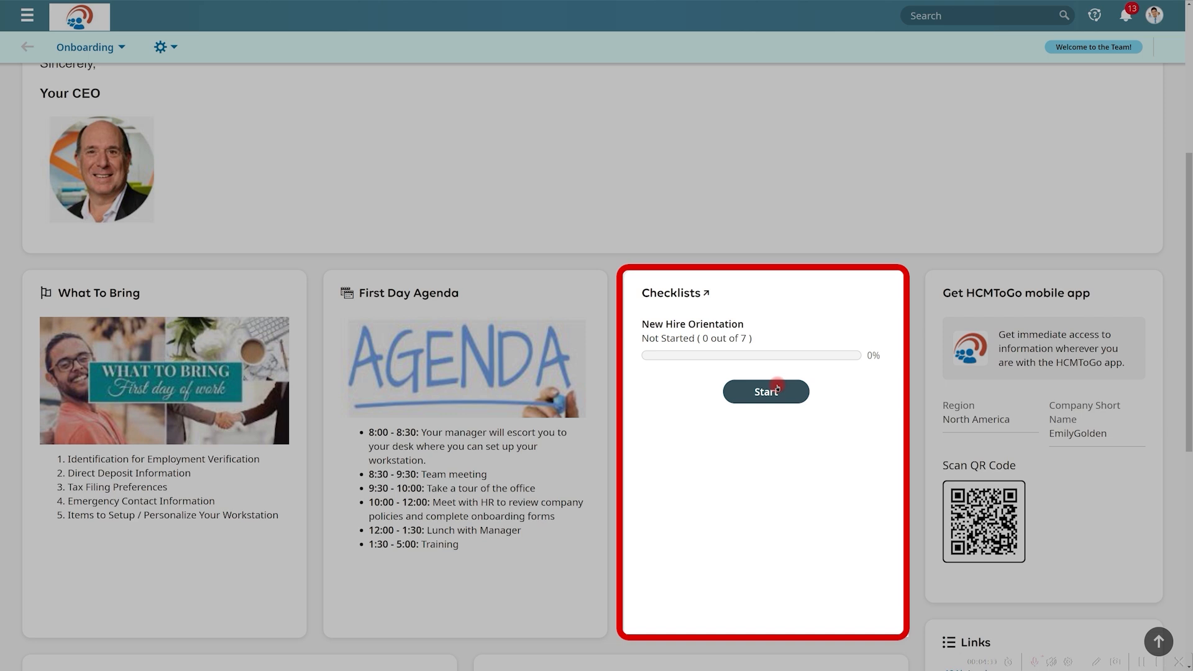
{"action": "left_click", "coordinate": [777, 389]}
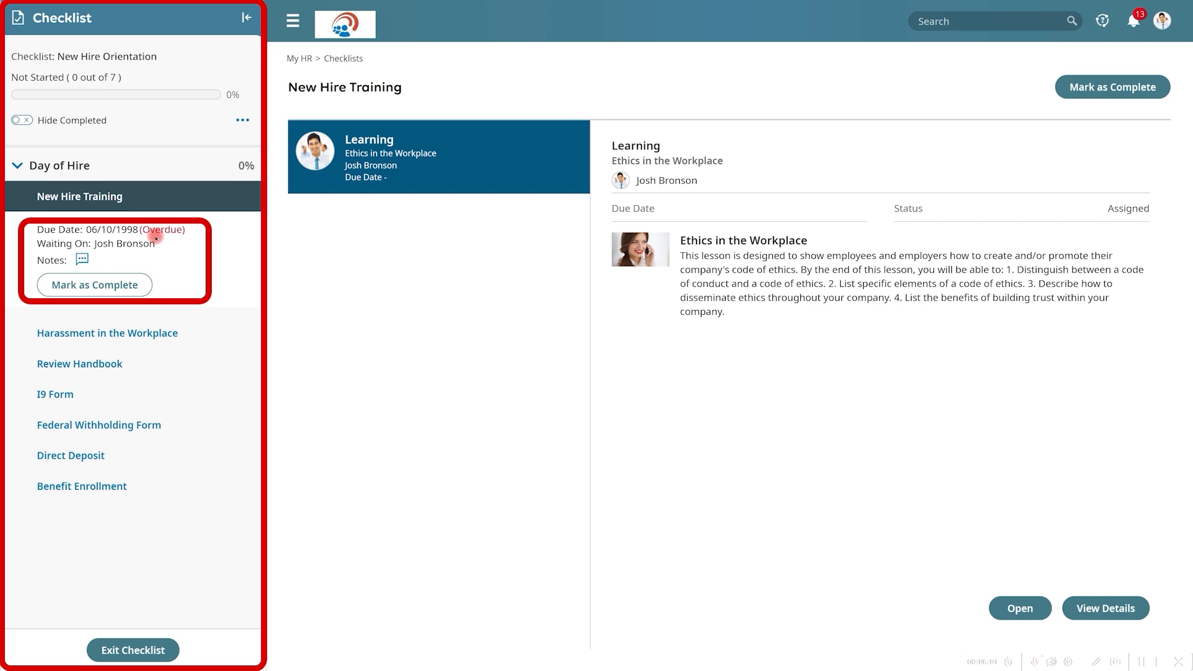
- Open the assigned Ethics in the Workplace training and mark New Hire Training as complete, acknowledging the confirmation
{"action": "left_click", "coordinate": [1042, 614]}
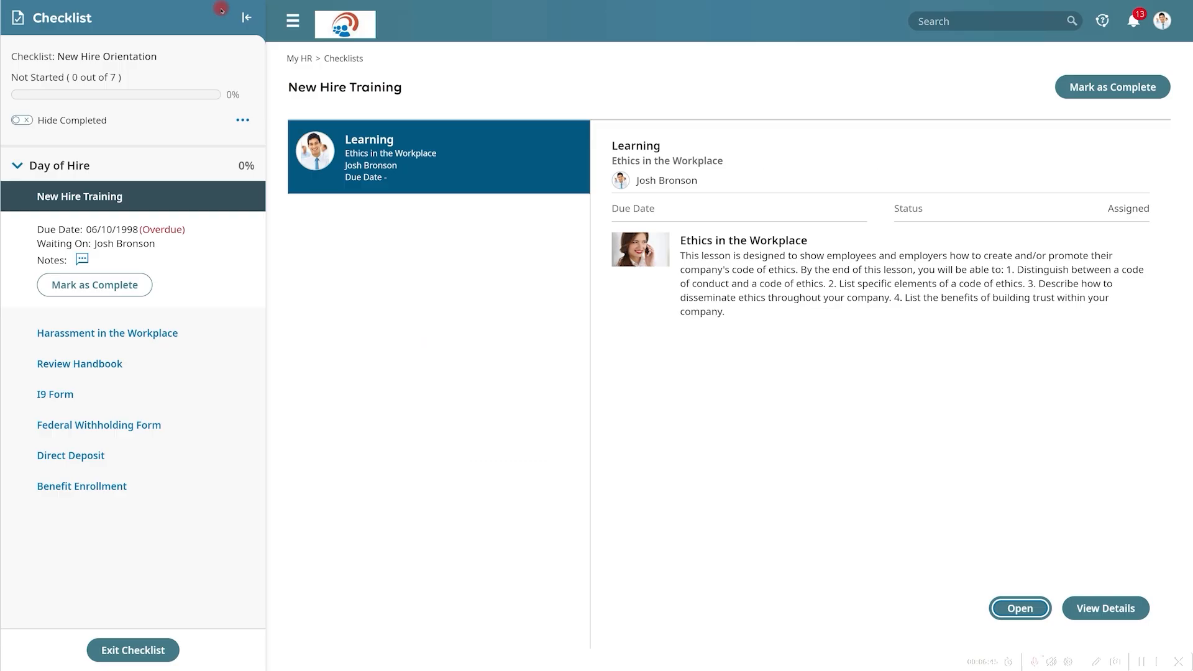
{"action": "left_click", "coordinate": [141, 281]}
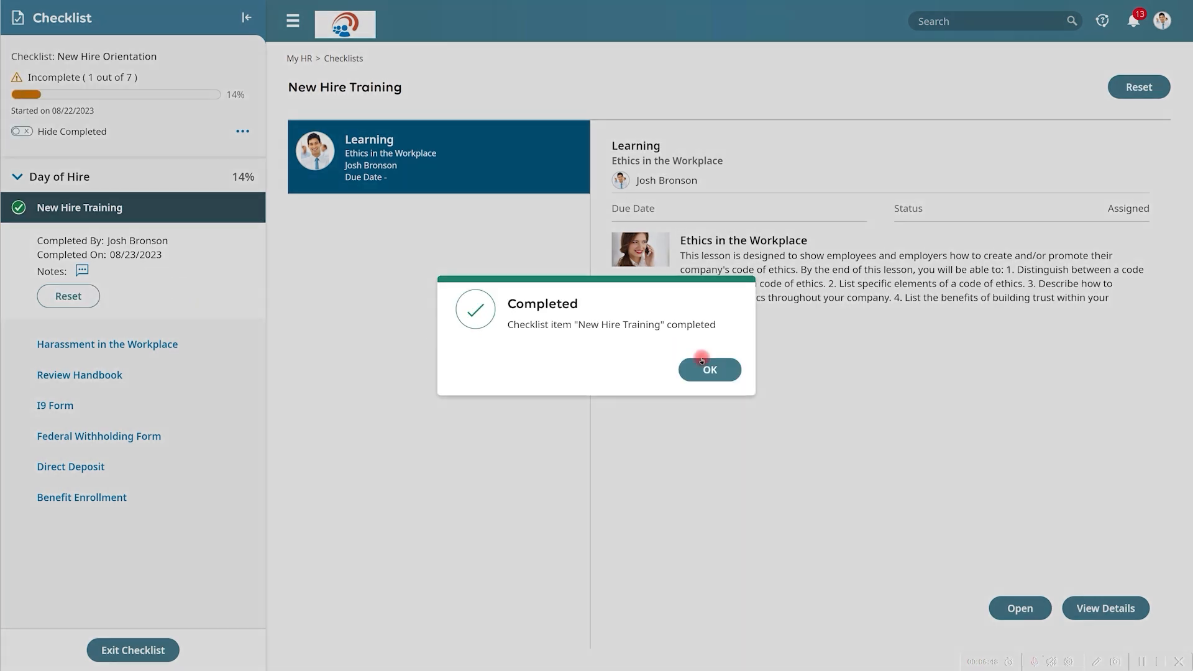
{"action": "left_click", "coordinate": [701, 361]}
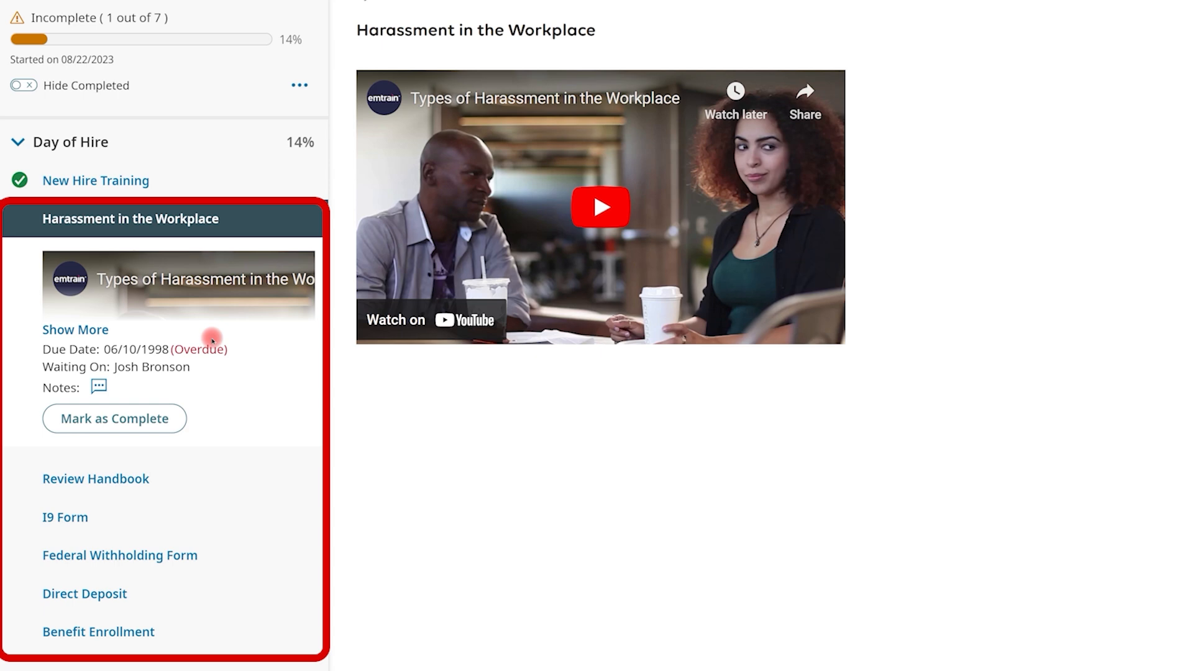
- Open the checklist's Review Handbook and I9 Form tasks and try to submit the blank Form I9
{"action": "left_click", "coordinate": [147, 484]}
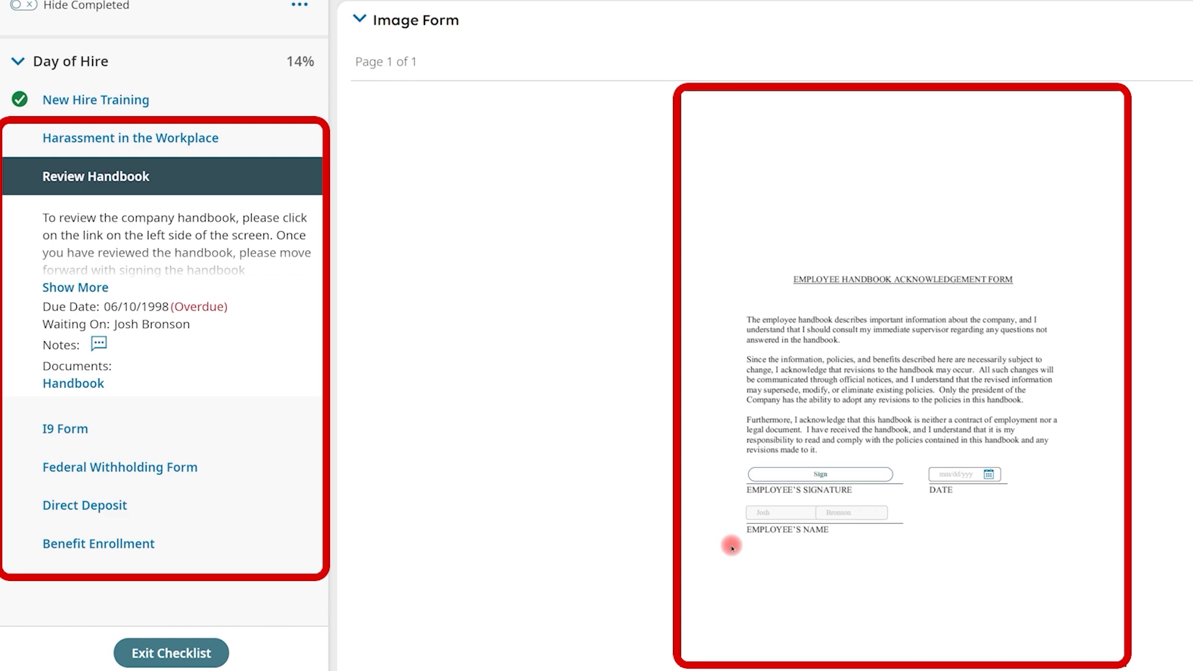
{"action": "left_click", "coordinate": [67, 428]}
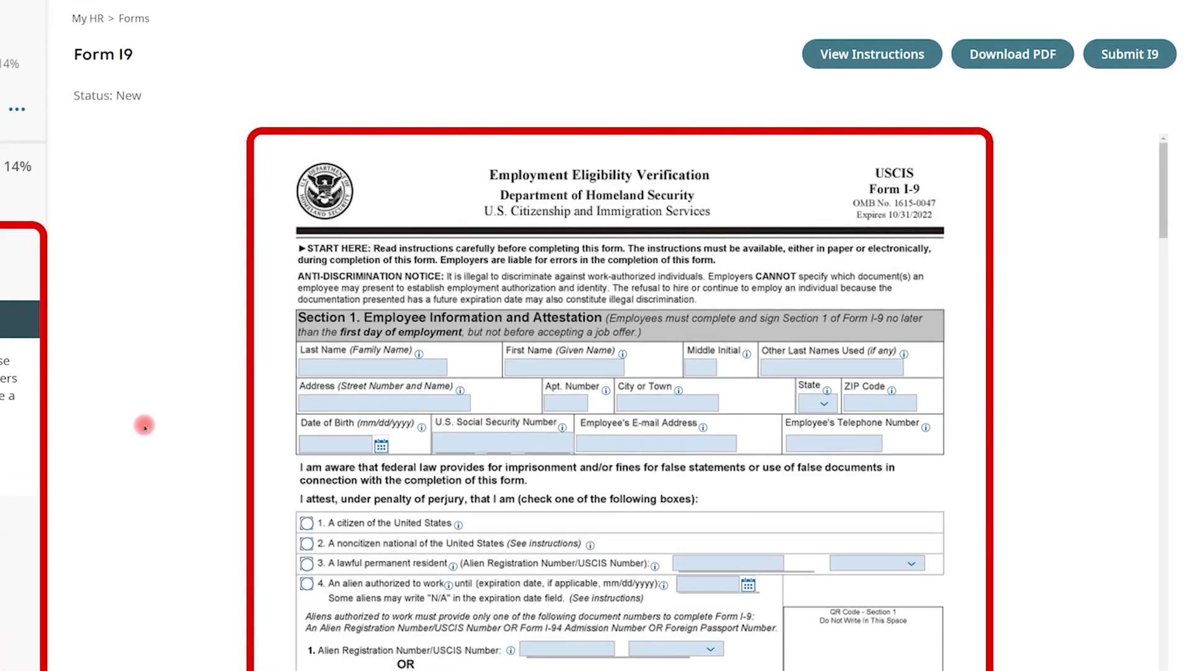
{"action": "left_click", "coordinate": [1128, 56]}
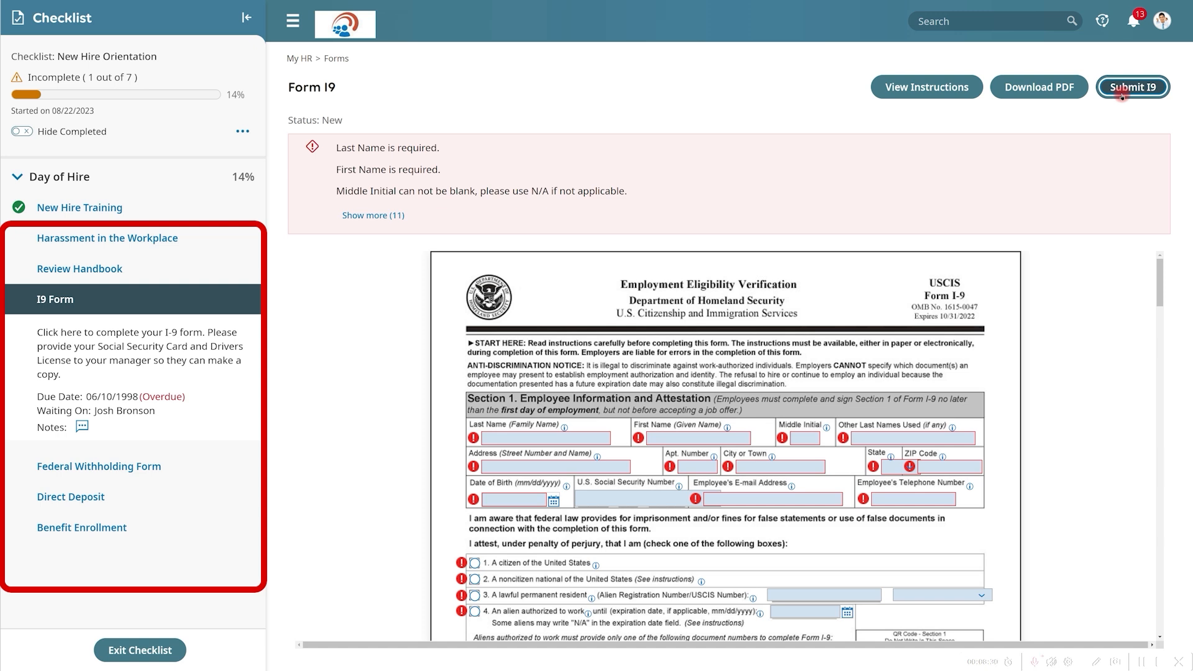
- Open the Federal Withholding Form task and review the W-4 from personal information through the Step 4 adjustments
{"action": "left_click", "coordinate": [42, 470]}
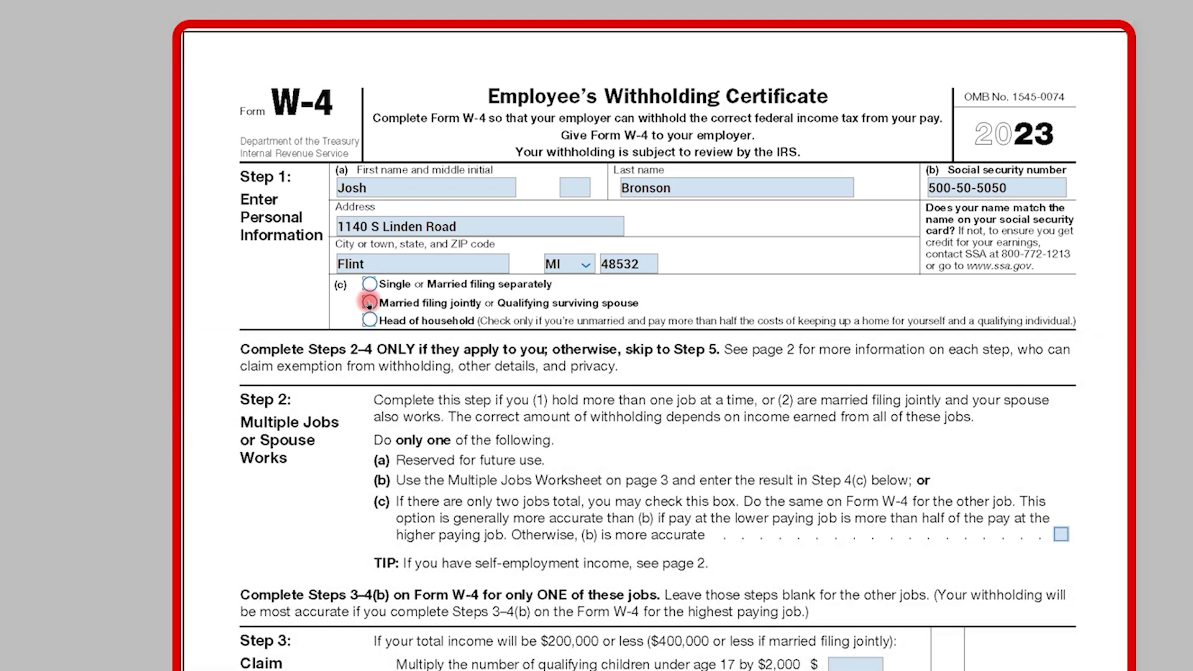
{"action": "scroll", "coordinate": [399, 525], "scroll_direction": "down", "scroll_amount": 2}
{"action": "scroll", "coordinate": [399, 530], "scroll_direction": "down", "scroll_amount": 2}
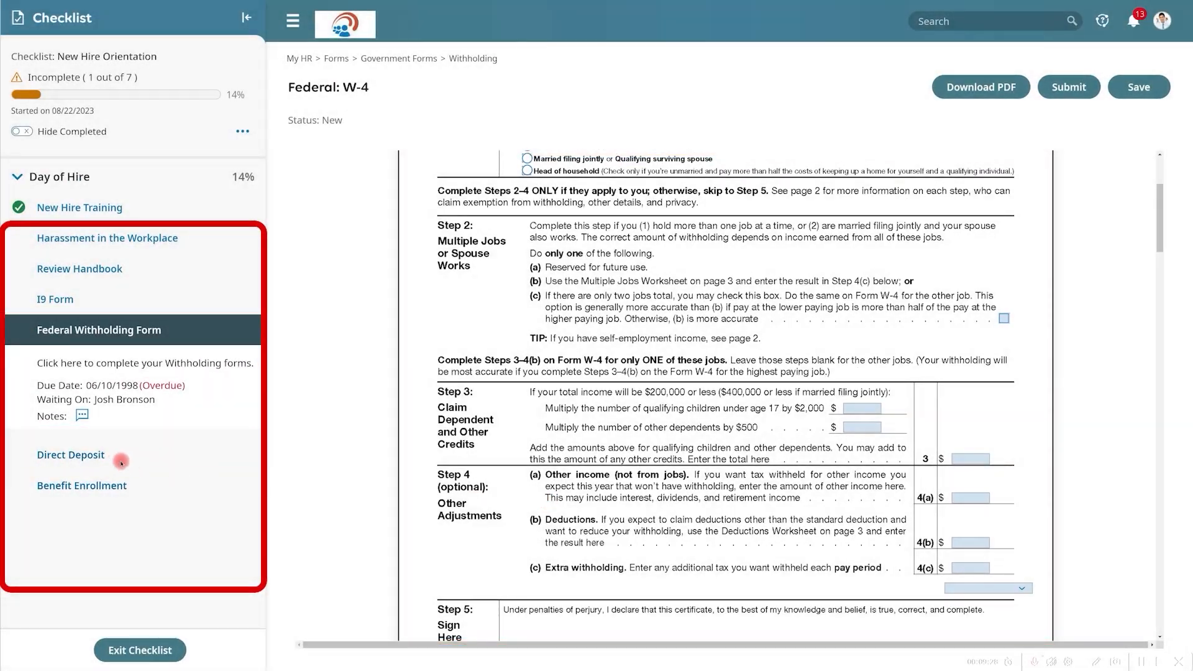
- In the Direct Deposit task, open the active account for editing, check its bank routing information, save it, and show the account's document upload option
{"action": "left_click", "coordinate": [115, 456]}
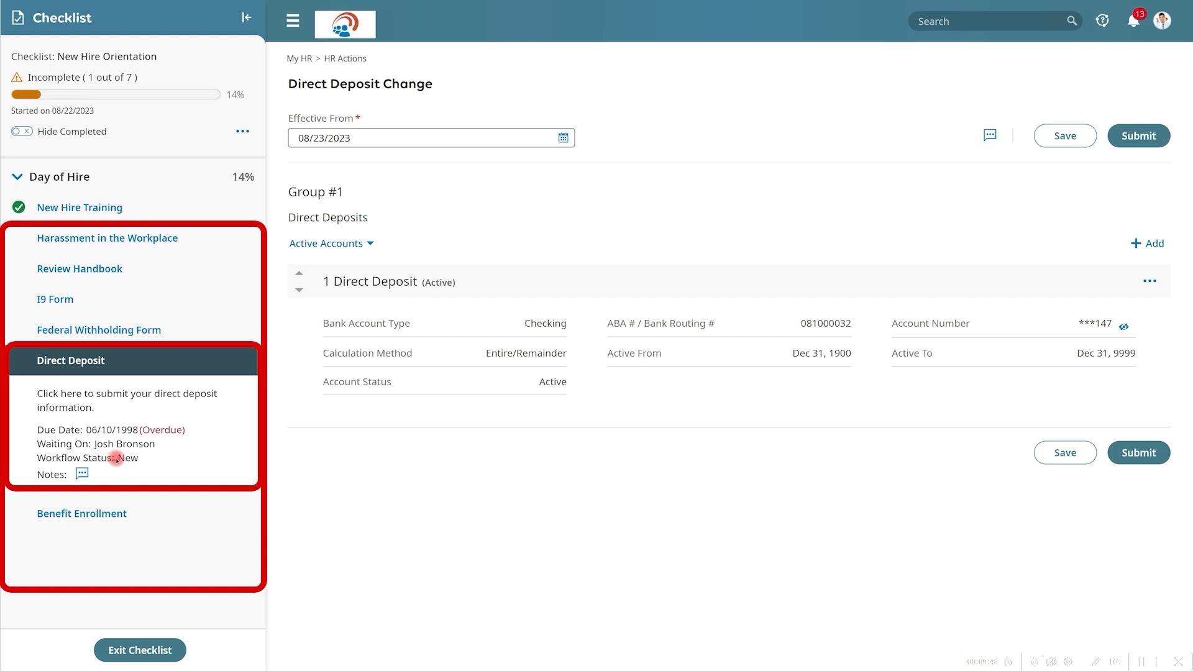
{"action": "left_click", "coordinate": [1149, 282]}
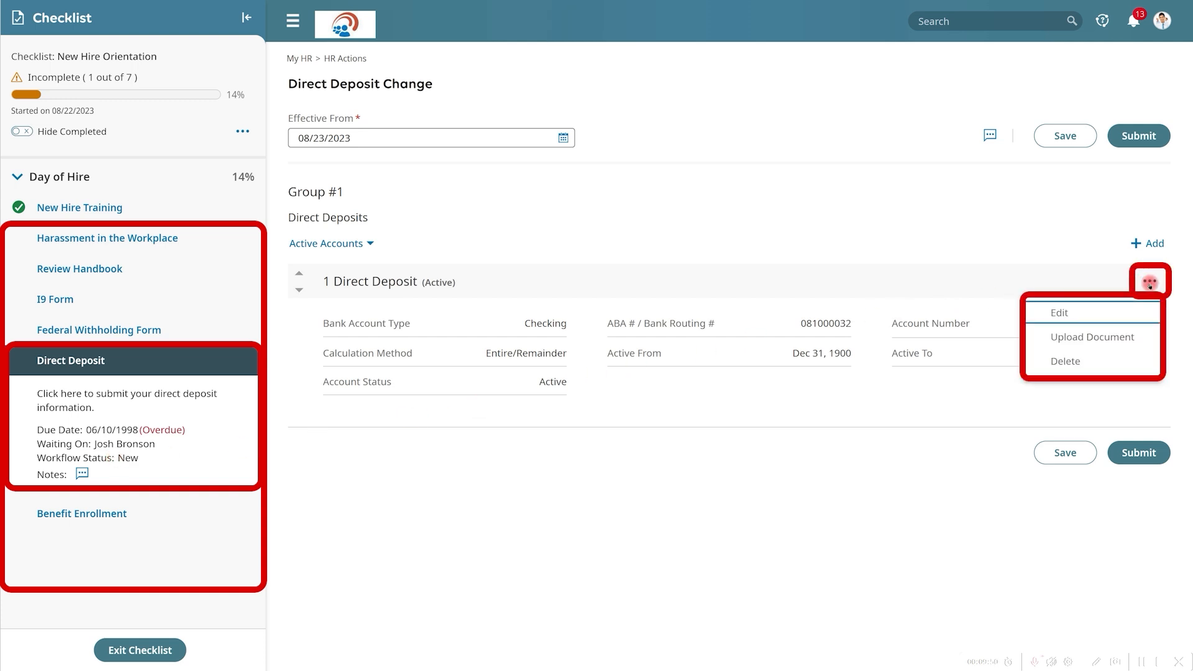
{"action": "left_click", "coordinate": [1064, 313]}
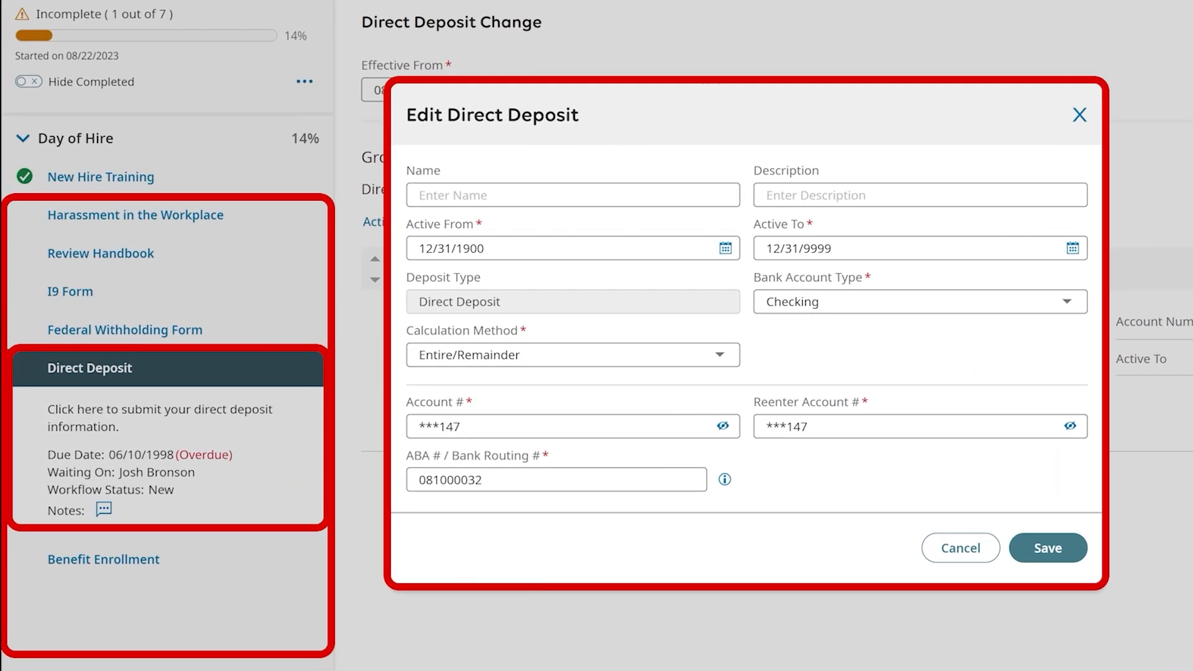
{"action": "left_click", "coordinate": [725, 479]}
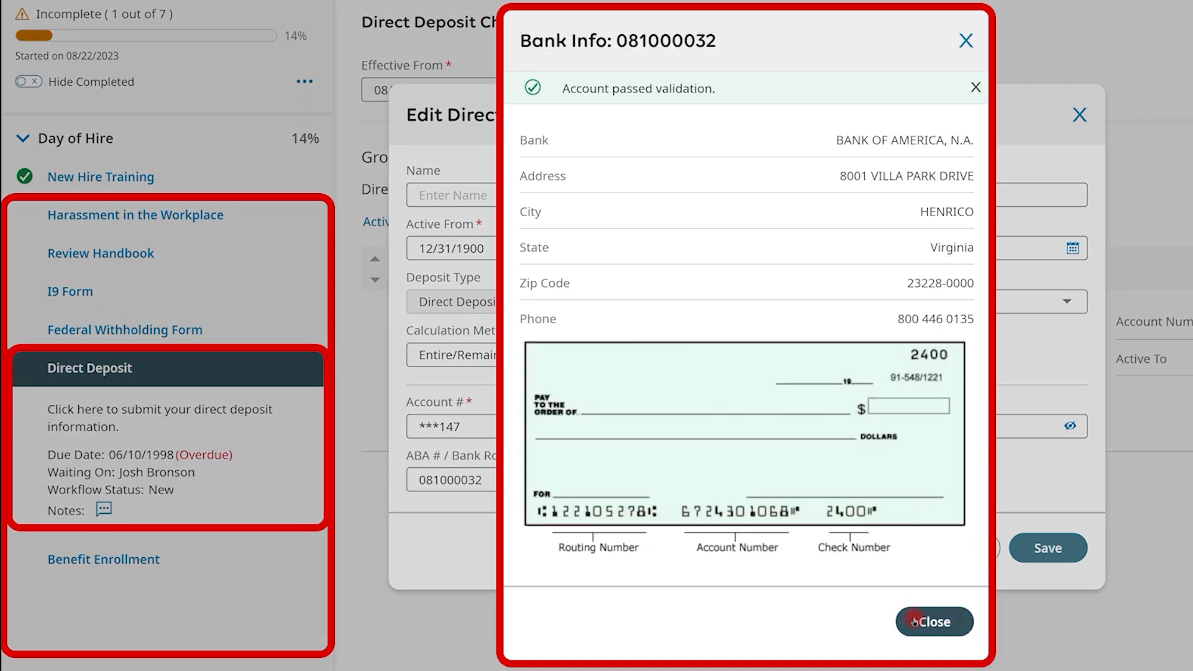
{"action": "left_click", "coordinate": [914, 621]}
{"action": "left_click", "coordinate": [1036, 547]}
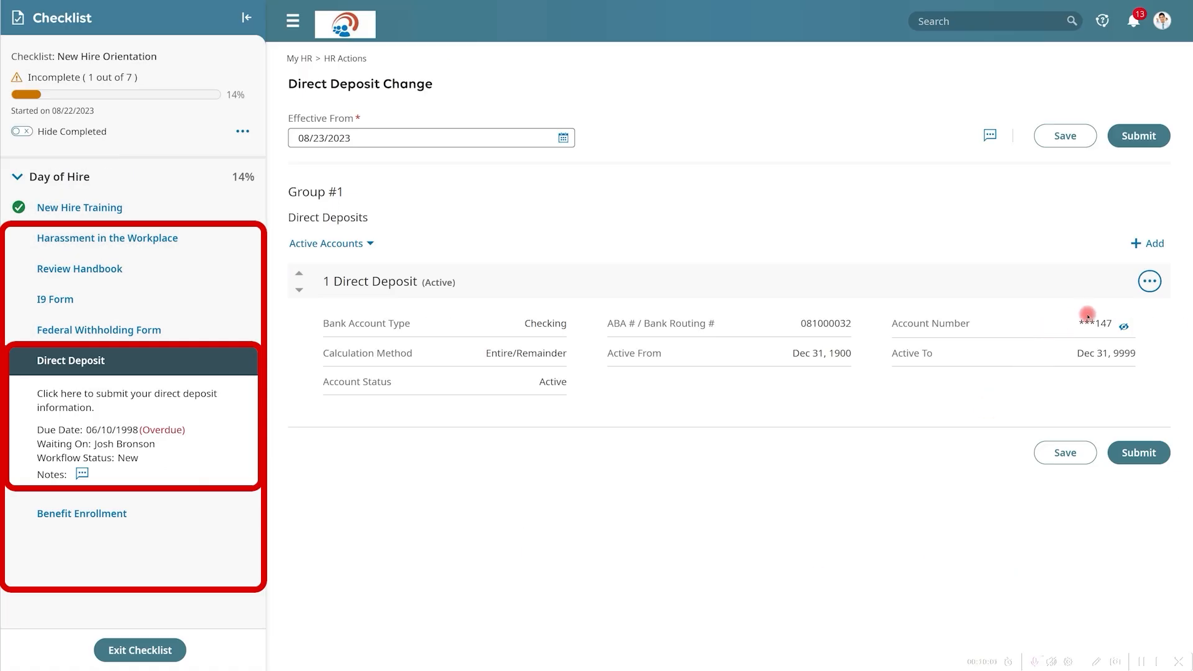
{"action": "left_click", "coordinate": [1150, 281]}
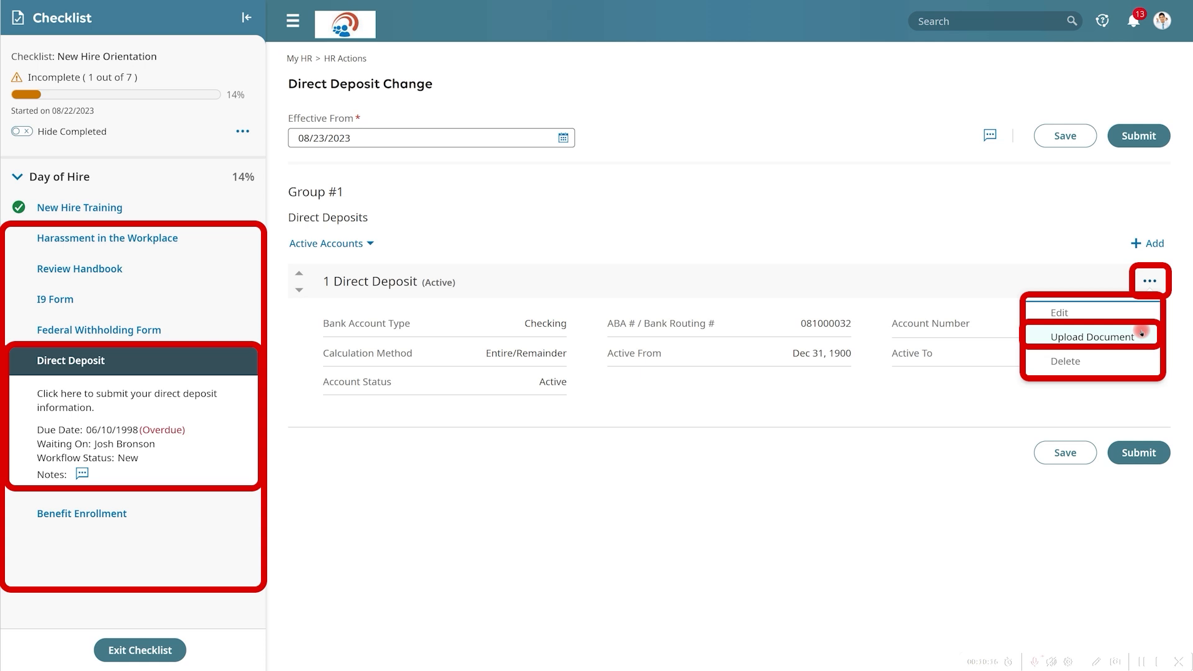
- View the Benefit Enrollment task, and exit the New Hire Orientation checklist, confirming the closure
{"action": "left_click", "coordinate": [167, 509]}
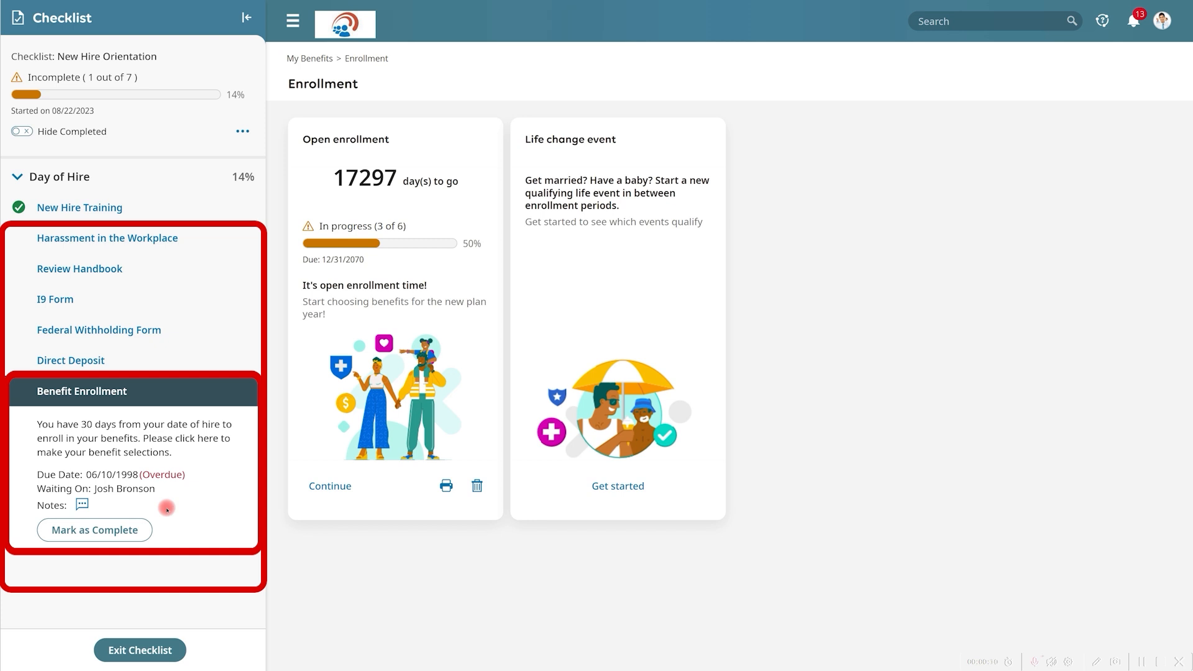
{"action": "left_click", "coordinate": [161, 650]}
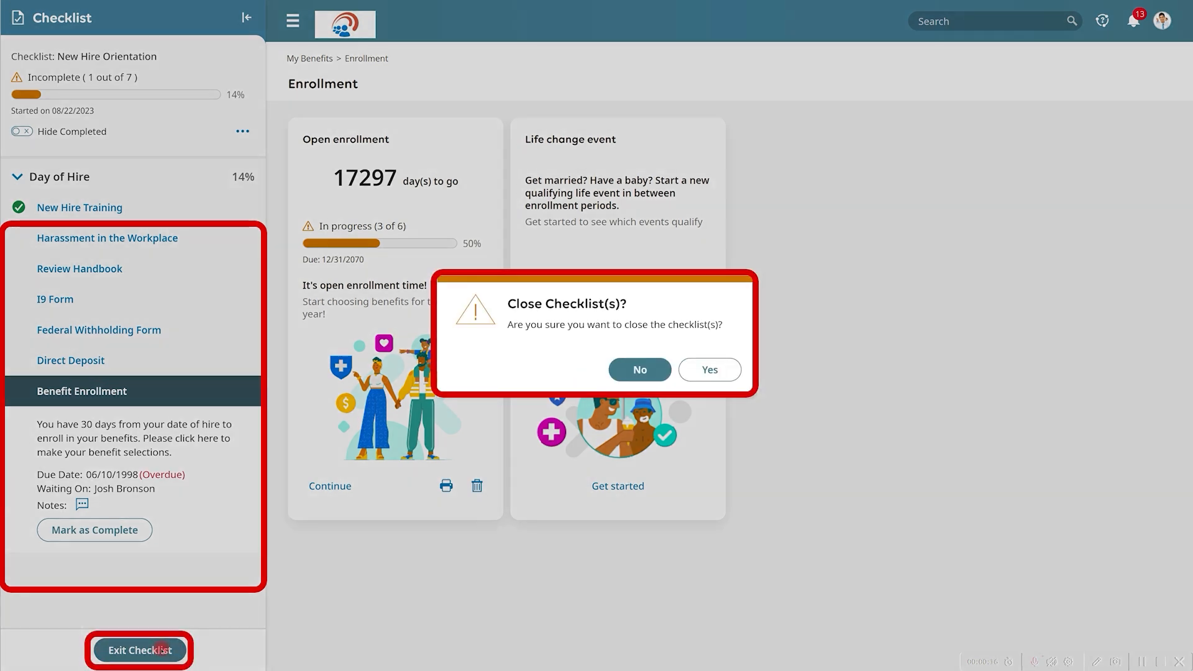
{"action": "left_click", "coordinate": [696, 373]}
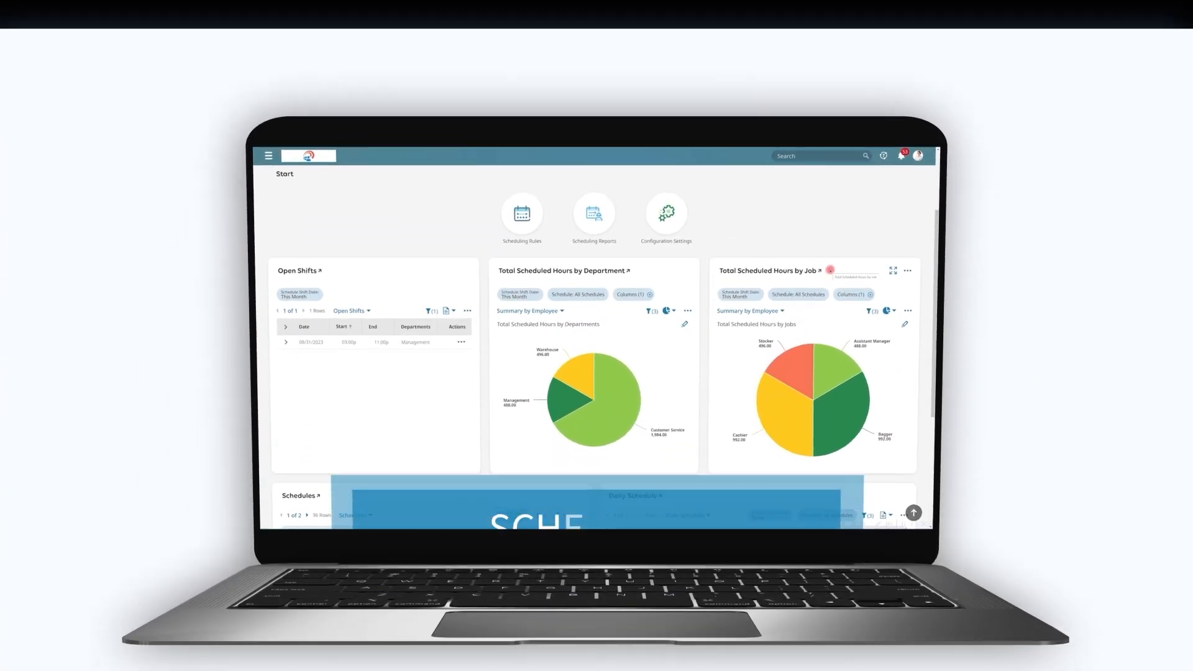
- From the dashboard's Schedules list, add a schedule with the Weekly Planner base settings and a start date of September 4, 2023
{"action": "scroll", "coordinate": [827, 250], "scroll_direction": "down", "scroll_amount": 3}
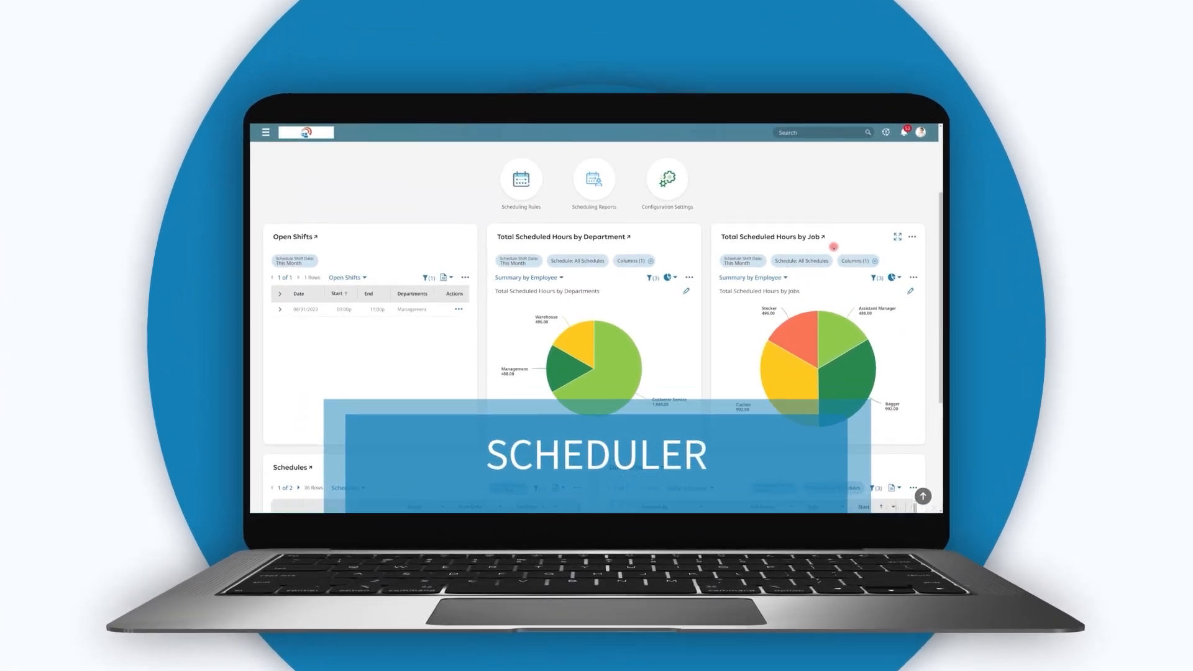
{"action": "scroll", "coordinate": [837, 246], "scroll_direction": "down", "scroll_amount": 3}
{"action": "left_click", "coordinate": [288, 269]}
{"action": "left_click", "coordinate": [904, 175]}
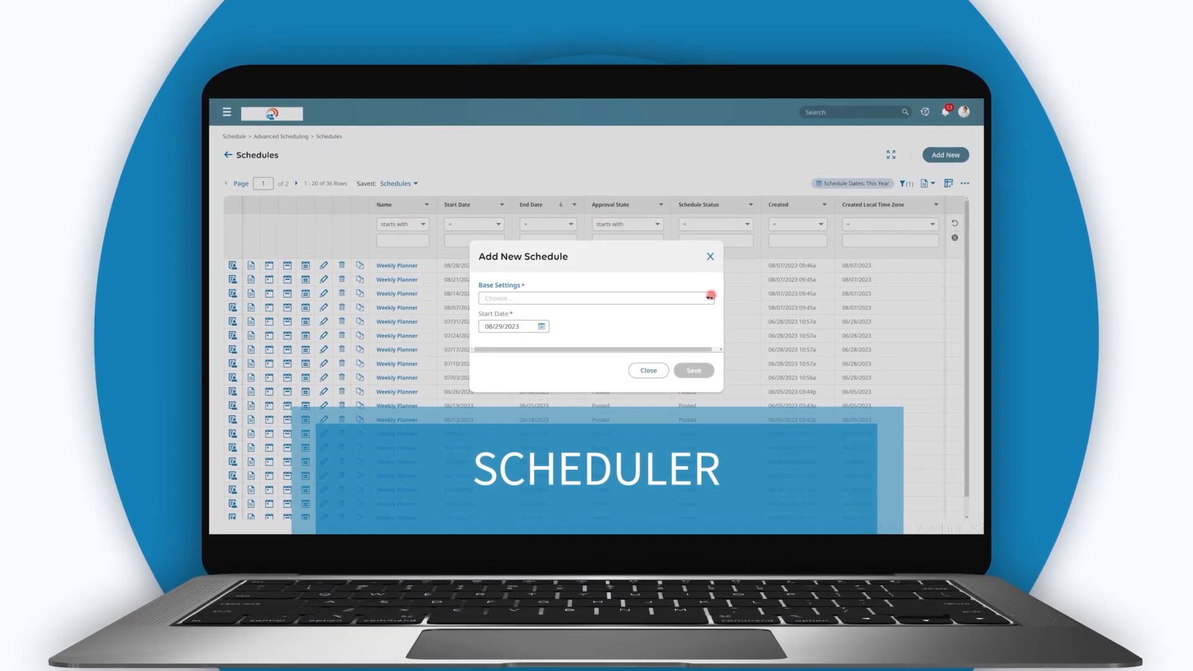
{"action": "left_click", "coordinate": [711, 297]}
{"action": "left_click", "coordinate": [614, 314]}
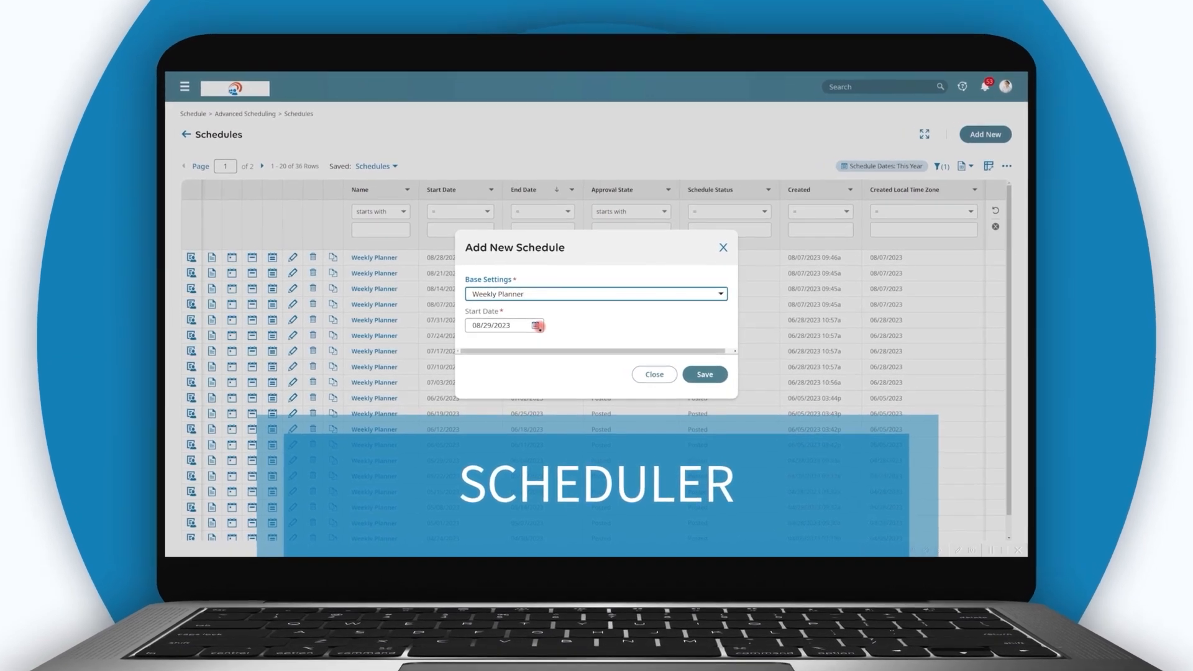
{"action": "left_click", "coordinate": [536, 325]}
{"action": "left_click", "coordinate": [525, 346]}
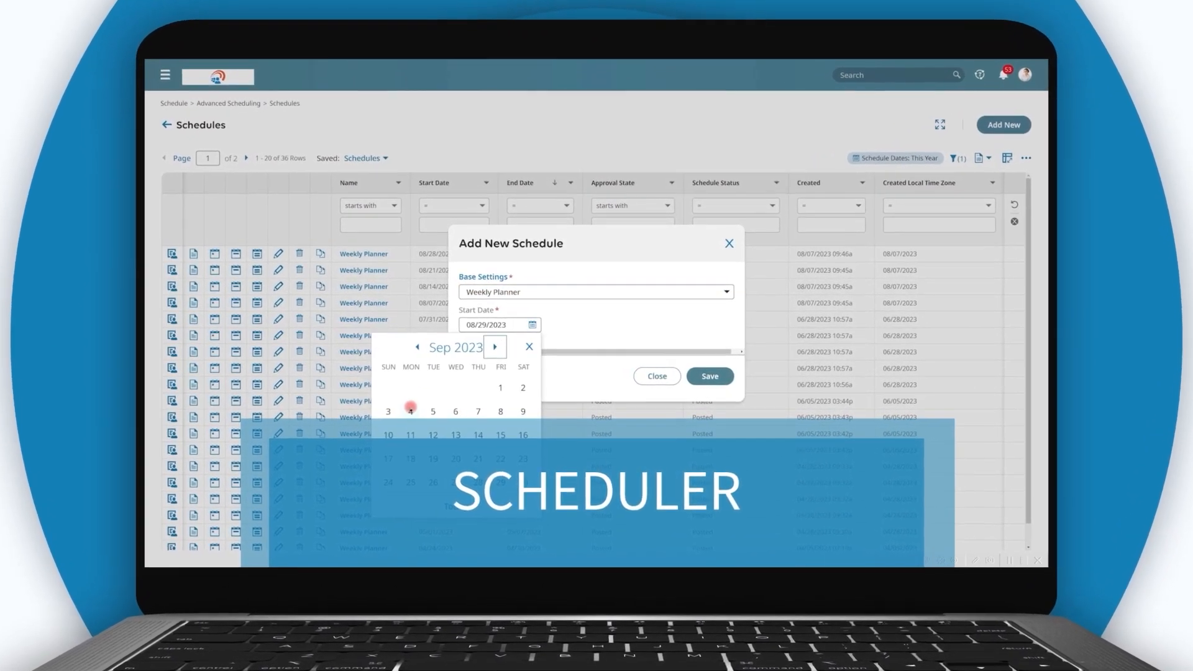
{"action": "left_click", "coordinate": [414, 405]}
{"action": "left_click", "coordinate": [711, 376]}
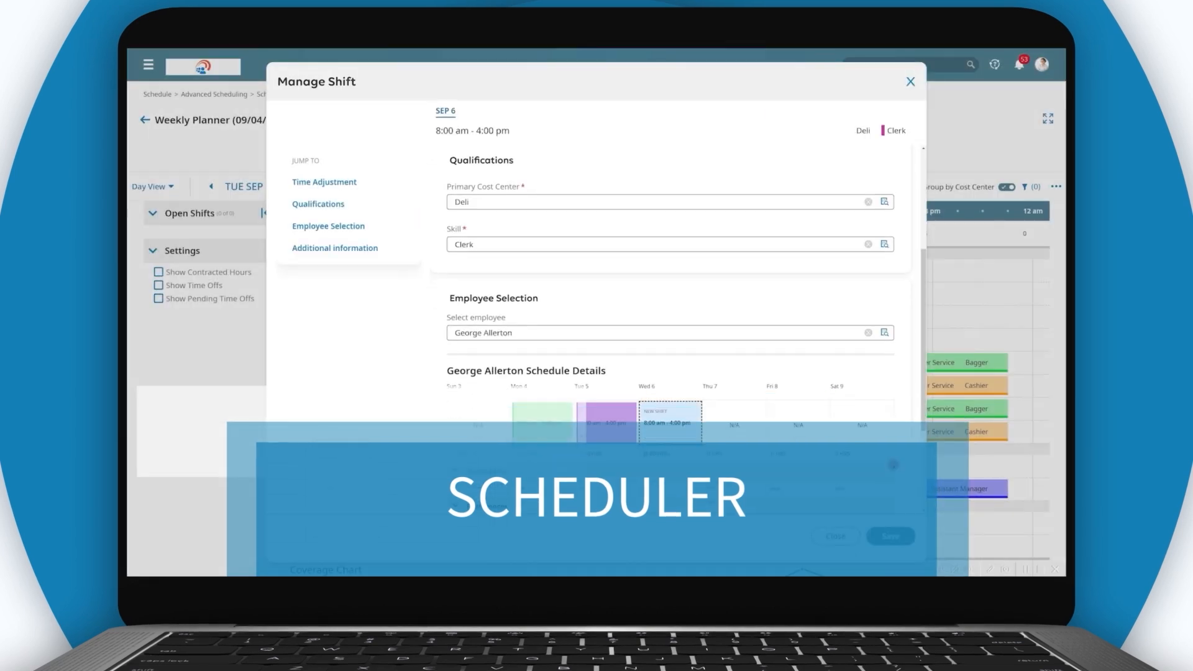
- Review the selected employee's schedule details for the Sep 6 Deli Clerk shift, and check which employees qualify for the Thursday Aug 31 open shift
{"action": "scroll", "coordinate": [669, 311], "scroll_direction": "down", "scroll_amount": 2}
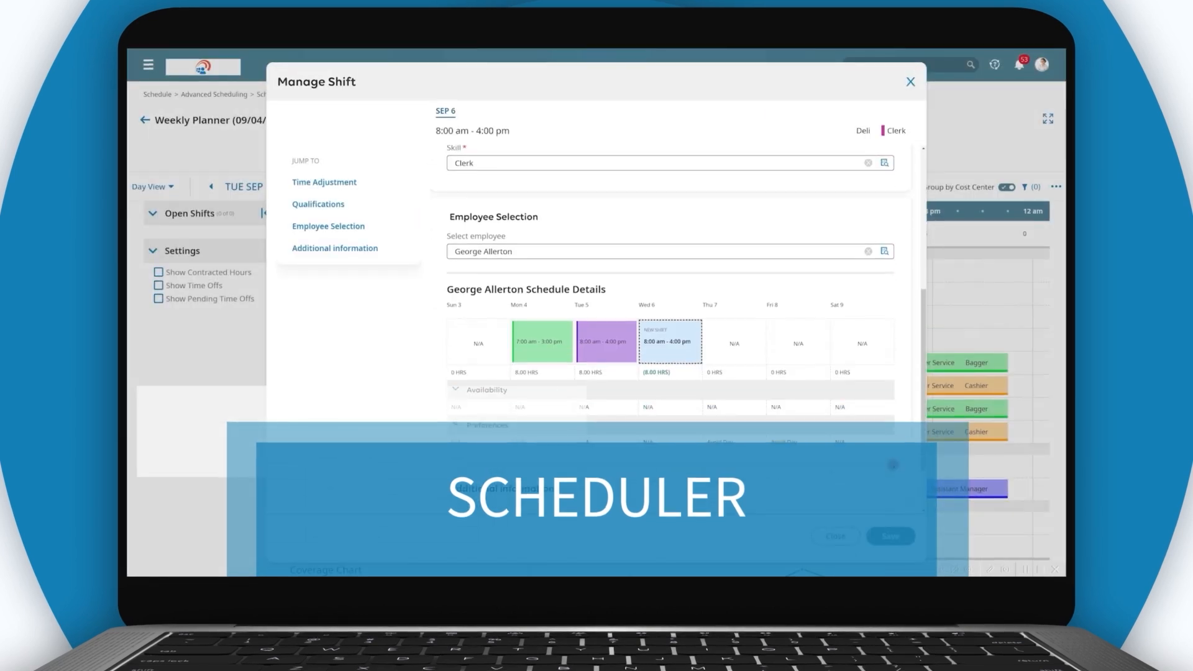
{"action": "left_click", "coordinate": [288, 187]}
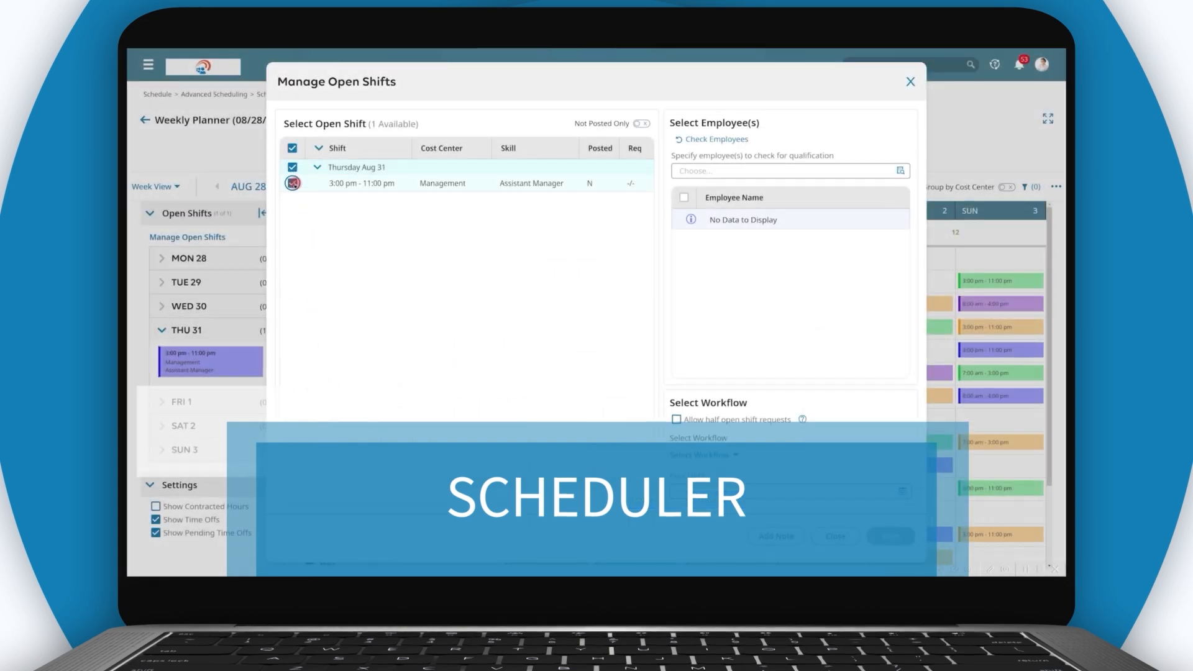
{"action": "left_click", "coordinate": [694, 137]}
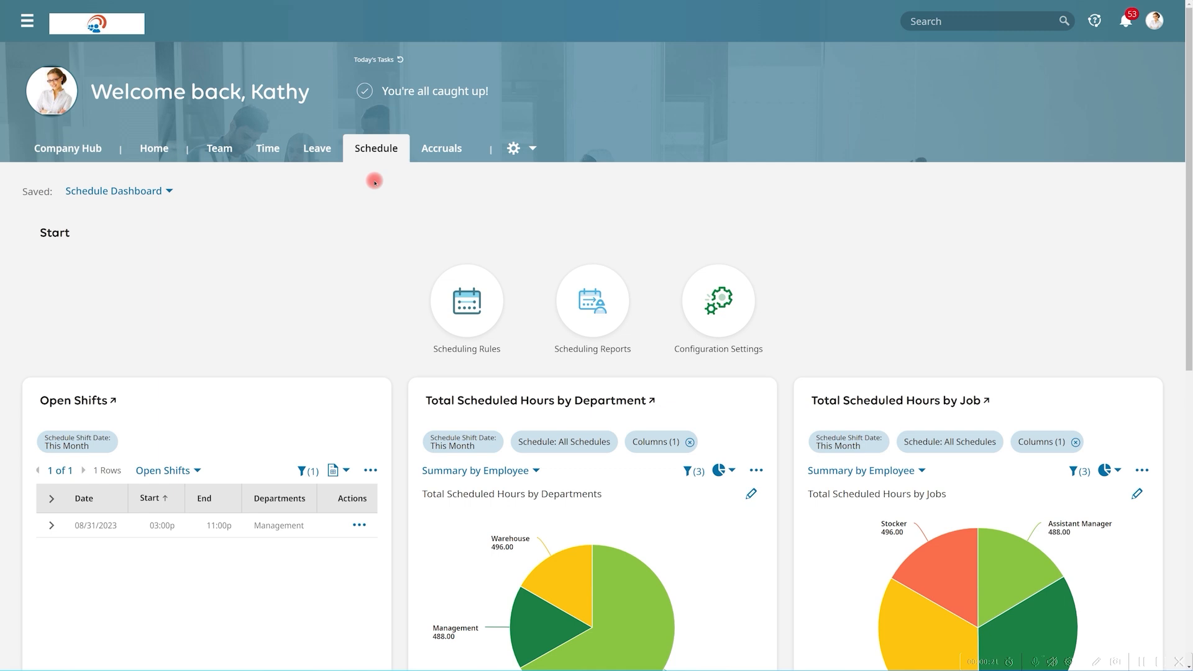
- Examine the Schedule dashboard's scheduled-hours charts and schedule widgets, and open the full Schedules list
{"action": "scroll", "coordinate": [375, 182], "scroll_direction": "down", "scroll_amount": 3}
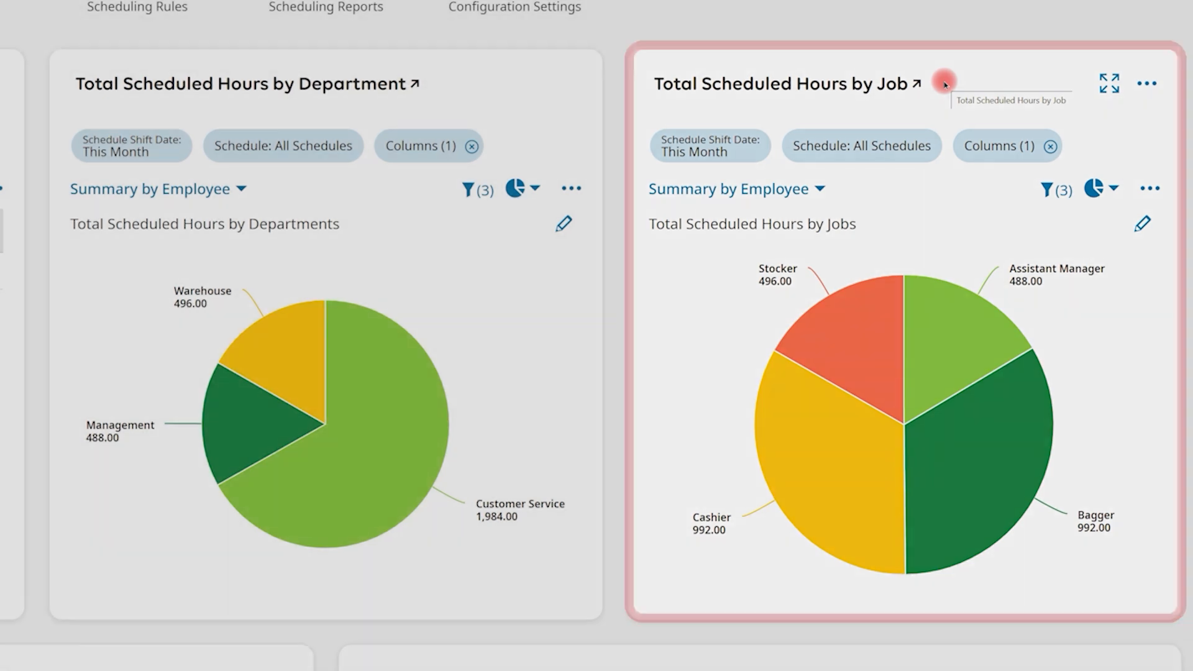
{"action": "scroll", "coordinate": [944, 84], "scroll_direction": "down", "scroll_amount": 6}
{"action": "scroll", "coordinate": [565, 162], "scroll_direction": "down", "scroll_amount": 2}
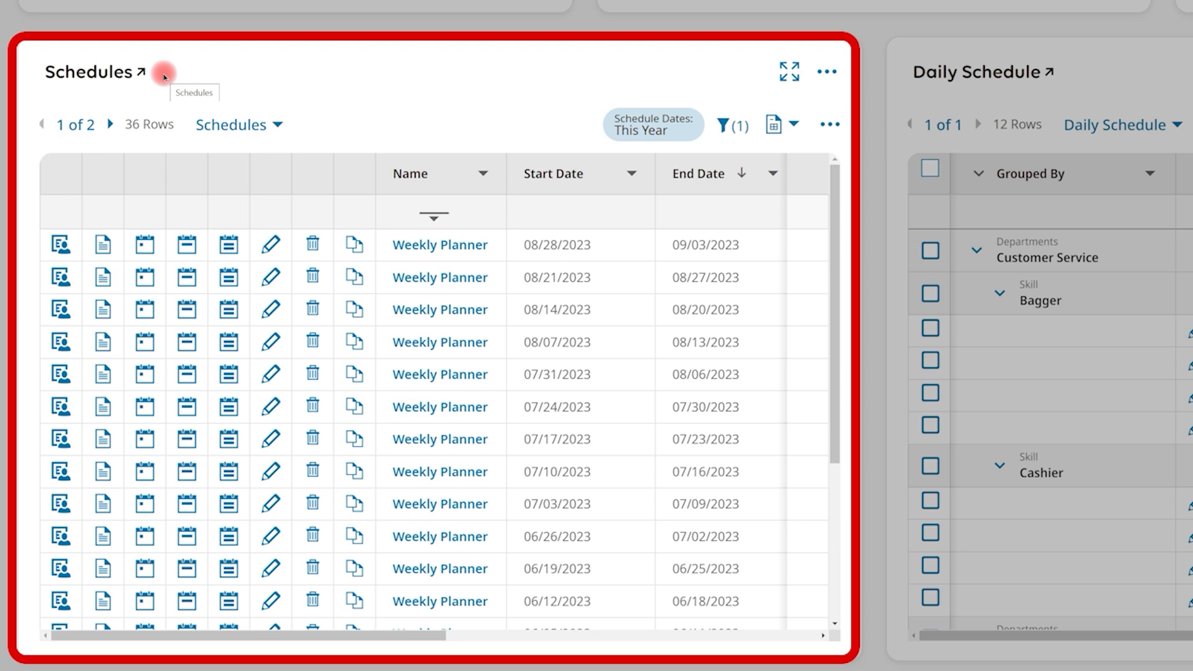
{"action": "left_click", "coordinate": [124, 73]}
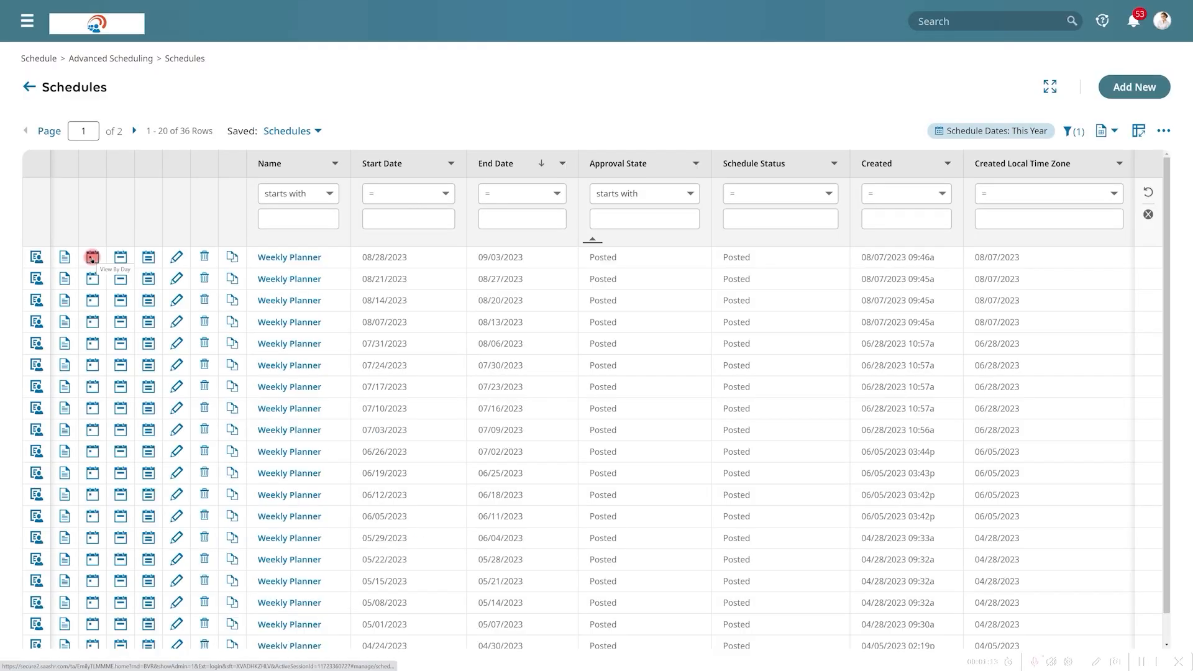
- Add a new schedule using the Weekly Planner base settings with a start date of 09/04/2023, and save it
{"action": "left_click", "coordinate": [1120, 89]}
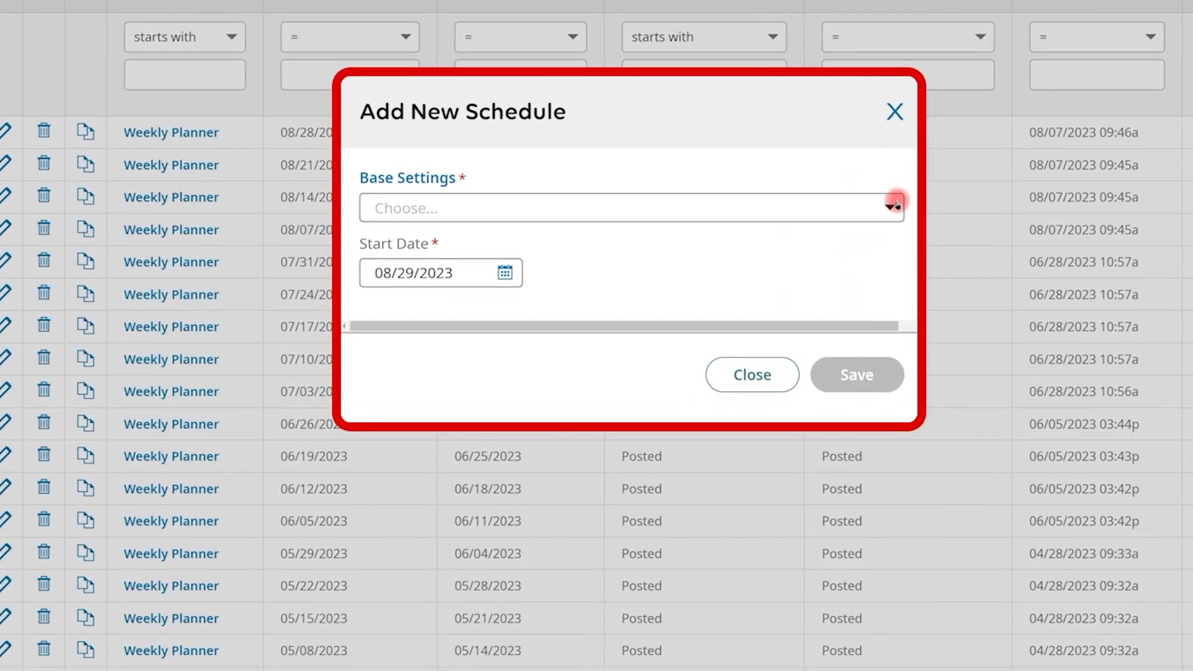
{"action": "left_click", "coordinate": [895, 204]}
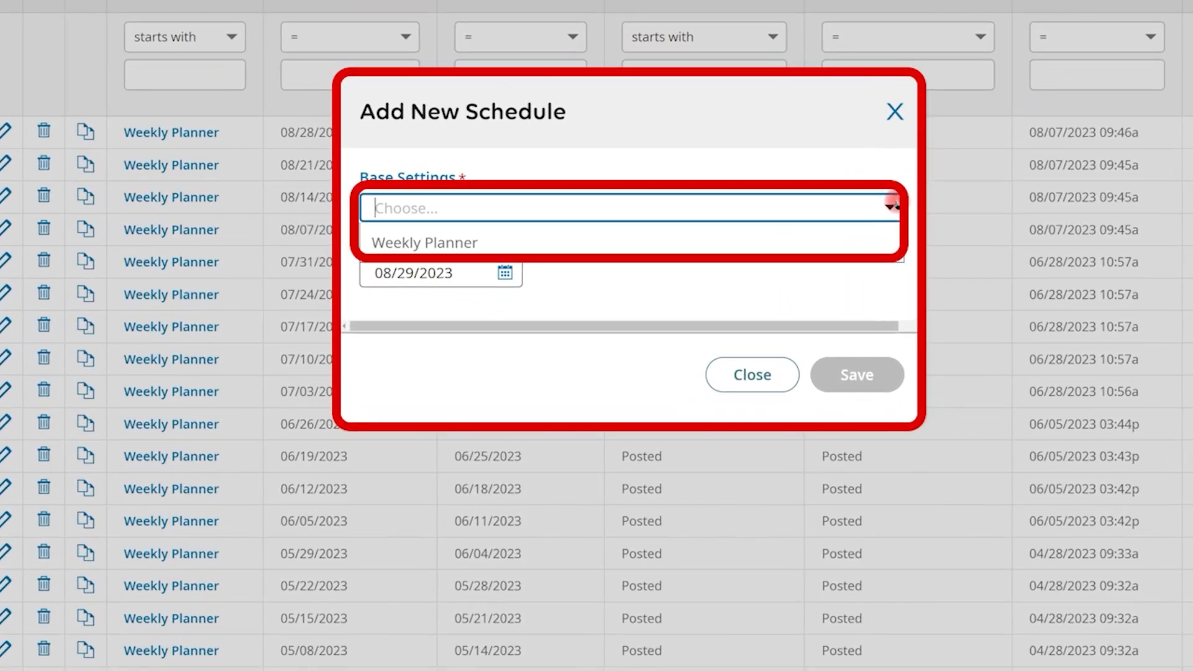
{"action": "left_click", "coordinate": [676, 249]}
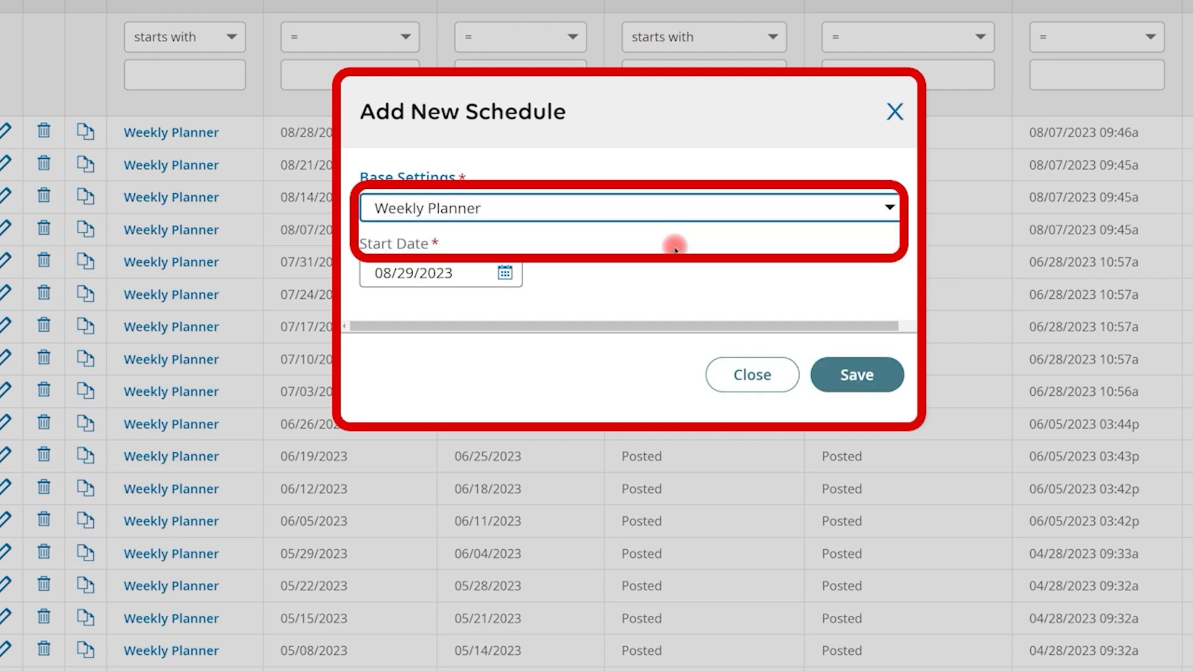
{"action": "left_click", "coordinate": [506, 274]}
{"action": "left_click", "coordinate": [432, 317]}
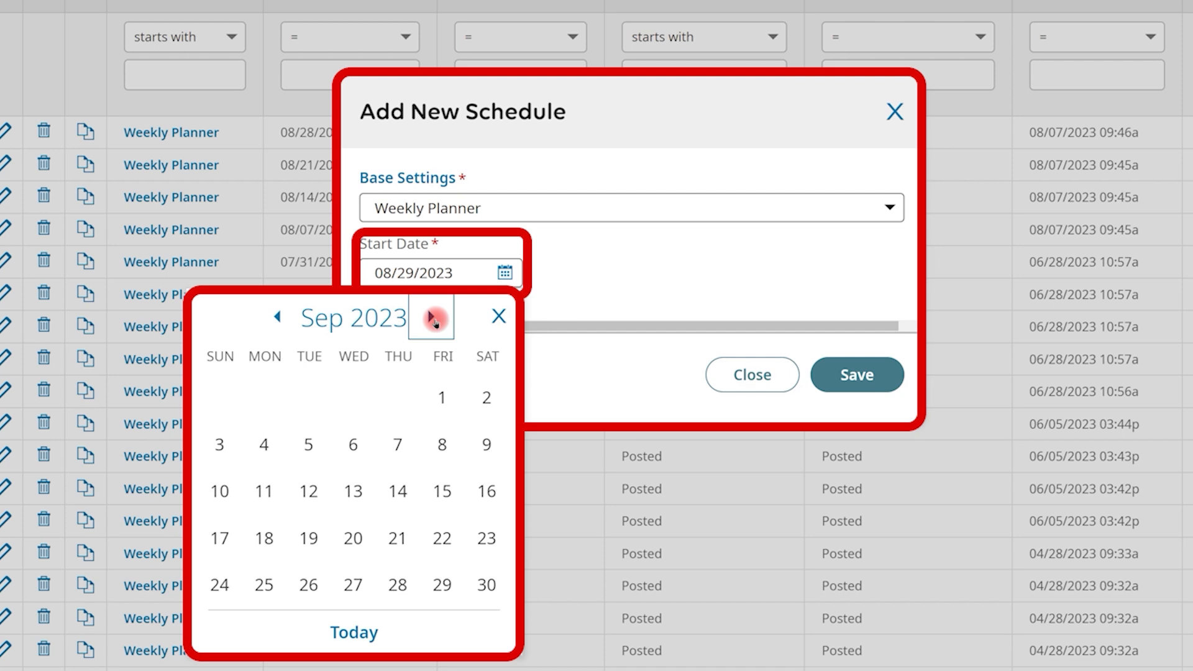
{"action": "left_click", "coordinate": [263, 443]}
{"action": "left_click", "coordinate": [878, 385]}
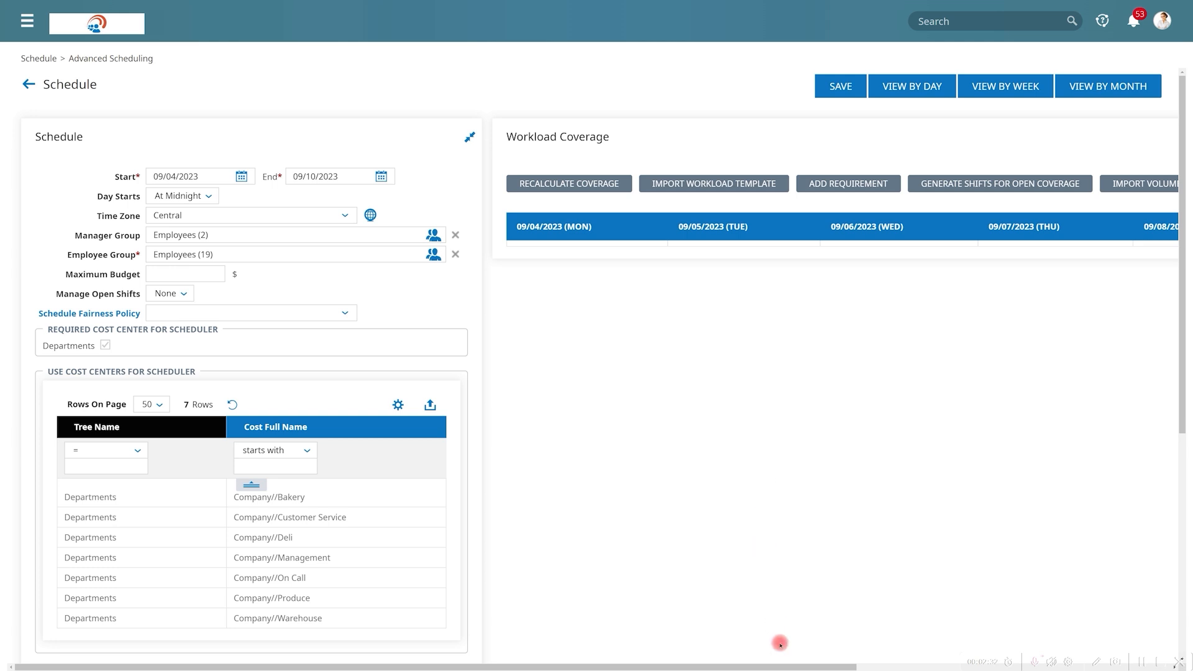
- Import the Weekly Schedule workload template into Workload Coverage and generate shifts for the open coverage, confirming the replacement of open shifts
{"action": "left_click_drag", "start_coordinate": [788, 666], "coordinate": [1009, 666]}
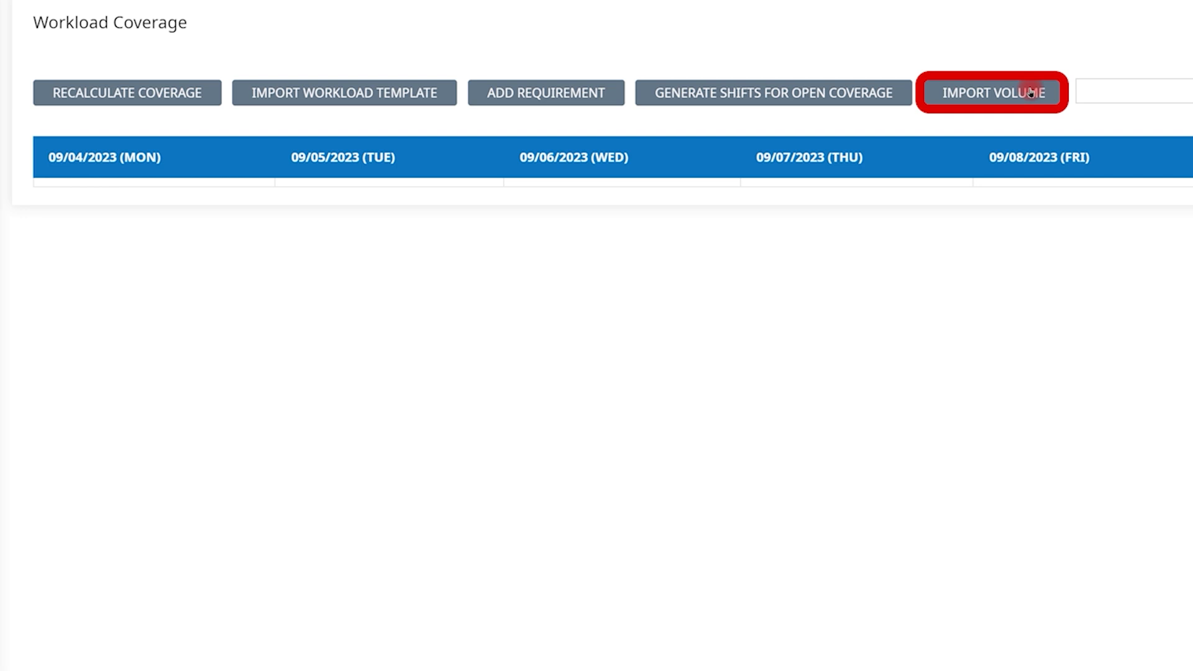
{"action": "left_click", "coordinate": [449, 93]}
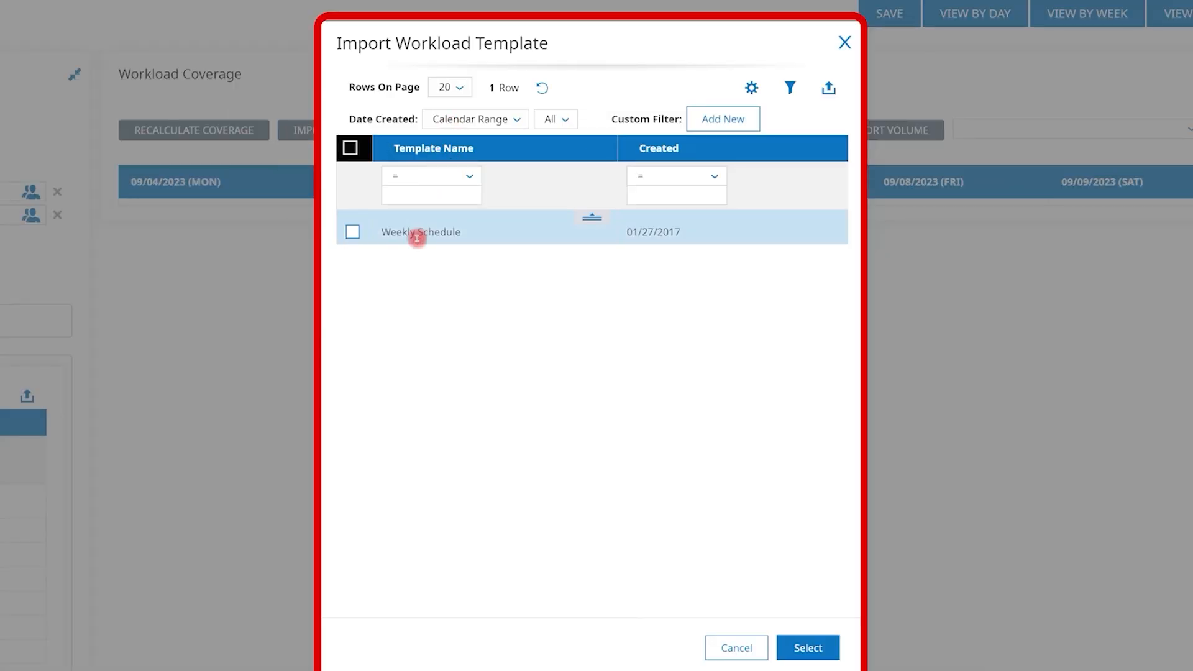
{"action": "left_click", "coordinate": [353, 234]}
{"action": "left_click", "coordinate": [814, 648]}
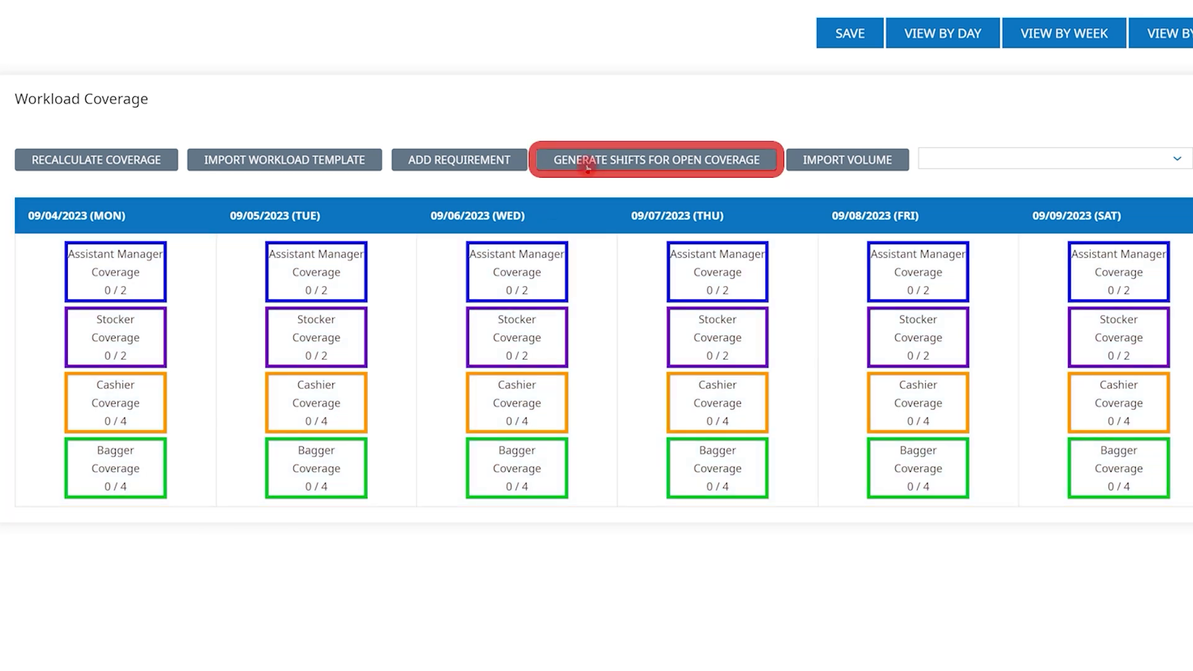
{"action": "left_click", "coordinate": [587, 163]}
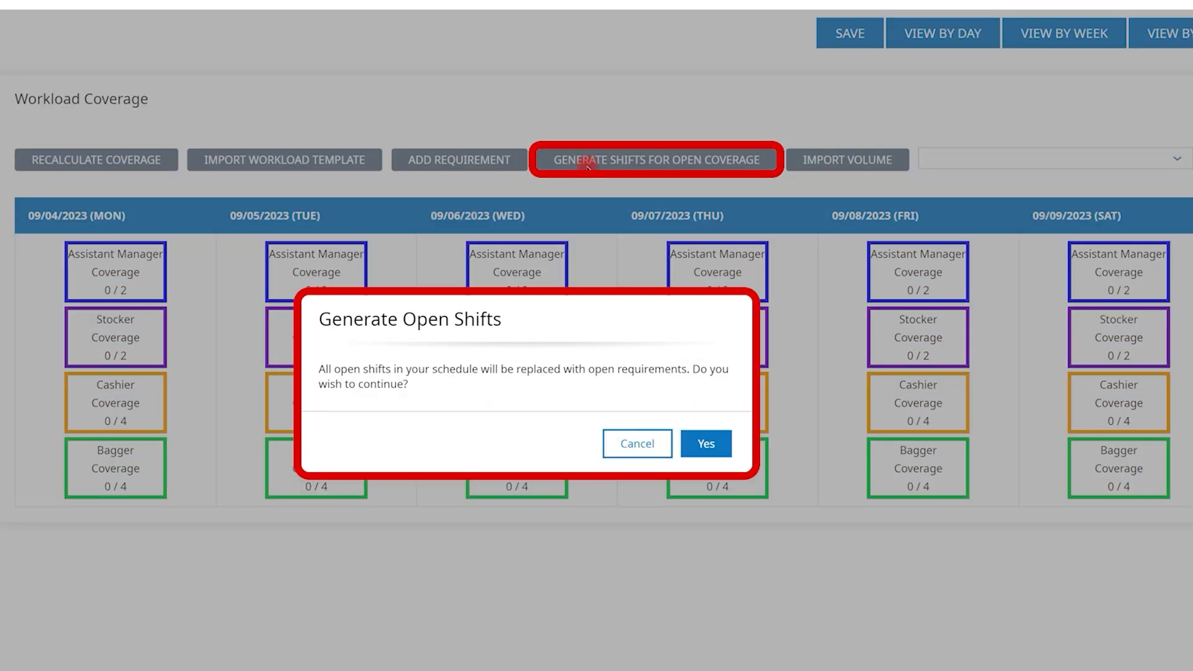
{"action": "left_click", "coordinate": [705, 445]}
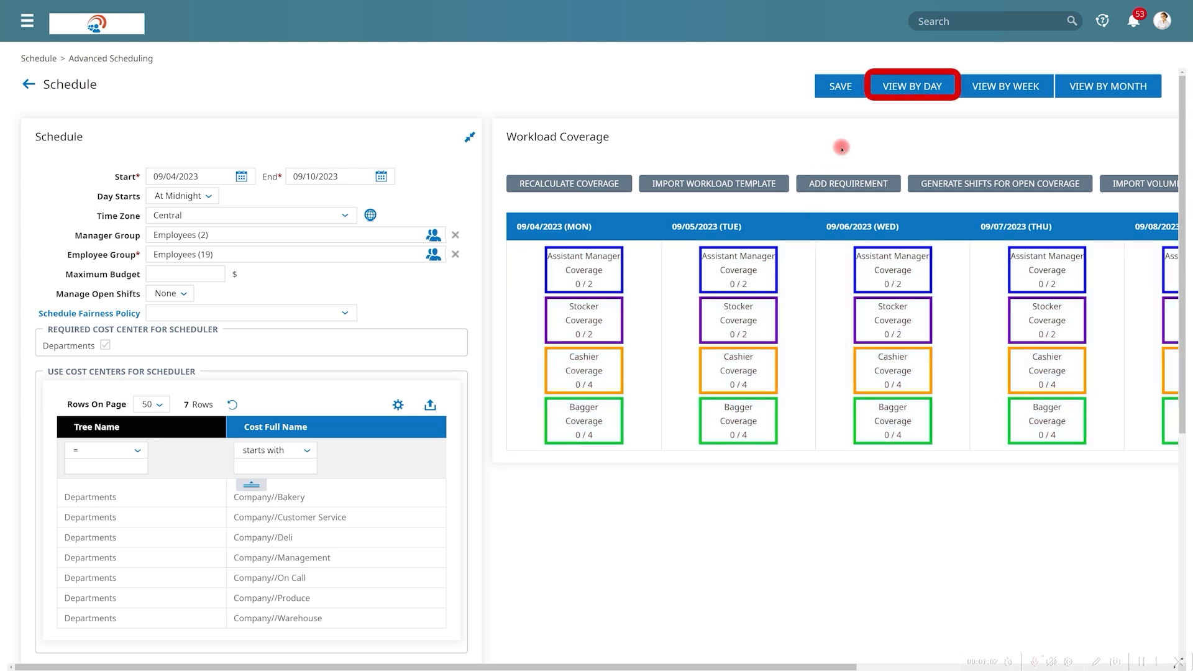
- View the weekly schedule by day and review the details of Monday's 7:00 am - 3:00 pm Bagger open shift
{"action": "left_click", "coordinate": [885, 88]}
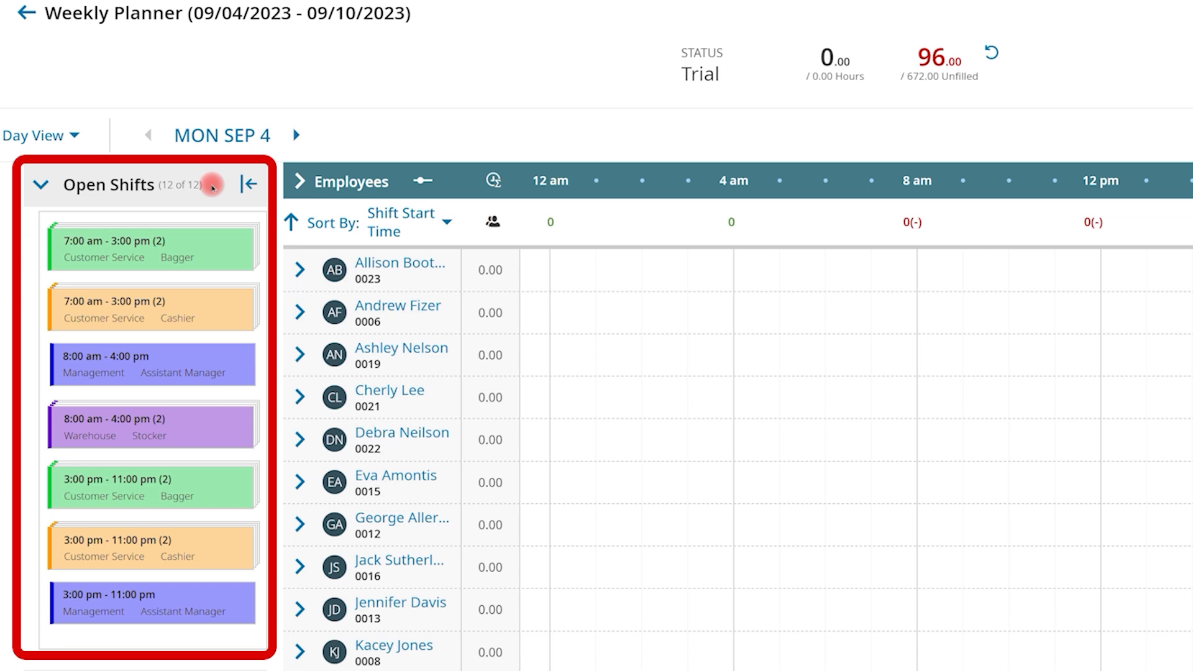
{"action": "left_click", "coordinate": [200, 254]}
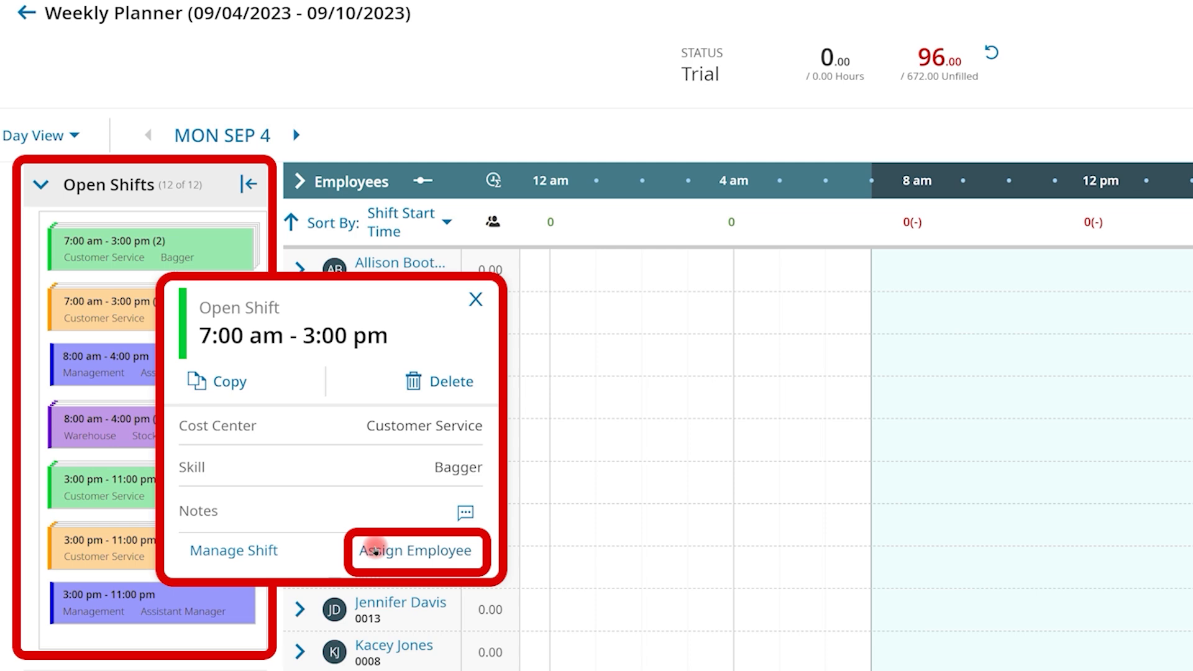
{"action": "left_click", "coordinate": [475, 299]}
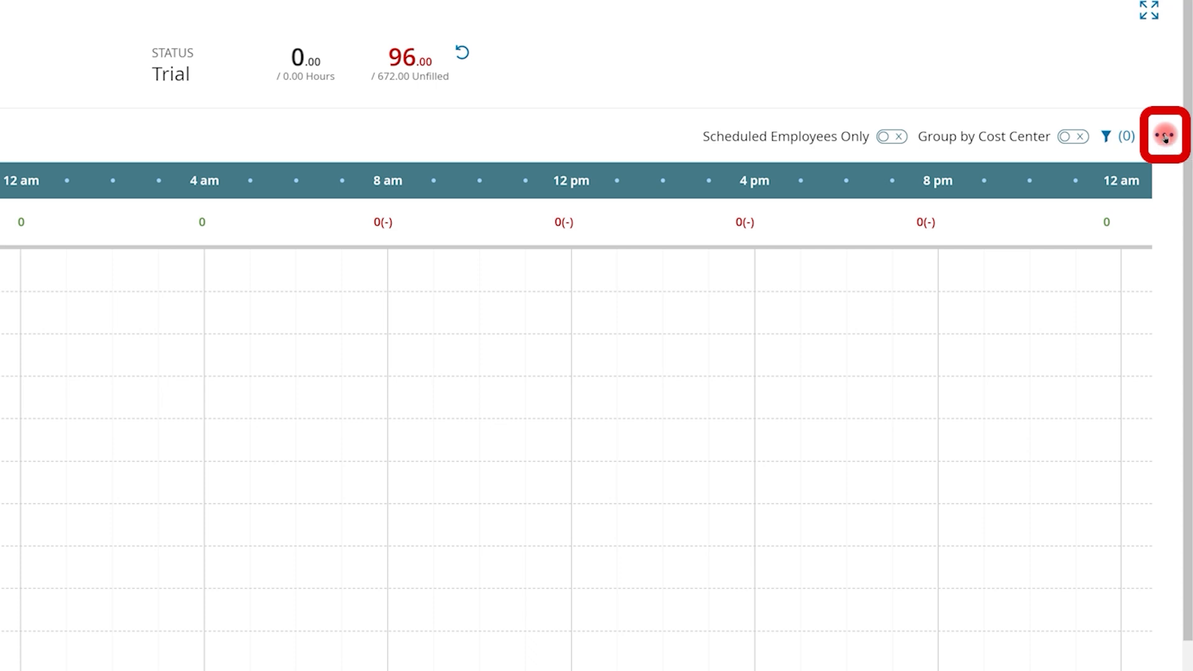
- Run automatic shift assignment for the open shifts and dismiss the tip about drag-and-drop shifts
{"action": "left_click", "coordinate": [1165, 138]}
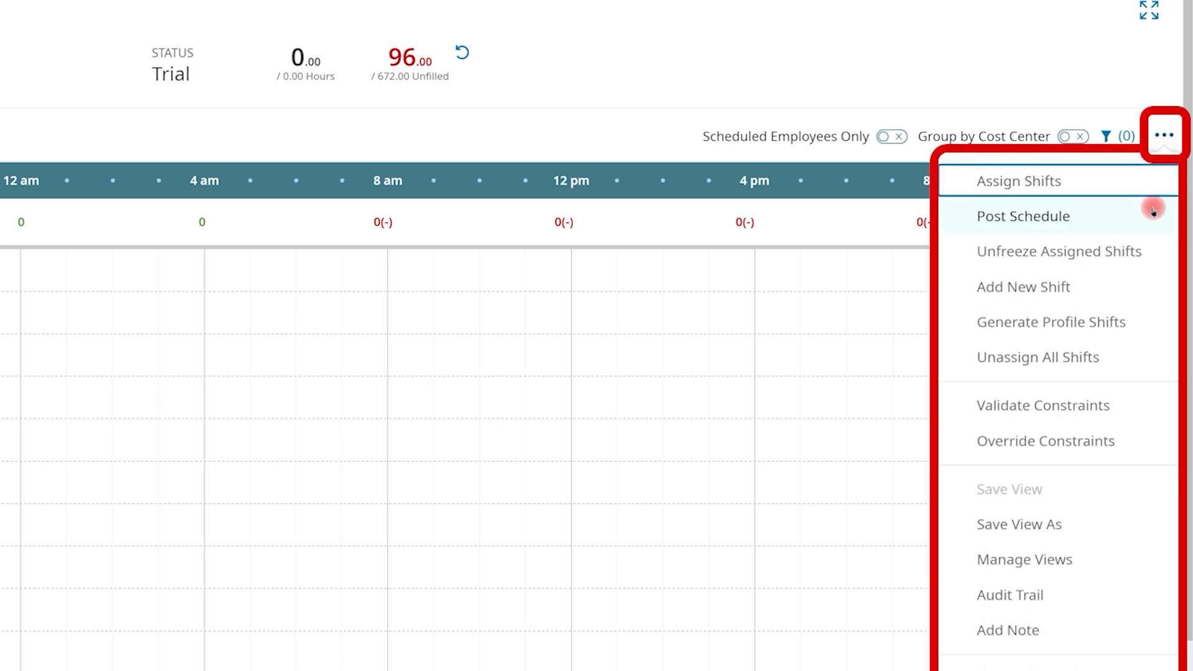
{"action": "left_click", "coordinate": [1153, 183]}
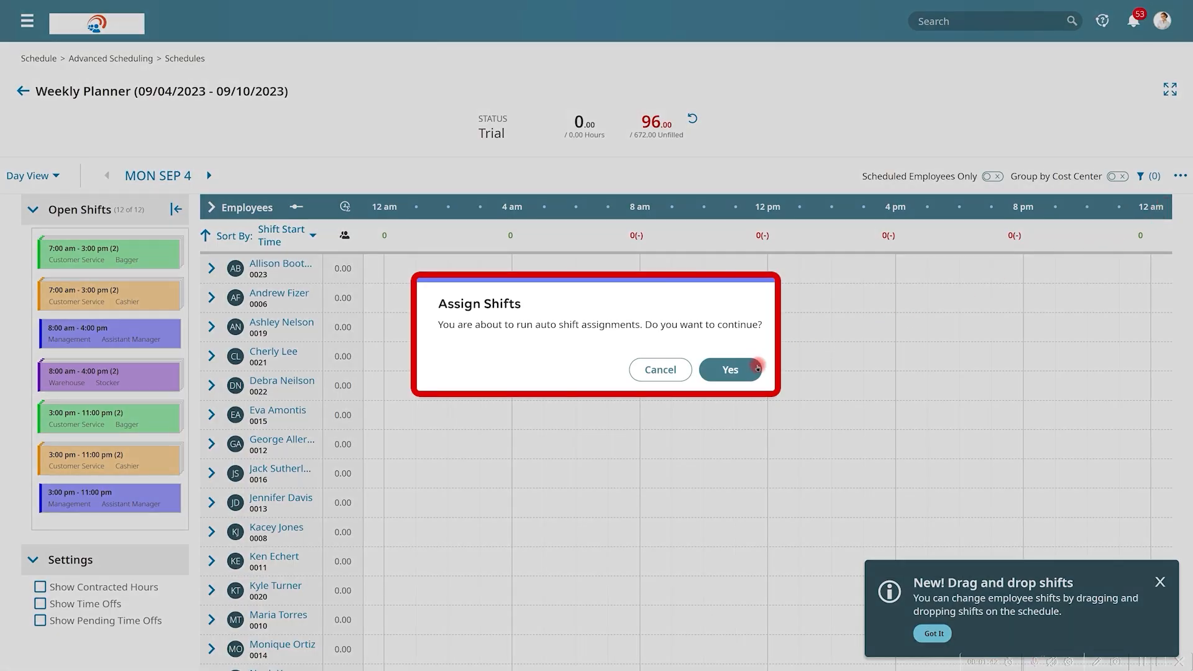
{"action": "left_click", "coordinate": [757, 368]}
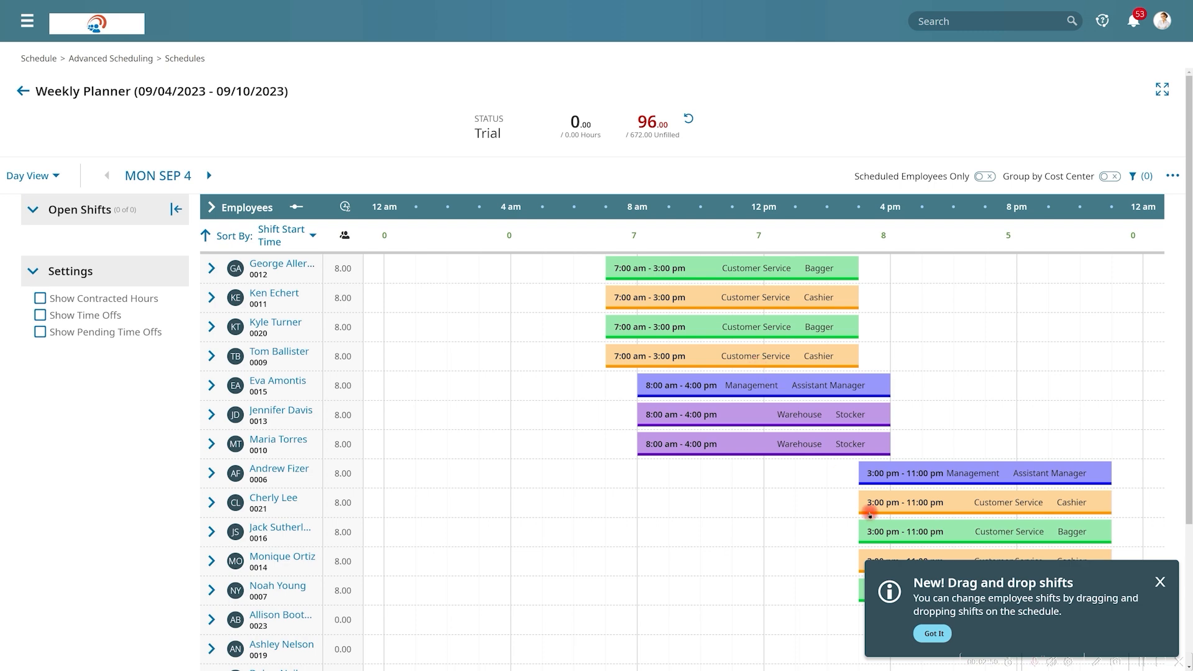
{"action": "left_click", "coordinate": [935, 635]}
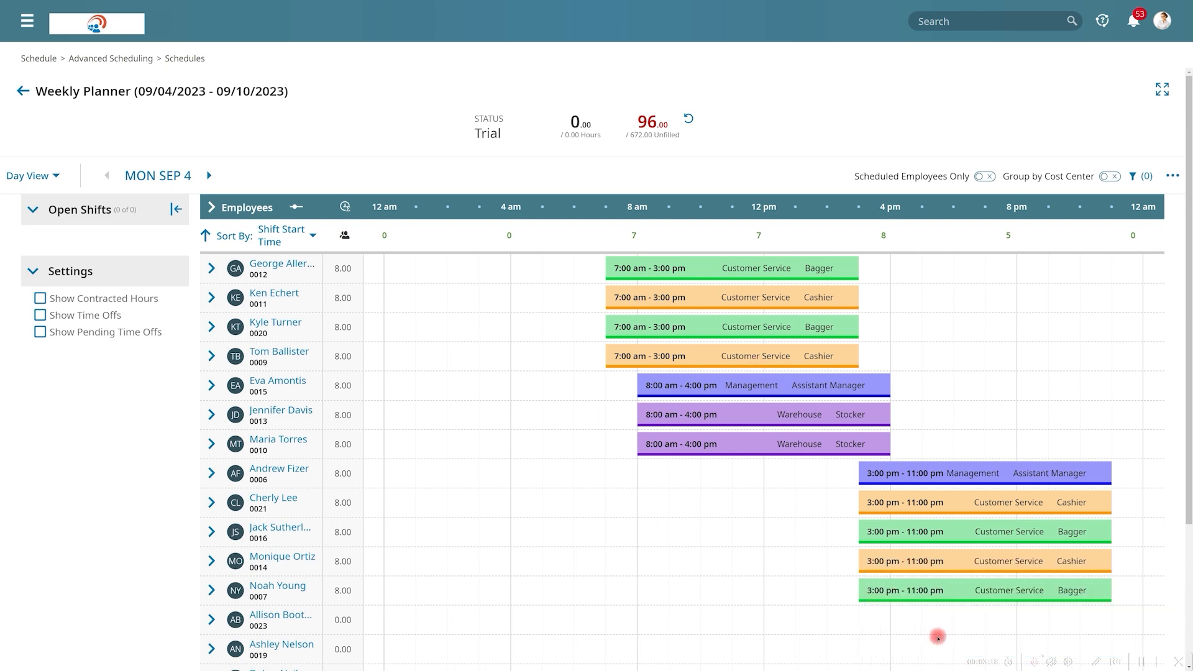
- Show the Tuesday Sep 5 schedule with refreshed totals, grouped by cost center and limited to scheduled employees
{"action": "left_click", "coordinate": [209, 175]}
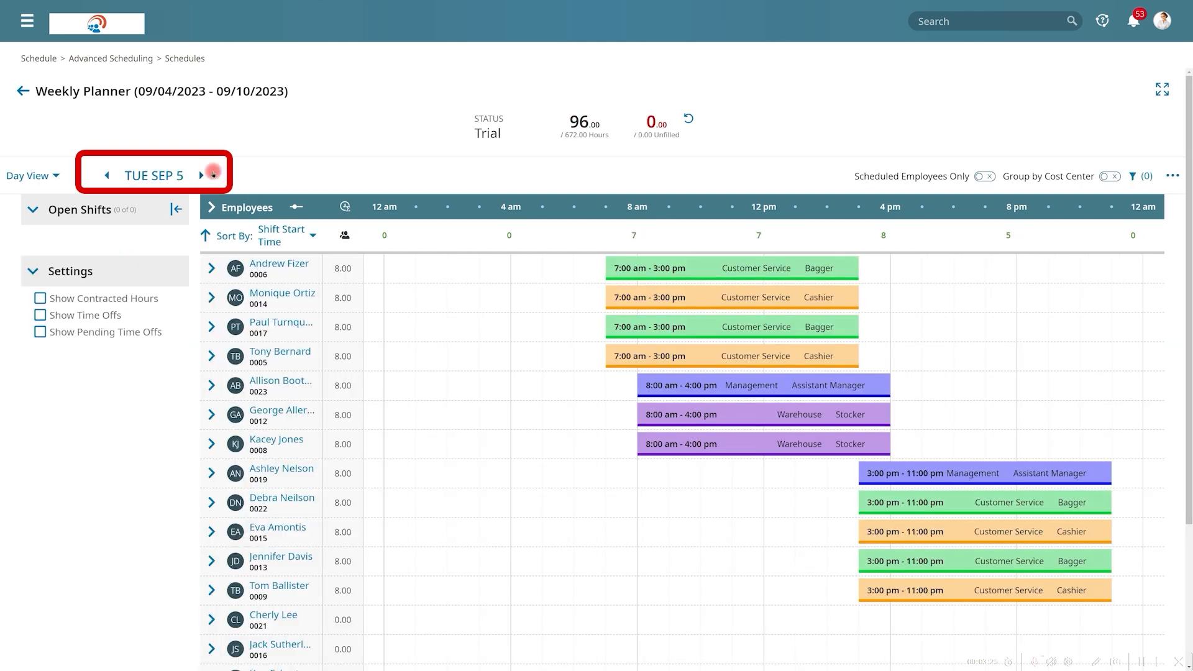
{"action": "left_click", "coordinate": [688, 119]}
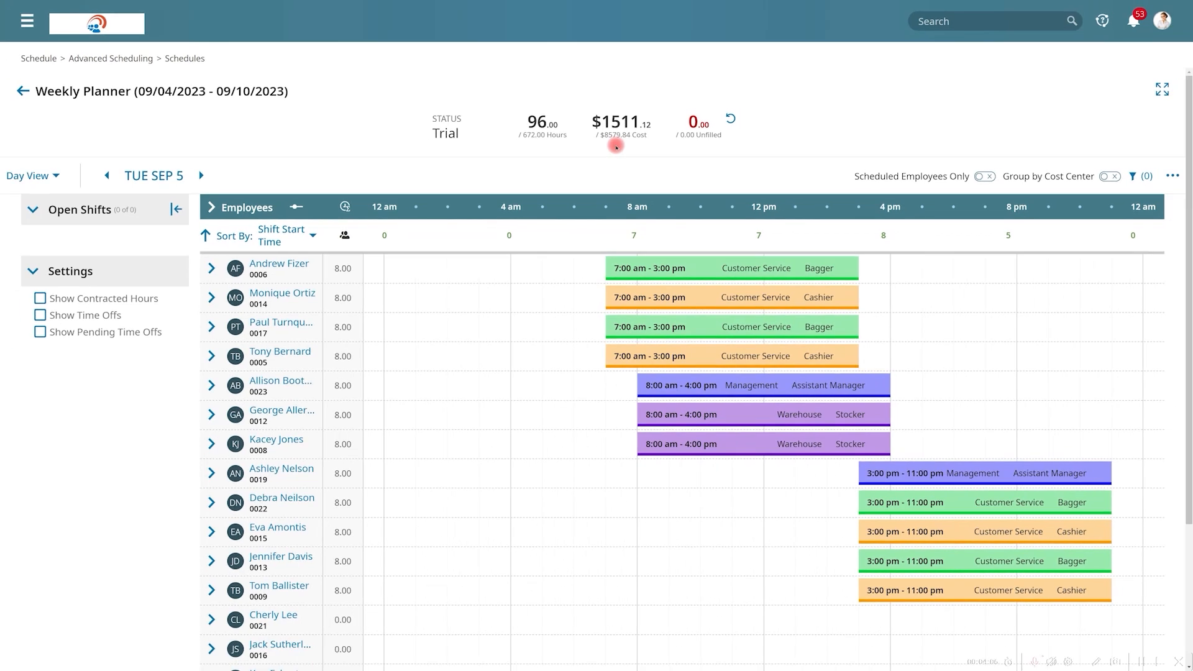
{"action": "left_click", "coordinate": [1107, 177]}
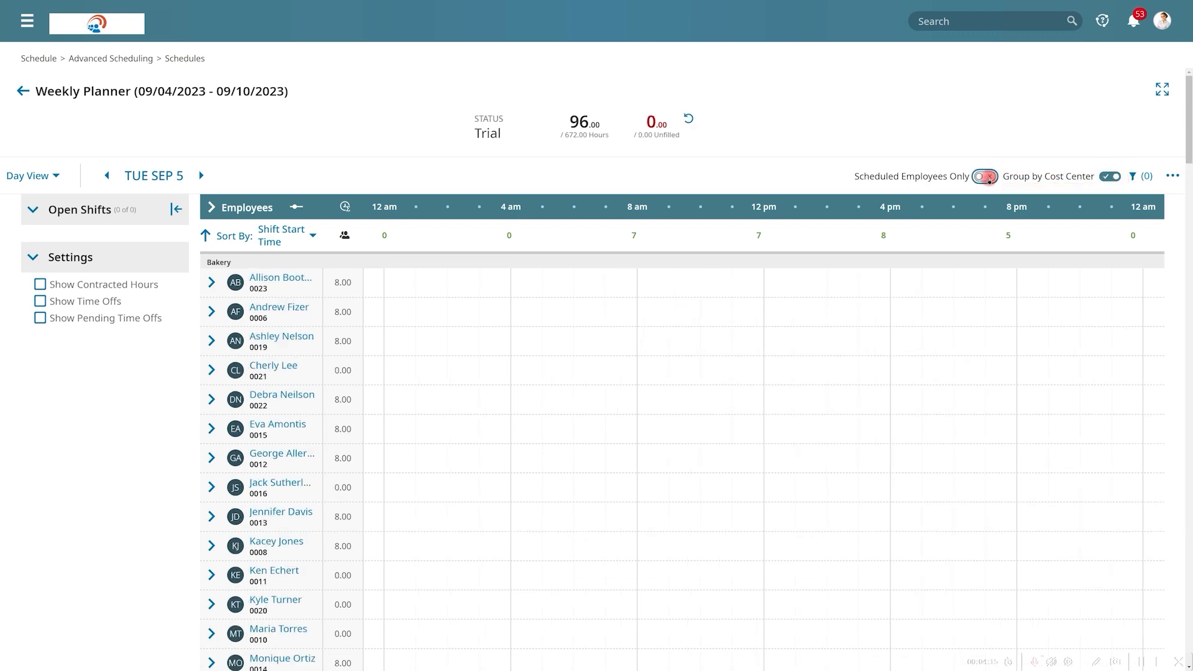
{"action": "left_click", "coordinate": [986, 177]}
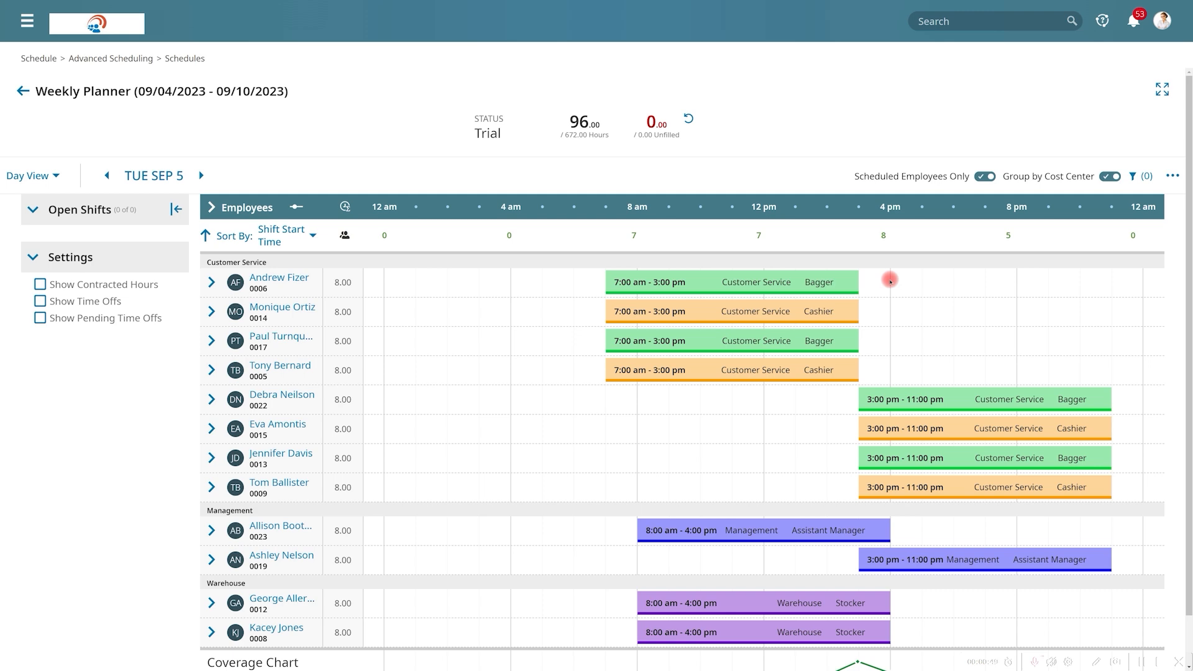
- Start a new shift dated 09/06/2023 running from 8:00 am to 4:00 pm
{"action": "left_click", "coordinate": [1173, 175]}
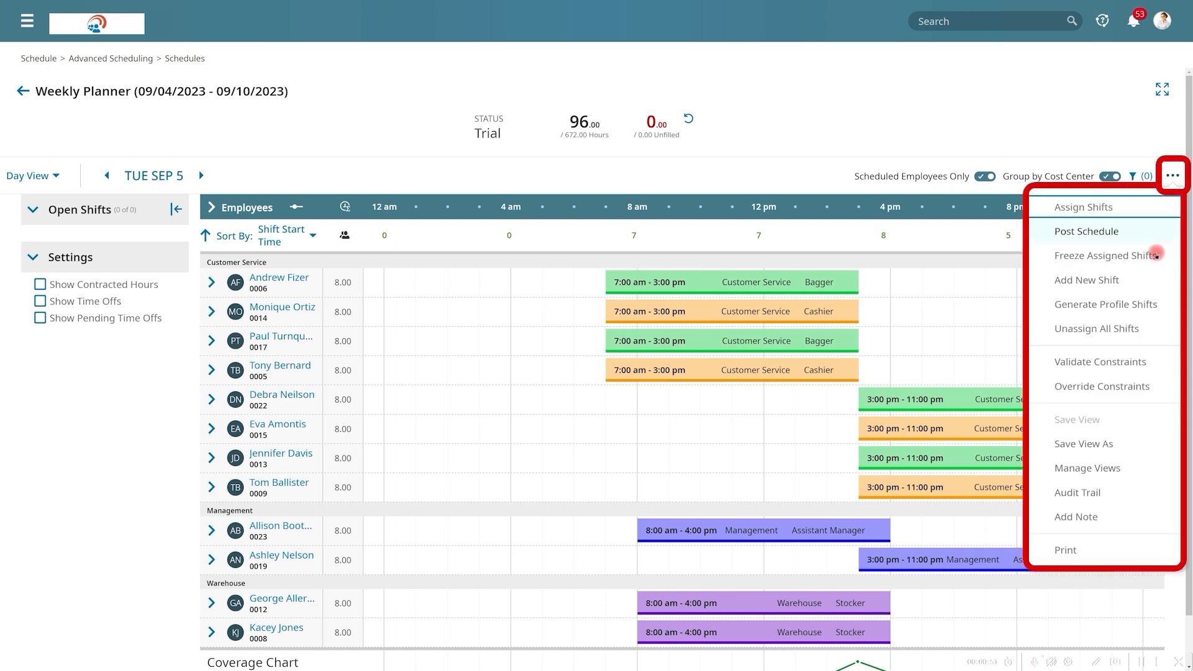
{"action": "left_click", "coordinate": [1149, 279]}
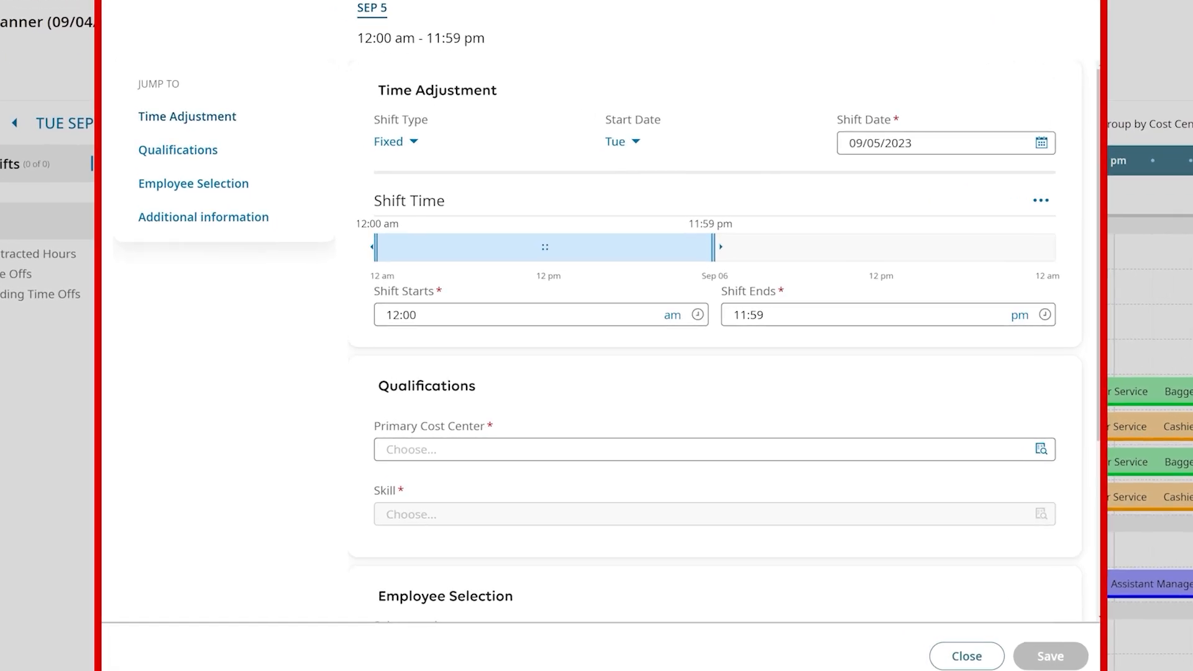
{"action": "left_click", "coordinate": [1042, 143]}
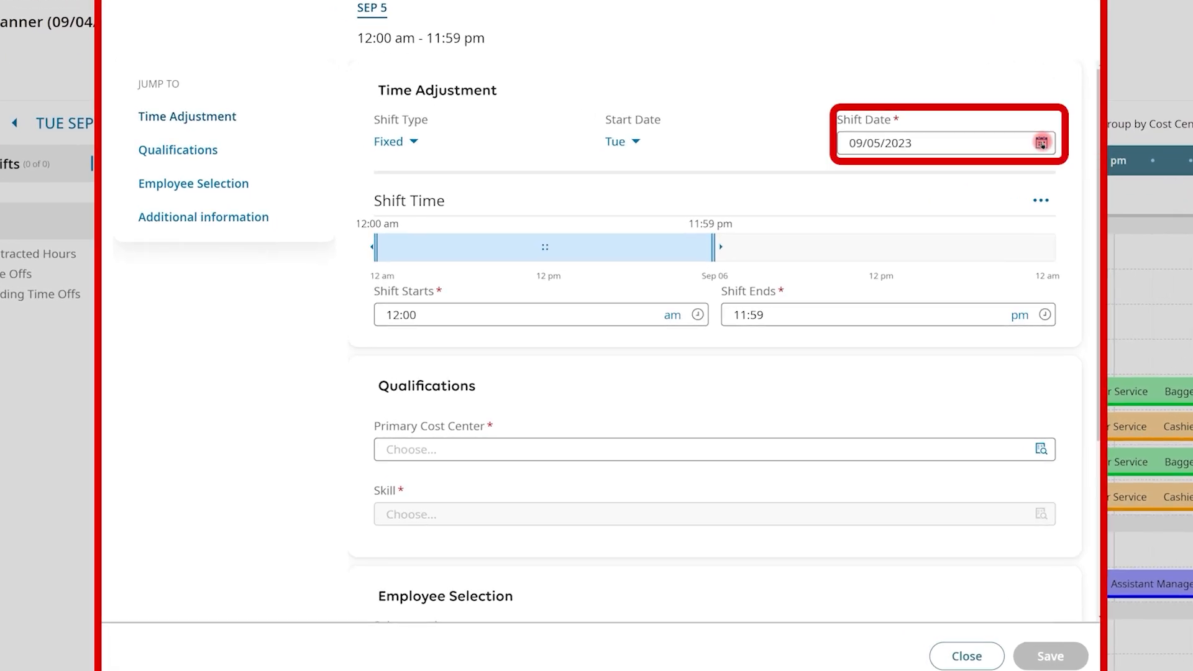
{"action": "left_click", "coordinate": [926, 274]}
{"action": "left_click_drag", "start_coordinate": [561, 308], "coordinate": [359, 312]}
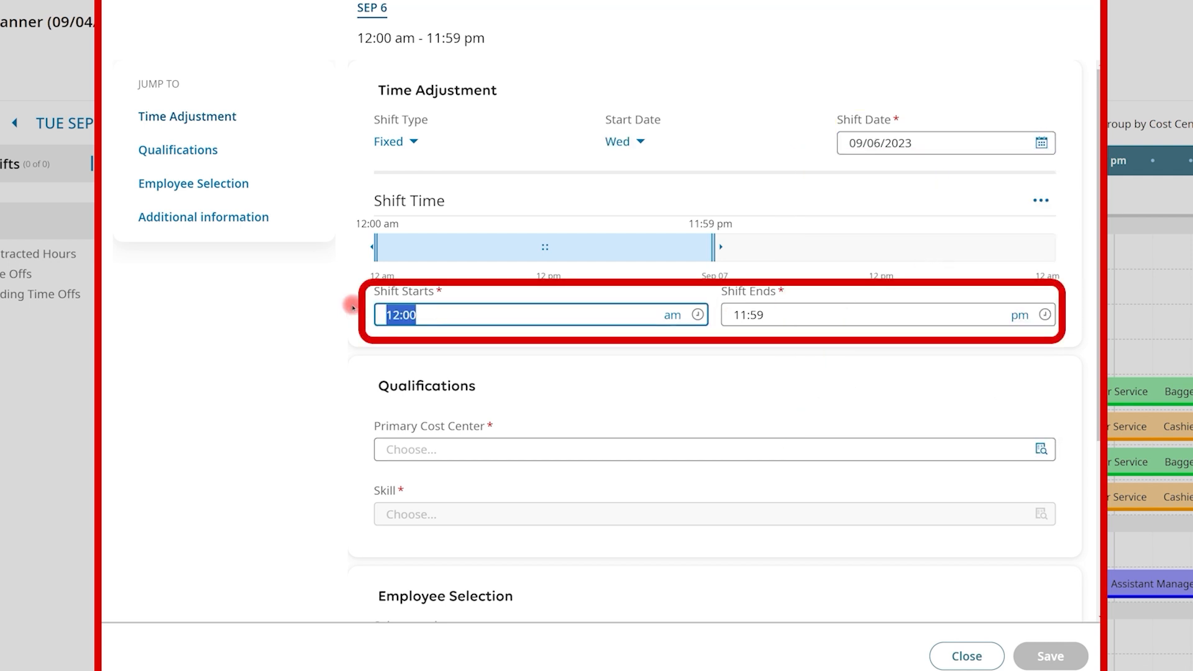
{"action": "type", "text": "8"}
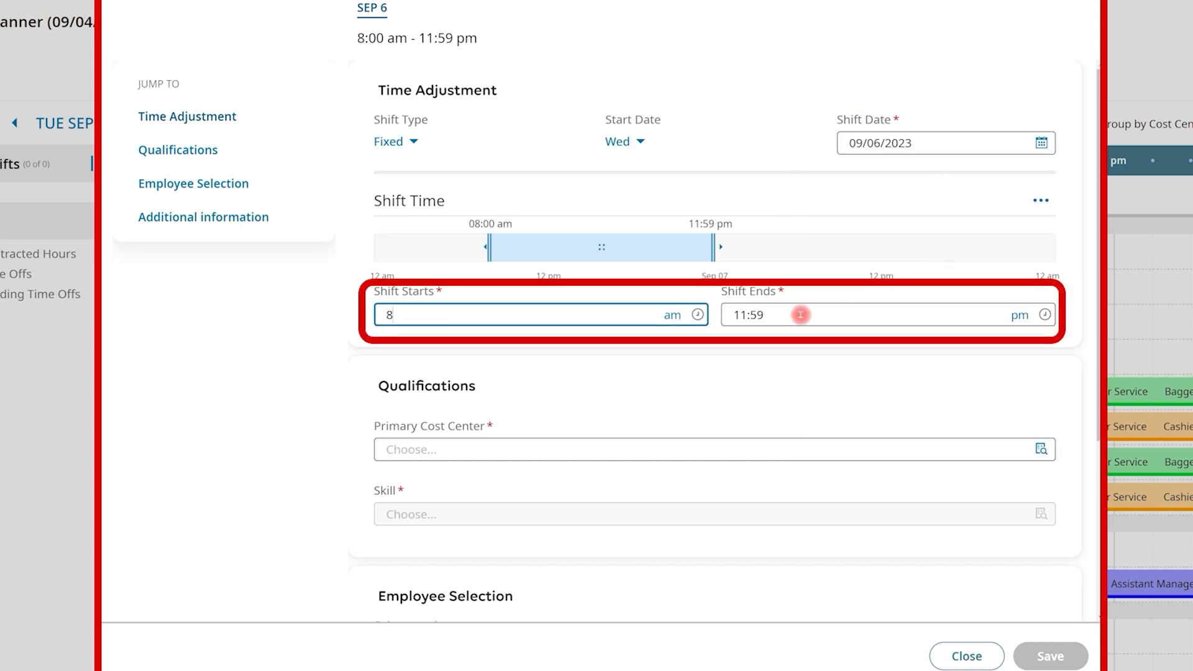
{"action": "left_click_drag", "start_coordinate": [799, 312], "coordinate": [716, 311]}
{"action": "type", "text": "4:00"}
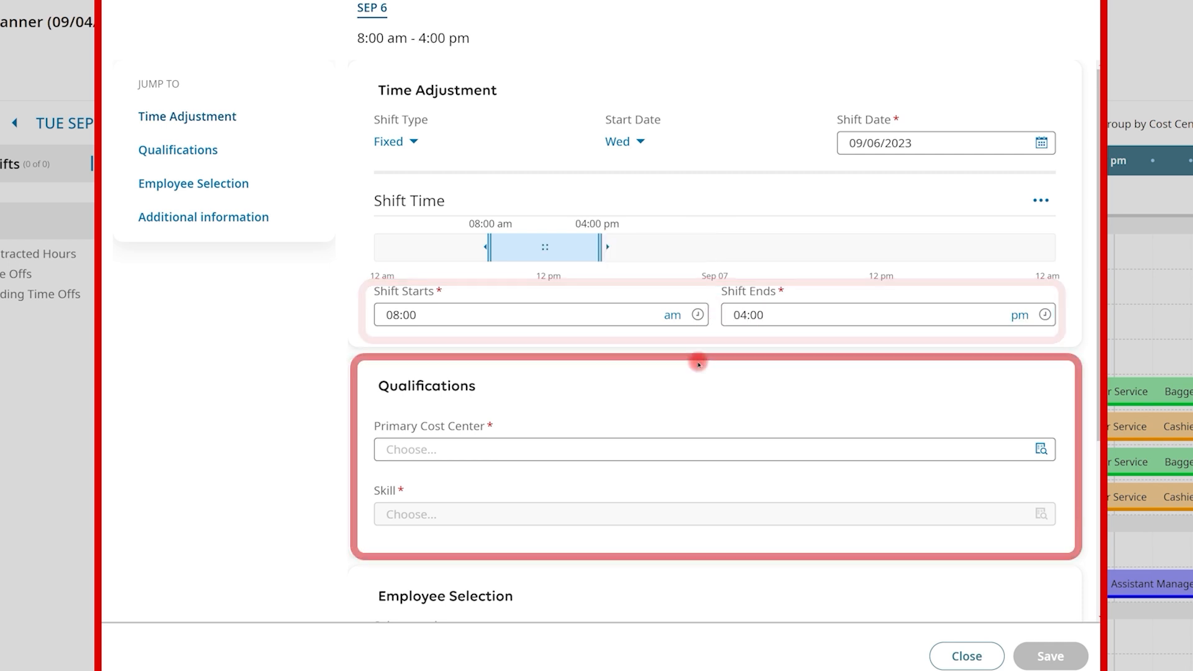
- Set the new shift's primary cost center to Deli and its skill to Clerk
{"action": "left_click", "coordinate": [1049, 447]}
{"action": "left_click", "coordinate": [298, 336]}
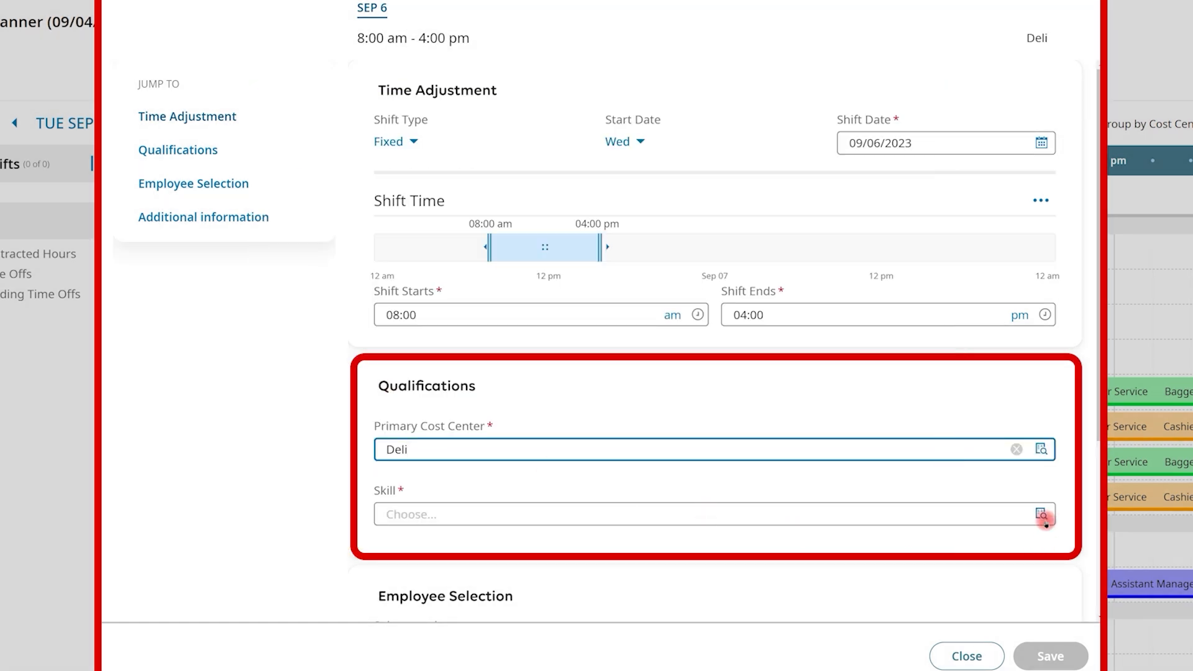
{"action": "left_click", "coordinate": [1042, 516]}
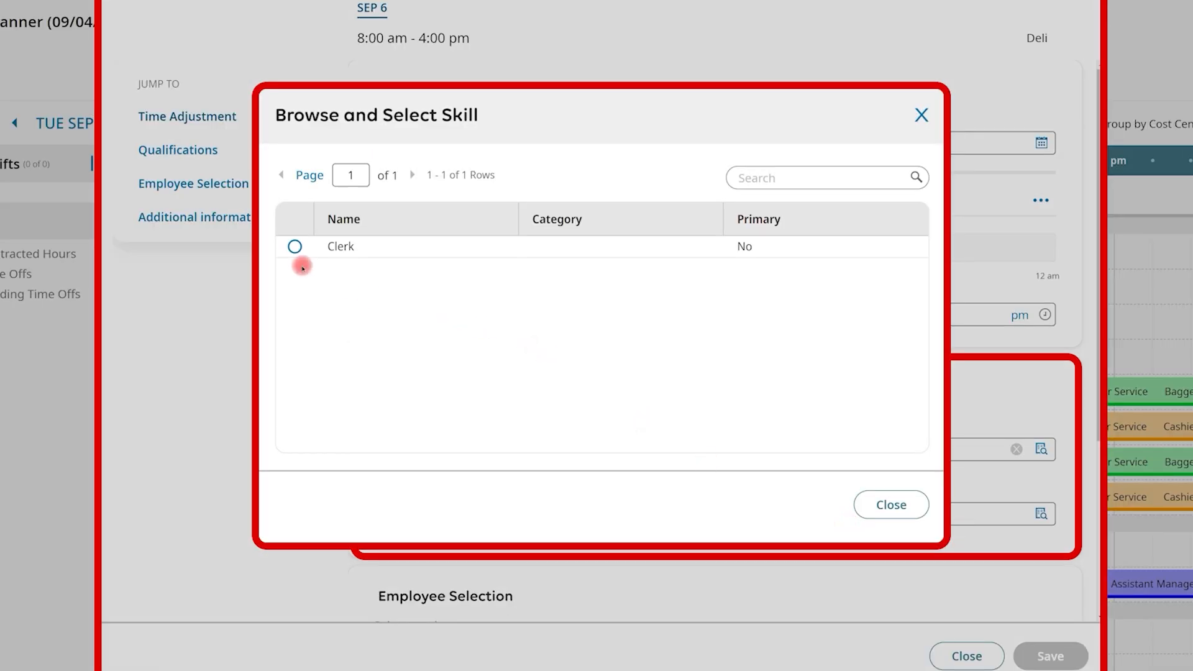
{"action": "left_click", "coordinate": [294, 247]}
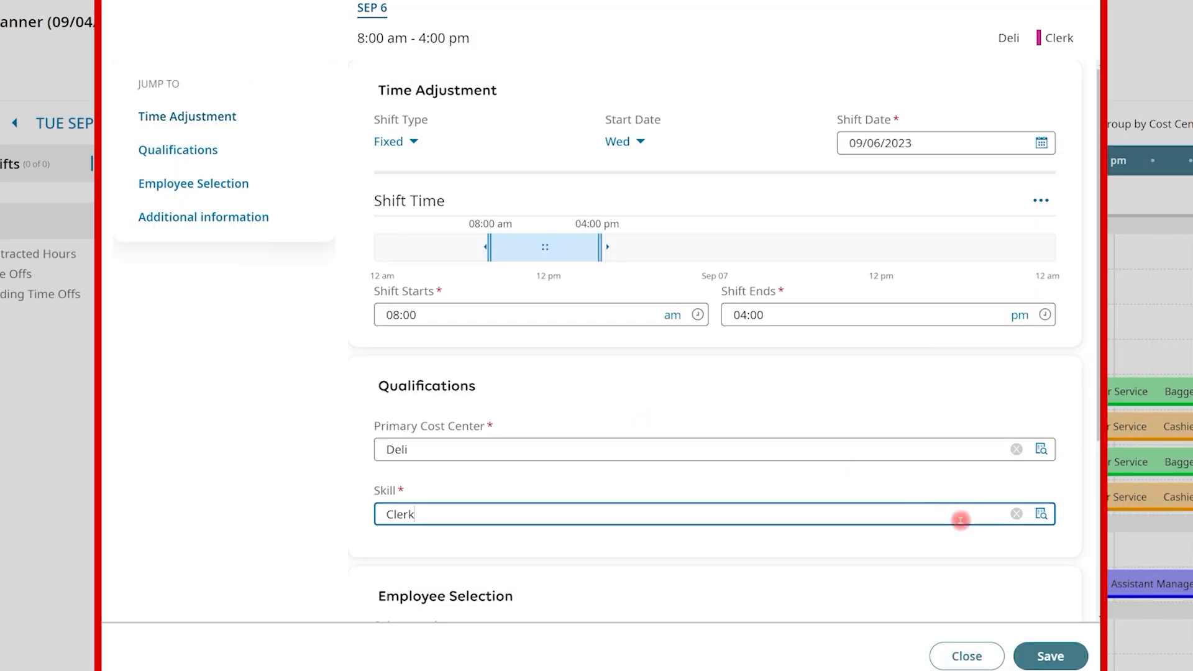
- Compare the qualified and other employees, assign the first qualified employee to the new Deli Clerk shift, and save it
{"action": "scroll", "coordinate": [1035, 485], "scroll_direction": "down", "scroll_amount": 2}
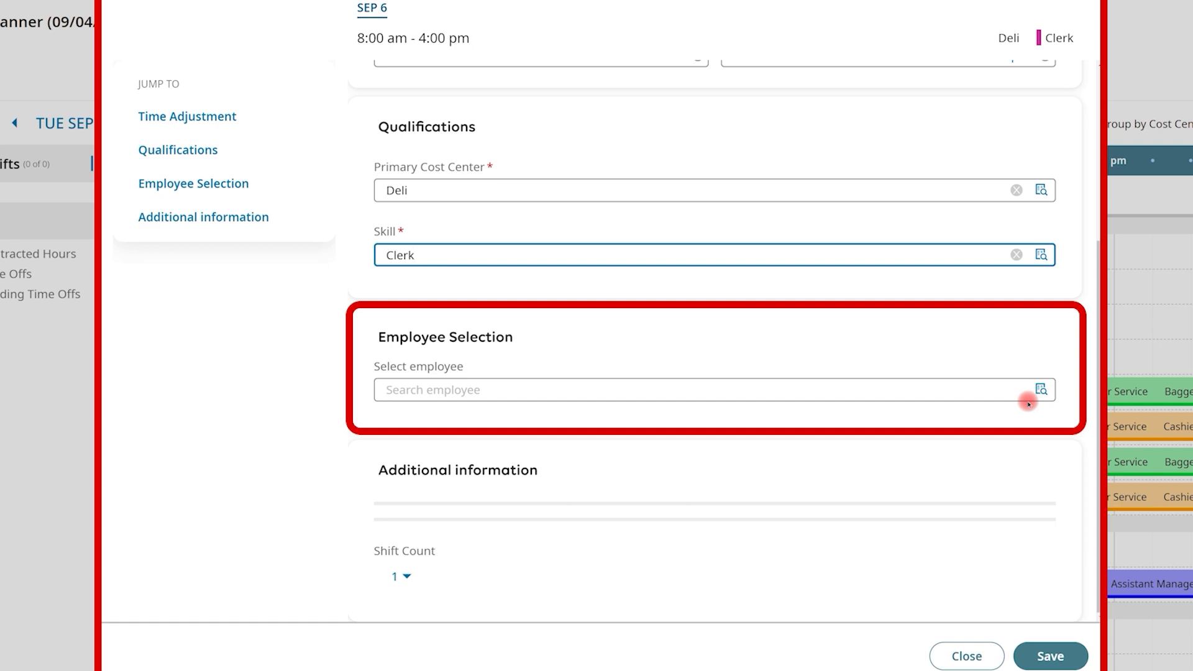
{"action": "left_click", "coordinate": [1042, 390]}
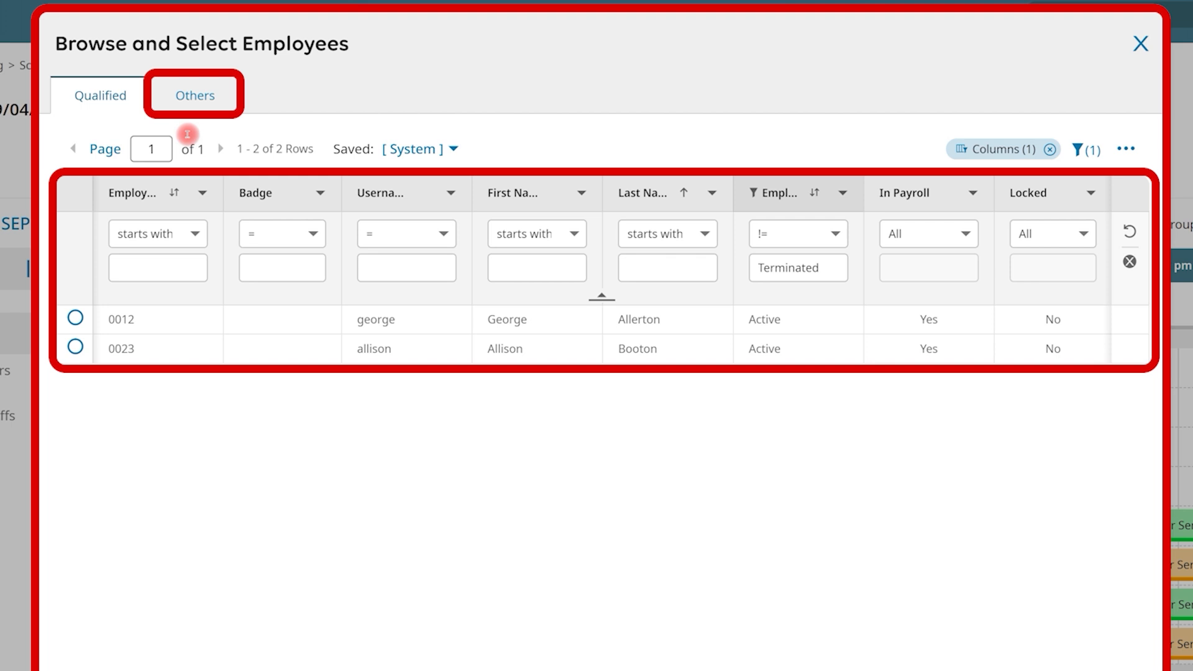
{"action": "left_click", "coordinate": [182, 103]}
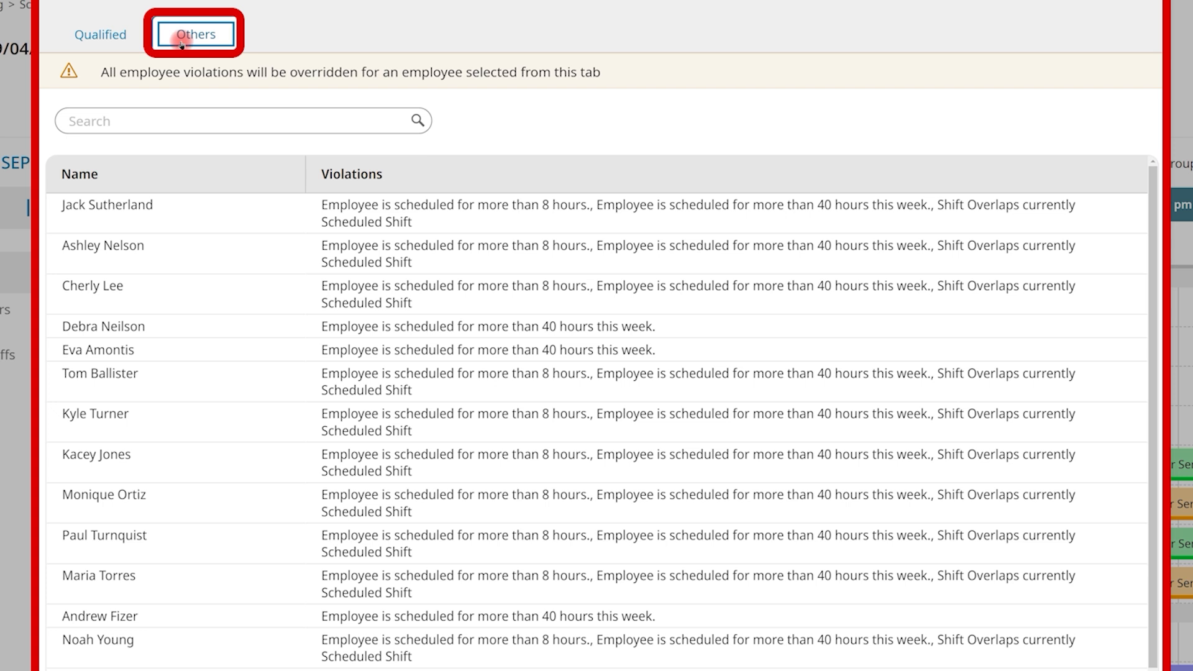
{"action": "left_click", "coordinate": [105, 36]}
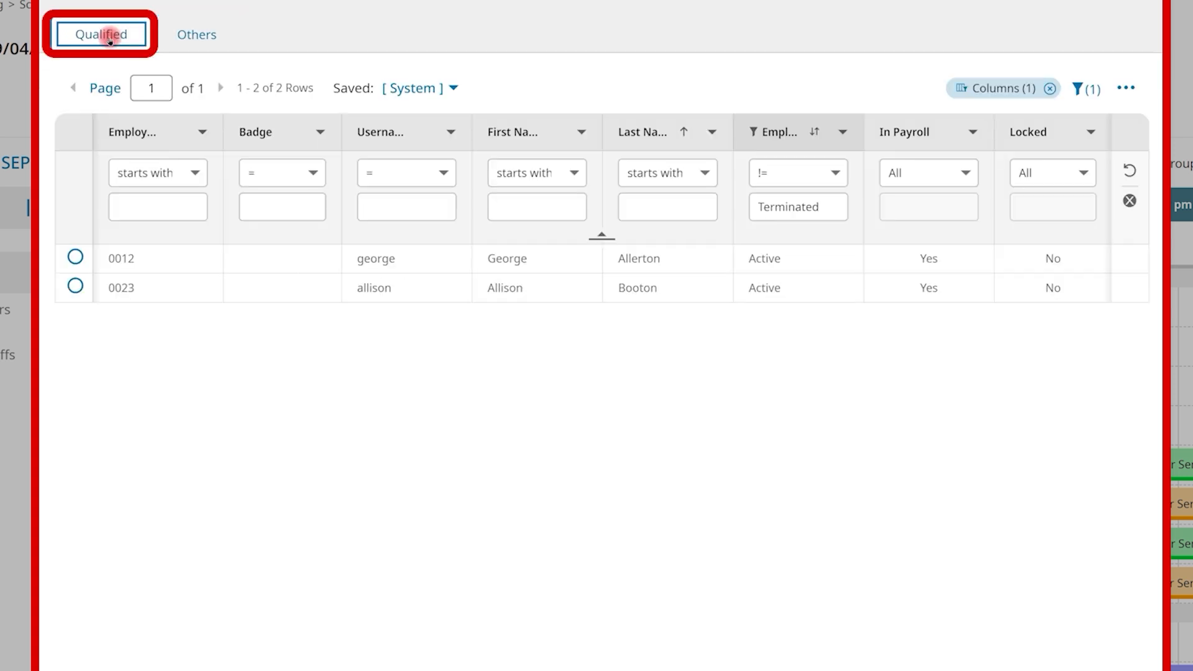
{"action": "left_click", "coordinate": [75, 260]}
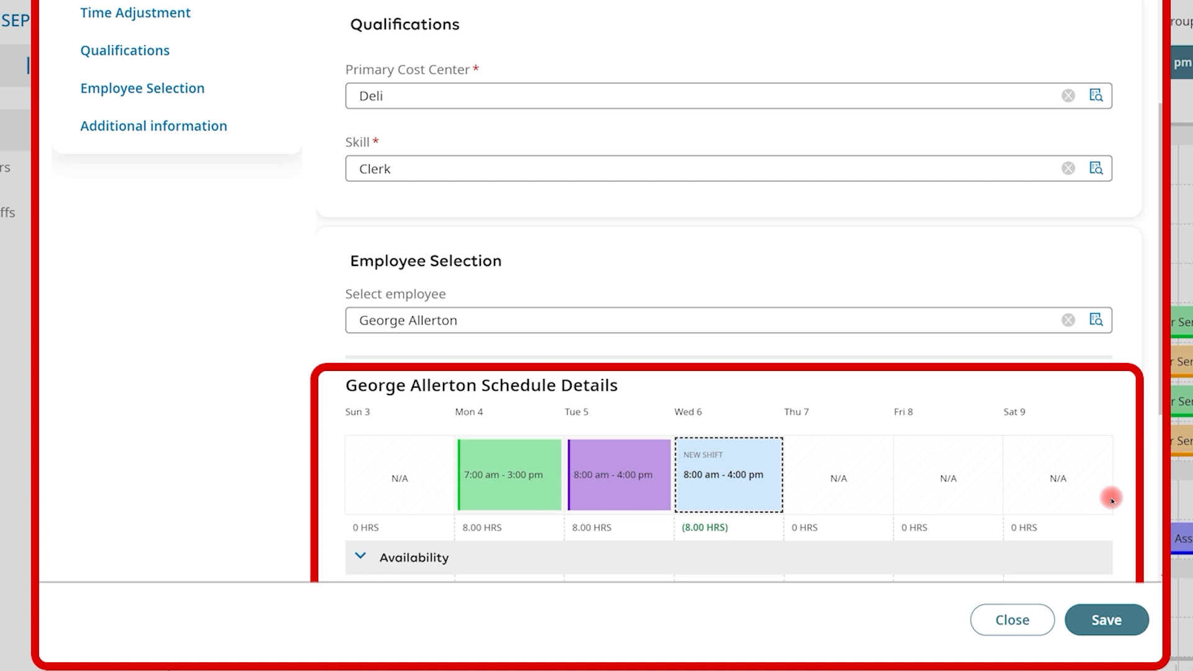
{"action": "scroll", "coordinate": [1113, 499], "scroll_direction": "down", "scroll_amount": 3}
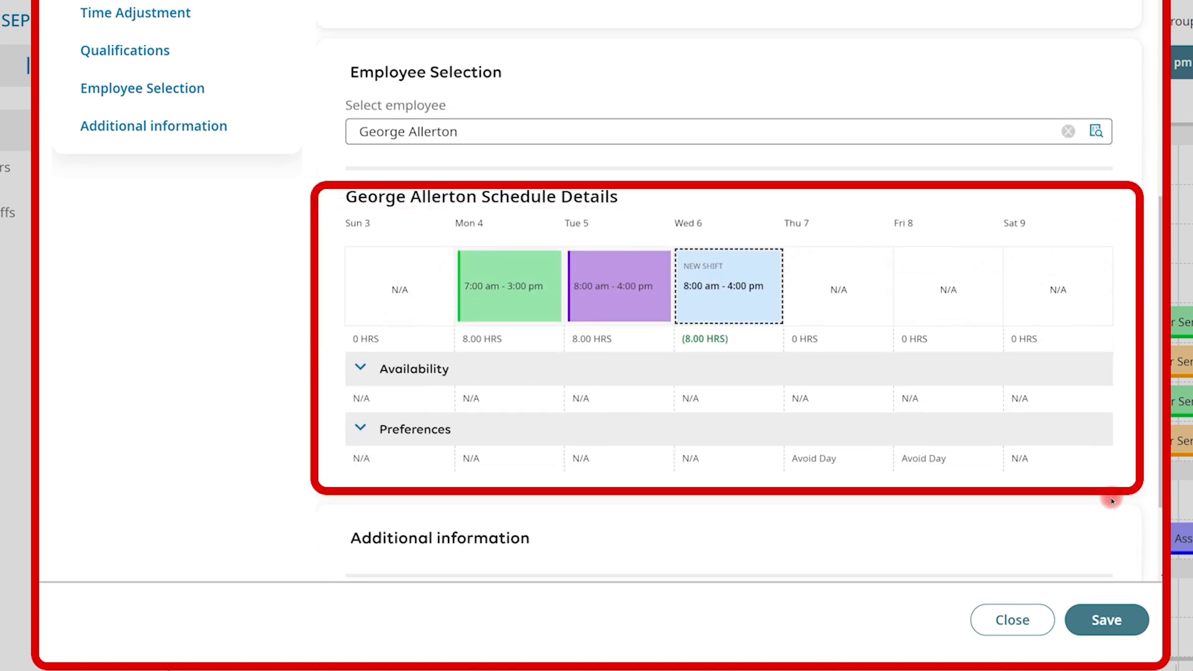
{"action": "left_click", "coordinate": [1109, 620]}
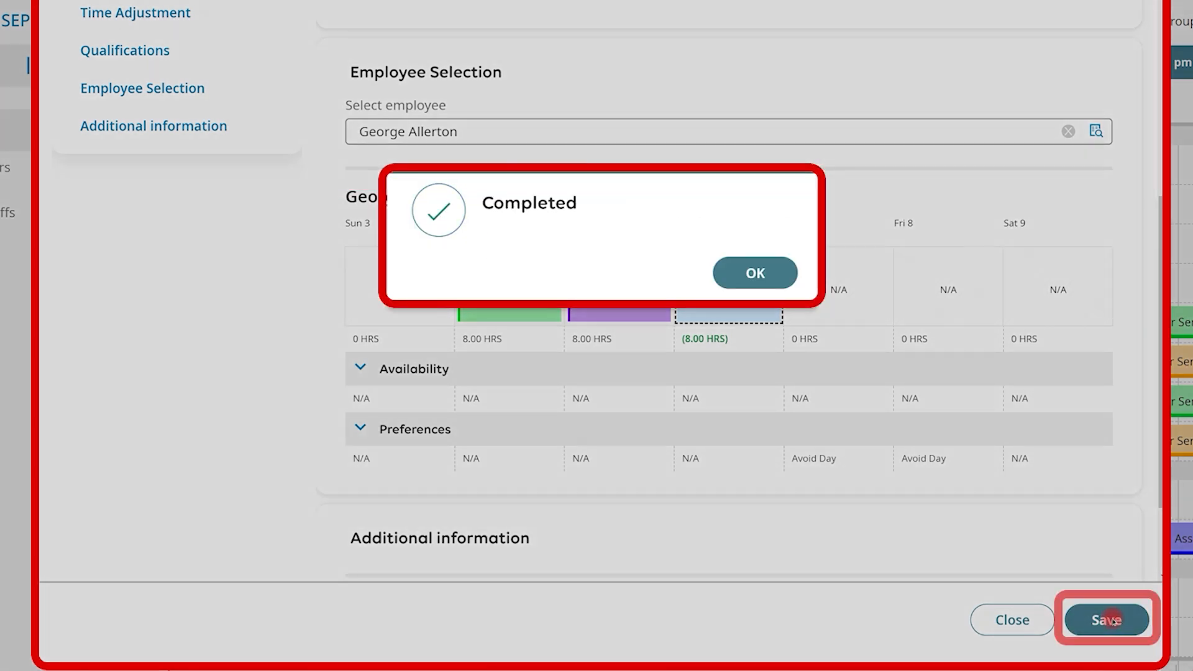
{"action": "left_click", "coordinate": [755, 274]}
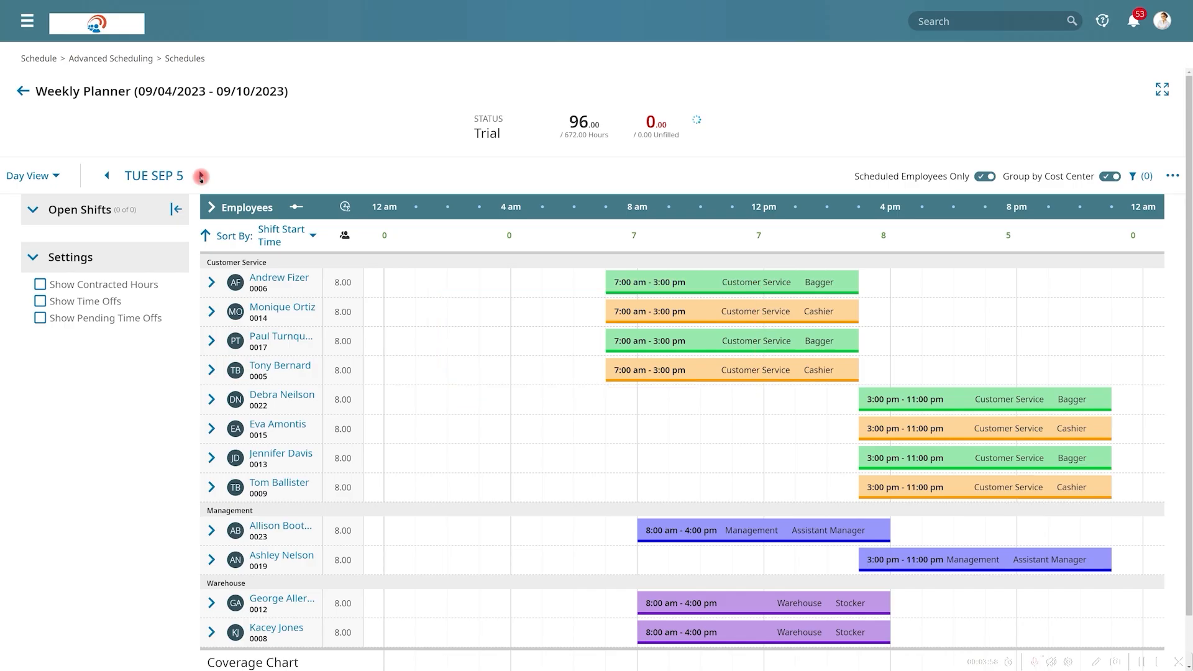
- Go to Wednesday Sep 6 and review the Deli Clerk shift's time, split, qualification and employee options without changing them
{"action": "left_click", "coordinate": [201, 177]}
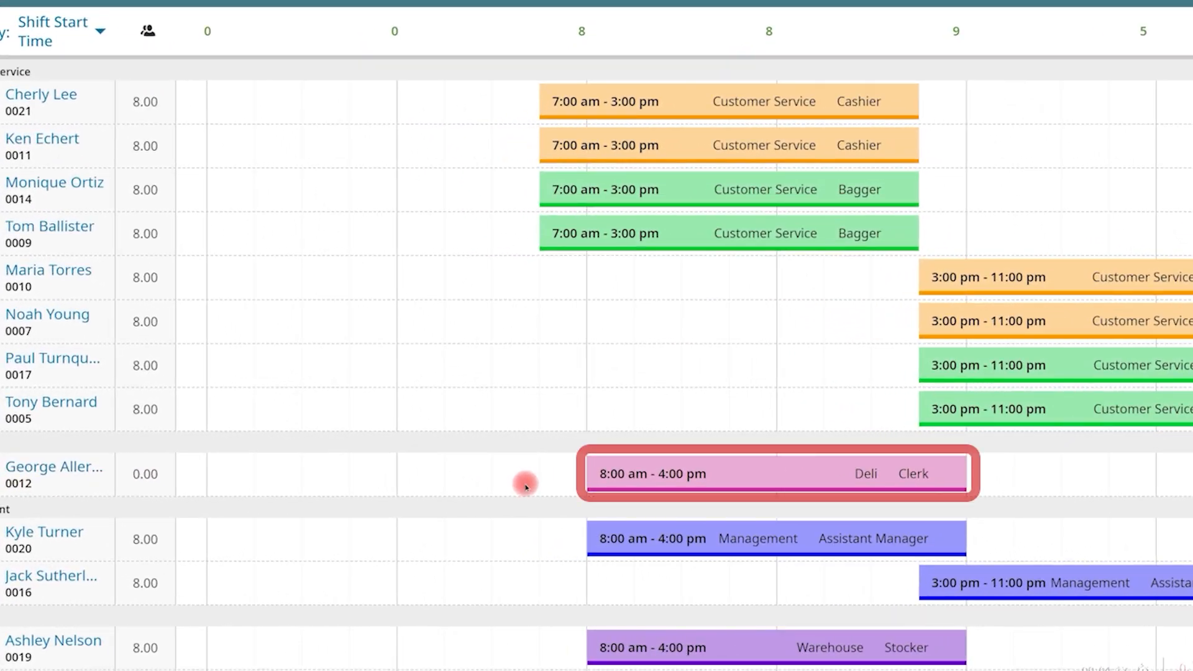
{"action": "left_click", "coordinate": [665, 488]}
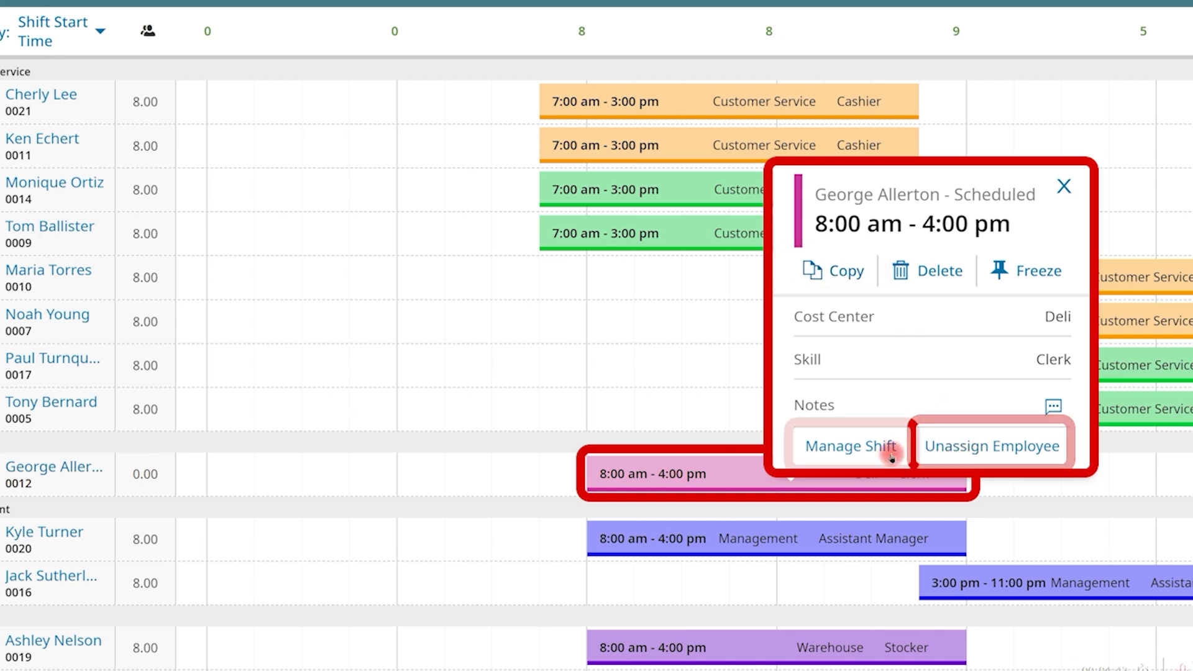
{"action": "left_click", "coordinate": [862, 458]}
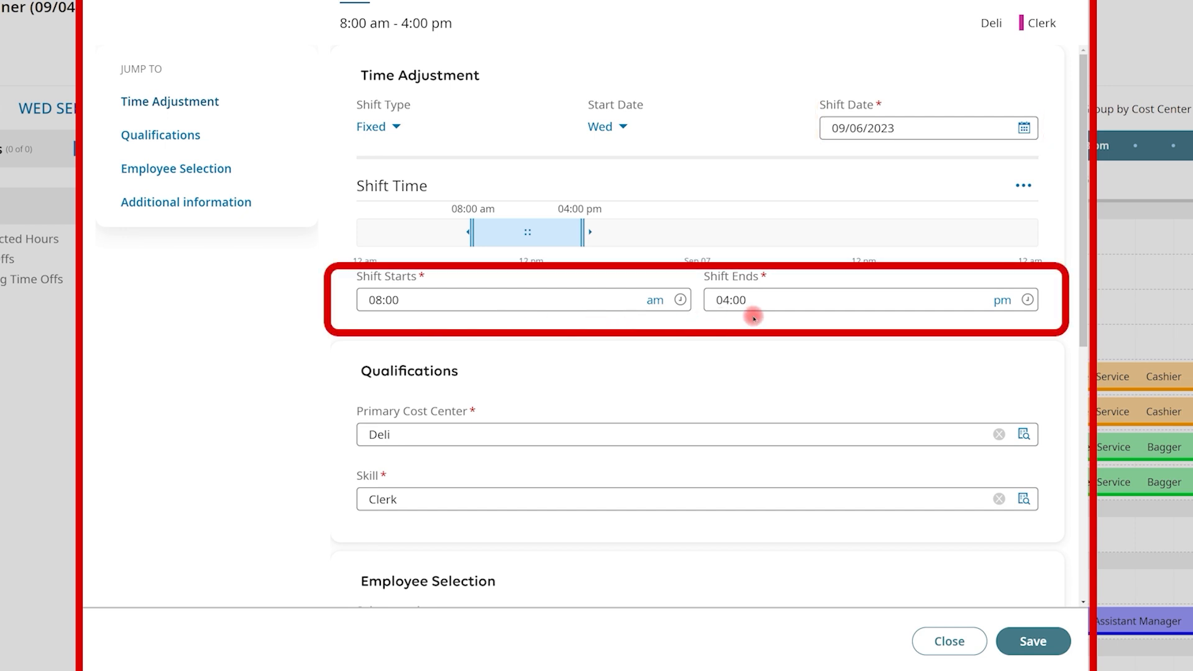
{"action": "left_click", "coordinate": [1024, 185]}
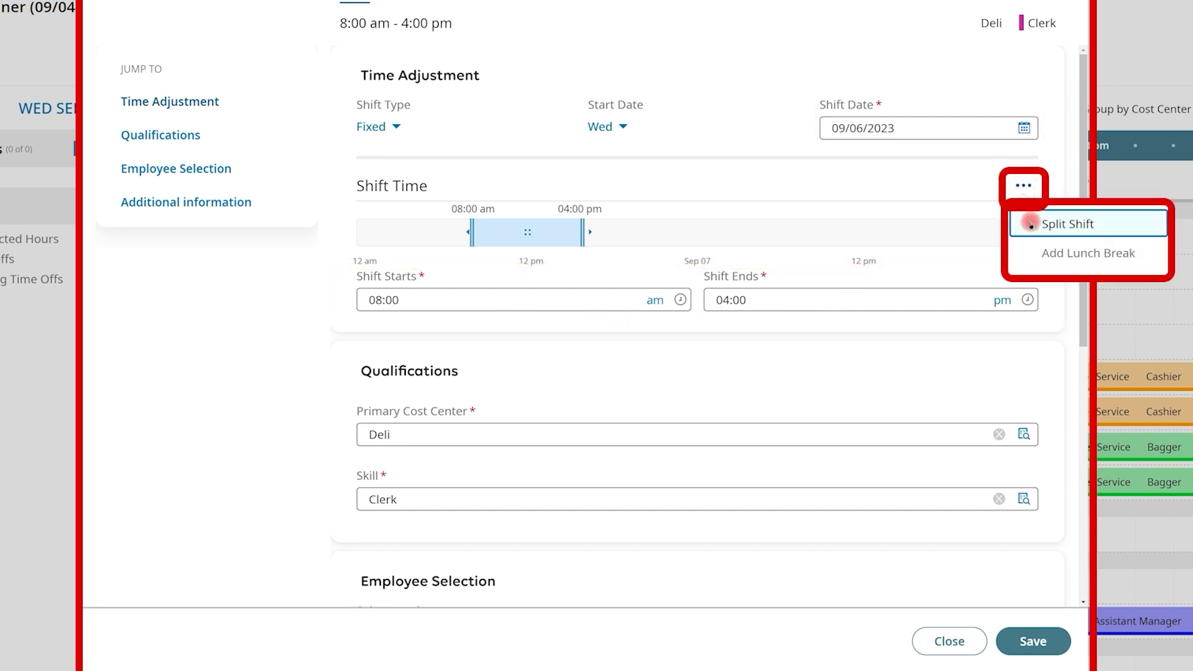
{"action": "left_click", "coordinate": [507, 406]}
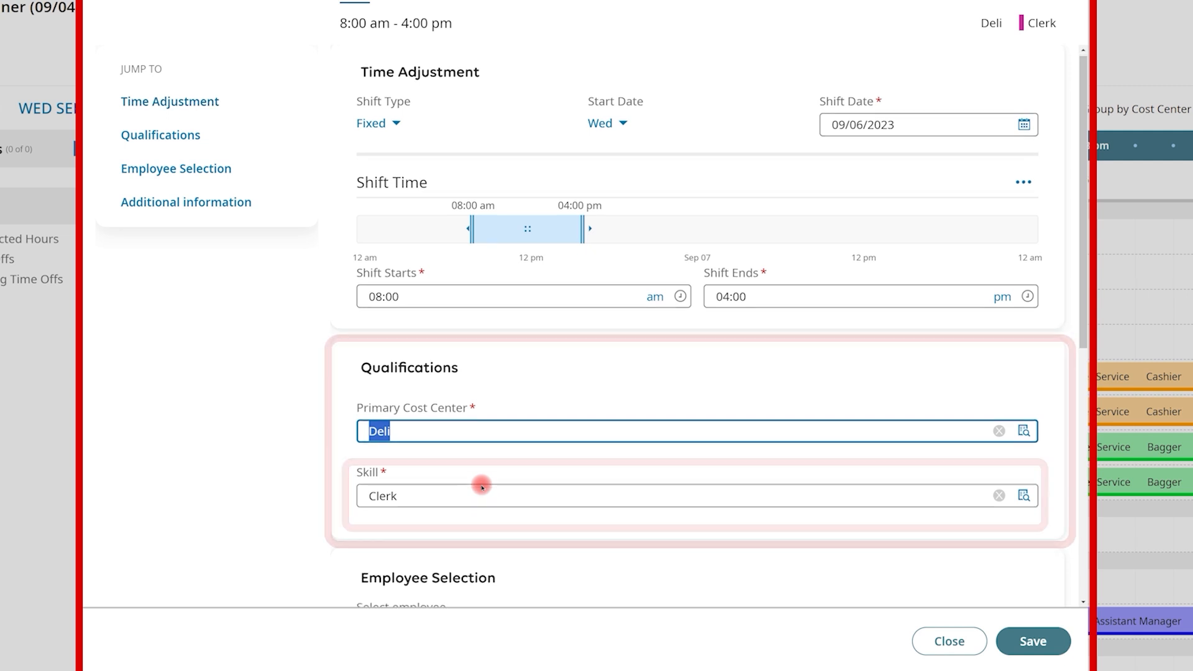
{"action": "scroll", "coordinate": [482, 486], "scroll_direction": "down", "scroll_amount": 2}
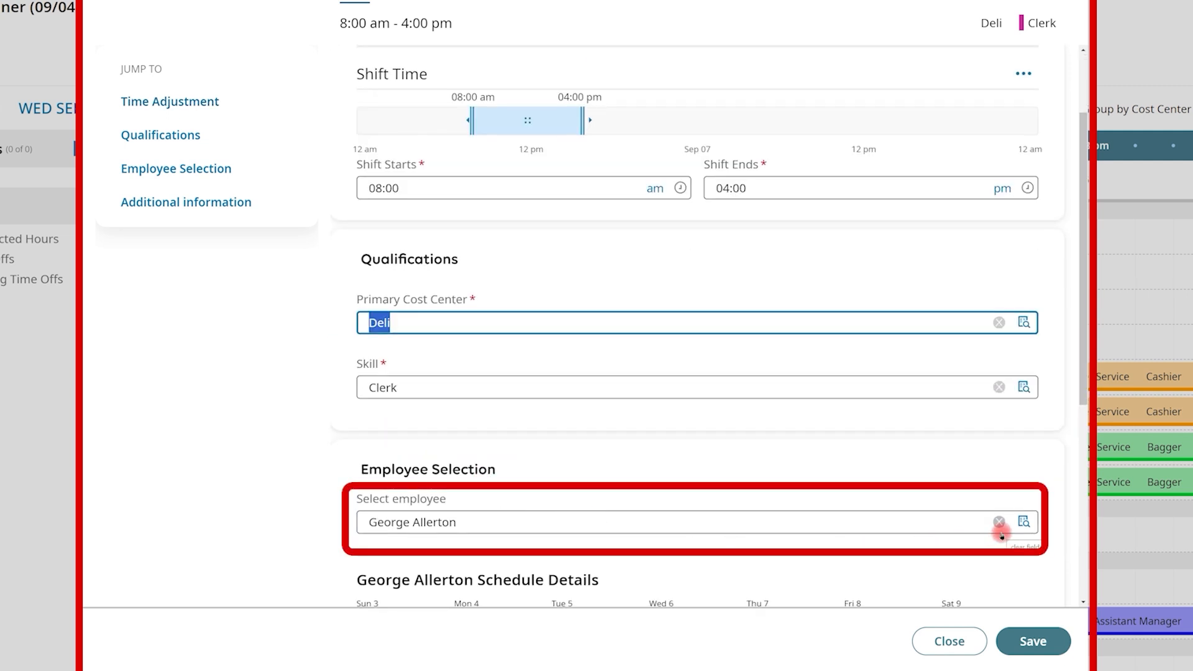
{"action": "left_click", "coordinate": [939, 640]}
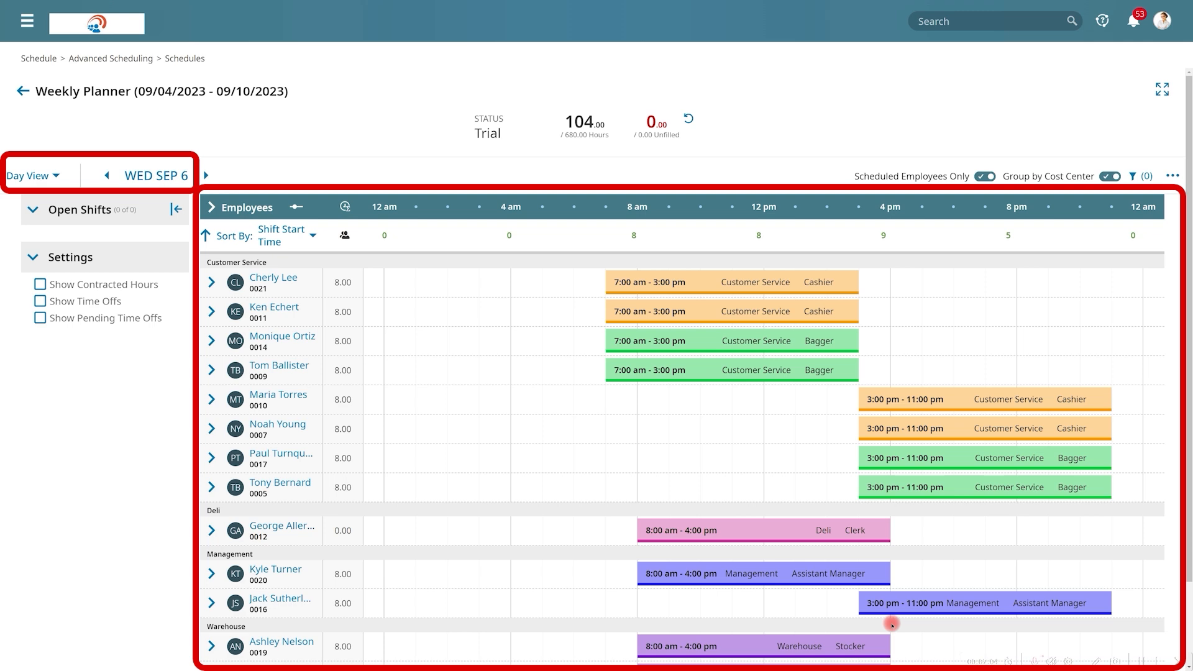
- Switch the planner from the single day to Week View and check the first listed employee's Monday Sep 4 shift details
{"action": "left_click", "coordinate": [57, 176]}
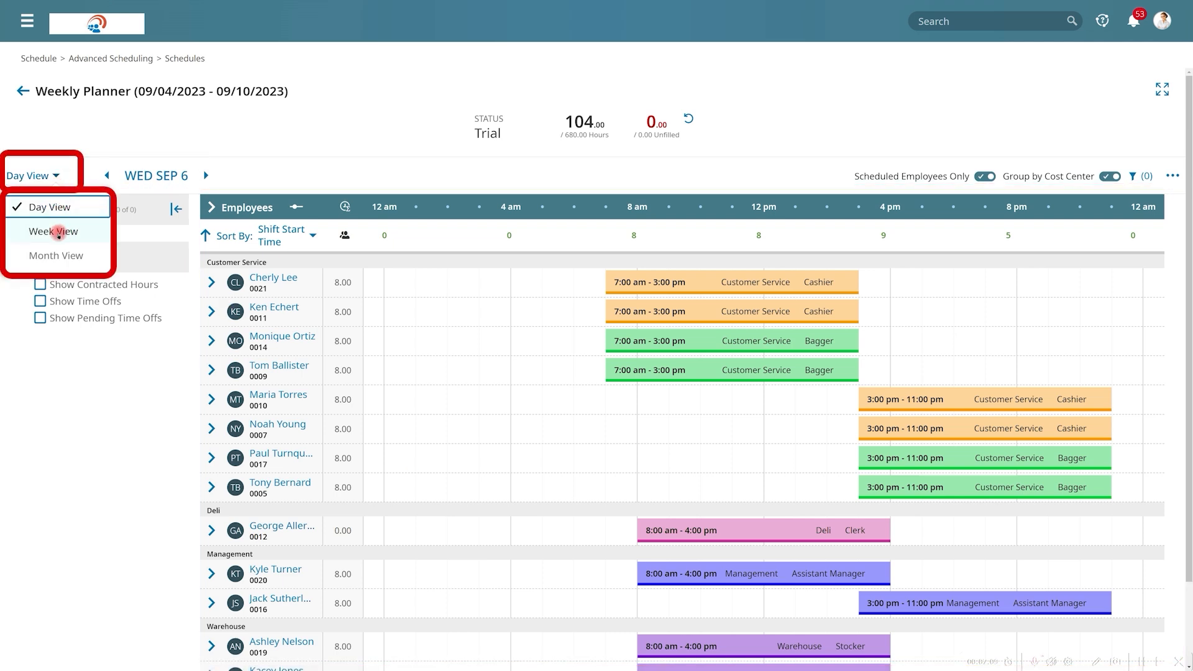
{"action": "left_click", "coordinate": [58, 233]}
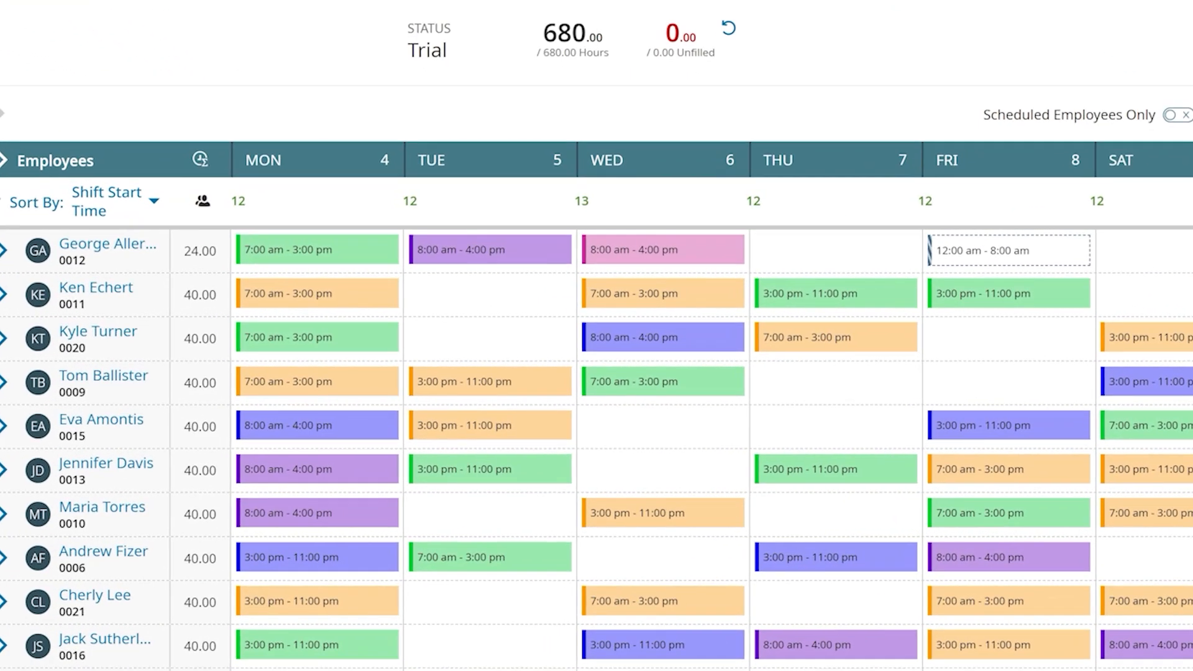
{"action": "left_click", "coordinate": [266, 255]}
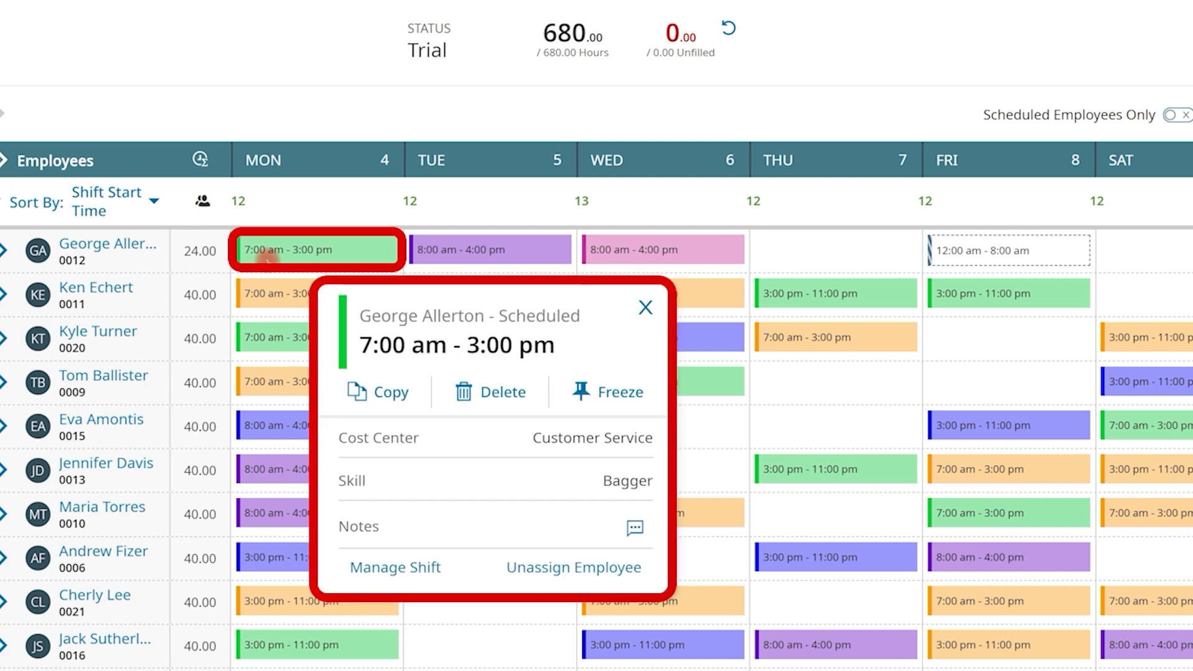
{"action": "left_click", "coordinate": [332, 213]}
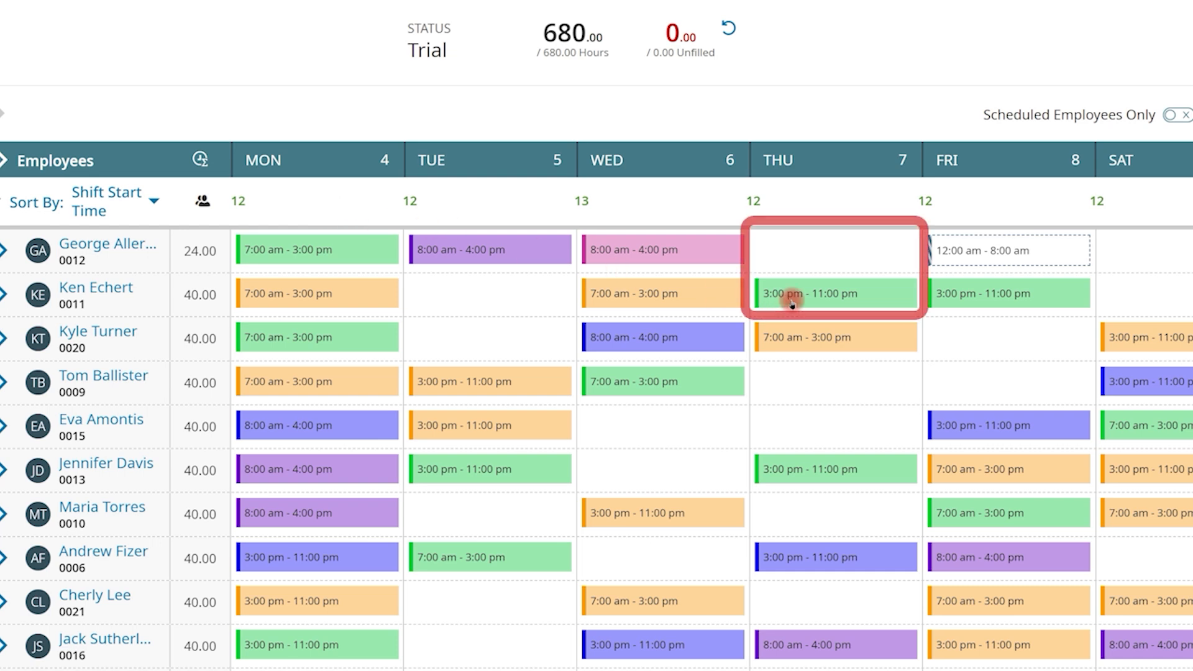
- Reassign the Thursday Sep 7 3:00 pm - 11:00 pm shift from the second listed employee to the first, and view the first employee's Friday time-off request
{"action": "left_click_drag", "start_coordinate": [792, 301], "coordinate": [796, 249]}
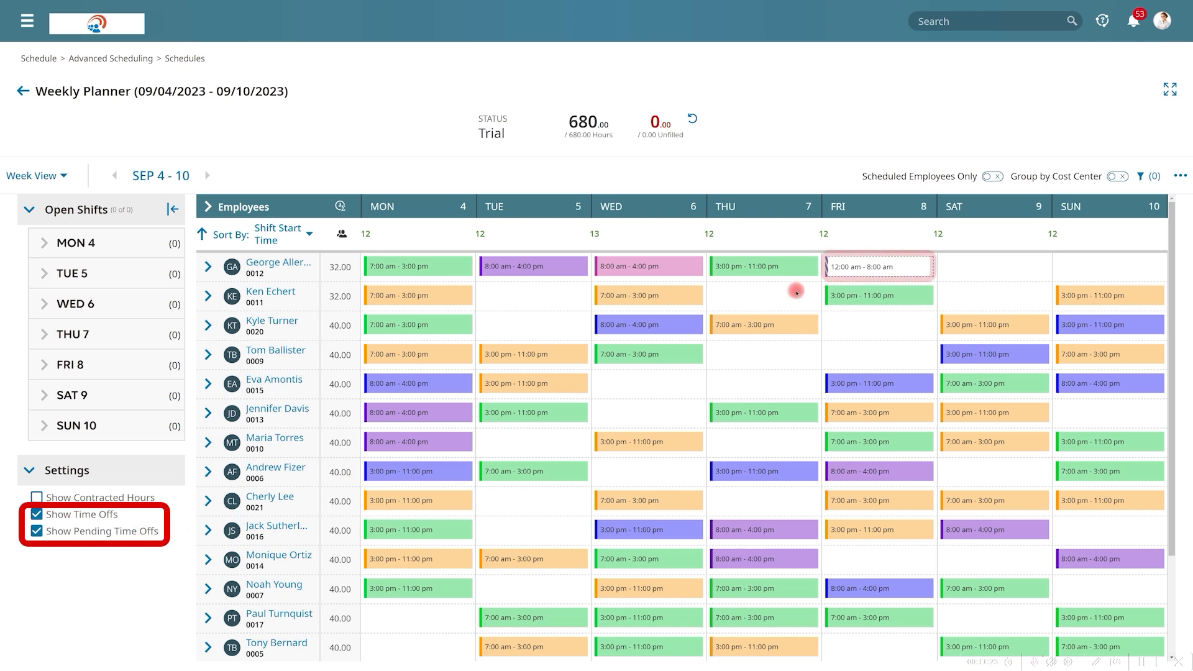
{"action": "left_click", "coordinate": [850, 269]}
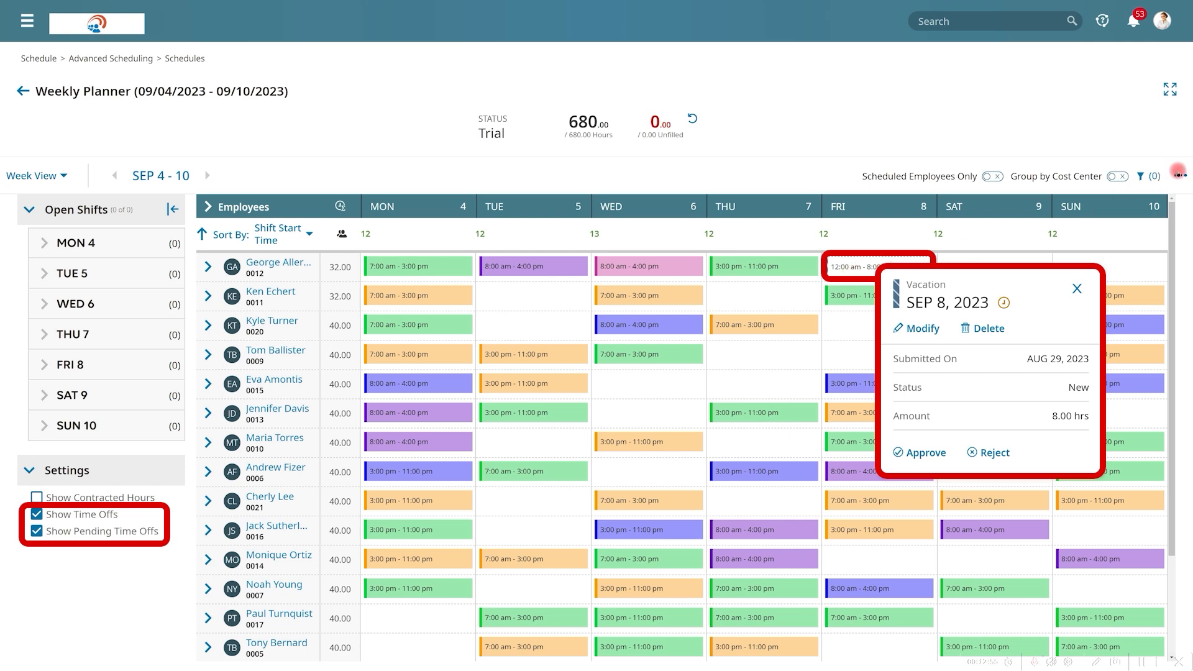
- Post the Weekly Planner schedule for 09/04/2023 - 09/10/2023
{"action": "left_click", "coordinate": [1178, 174]}
{"action": "left_click", "coordinate": [1161, 230]}
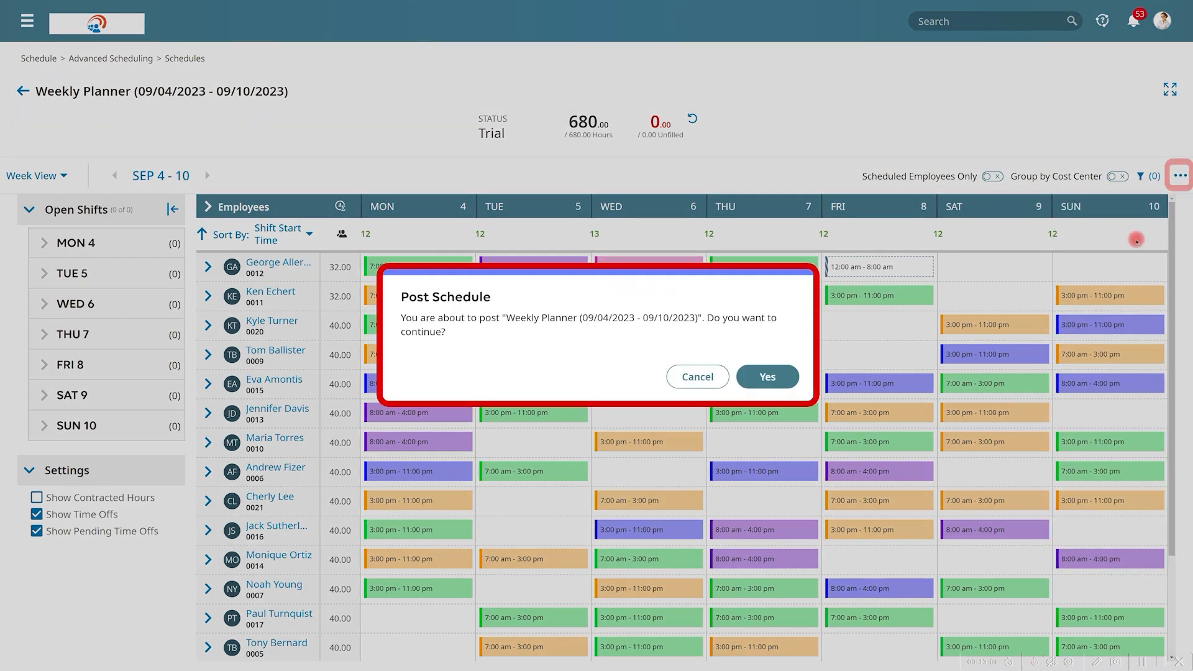
{"action": "left_click", "coordinate": [773, 382]}
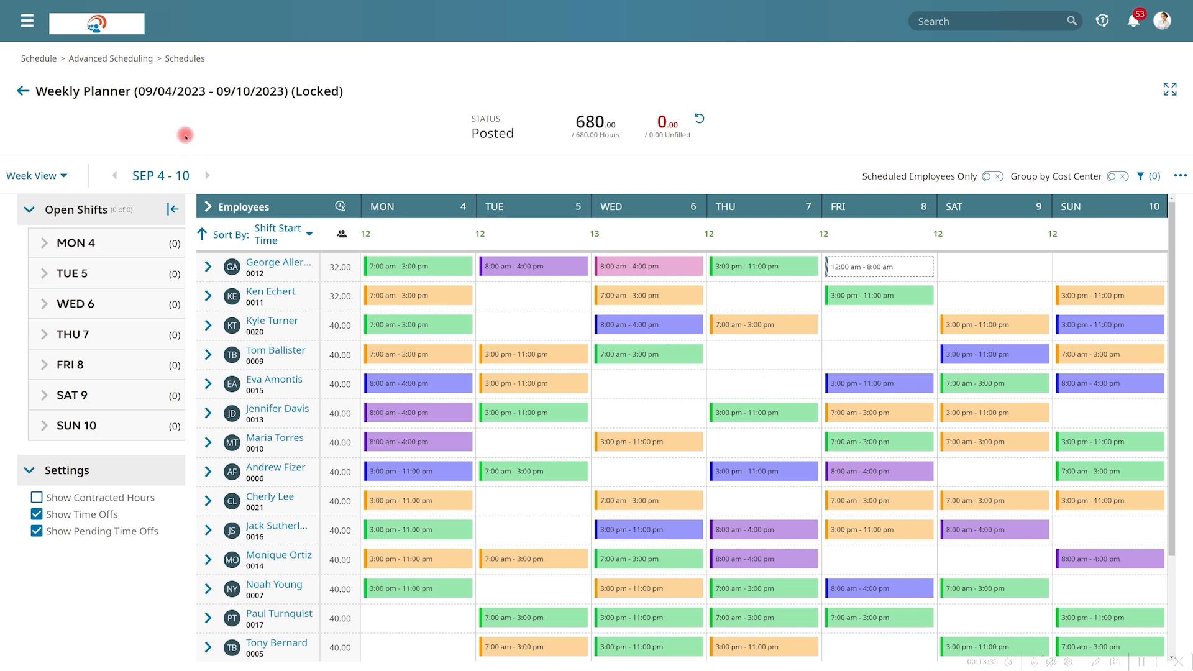
- Return to the Schedule Dashboard, review the open 08/31/2023 Management shift down to its employee selection, and close it without changes
{"action": "left_click", "coordinate": [123, 30]}
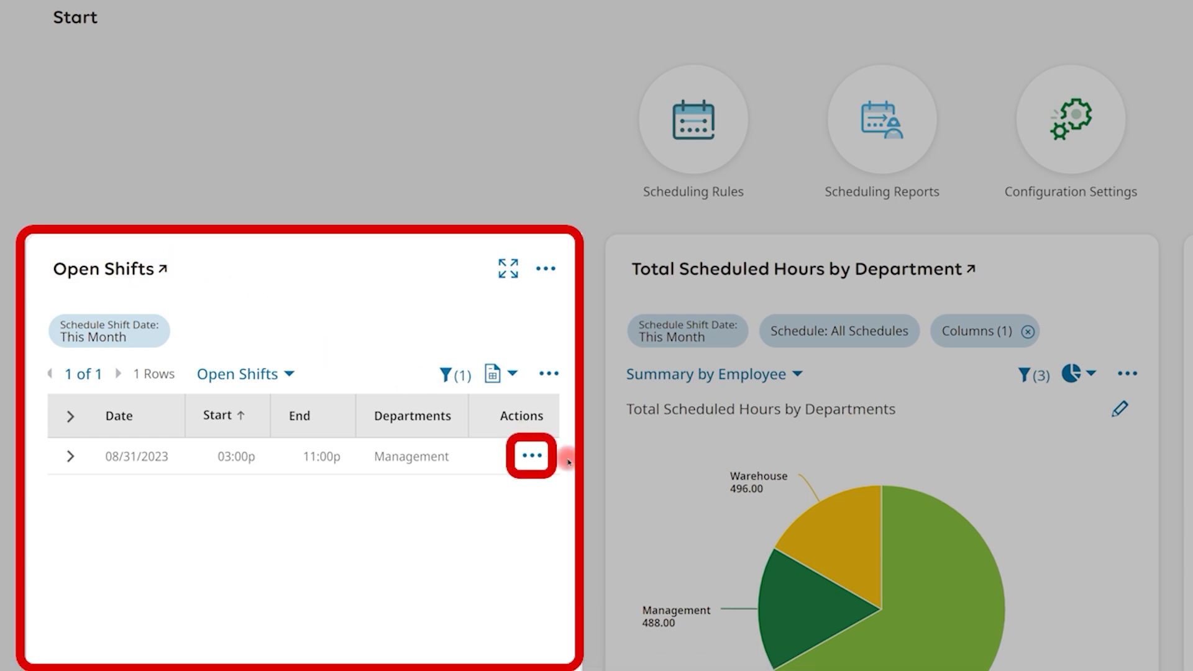
{"action": "left_click", "coordinate": [532, 456]}
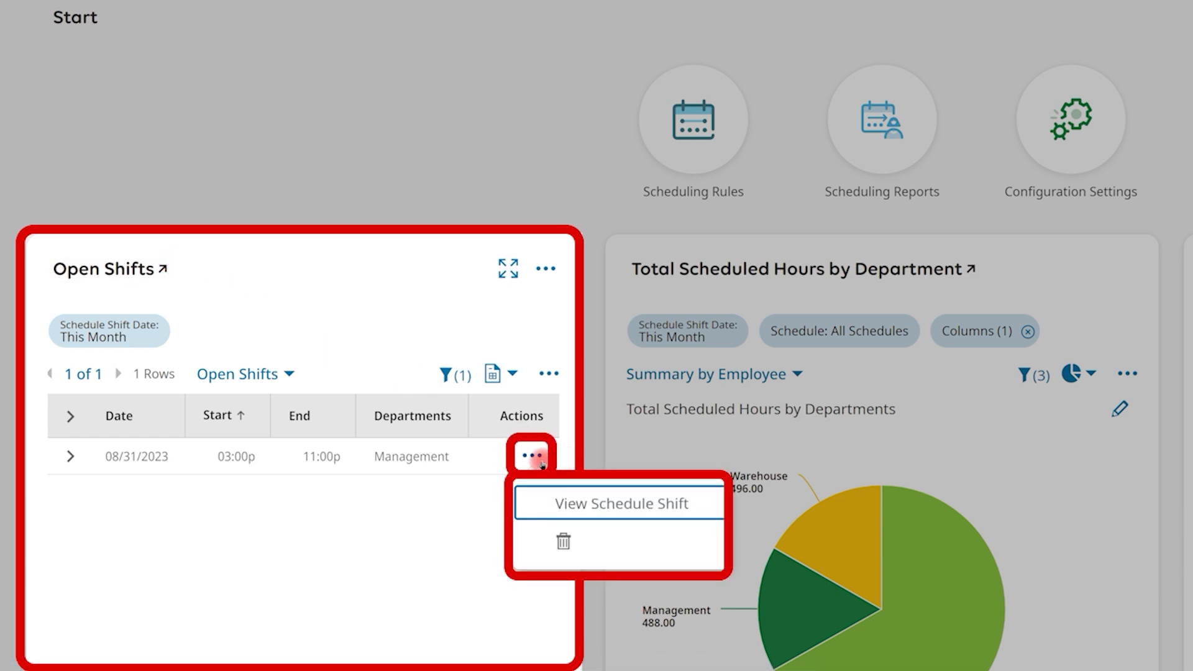
{"action": "left_click", "coordinate": [556, 498]}
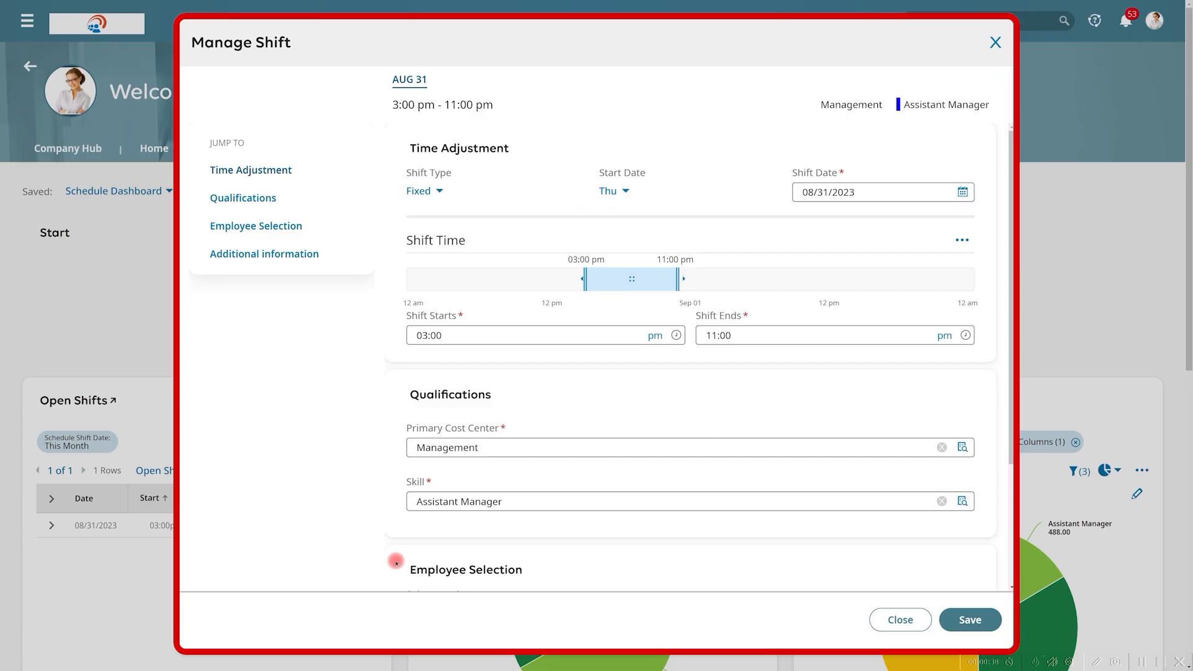
{"action": "scroll", "coordinate": [962, 573], "scroll_direction": "down", "scroll_amount": 3}
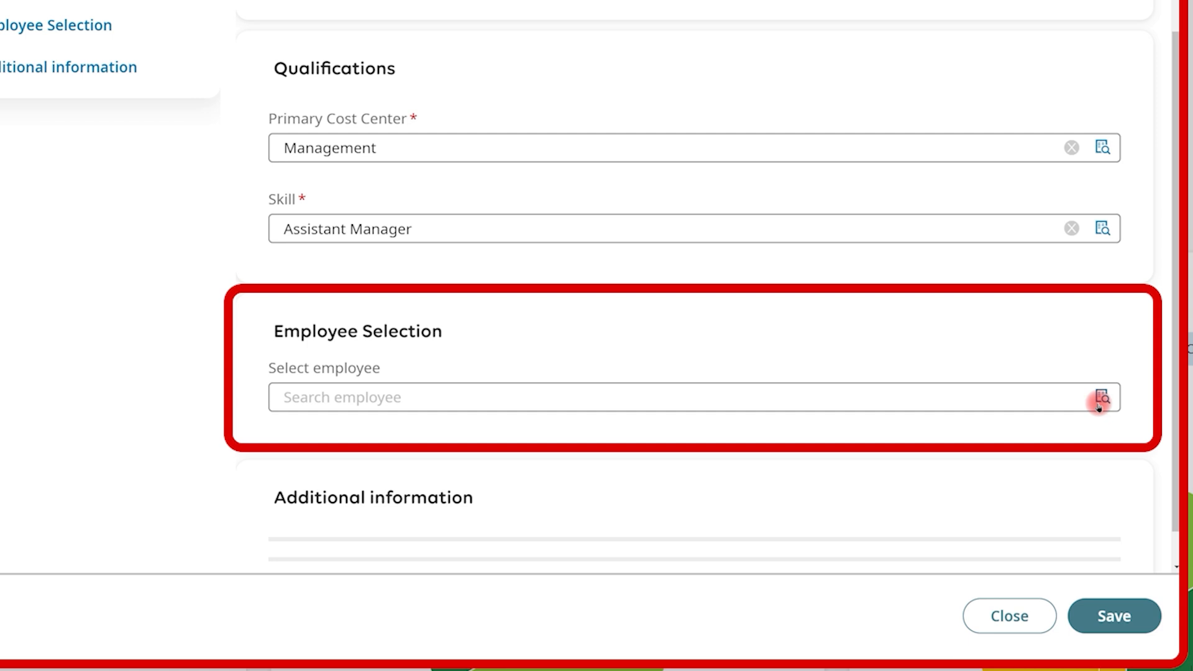
{"action": "left_click", "coordinate": [1012, 616]}
- Open the 08/28/2023 Weekly Planner in week view and start posting the open Assistant Manager shift on Thursday Aug 31
{"action": "scroll", "coordinate": [899, 624], "scroll_direction": "down", "scroll_amount": 6}
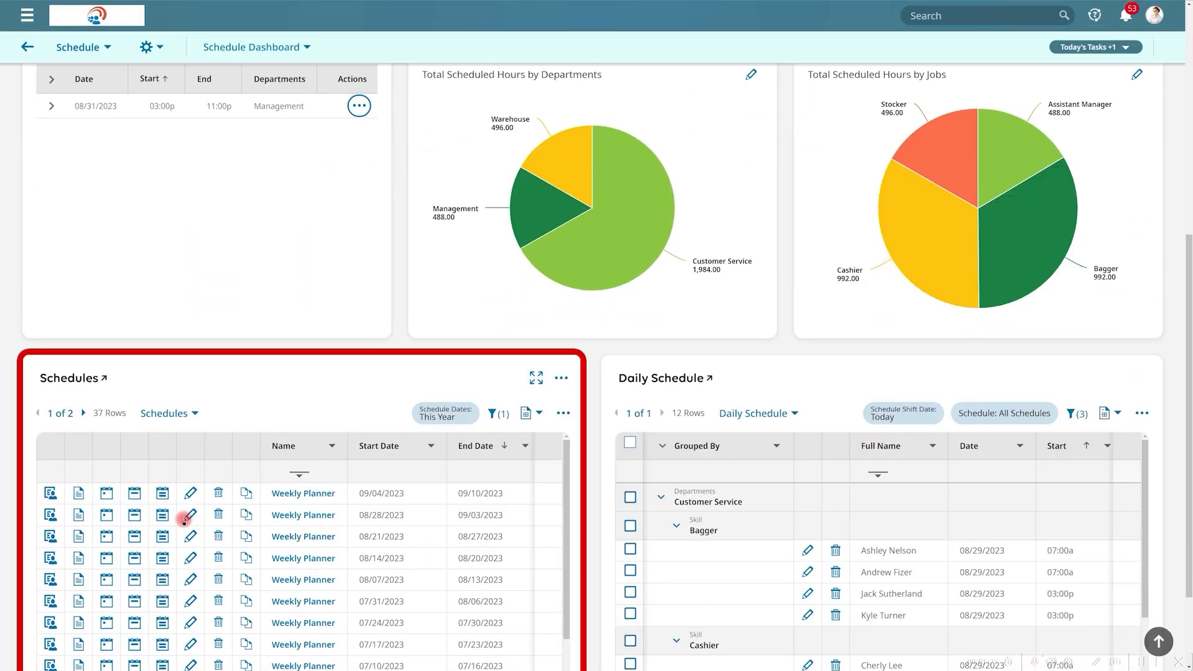
{"action": "left_click", "coordinate": [134, 515]}
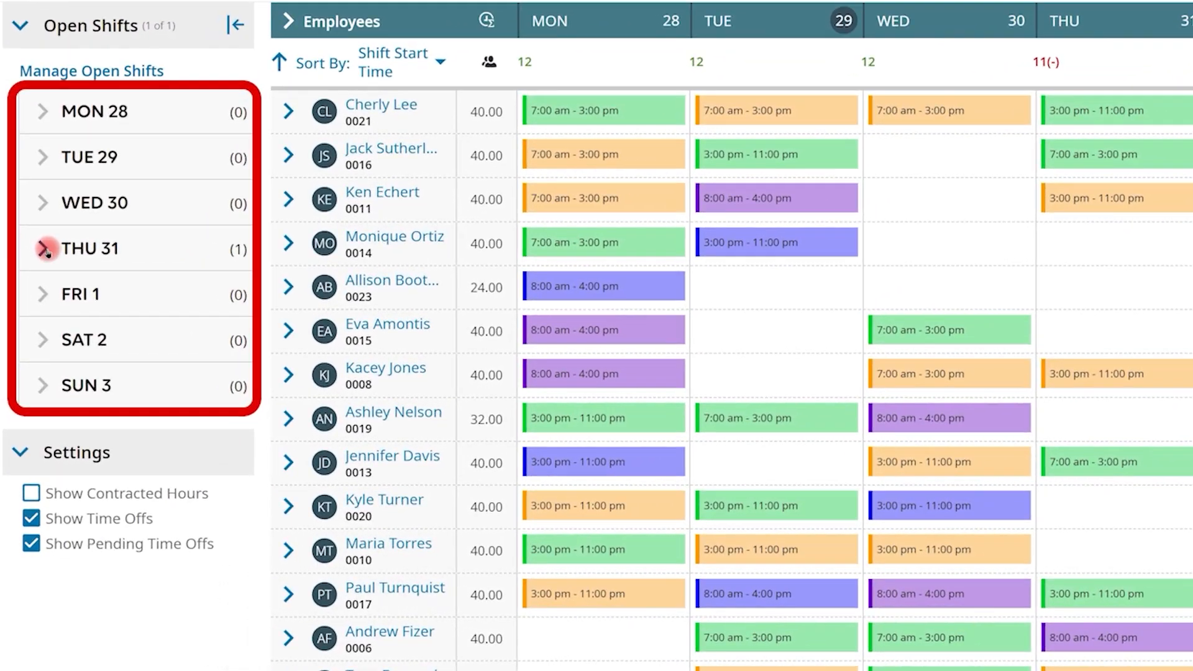
{"action": "left_click", "coordinate": [43, 249]}
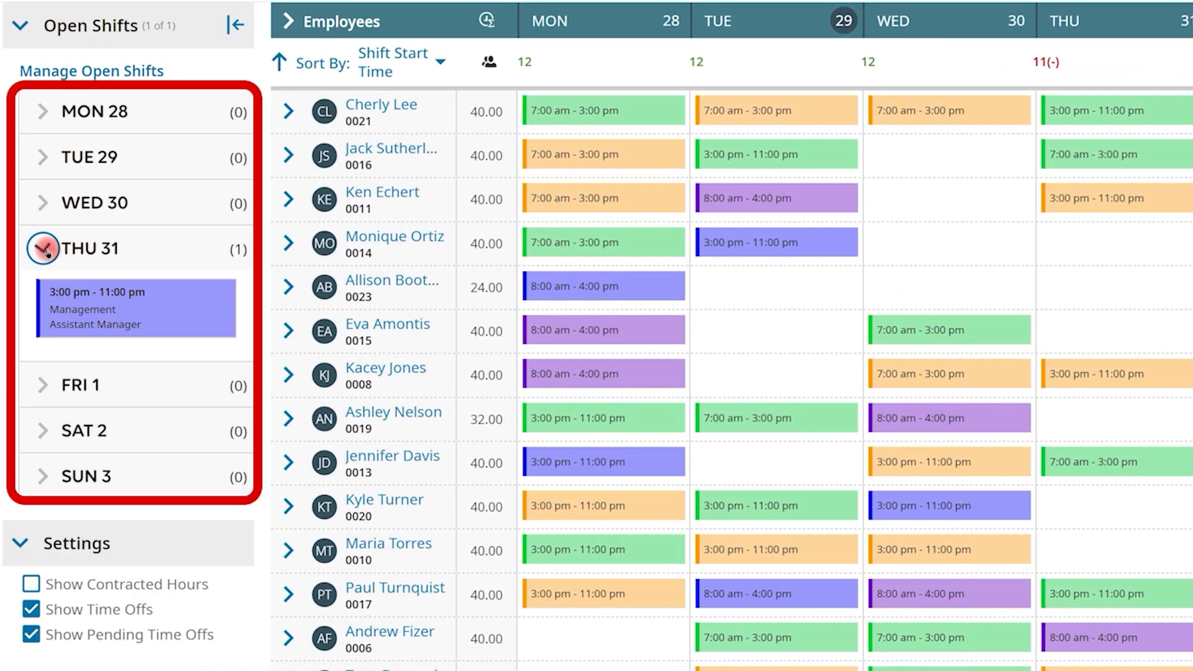
{"action": "left_click", "coordinate": [84, 303]}
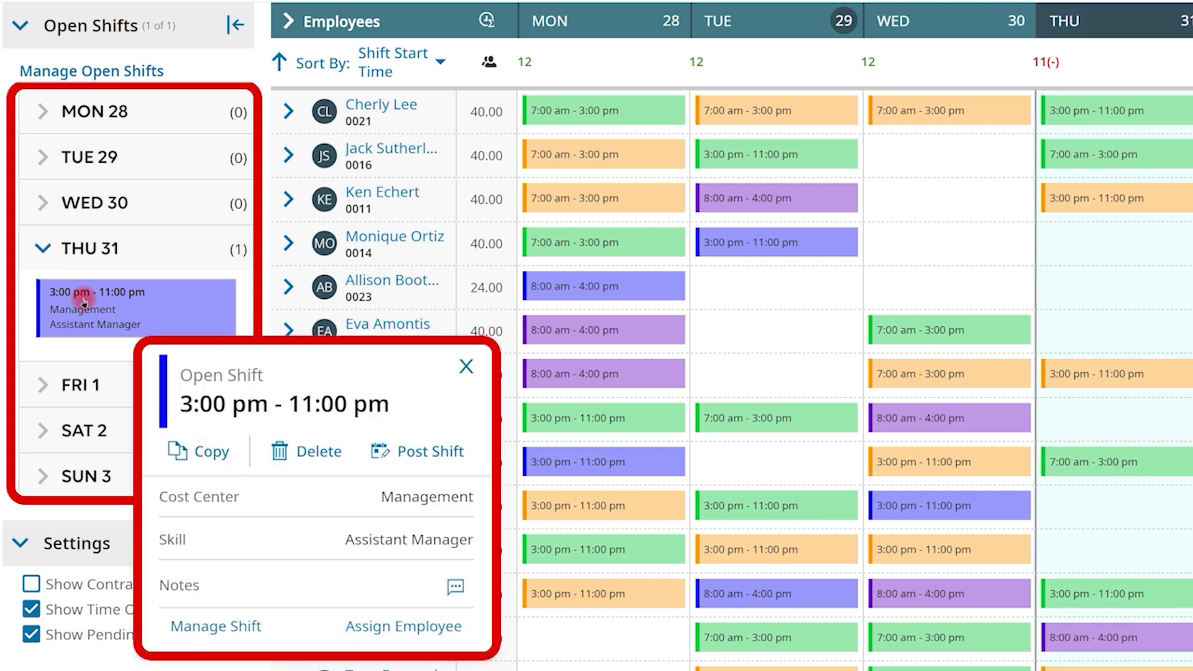
{"action": "left_click", "coordinate": [402, 461]}
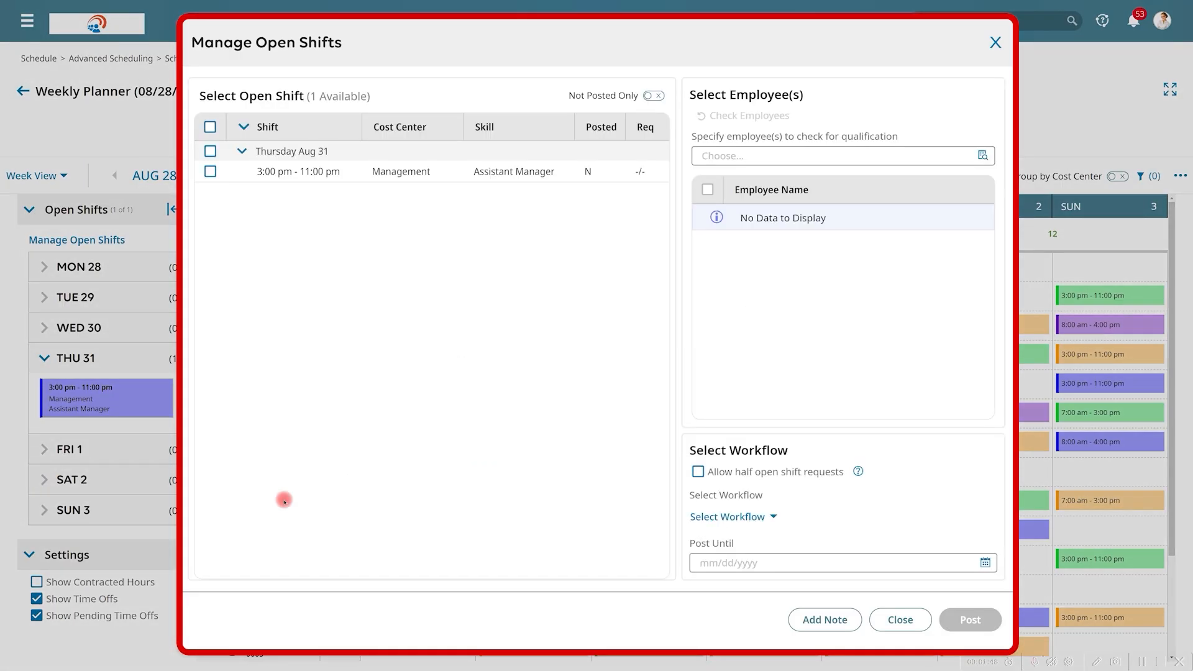
- Include the Thursday Aug 31 shift in the posting, check which employees are qualified, and select all of them
{"action": "left_click", "coordinate": [211, 172]}
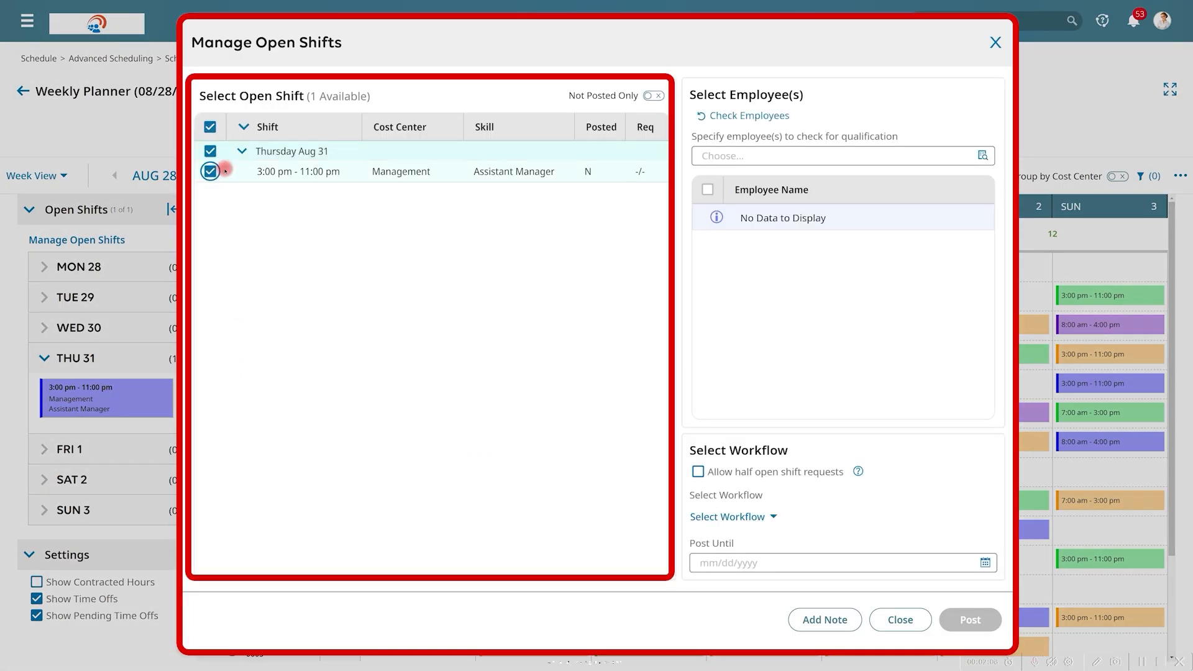
{"action": "left_click", "coordinate": [719, 113]}
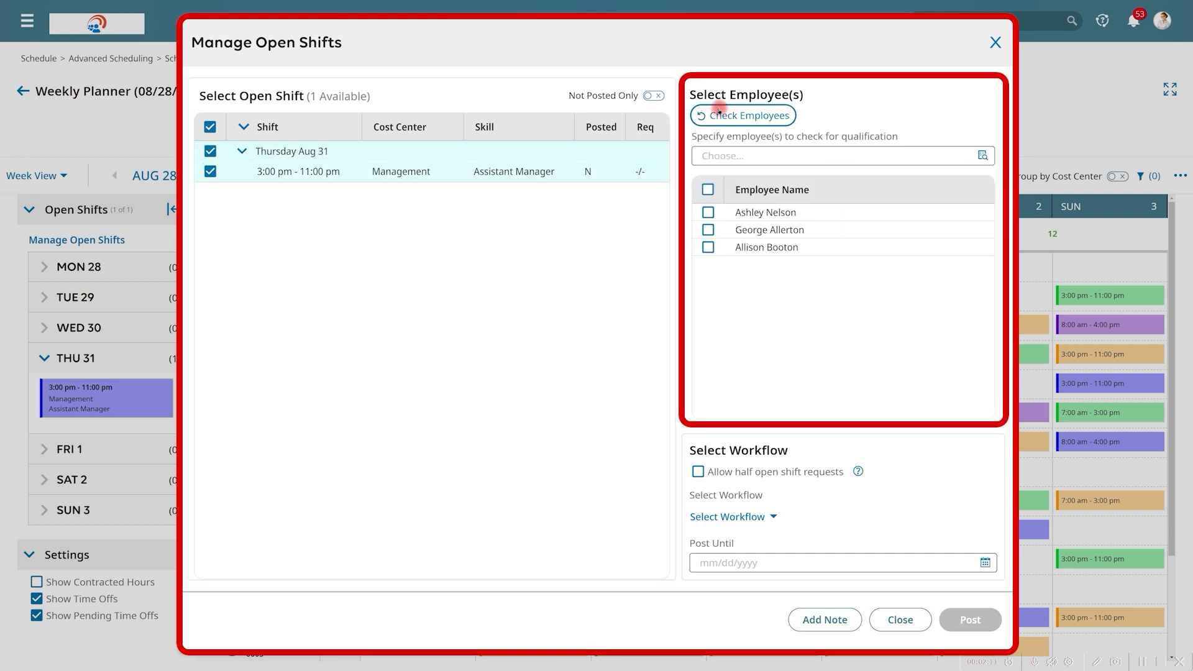
{"action": "left_click", "coordinate": [708, 189]}
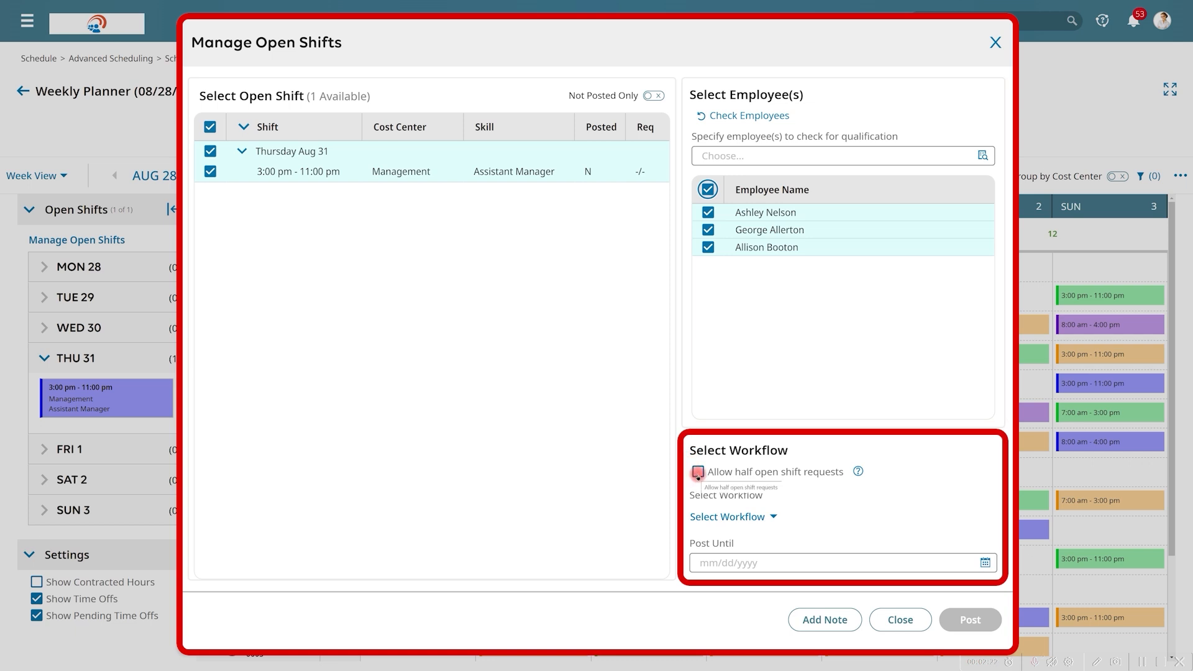
- Allow half open shift requests, set the workflow to Open Shift Request Workflow, and post the open shift
{"action": "left_click", "coordinate": [698, 472]}
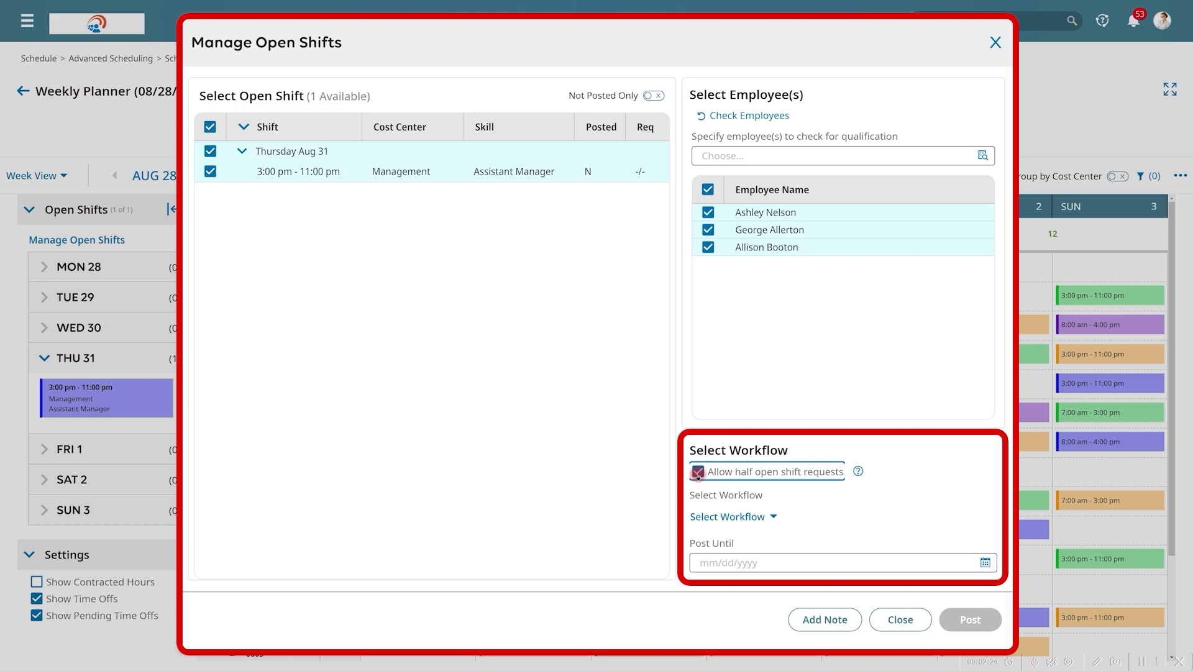
{"action": "left_click", "coordinate": [758, 516]}
{"action": "left_click", "coordinate": [759, 551]}
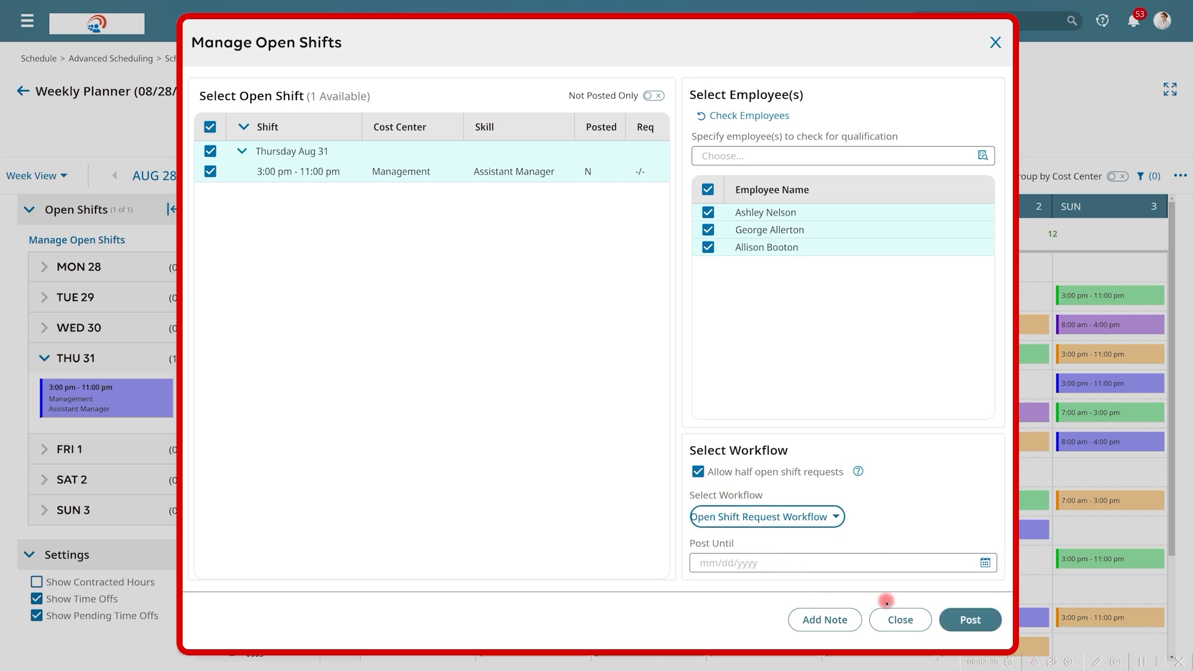
{"action": "left_click", "coordinate": [970, 620]}
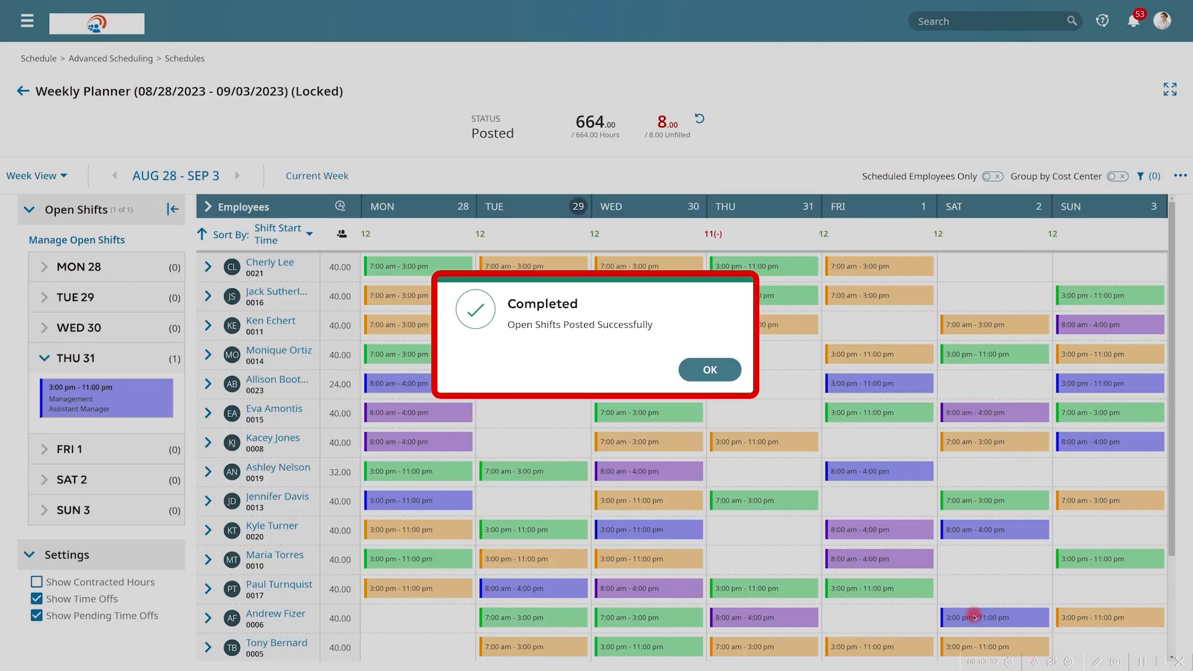
{"action": "left_click", "coordinate": [715, 374]}
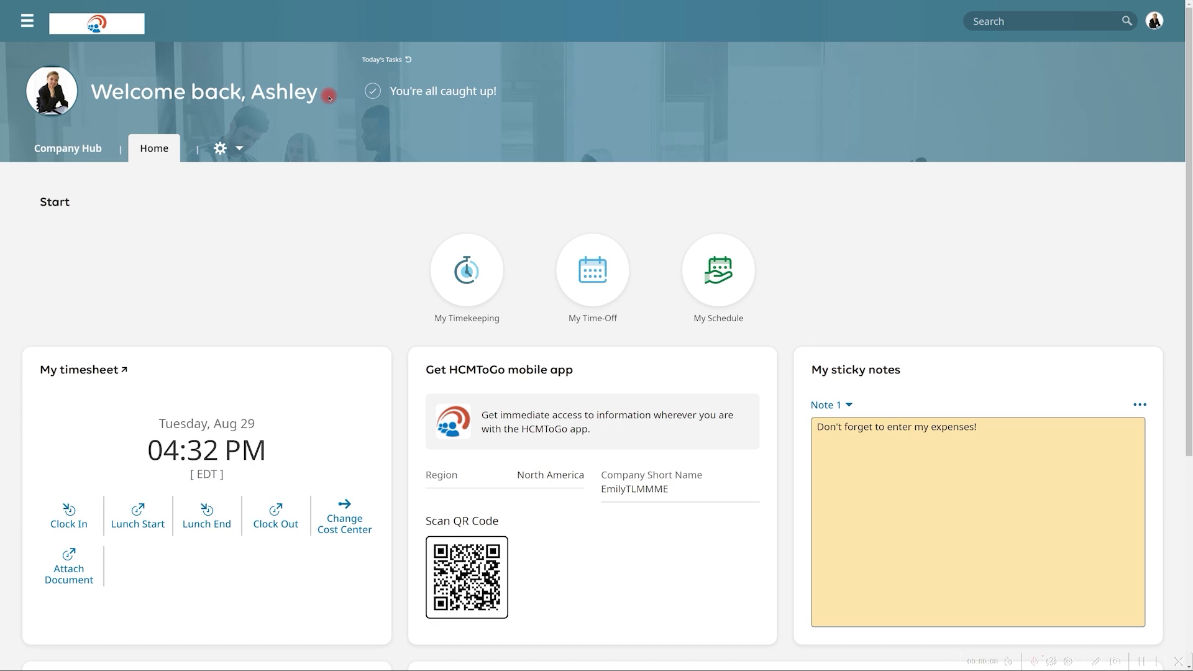
- On the employee's home page, view the Aug 8 scheduled shift in the calendar and open the full My schedule page
{"action": "scroll", "coordinate": [328, 97], "scroll_direction": "down", "scroll_amount": 5}
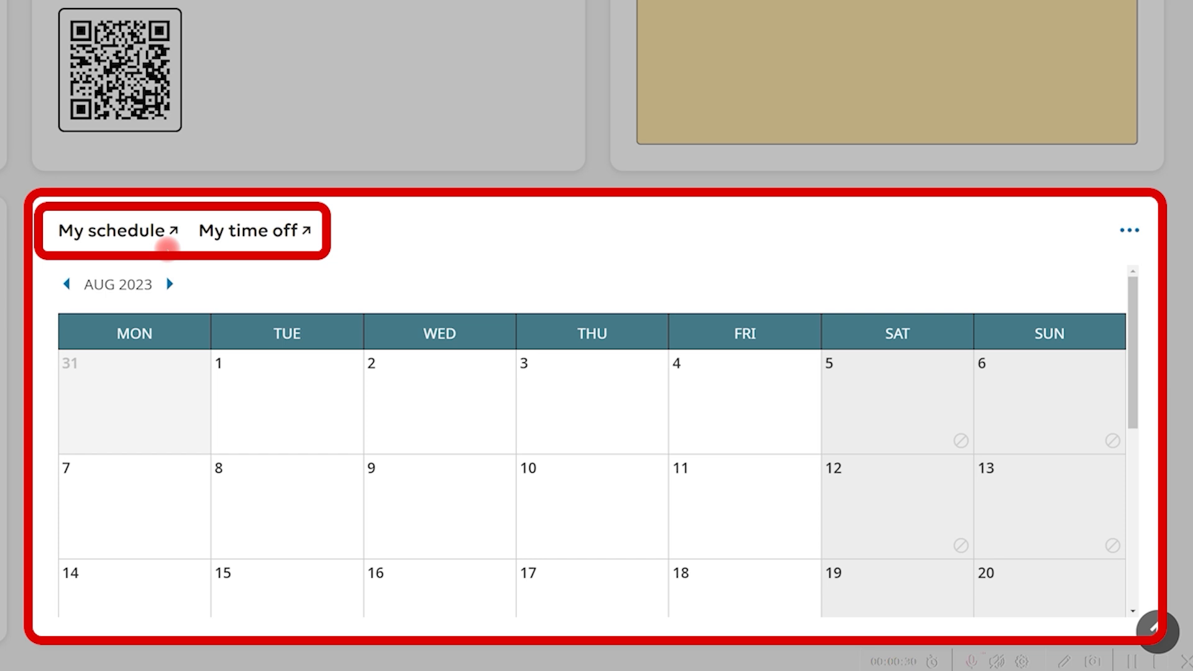
{"action": "left_click", "coordinate": [240, 491]}
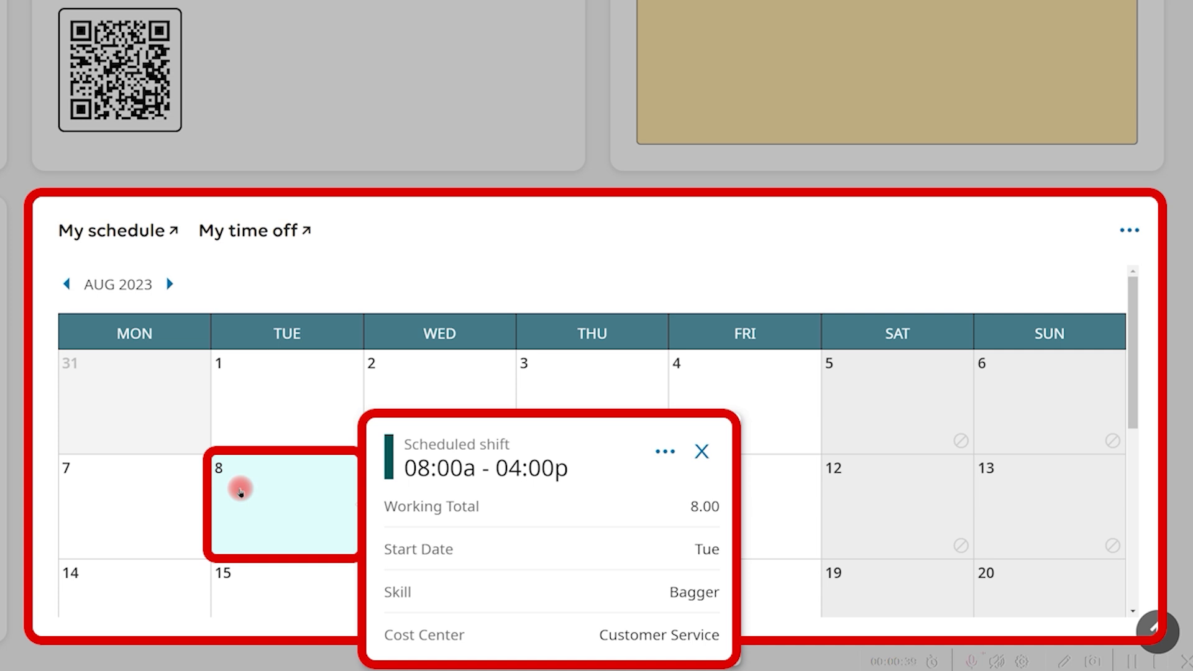
{"action": "left_click", "coordinate": [152, 233]}
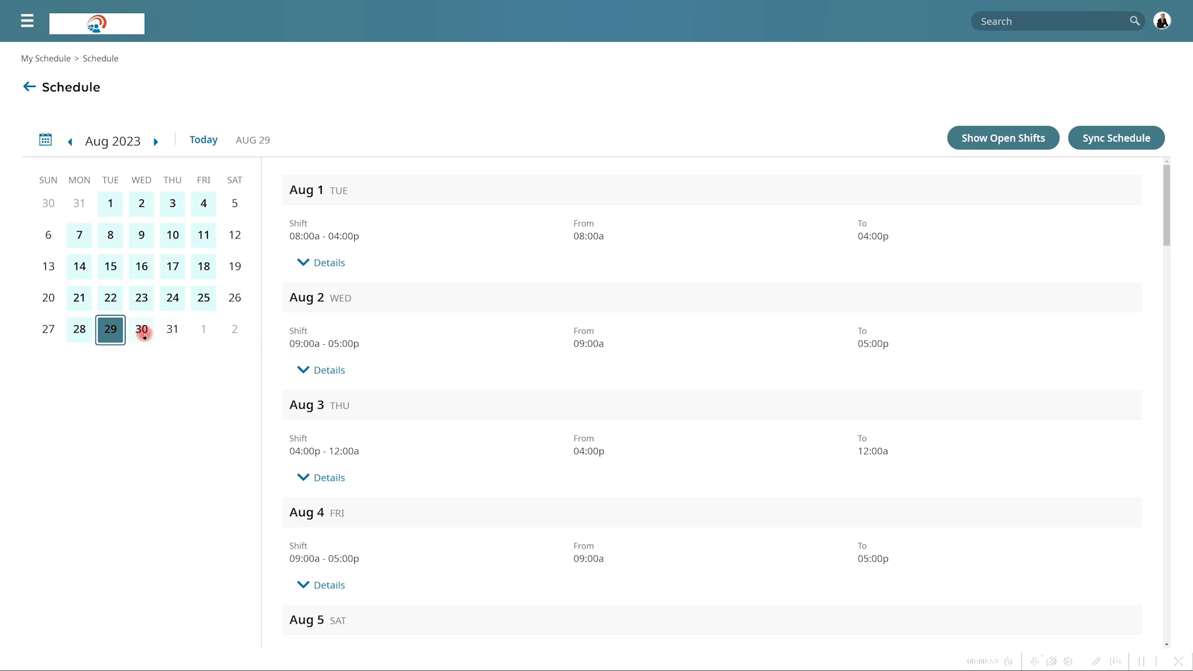
- Go to Aug 30 in the employee's schedule and expand that shift's details
{"action": "left_click", "coordinate": [143, 333]}
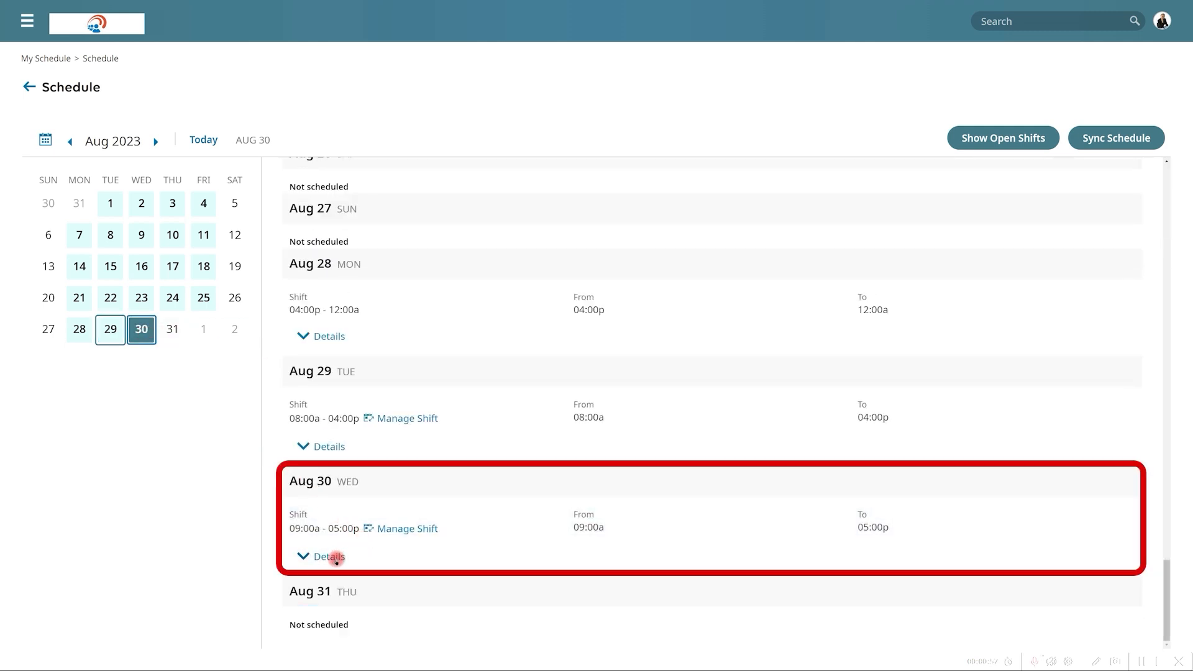
{"action": "left_click", "coordinate": [333, 558]}
{"action": "scroll", "coordinate": [337, 560], "scroll_direction": "down", "scroll_amount": 1}
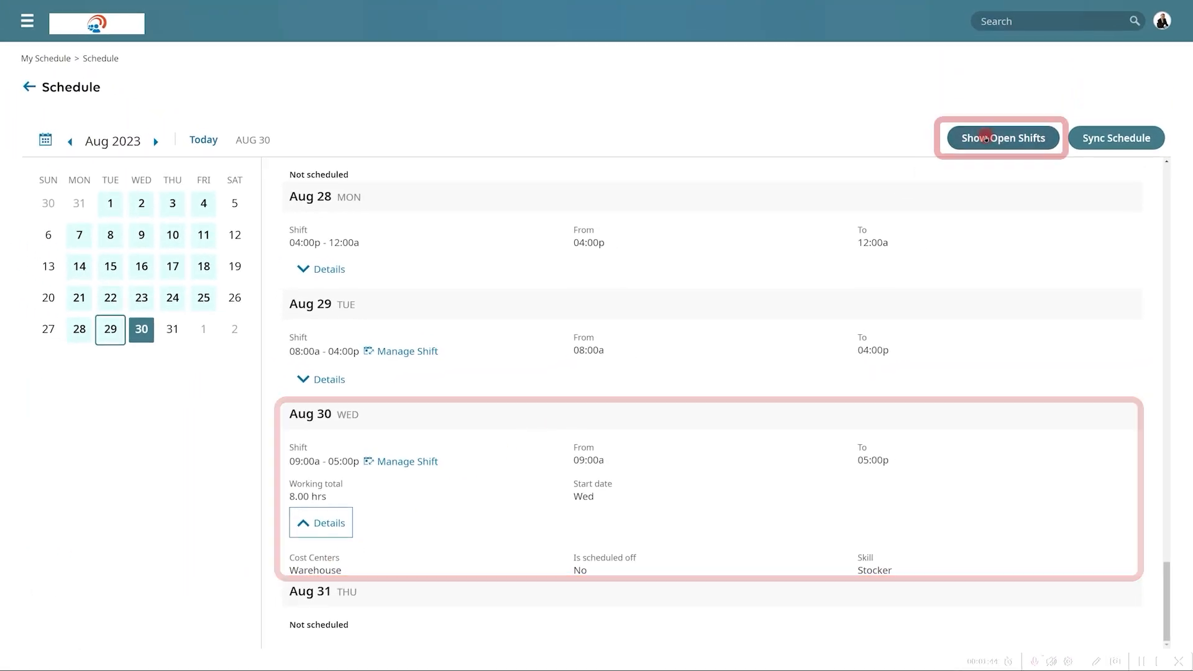
- Show the open shifts, view the full and half shift request options for Aug 31, and cancel the request
{"action": "left_click", "coordinate": [986, 138]}
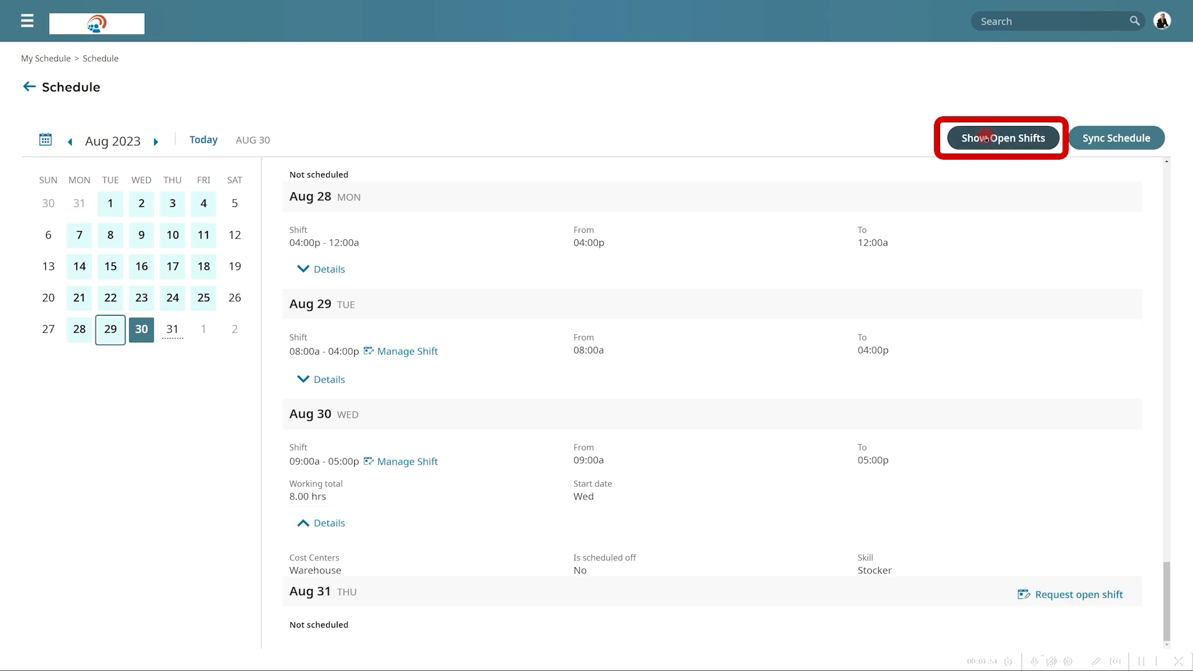
{"action": "left_click", "coordinate": [172, 332]}
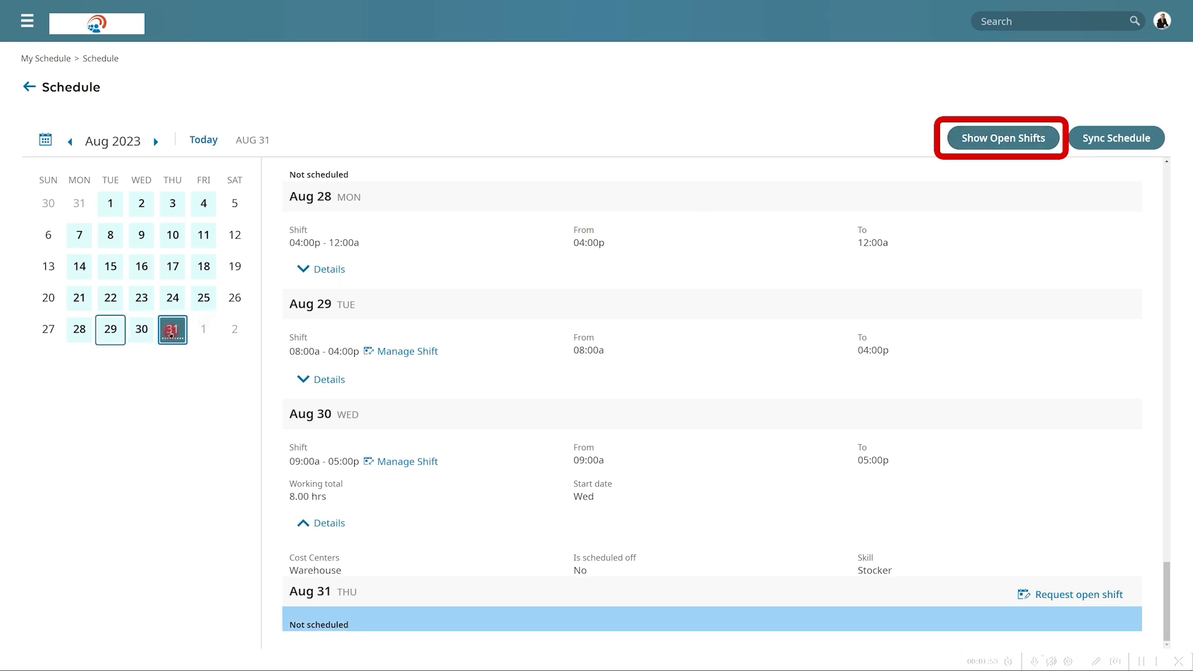
{"action": "left_click", "coordinate": [1065, 594]}
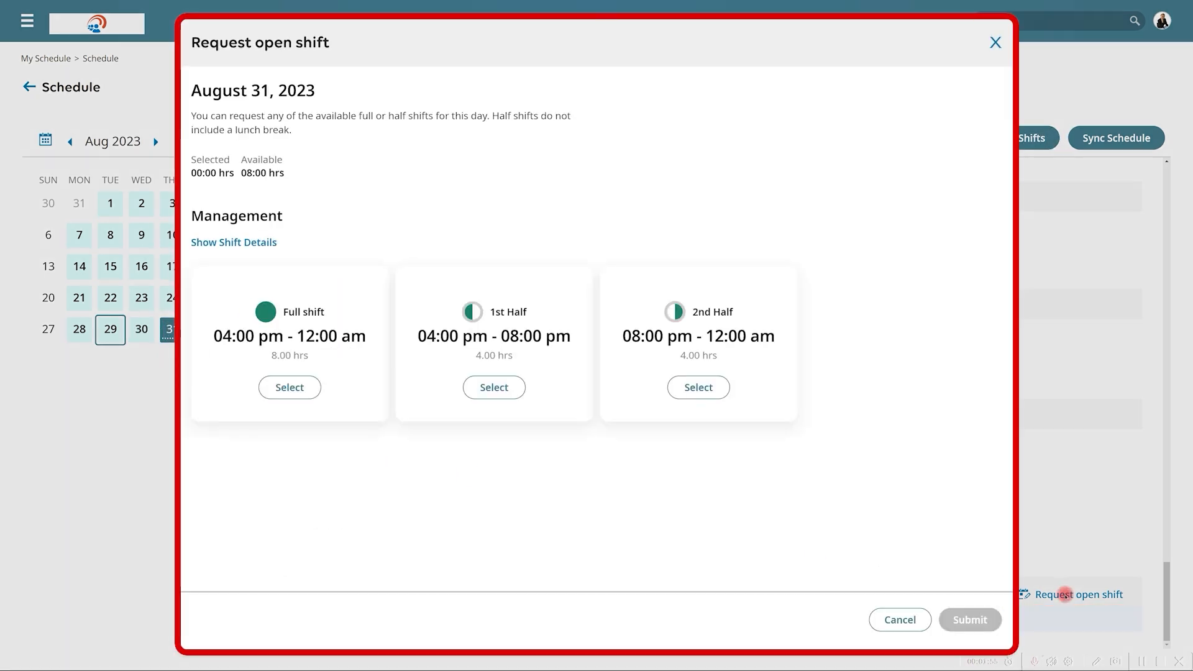
{"action": "left_click", "coordinate": [913, 622]}
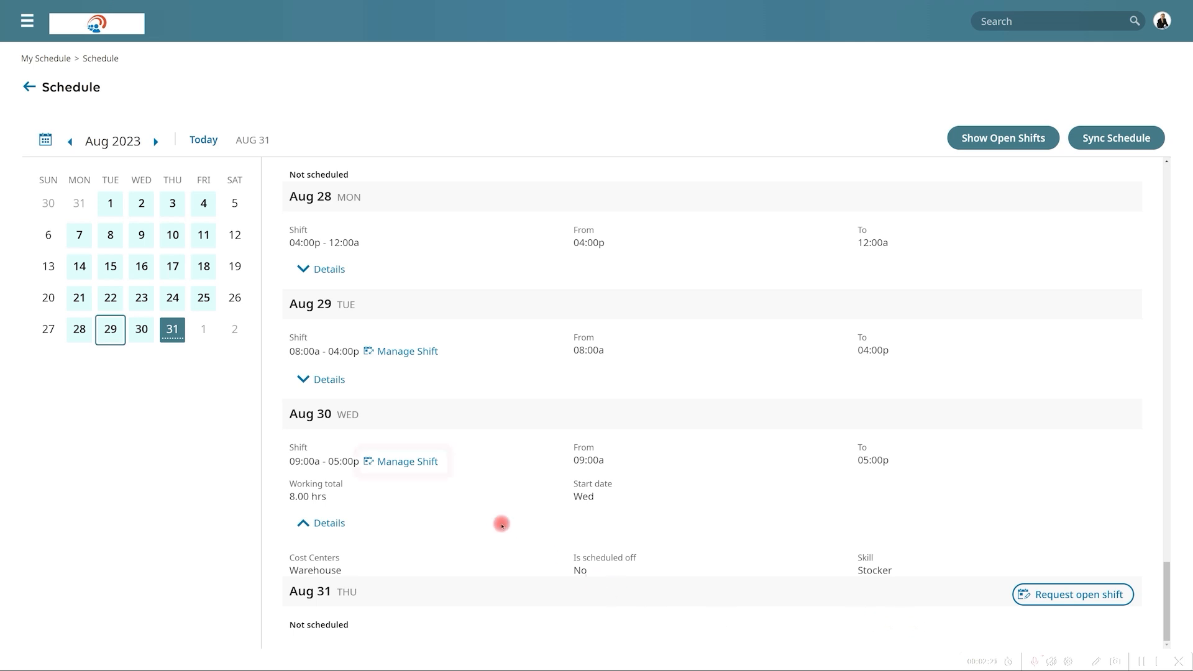
- Open the Aug 30 shift for managing and compare its shift swap and request coverage options
{"action": "left_click", "coordinate": [402, 461]}
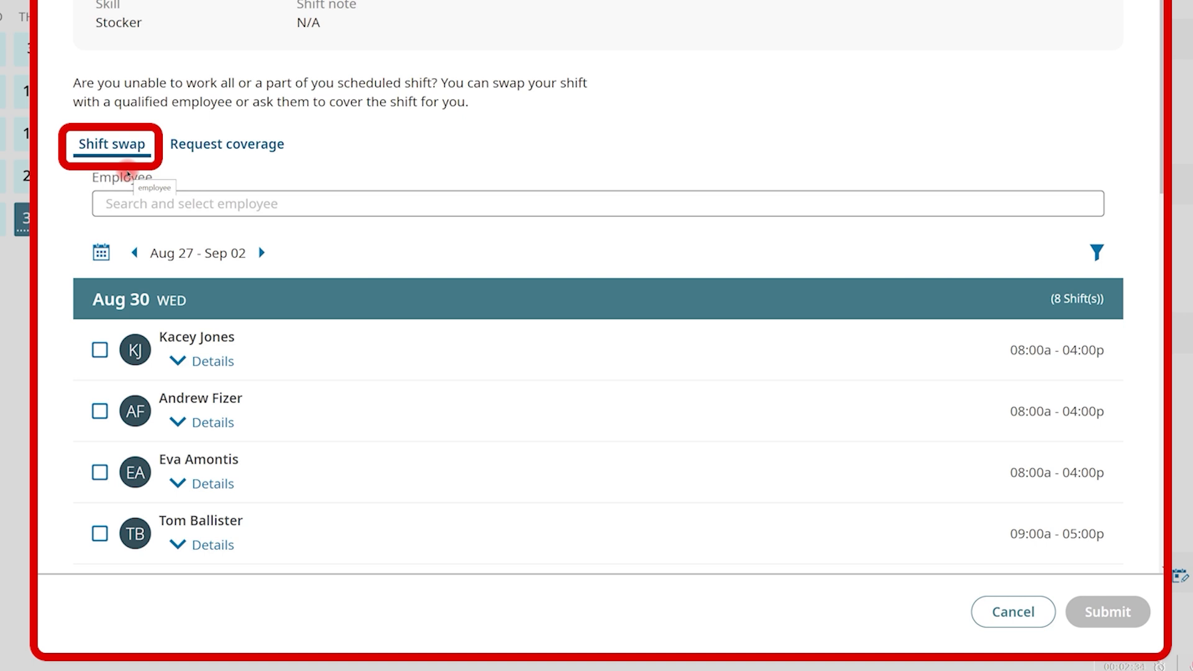
{"action": "left_click", "coordinate": [218, 148]}
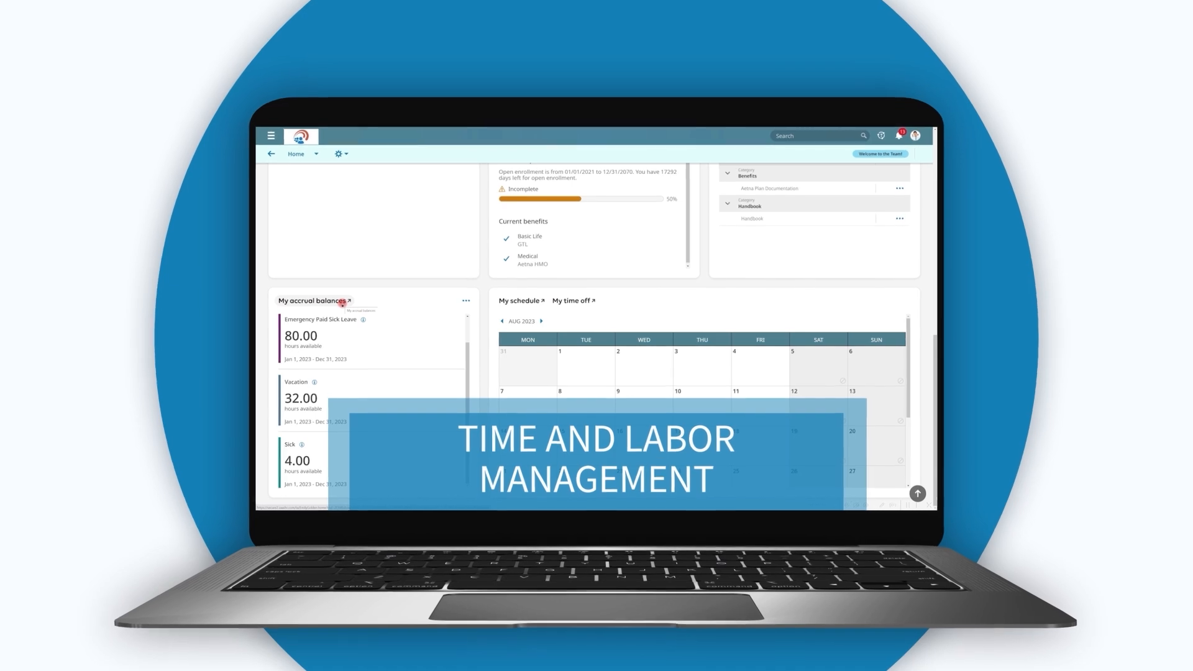
- Preview the employee's accrual balances and the overtime charts on the manager's Time Dashboard
{"action": "left_click", "coordinate": [345, 302]}
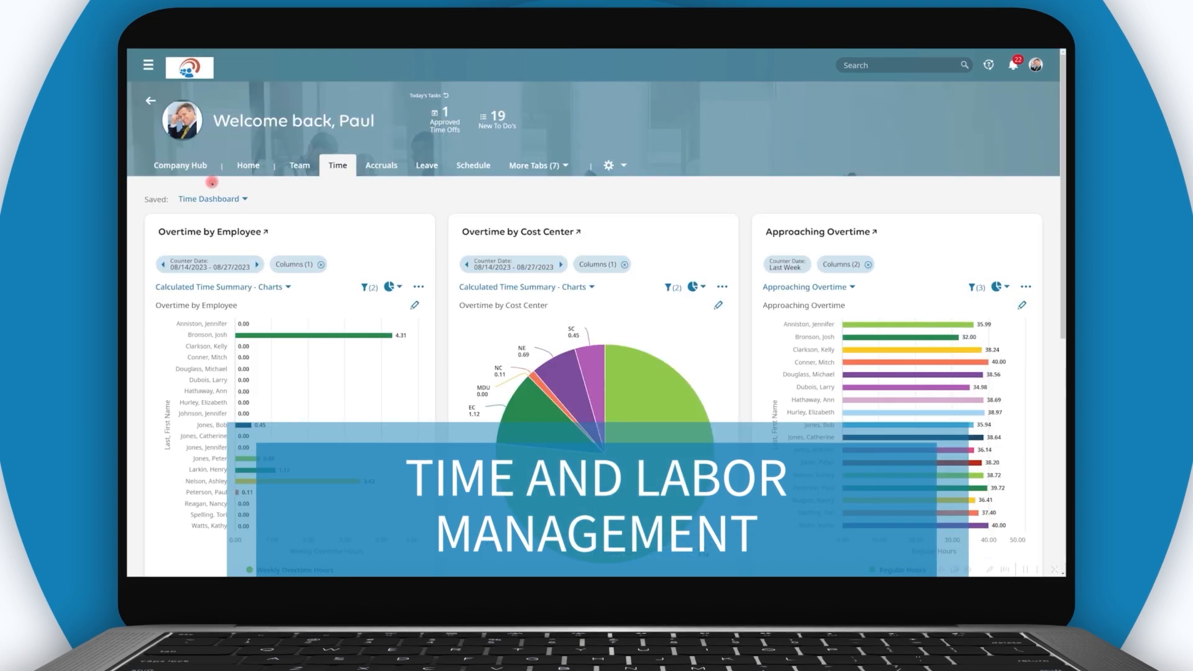
{"action": "scroll", "coordinate": [211, 190], "scroll_direction": "down", "scroll_amount": 10}
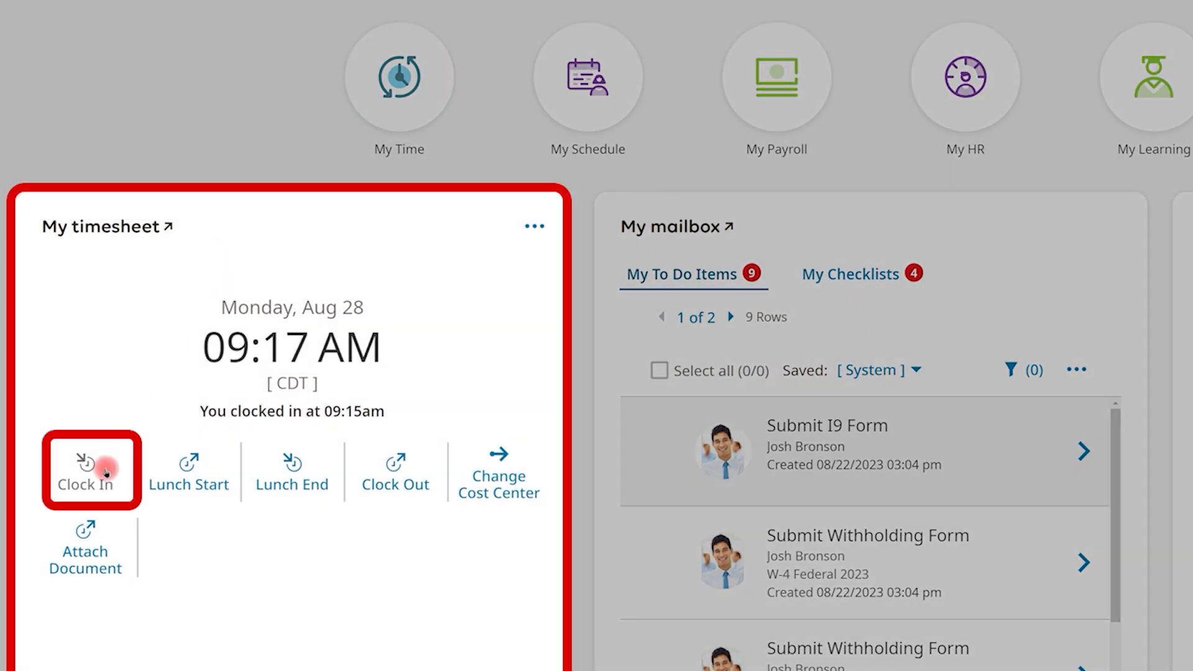
- Transfer the clocked-in employee to the DV/Admin Tech cost center from the home page timesheet
{"action": "left_click", "coordinate": [498, 487]}
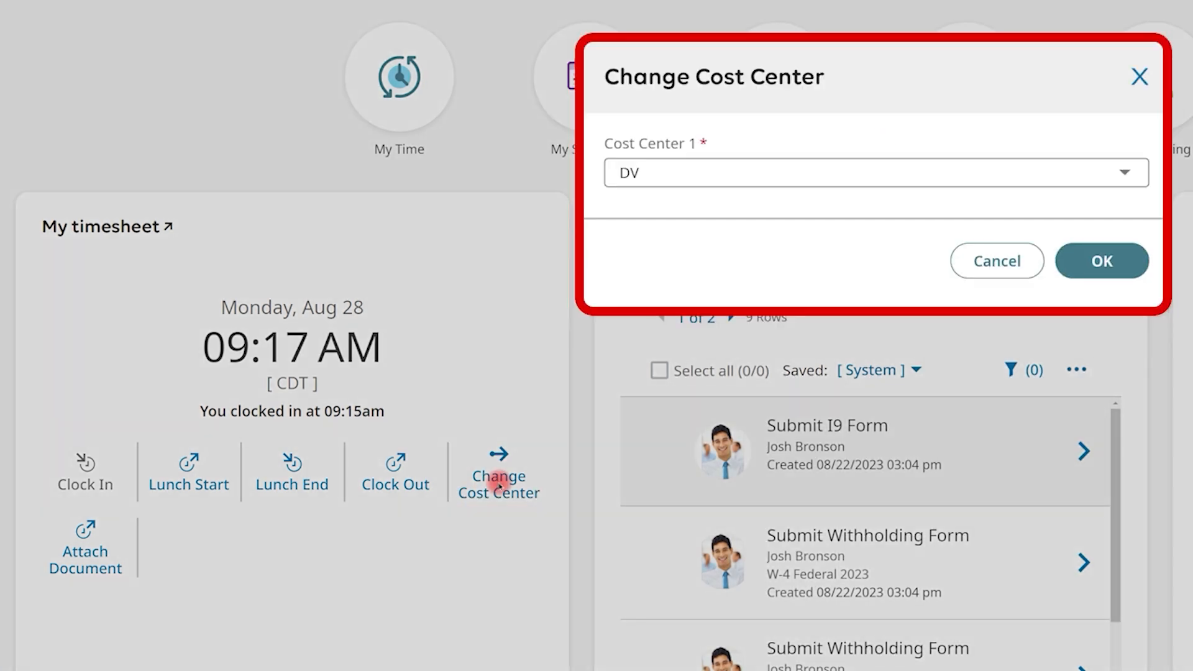
{"action": "left_click", "coordinate": [1116, 177]}
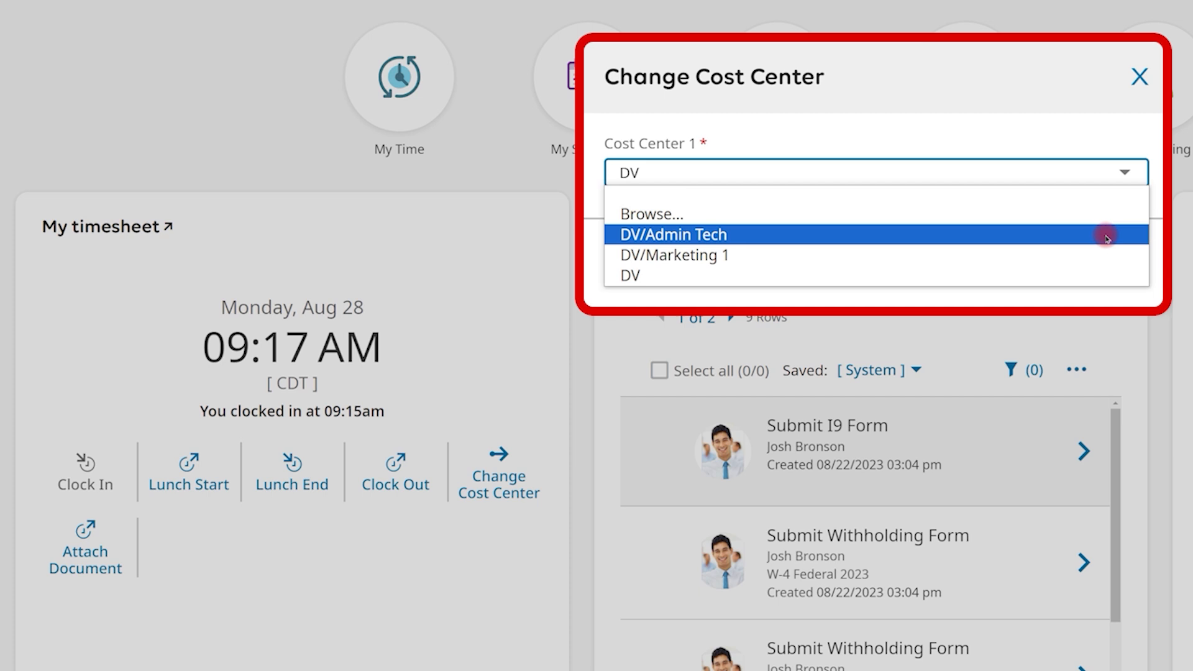
{"action": "left_click", "coordinate": [1107, 236]}
{"action": "left_click", "coordinate": [1101, 258]}
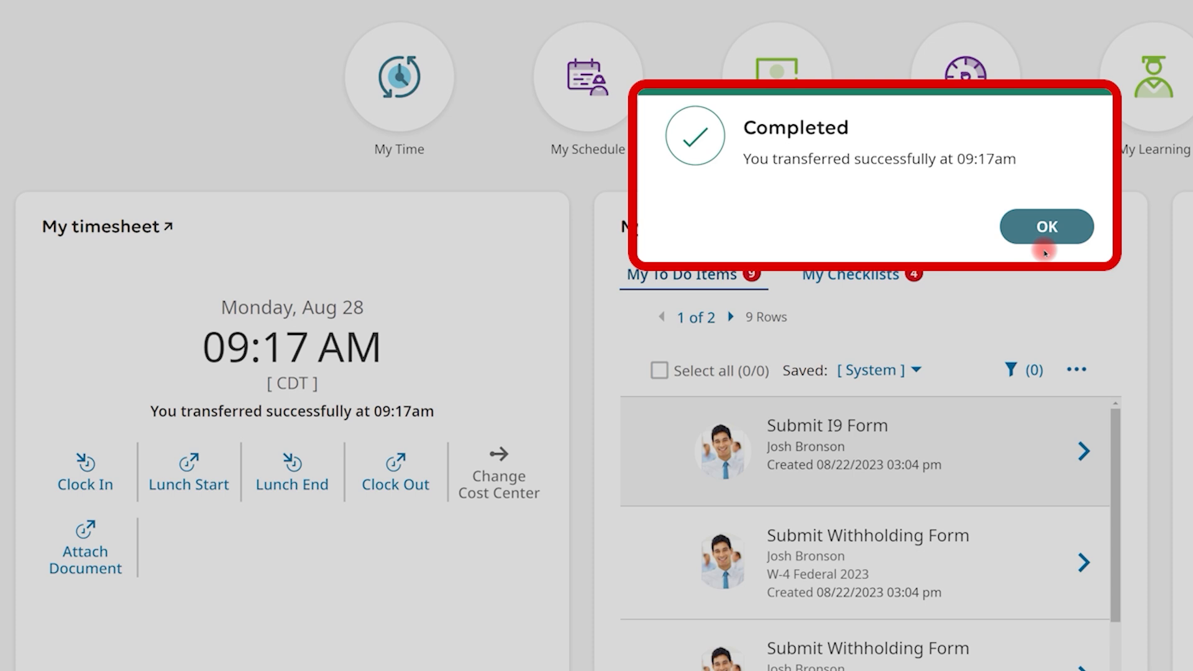
{"action": "left_click", "coordinate": [1046, 249]}
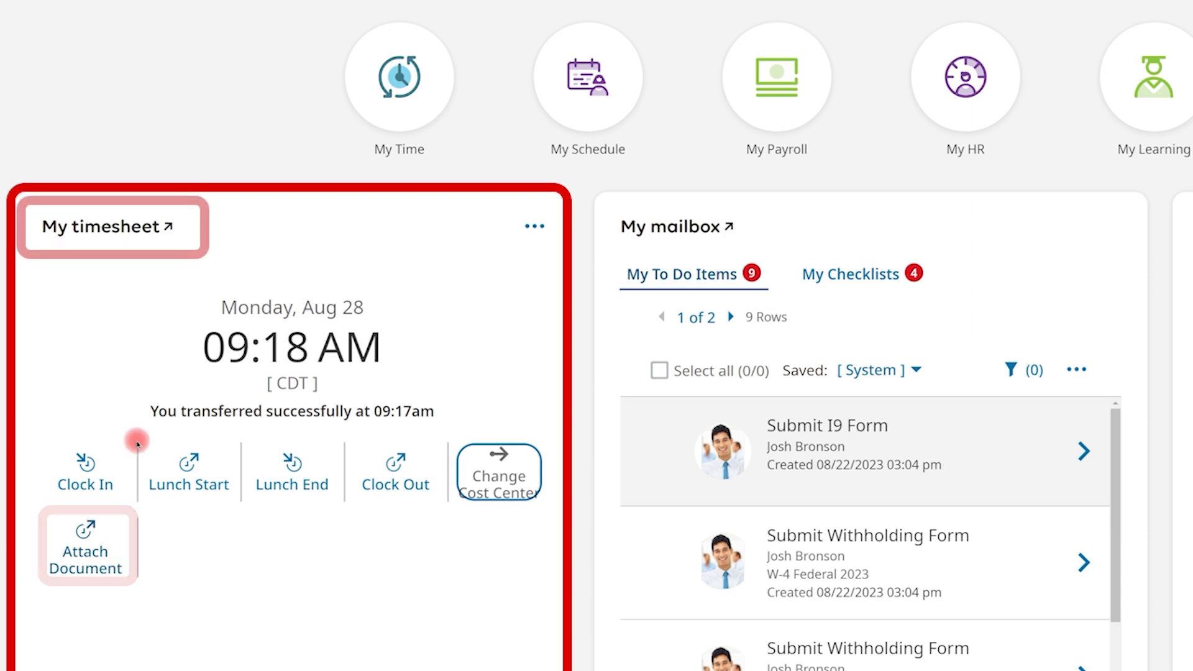
- Open the employee's full timesheet, review the available change request types, and cancel the request
{"action": "left_click", "coordinate": [147, 240]}
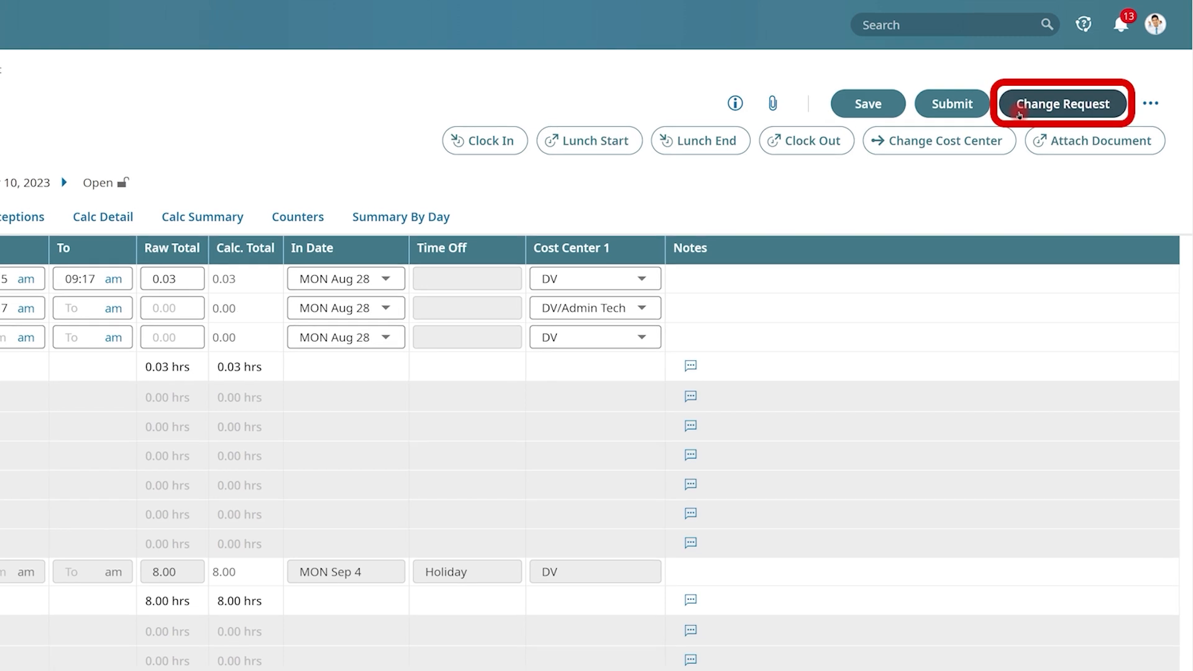
{"action": "left_click", "coordinate": [1019, 113]}
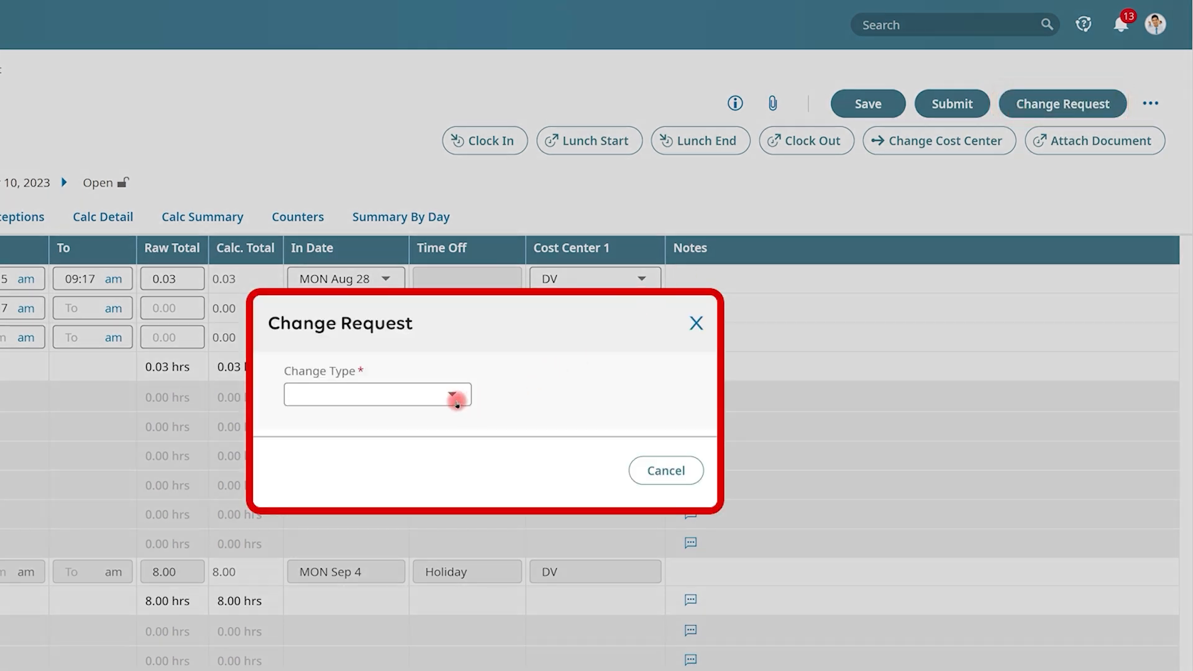
{"action": "left_click", "coordinate": [456, 400]}
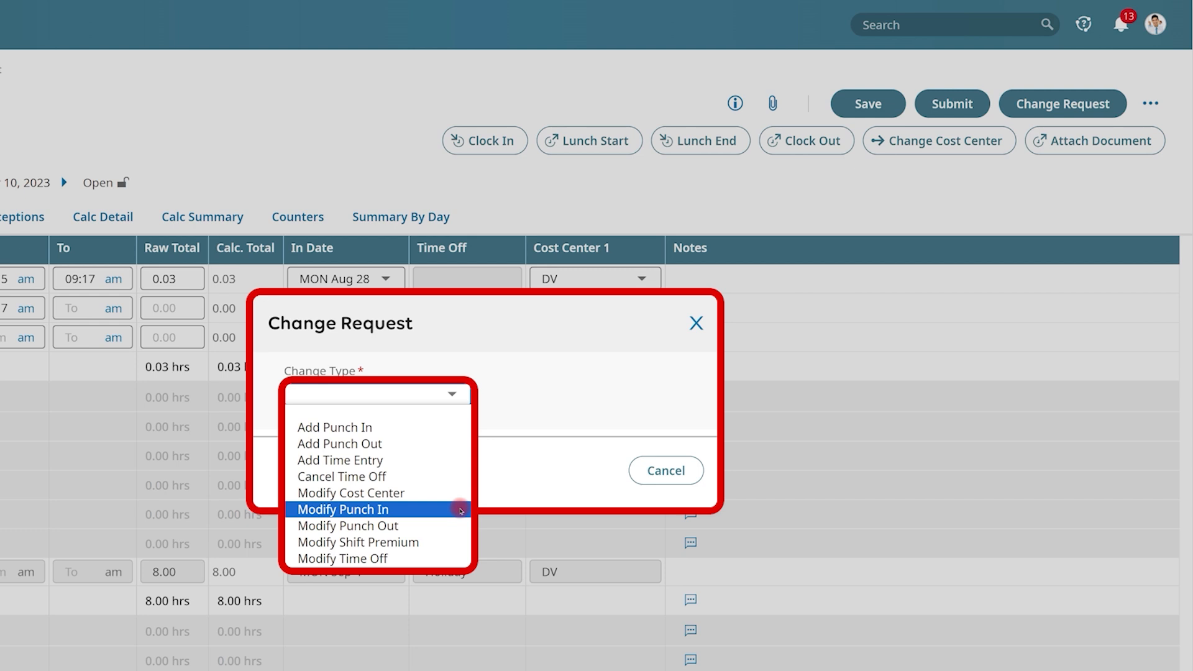
{"action": "left_click", "coordinate": [633, 472]}
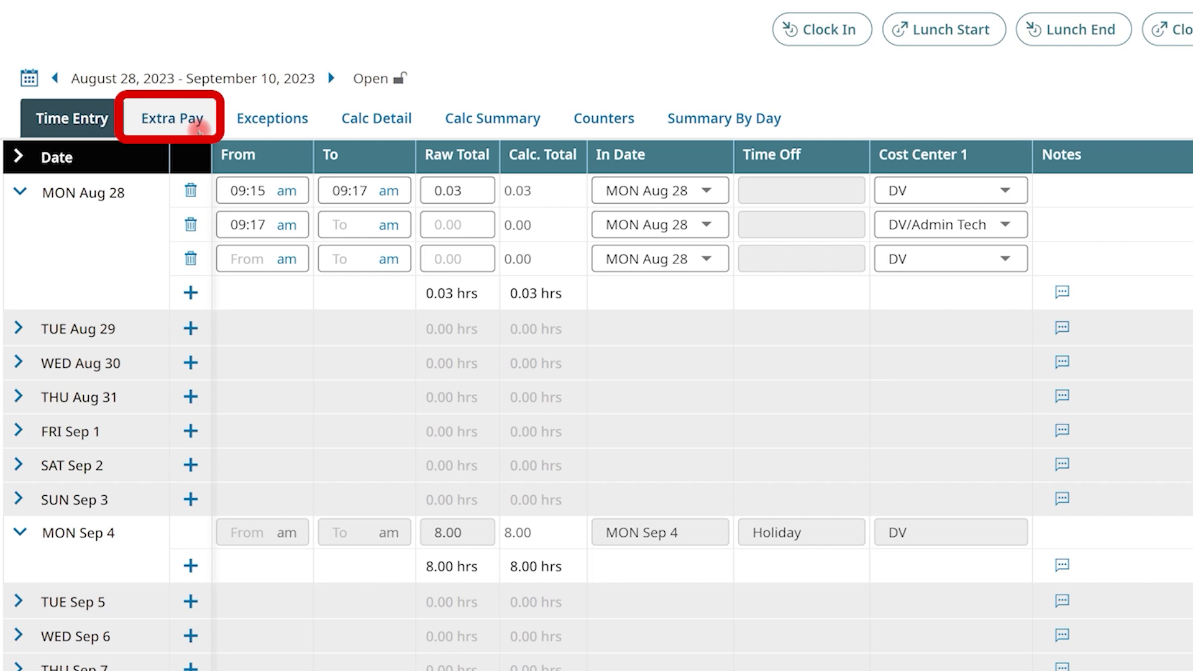
- Add an extra pay entry to the timesheet dated 08/28/2023 for Travel Expenses with an amount of $100, and save it
{"action": "left_click", "coordinate": [199, 130]}
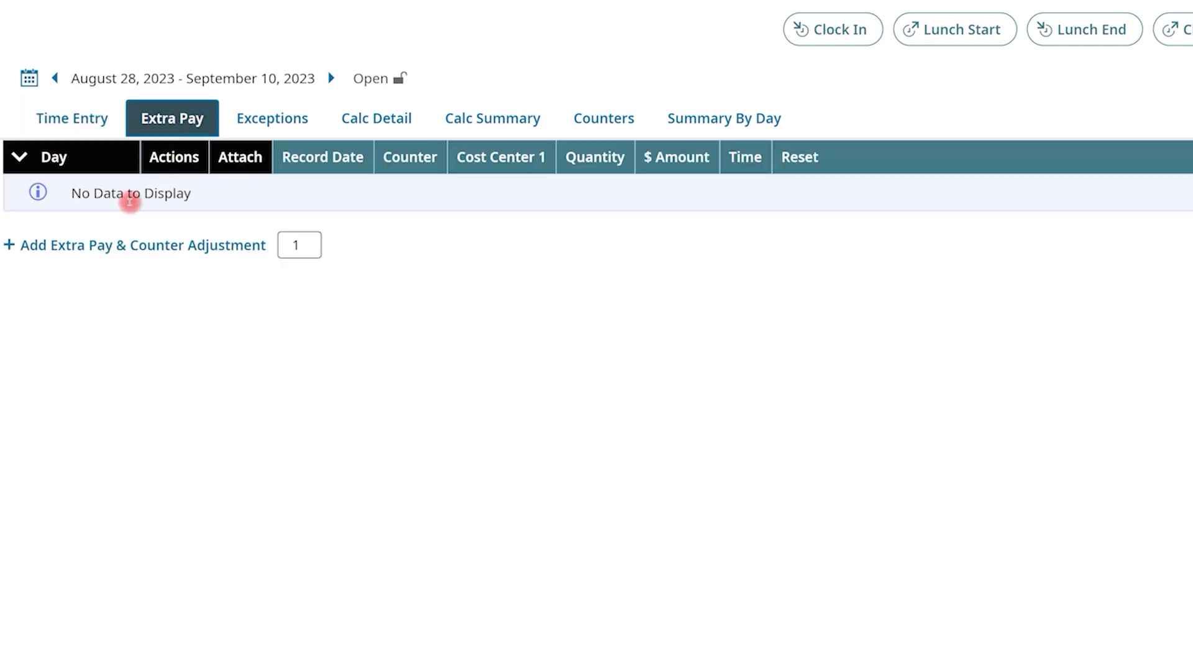
{"action": "left_click", "coordinate": [81, 246]}
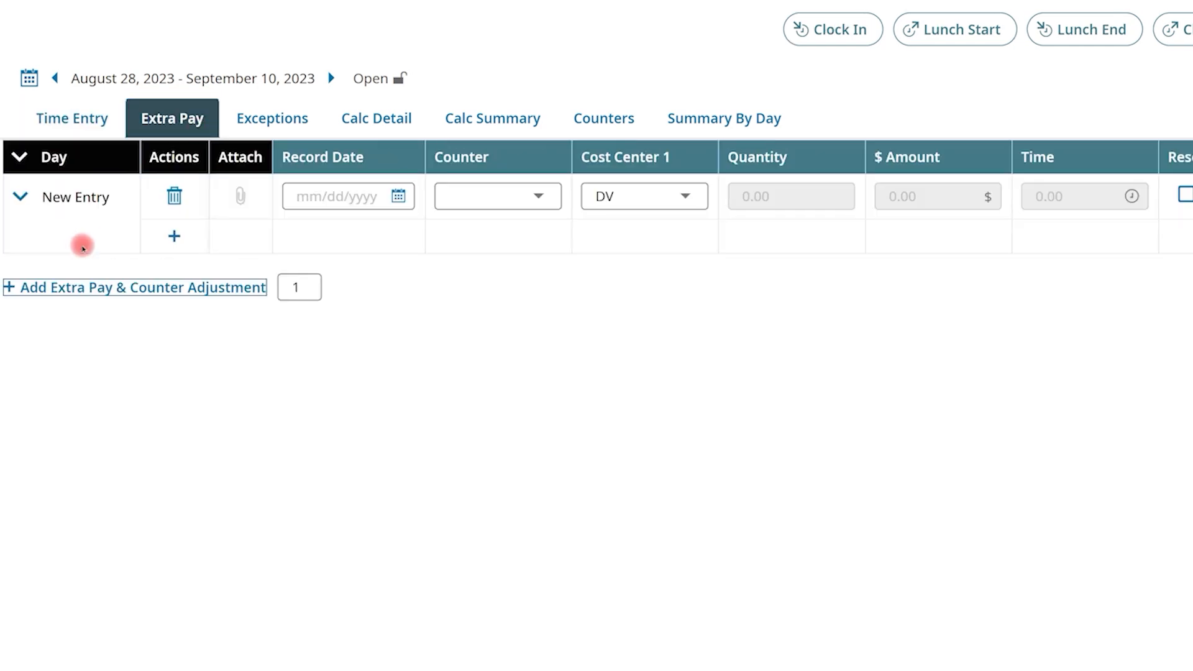
{"action": "left_click", "coordinate": [390, 197]}
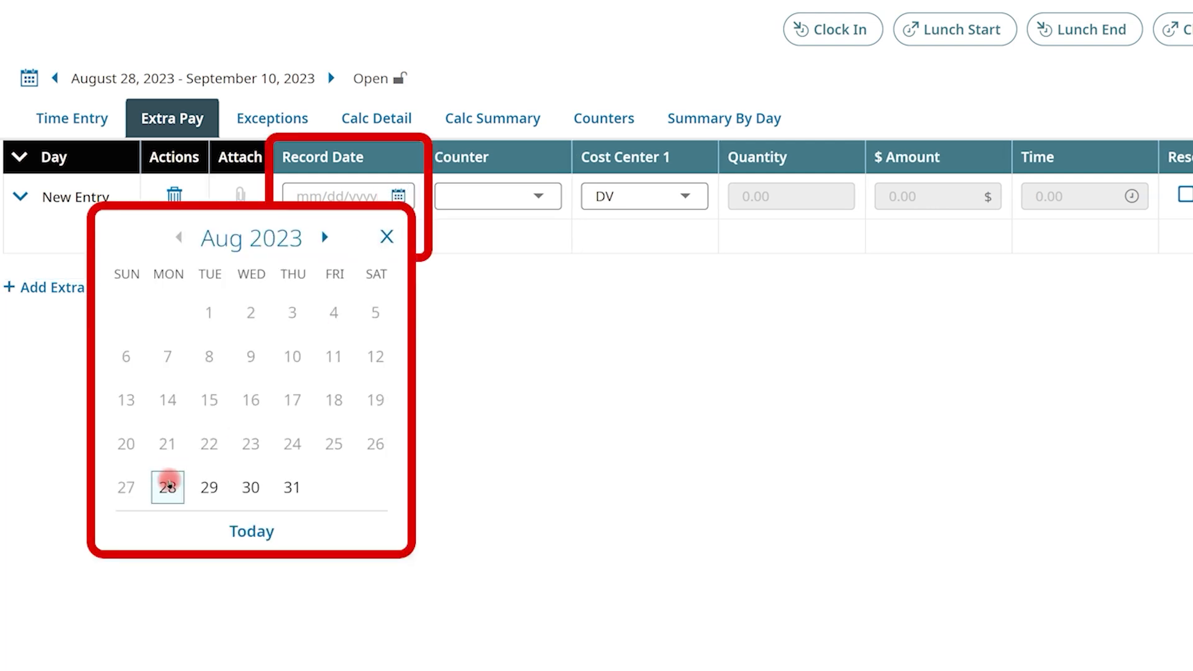
{"action": "left_click", "coordinate": [168, 486]}
{"action": "left_click", "coordinate": [510, 198]}
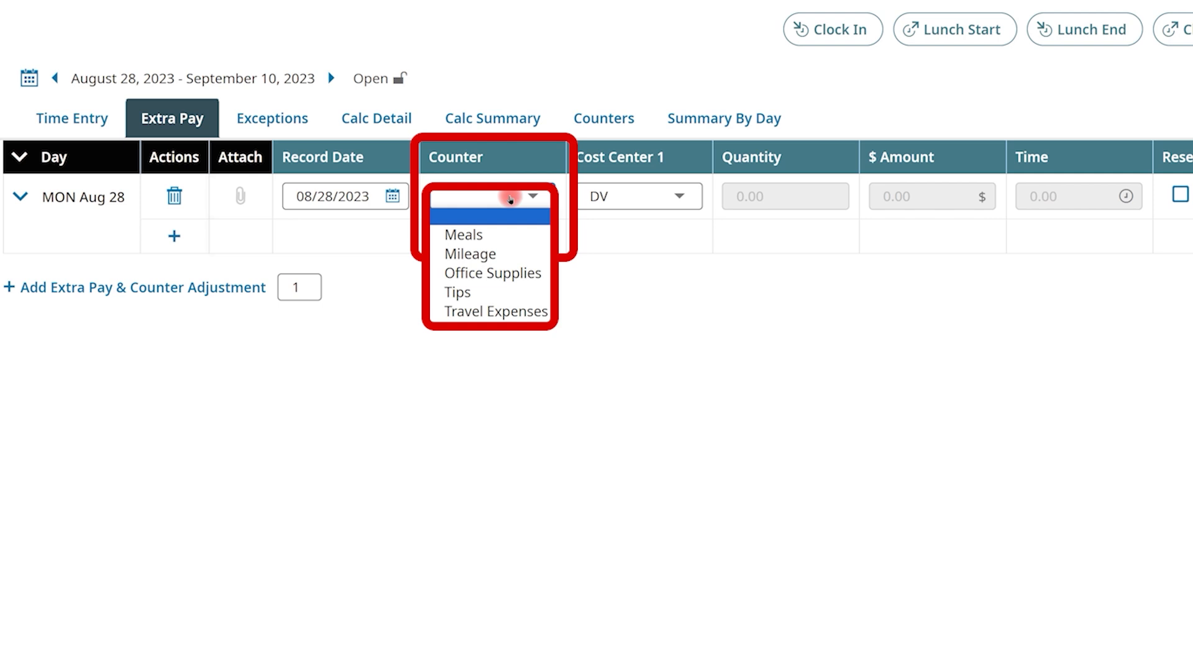
{"action": "left_click", "coordinate": [507, 312]}
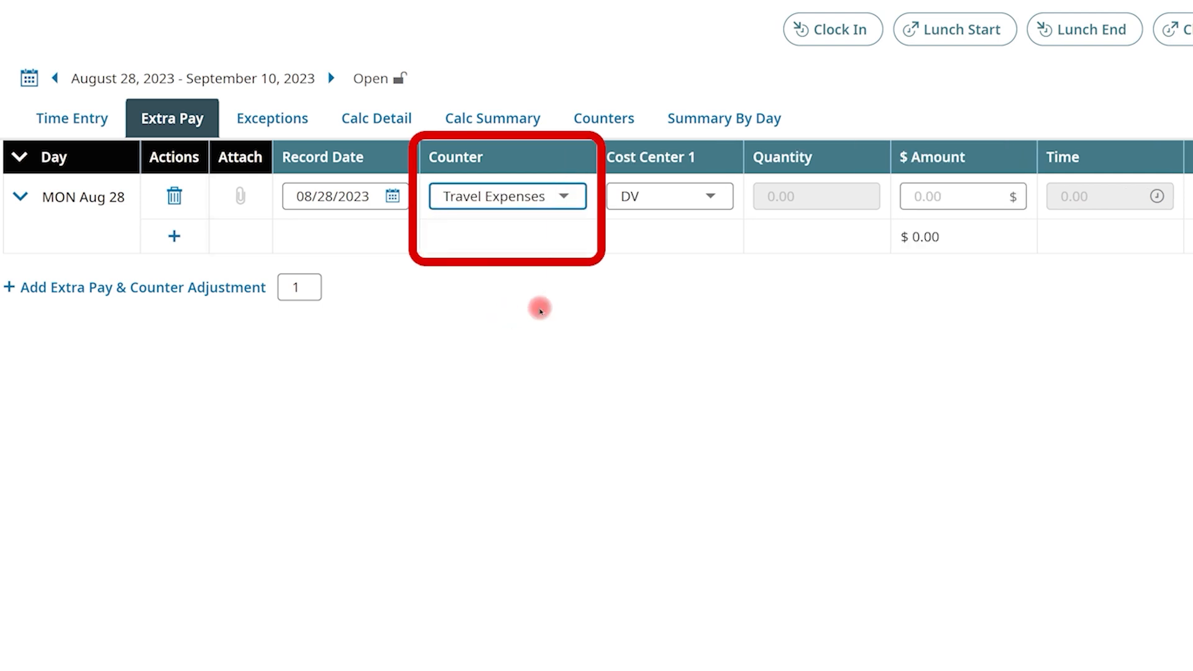
{"action": "left_click", "coordinate": [953, 195]}
{"action": "type", "text": "100"}
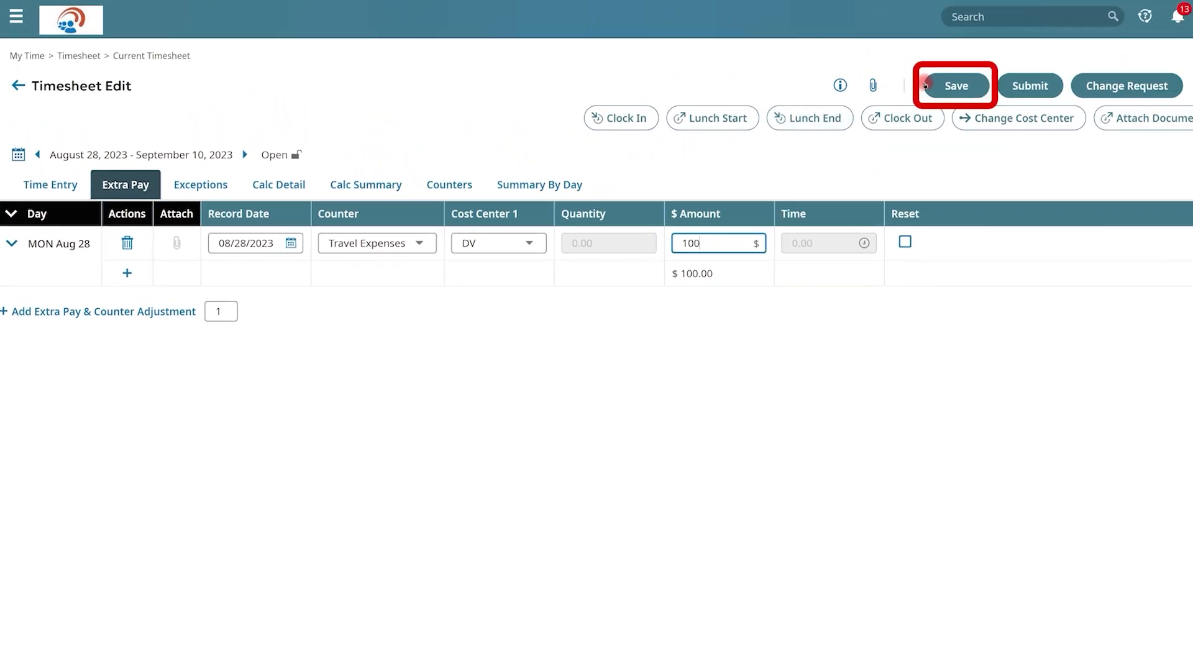
{"action": "left_click", "coordinate": [938, 84]}
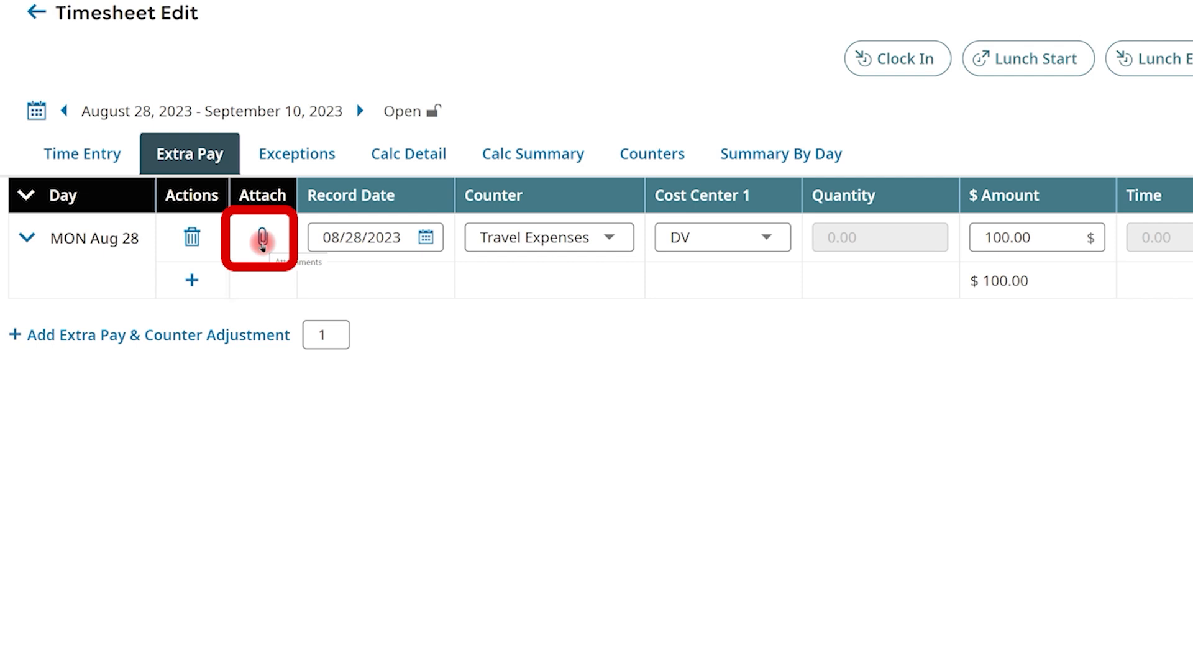
- Return to the employee's home page, review the accrual balances, and open their full details
{"action": "left_click", "coordinate": [93, 27]}
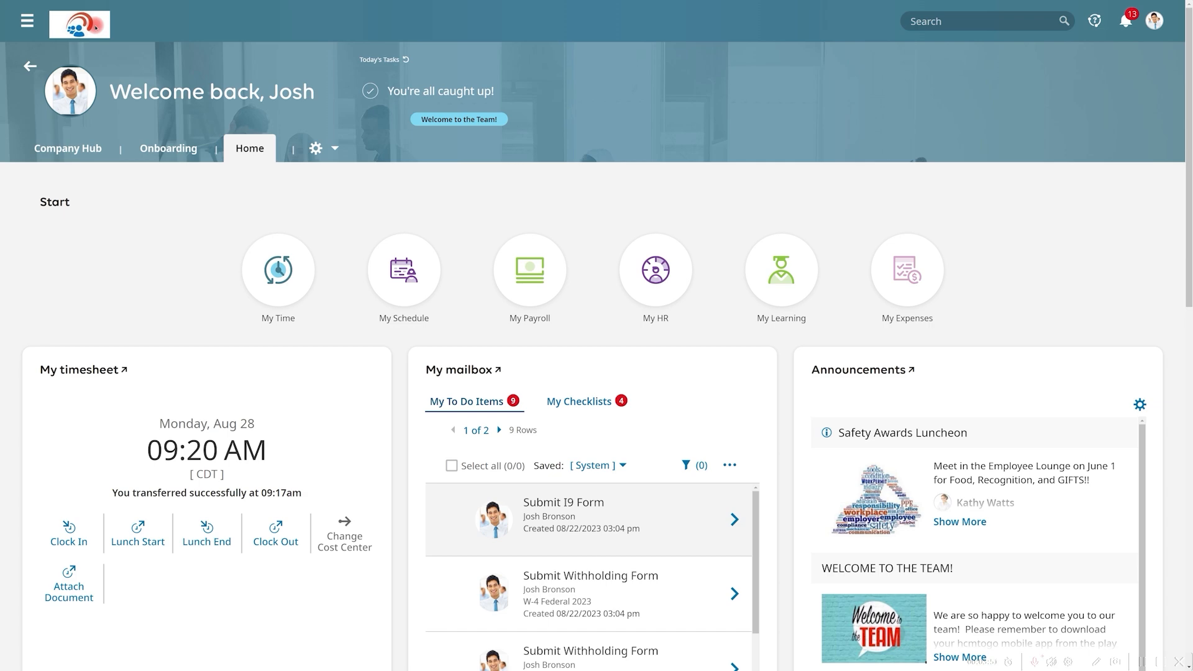
{"action": "scroll", "coordinate": [99, 56], "scroll_direction": "down", "scroll_amount": 10}
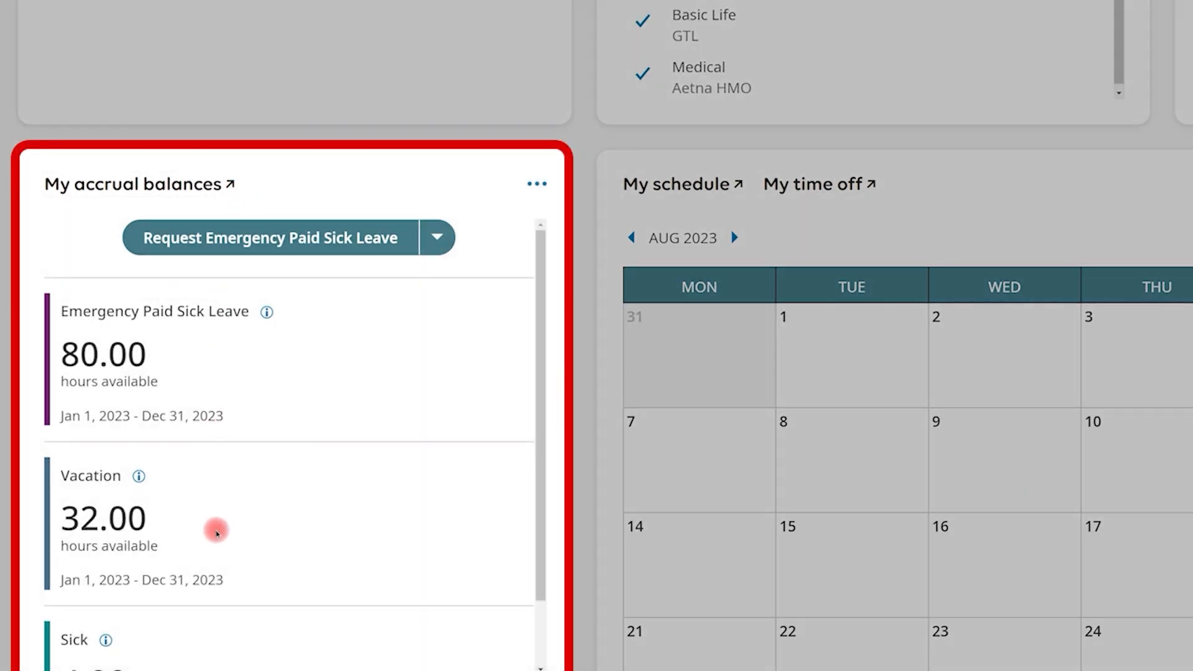
{"action": "scroll", "coordinate": [216, 532], "scroll_direction": "down", "scroll_amount": 2}
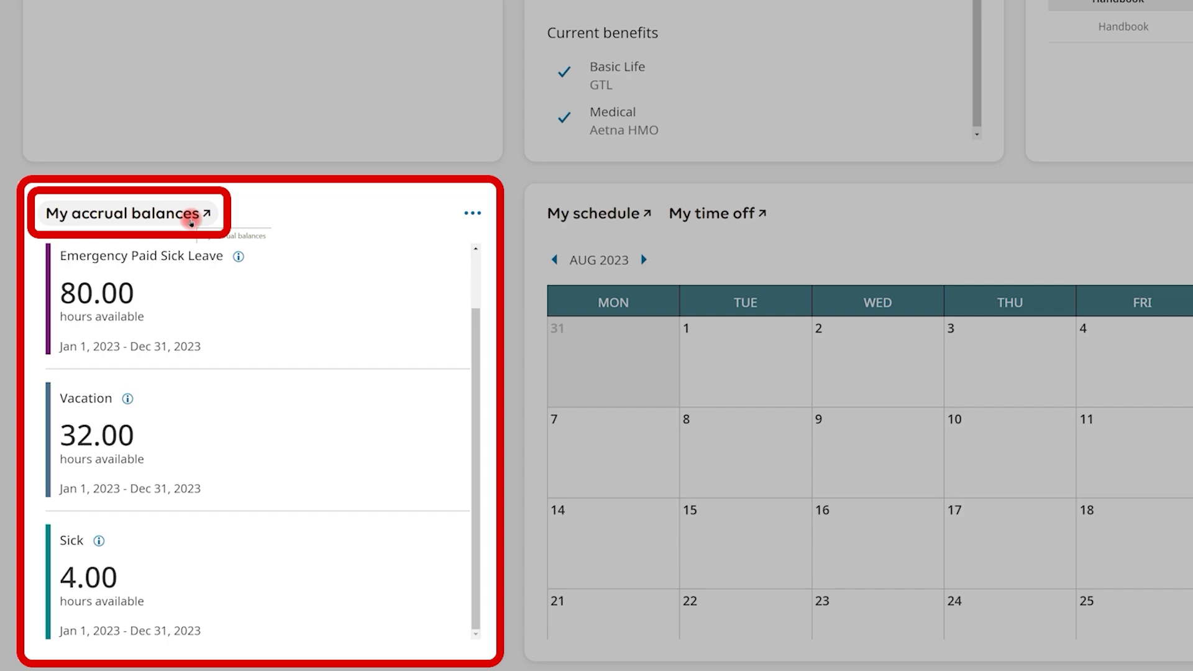
{"action": "left_click", "coordinate": [192, 222]}
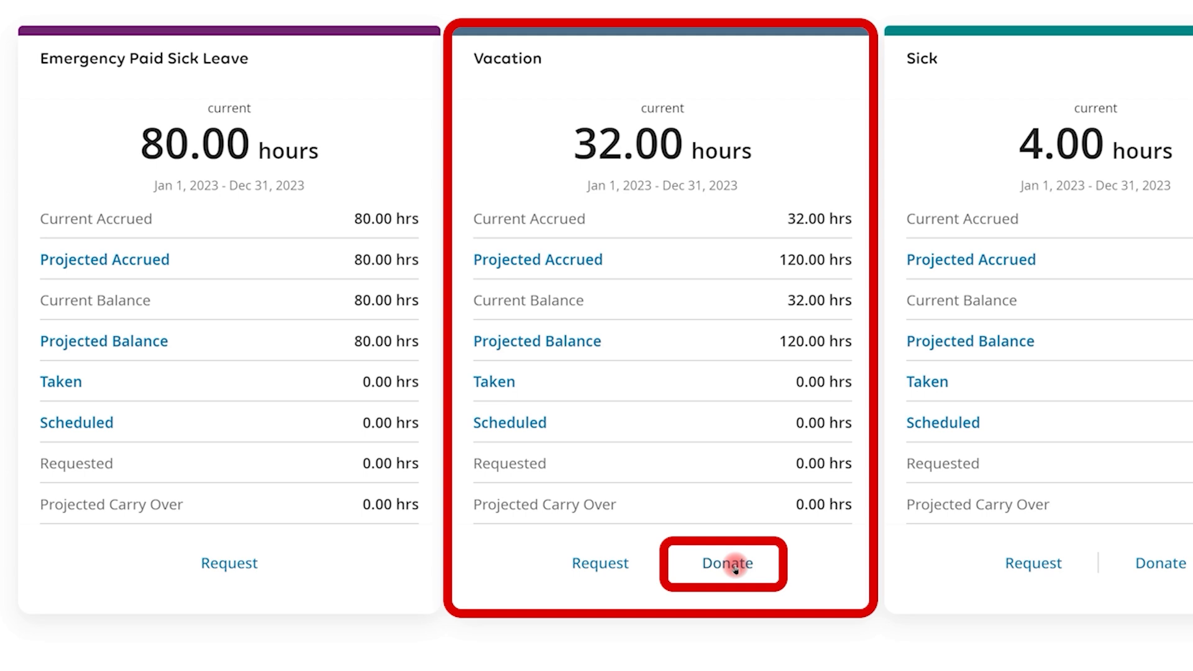
- Begin a Vacation time off request, select Aug 25 in the calendar, and expand that day's 08:00 am - 04:00 pm slot details
{"action": "left_click", "coordinate": [613, 566]}
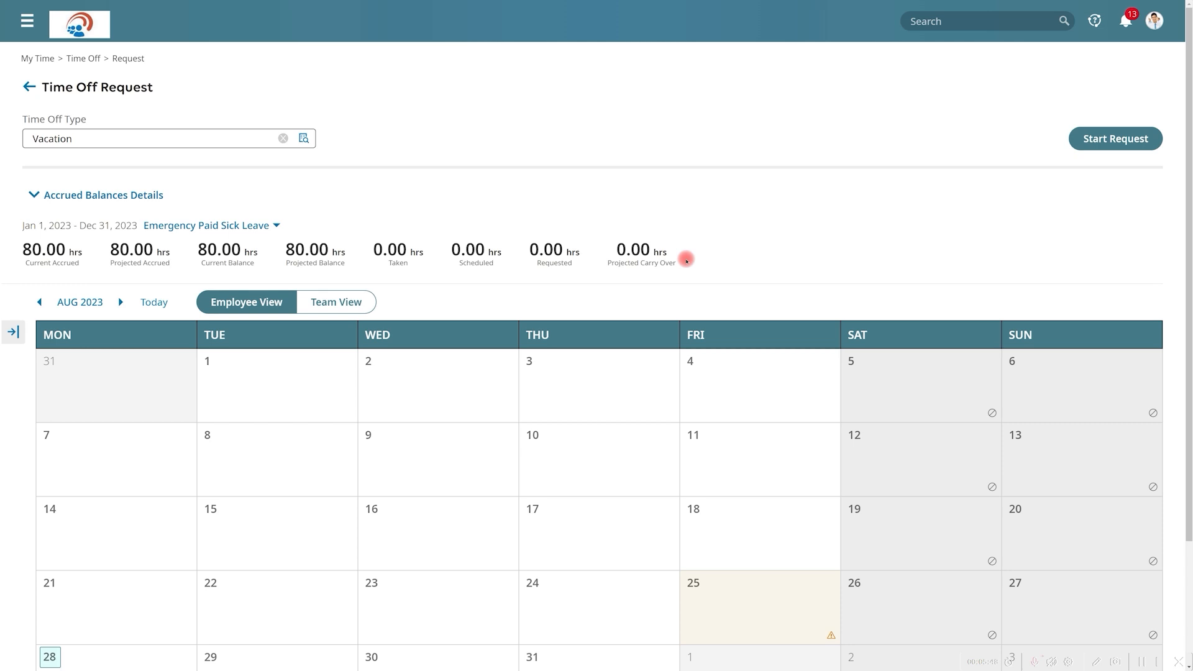
{"action": "scroll", "coordinate": [685, 261], "scroll_direction": "down", "scroll_amount": 2}
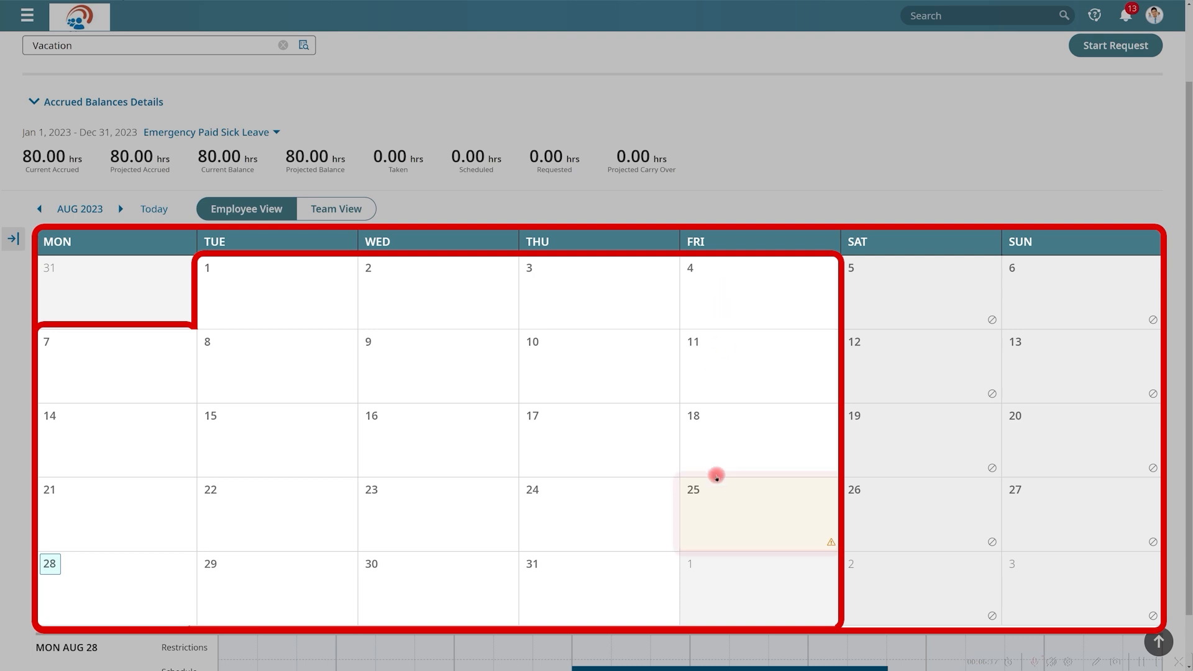
{"action": "left_click", "coordinate": [719, 517]}
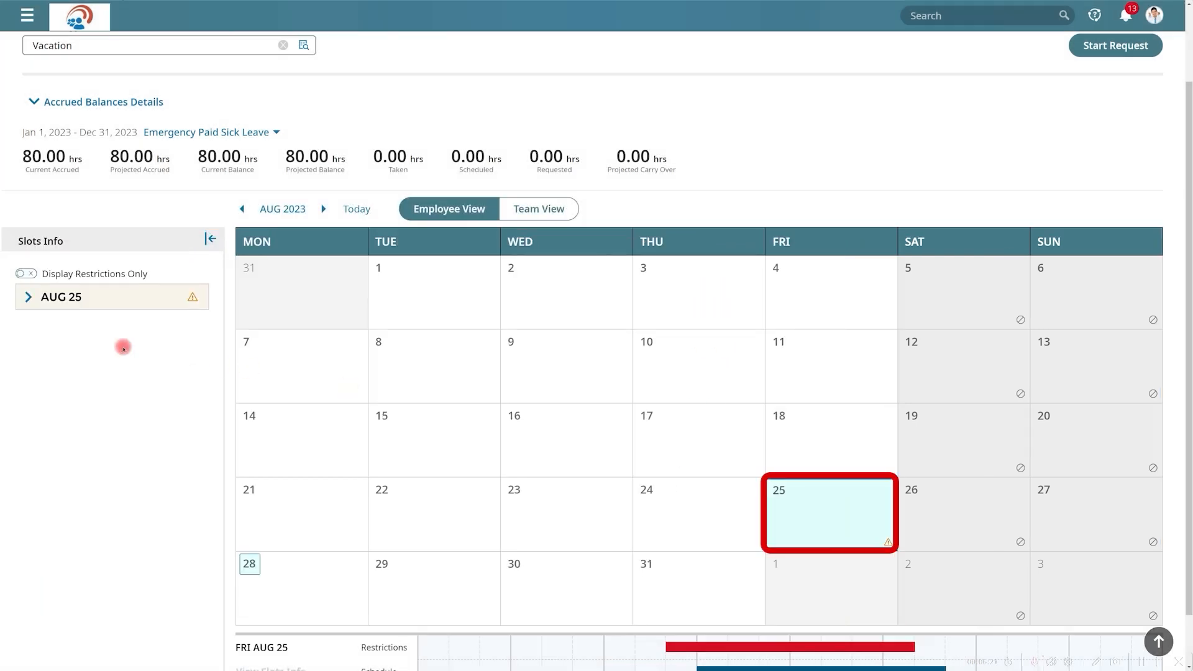
{"action": "left_click", "coordinate": [29, 297]}
{"action": "left_click", "coordinate": [25, 346]}
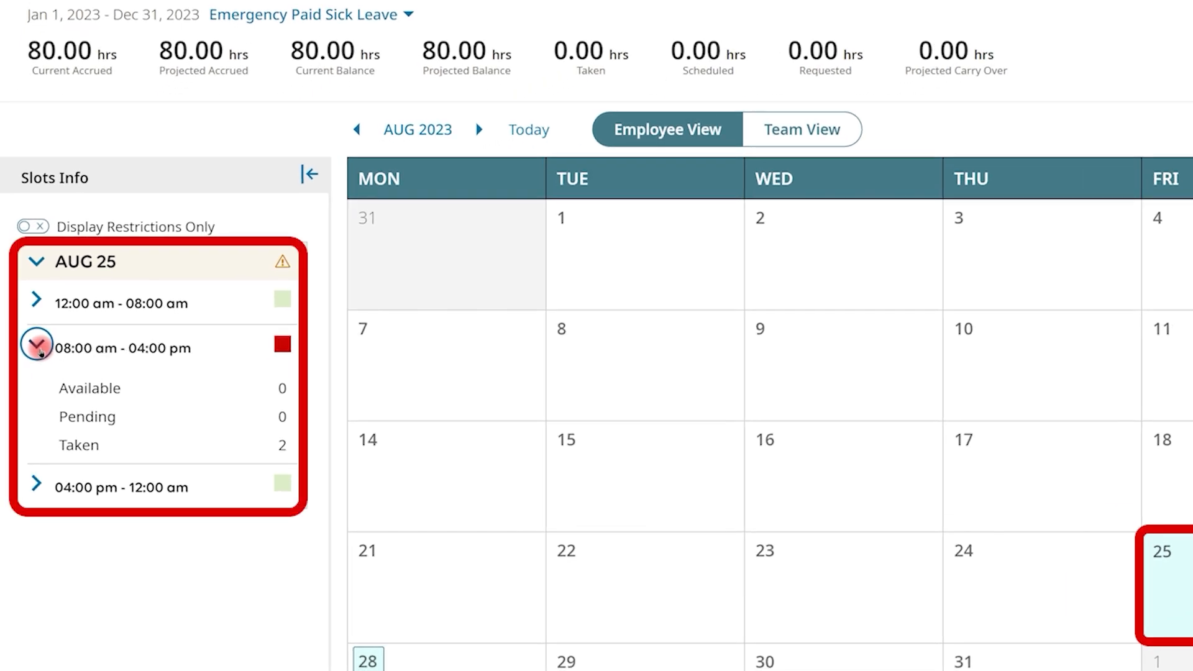
- From the team view, submit a Full Day Vacation request for 08/25/2023, overriding the slot restriction
{"action": "left_click", "coordinate": [770, 137]}
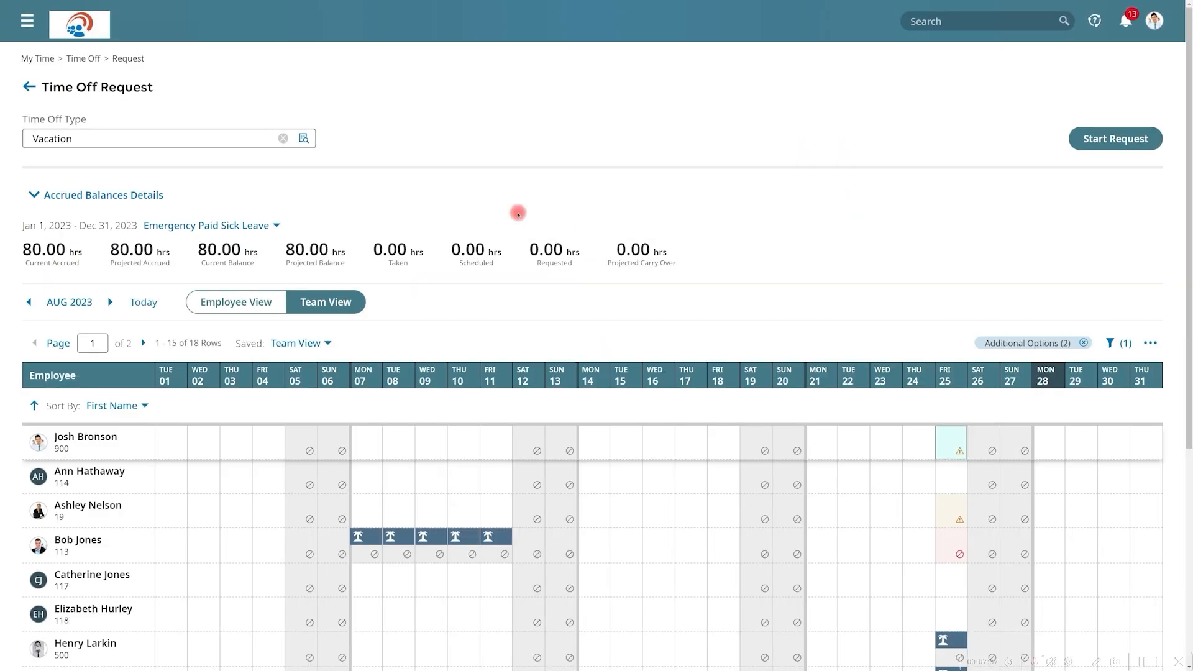
{"action": "scroll", "coordinate": [961, 516], "scroll_direction": "down", "scroll_amount": 5}
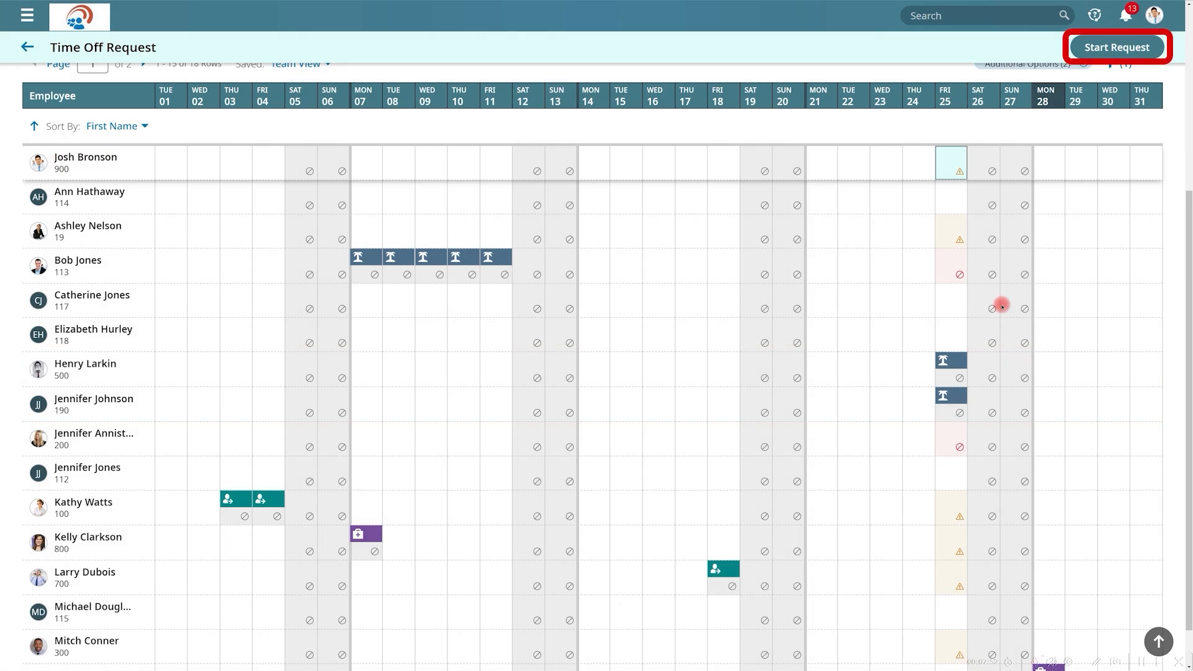
{"action": "left_click", "coordinate": [1101, 50]}
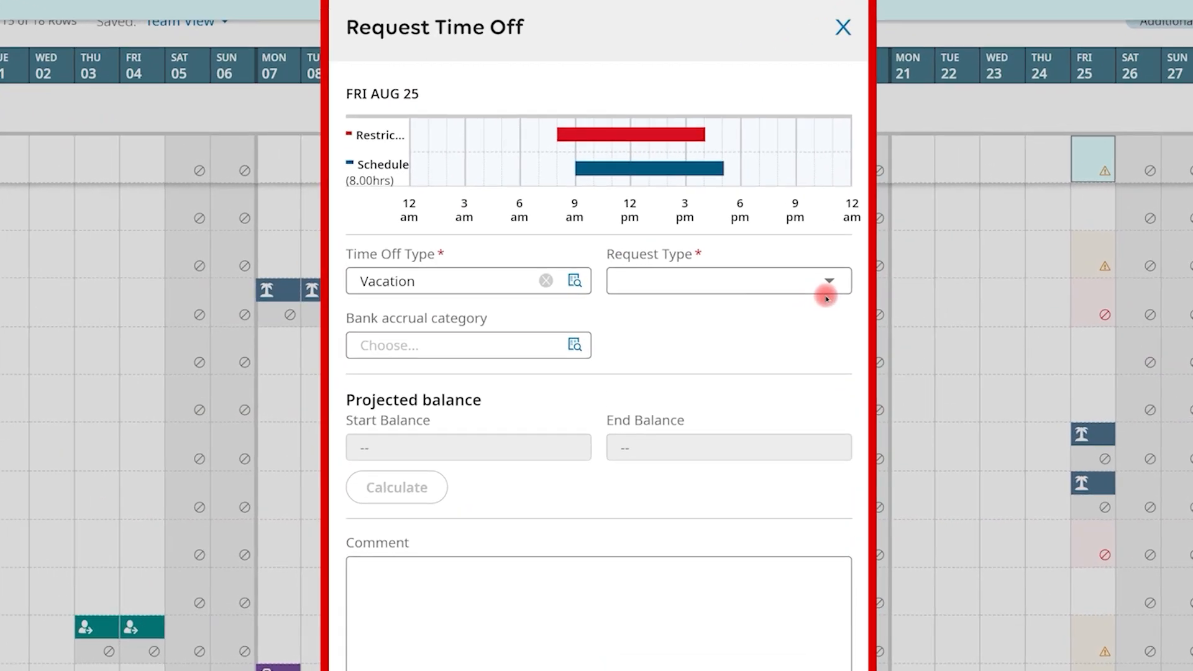
{"action": "left_click", "coordinate": [845, 298]}
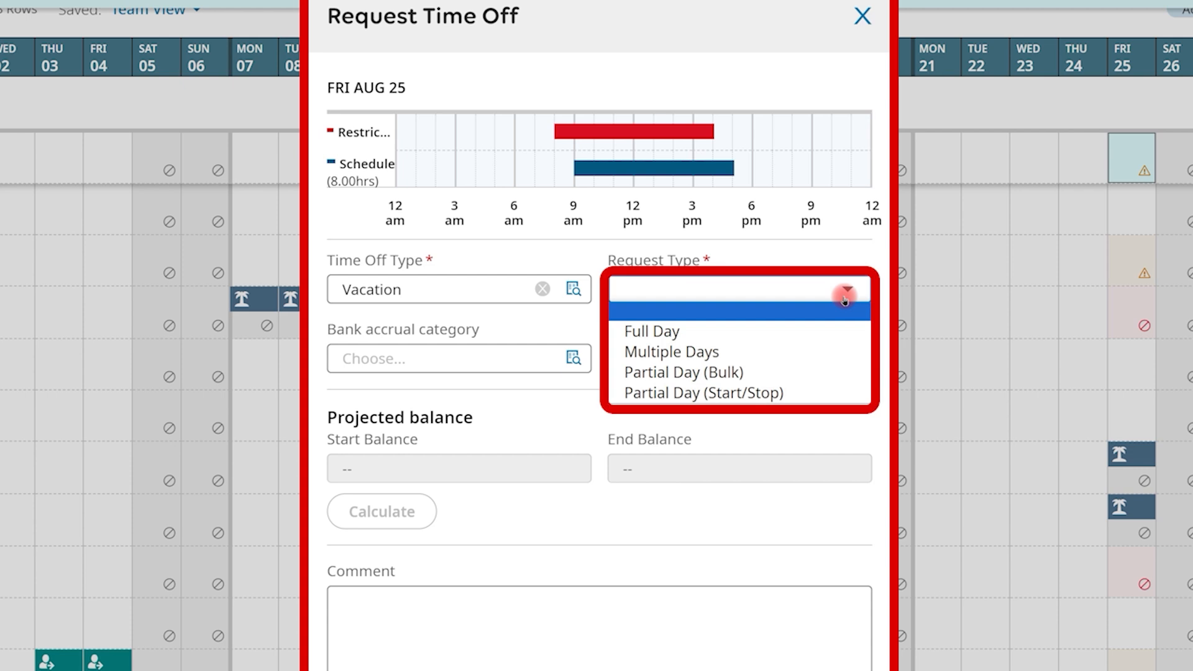
{"action": "left_click", "coordinate": [849, 335]}
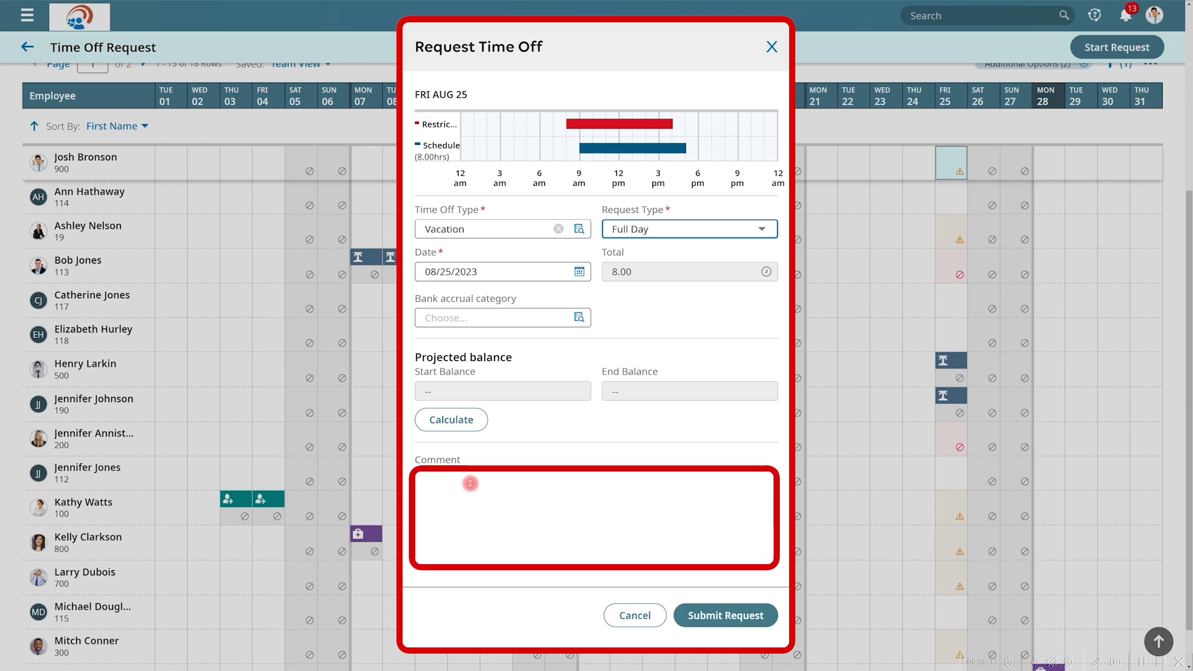
{"action": "left_click", "coordinate": [726, 615]}
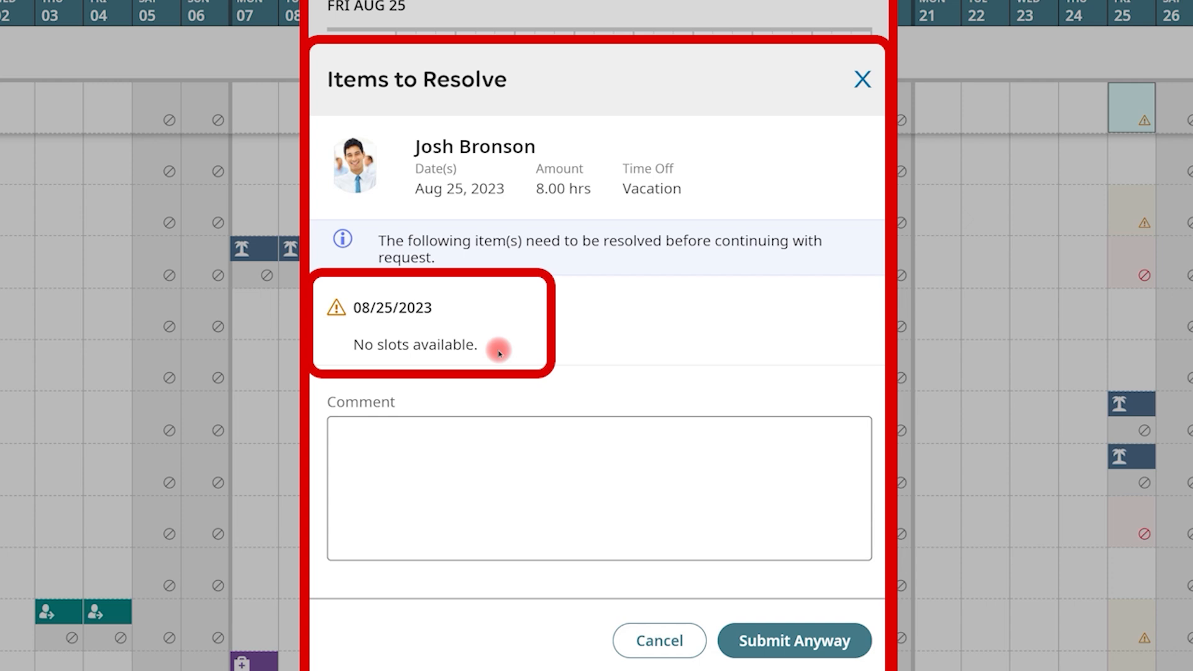
{"action": "left_click", "coordinate": [770, 640]}
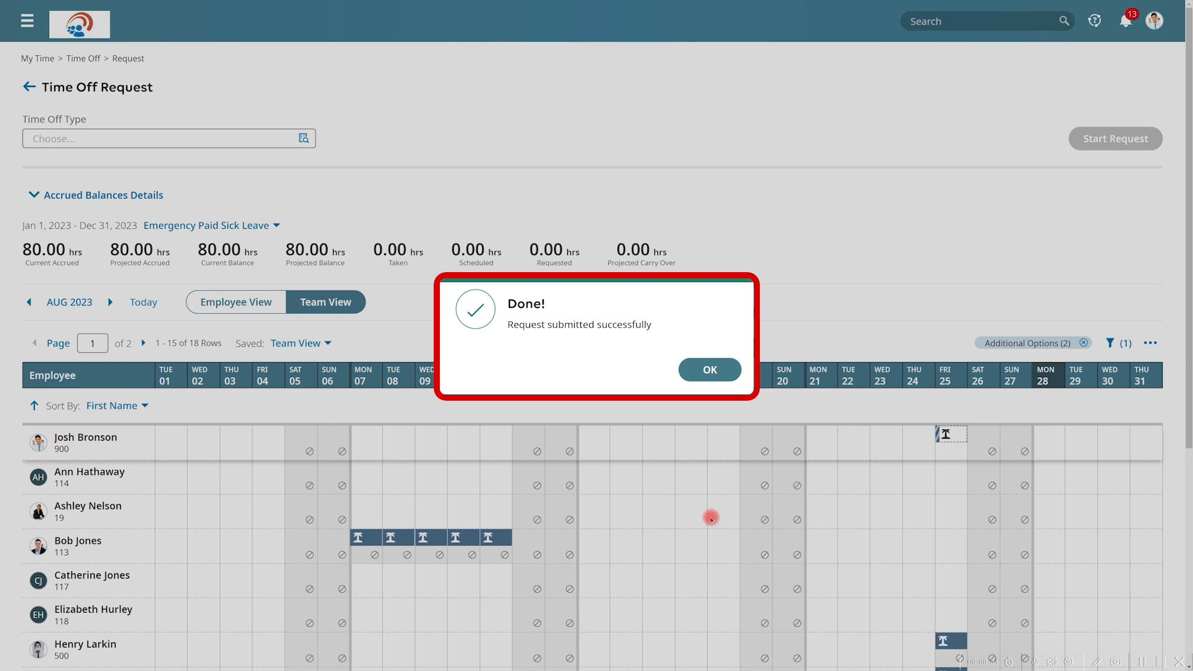
{"action": "left_click", "coordinate": [719, 371]}
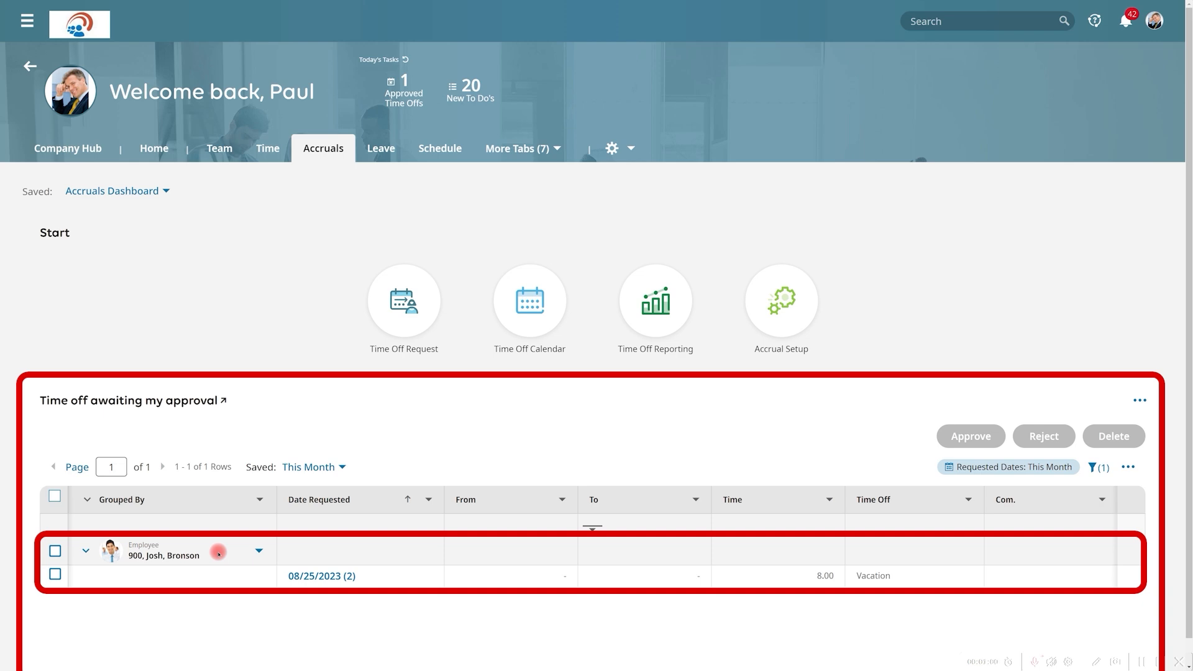
- From the manager's Accruals Dashboard, open the time off calendar by month
{"action": "left_click", "coordinate": [525, 331]}
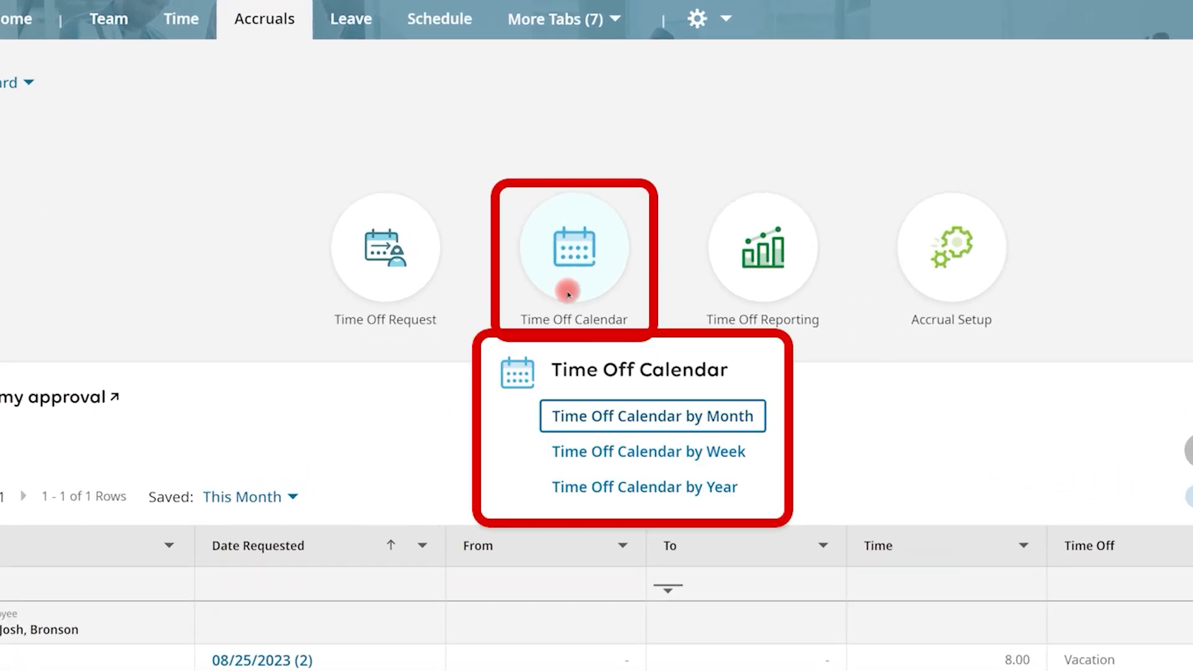
{"action": "left_click", "coordinate": [567, 413]}
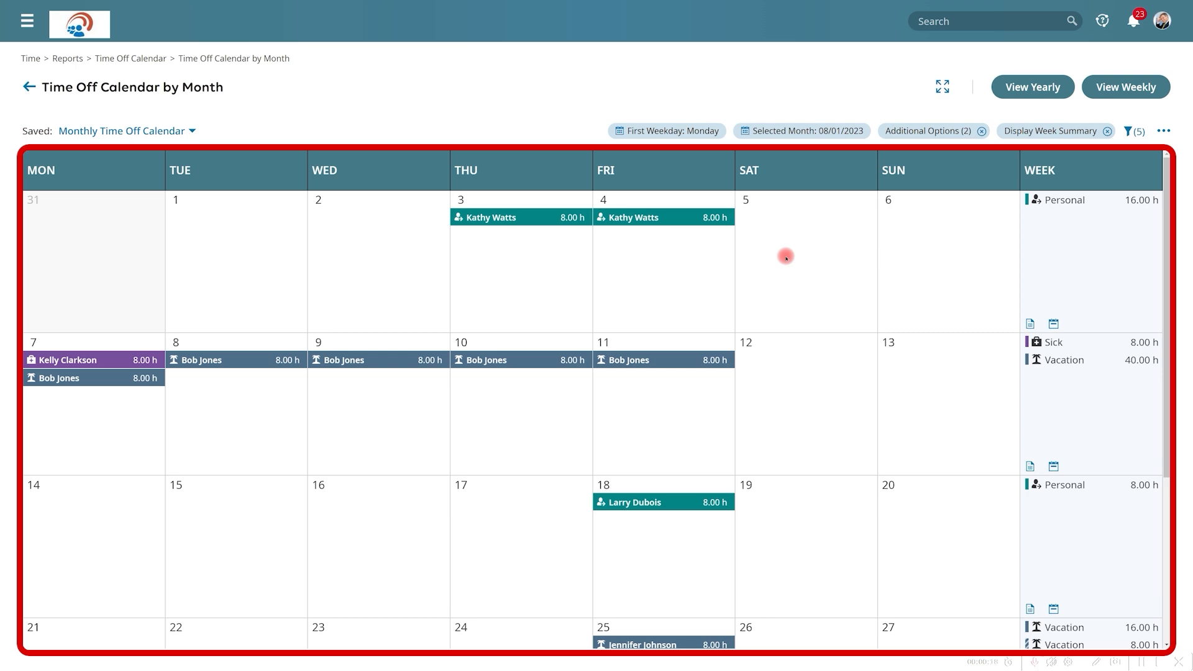
- Approve the pending 8-hour Vacation request on Aug 25 in the monthly time off calendar, overriding the slot restriction
{"action": "scroll", "coordinate": [786, 257], "scroll_direction": "down", "scroll_amount": 3}
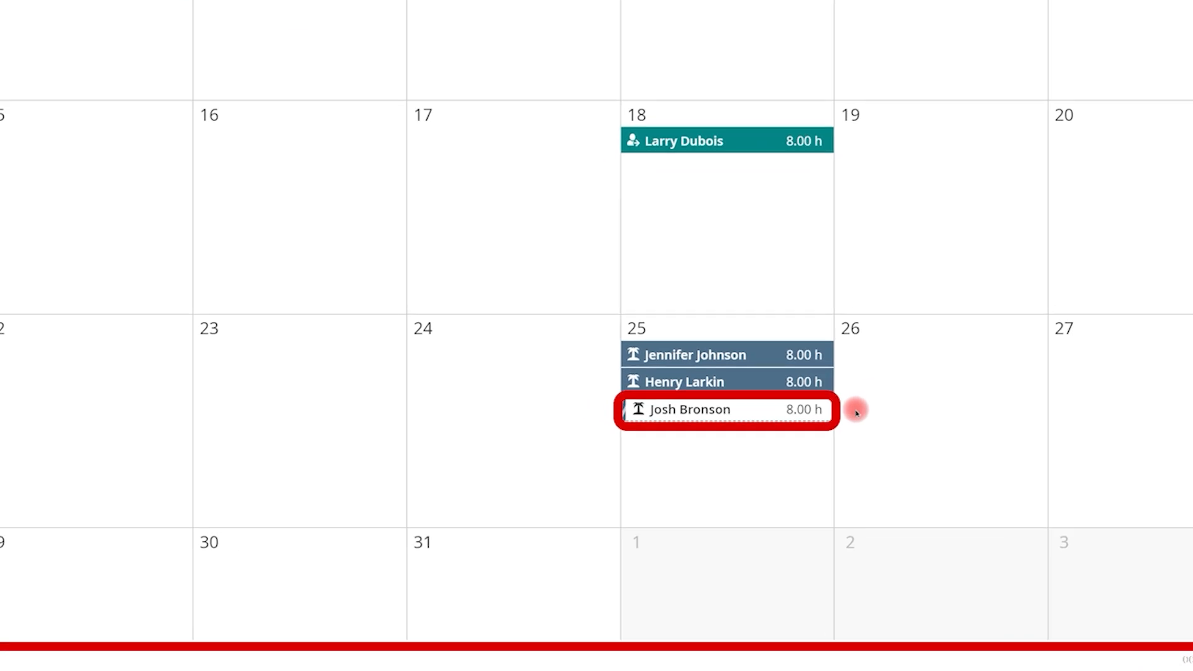
{"action": "left_click", "coordinate": [792, 416]}
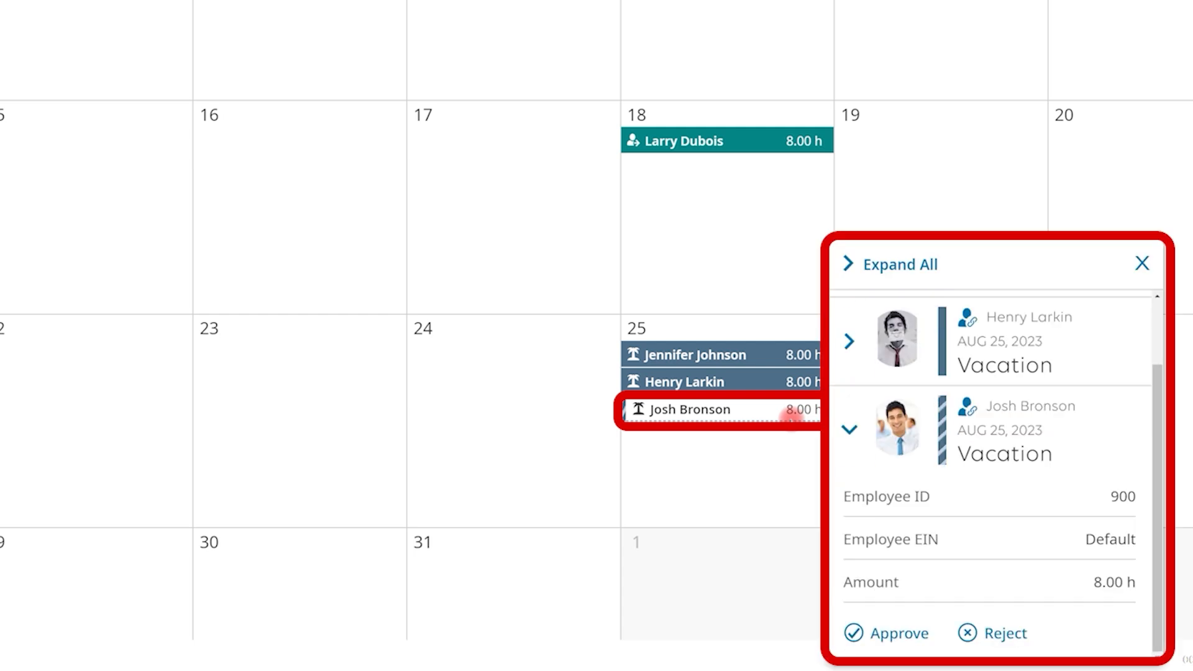
{"action": "left_click", "coordinate": [889, 631]}
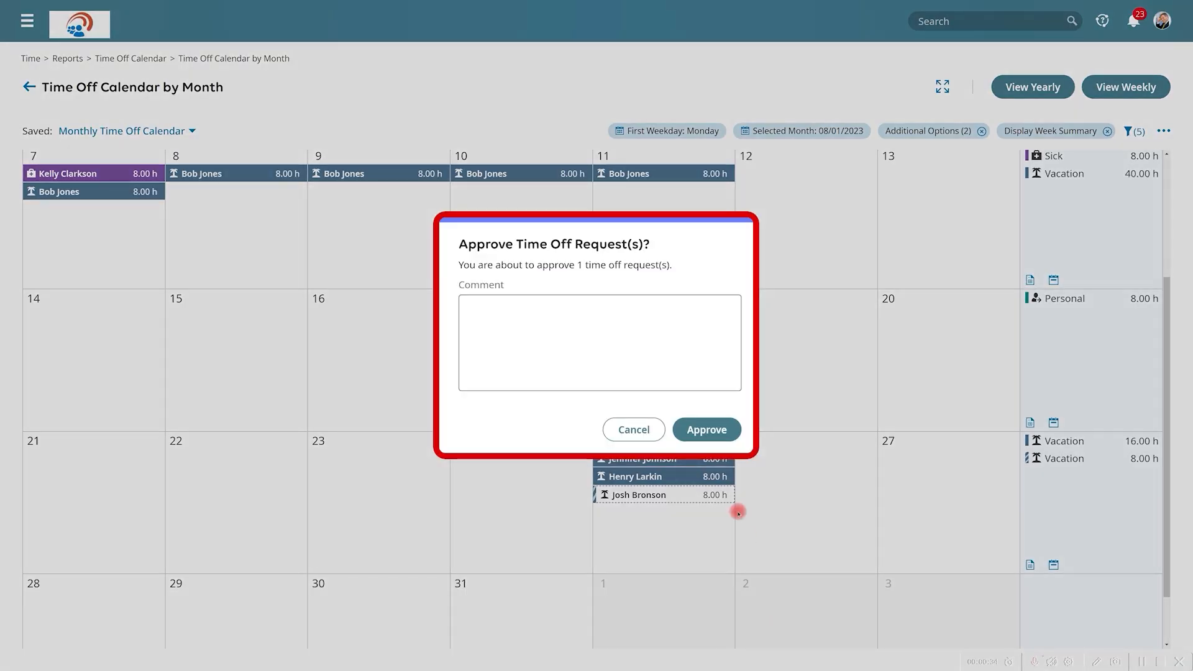
{"action": "left_click", "coordinate": [707, 428]}
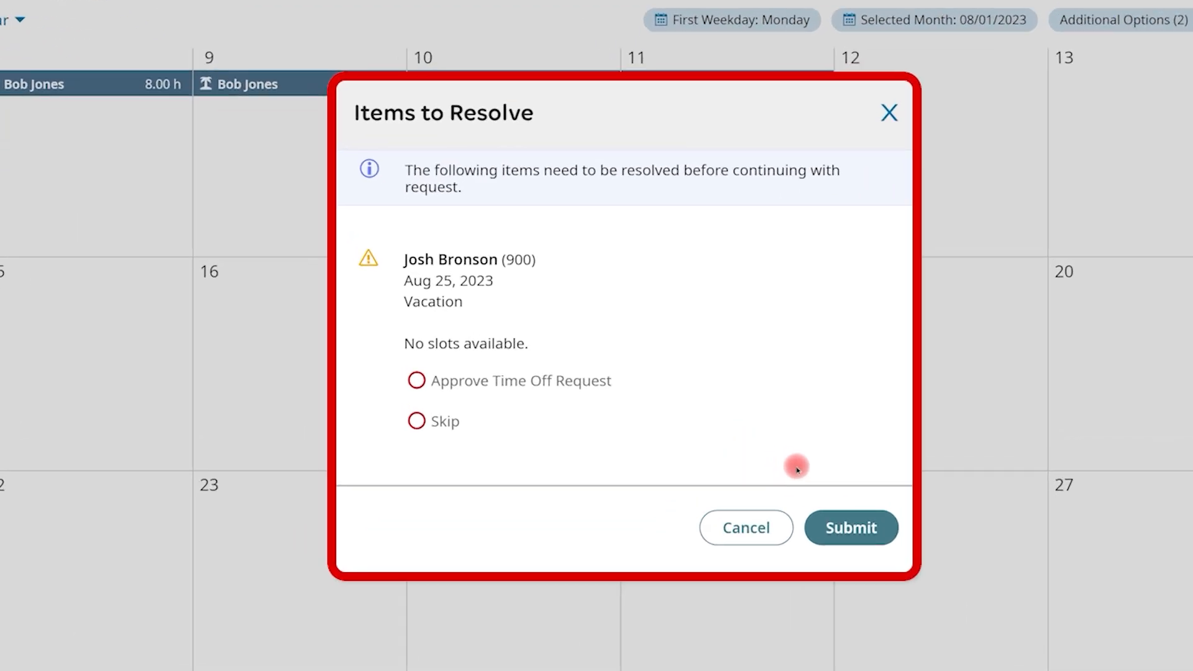
{"action": "left_click", "coordinate": [430, 379]}
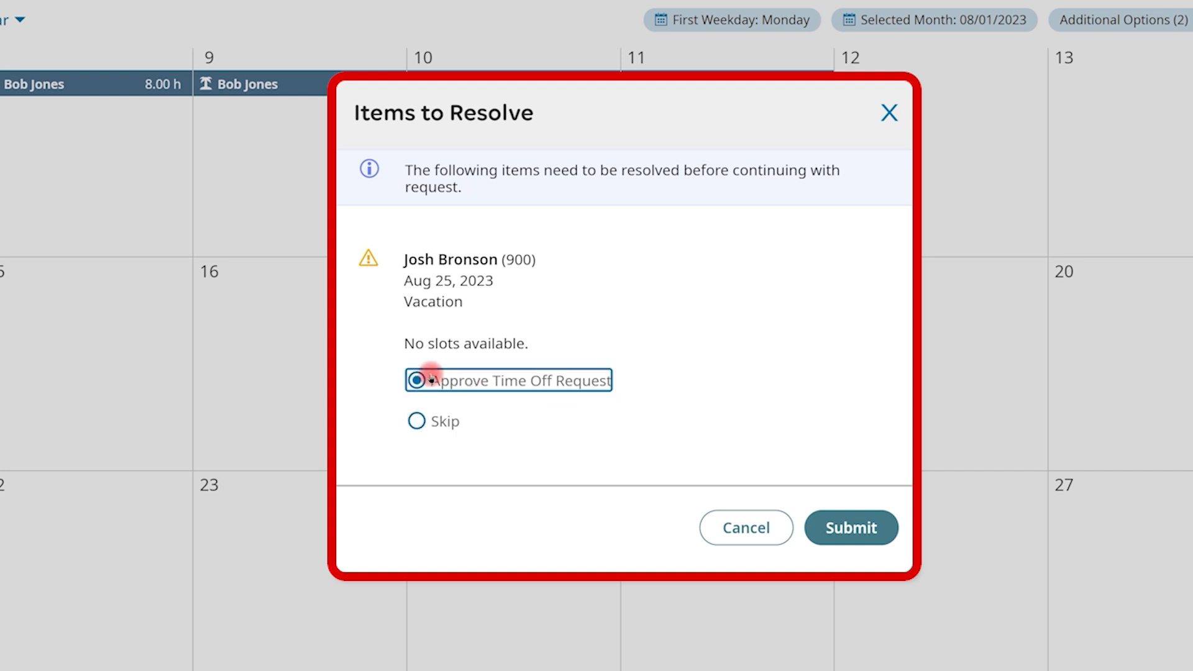
{"action": "left_click", "coordinate": [850, 528]}
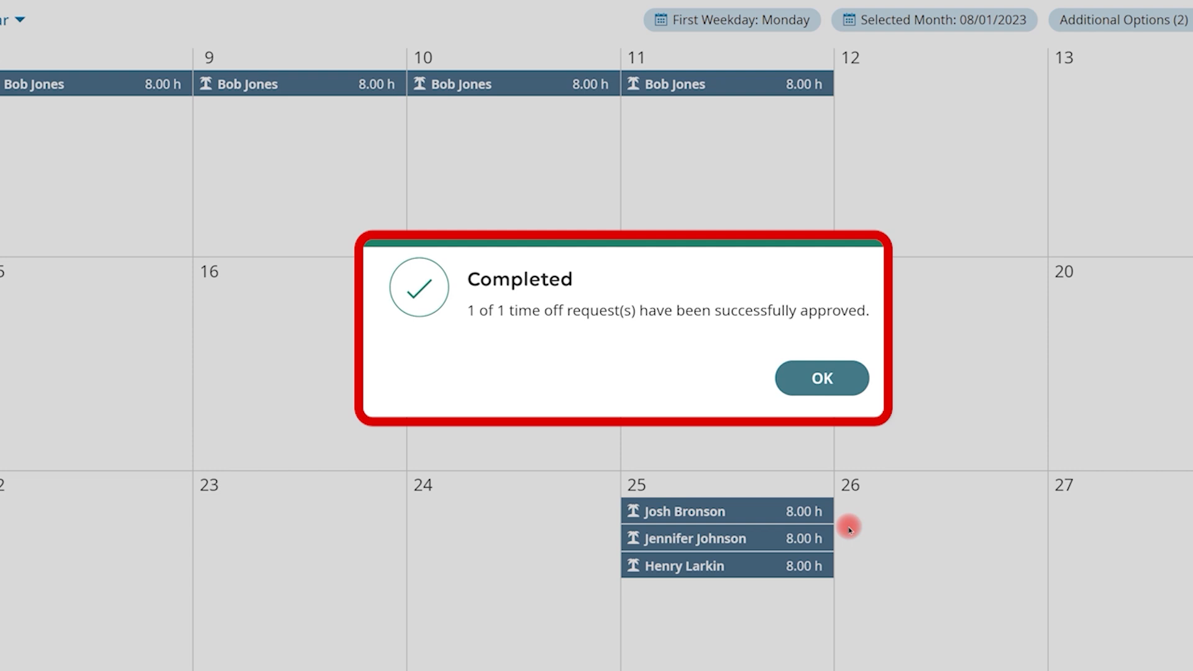
{"action": "left_click", "coordinate": [845, 377]}
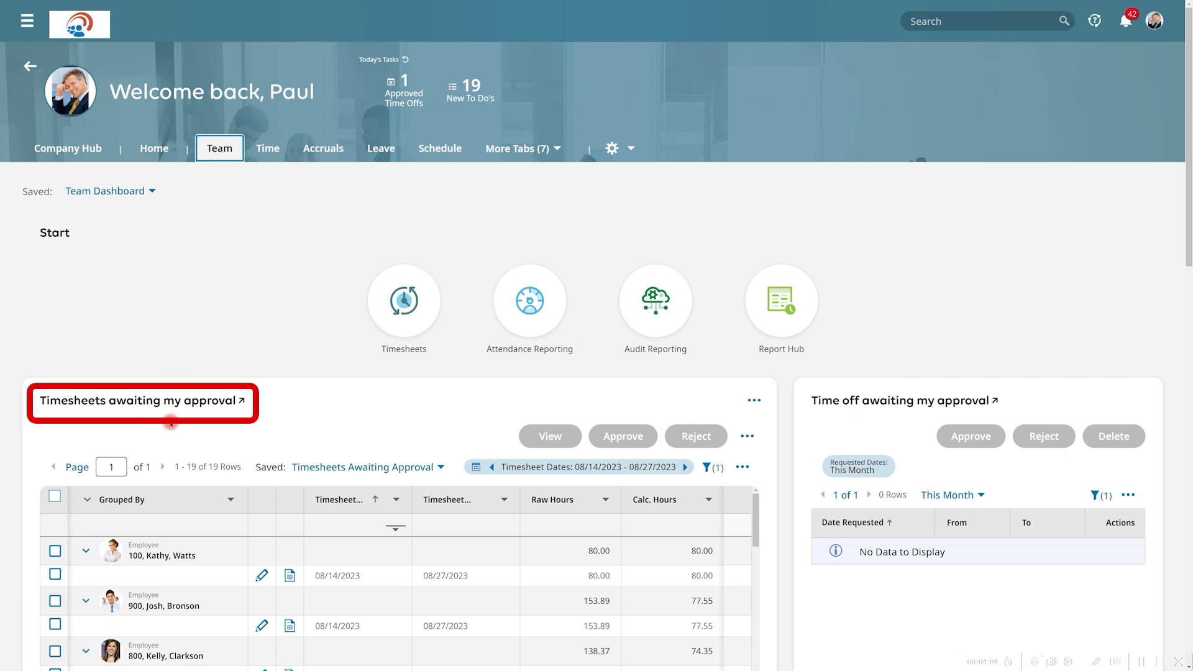
- Approve all timesheets awaiting approval for 08/14/2023 - 08/27/2023, skipping the one with an incomplete 08/14/2023 time entry
{"action": "scroll", "coordinate": [170, 423], "scroll_direction": "down", "scroll_amount": 2}
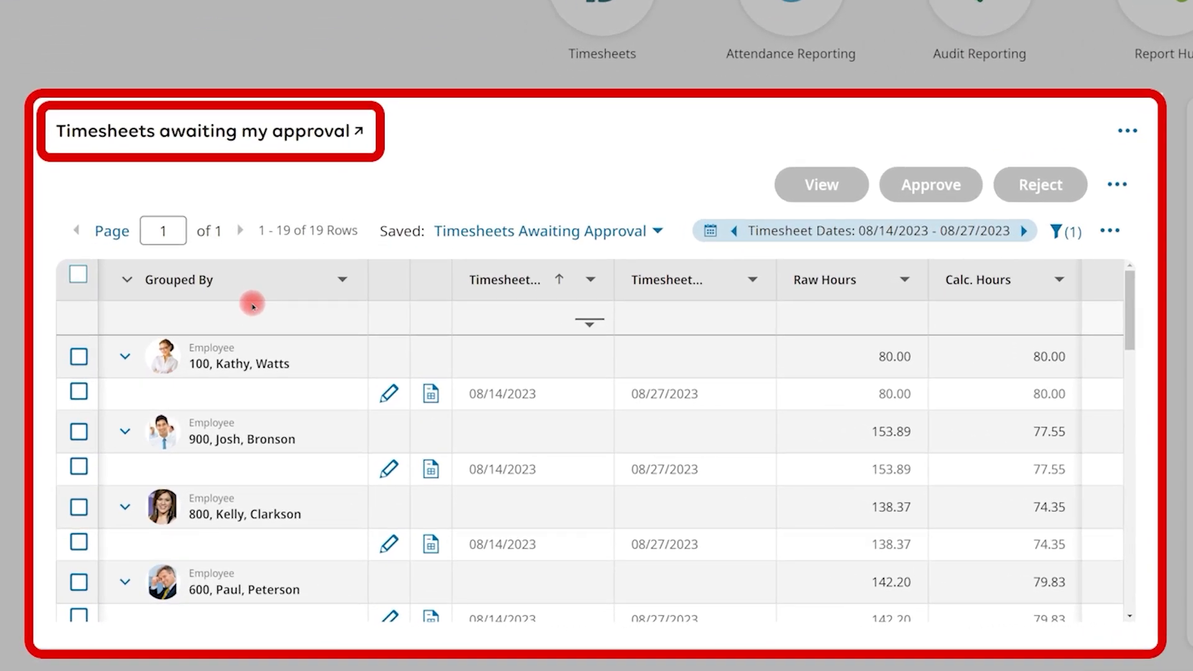
{"action": "scroll", "coordinate": [189, 399], "scroll_direction": "down", "scroll_amount": 1}
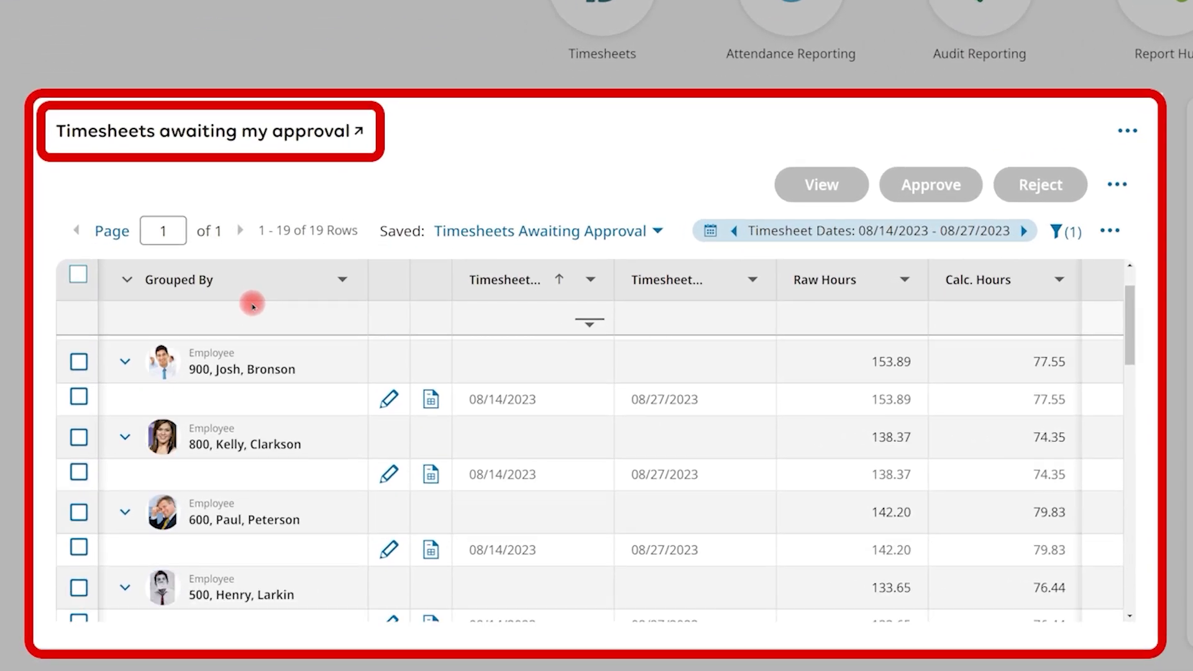
{"action": "scroll", "coordinate": [253, 307], "scroll_direction": "up", "scroll_amount": 1}
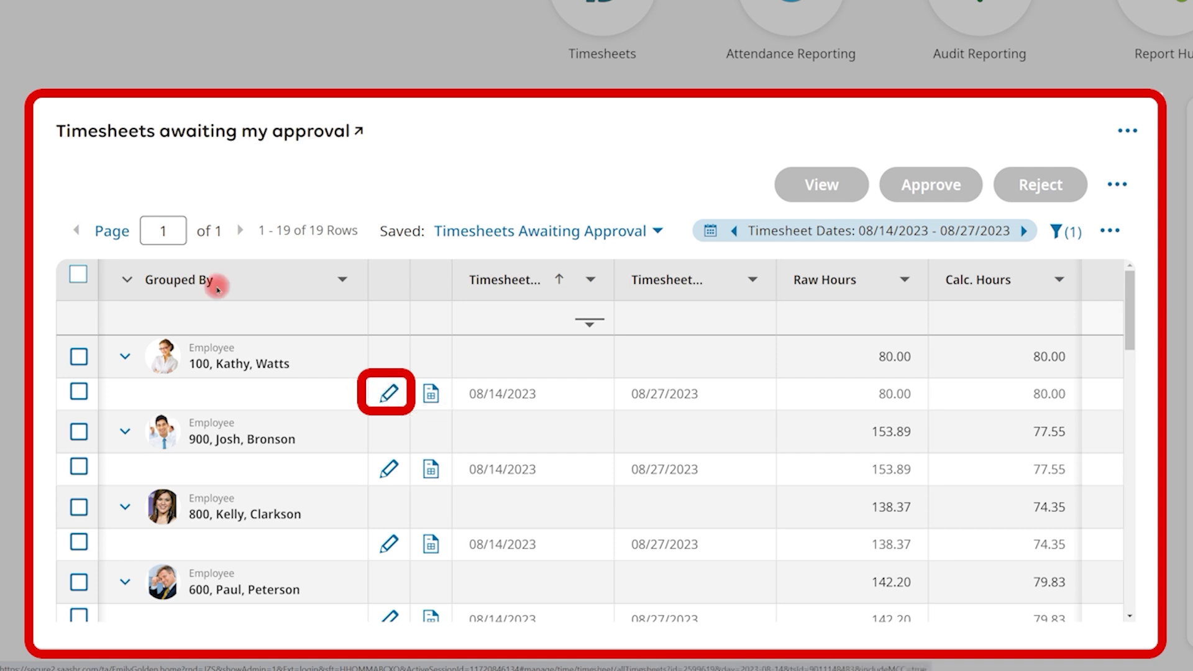
{"action": "left_click", "coordinate": [79, 274]}
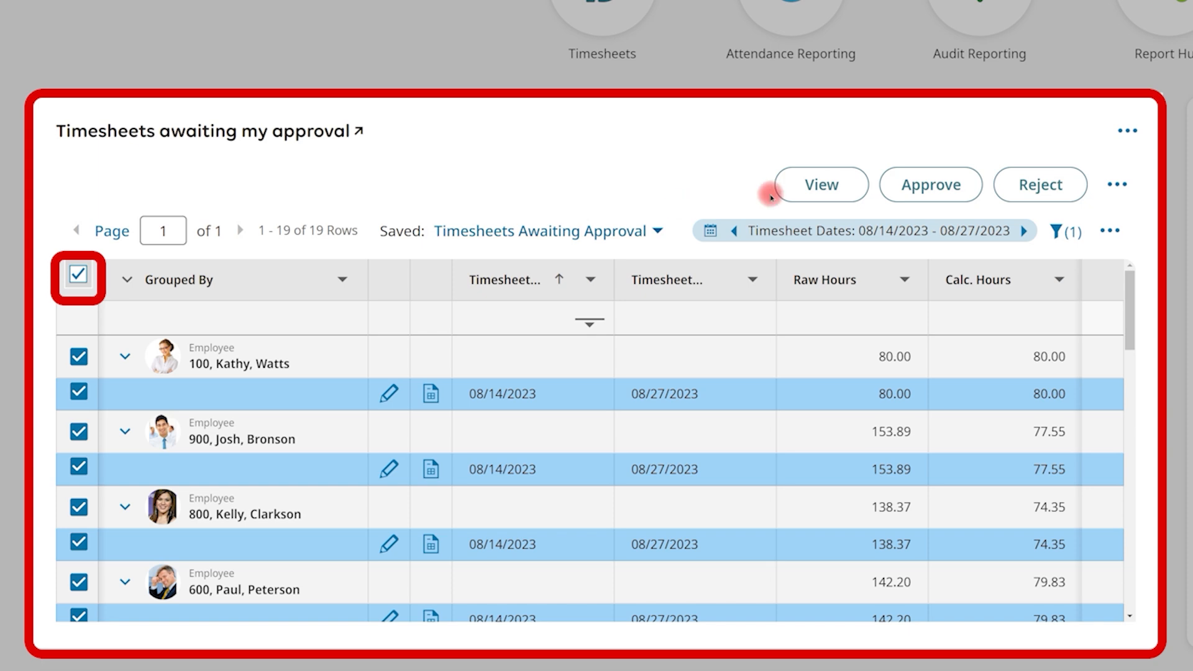
{"action": "left_click", "coordinate": [930, 184]}
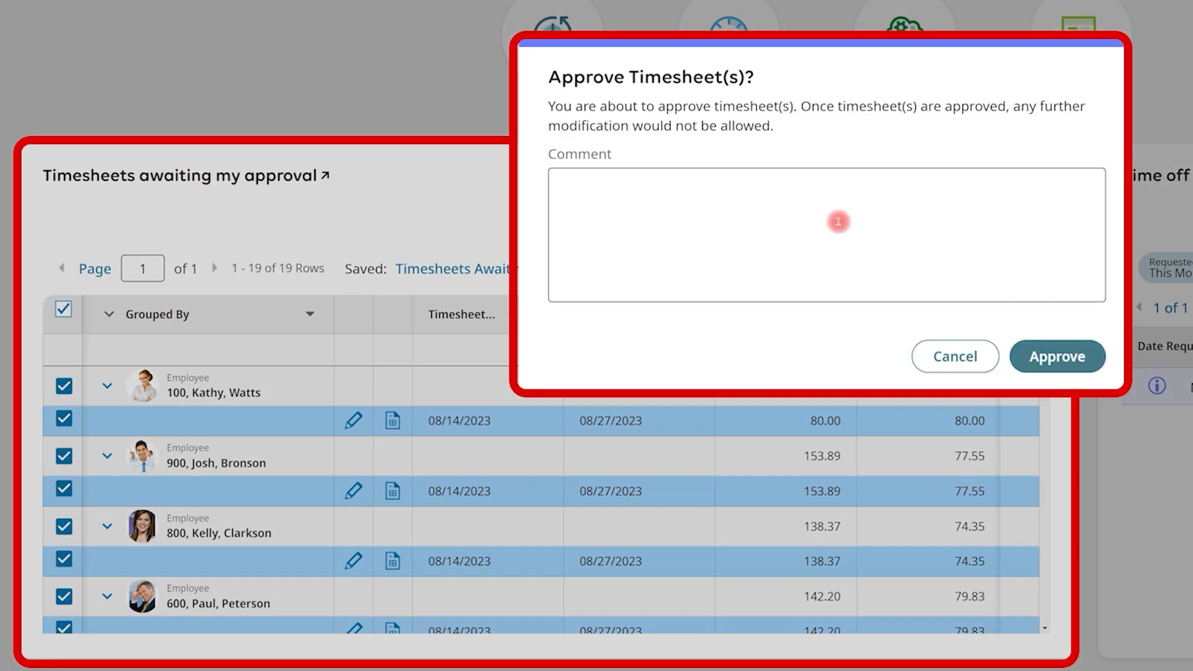
{"action": "left_click", "coordinate": [1078, 353]}
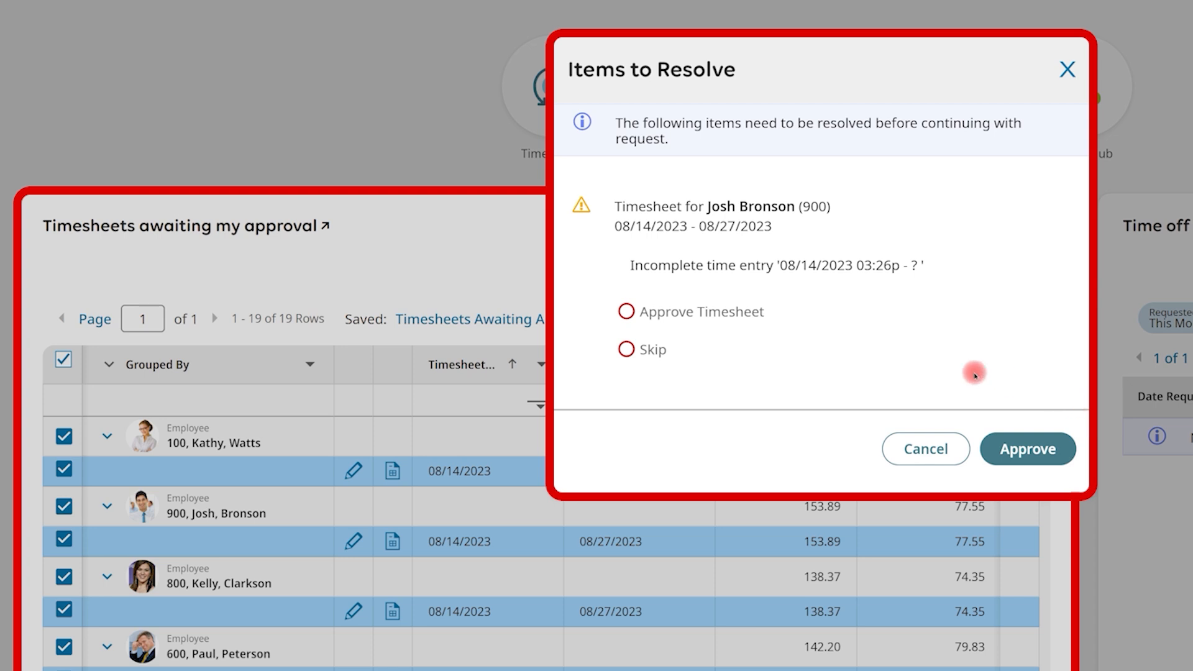
{"action": "left_click", "coordinate": [624, 351]}
{"action": "left_click", "coordinate": [1019, 448]}
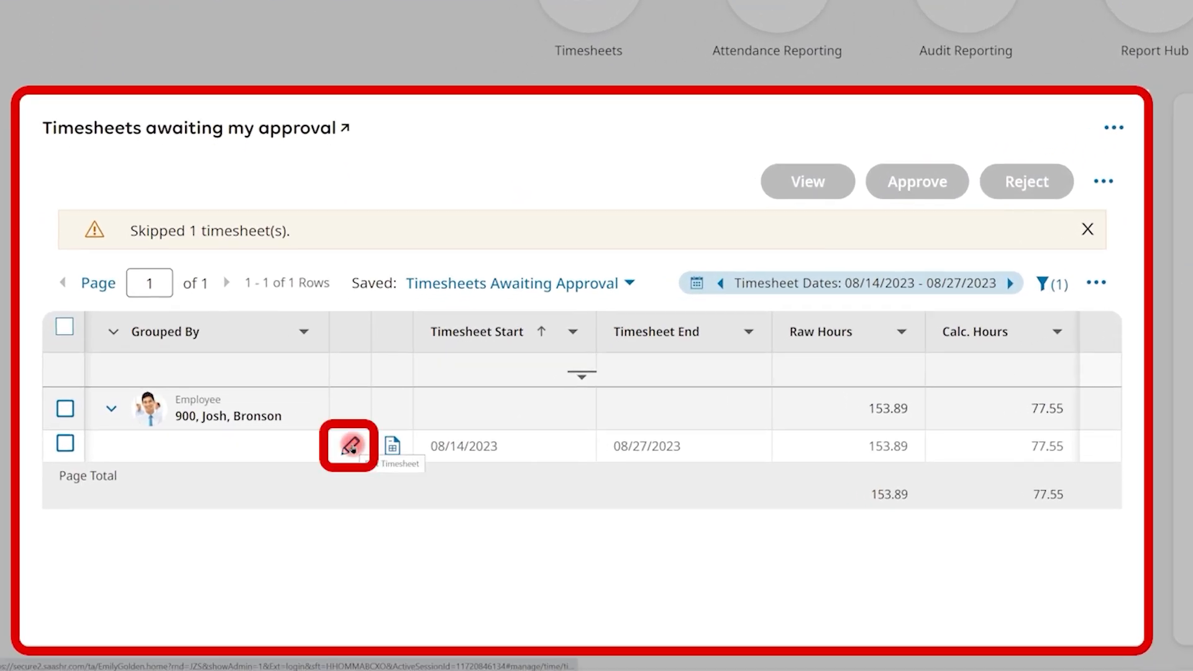
- Open the skipped timesheet for editing, set the missing end time on MON Aug 14 to 05:00 pm, and save it
{"action": "left_click", "coordinate": [350, 446]}
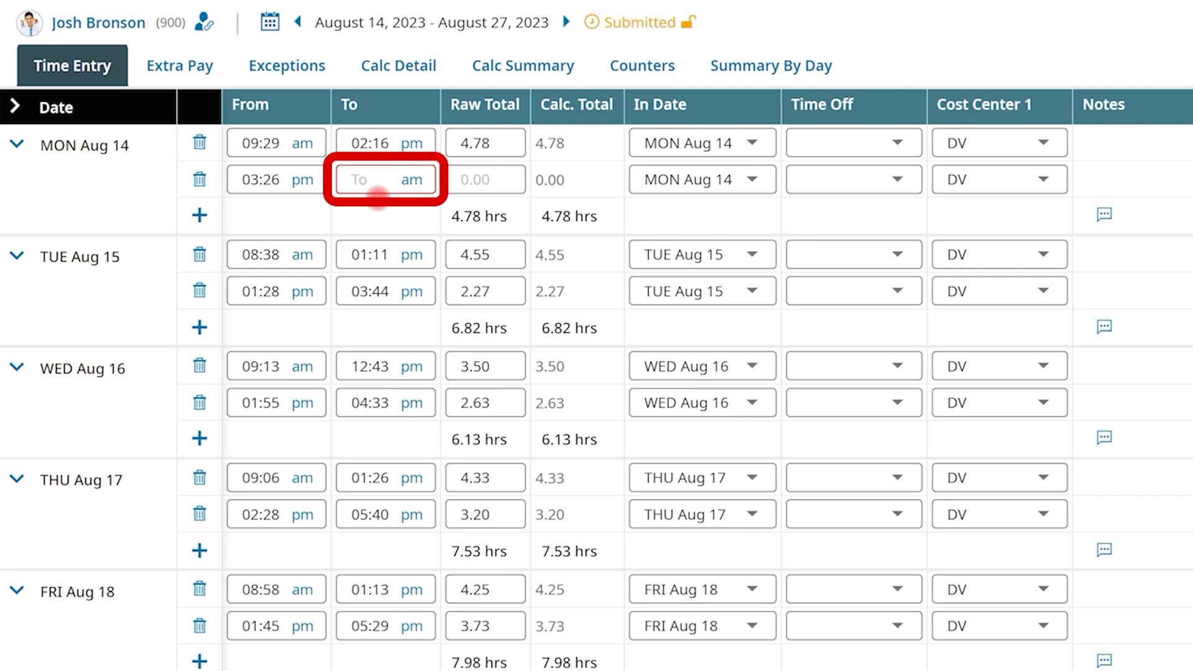
{"action": "left_click", "coordinate": [378, 183]}
{"action": "type", "text": "5"}
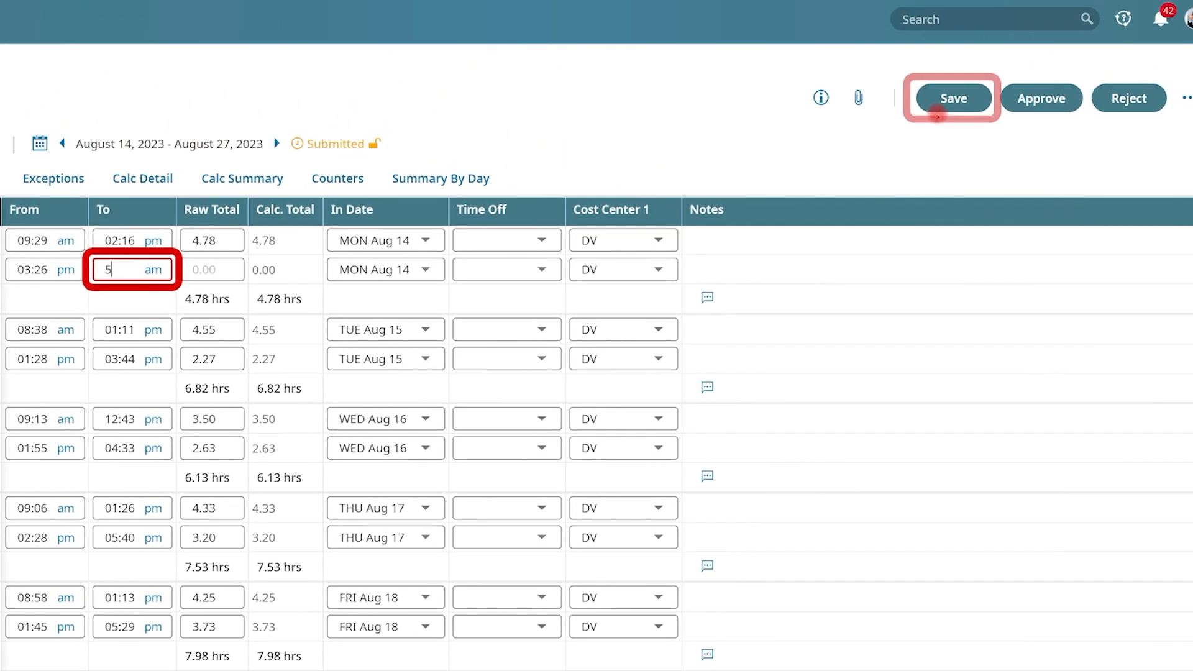
{"action": "left_click", "coordinate": [1115, 56]}
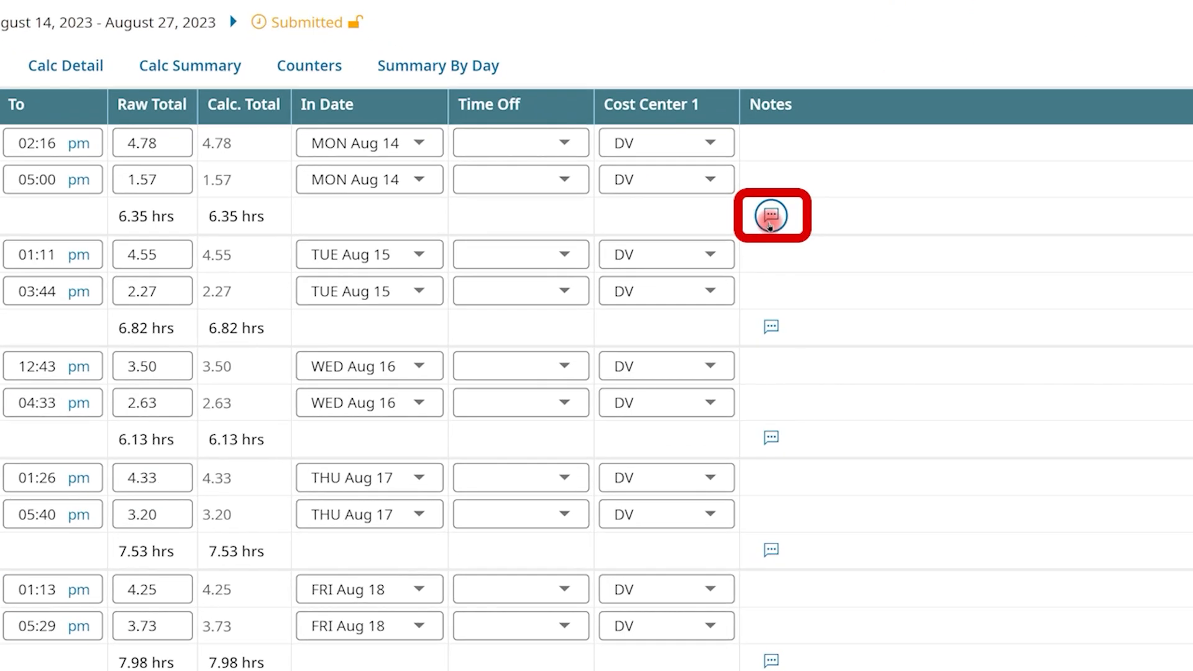
- View the Daily Notes for MON Aug 14, close them without adding a note, and approve the corrected timesheet
{"action": "left_click", "coordinate": [747, 253]}
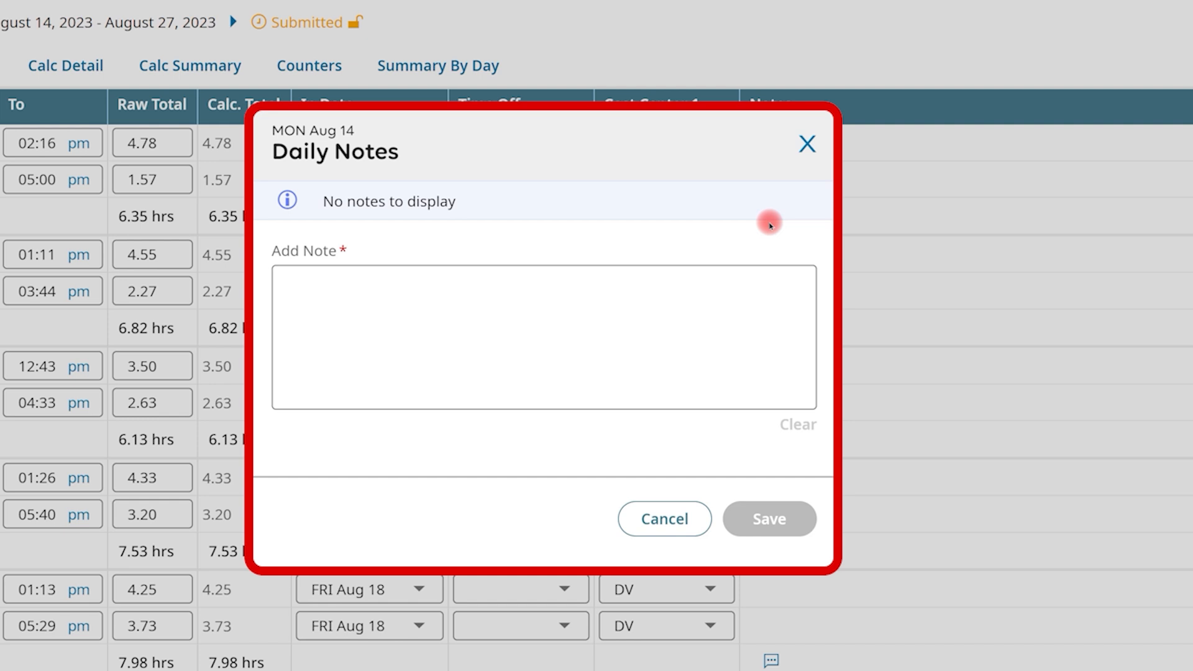
{"action": "left_click", "coordinate": [805, 145]}
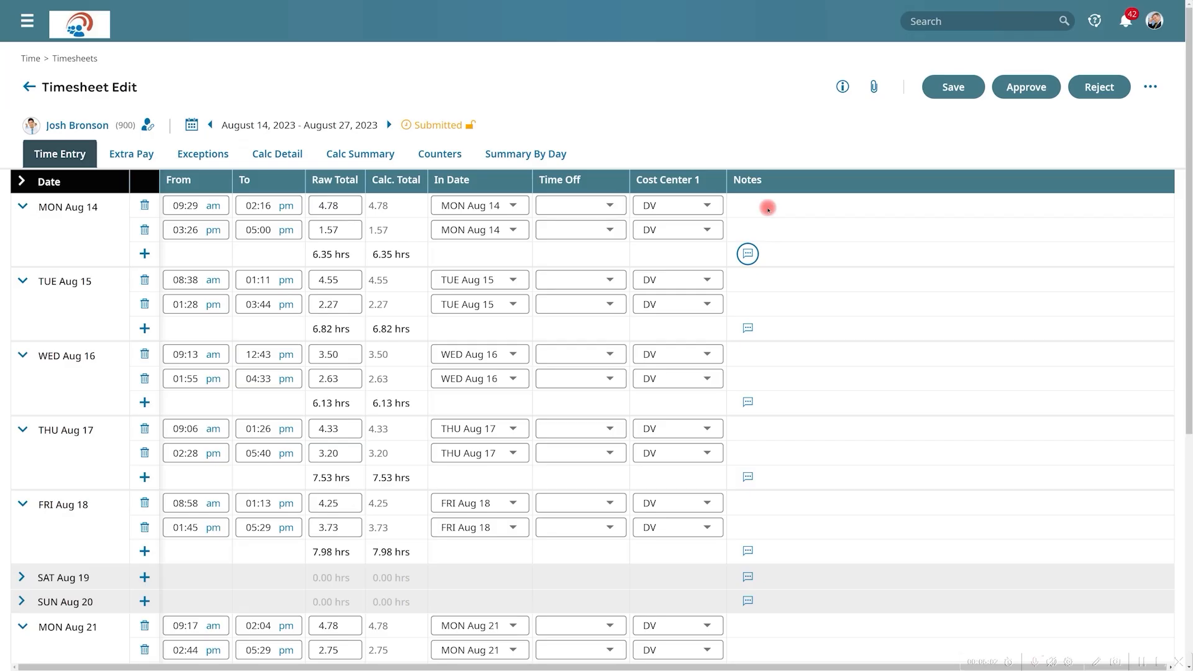
{"action": "left_click", "coordinate": [1004, 89]}
{"action": "left_click", "coordinate": [787, 435]}
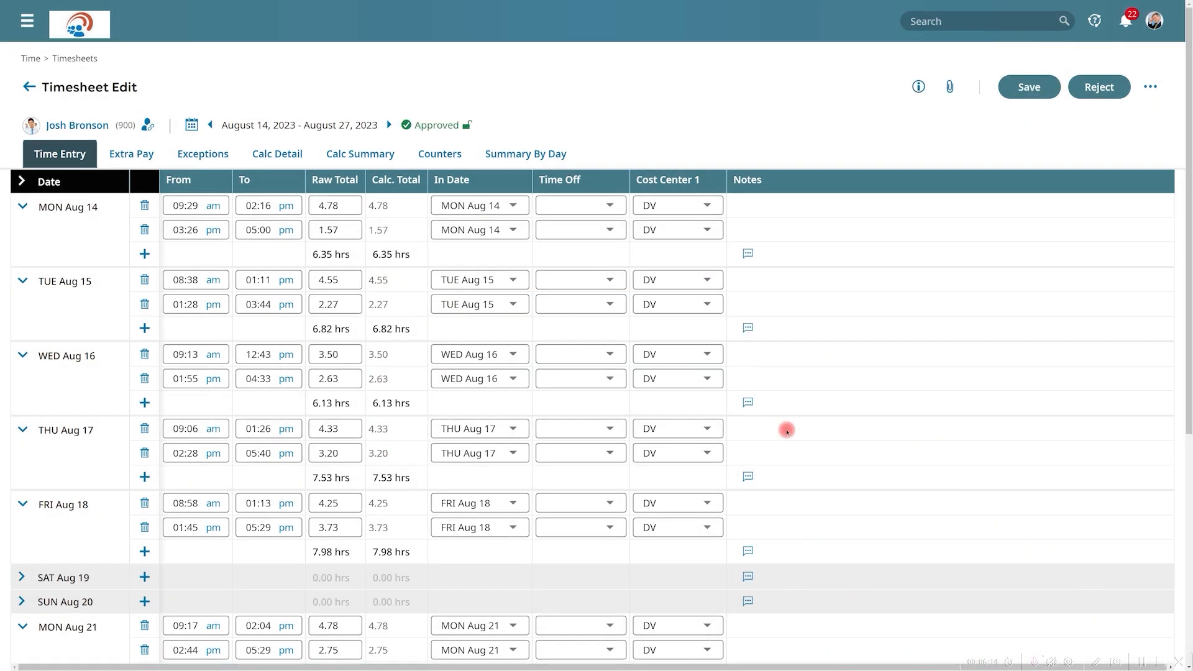
- Return to the Team Dashboard and review its Attendance Board, Missing punches, Scheduled but Absent and Exceptions widgets
{"action": "left_click", "coordinate": [90, 33]}
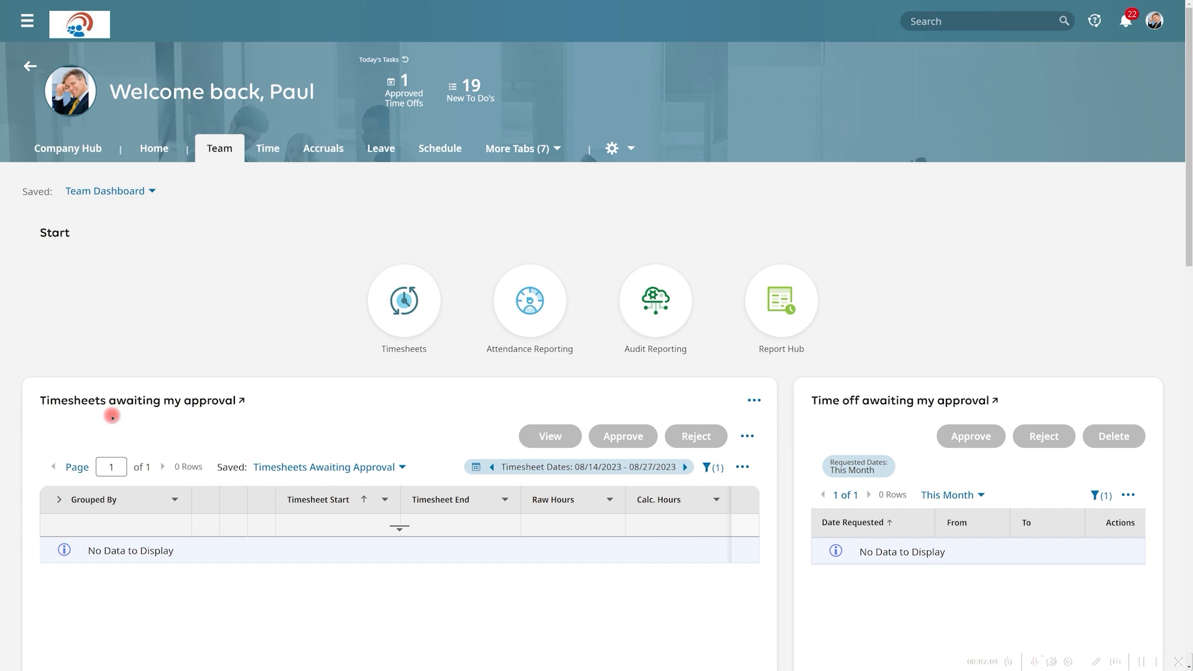
{"action": "scroll", "coordinate": [112, 416], "scroll_direction": "down", "scroll_amount": 7}
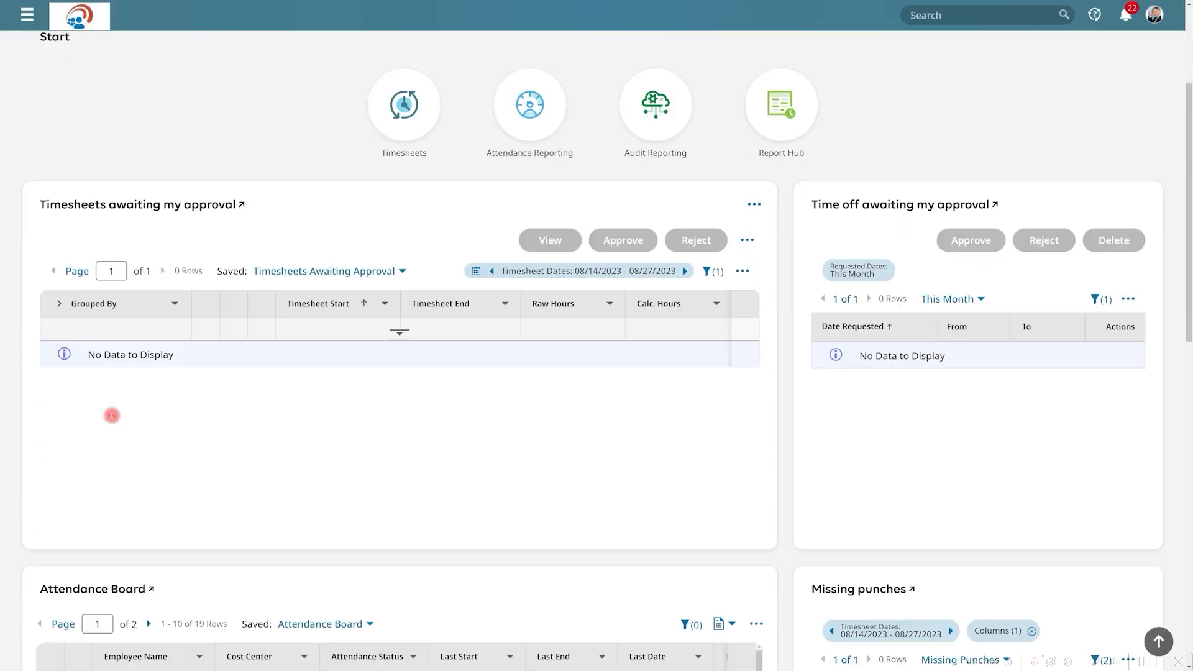
{"action": "scroll", "coordinate": [112, 415], "scroll_direction": "down", "scroll_amount": 3}
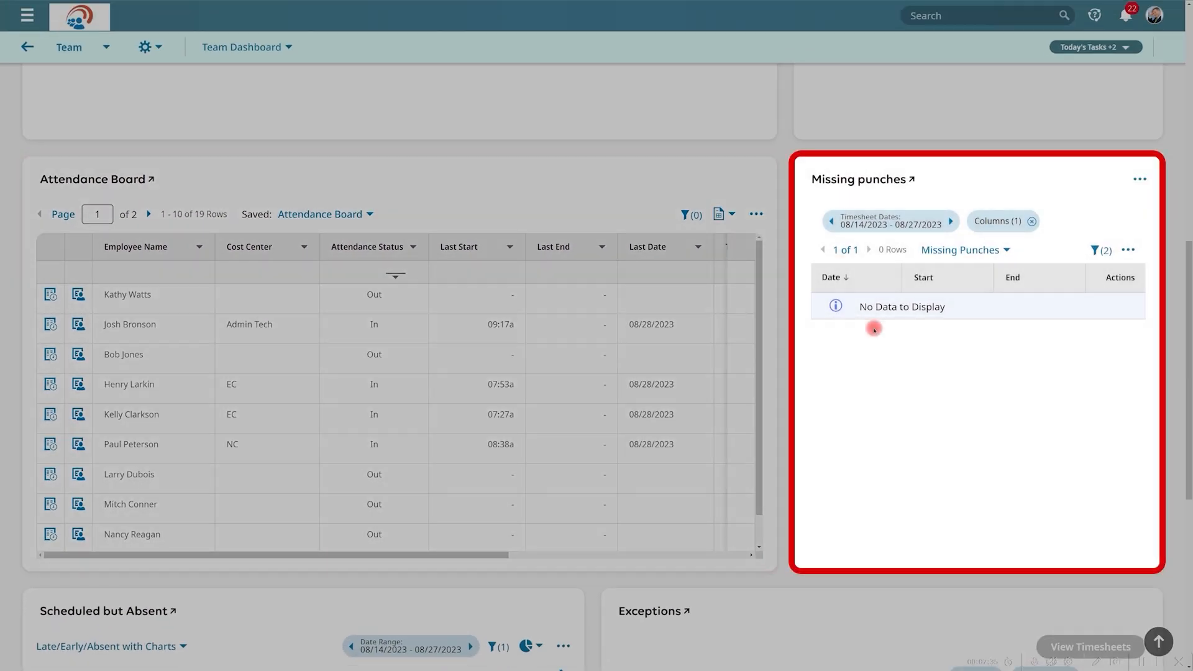
{"action": "scroll", "coordinate": [860, 205], "scroll_direction": "down", "scroll_amount": 7}
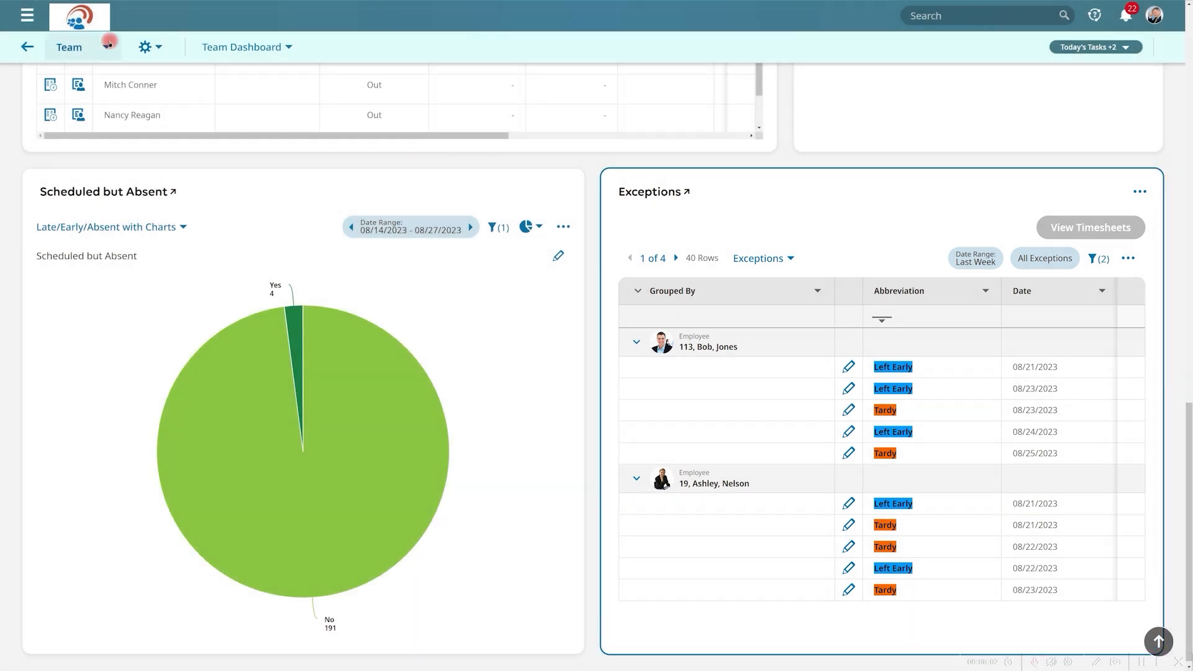
- Switch to the Time Dashboard and review its overtime, regular hours and expenses charts
{"action": "left_click", "coordinate": [108, 45]}
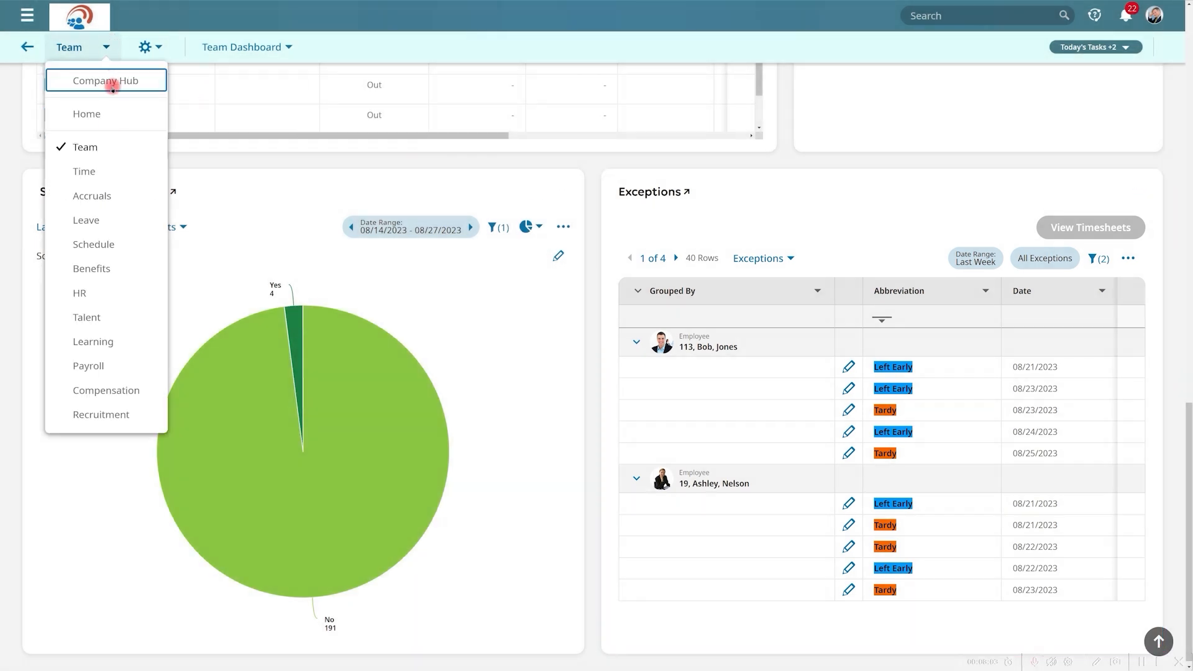
{"action": "left_click", "coordinate": [106, 171]}
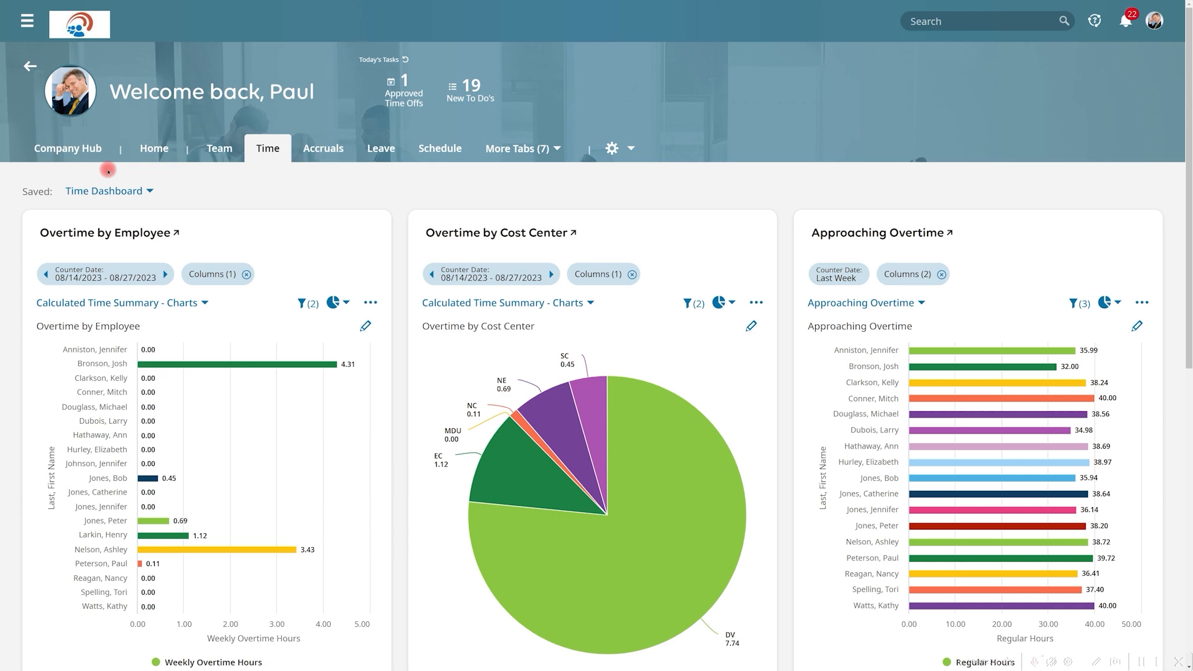
{"action": "scroll", "coordinate": [108, 174], "scroll_direction": "down", "scroll_amount": 9}
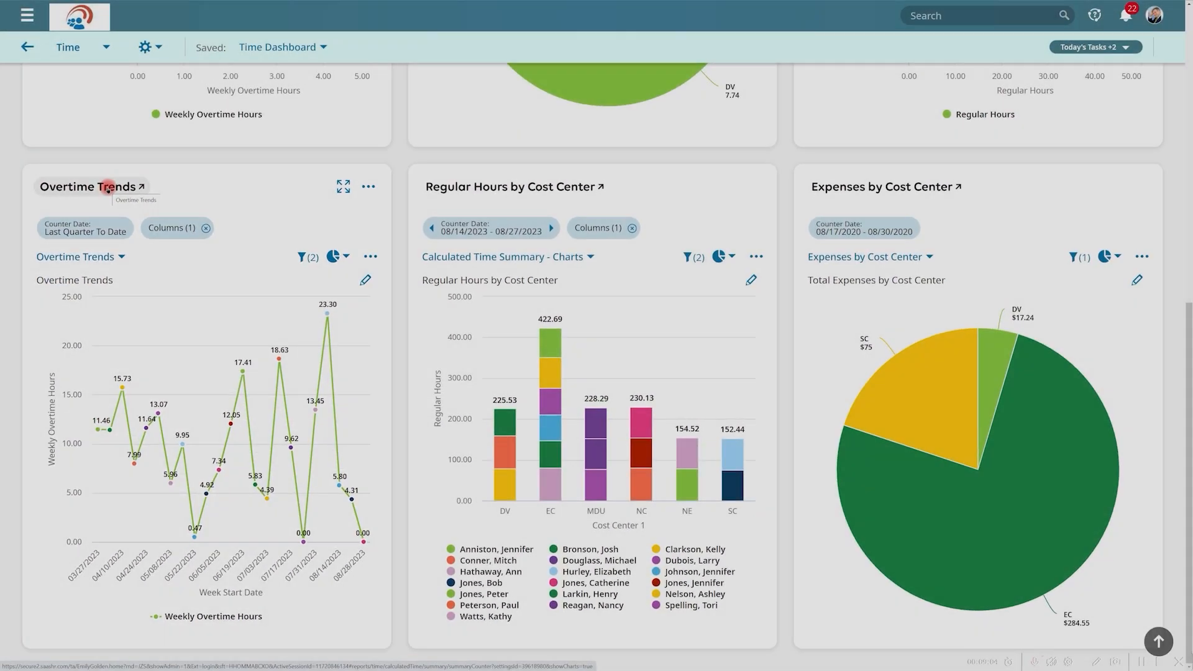
{"action": "scroll", "coordinate": [108, 189], "scroll_direction": "up", "scroll_amount": 10}
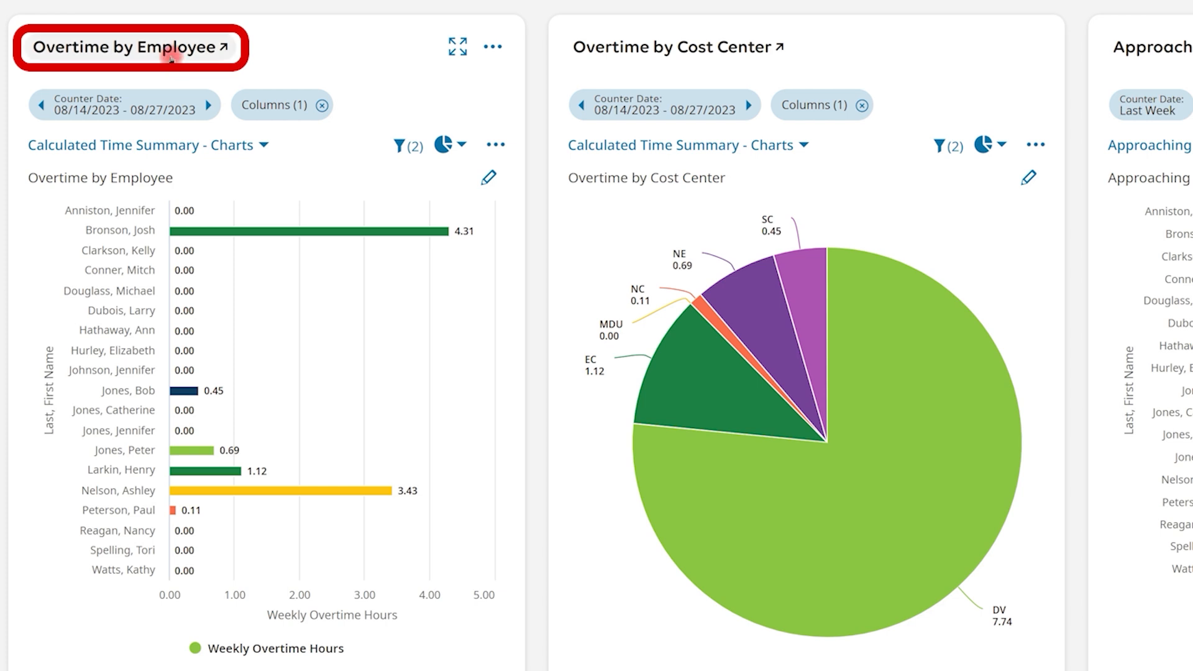
- Open the report behind Overtime by Employee, group it by Cost Center 1, and review the regular and weekly overtime hours
{"action": "left_click", "coordinate": [172, 56]}
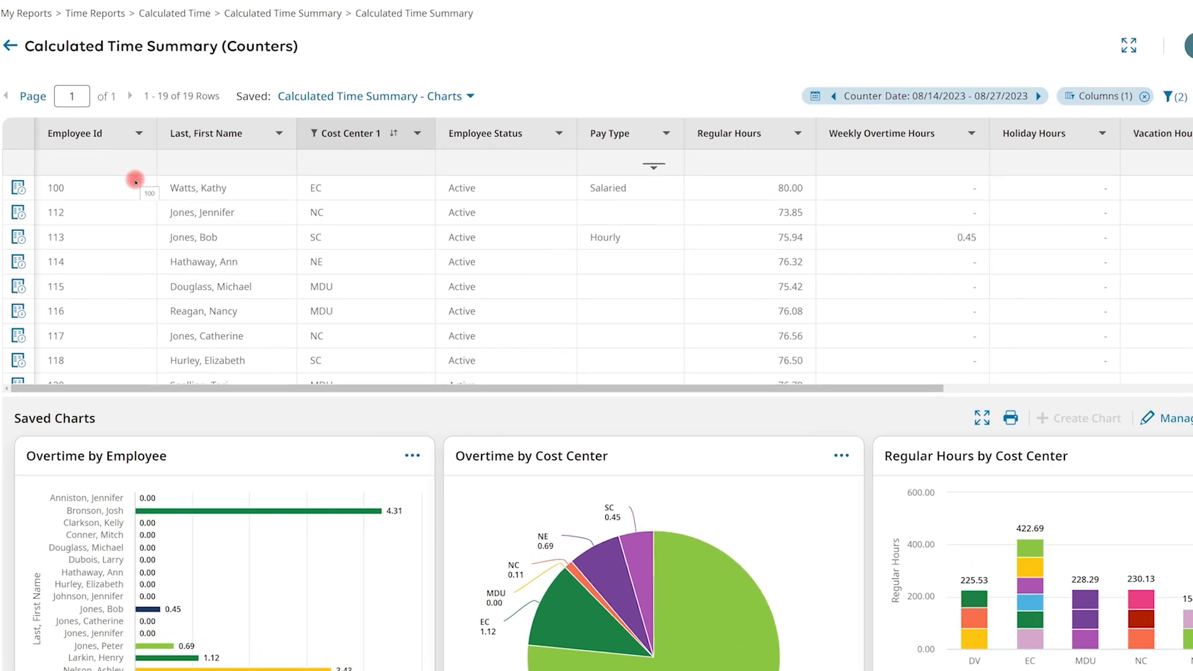
{"action": "left_click", "coordinate": [497, 58]}
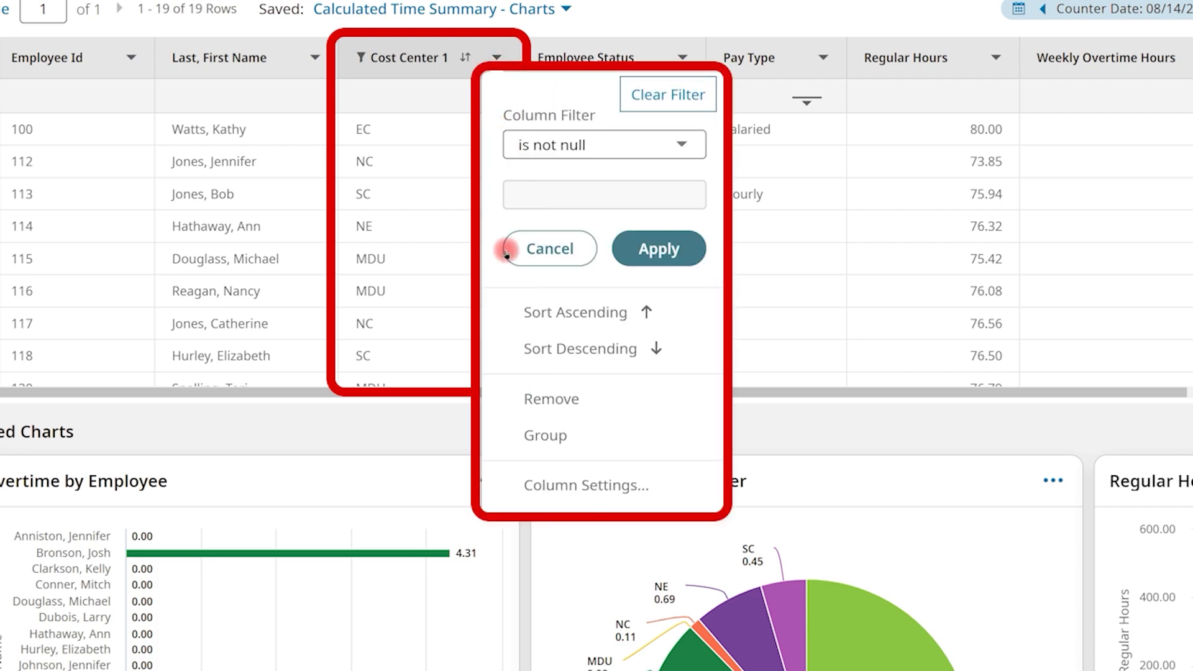
{"action": "left_click", "coordinate": [514, 435]}
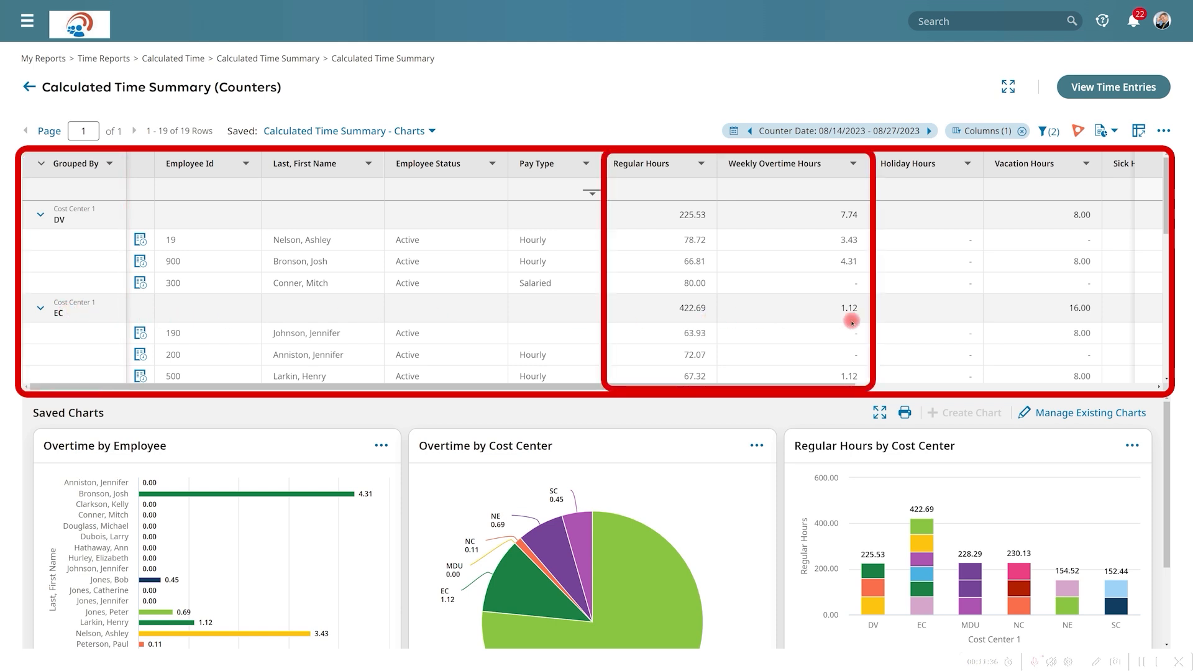
{"action": "scroll", "coordinate": [724, 341], "scroll_direction": "down", "scroll_amount": 3}
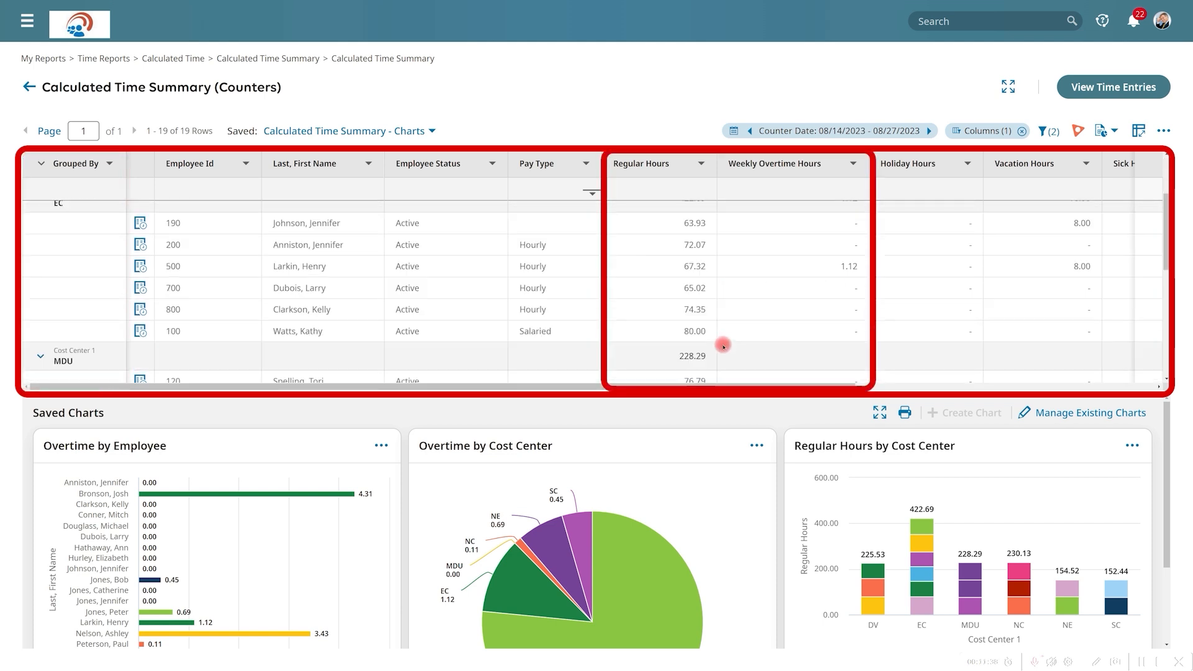
{"action": "scroll", "coordinate": [724, 346], "scroll_direction": "down", "scroll_amount": 2}
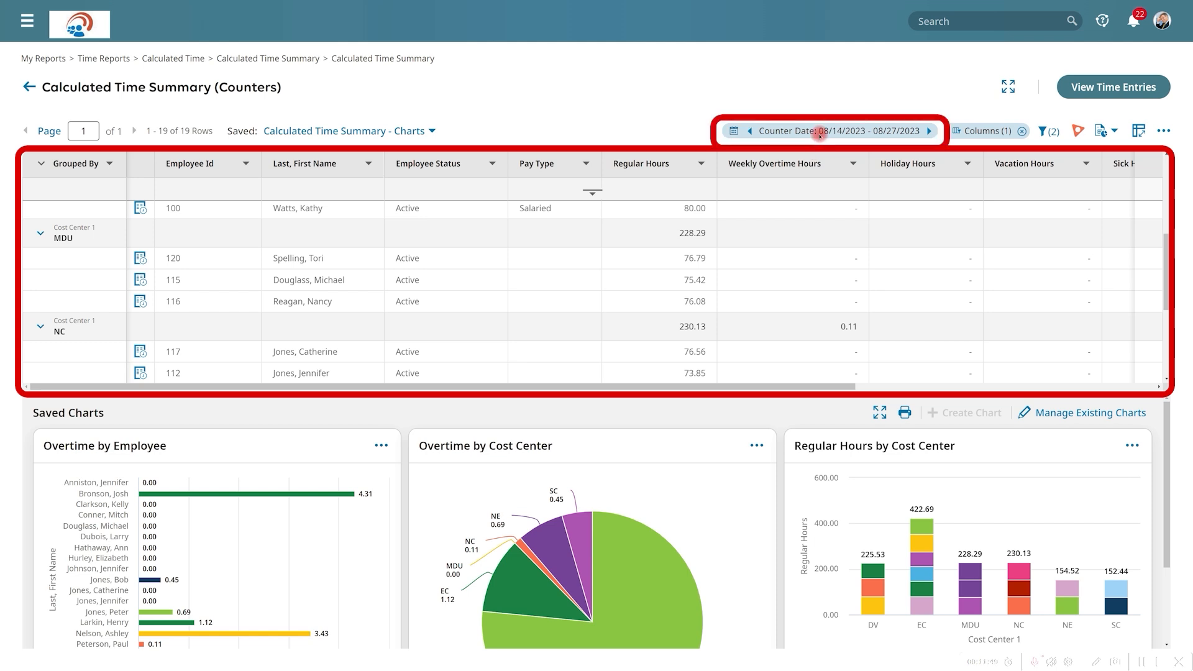
- Review the report's Counter Date filter types and Employee Filter, and close the filters without applying changes
{"action": "left_click", "coordinate": [819, 132]}
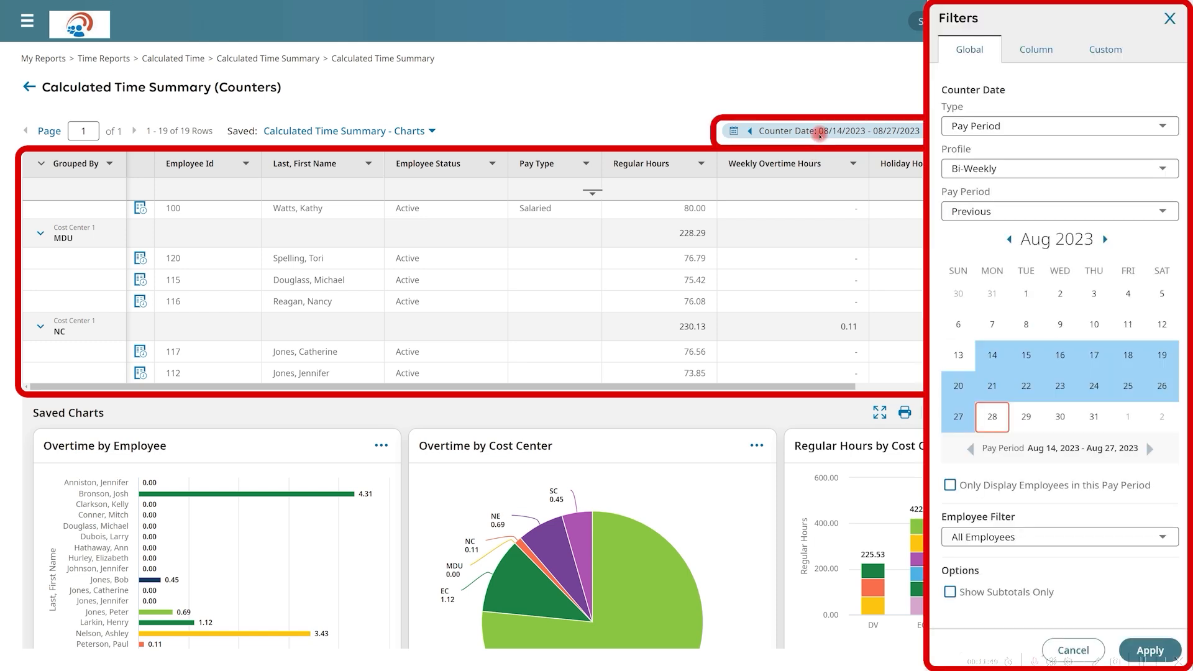
{"action": "left_click", "coordinate": [1078, 128]}
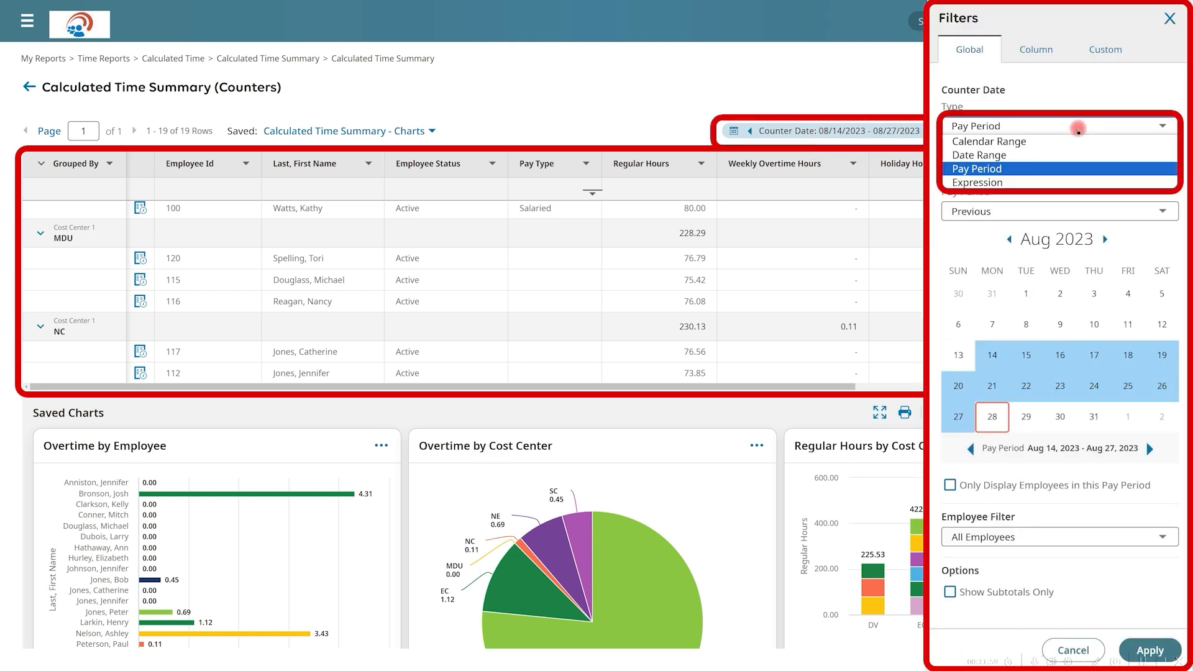
{"action": "left_click", "coordinate": [1084, 167]}
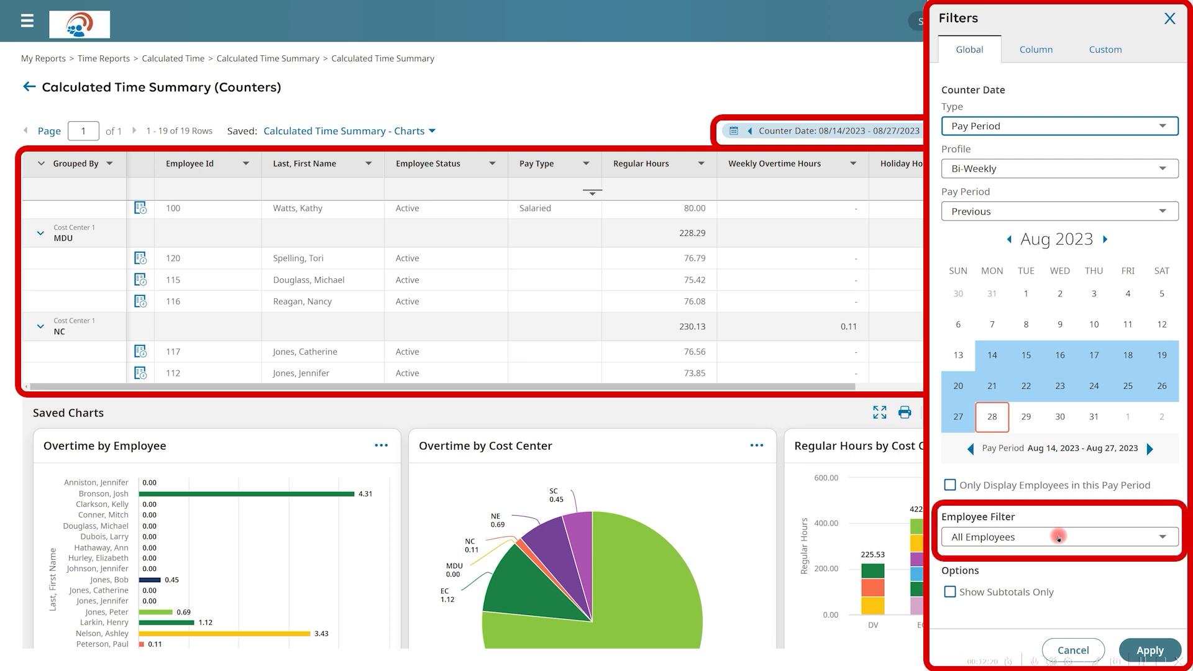
{"action": "left_click", "coordinate": [1072, 649]}
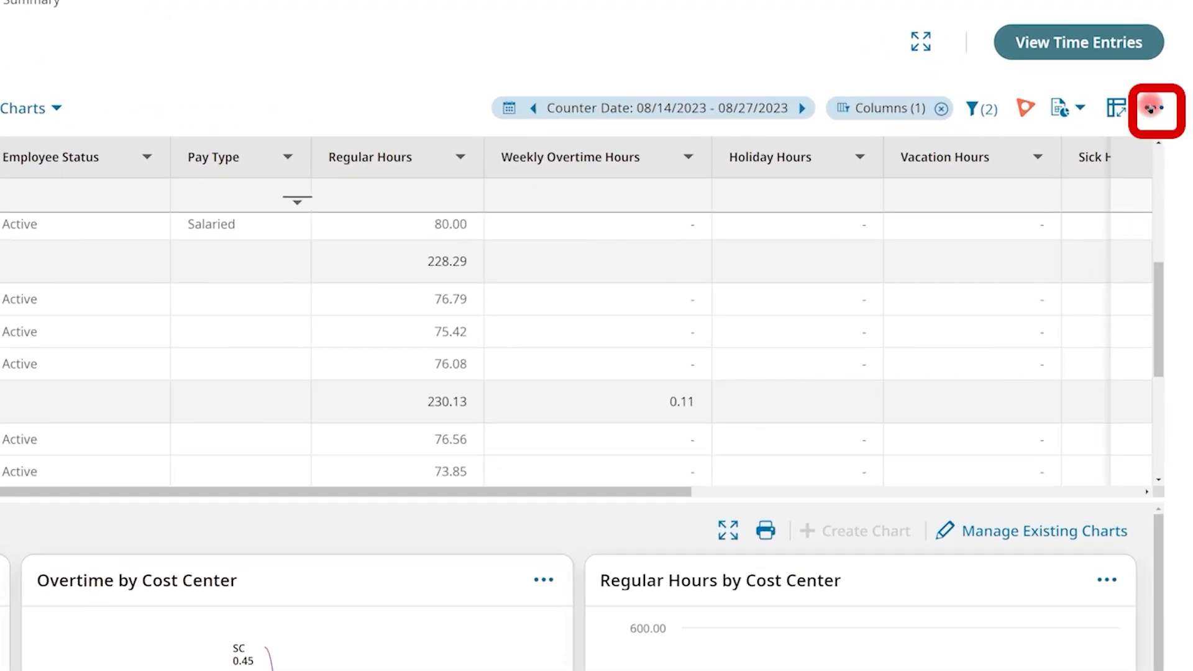
- Search the report's available columns for "hourly" and add Employee: Hourly Pay to the current columns
{"action": "left_click", "coordinate": [1151, 109]}
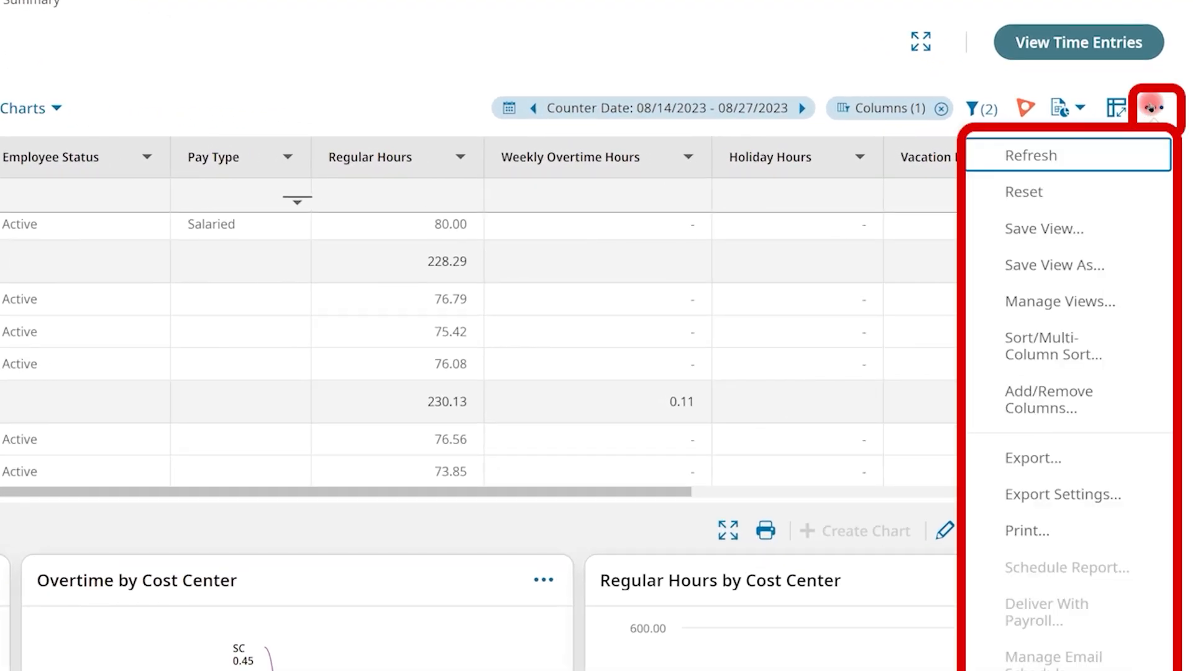
{"action": "left_click", "coordinate": [1144, 407]}
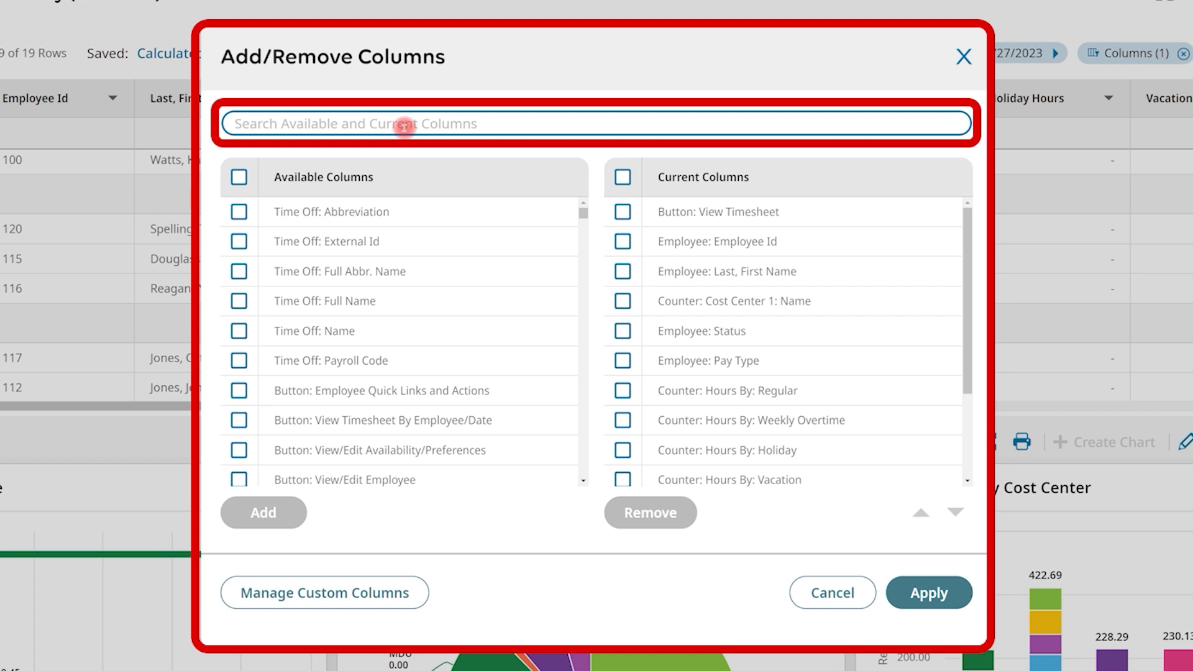
{"action": "type", "text": "hourly"}
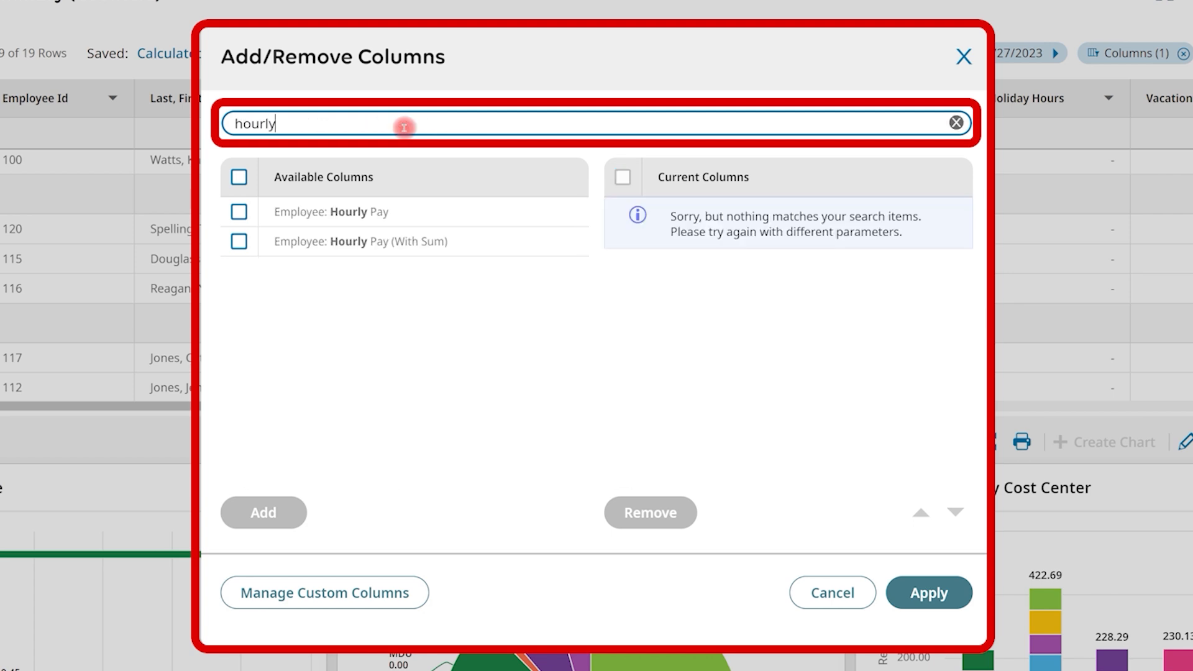
{"action": "left_click", "coordinate": [238, 212]}
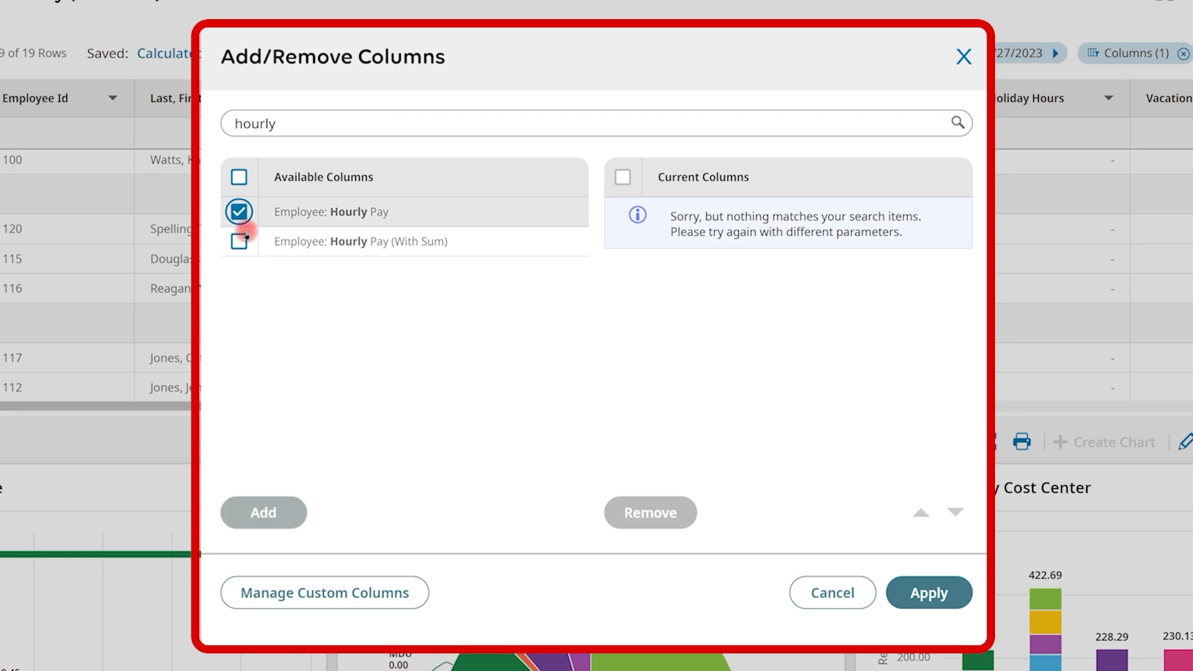
{"action": "left_click", "coordinate": [253, 508]}
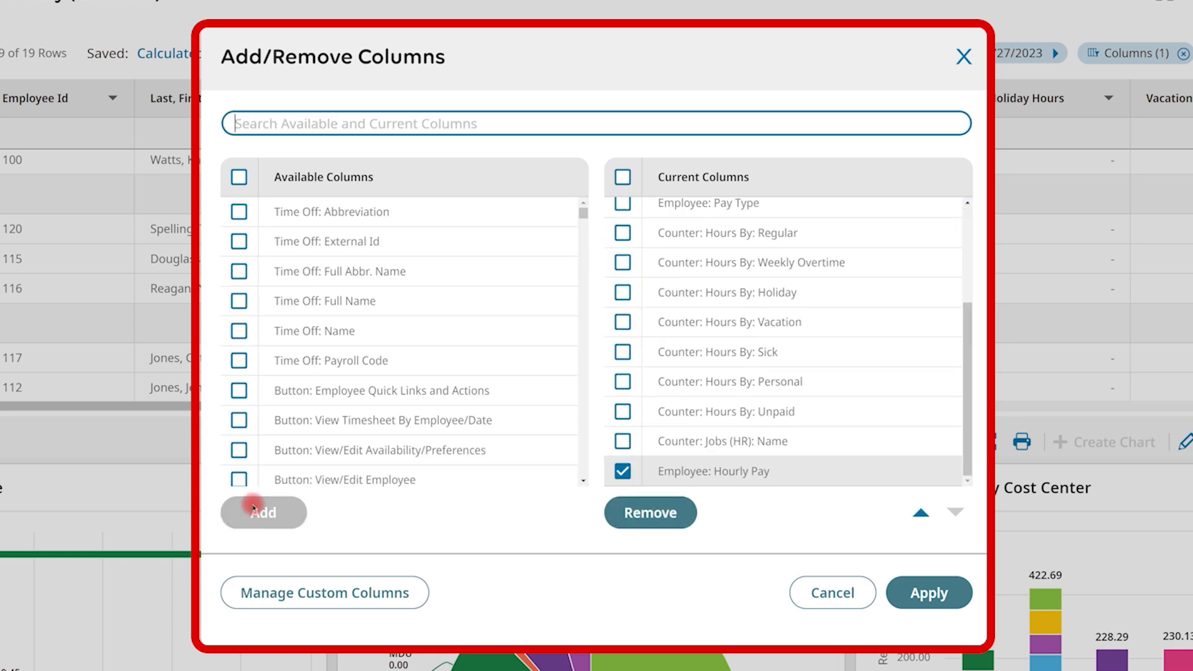
- Move Employee: Hourly Pay up to just before Employee: Status in the column order and apply the layout
{"action": "left_click", "coordinate": [921, 515]}
{"action": "left_click", "coordinate": [921, 514]}
{"action": "left_click", "coordinate": [921, 515]}
{"action": "left_click", "coordinate": [920, 514]}
{"action": "left_click", "coordinate": [921, 514]}
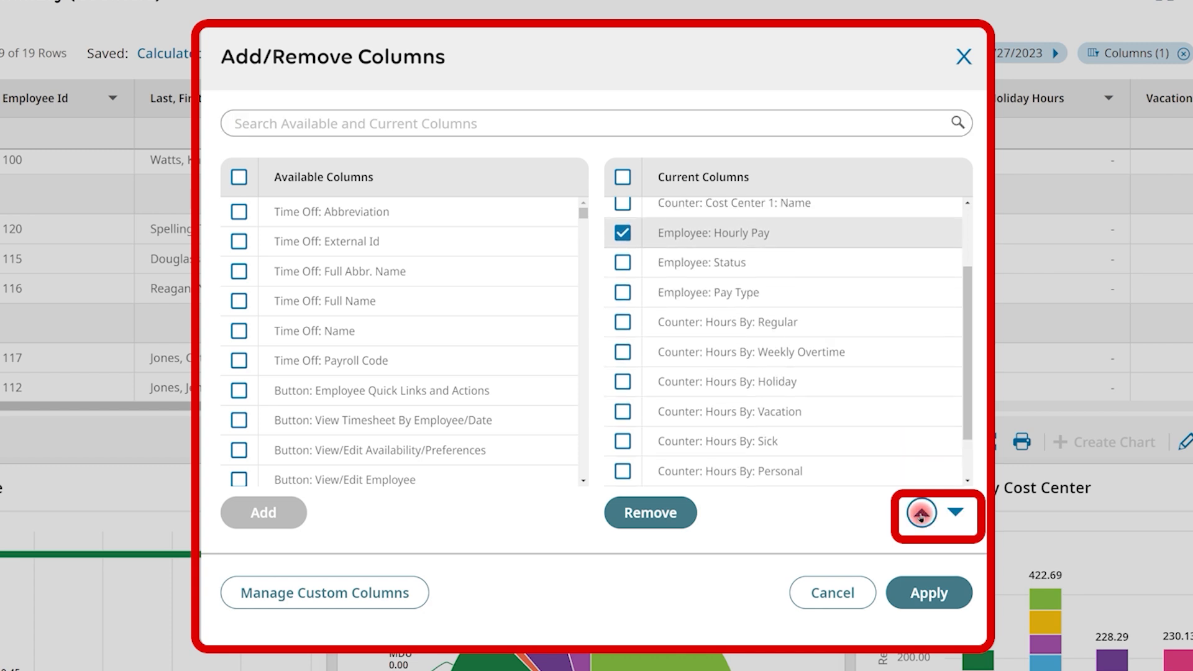
{"action": "left_click", "coordinate": [939, 605]}
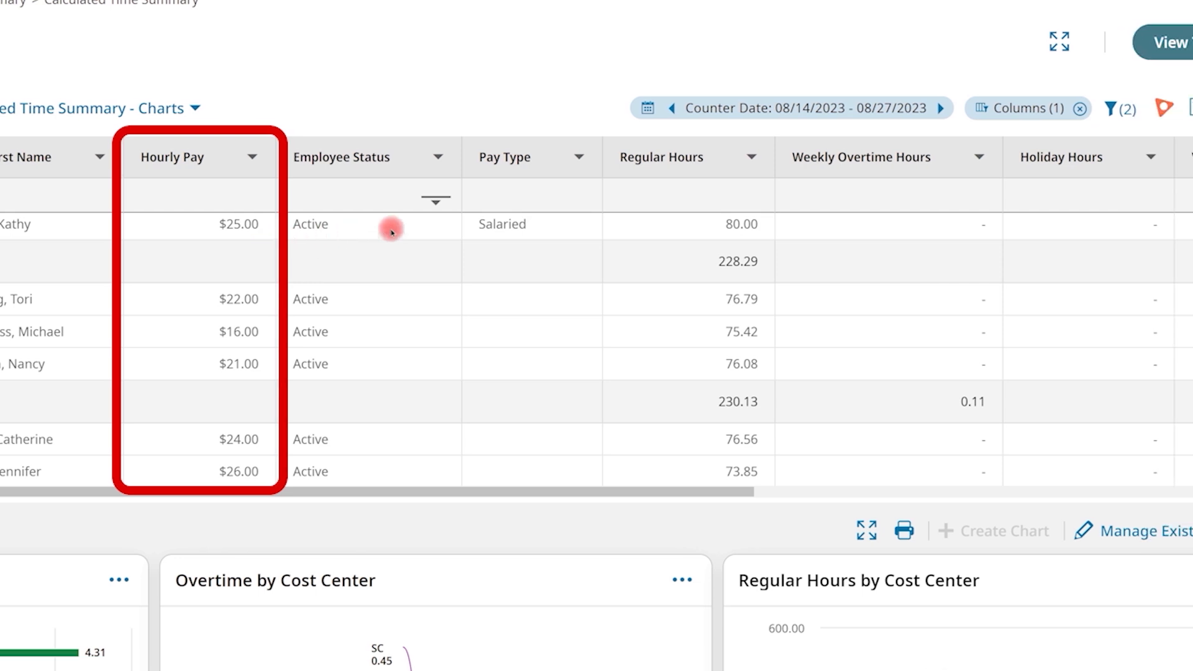
- View the Save View As settings for the modified report, including the Share option, and cancel without saving
{"action": "left_click", "coordinate": [1145, 114]}
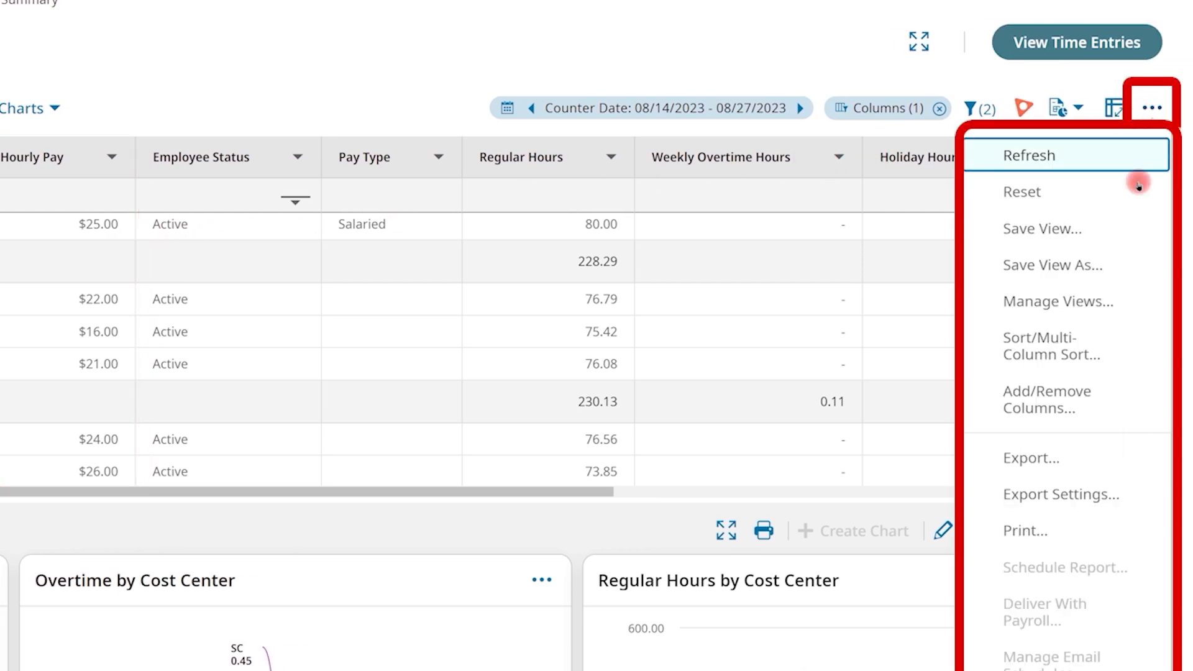
{"action": "left_click", "coordinate": [1129, 261]}
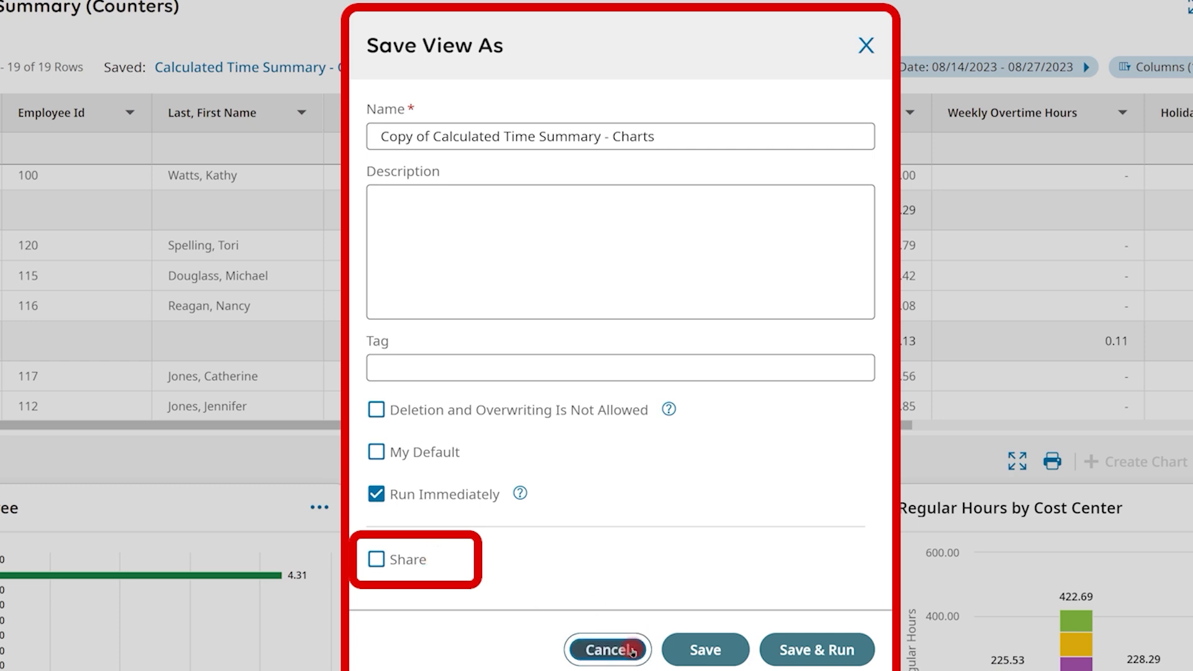
{"action": "left_click", "coordinate": [607, 650]}
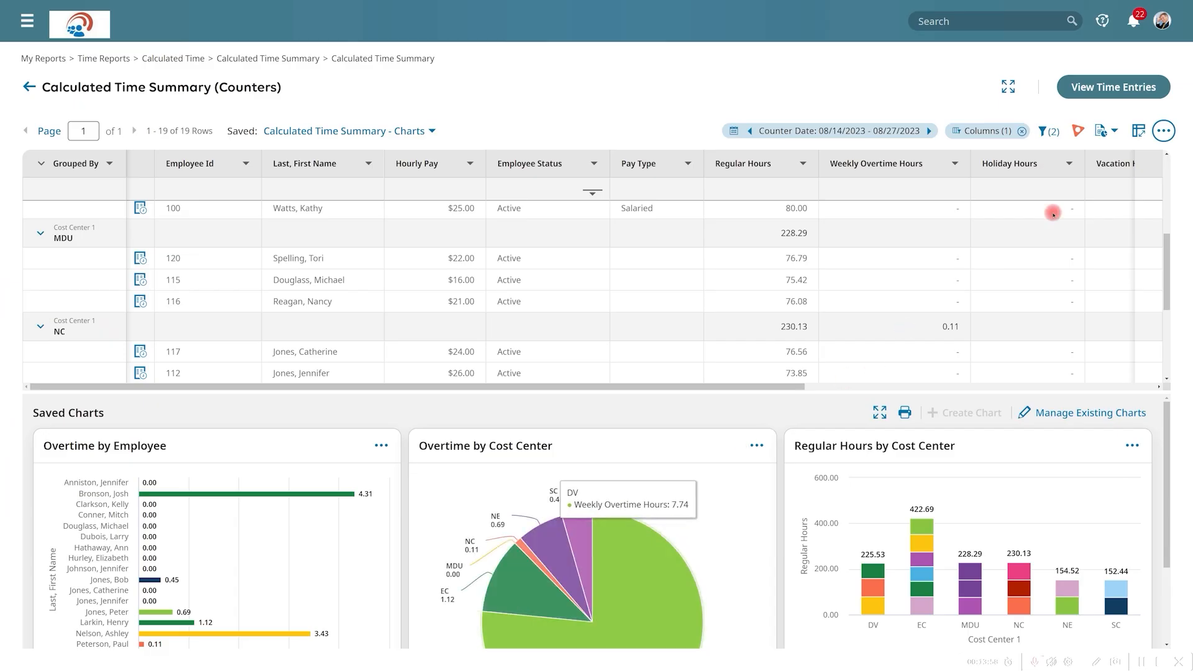
- Review the file formats available for exporting the report and cancel without exporting
{"action": "left_click", "coordinate": [1163, 131]}
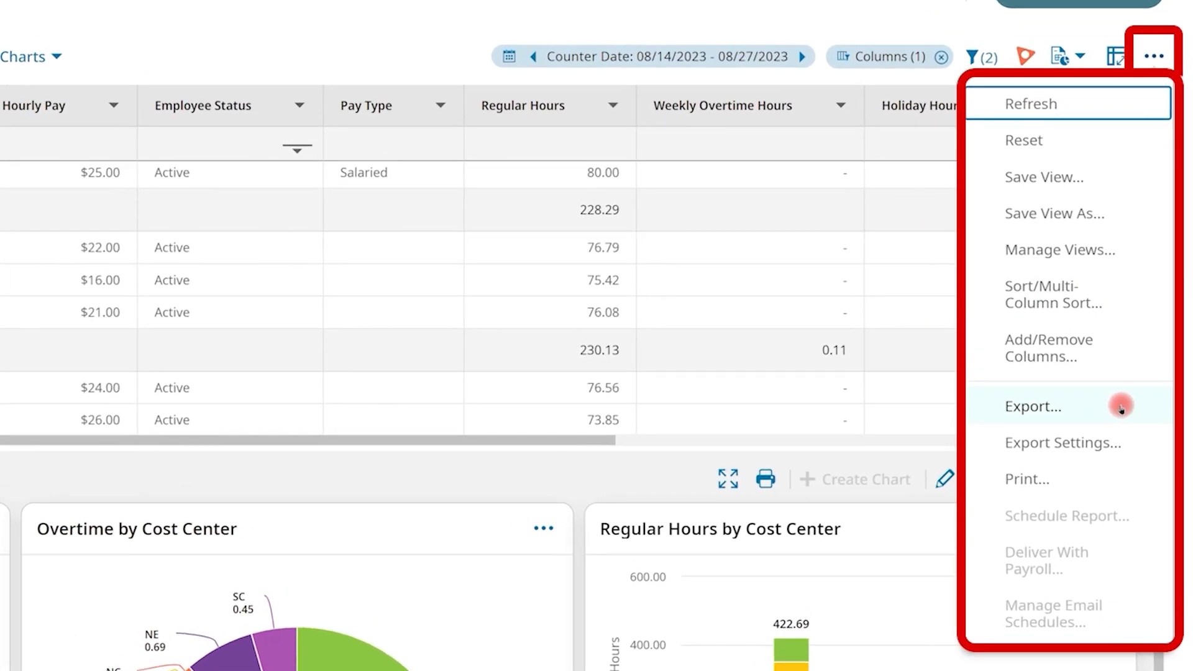
{"action": "left_click", "coordinate": [1122, 407]}
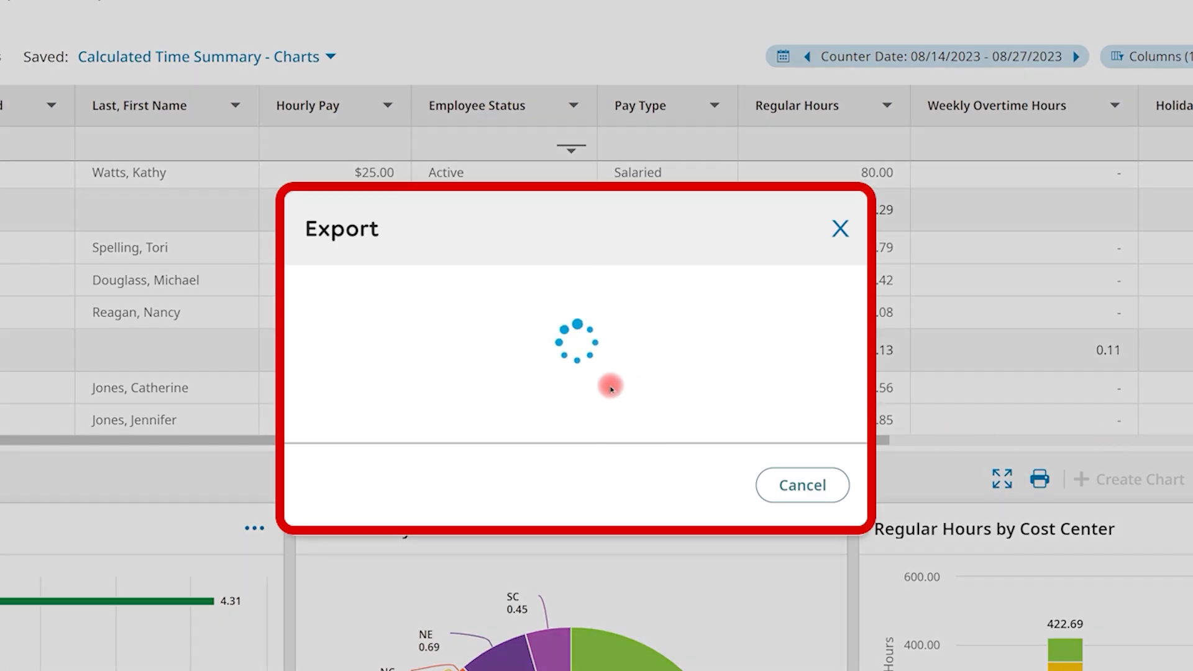
{"action": "left_click", "coordinate": [559, 356]}
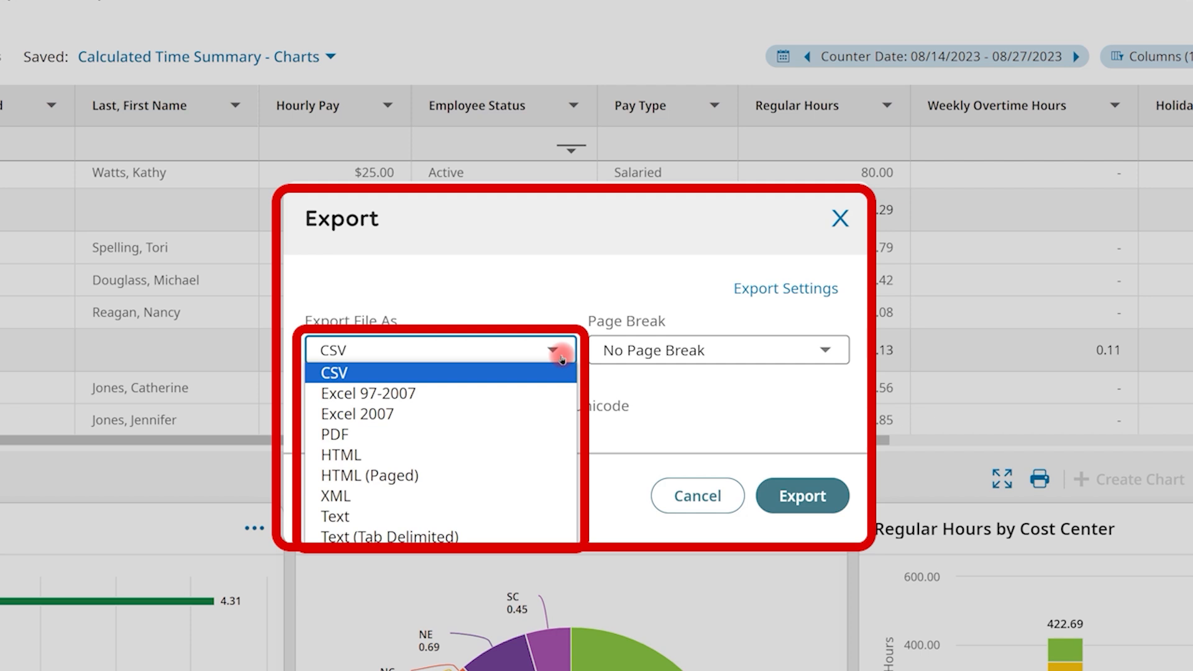
{"action": "left_click", "coordinate": [683, 496]}
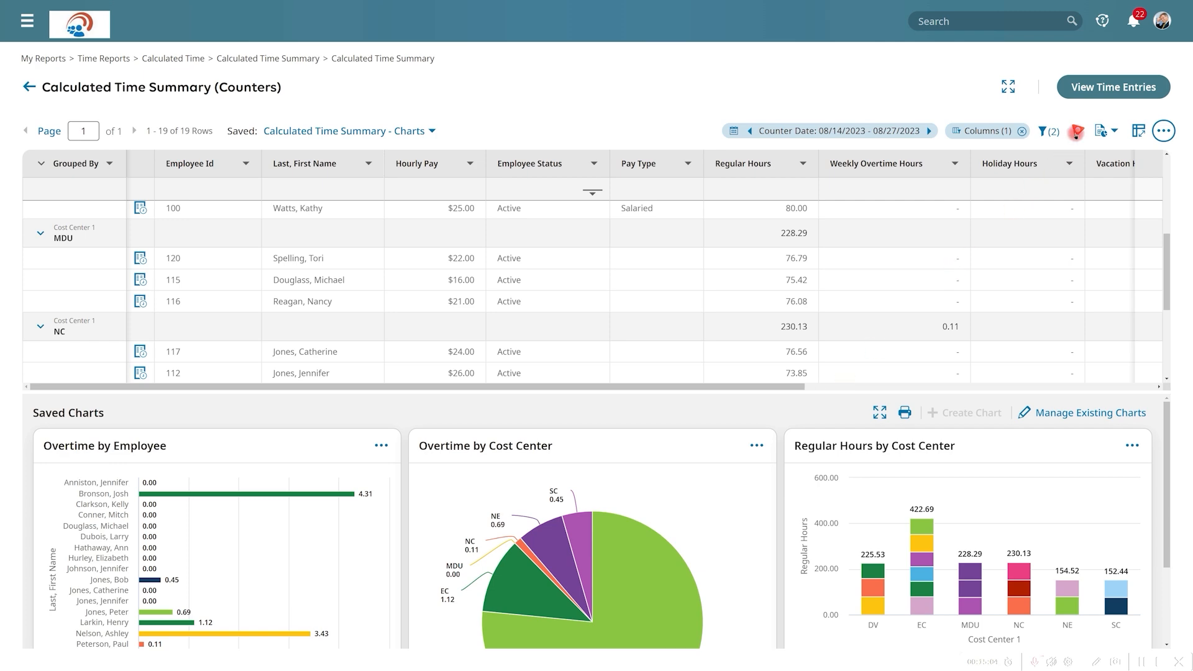
- In Guided Analysis, expand the question on worked time by employees' demographics and select cost centers Corp (5192), DV and EC
{"action": "left_click", "coordinate": [1076, 132]}
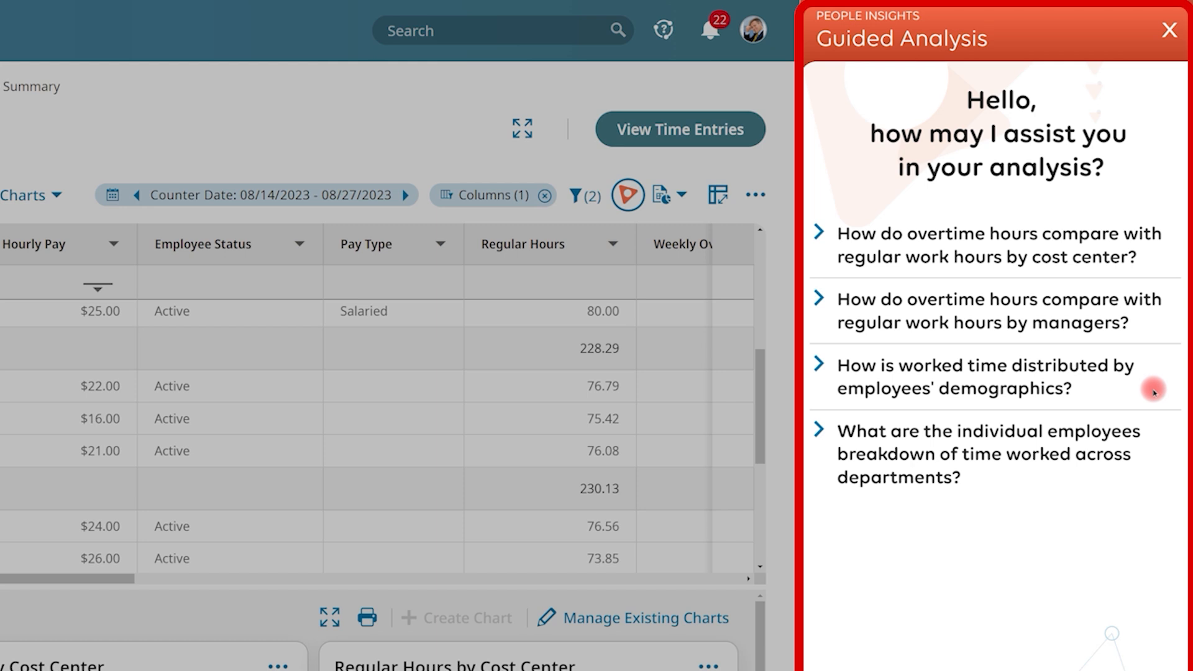
{"action": "left_click", "coordinate": [820, 365]}
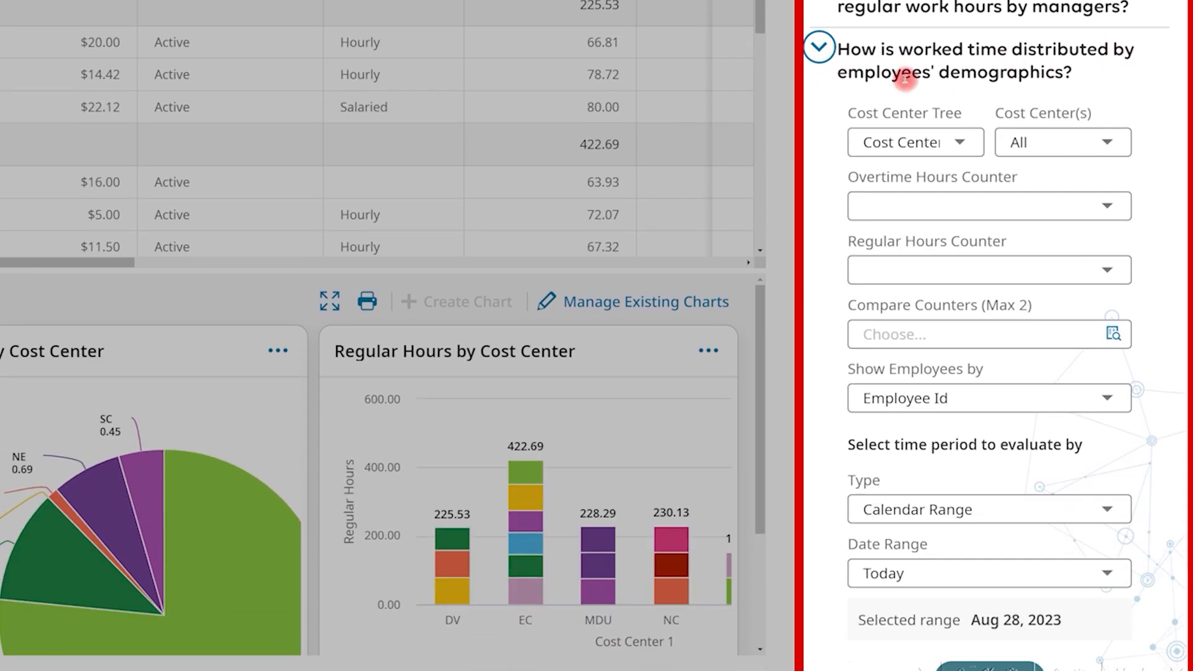
{"action": "left_click", "coordinate": [1065, 141]}
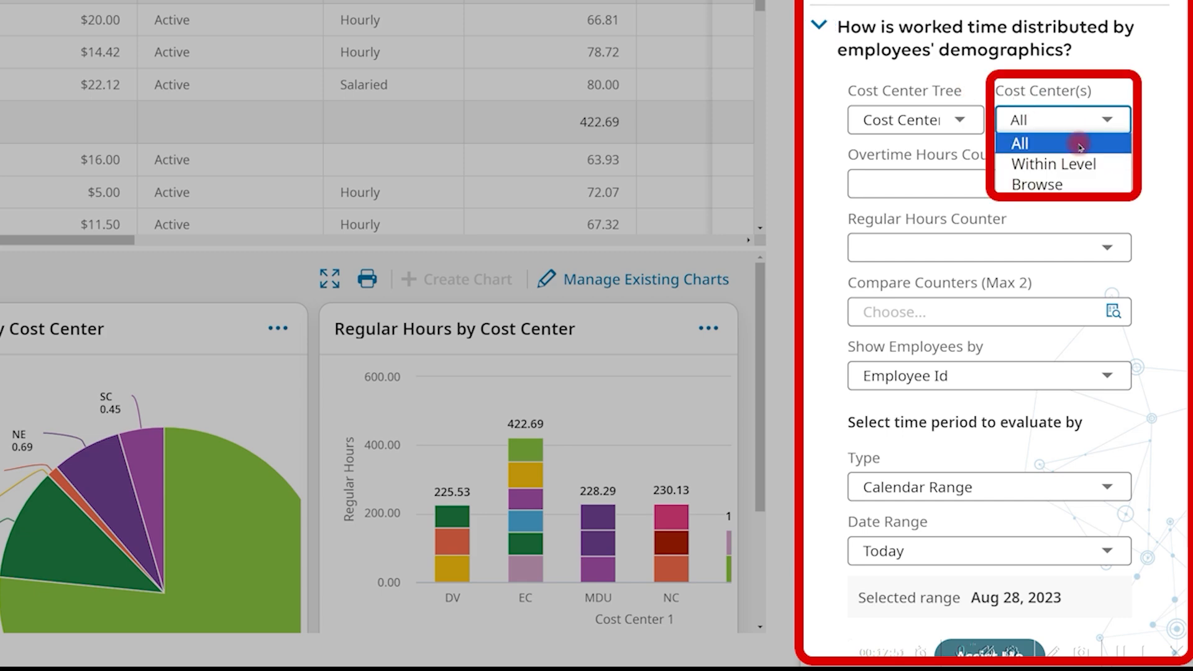
{"action": "left_click", "coordinate": [1077, 182]}
{"action": "left_click", "coordinate": [1113, 184]}
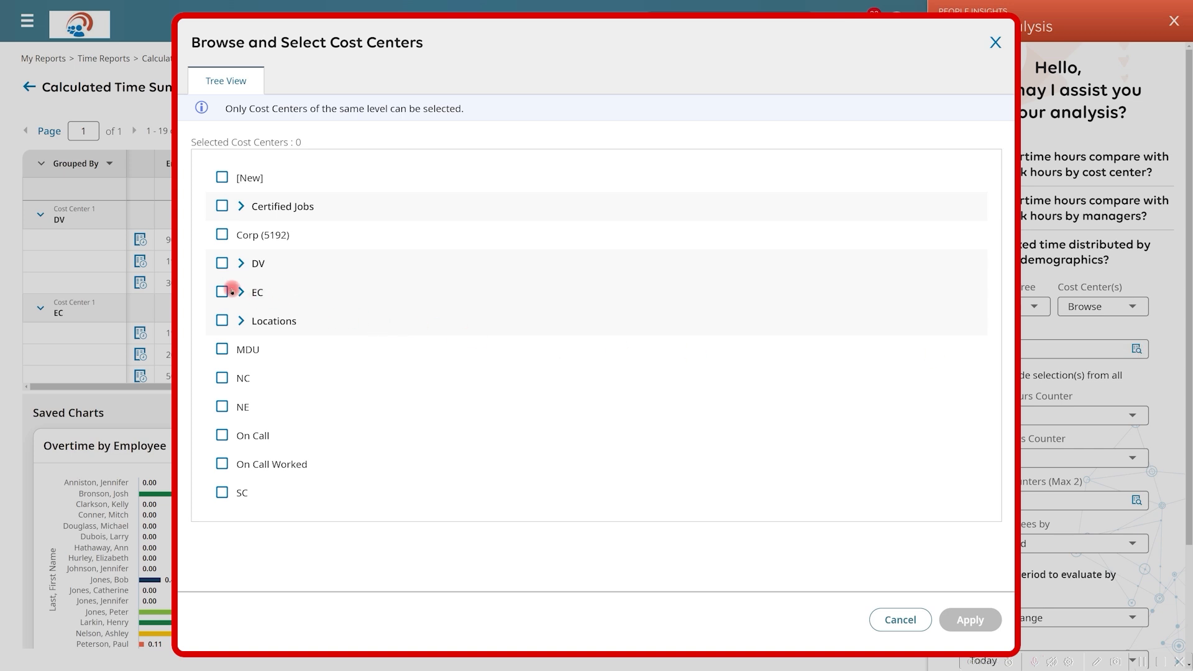
{"action": "left_click", "coordinate": [222, 234]}
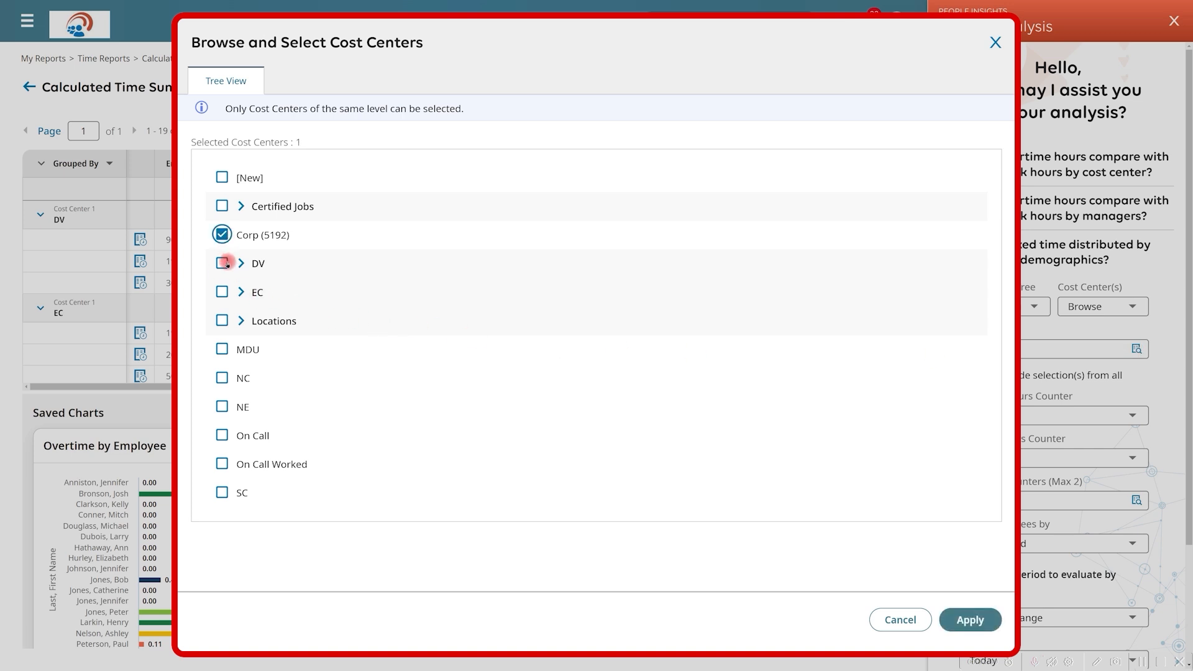
{"action": "left_click", "coordinate": [222, 263]}
{"action": "left_click", "coordinate": [221, 291]}
{"action": "left_click", "coordinate": [967, 620]}
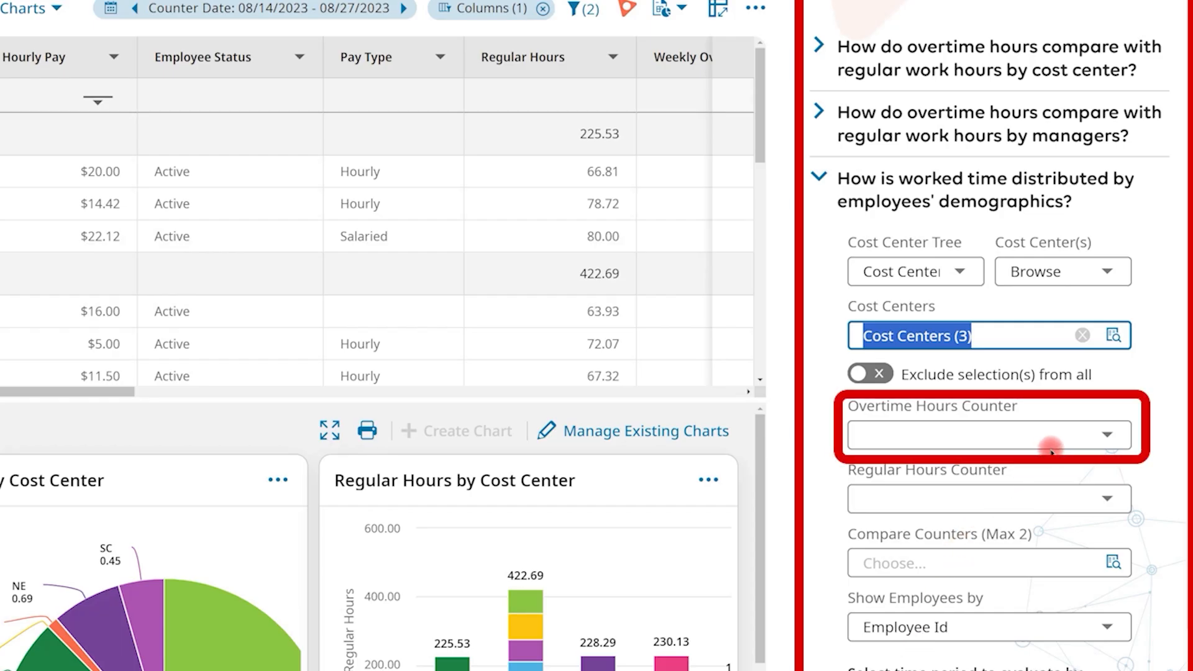
- Set the Overtime Hours Counter to Weekly Overtime and the Regular Hours Counter to Regular
{"action": "left_click", "coordinate": [1050, 441]}
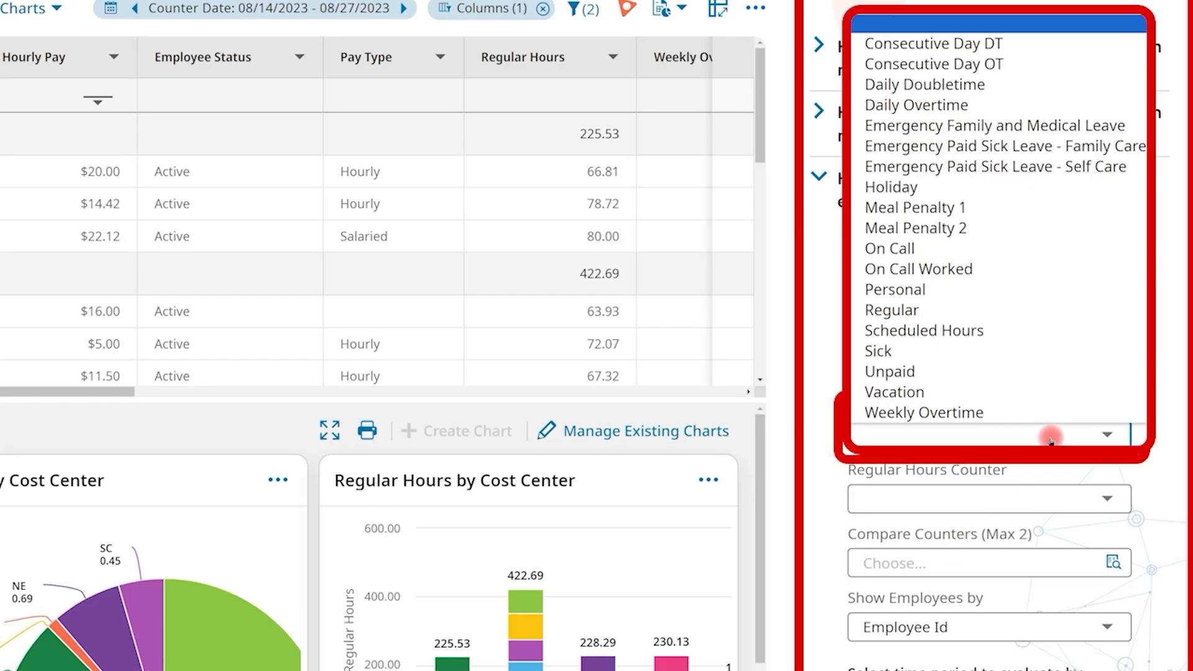
{"action": "left_click", "coordinate": [1038, 409]}
{"action": "left_click", "coordinate": [1059, 502]}
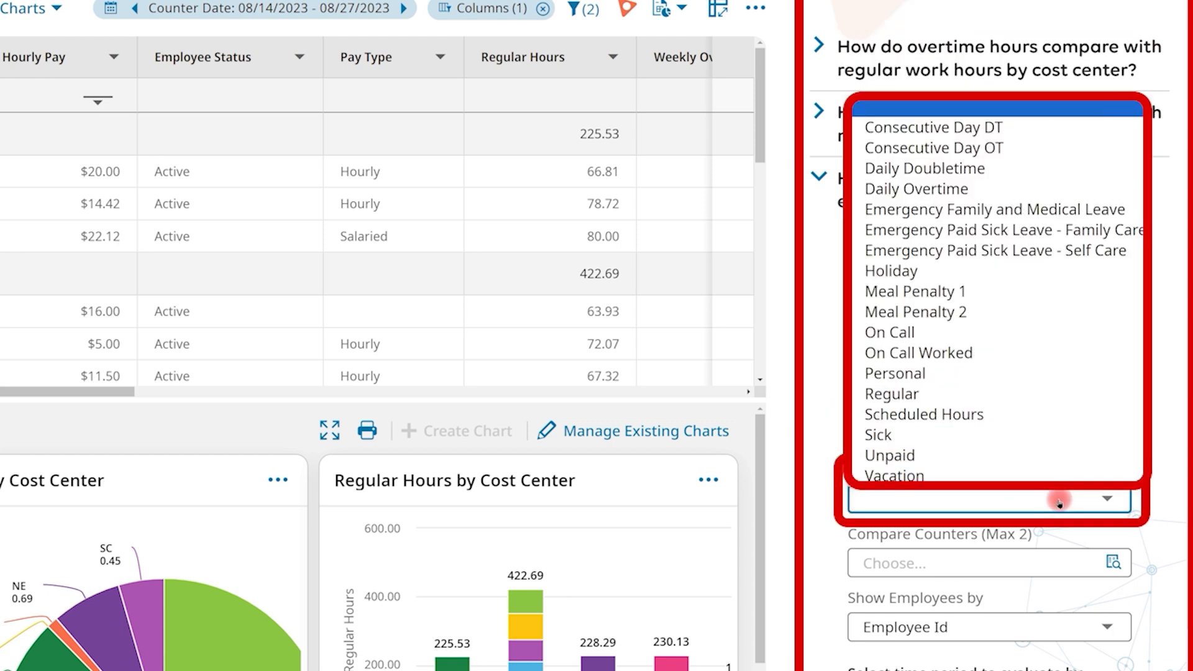
{"action": "left_click", "coordinate": [1019, 395]}
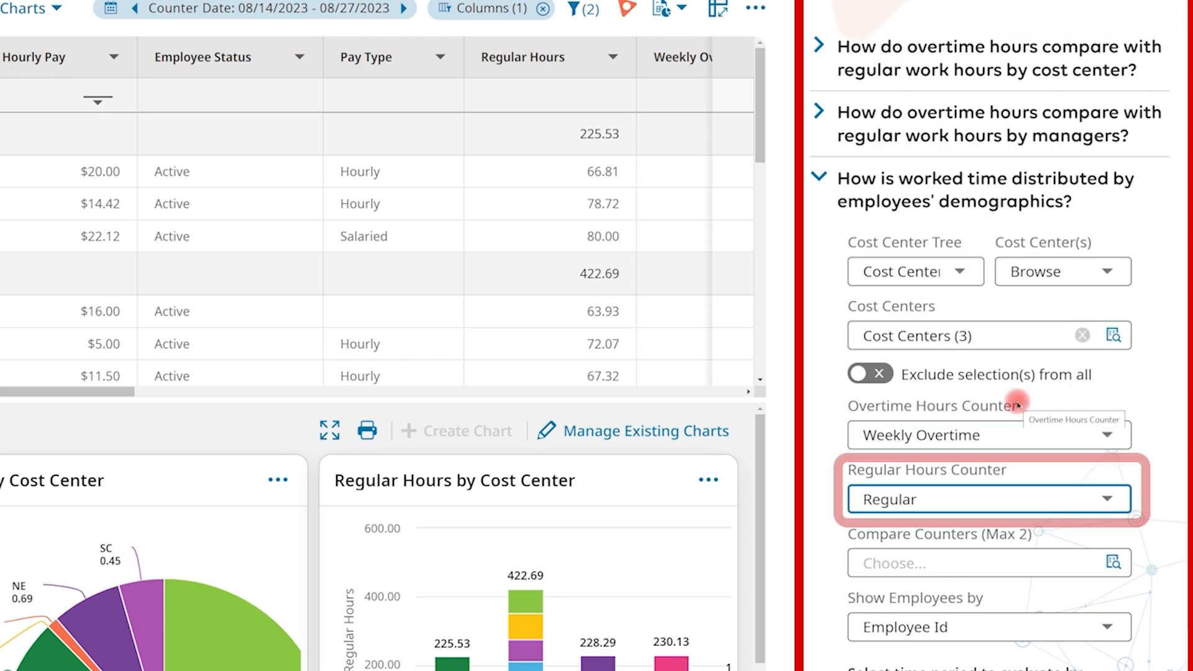
- Set the evaluation period to the Calendar Range Last Week and run the guided analysis
{"action": "scroll", "coordinate": [1012, 555], "scroll_direction": "down", "scroll_amount": 3}
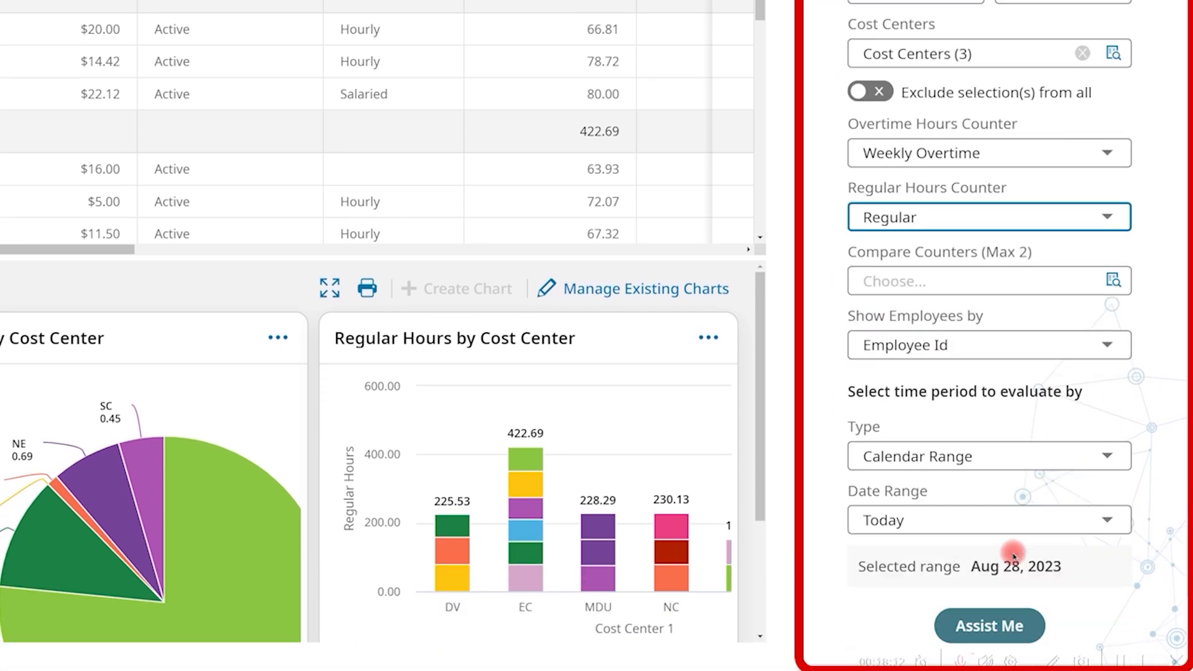
{"action": "left_click", "coordinate": [1007, 467]}
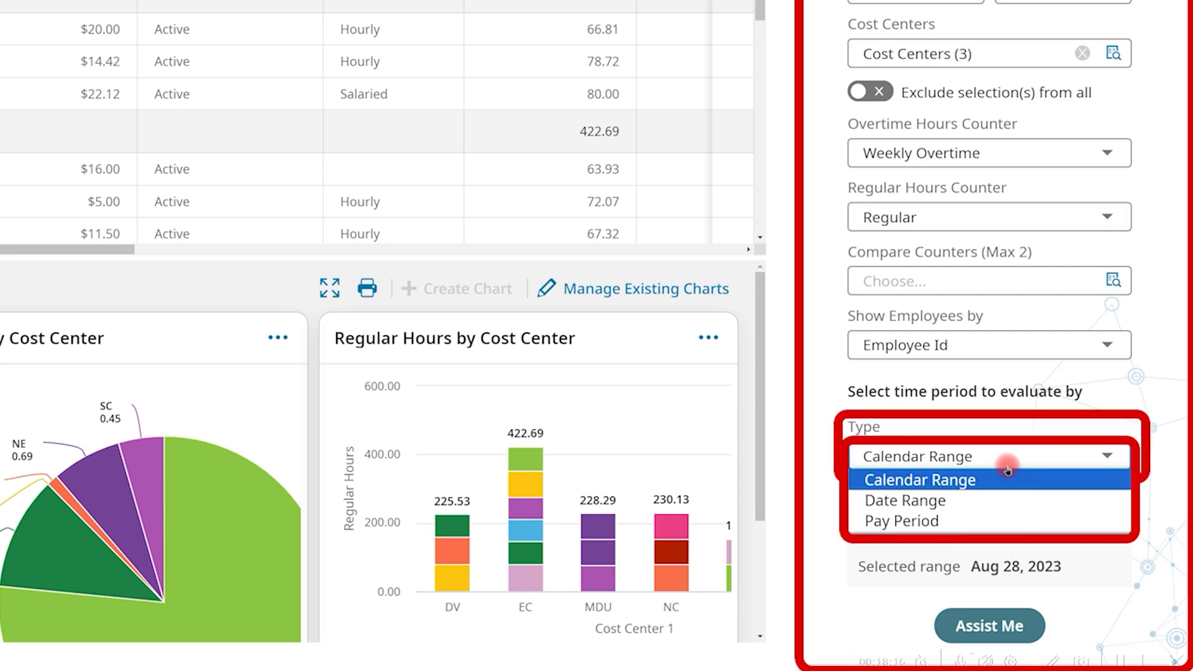
{"action": "left_click", "coordinate": [1007, 477]}
{"action": "left_click", "coordinate": [1007, 522]}
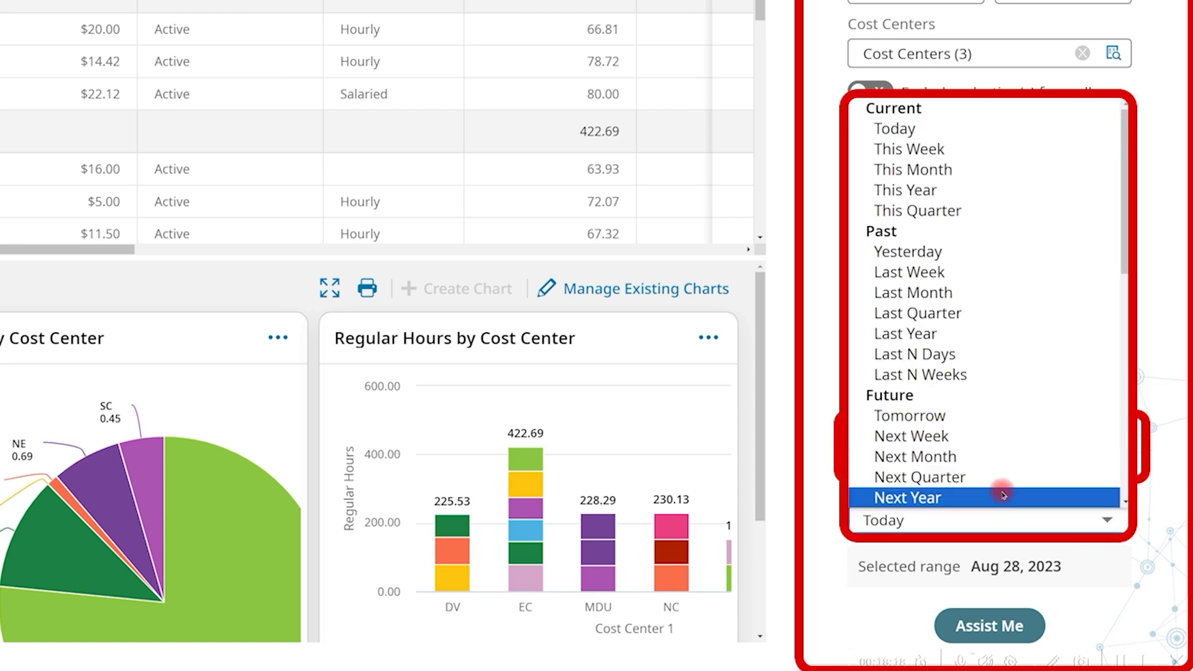
{"action": "left_click", "coordinate": [978, 279]}
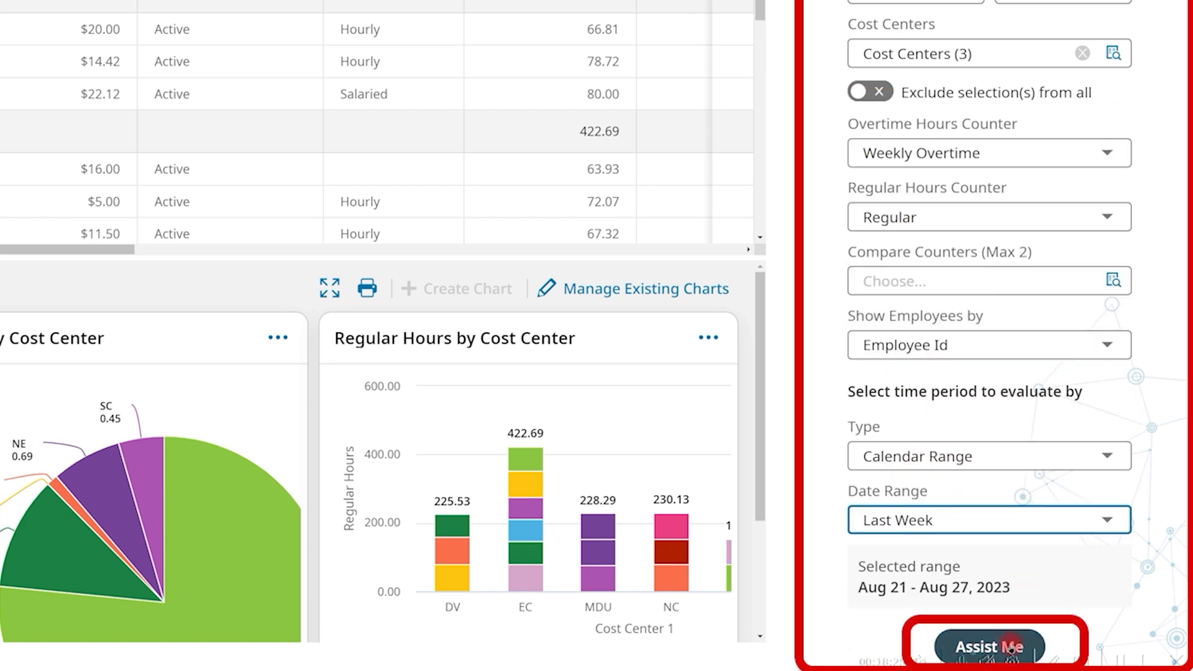
{"action": "left_click", "coordinate": [1012, 647]}
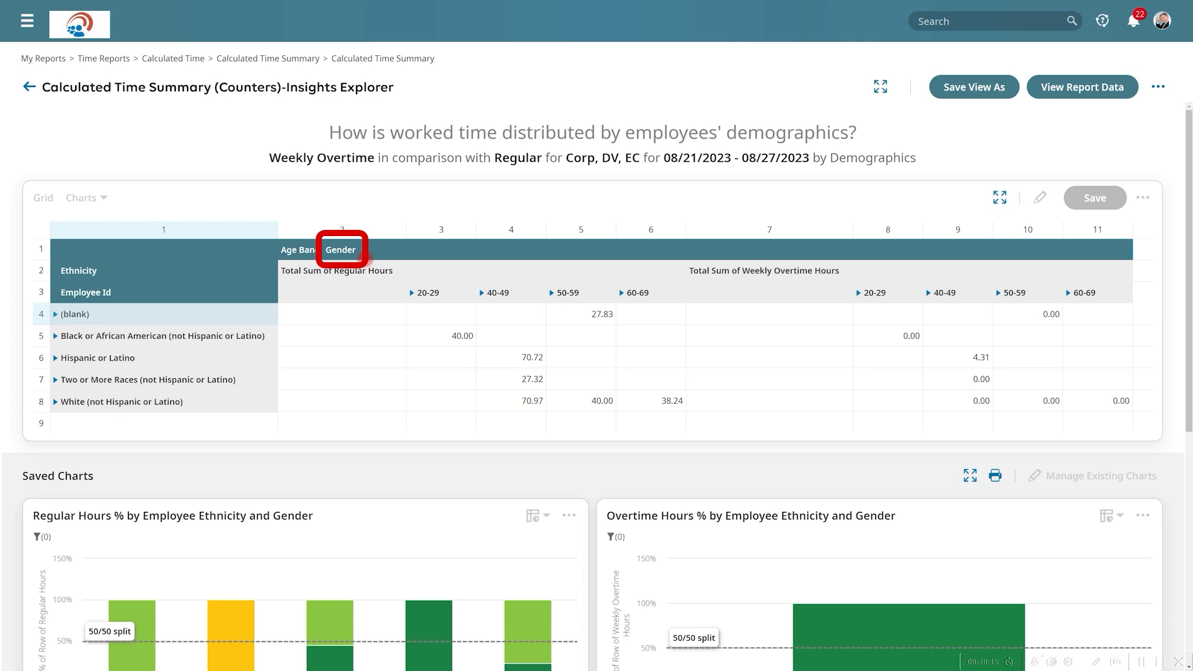
- Review the Insights Explorer charts on hours by ethnicity, gender and age band, and return to the home page
{"action": "scroll", "coordinate": [404, 379], "scroll_direction": "down", "scroll_amount": 2}
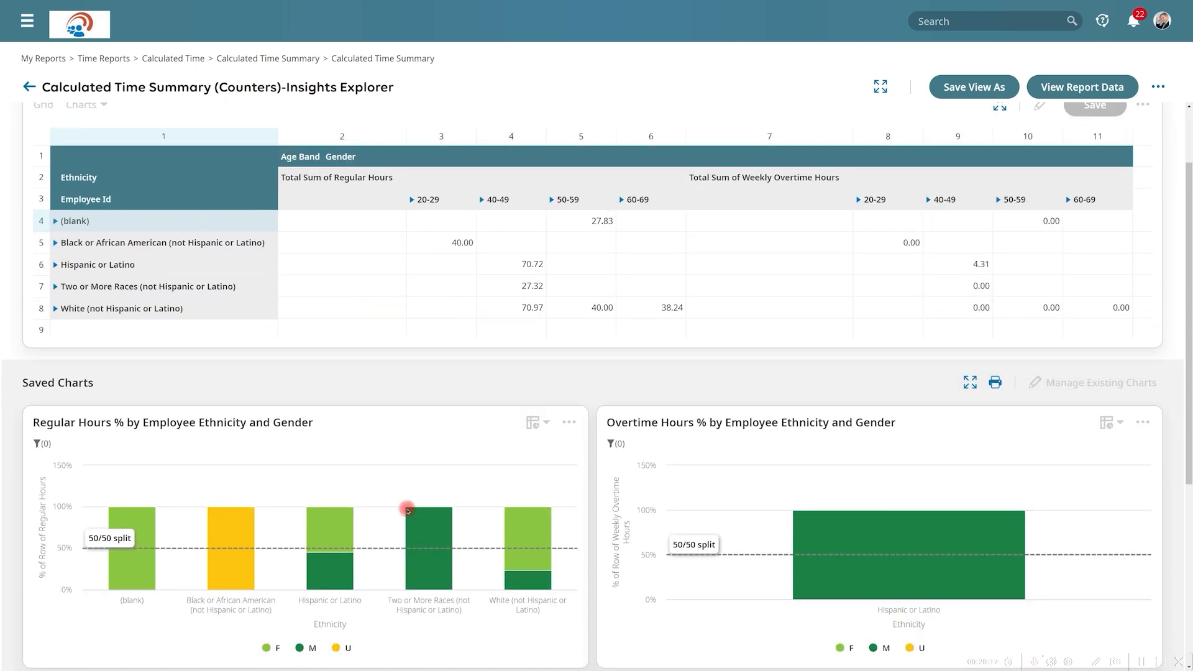
{"action": "scroll", "coordinate": [407, 509], "scroll_direction": "down", "scroll_amount": 5}
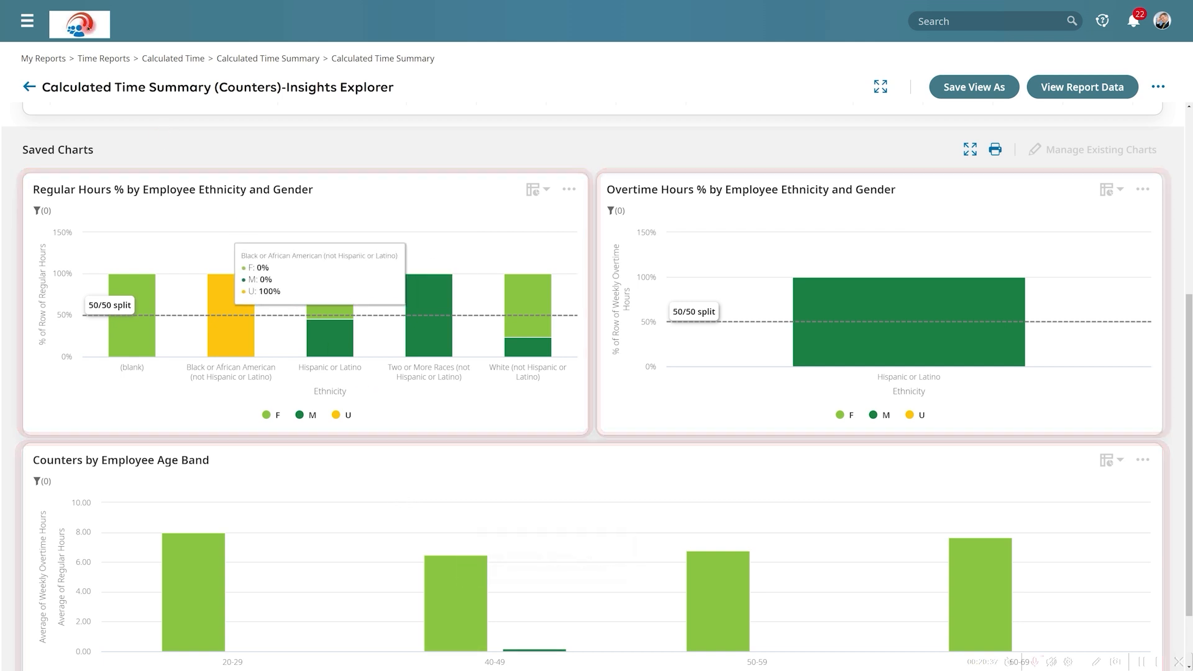
{"action": "left_click", "coordinate": [89, 26]}
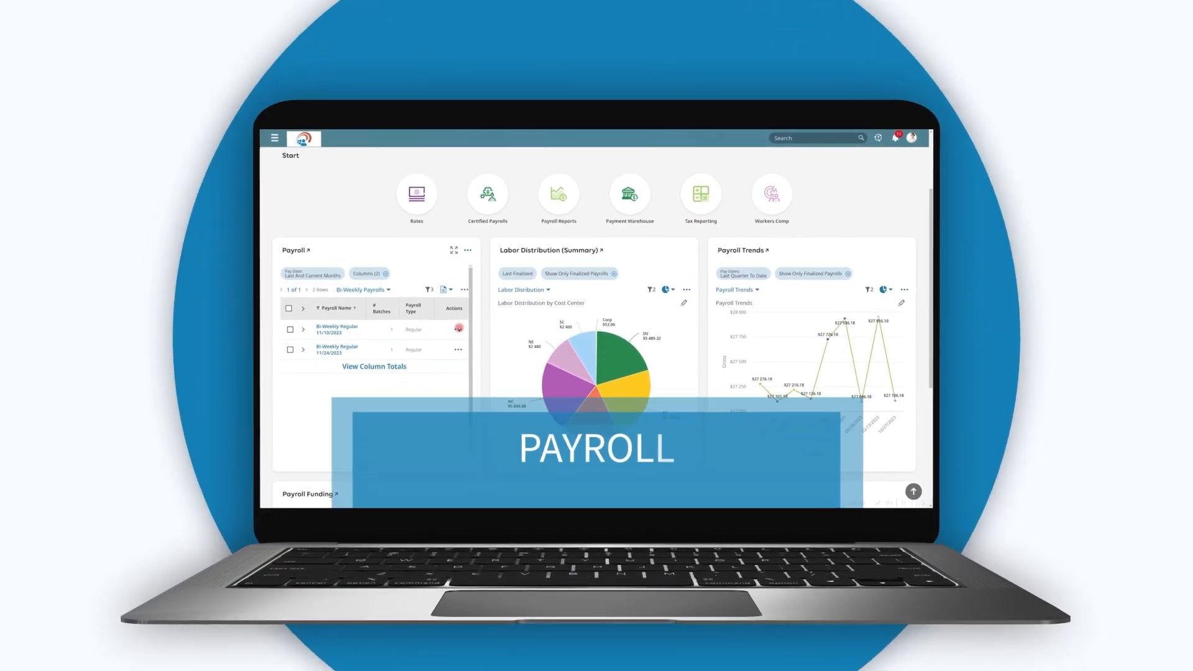
- Preview the payroll prep process for the Bi-Weekly Regular 11/10/2023 payroll
{"action": "left_click", "coordinate": [459, 328]}
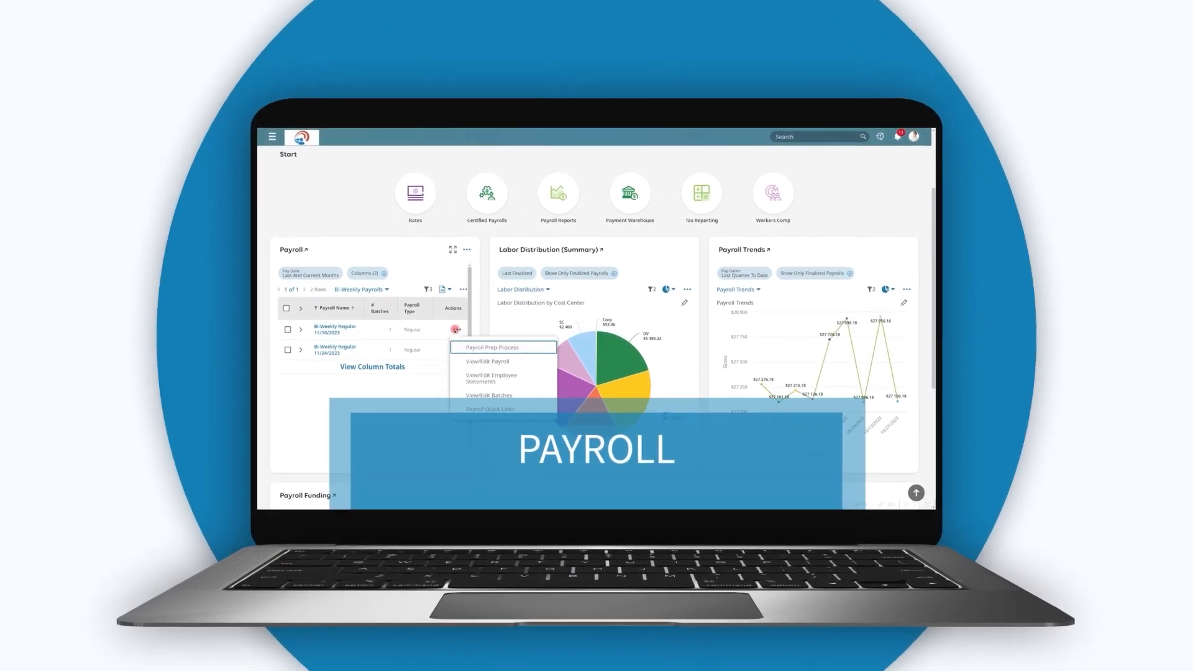
{"action": "left_click", "coordinate": [460, 347]}
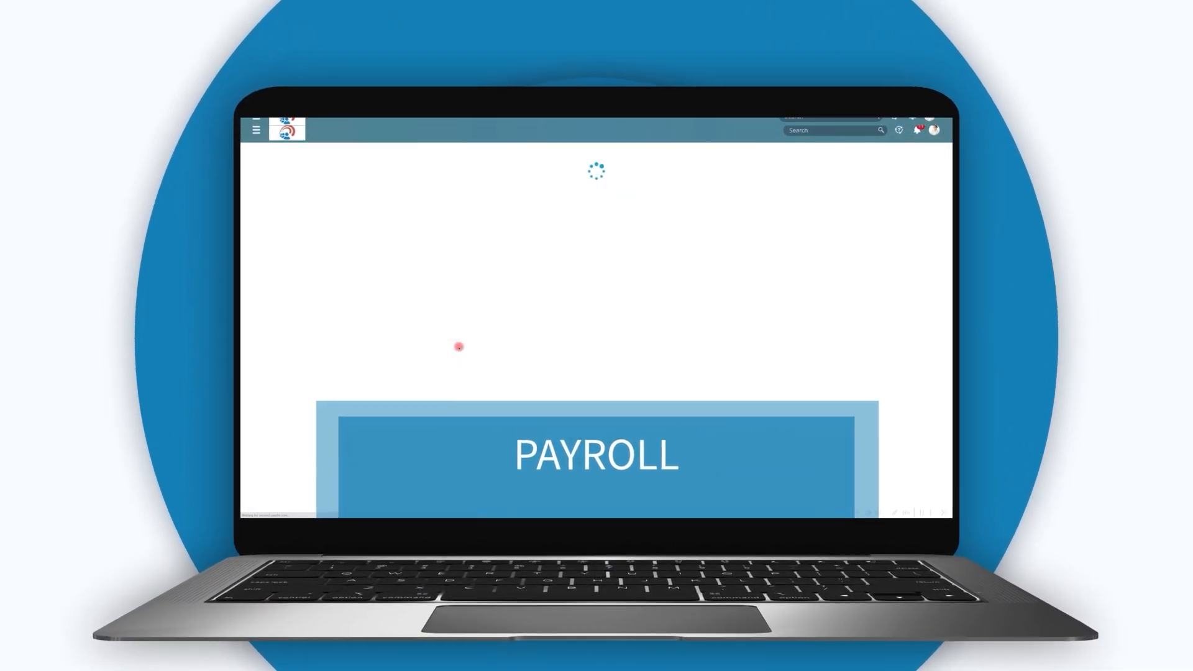
{"action": "left_click", "coordinate": [301, 369]}
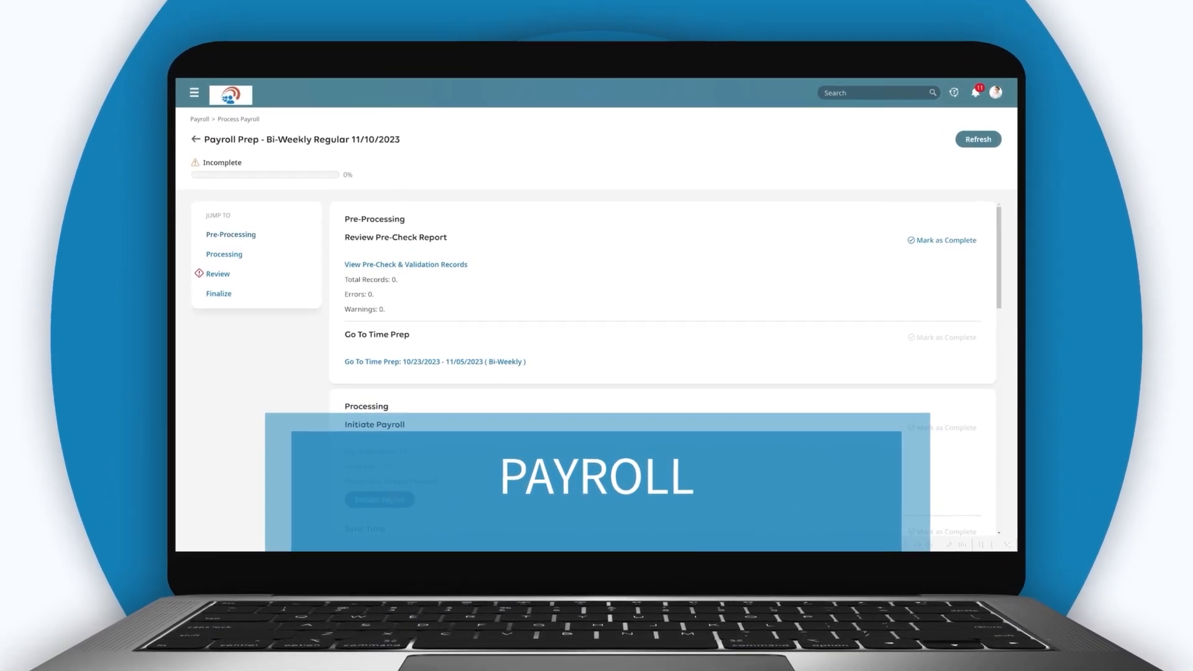
{"action": "left_click", "coordinate": [396, 498]}
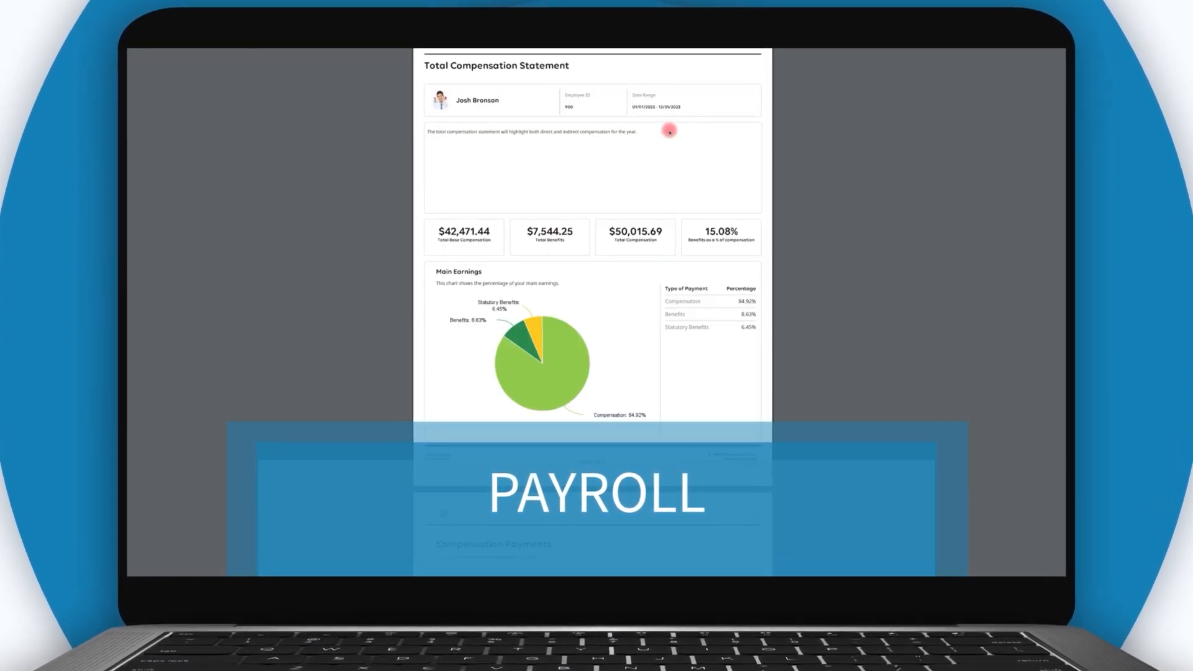
- Review the employee's total compensation statement and open the Oct 27, 2023 pay statement from the employee's pay history
{"action": "scroll", "coordinate": [669, 187], "scroll_direction": "down", "scroll_amount": 5}
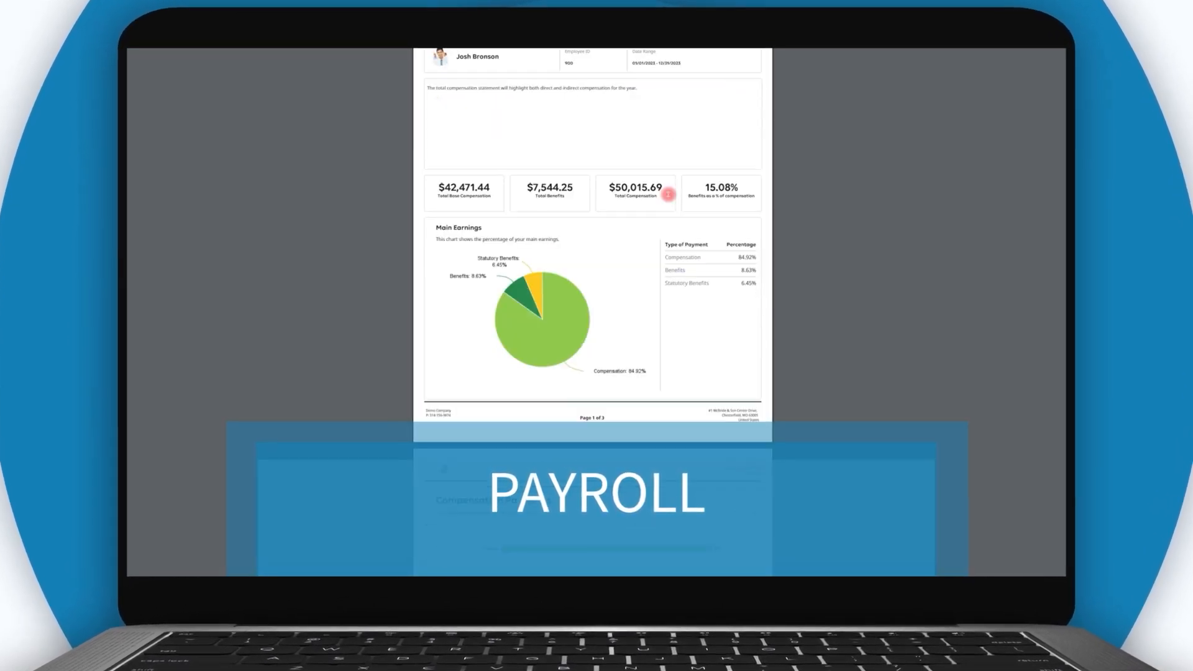
{"action": "scroll", "coordinate": [668, 193], "scroll_direction": "down", "scroll_amount": 2}
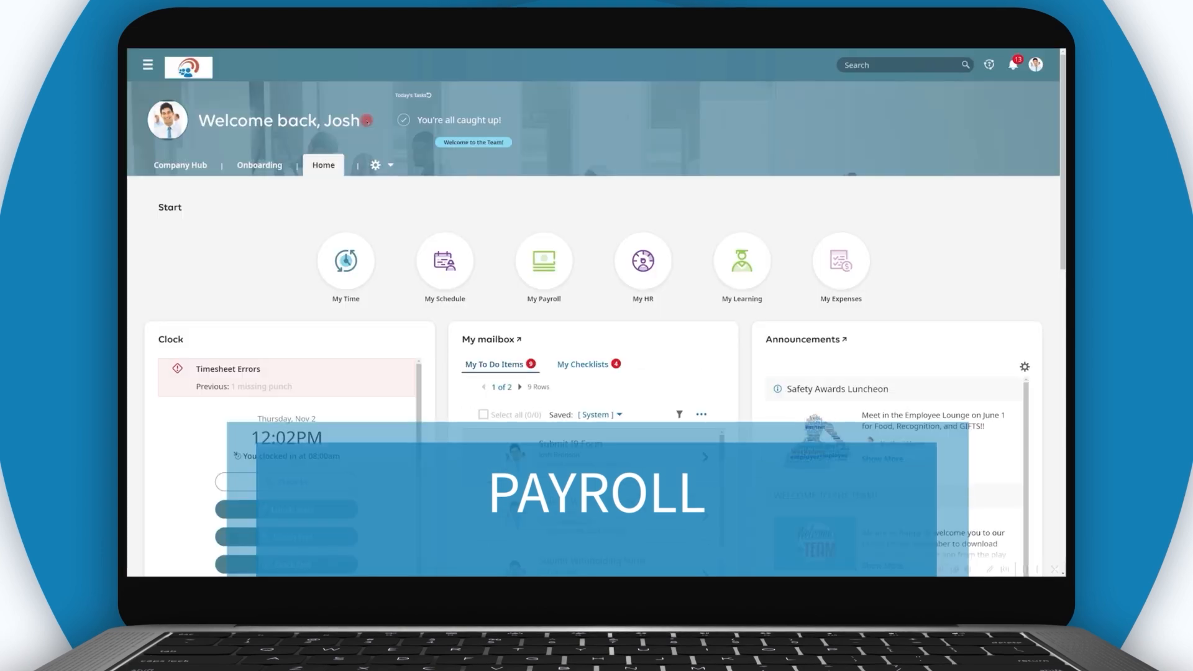
{"action": "scroll", "coordinate": [449, 179], "scroll_direction": "down", "scroll_amount": 8}
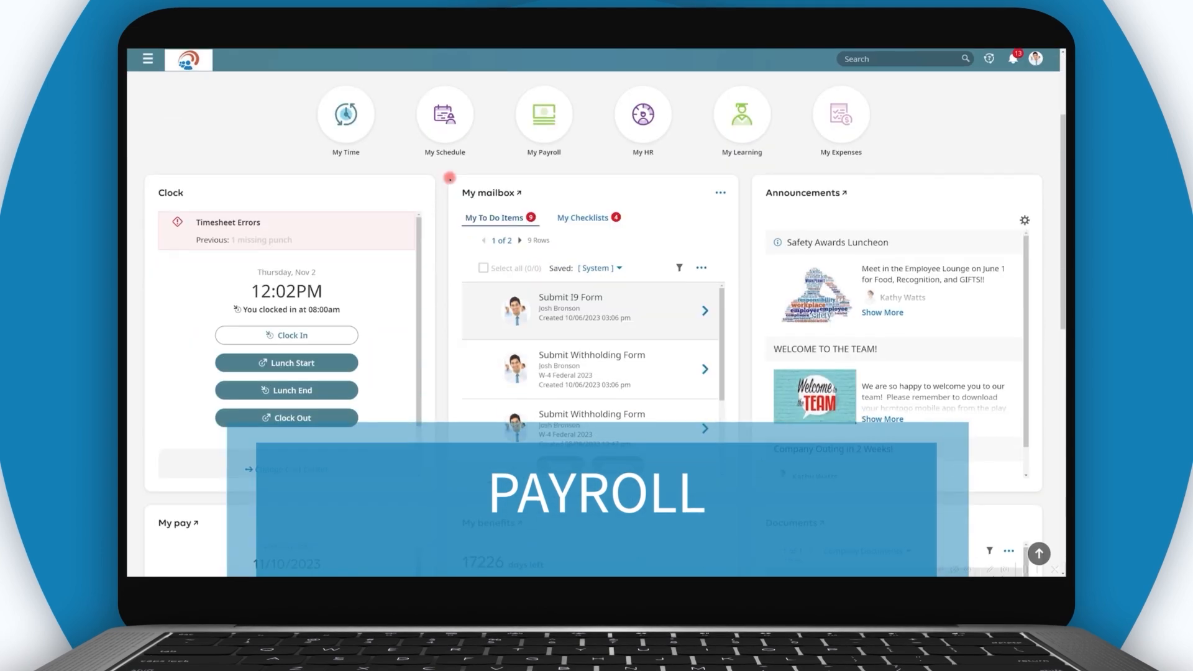
{"action": "scroll", "coordinate": [449, 179], "scroll_direction": "down", "scroll_amount": 2}
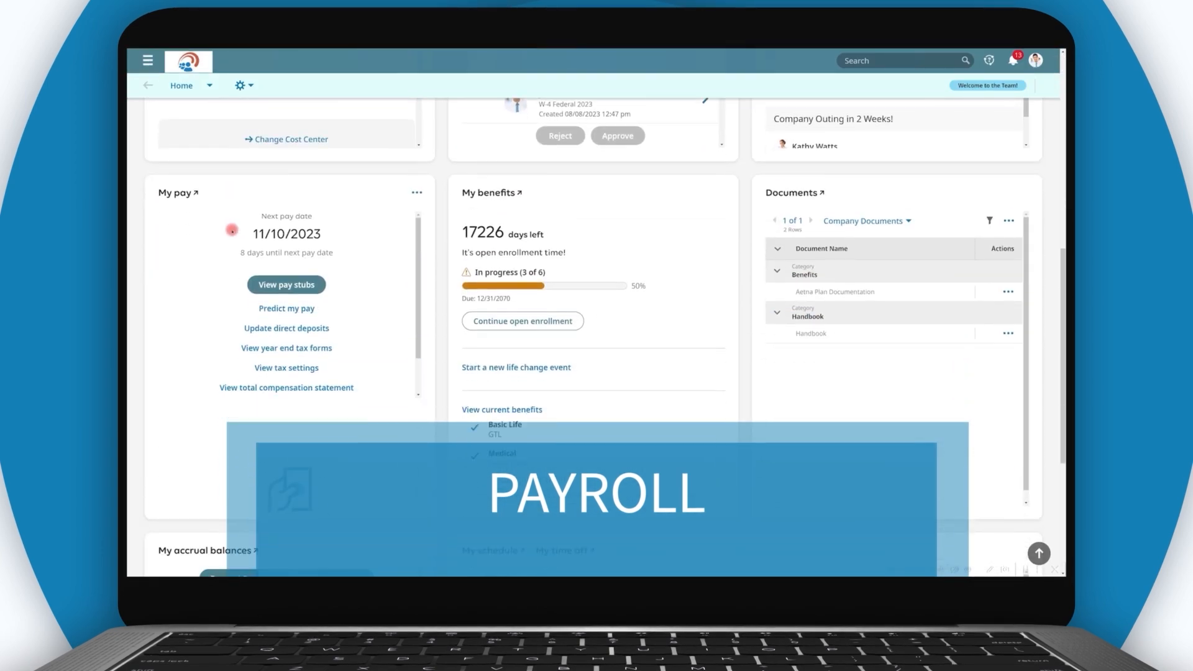
{"action": "left_click", "coordinate": [296, 284]}
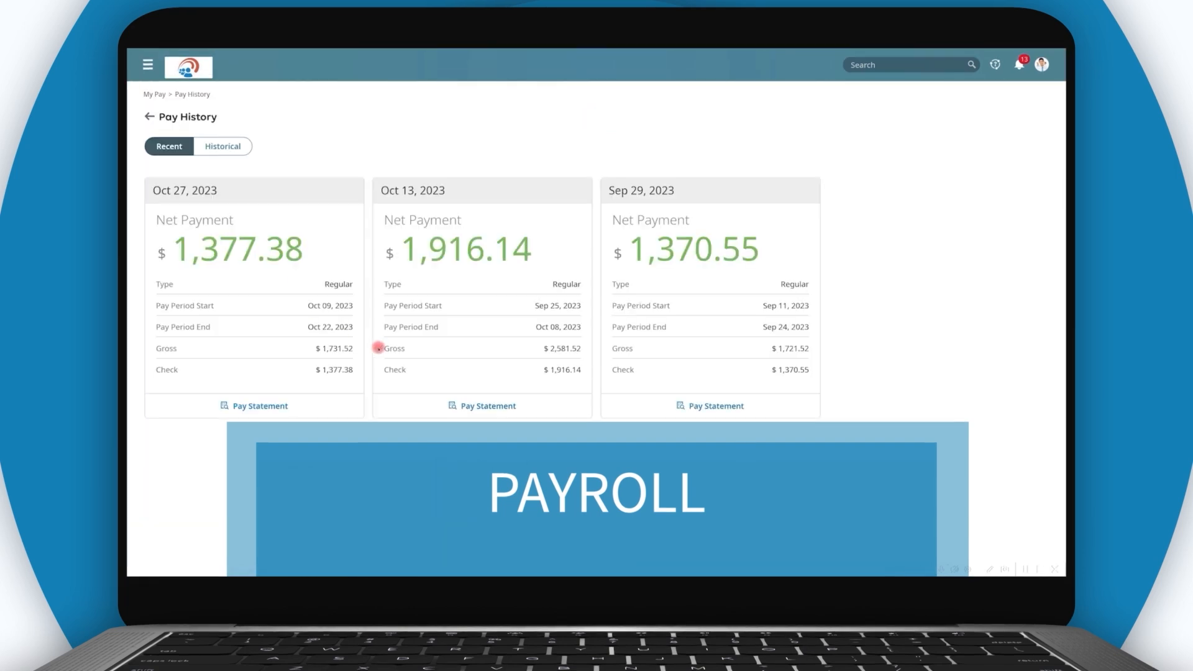
{"action": "left_click", "coordinate": [274, 405]}
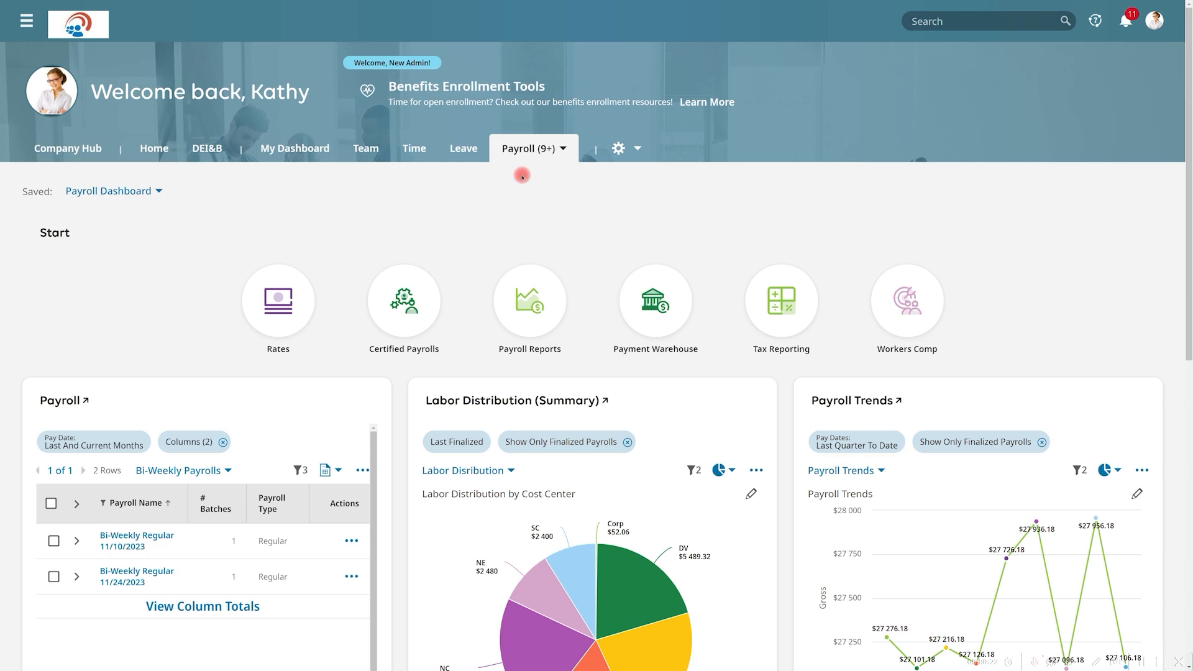
- From the administrator's payroll dashboard, open the Payroll Prep Process for Bi-Weekly Regular 11/10/2023
{"action": "scroll", "coordinate": [521, 176], "scroll_direction": "down", "scroll_amount": 3}
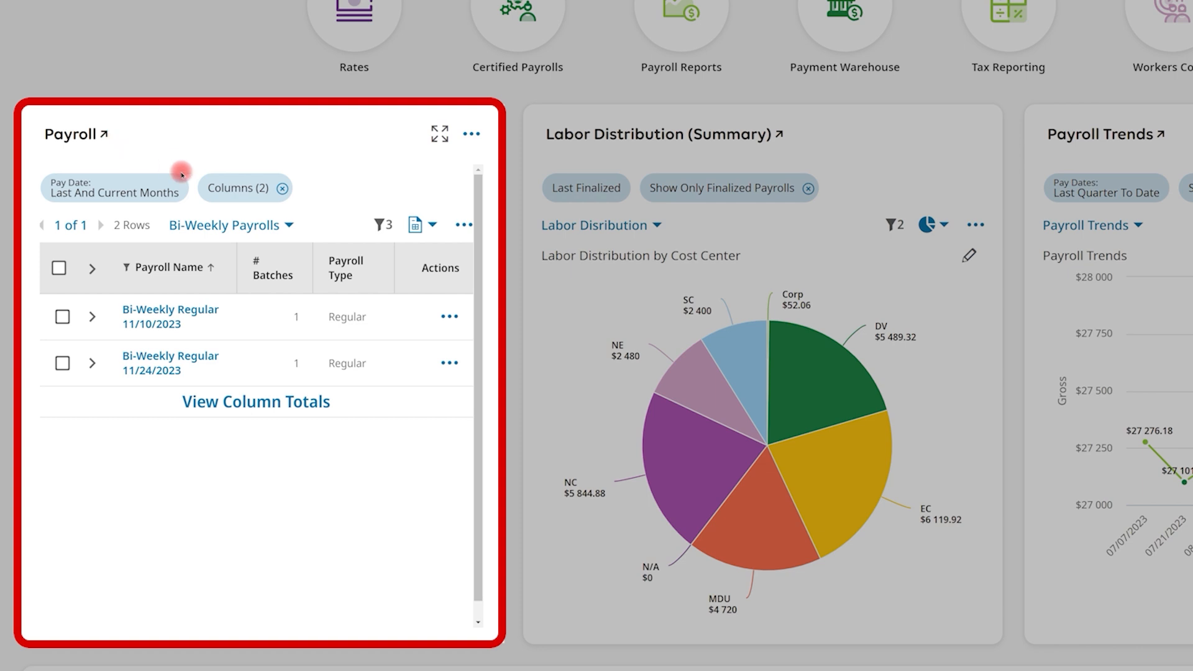
{"action": "left_click", "coordinate": [444, 318]}
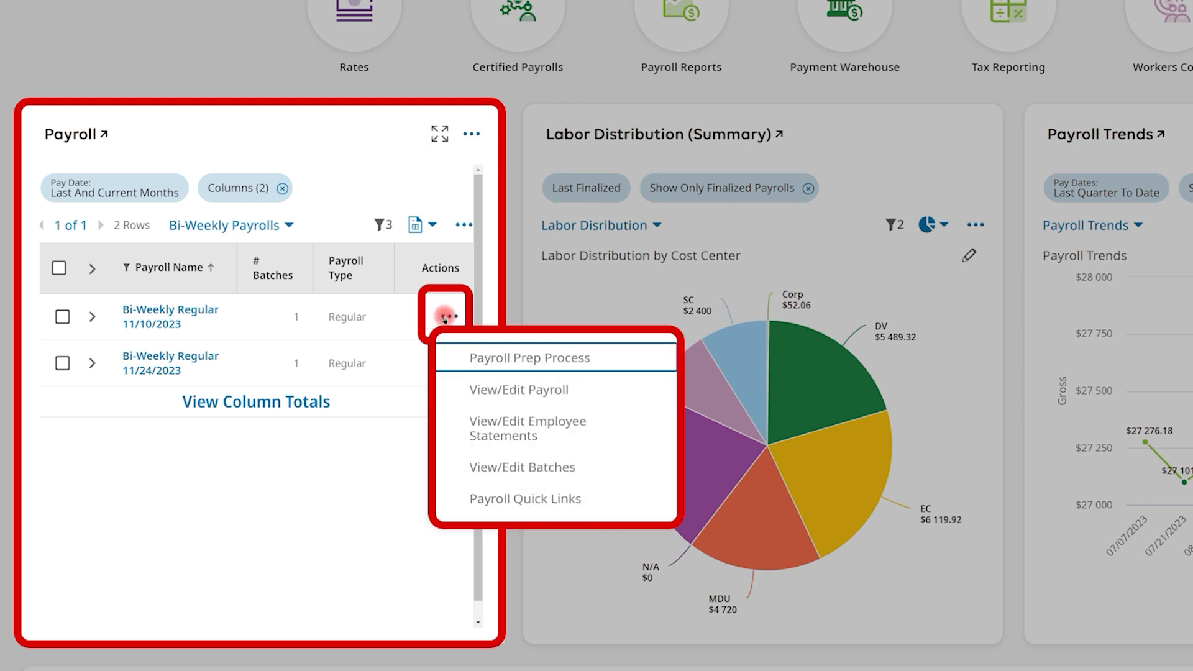
{"action": "left_click", "coordinate": [469, 358]}
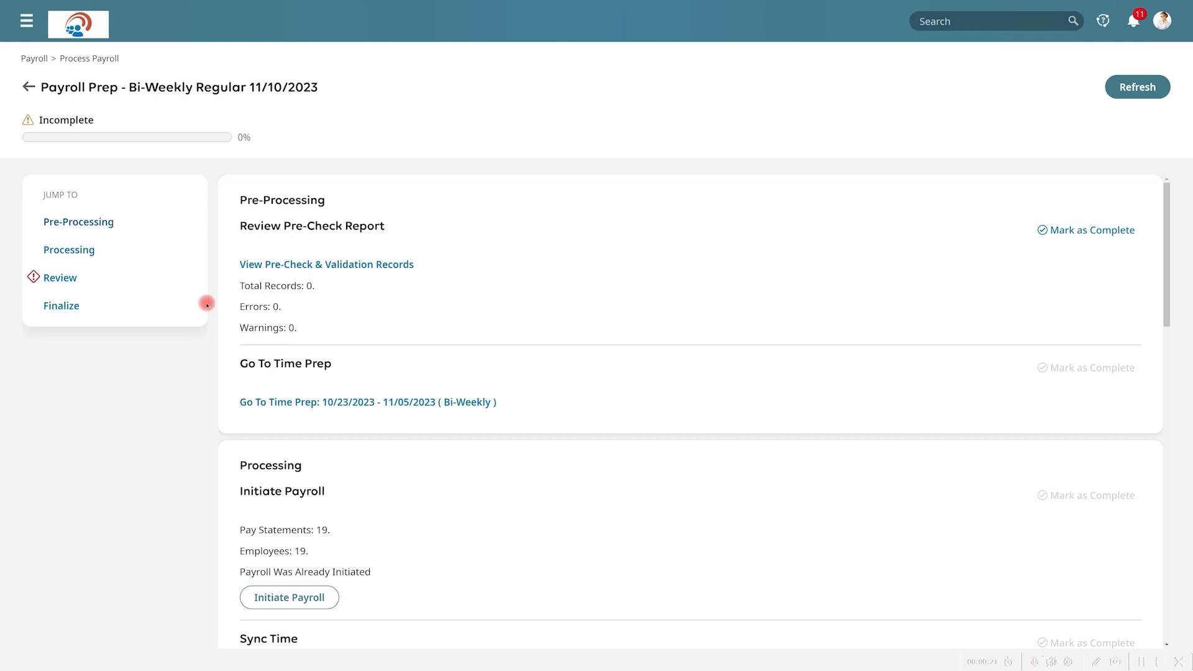
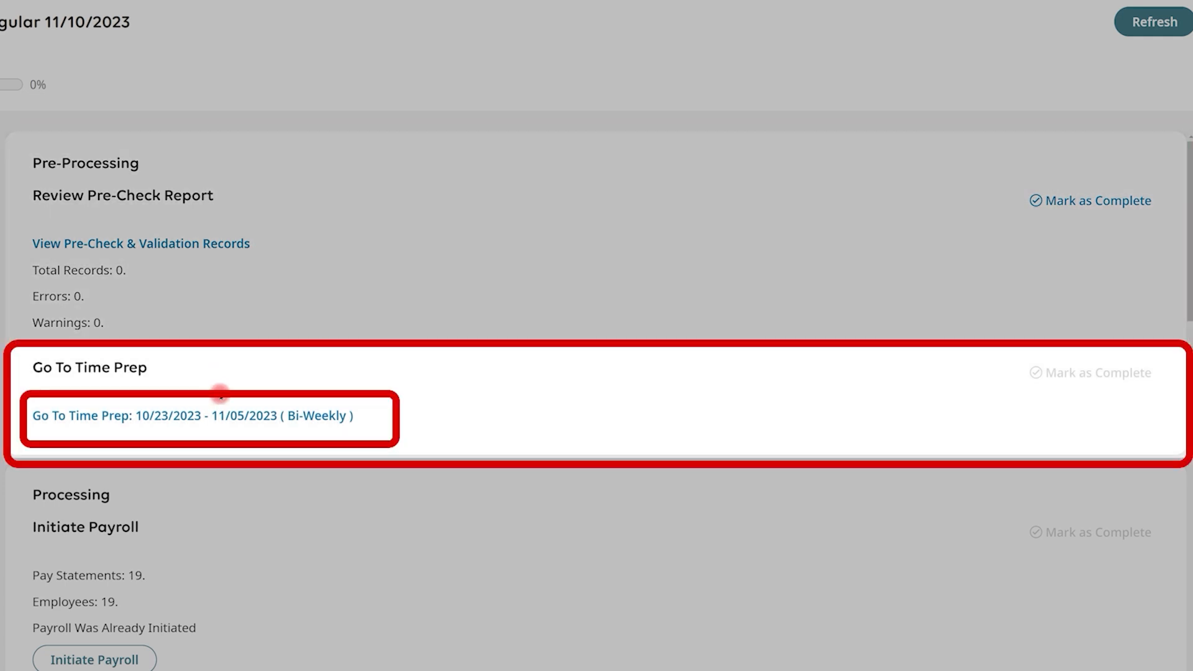
- Open the time prep for 10/23/2023 - 11/05/2023 and review its stages from historical records to Go To Payroll Prep
{"action": "left_click", "coordinate": [216, 417]}
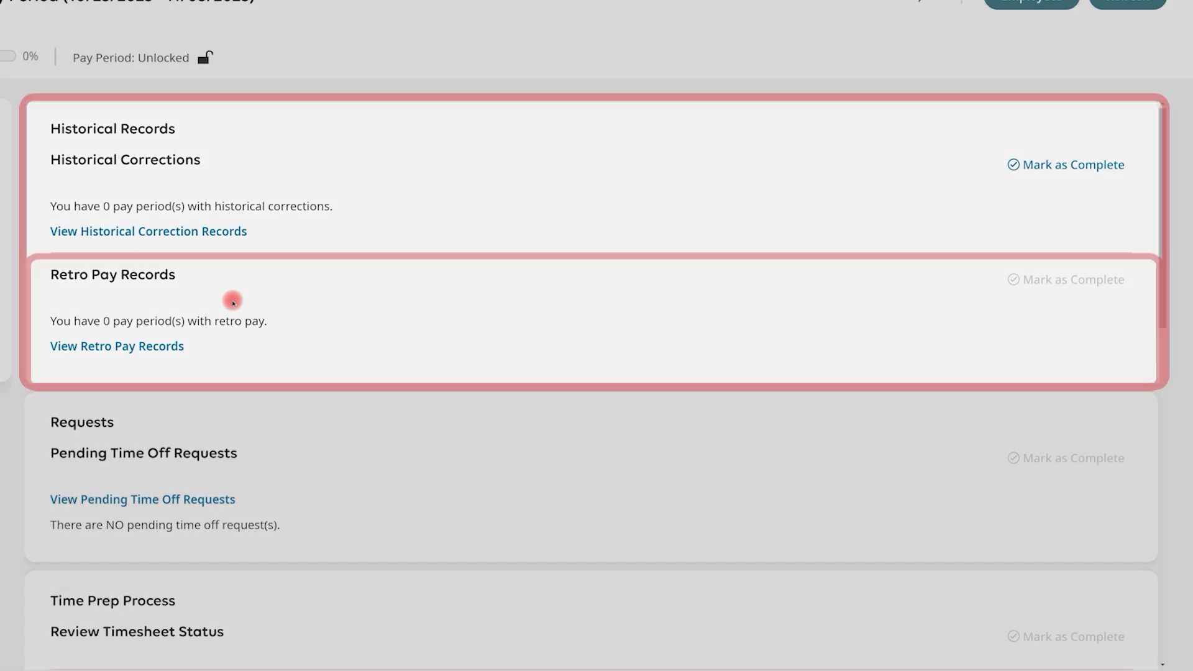
{"action": "scroll", "coordinate": [233, 303], "scroll_direction": "down", "scroll_amount": 3}
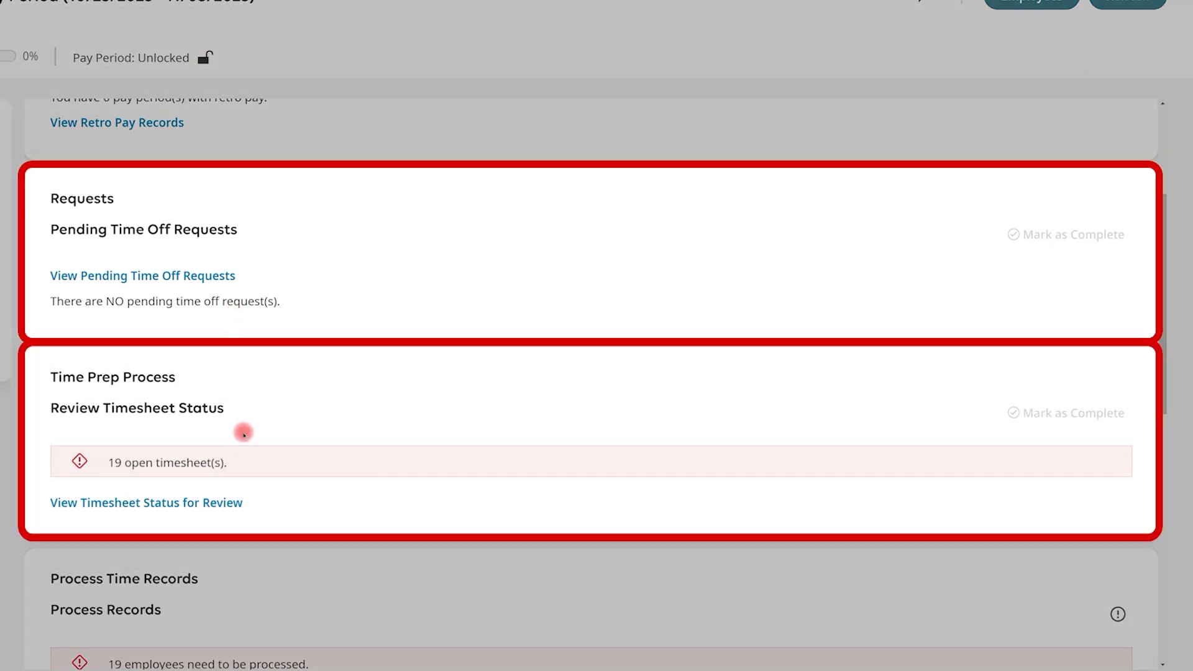
{"action": "scroll", "coordinate": [242, 429], "scroll_direction": "down", "scroll_amount": 5}
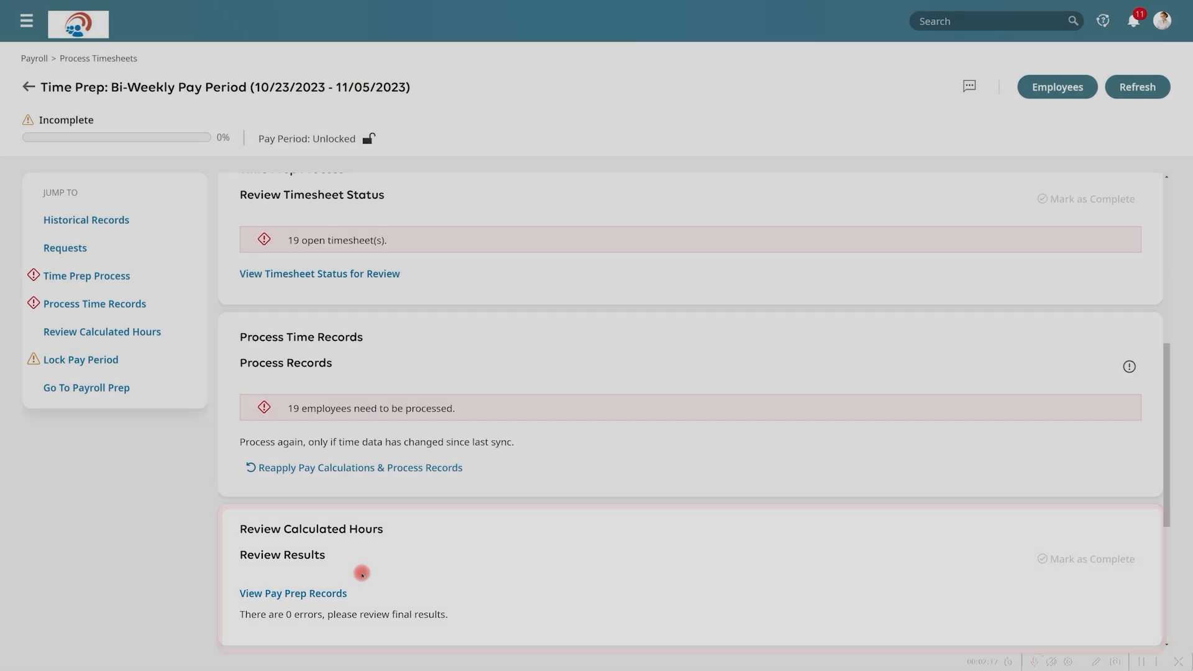
{"action": "scroll", "coordinate": [196, 579], "scroll_direction": "down", "scroll_amount": 4}
{"action": "scroll", "coordinate": [362, 573], "scroll_direction": "down", "scroll_amount": 1}
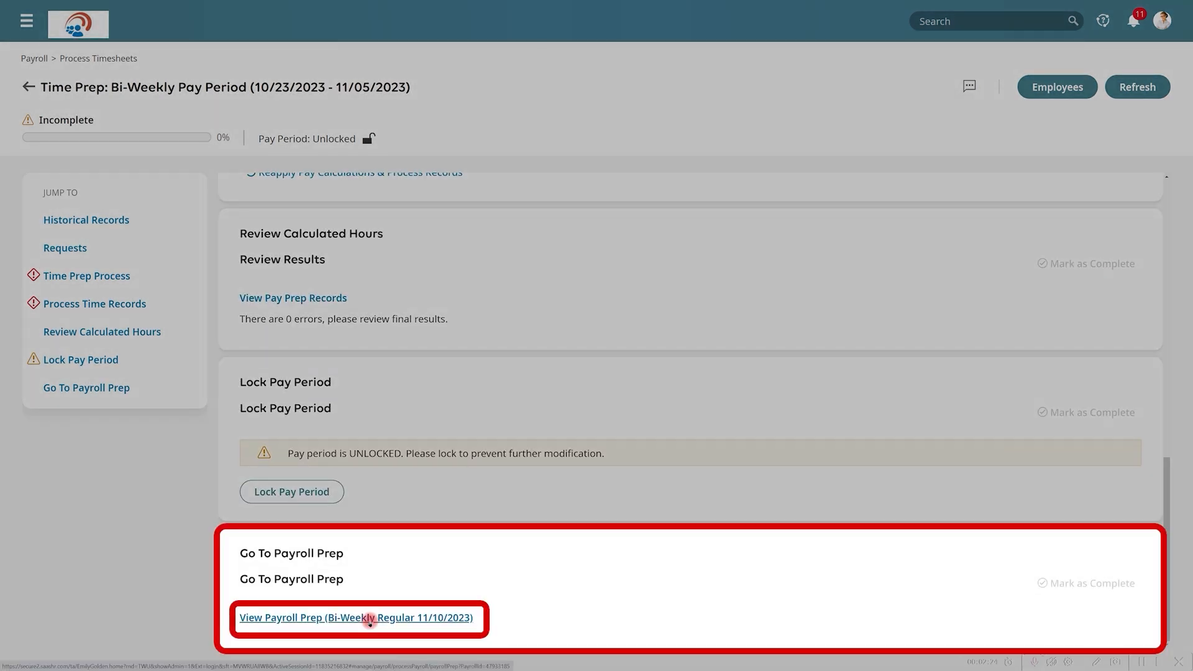
- Return to the Bi-Weekly Regular 11/10/2023 payroll prep, view the Initiate Payroll options and cancel them
{"action": "left_click", "coordinate": [369, 618]}
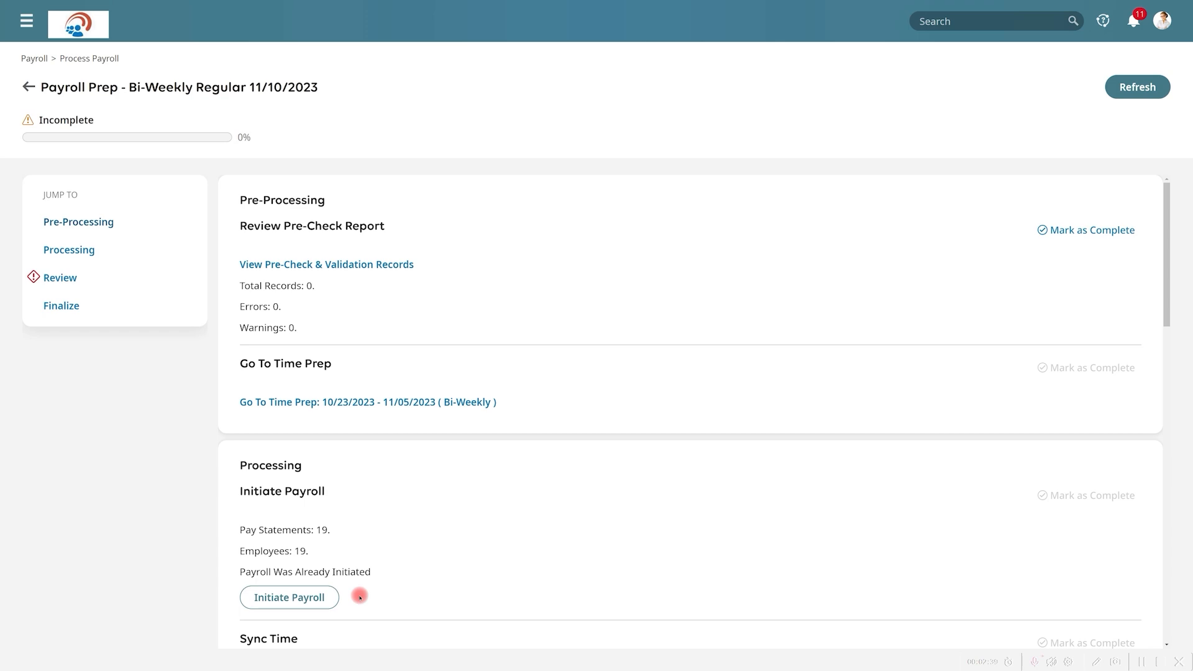
{"action": "left_click", "coordinate": [309, 597]}
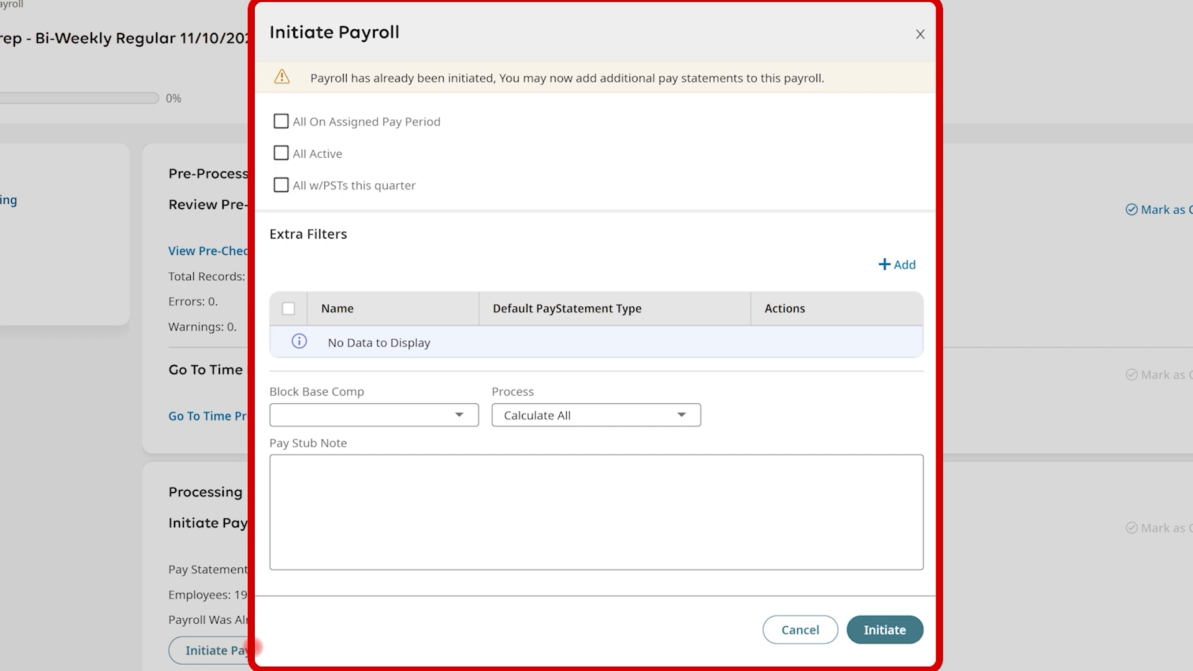
{"action": "left_click", "coordinate": [798, 629]}
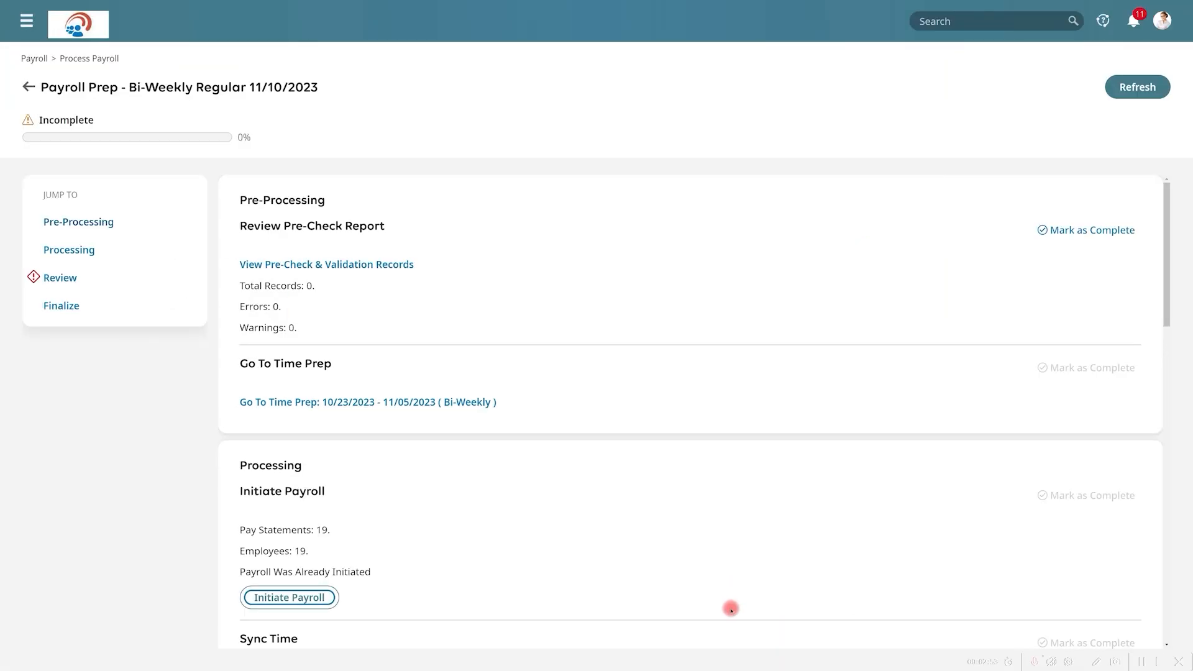
- View the payroll batches and open the pay statement records of the Regular Earnings batch
{"action": "scroll", "coordinate": [731, 610], "scroll_direction": "down", "scroll_amount": 3}
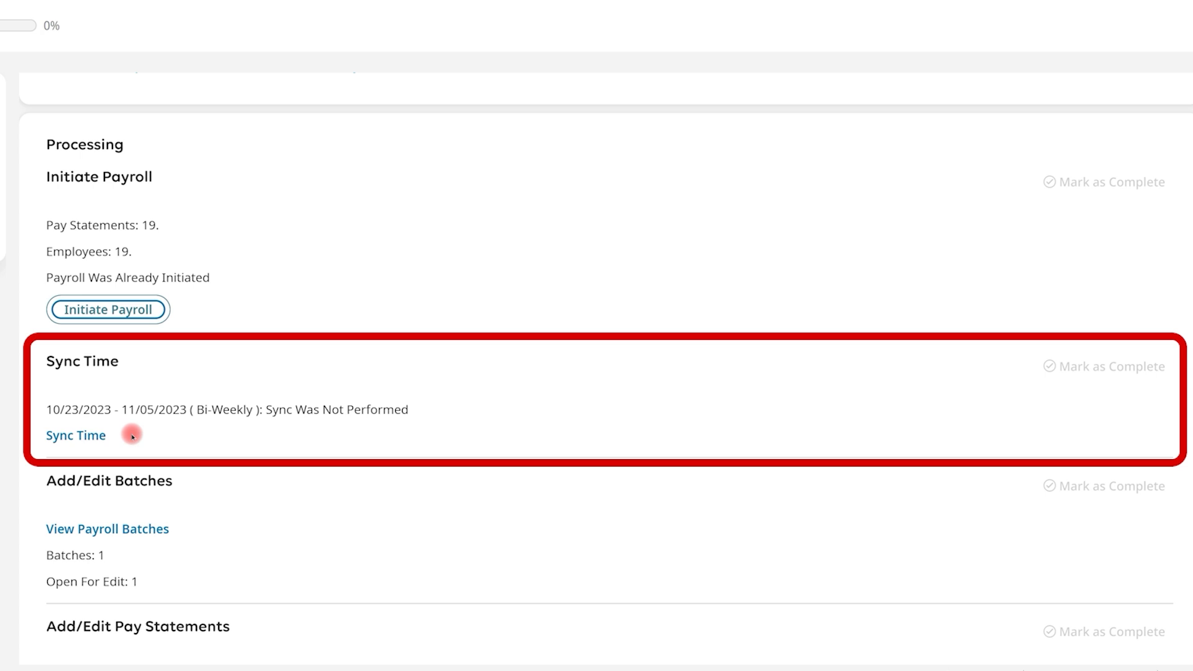
{"action": "left_click", "coordinate": [131, 529]}
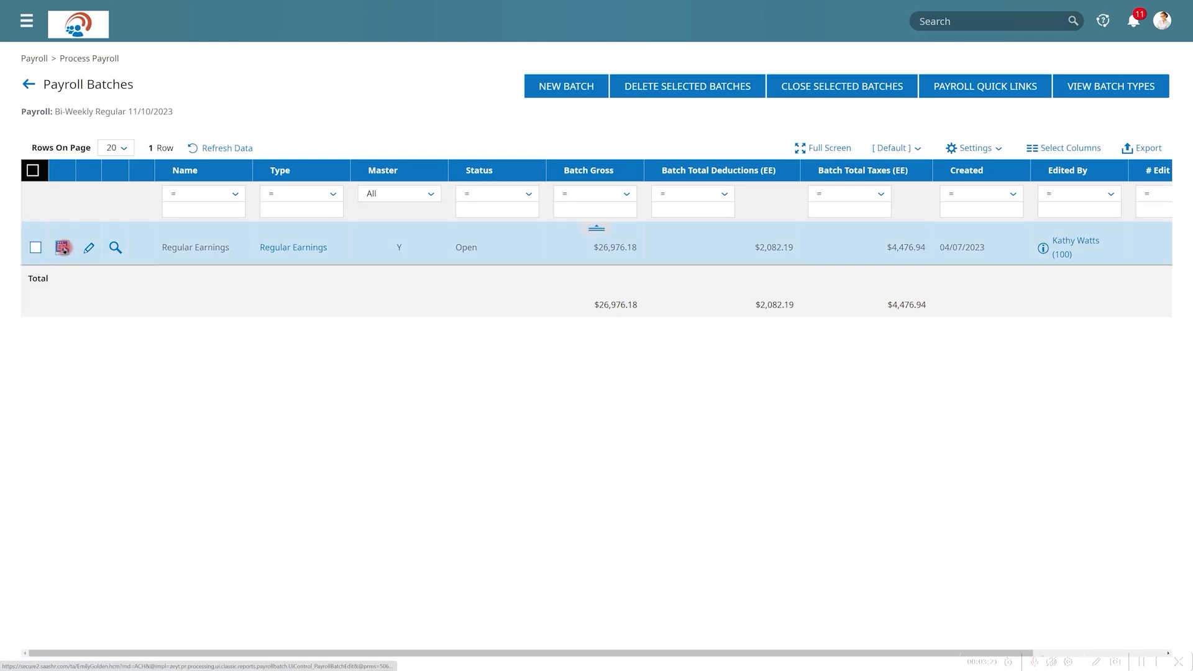
{"action": "left_click", "coordinate": [63, 248]}
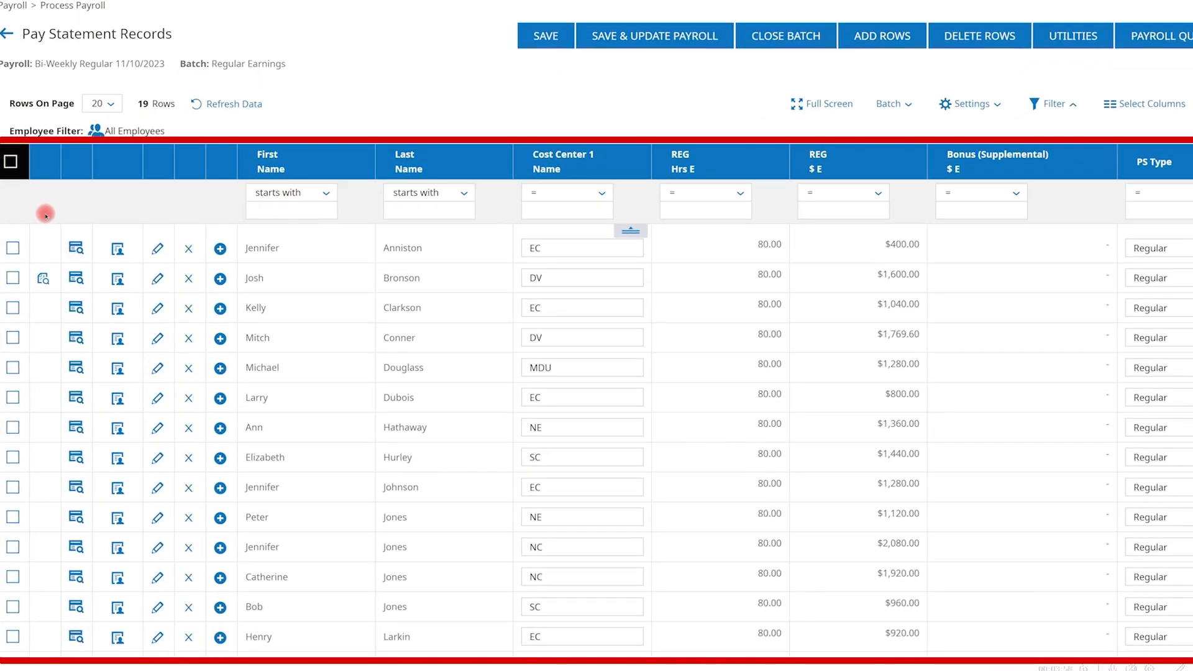
- Step through the REG Hrs E cells of the first four pay statement records
{"action": "left_click", "coordinate": [776, 243]}
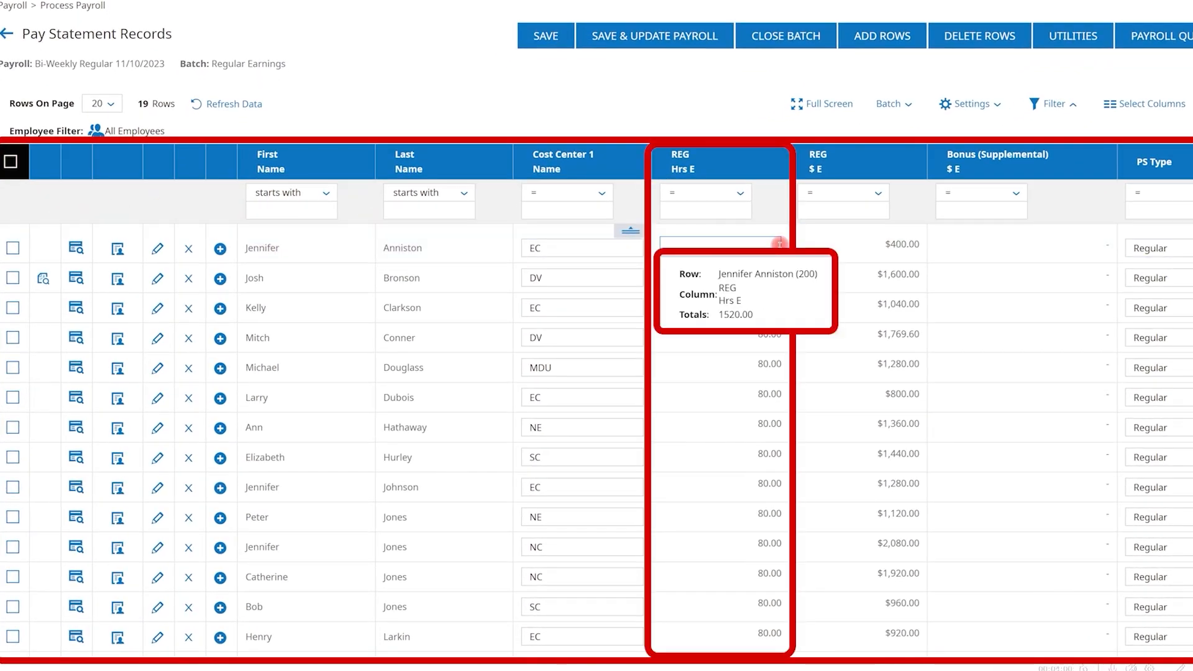
{"action": "key", "text": "Down"}
{"action": "key", "text": "Down"}
{"action": "key", "text": "Down"}
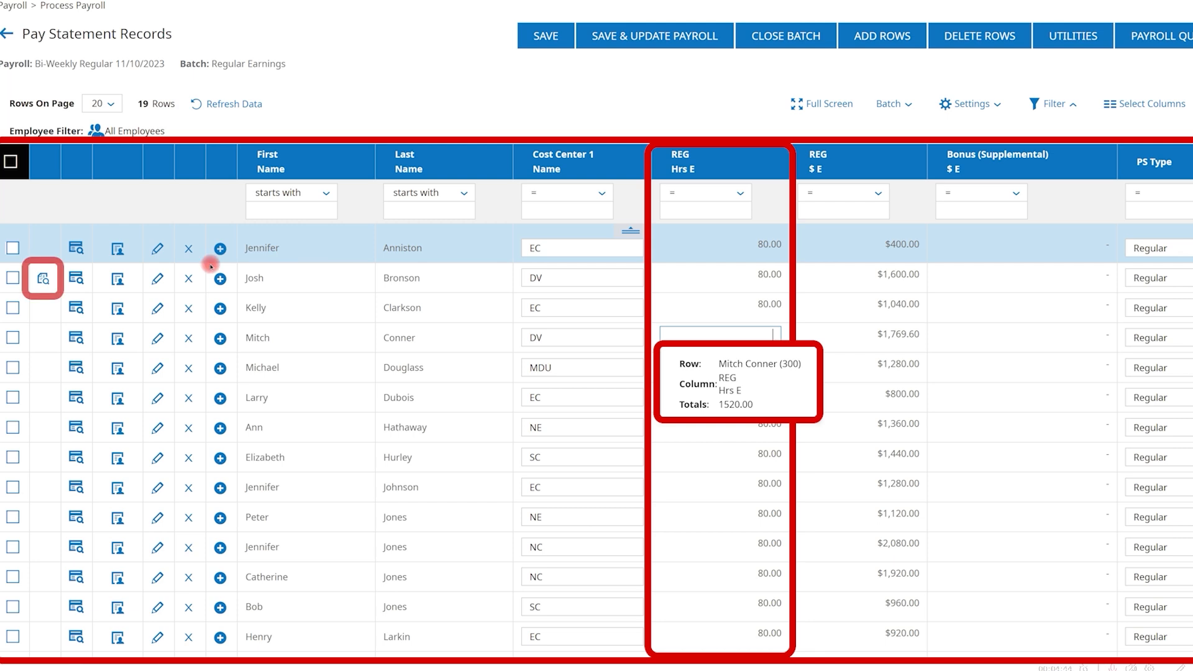
- Open the payroll alert on the second employee's record, mark the bonus reminder as completed and close the alerts
{"action": "left_click", "coordinate": [43, 279]}
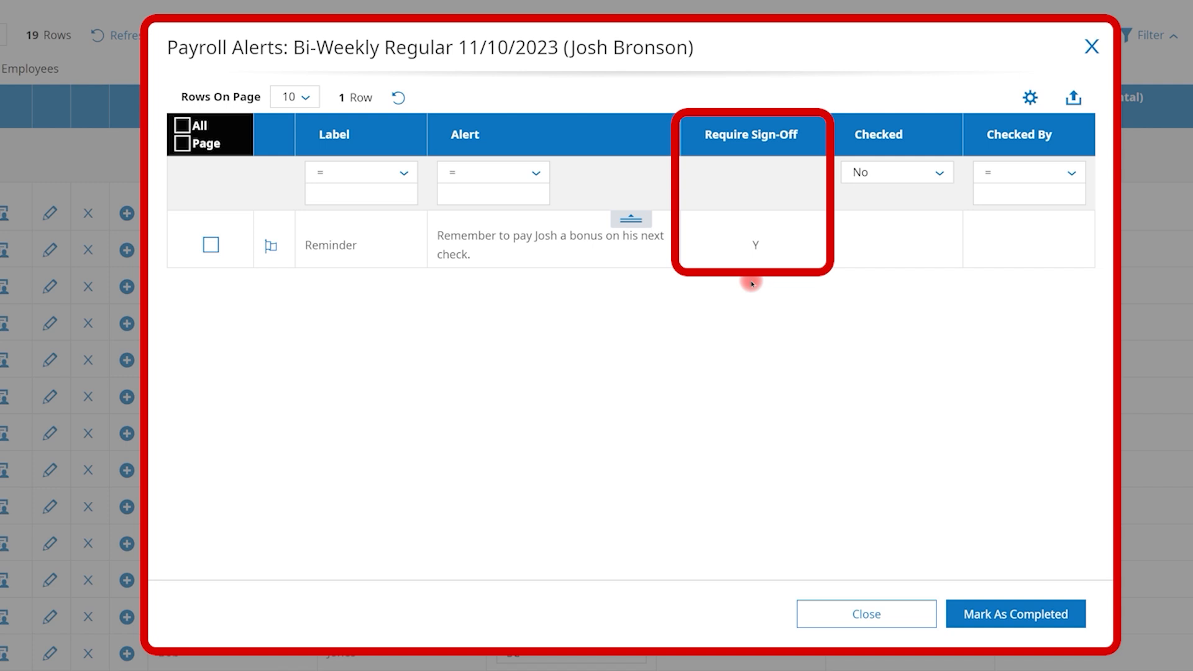
{"action": "left_click", "coordinate": [274, 248]}
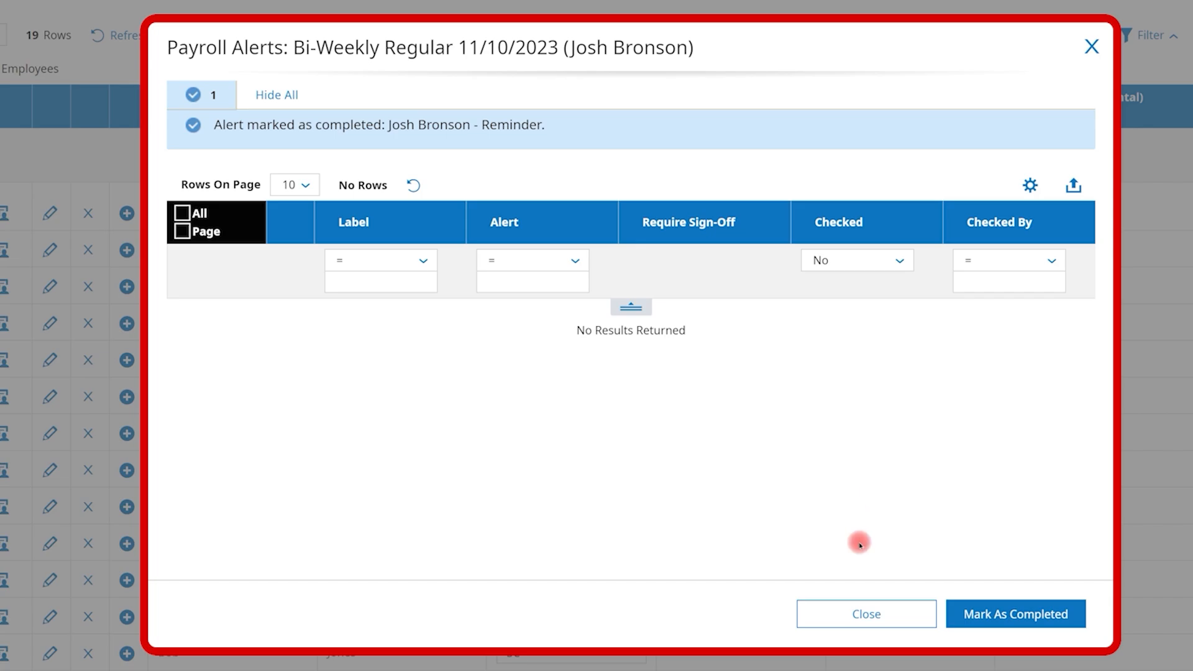
{"action": "left_click", "coordinate": [868, 610]}
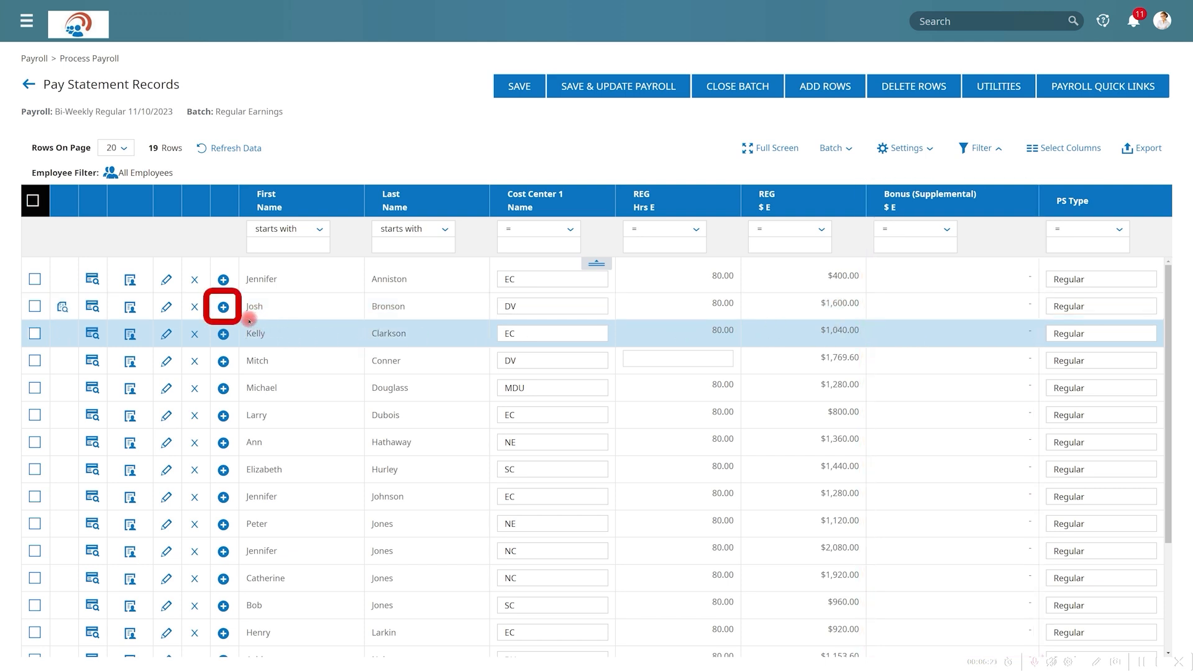
- Add an extra pay statement row for the employee with the bonus reminder and set its Bonus (Supplemental) amount to $500.00
{"action": "left_click", "coordinate": [222, 307]}
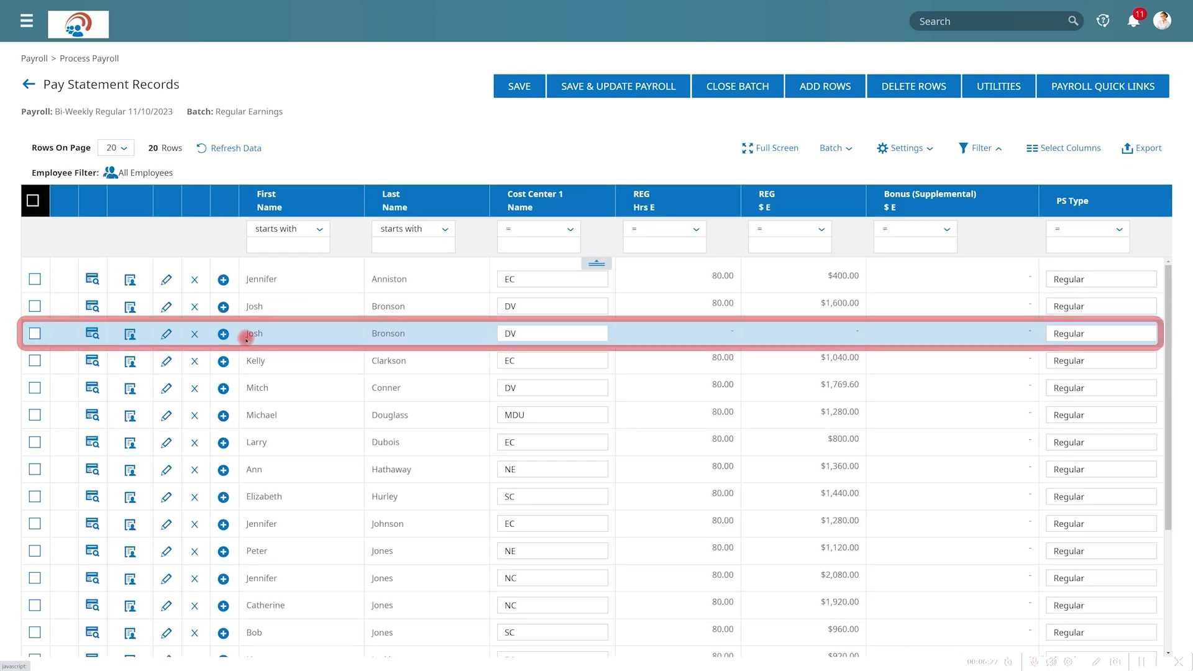
{"action": "left_click", "coordinate": [862, 330]}
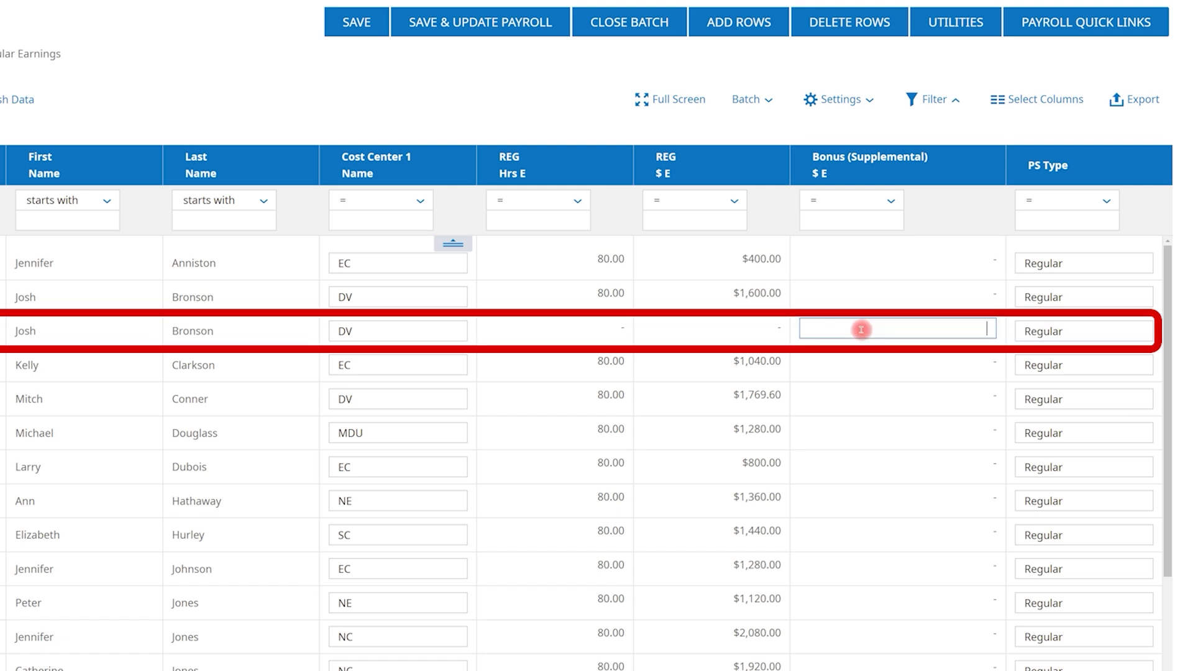
{"action": "type", "text": "500"}
- Set the PS Type of the $500.00 bonus row to Bonus, save the batch edits and update the payroll
{"action": "left_click", "coordinate": [1087, 333]}
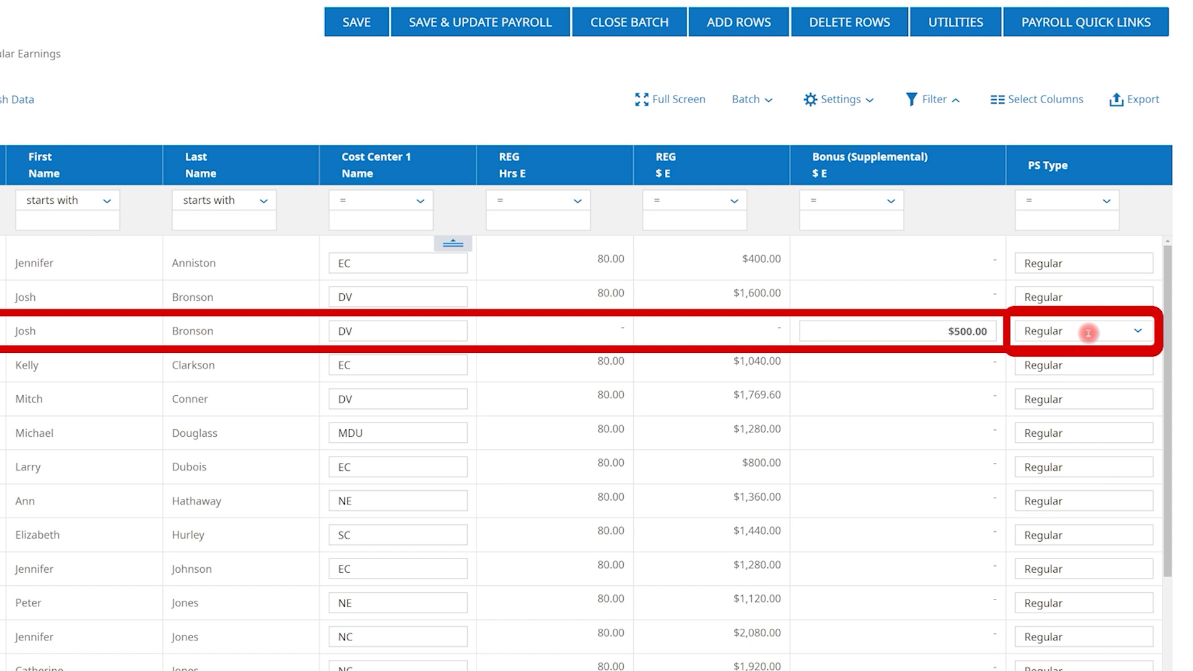
{"action": "left_click", "coordinate": [1142, 332]}
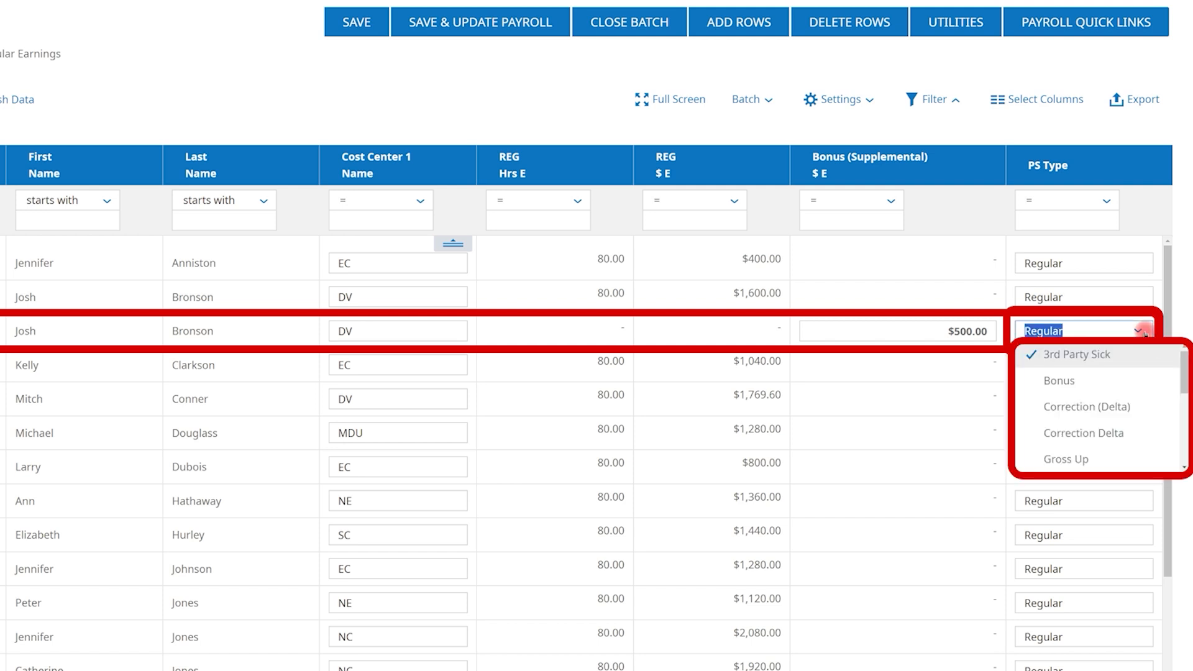
{"action": "left_click", "coordinate": [1138, 383]}
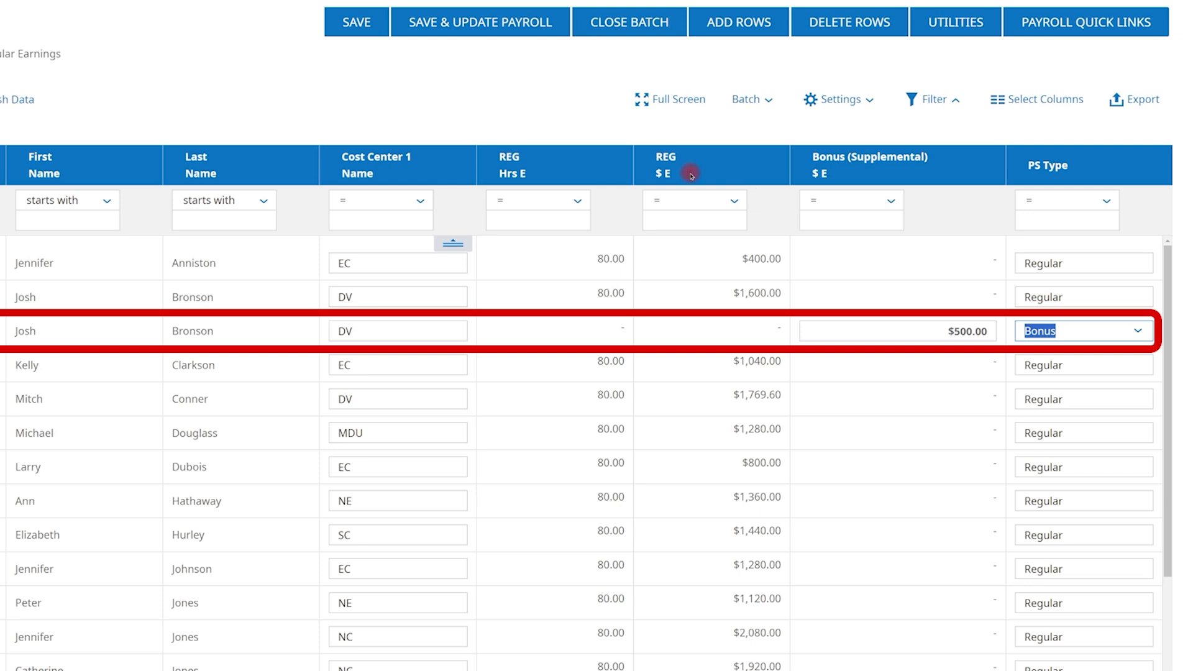
{"action": "left_click", "coordinate": [522, 23]}
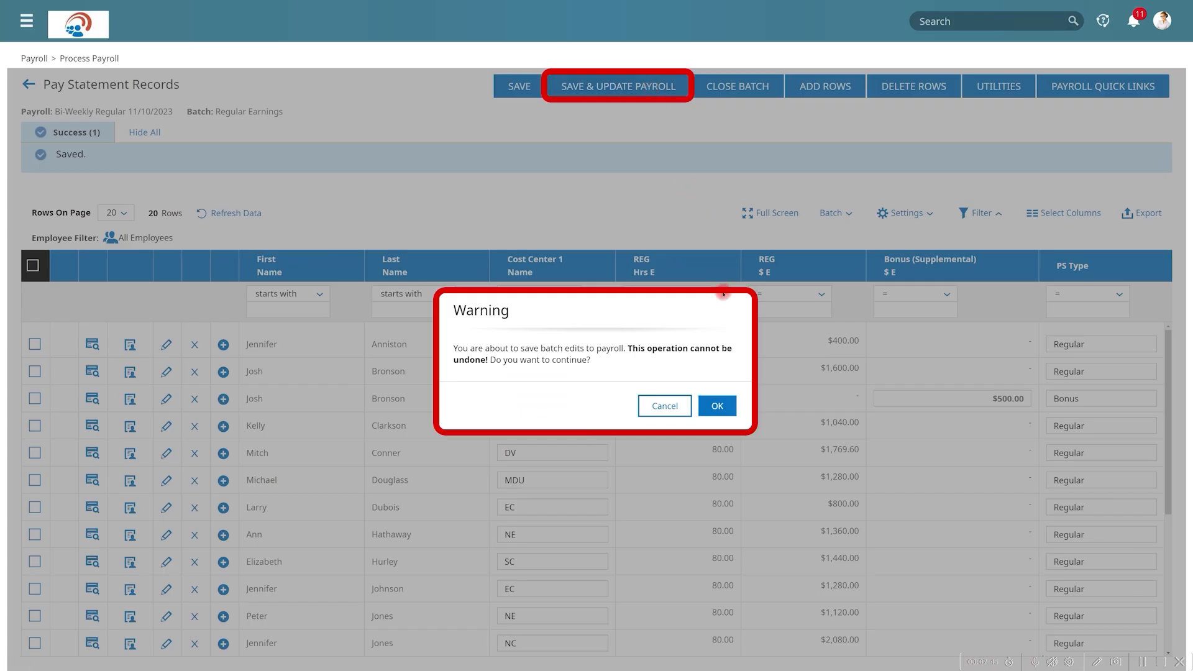
{"action": "left_click", "coordinate": [720, 406]}
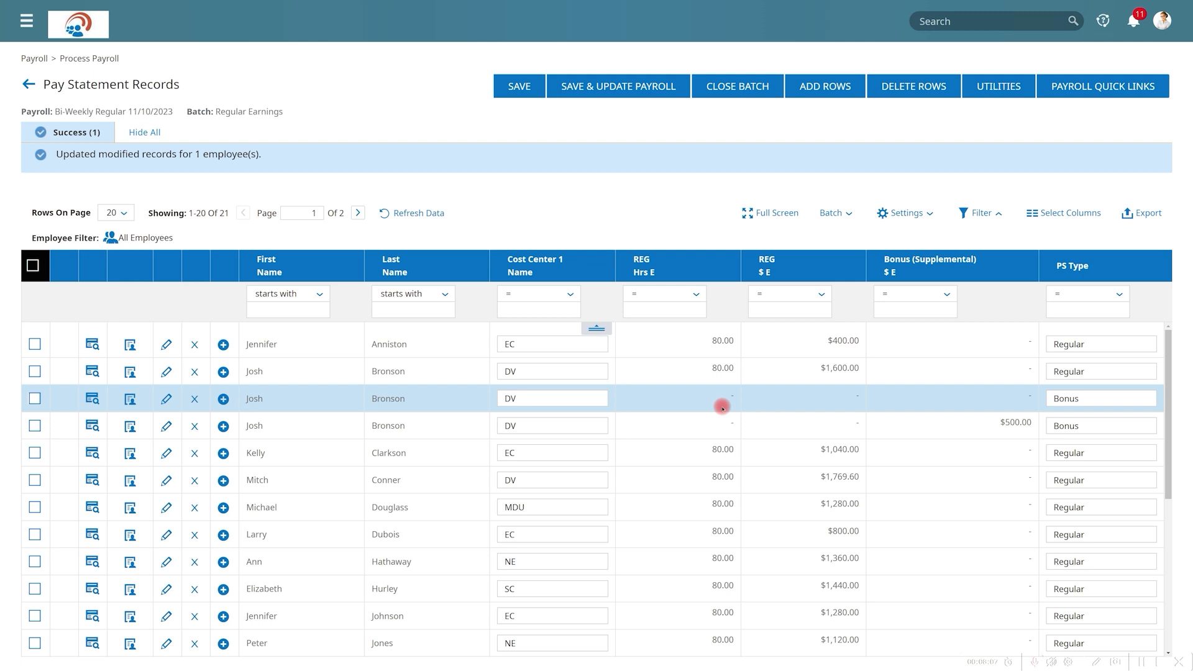
- Preview the employee's $500.00 bonus pay statement, review its earnings and taxes withheld, and close the preview
{"action": "left_click", "coordinate": [94, 425]}
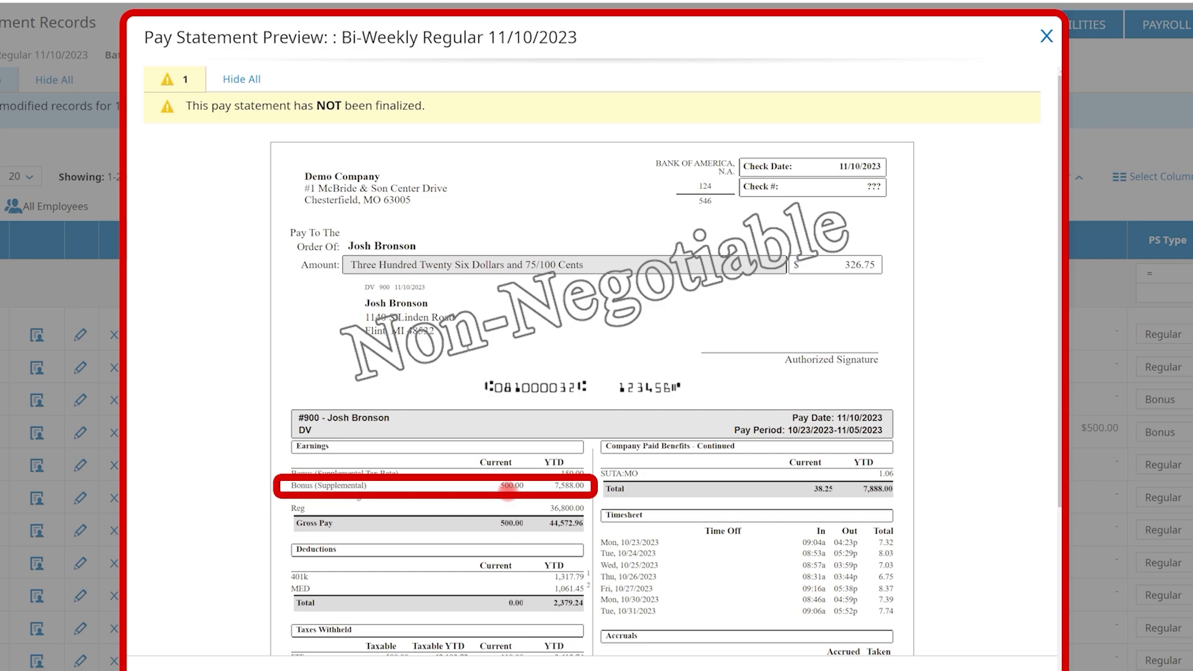
{"action": "scroll", "coordinate": [508, 491], "scroll_direction": "down", "scroll_amount": 4}
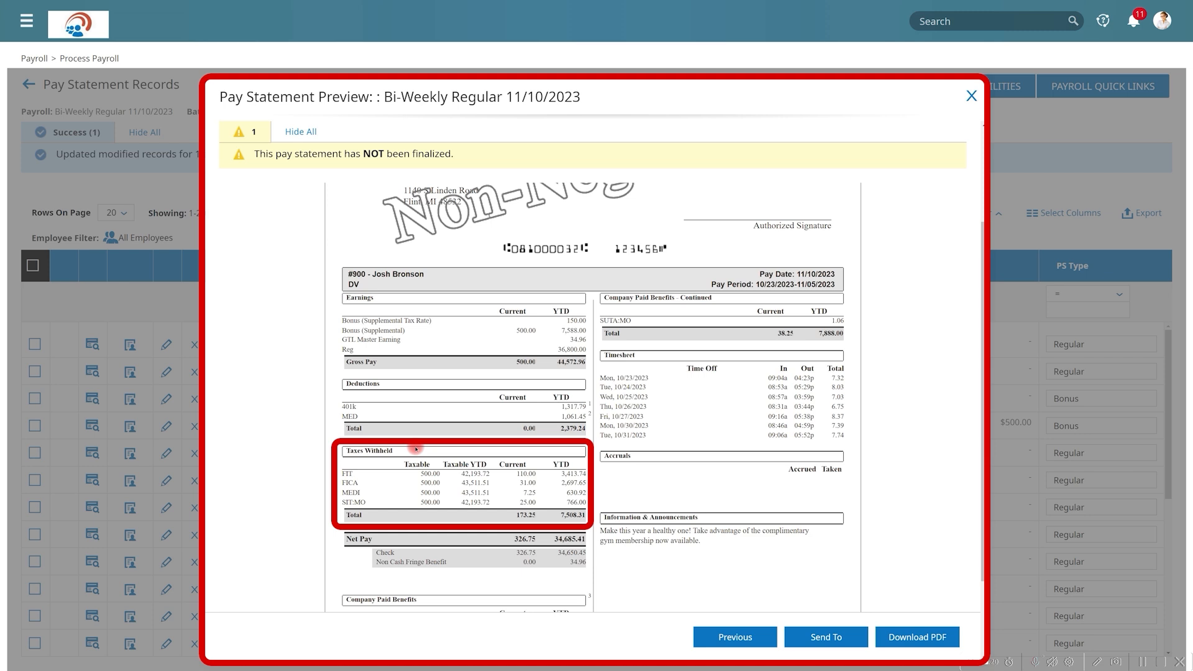
{"action": "left_click", "coordinate": [972, 97]}
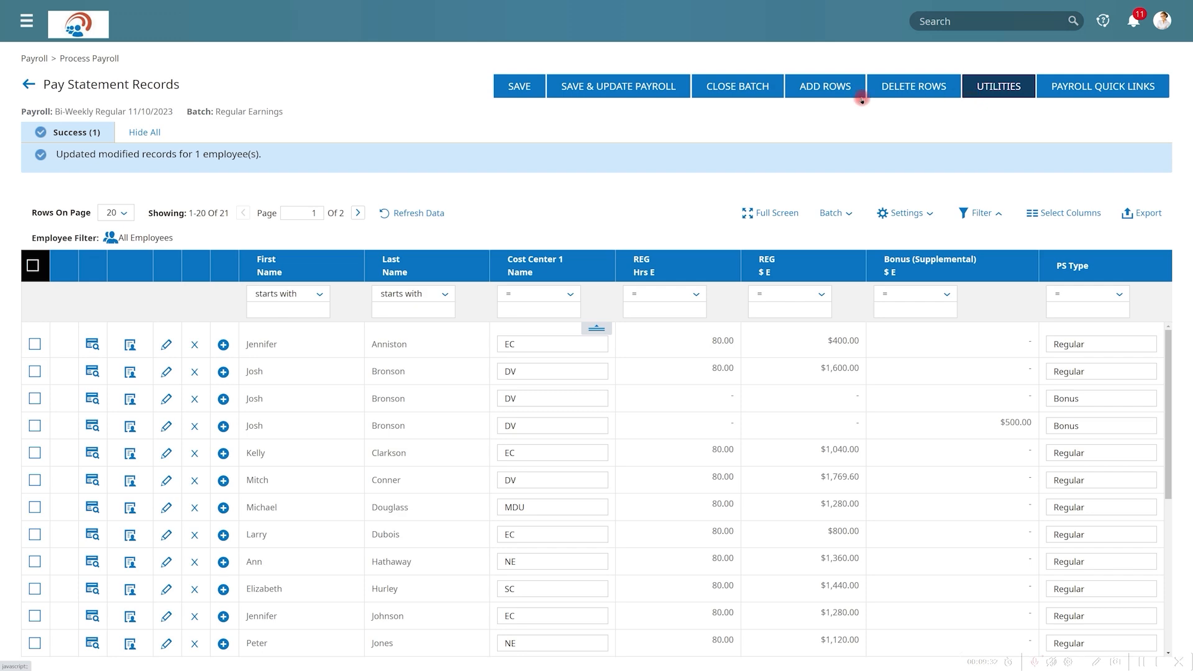
- Close editing of the Regular Earnings batch and return to the payroll prep checklist
{"action": "left_click", "coordinate": [753, 89]}
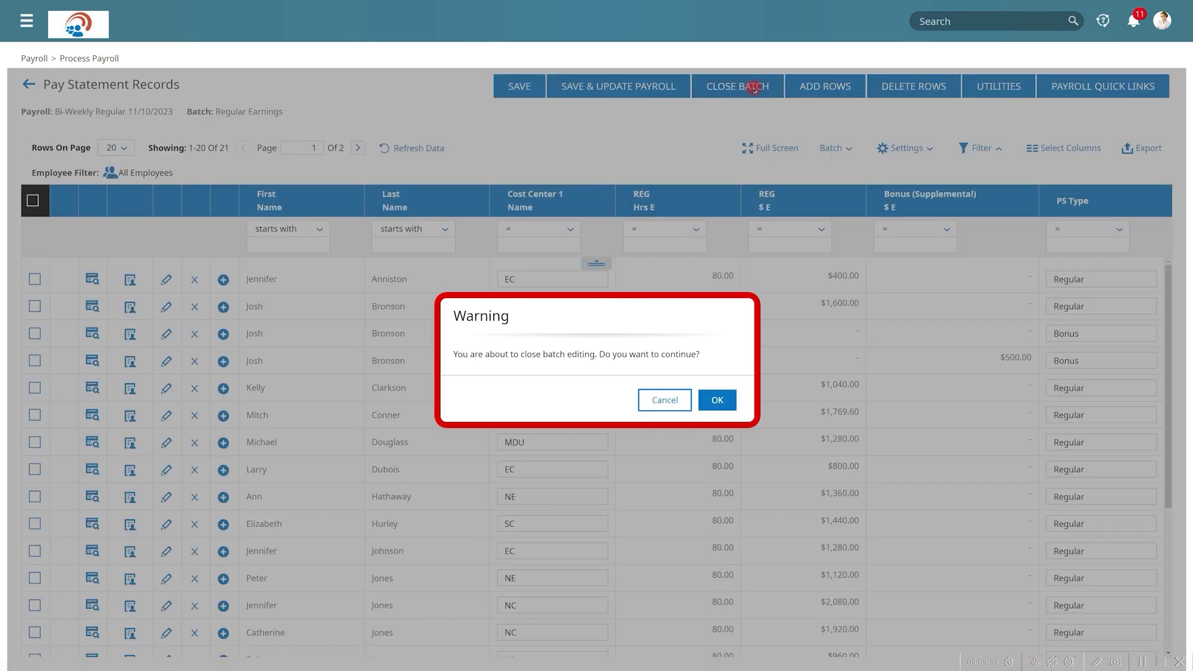
{"action": "left_click", "coordinate": [725, 401]}
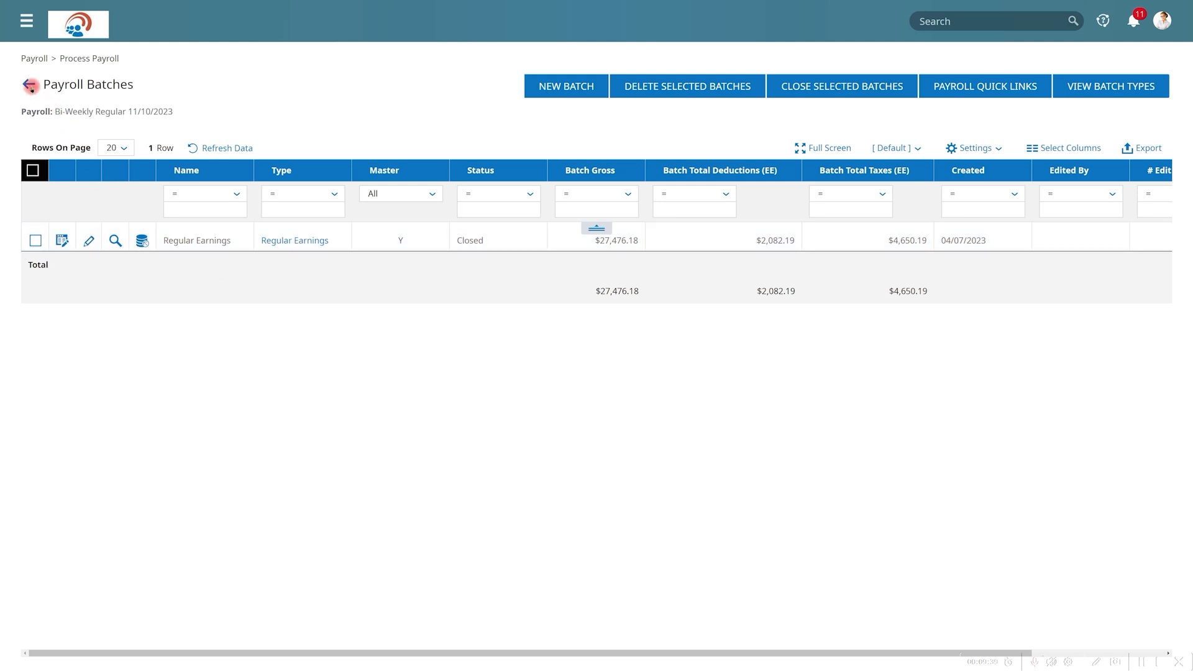
{"action": "left_click", "coordinate": [30, 86]}
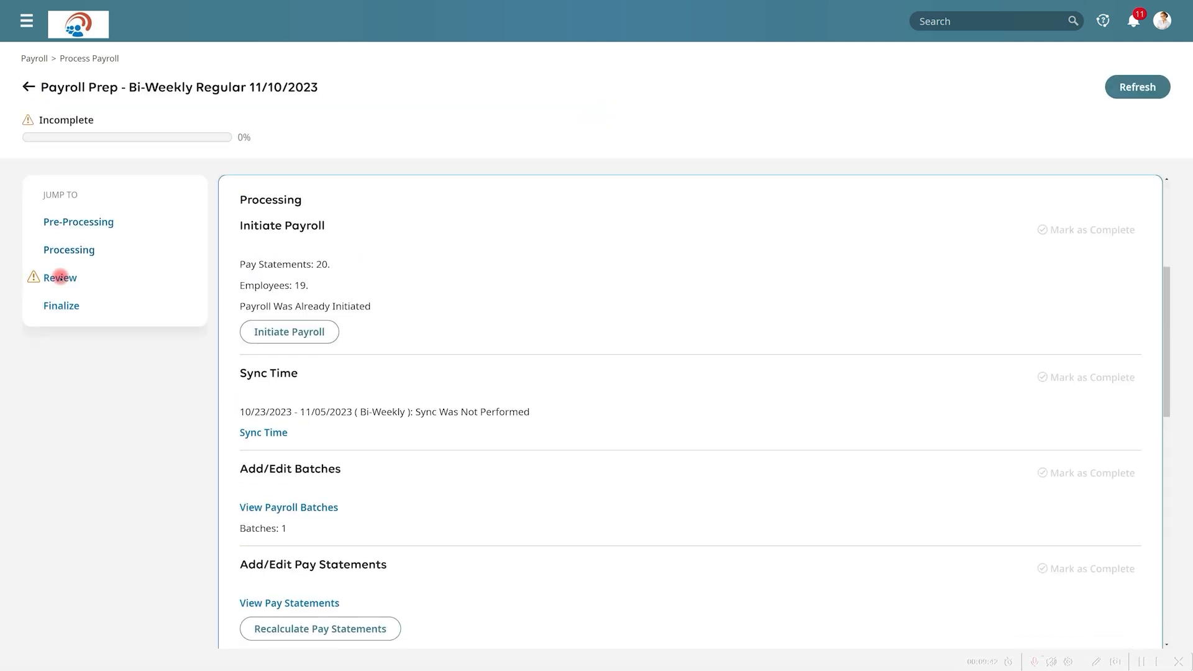
- View the payroll's list of pay statements and return to the payroll prep checklist
{"action": "scroll", "coordinate": [225, 460], "scroll_direction": "down", "scroll_amount": 2}
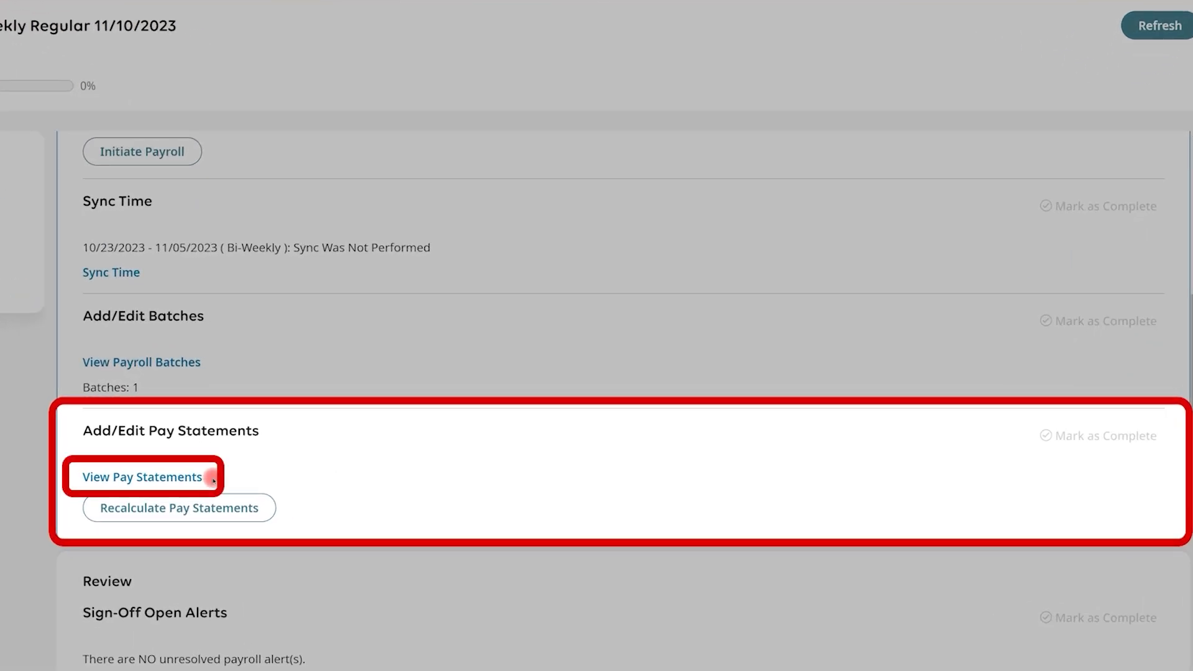
{"action": "left_click", "coordinate": [181, 479]}
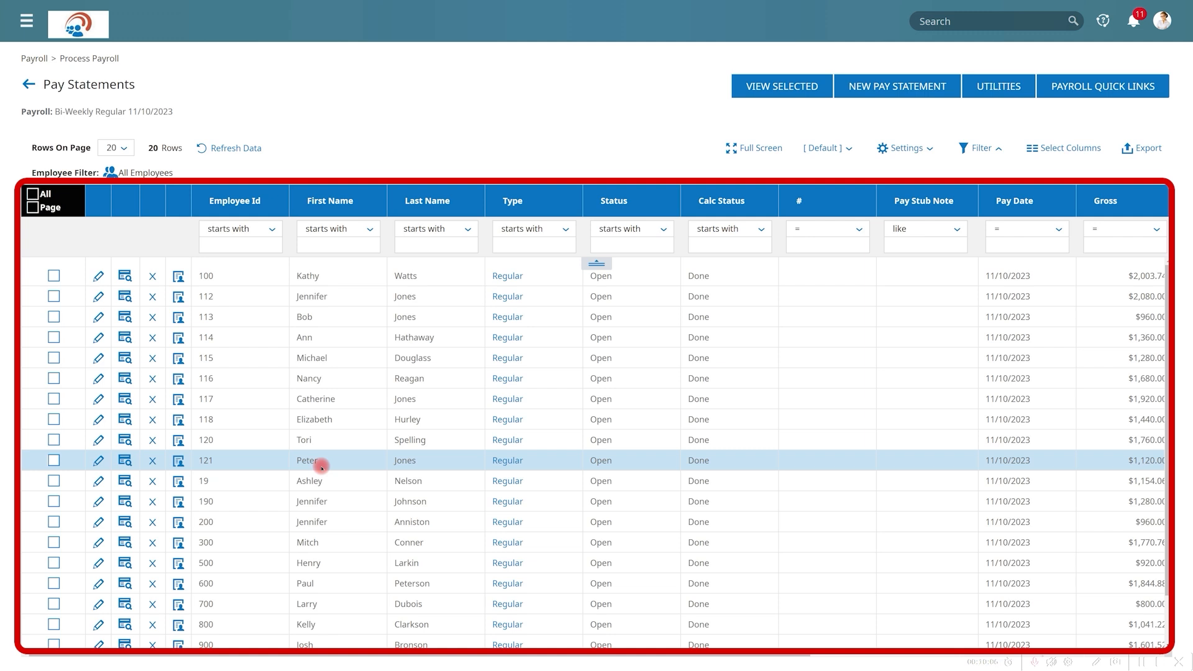
{"action": "left_click", "coordinate": [28, 84]}
- Check the open alerts sign-off in the Review section, then close the payroll and lock its pay statements
{"action": "scroll", "coordinate": [240, 458], "scroll_direction": "down", "scroll_amount": 5}
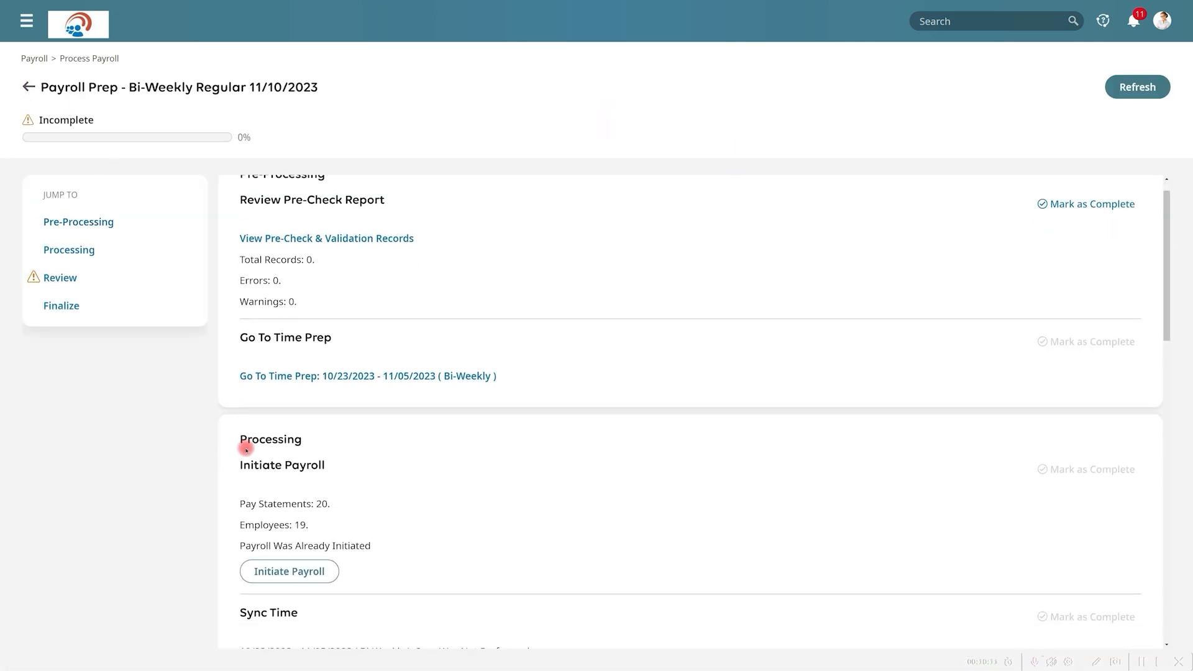
{"action": "scroll", "coordinate": [247, 449], "scroll_direction": "down", "scroll_amount": 3}
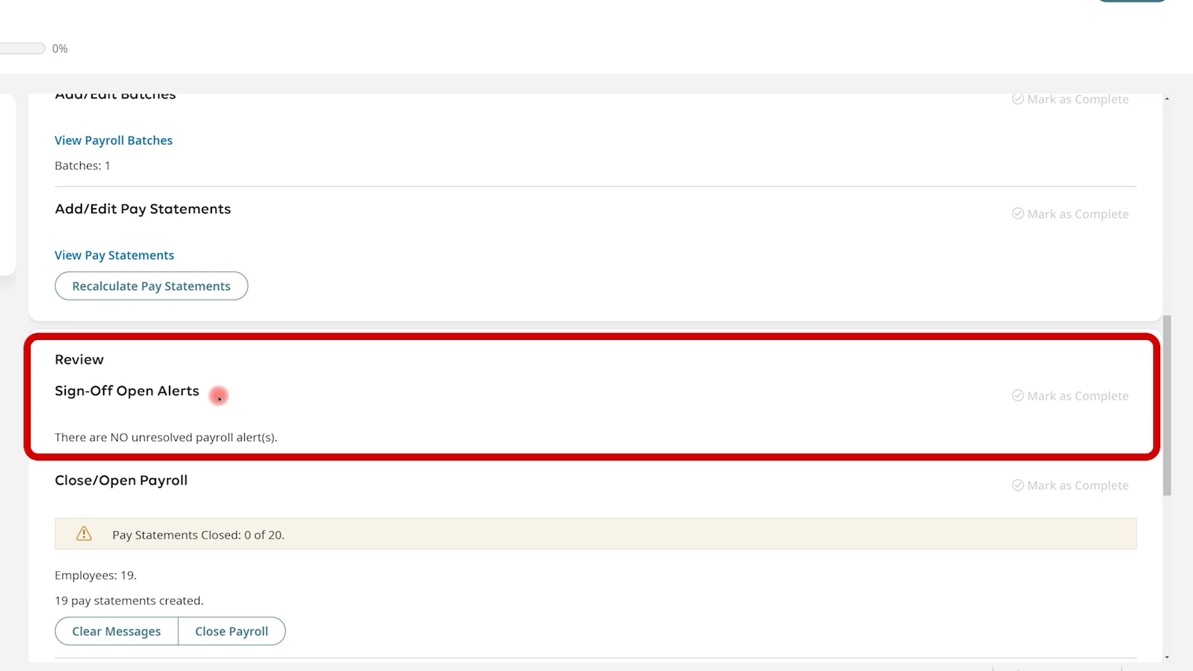
{"action": "scroll", "coordinate": [218, 395], "scroll_direction": "down", "scroll_amount": 2}
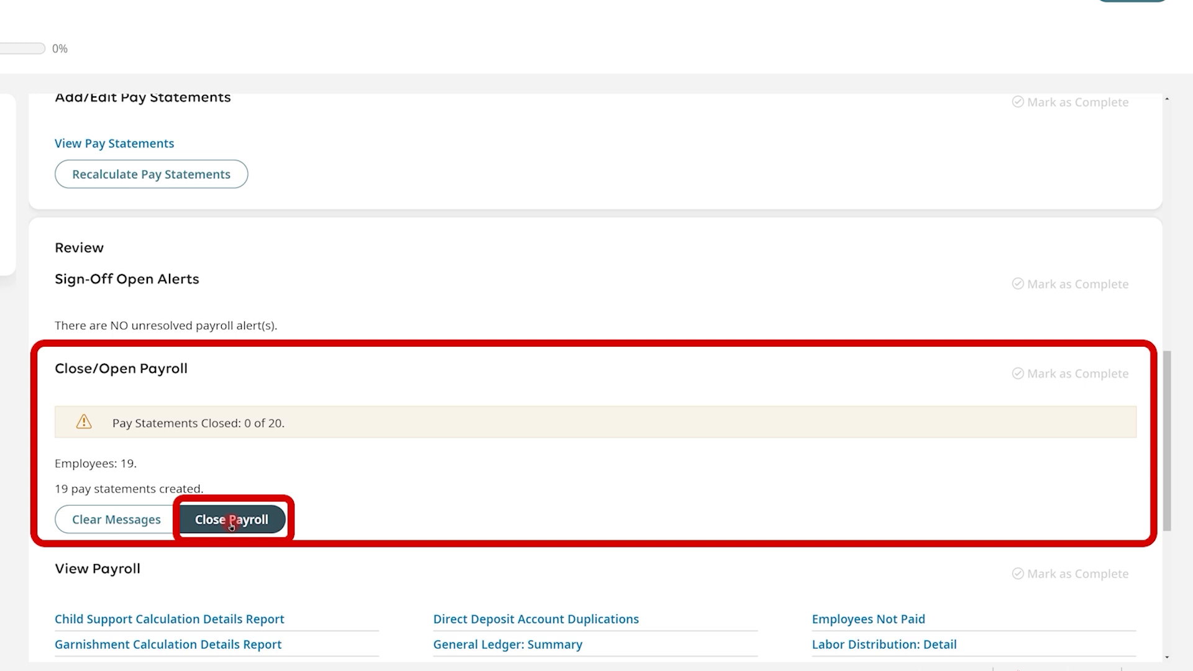
{"action": "left_click", "coordinate": [231, 525]}
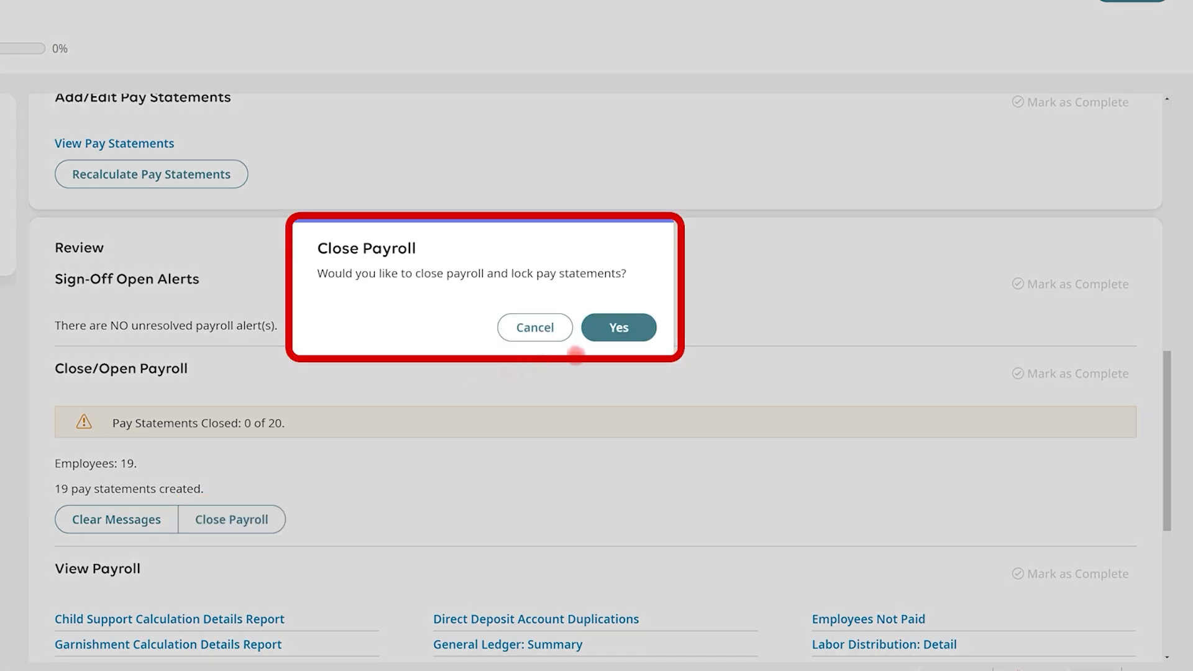
{"action": "left_click", "coordinate": [597, 327]}
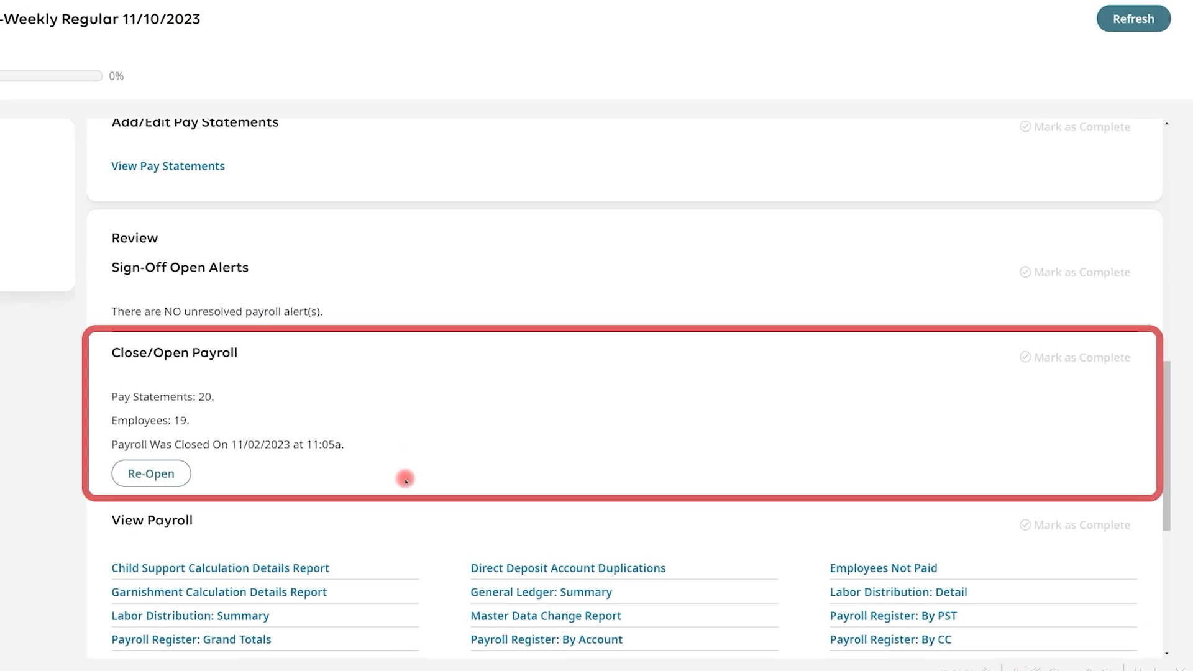
- View the Payroll Register: By PST and General Ledger: Summary reports in turn, returning to payroll prep after each
{"action": "left_click", "coordinate": [60, 278]}
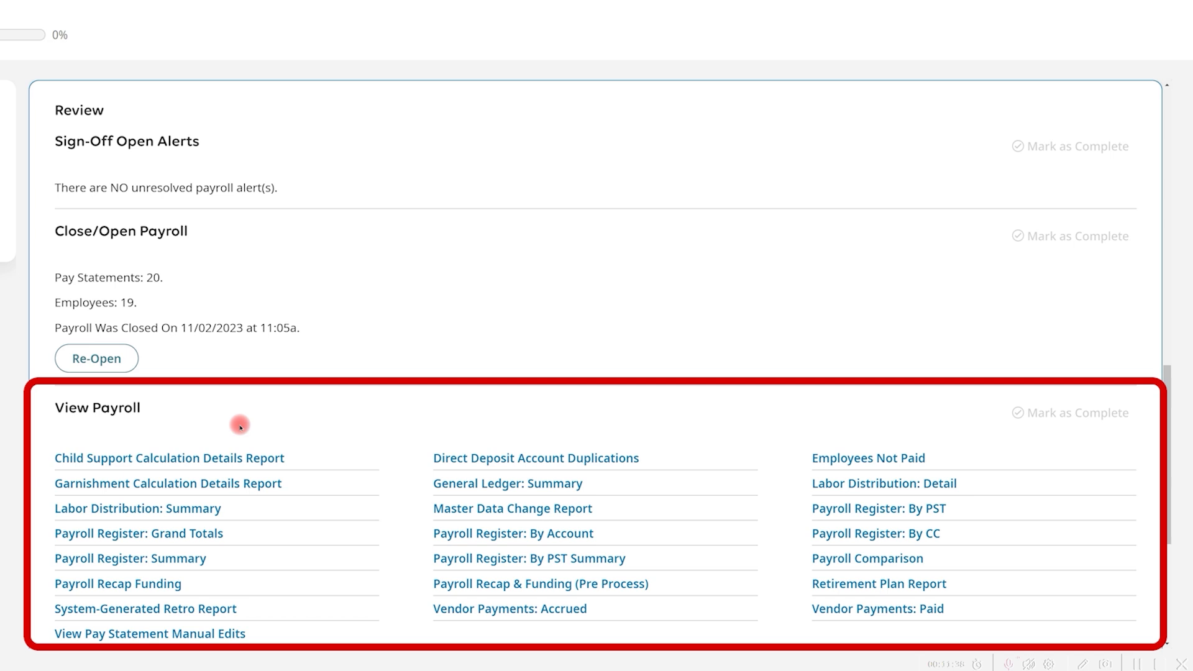
{"action": "left_click", "coordinate": [850, 510]}
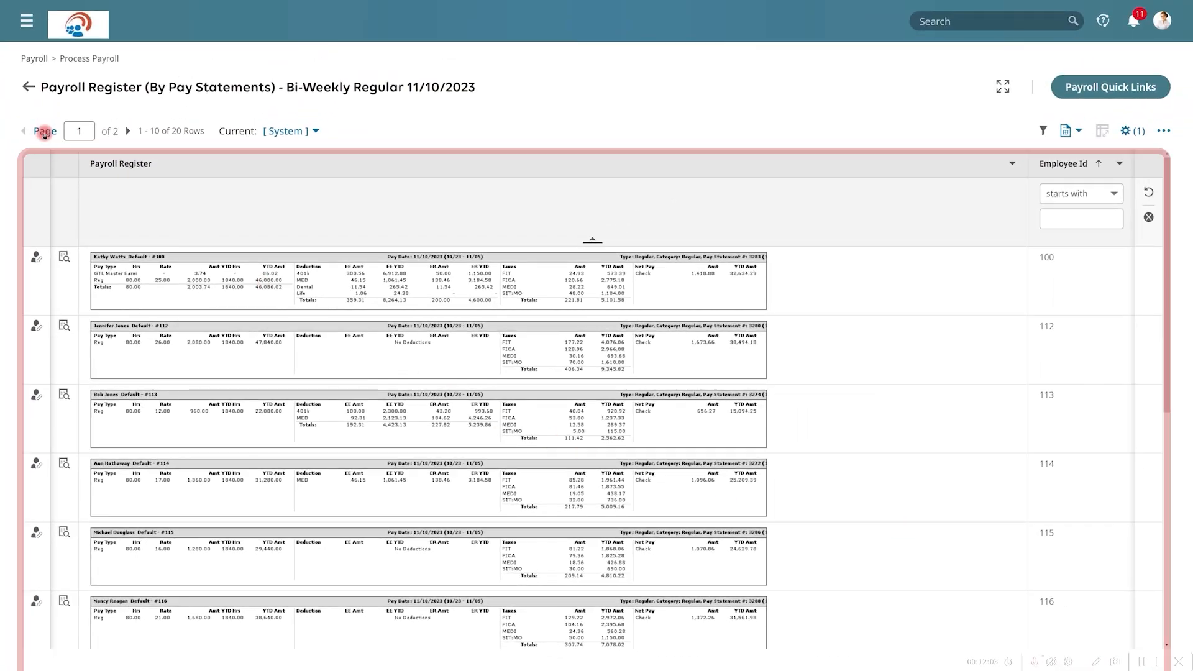
{"action": "left_click", "coordinate": [28, 87]}
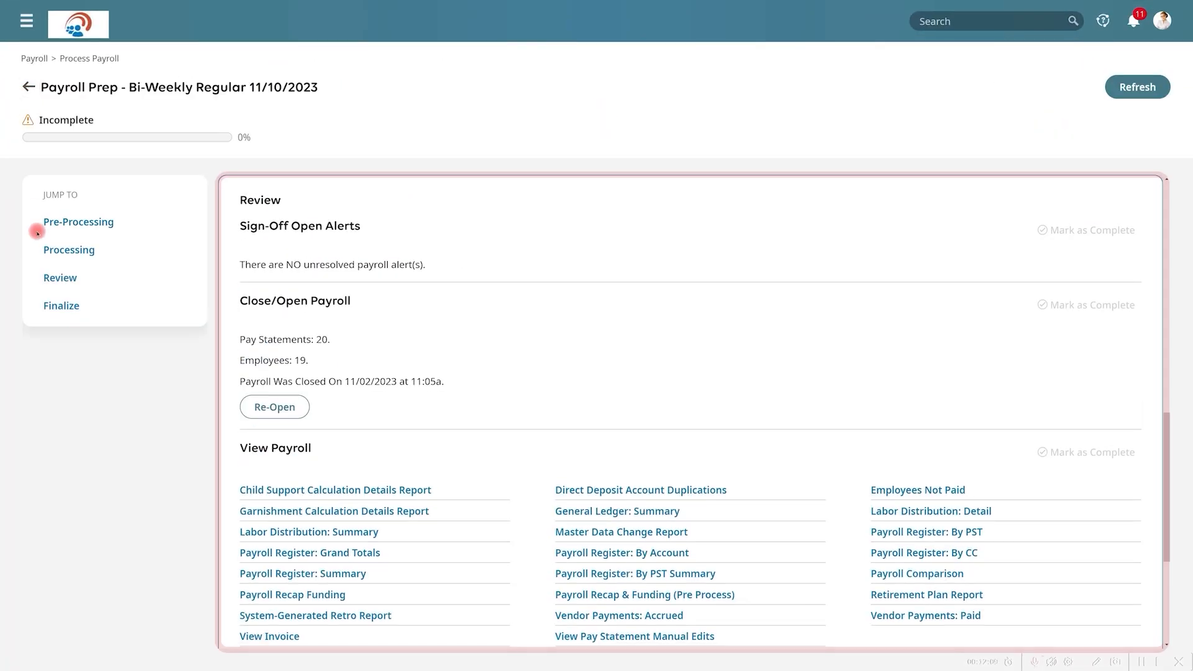
{"action": "left_click", "coordinate": [574, 510]}
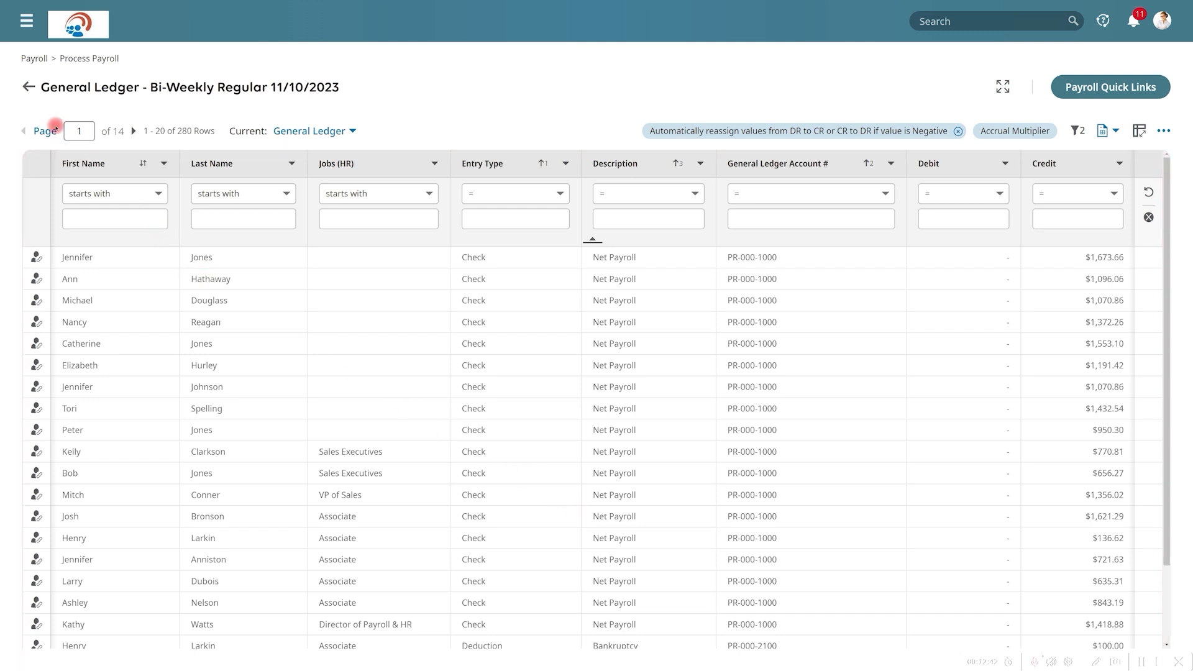
{"action": "left_click", "coordinate": [28, 87]}
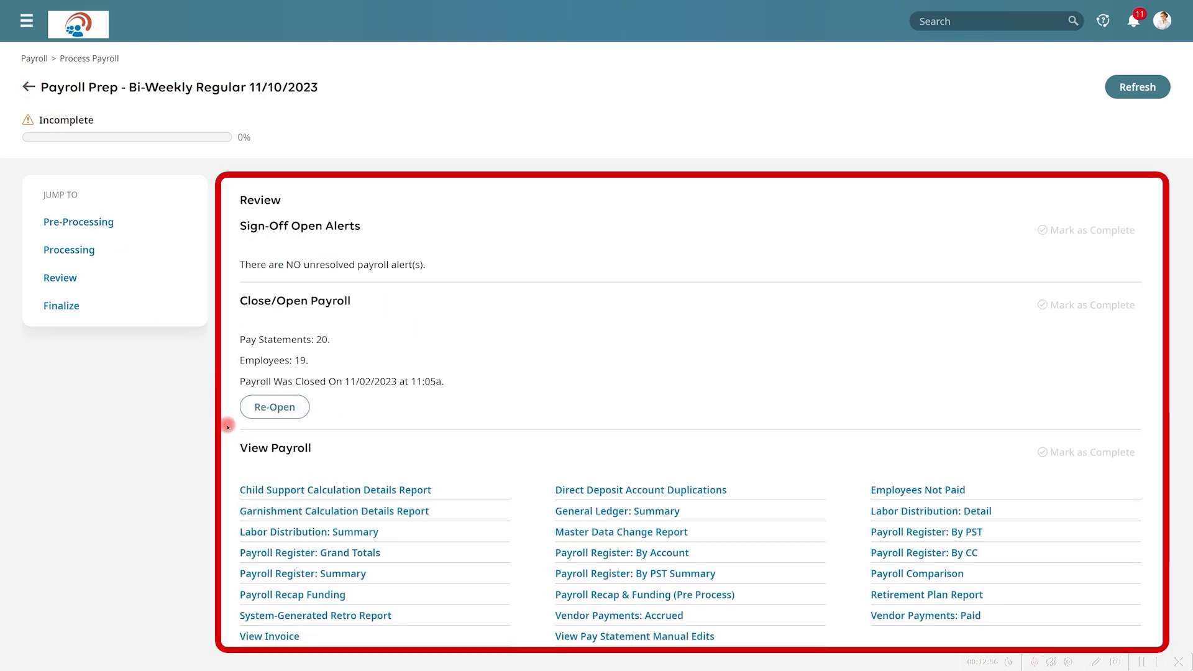
- Open the Payroll Recap Funding report, review its taxes, vendor liabilities, cash requirements and general ledger summary, and return to payroll prep
{"action": "left_click", "coordinate": [299, 597]}
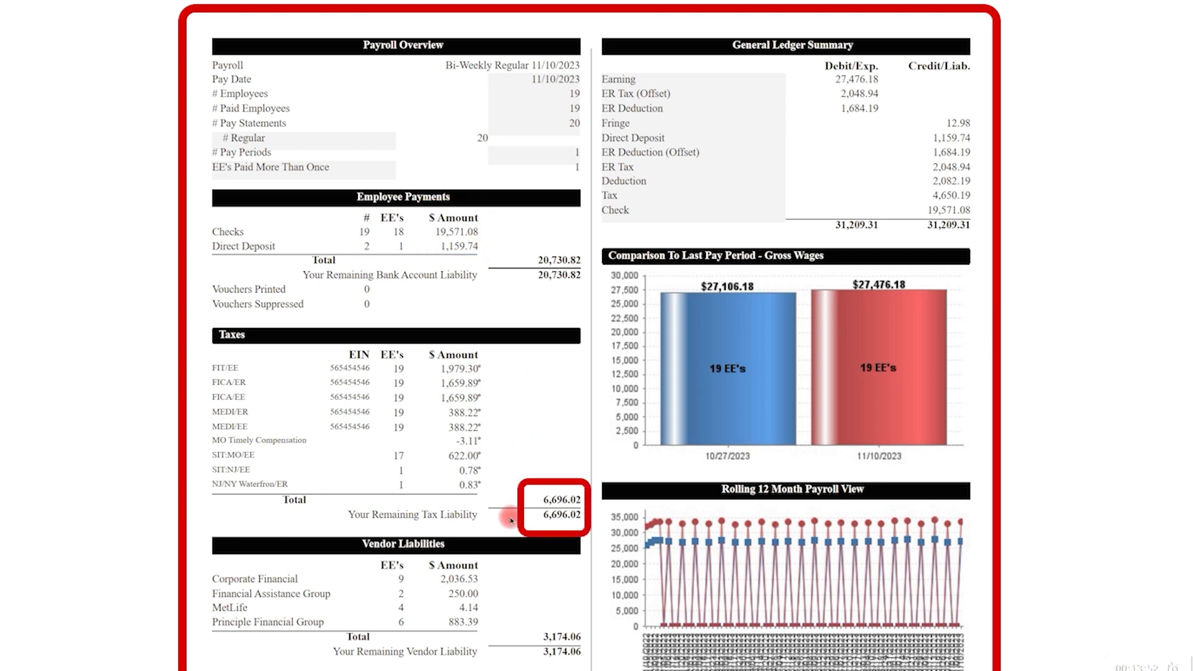
{"action": "scroll", "coordinate": [511, 520], "scroll_direction": "down", "scroll_amount": 3}
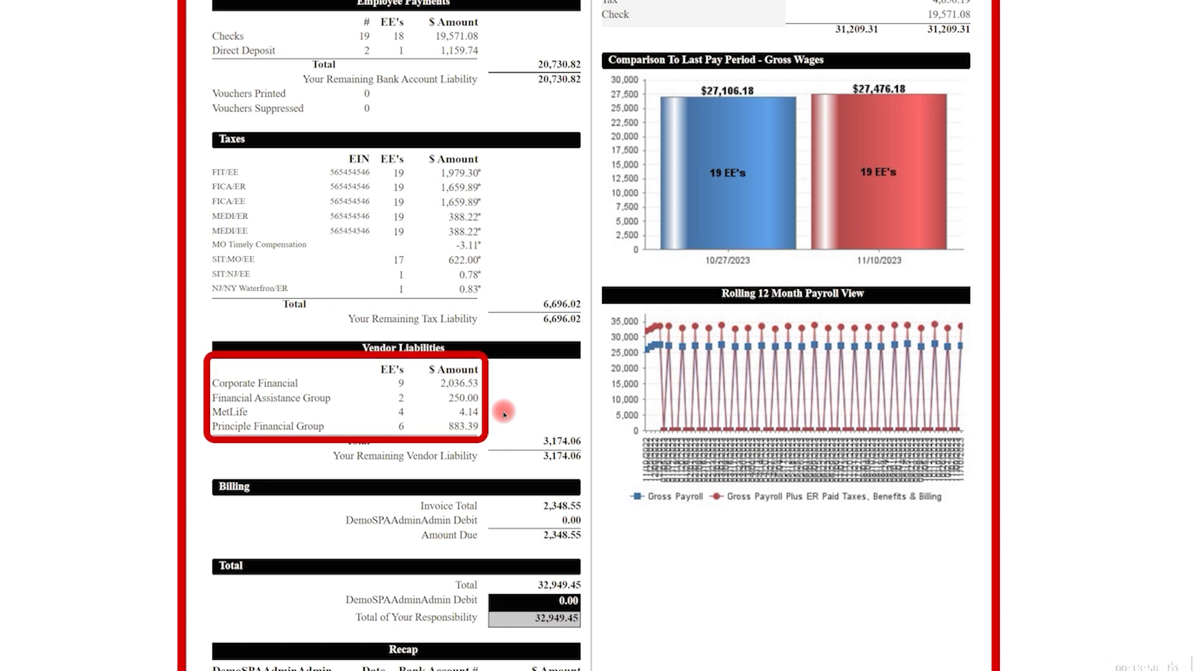
{"action": "scroll", "coordinate": [504, 415], "scroll_direction": "down", "scroll_amount": 1}
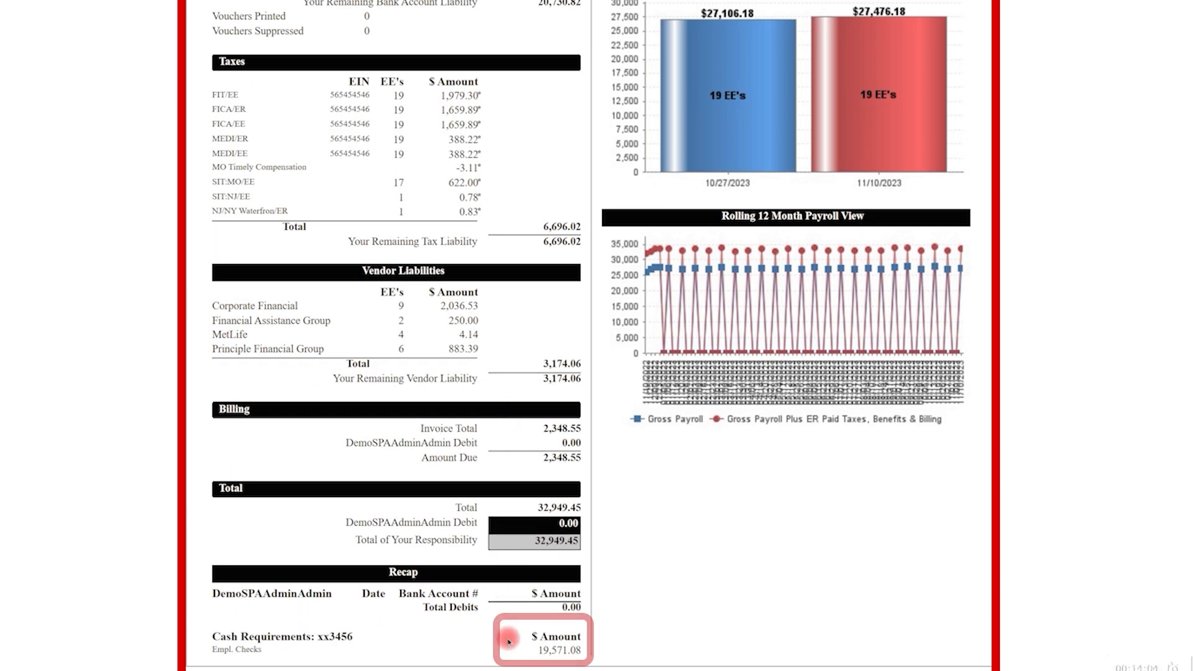
{"action": "scroll", "coordinate": [506, 637], "scroll_direction": "up", "scroll_amount": 4}
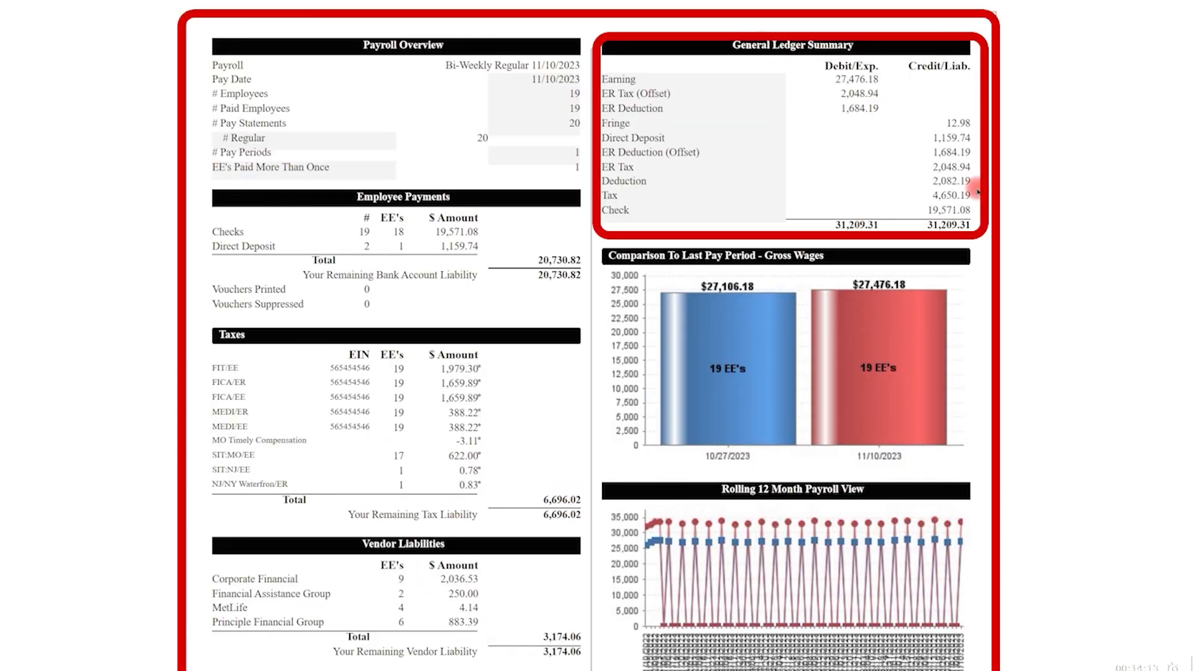
{"action": "scroll", "coordinate": [977, 191], "scroll_direction": "down", "scroll_amount": 2}
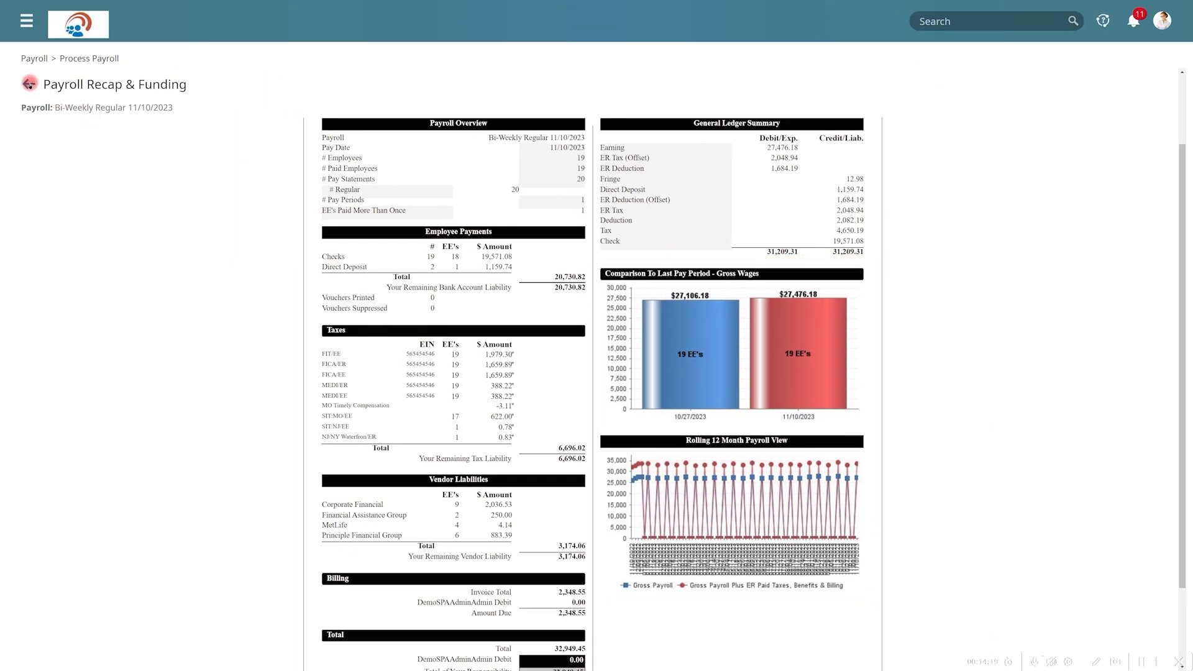
{"action": "left_click", "coordinate": [30, 84]}
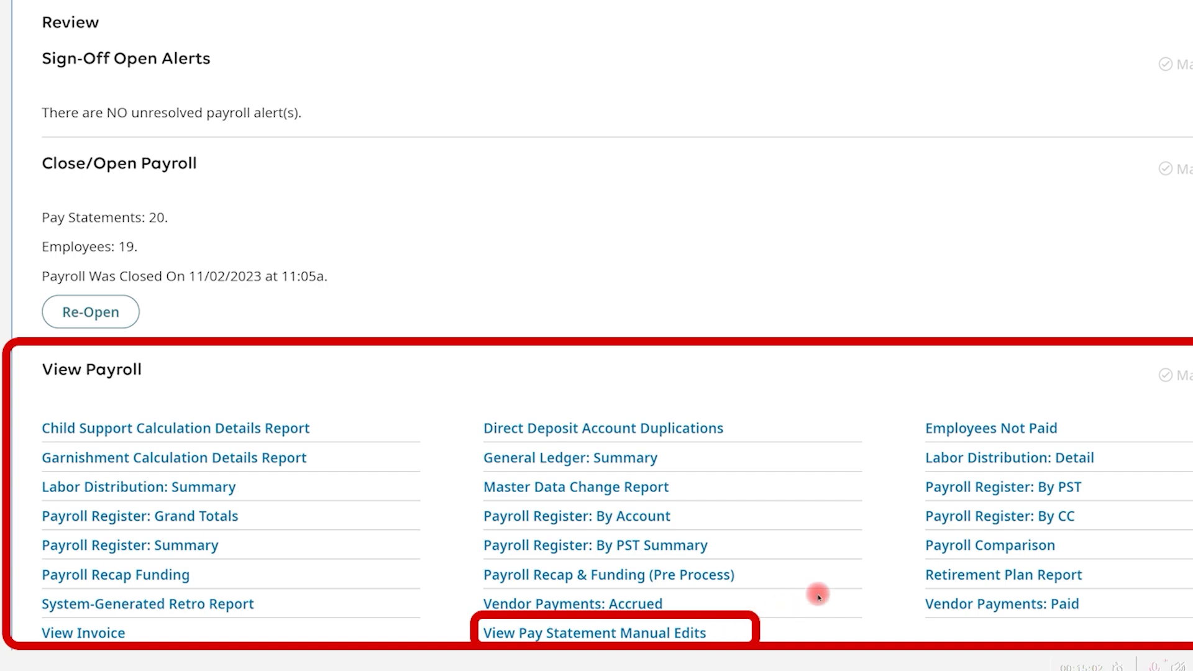
- Open the Payroll Comparison report, expand the Deduction category to examine its variances, and return to payroll prep
{"action": "left_click", "coordinate": [945, 547]}
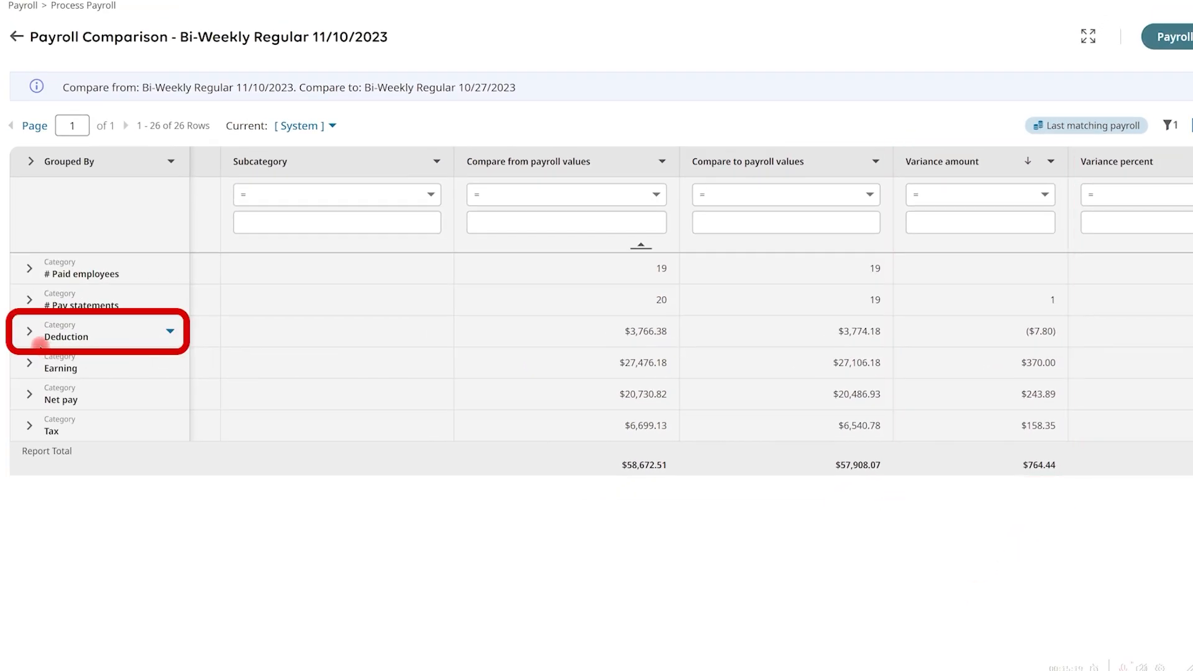
{"action": "left_click", "coordinate": [28, 333]}
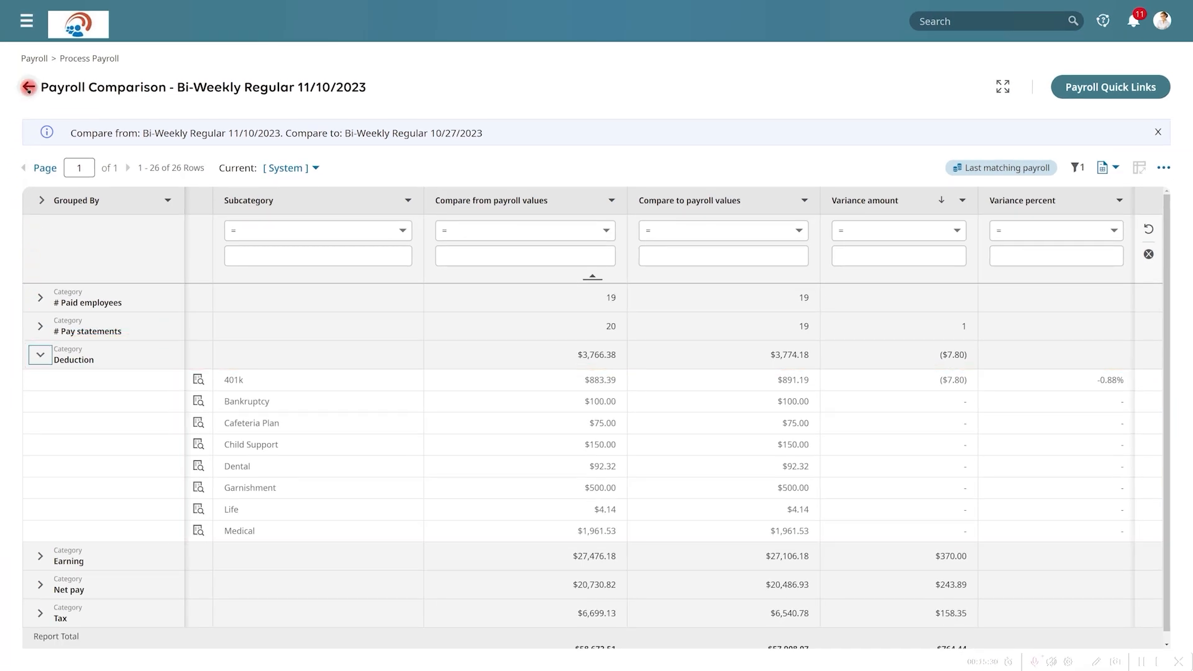
{"action": "left_click", "coordinate": [28, 88]}
{"action": "scroll", "coordinate": [211, 421], "scroll_direction": "down", "scroll_amount": 15}
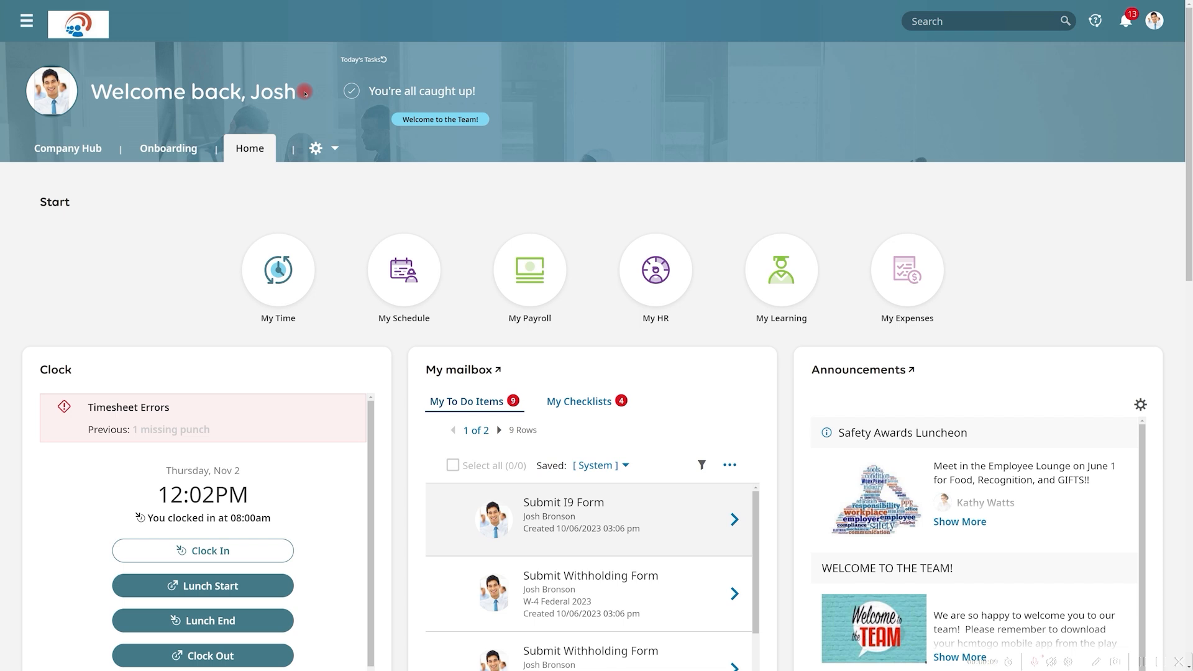
- Find My pay on the employee's home page, view the pay stubs and open the Oct 27, 2023 pay statement
{"action": "scroll", "coordinate": [373, 136], "scroll_direction": "down", "scroll_amount": 5}
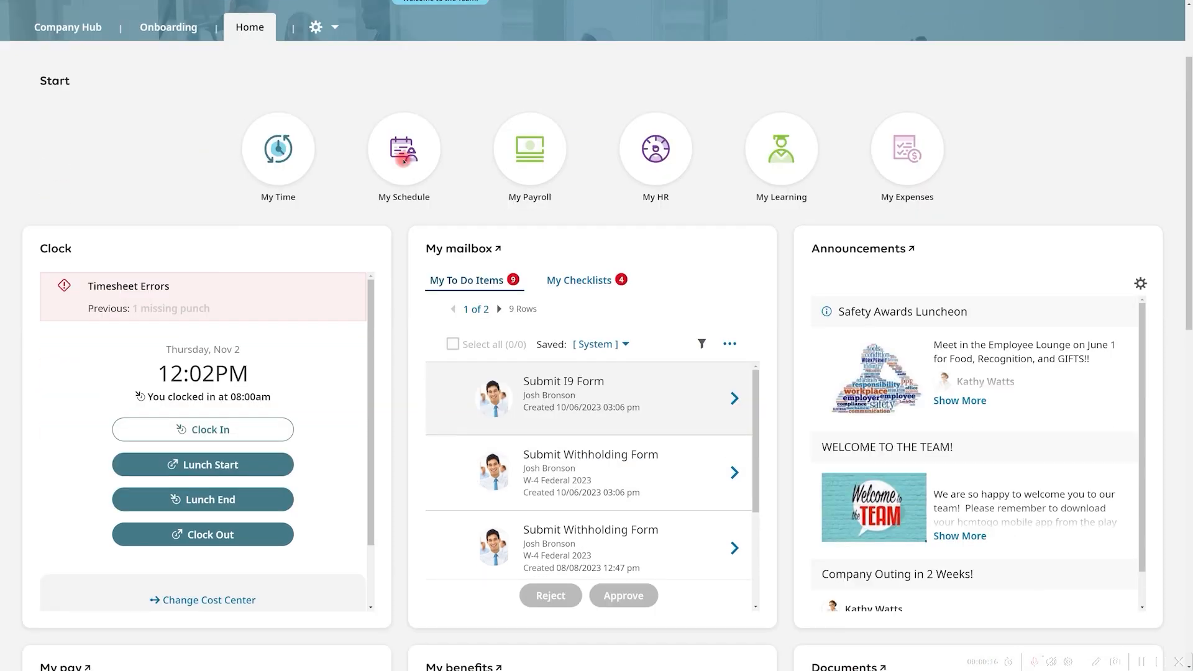
{"action": "scroll", "coordinate": [410, 166], "scroll_direction": "down", "scroll_amount": 3}
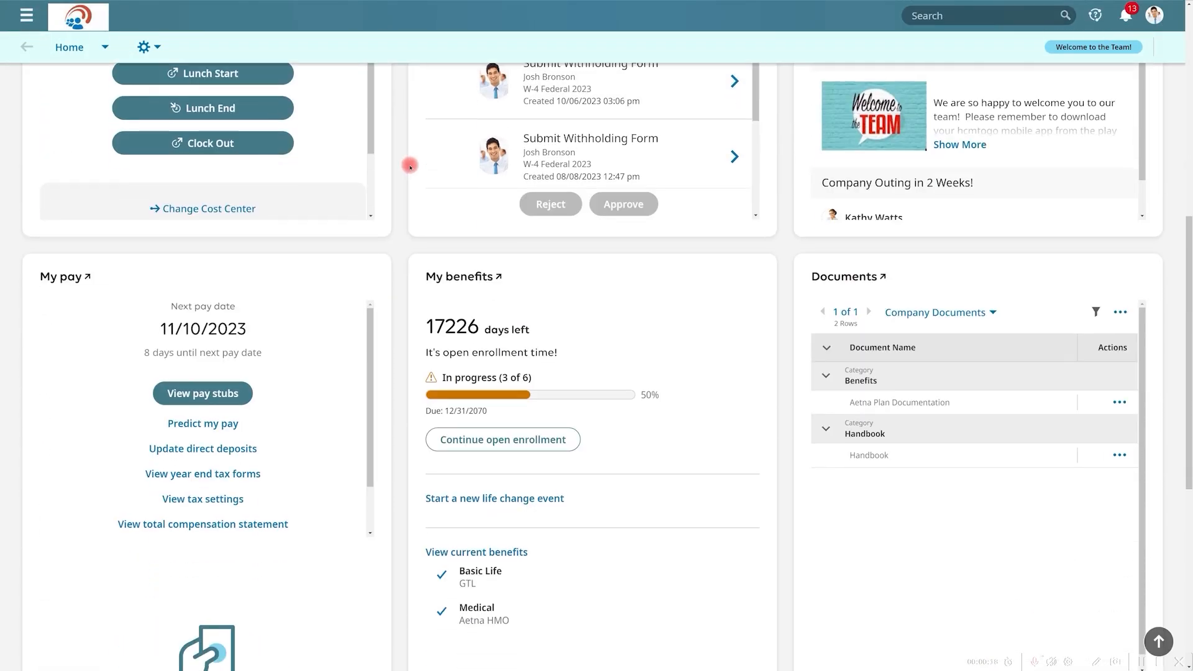
{"action": "scroll", "coordinate": [134, 230], "scroll_direction": "down", "scroll_amount": 1}
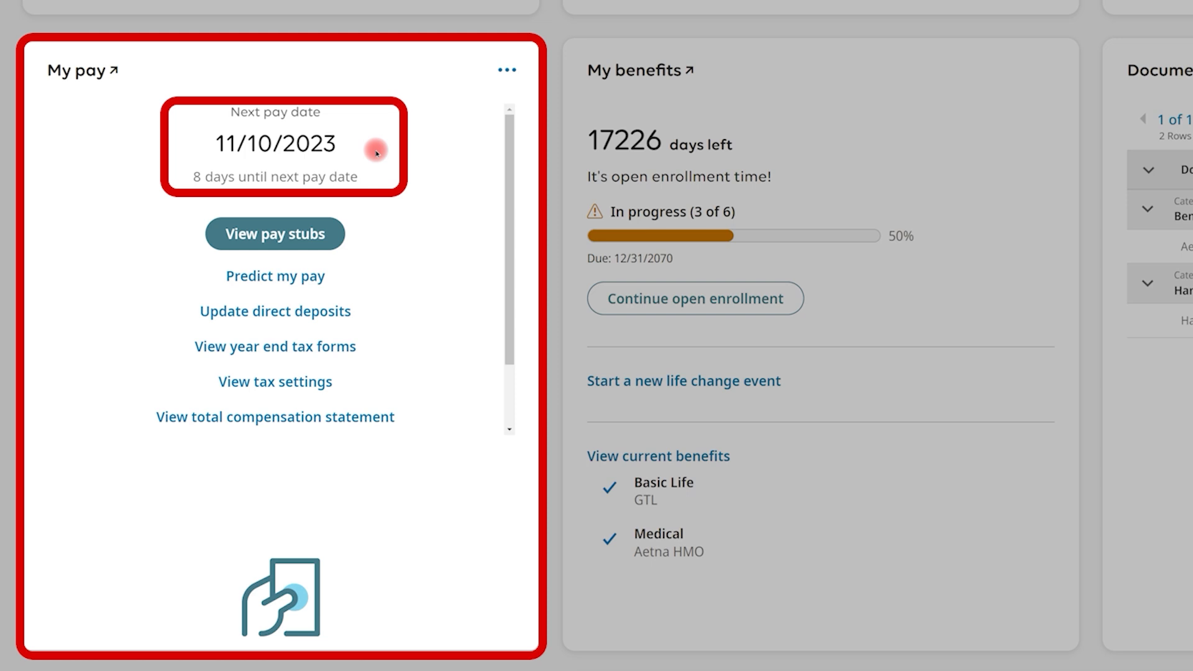
{"action": "left_click", "coordinate": [293, 226]}
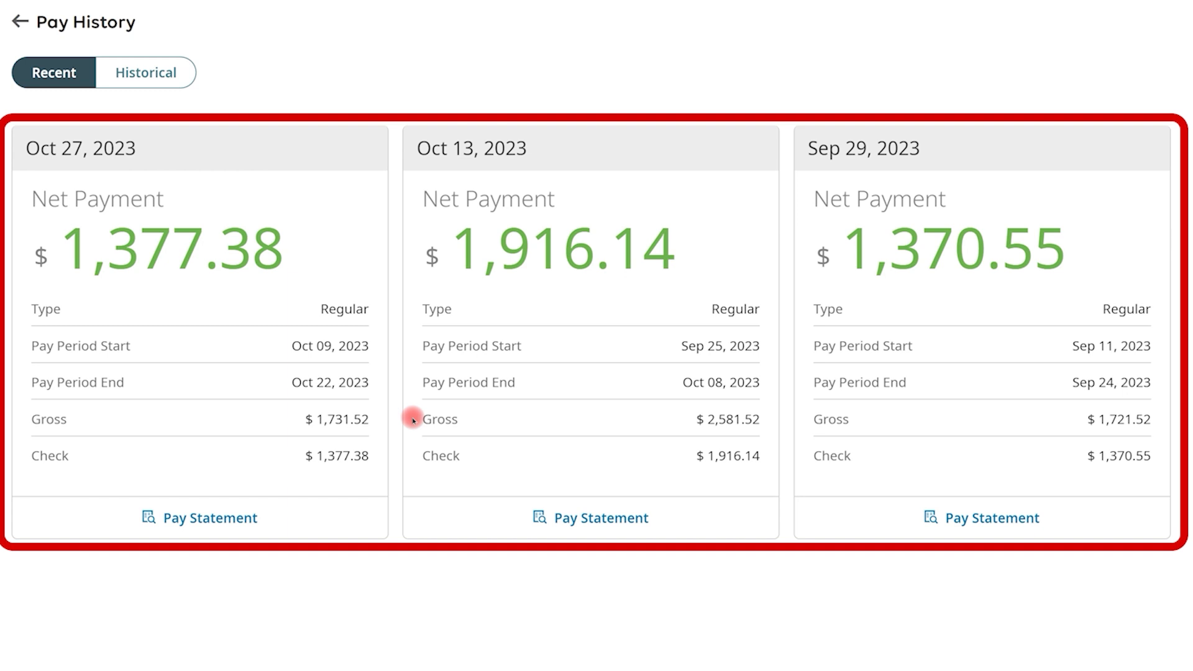
{"action": "left_click", "coordinate": [232, 520]}
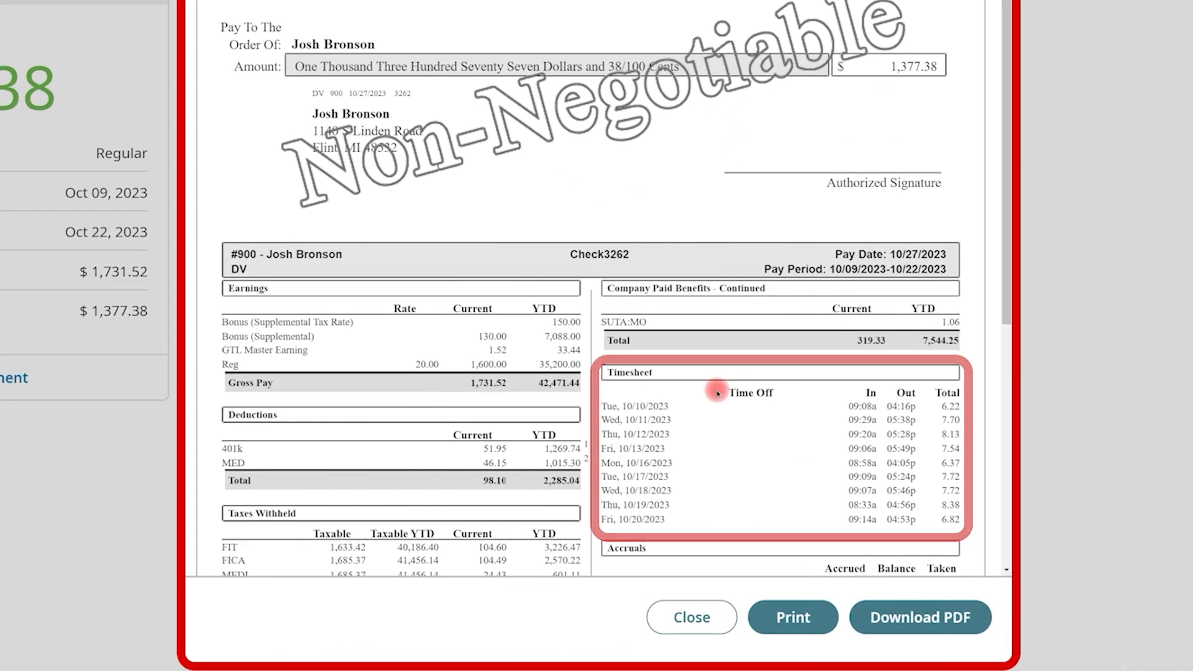
- Review the remaining pay statement sections, close the statement and return to the home dashboard
{"action": "scroll", "coordinate": [714, 398], "scroll_direction": "down", "scroll_amount": 4}
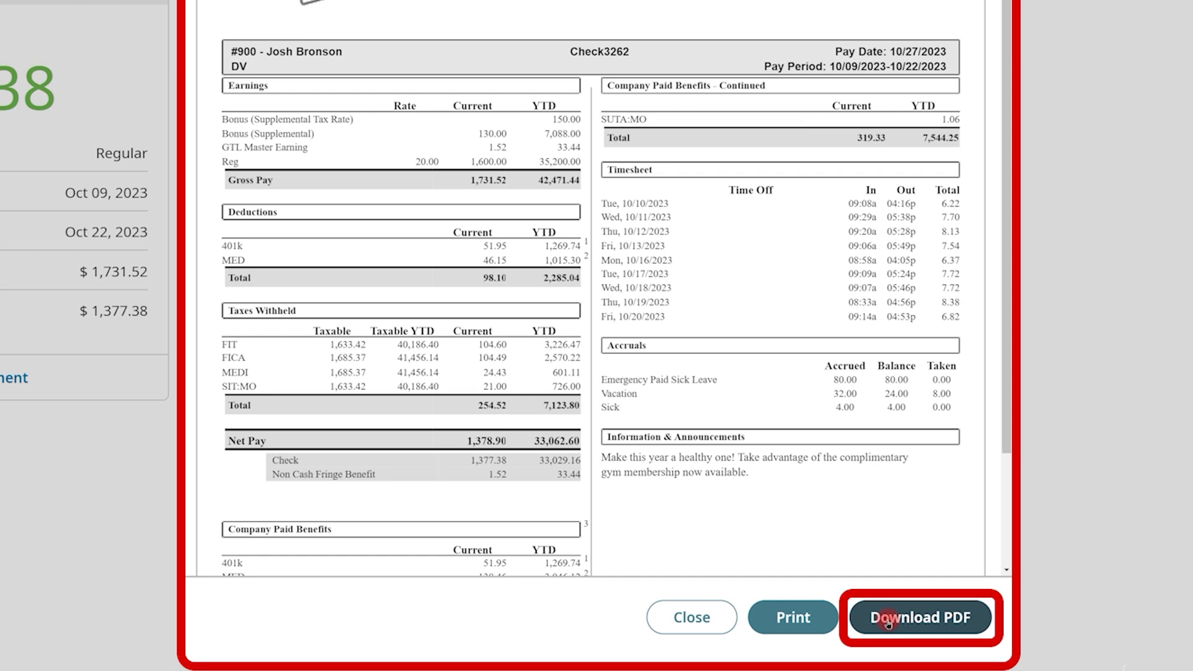
{"action": "left_click", "coordinate": [695, 618]}
{"action": "left_click", "coordinate": [29, 88]}
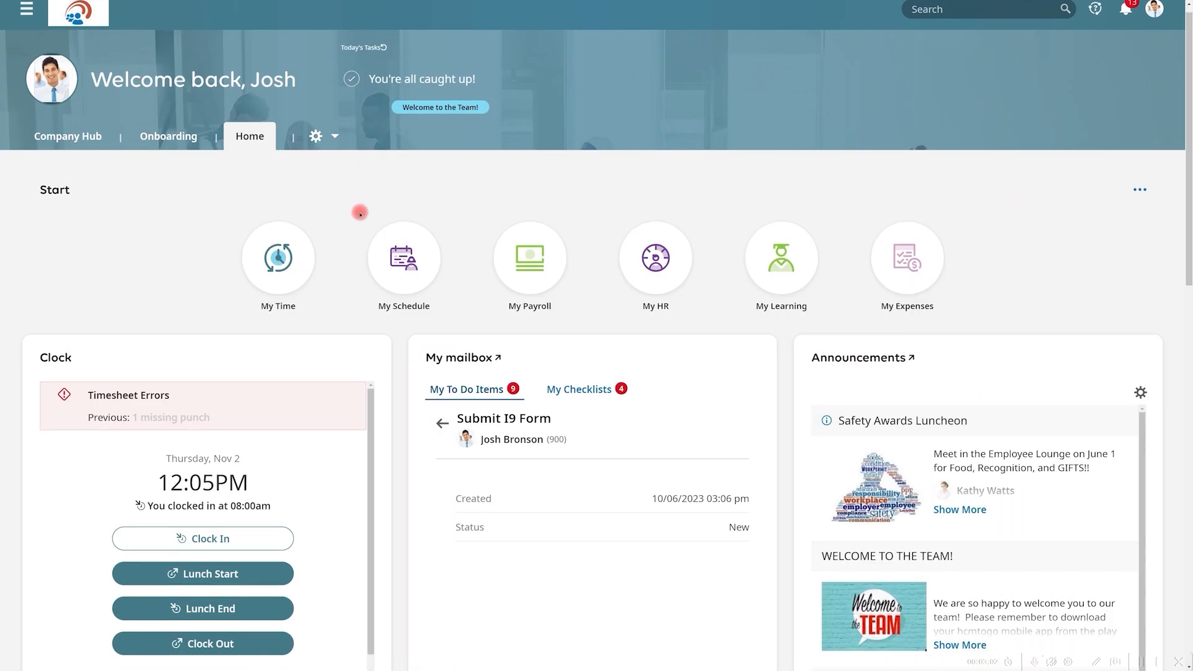
- Open the pay prediction page from My pay and review its tax, additional earnings, and deductions and contributions settings
{"action": "scroll", "coordinate": [360, 210], "scroll_direction": "down", "scroll_amount": 3}
{"action": "scroll", "coordinate": [380, 388], "scroll_direction": "down", "scroll_amount": 5}
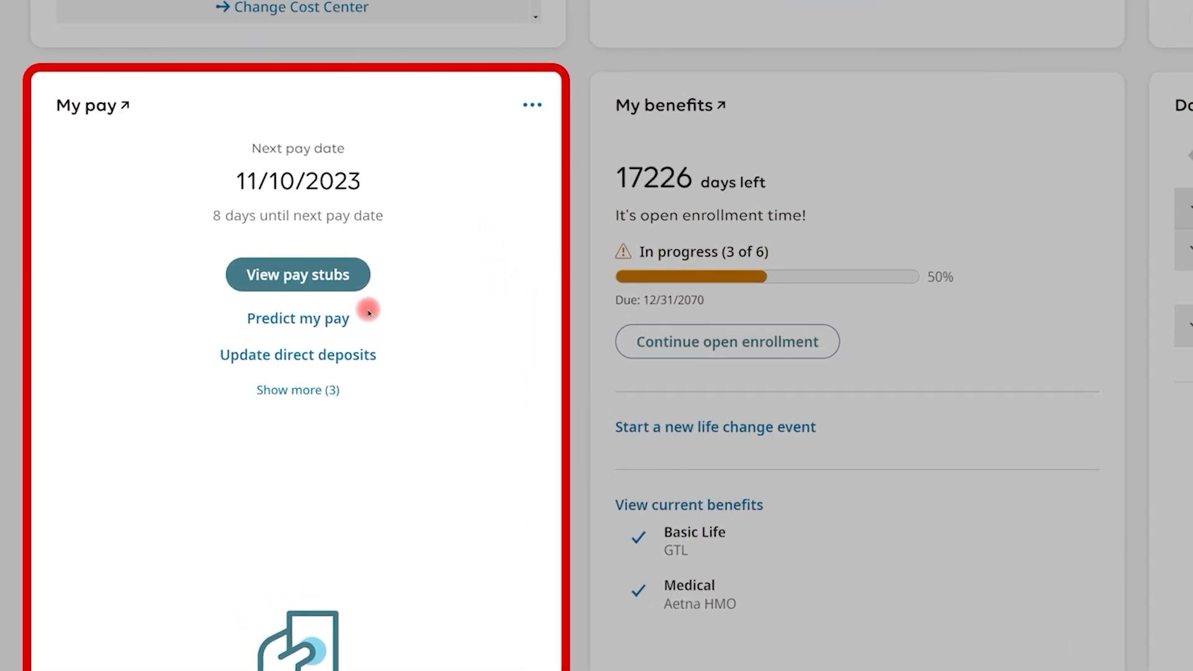
{"action": "left_click", "coordinate": [327, 323]}
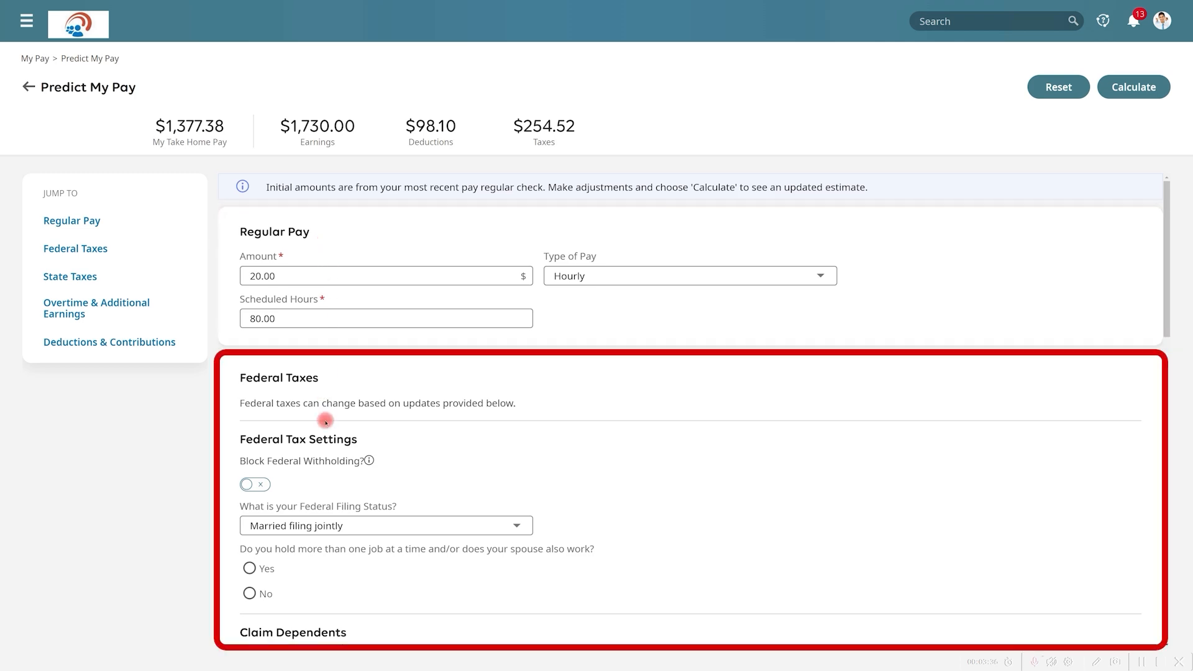
{"action": "scroll", "coordinate": [325, 422], "scroll_direction": "down", "scroll_amount": 1}
{"action": "scroll", "coordinate": [326, 422], "scroll_direction": "down", "scroll_amount": 5}
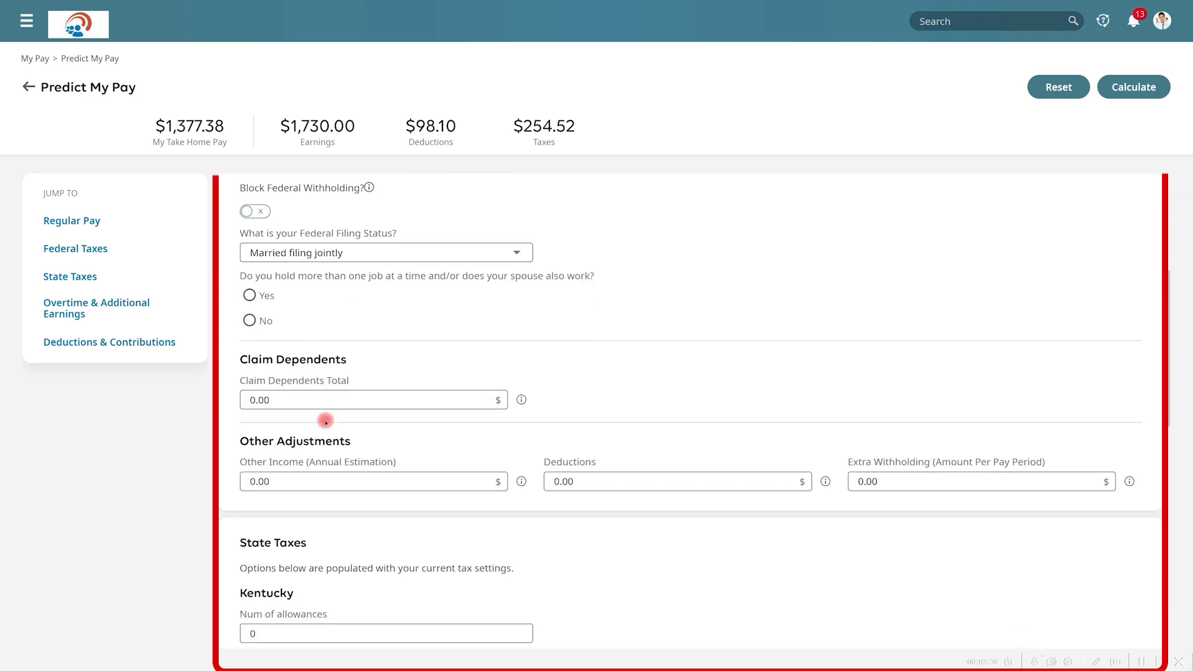
{"action": "scroll", "coordinate": [326, 423], "scroll_direction": "down", "scroll_amount": 7}
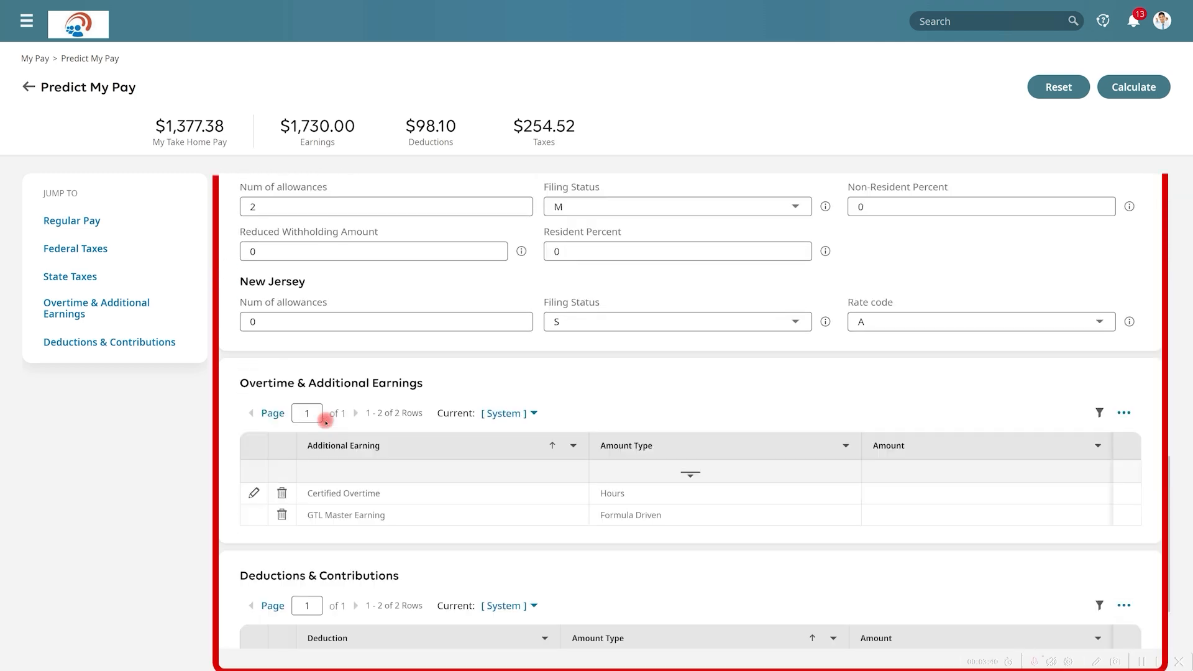
{"action": "scroll", "coordinate": [326, 422], "scroll_direction": "down", "scroll_amount": 2}
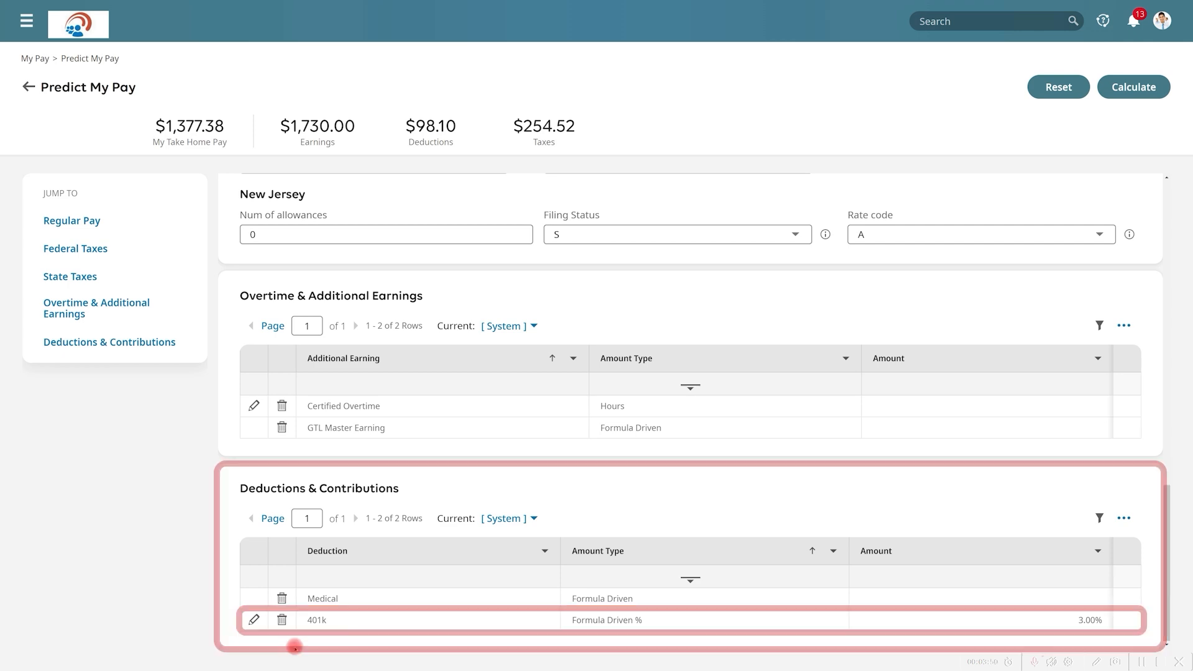
- Set the regular pay amount to 30 and calculate the updated paycheck estimate
{"action": "scroll", "coordinate": [294, 646], "scroll_direction": "up", "scroll_amount": 15}
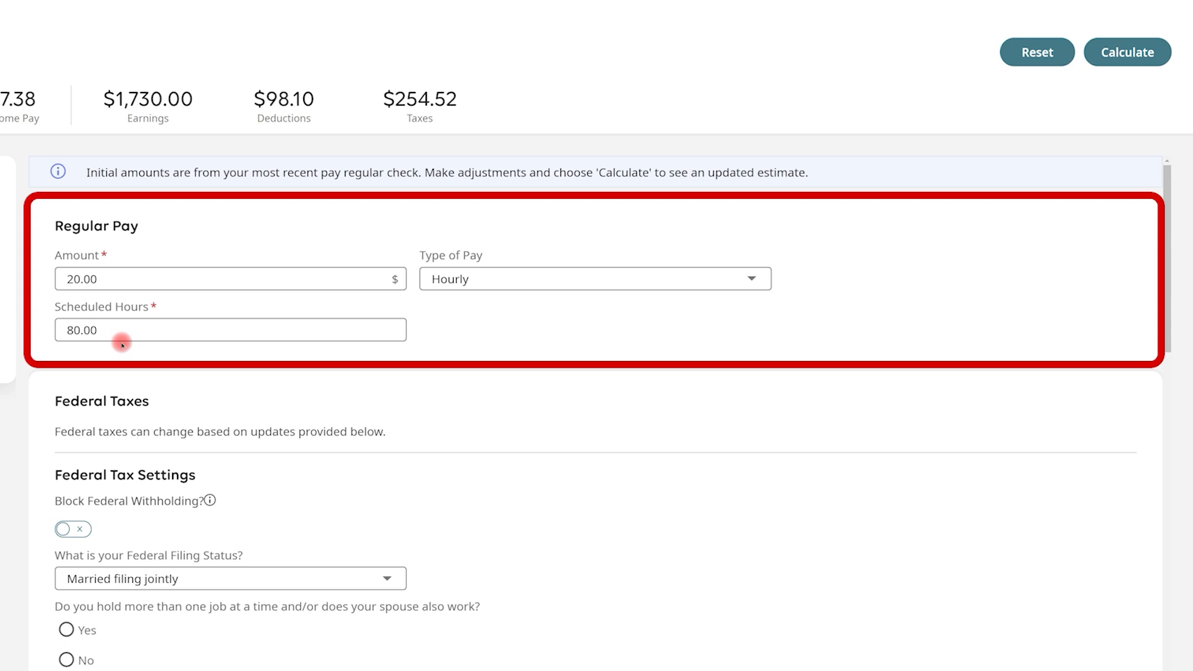
{"action": "left_click_drag", "start_coordinate": [112, 279], "coordinate": [42, 285]}
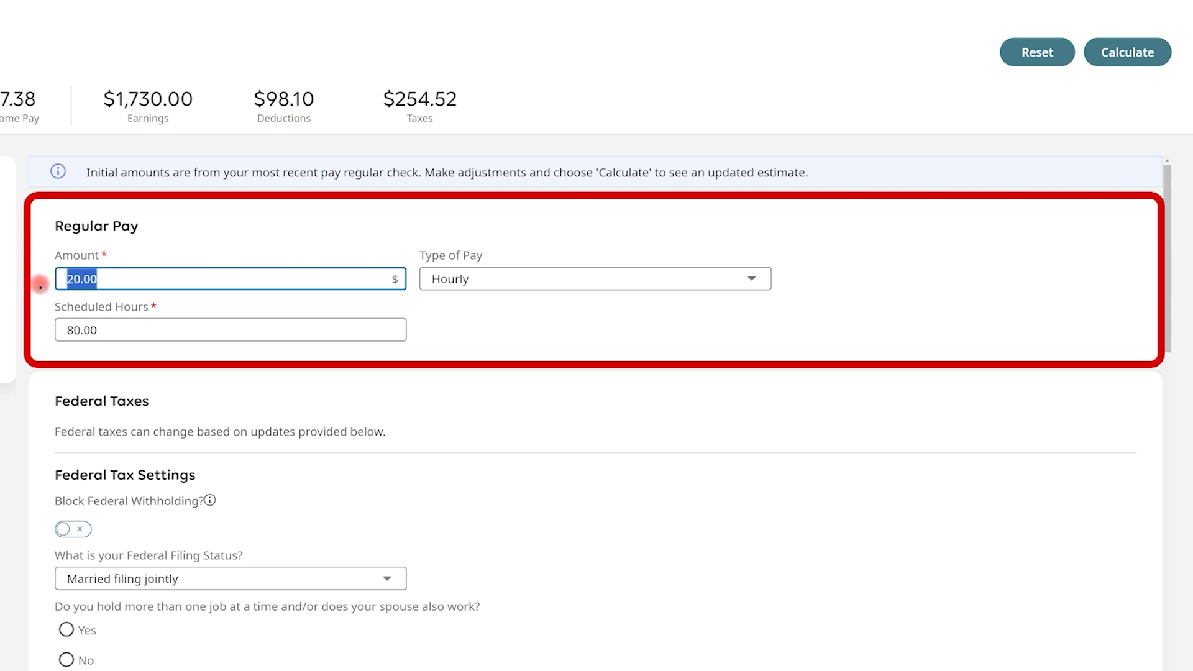
{"action": "type", "text": "30"}
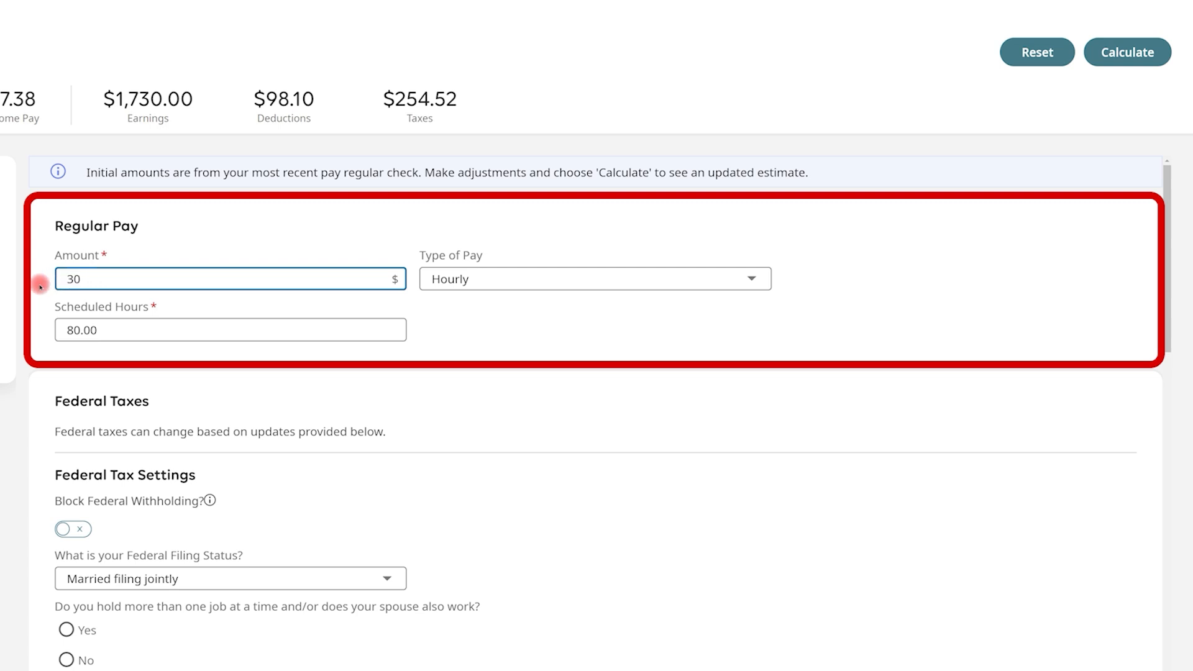
{"action": "left_click", "coordinate": [1126, 52]}
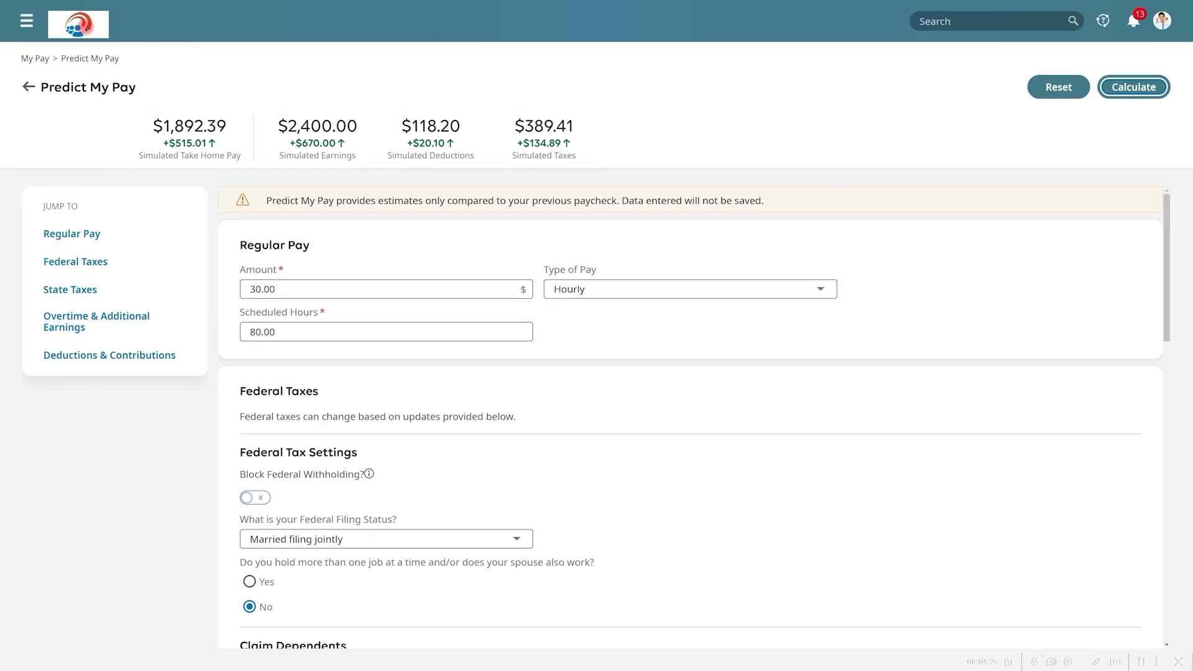
- Return to the home dashboard and open the year end W2 tax forms from the expanded My pay options
{"action": "left_click", "coordinate": [86, 28]}
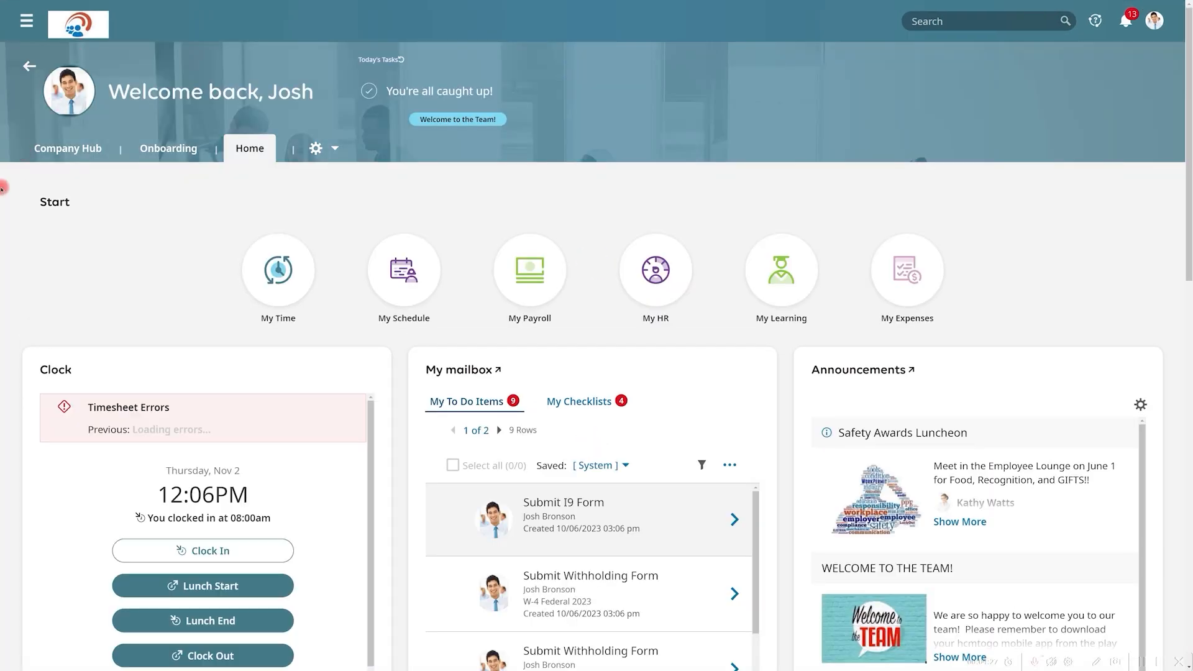
{"action": "scroll", "coordinate": [17, 203], "scroll_direction": "down", "scroll_amount": 1}
{"action": "scroll", "coordinate": [17, 203], "scroll_direction": "down", "scroll_amount": 10}
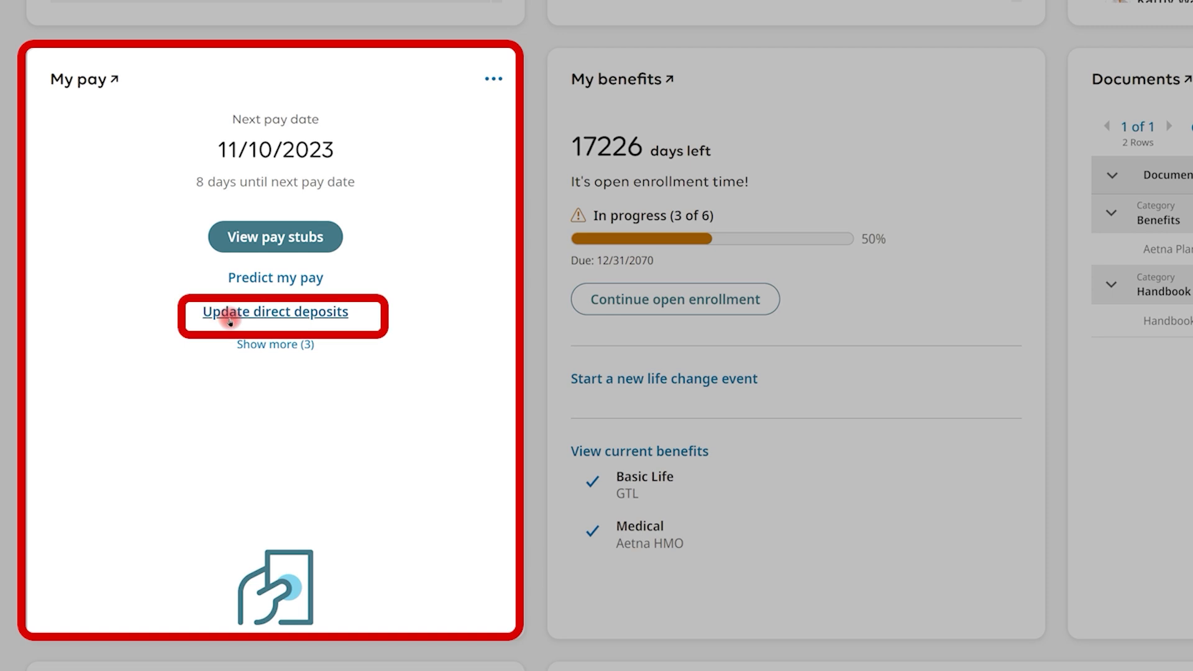
{"action": "left_click", "coordinate": [247, 345]}
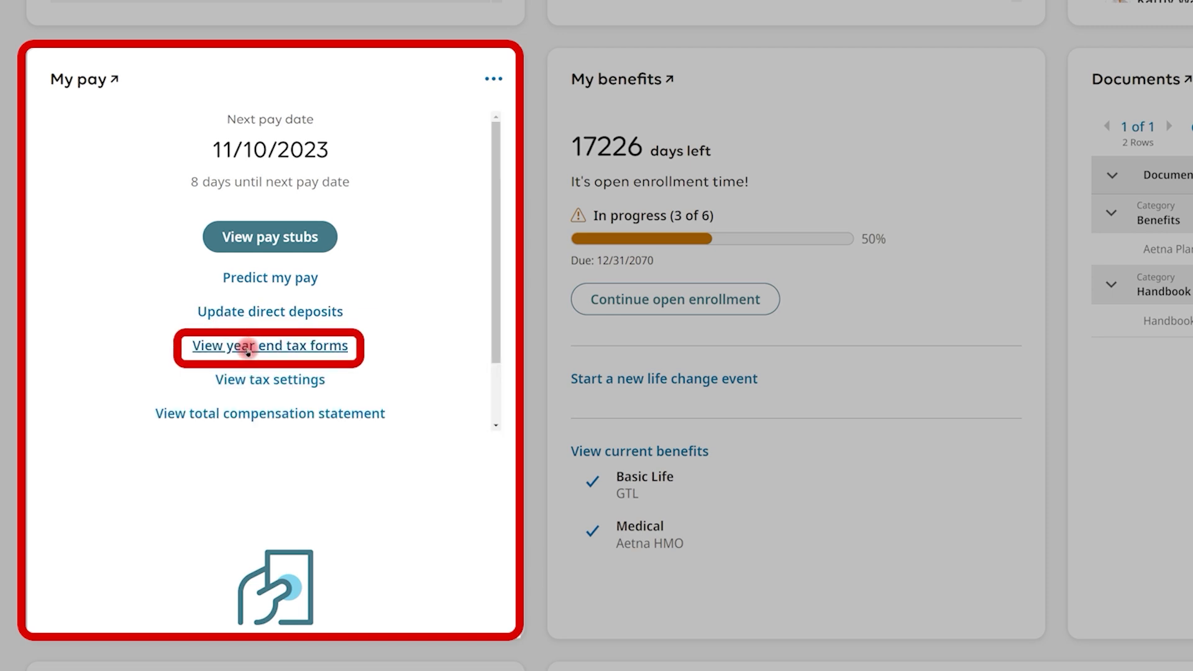
{"action": "left_click", "coordinate": [247, 347]}
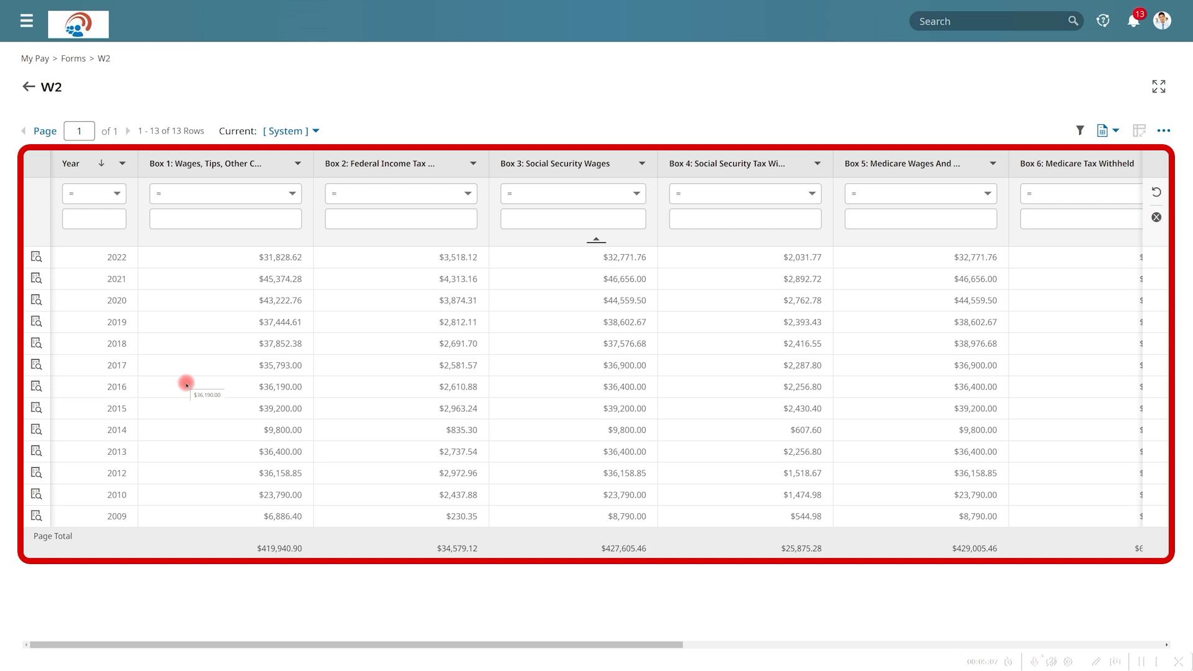
- Preview the 2022 W2 form, close the preview and leave the W2 list for the home dashboard
{"action": "left_click", "coordinate": [36, 257]}
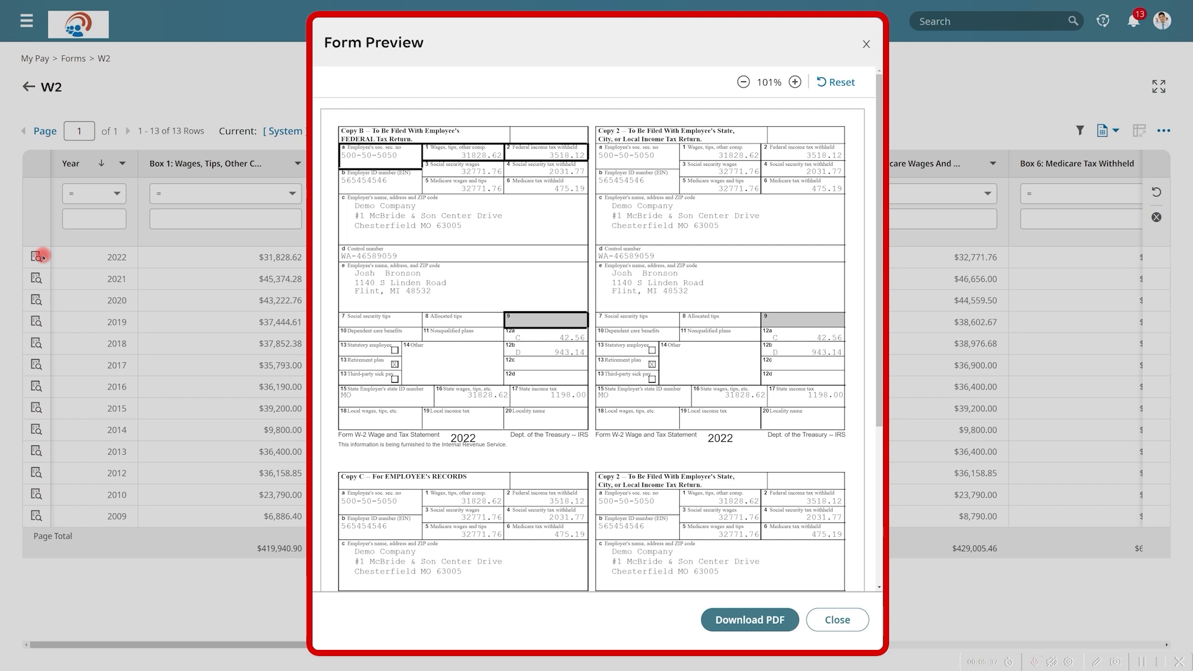
{"action": "left_click", "coordinate": [860, 49]}
{"action": "left_click", "coordinate": [22, 87]}
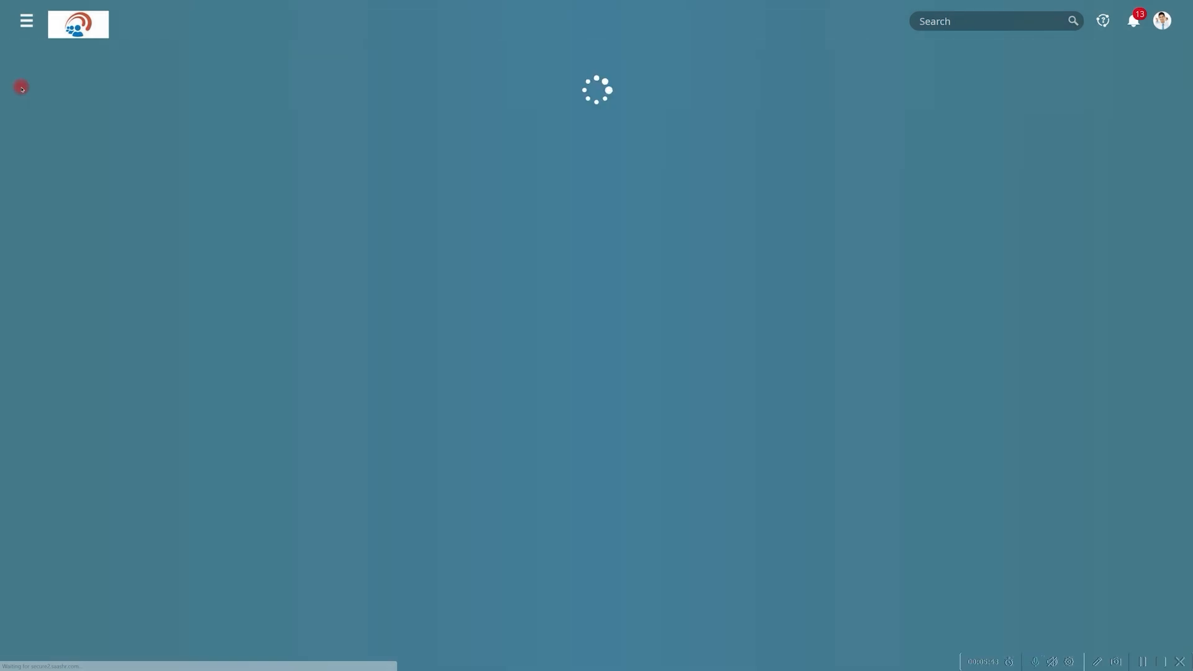
- Open the total compensation statement from the expanded My pay options and check its year selection
{"action": "scroll", "coordinate": [19, 93], "scroll_direction": "down", "scroll_amount": 8}
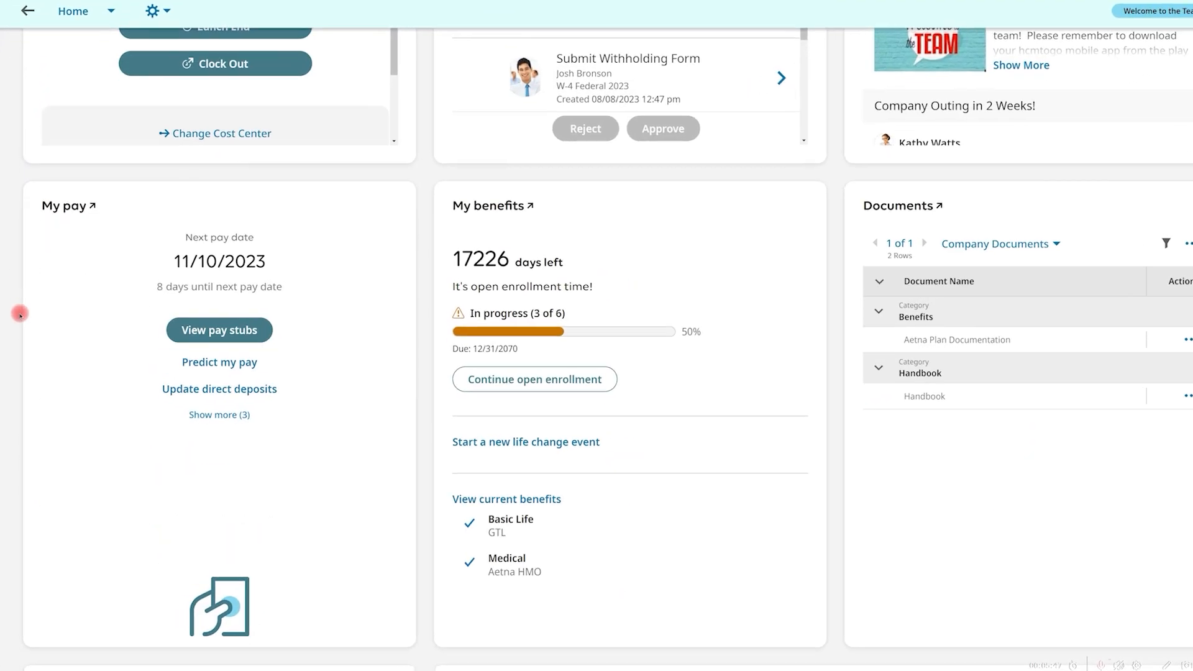
{"action": "left_click", "coordinate": [217, 417]}
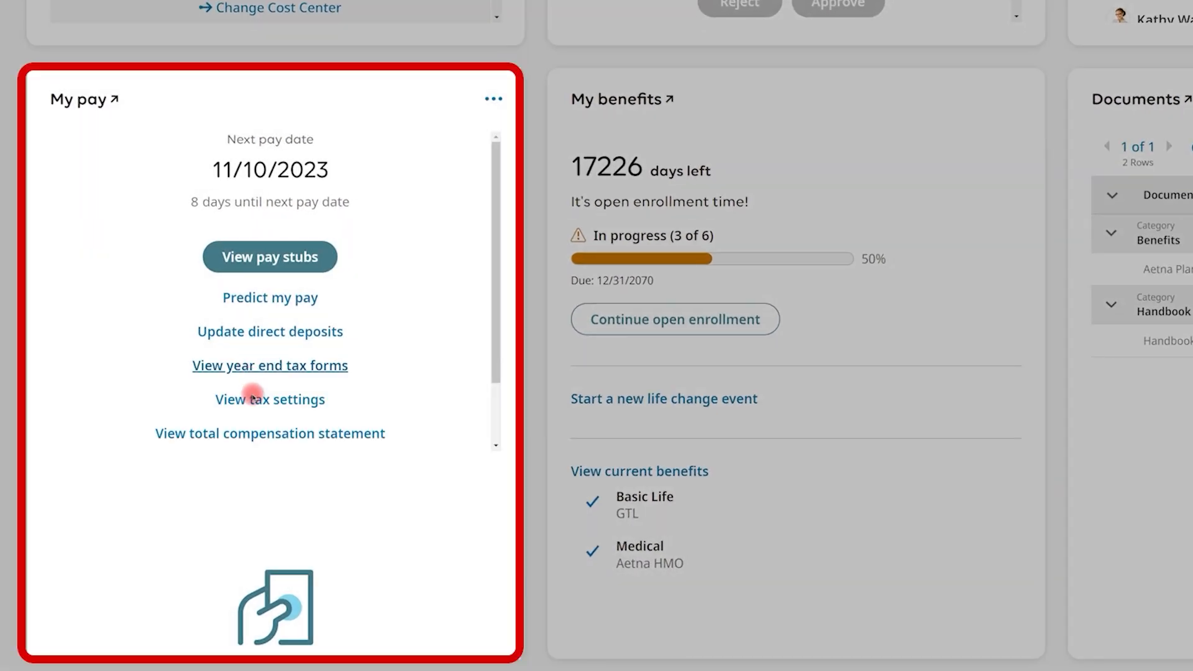
{"action": "left_click", "coordinate": [251, 438]}
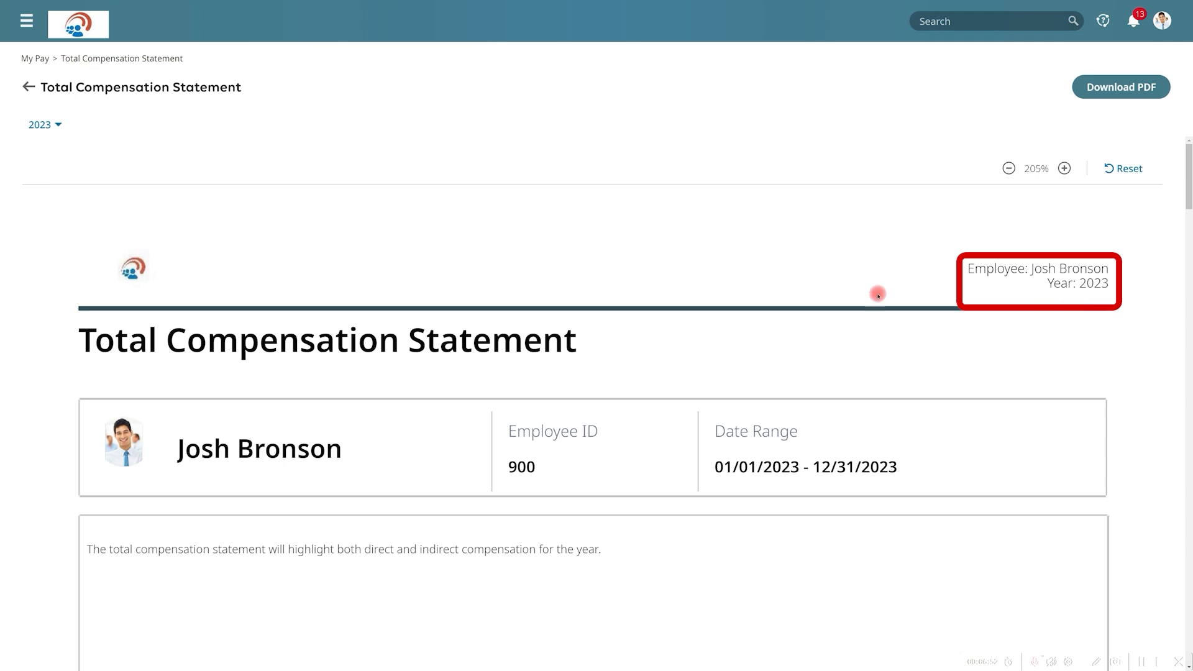
{"action": "left_click", "coordinate": [62, 130]}
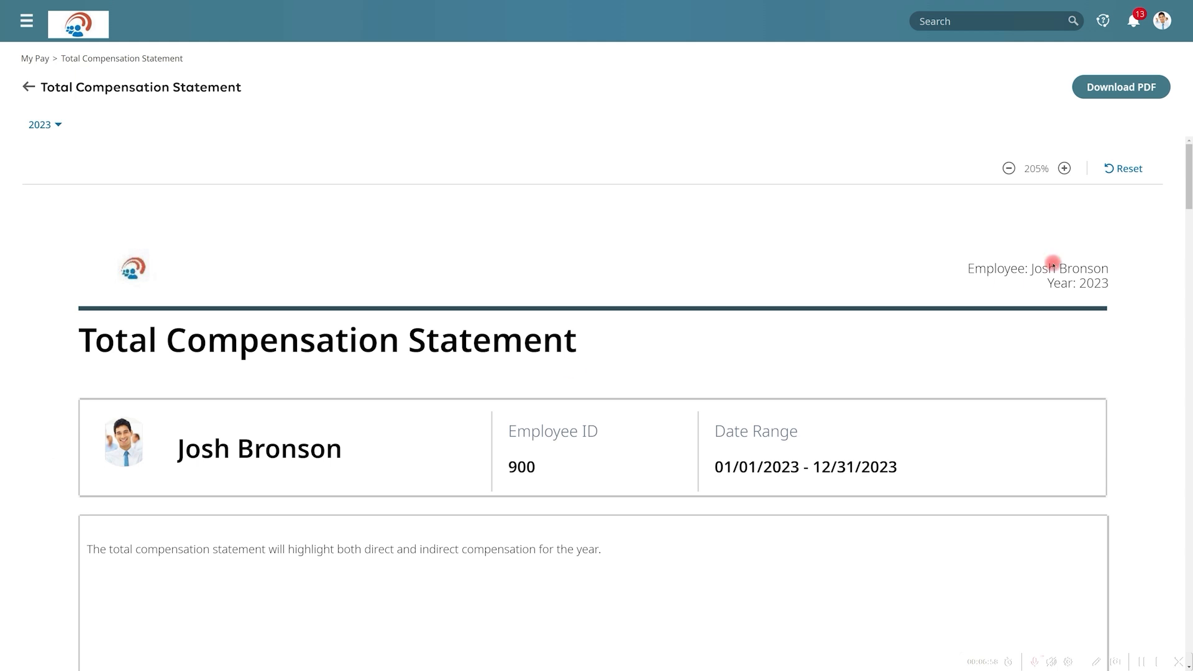
- Download the 2023 total compensation statement as a PDF and review its main earnings and compensation payments pages
{"action": "left_click", "coordinate": [1123, 89]}
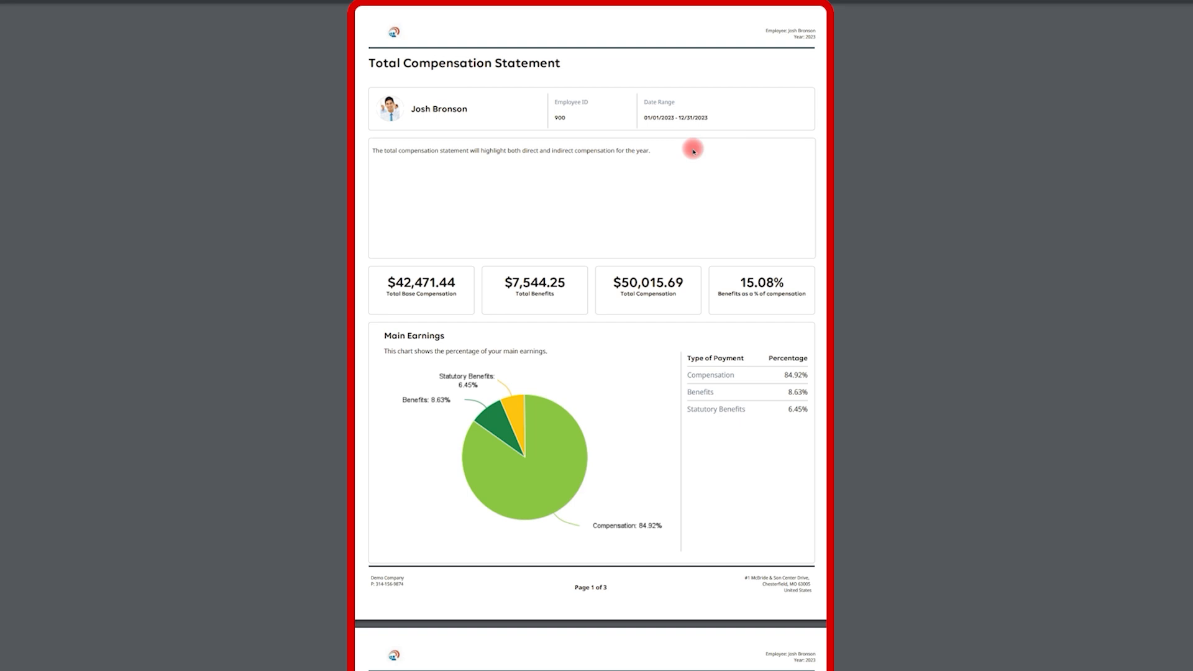
{"action": "scroll", "coordinate": [694, 151], "scroll_direction": "down", "scroll_amount": 1}
{"action": "scroll", "coordinate": [691, 233], "scroll_direction": "down", "scroll_amount": 5}
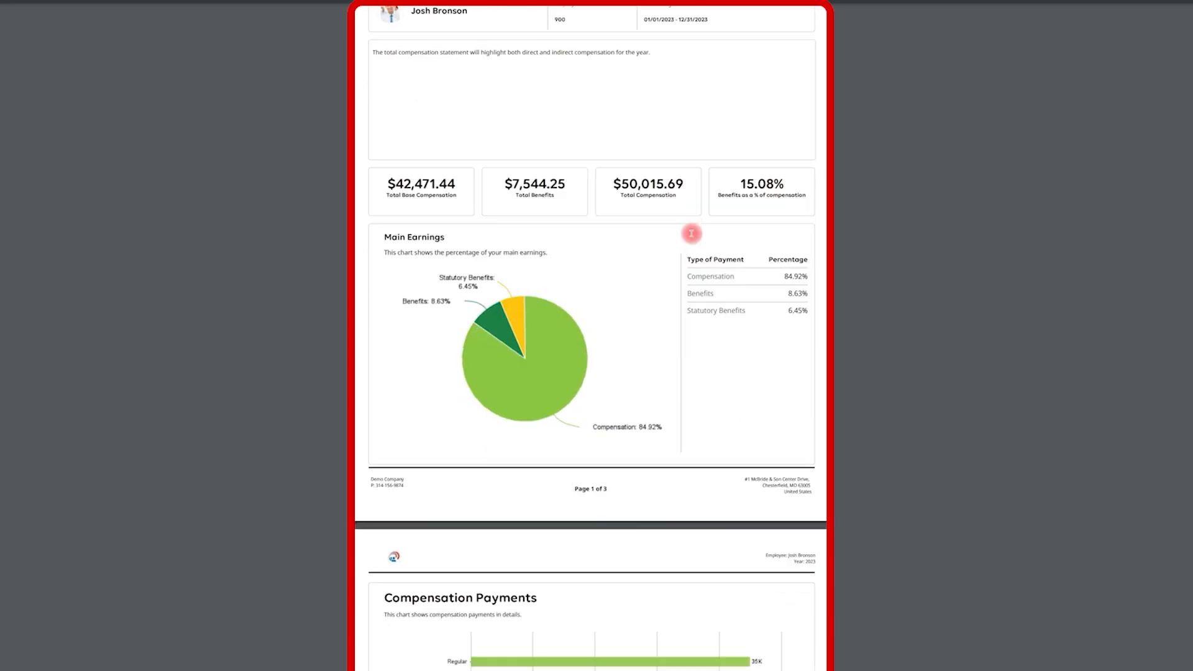
{"action": "scroll", "coordinate": [691, 233], "scroll_direction": "down", "scroll_amount": 6}
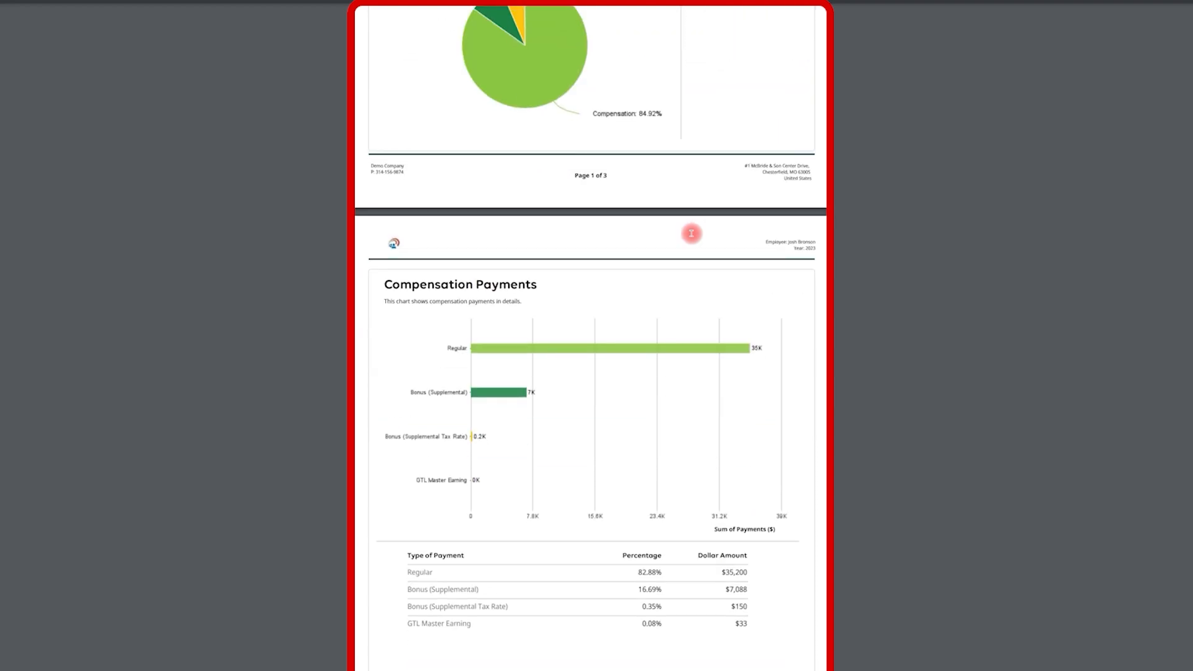
{"action": "scroll", "coordinate": [690, 233], "scroll_direction": "down", "scroll_amount": 3}
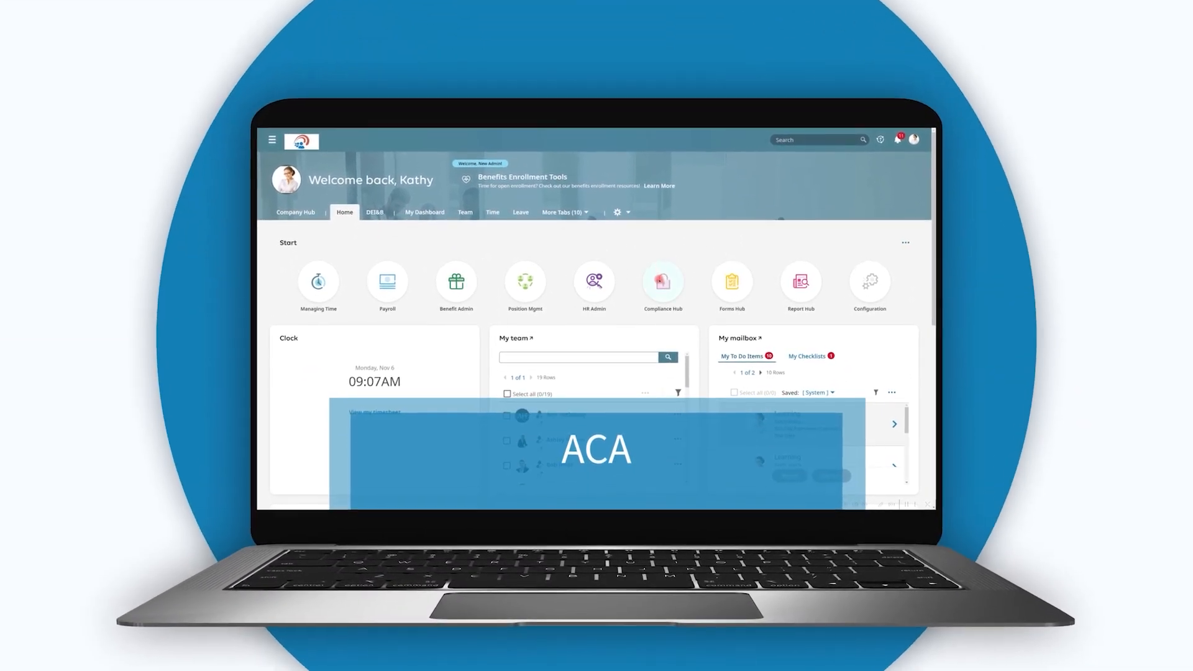
{"action": "left_click", "coordinate": [663, 278]}
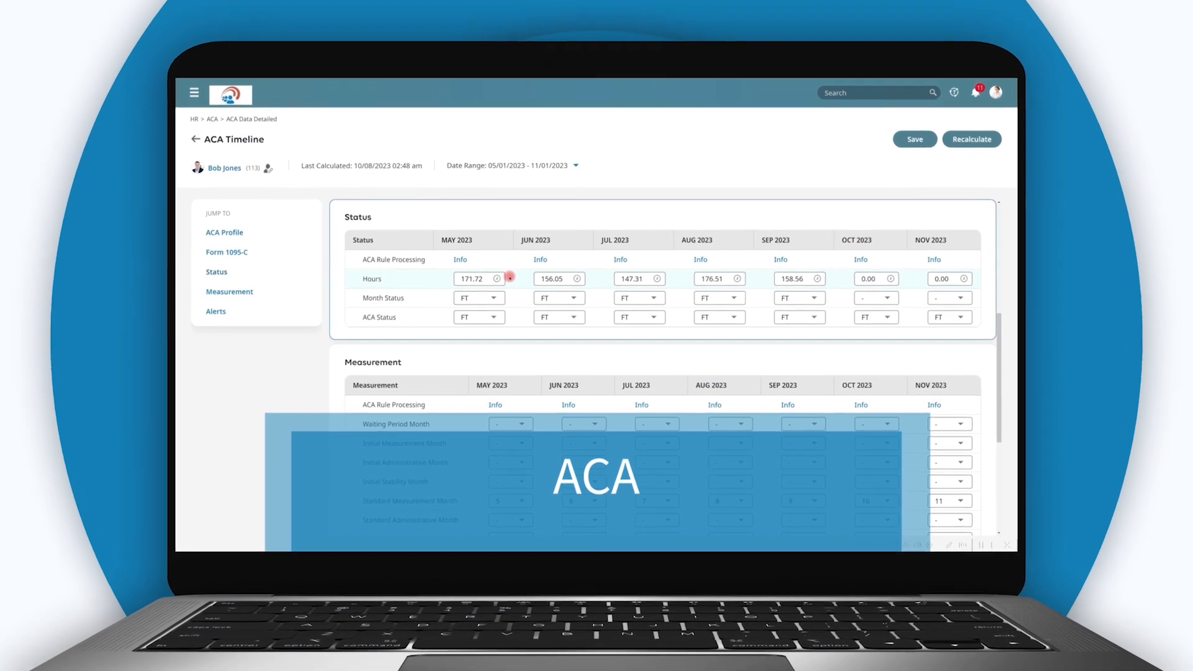
{"action": "left_click", "coordinate": [246, 292]}
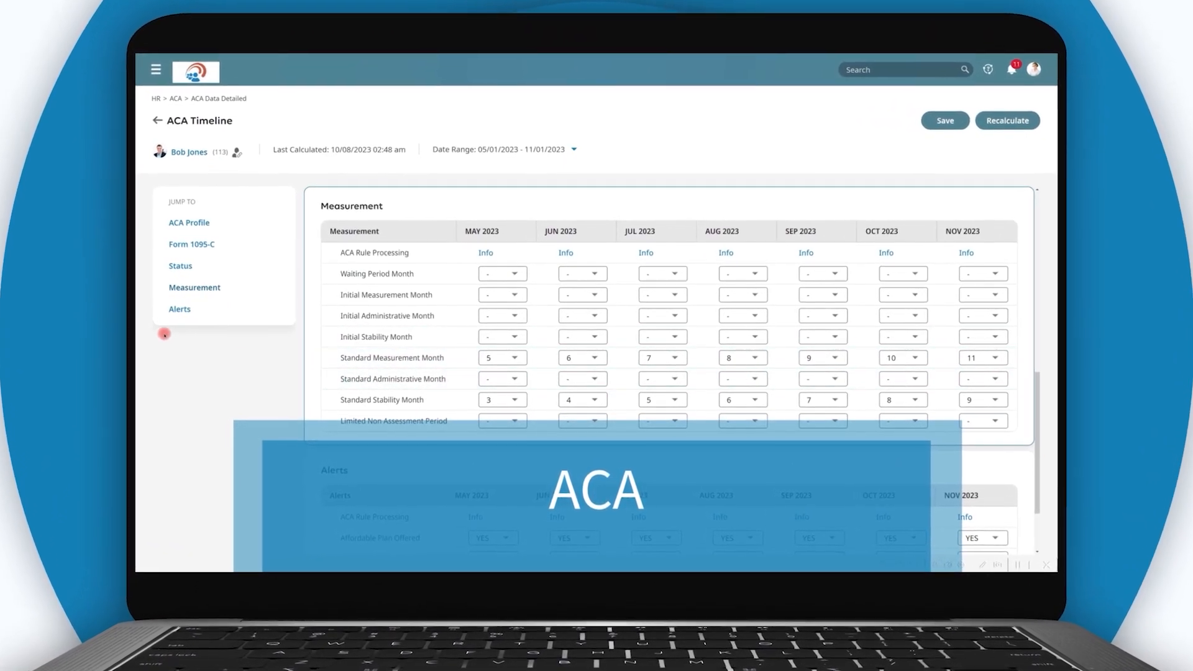
{"action": "left_click", "coordinate": [181, 309]}
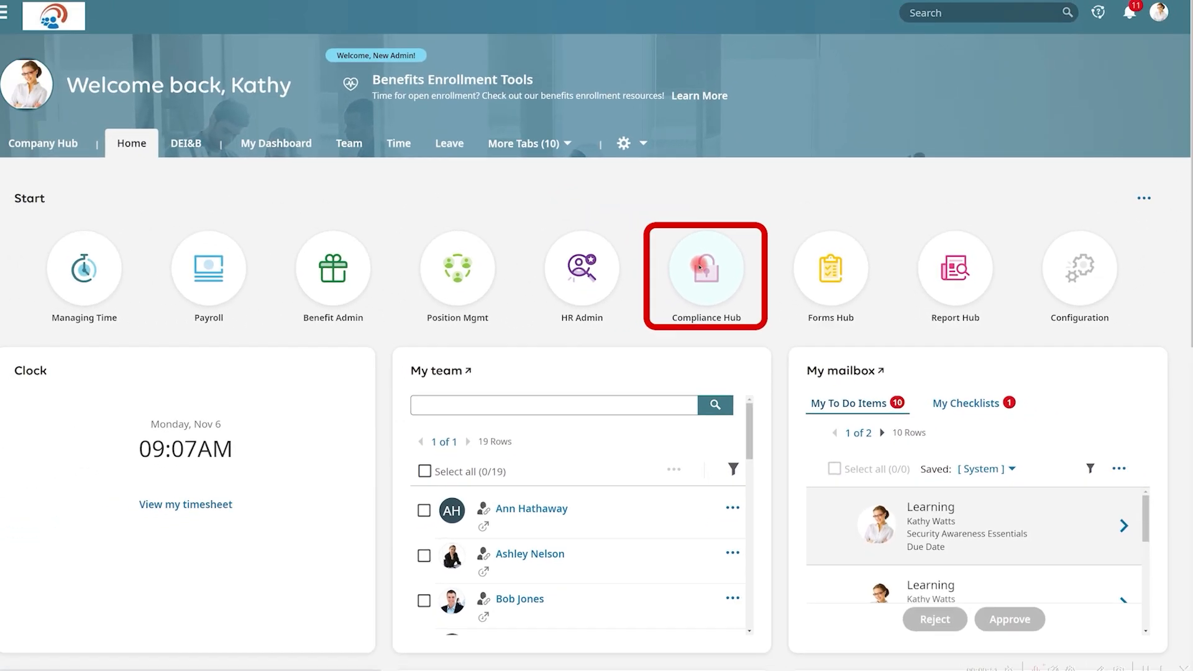
- Open the ACA data summary report from the ACA section of the Compliance Hub
{"action": "left_click", "coordinate": [707, 269]}
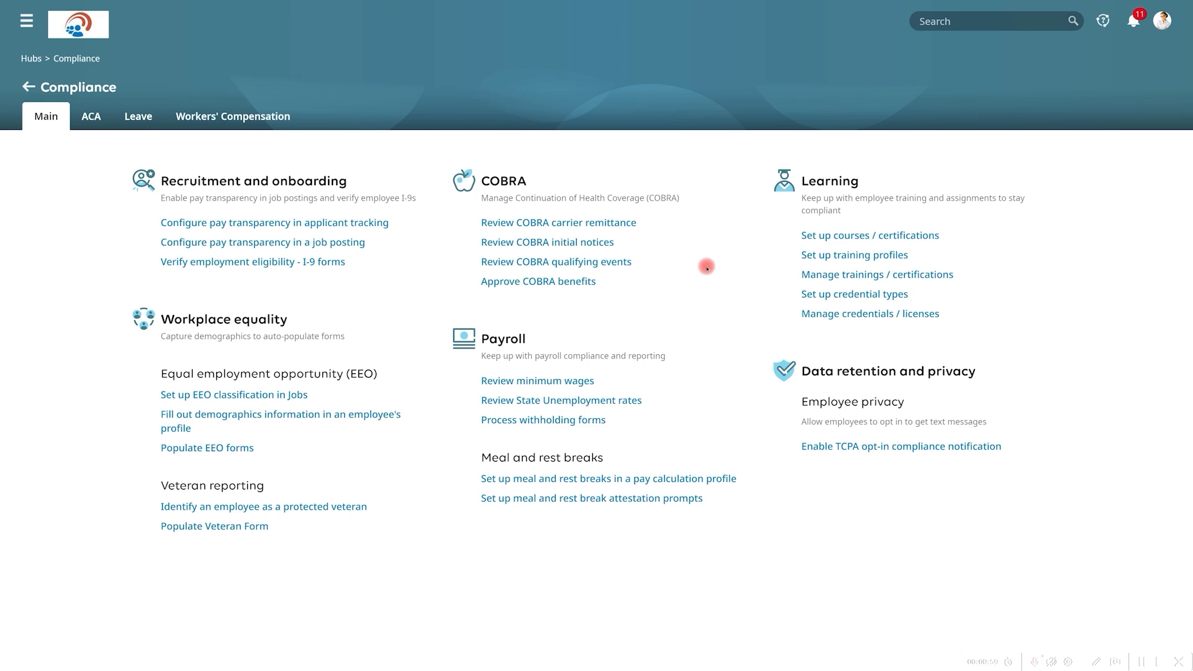
{"action": "left_click", "coordinate": [90, 128]}
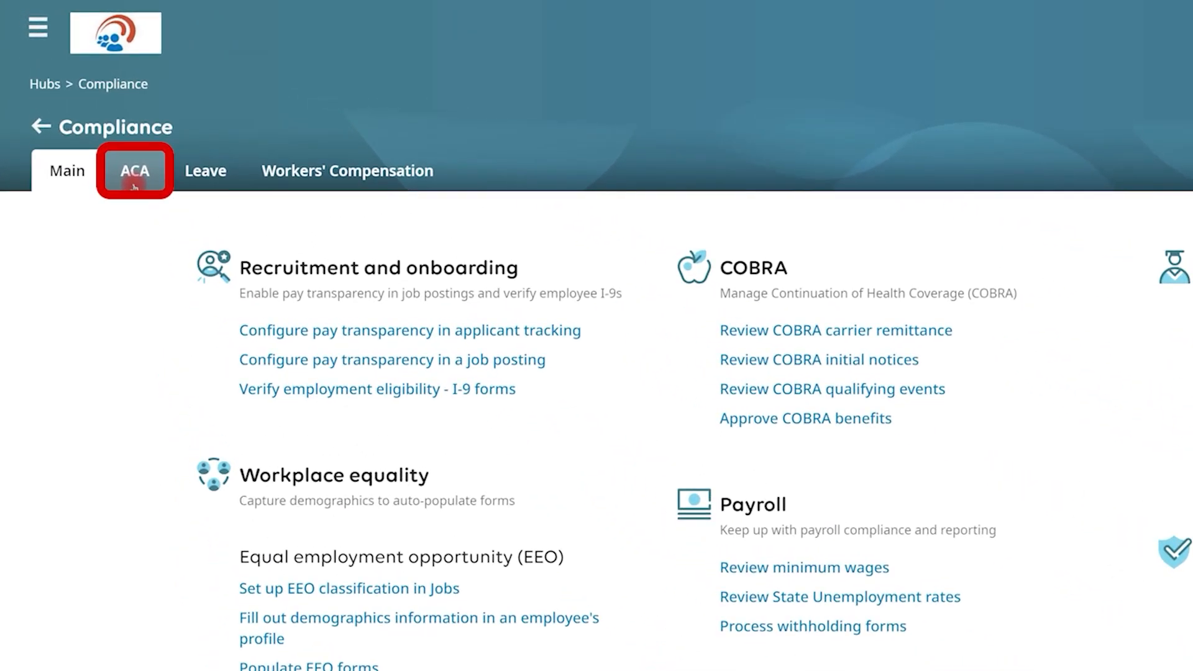
{"action": "left_click", "coordinate": [134, 183]}
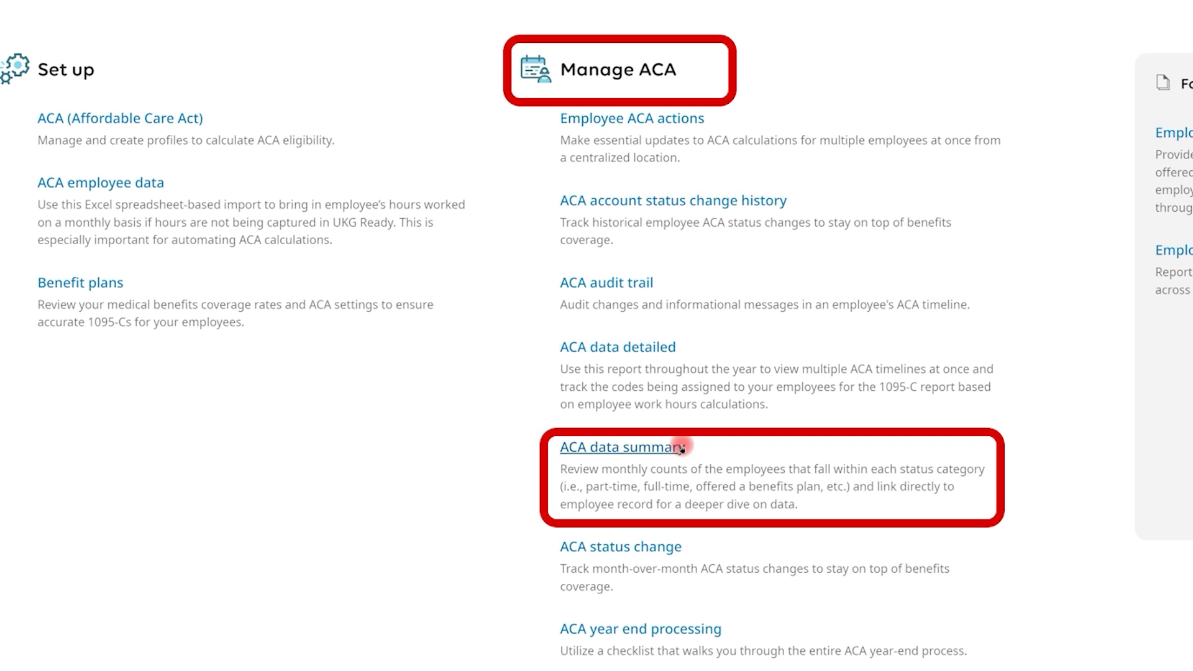
{"action": "left_click", "coordinate": [681, 448]}
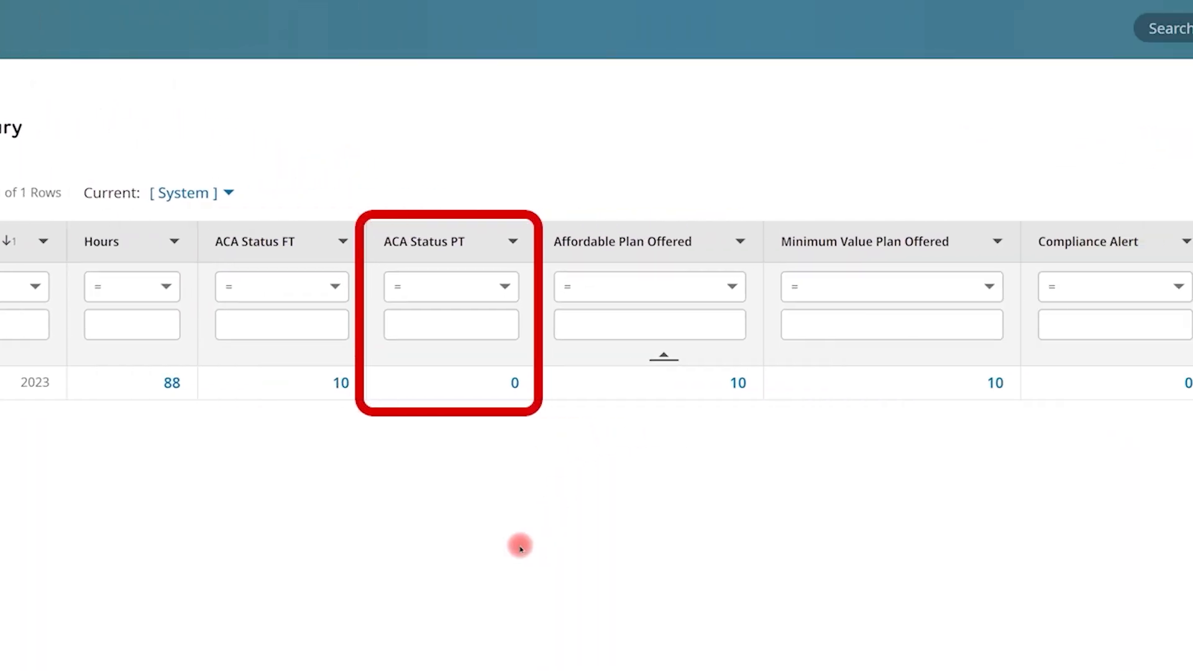
- List the employees behind the Possible Downgrade count and open the ACA timeline of the second employee
{"action": "scroll", "coordinate": [329, 355], "scroll_direction": "right", "scroll_amount": 5}
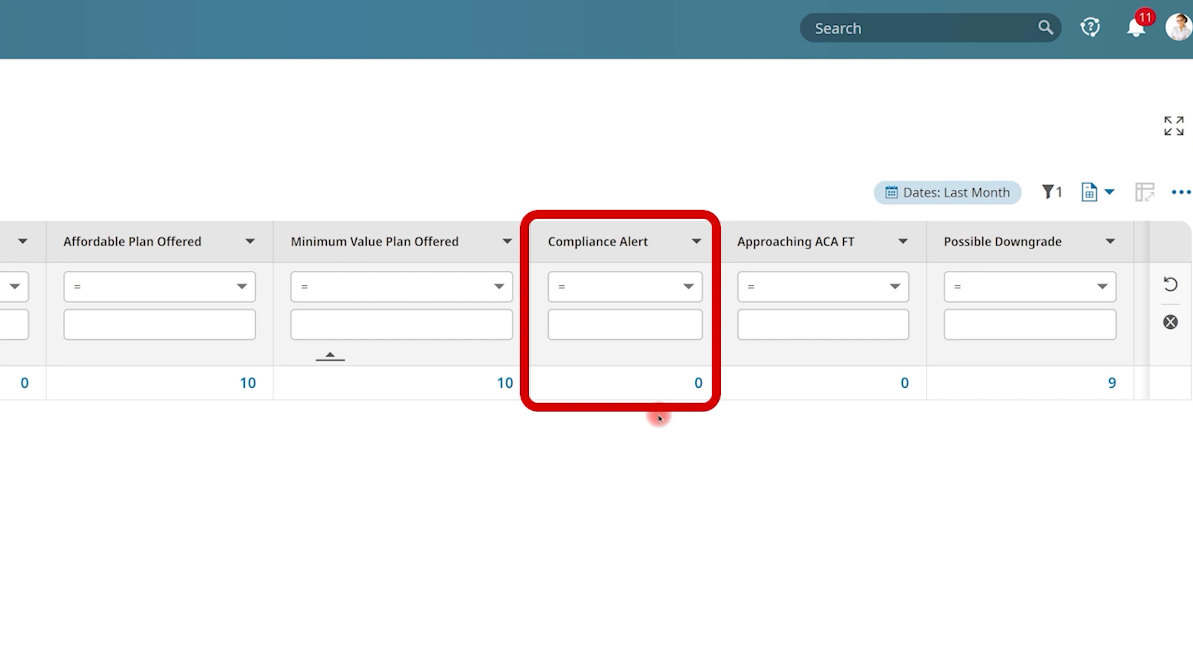
{"action": "left_click", "coordinate": [1113, 380]}
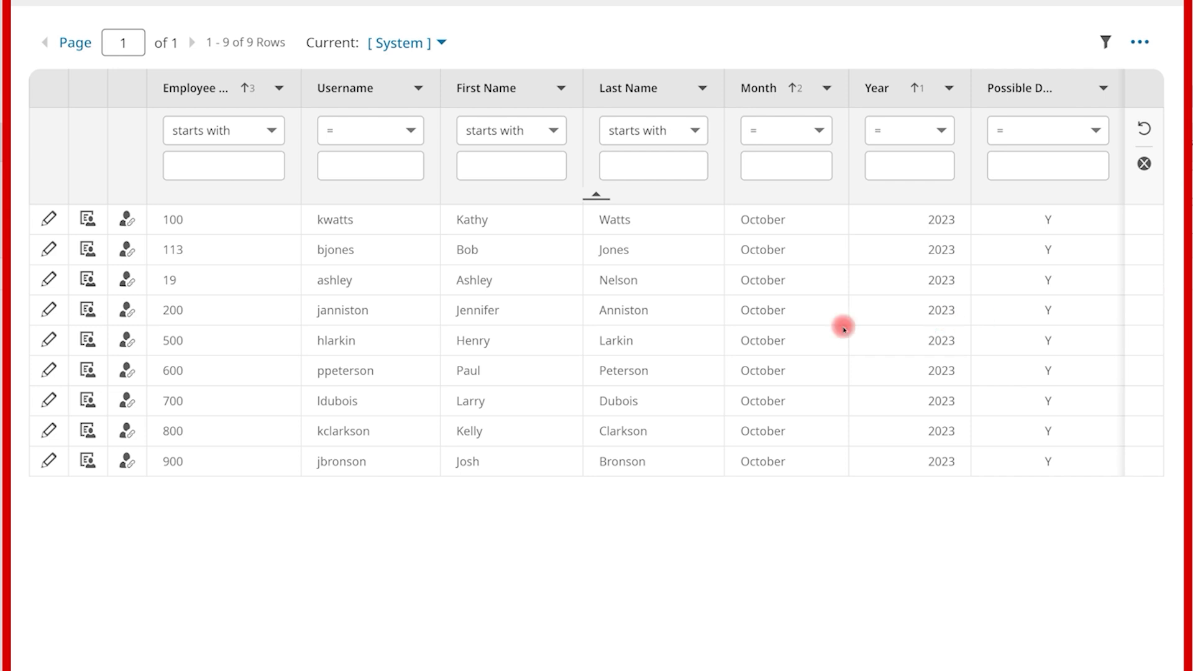
{"action": "left_click", "coordinate": [52, 252]}
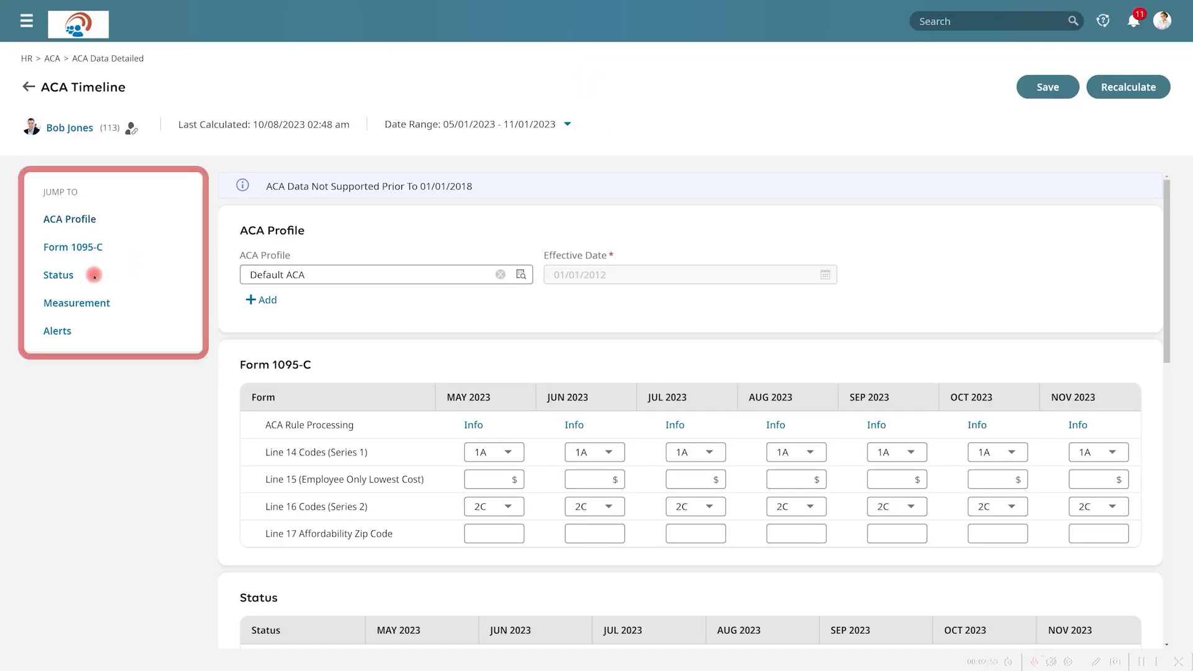
- Review the Status, Measurement and Alerts sections of the employee's ACA timeline, and return to the Compliance Hub's ACA section
{"action": "left_click", "coordinate": [62, 277]}
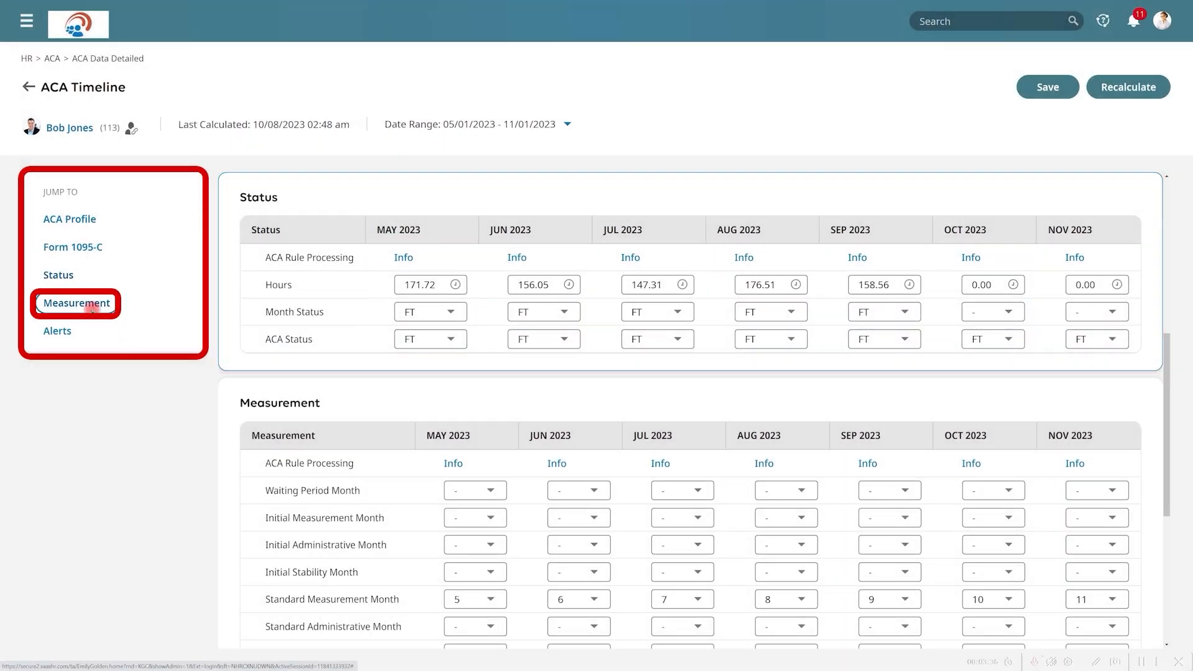
{"action": "left_click", "coordinate": [92, 304]}
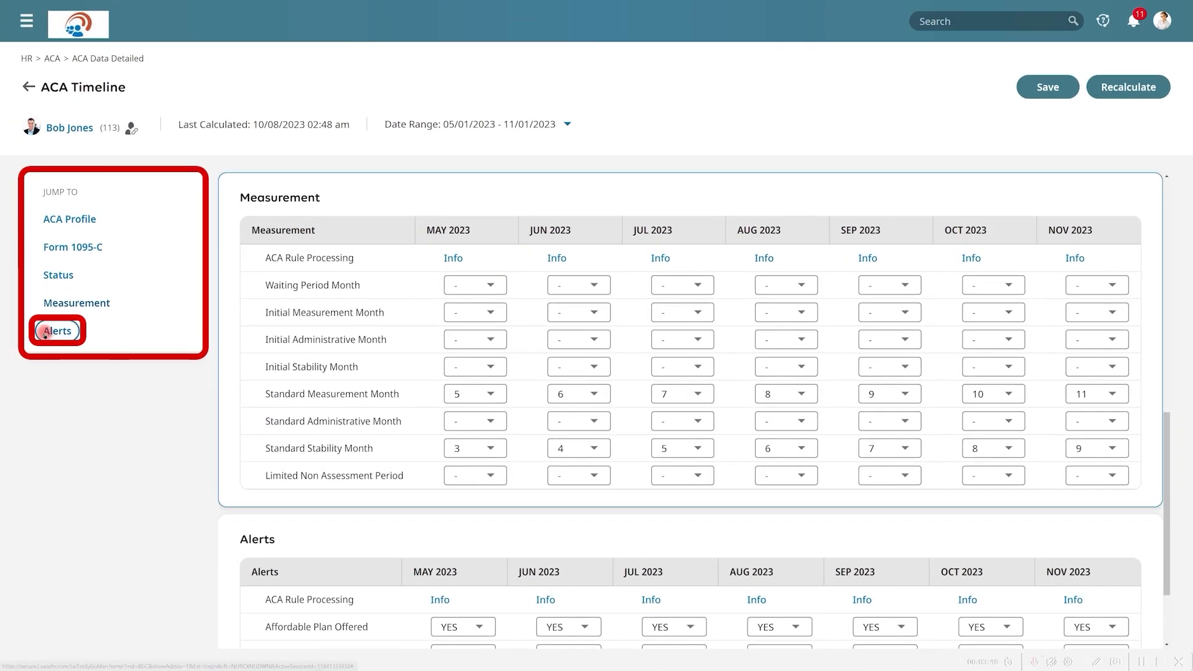
{"action": "left_click", "coordinate": [45, 331]}
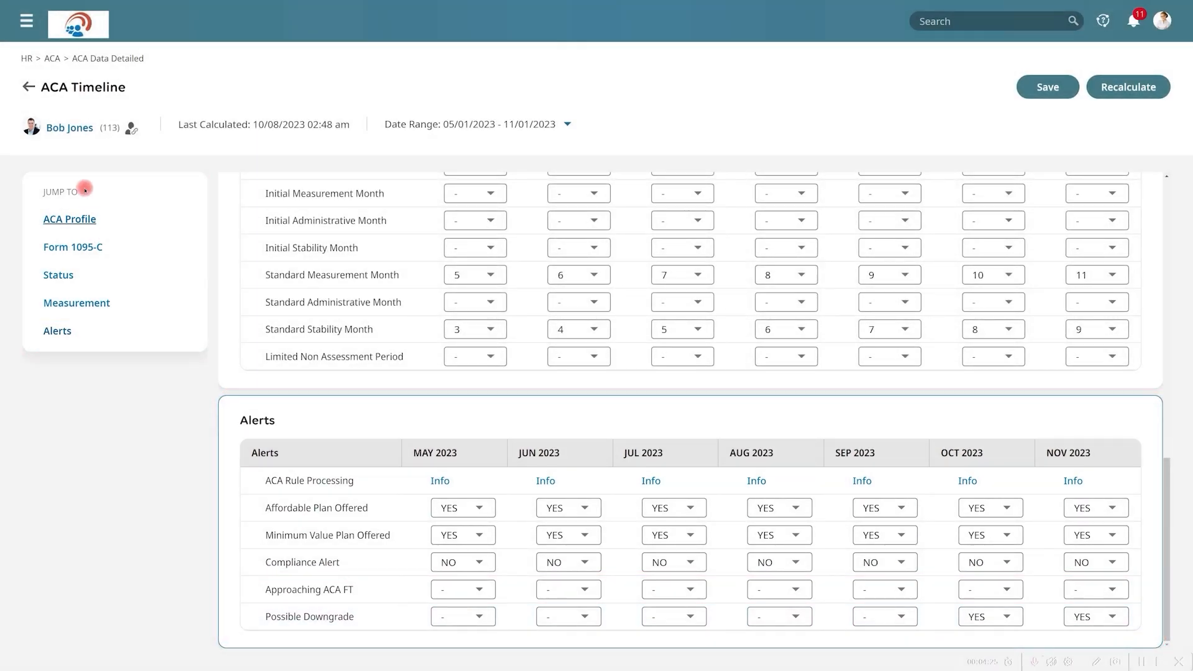
{"action": "left_click", "coordinate": [30, 85]}
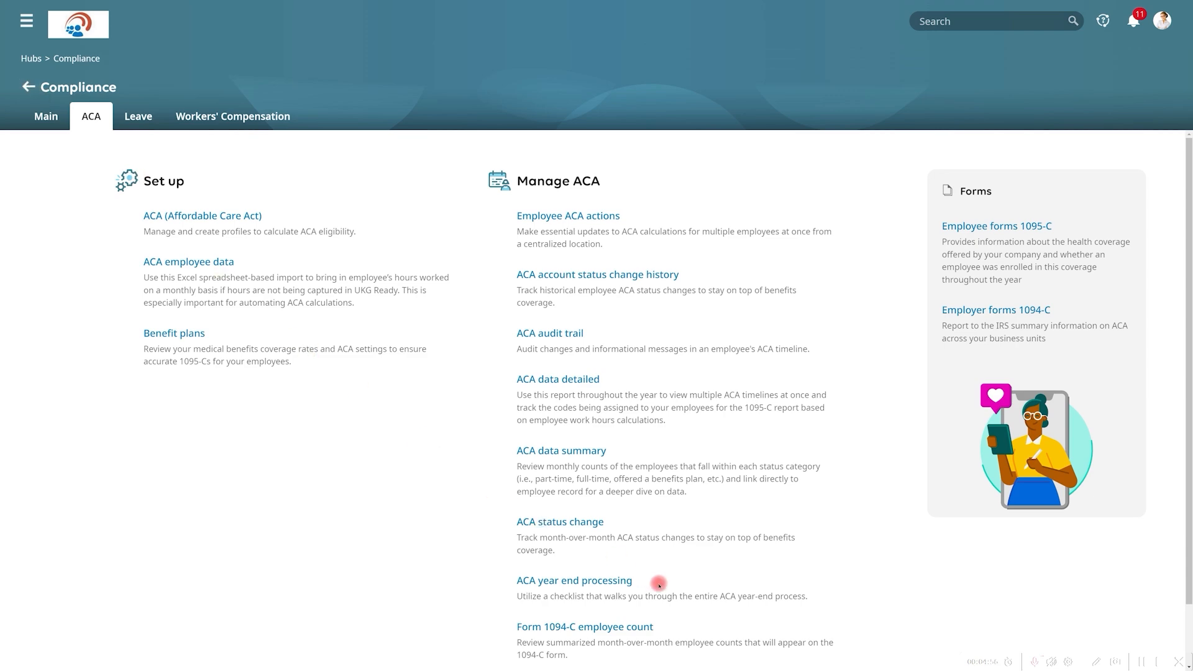
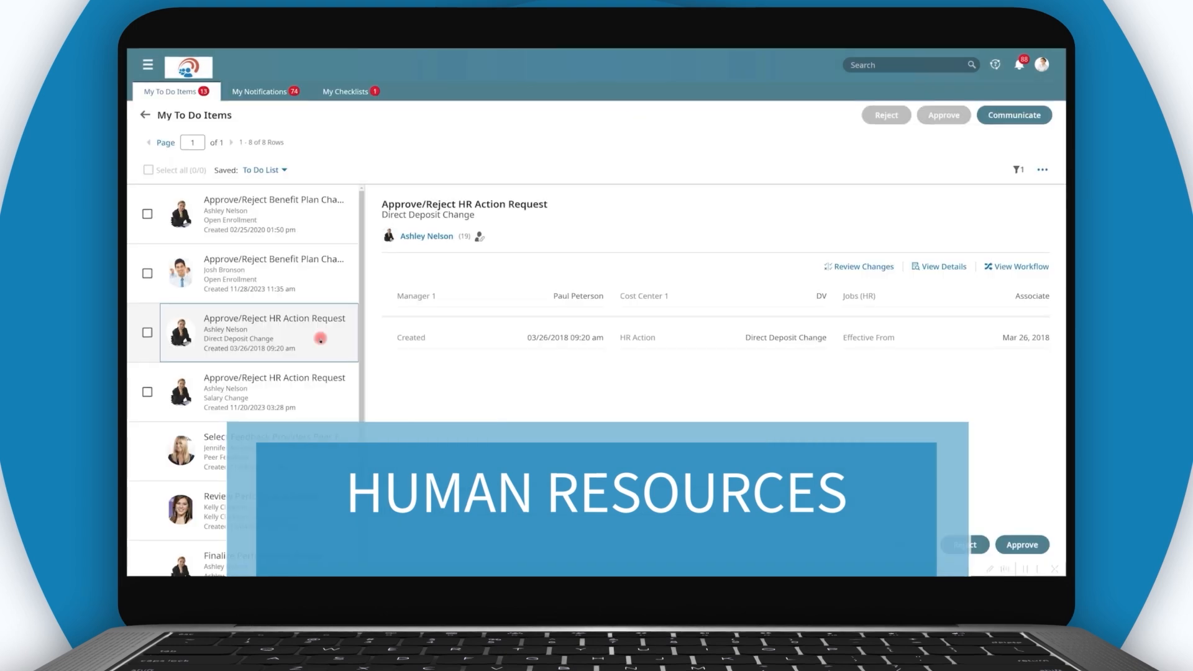
{"action": "left_click", "coordinate": [315, 383]}
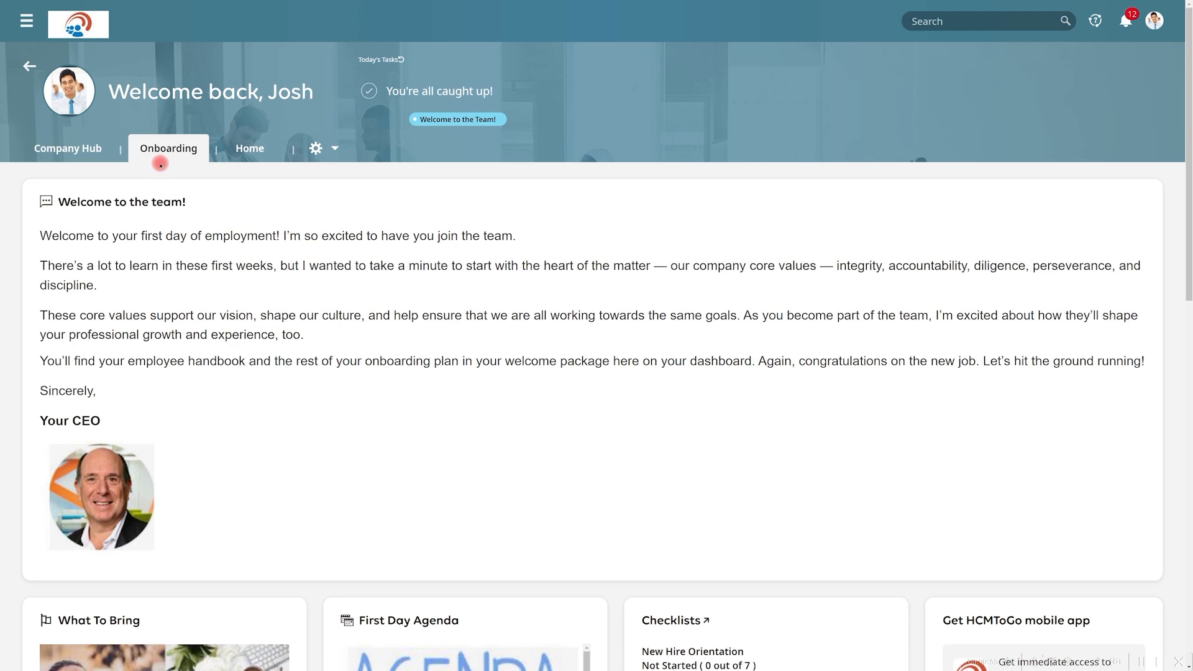
- Review the onboarding dashboard's welcome information and start the New Hire Orientation checklist
{"action": "scroll", "coordinate": [161, 165], "scroll_direction": "down", "scroll_amount": 5}
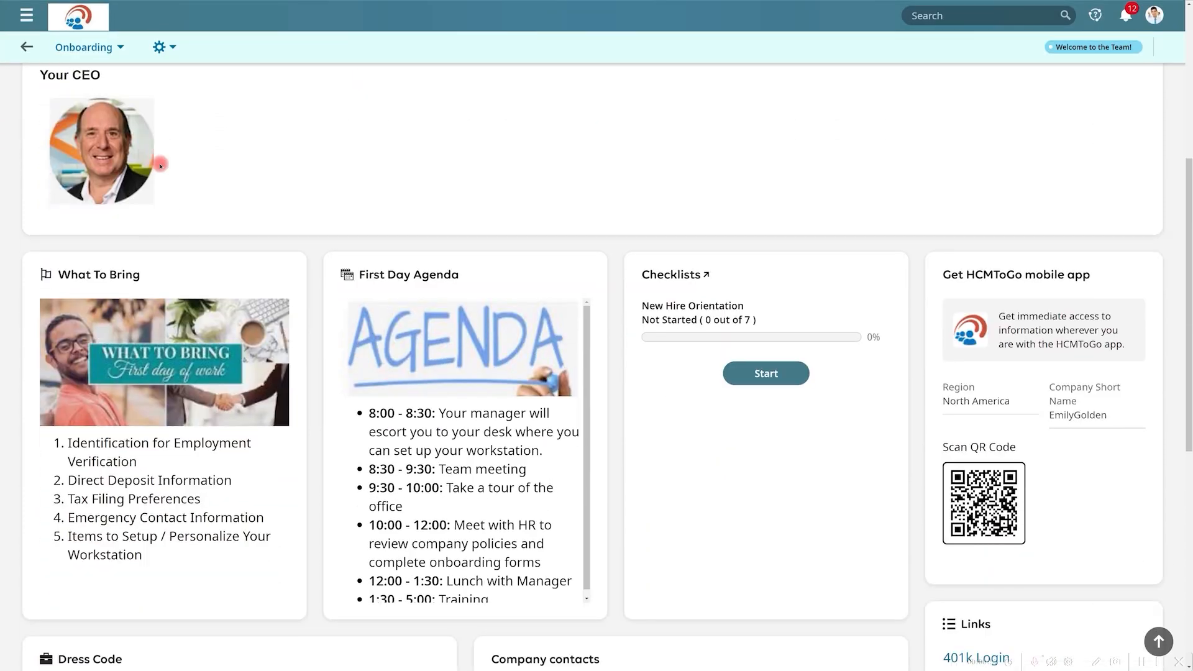
{"action": "scroll", "coordinate": [161, 165], "scroll_direction": "down", "scroll_amount": 4}
{"action": "scroll", "coordinate": [161, 165], "scroll_direction": "down", "scroll_amount": 3}
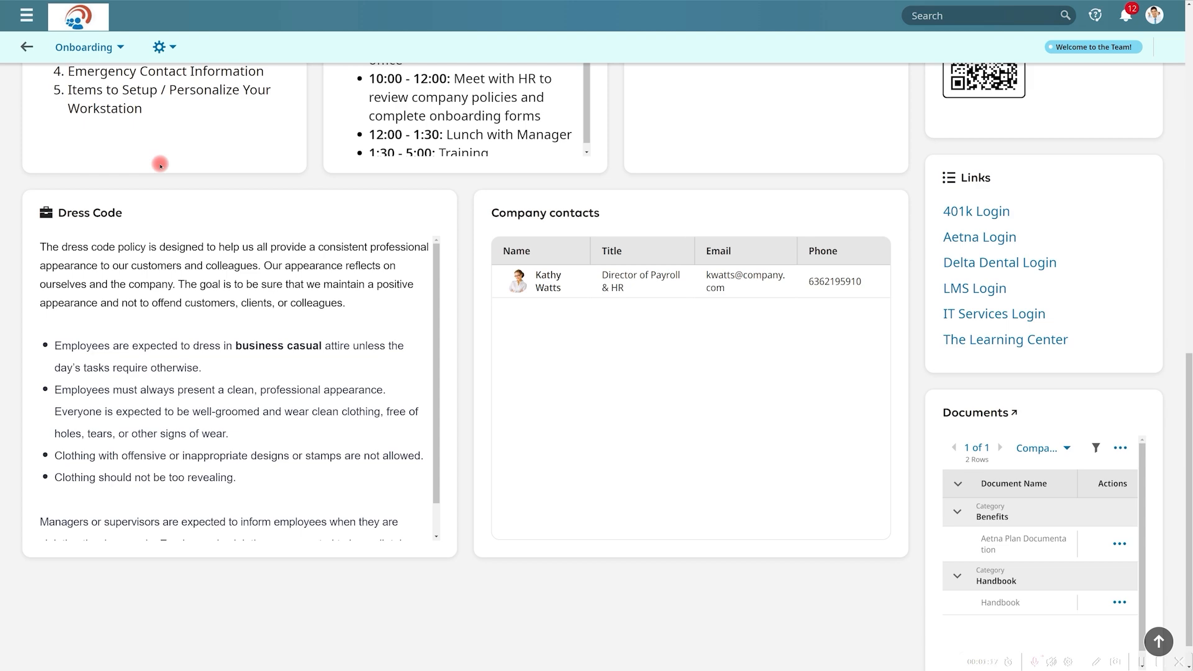
{"action": "scroll", "coordinate": [160, 165], "scroll_direction": "up", "scroll_amount": 5}
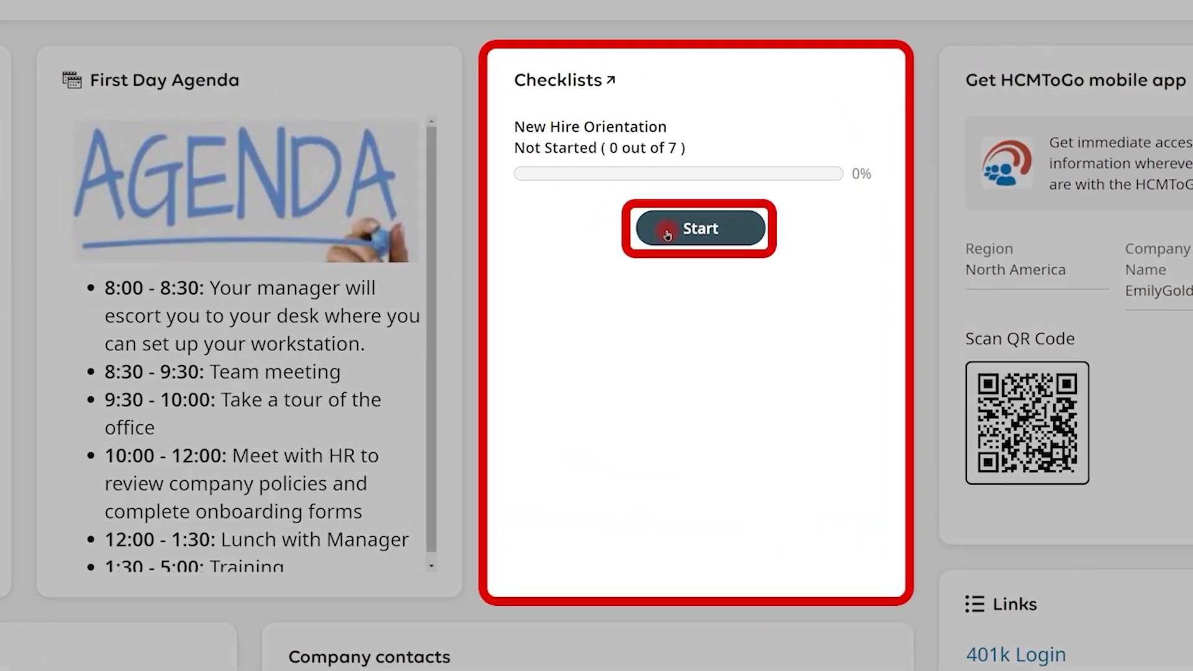
{"action": "left_click", "coordinate": [667, 234]}
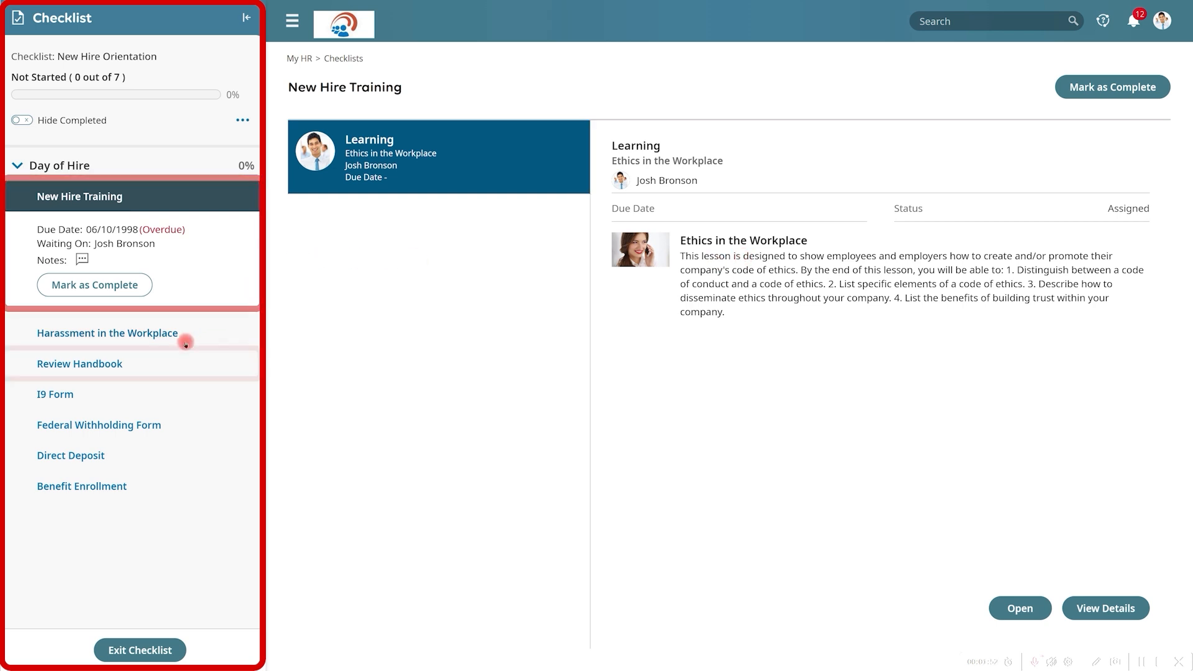
- Look through the Review Handbook, I9 Form, Direct Deposit and Benefit Enrollment checklist items, and exit the checklist
{"action": "left_click", "coordinate": [133, 362]}
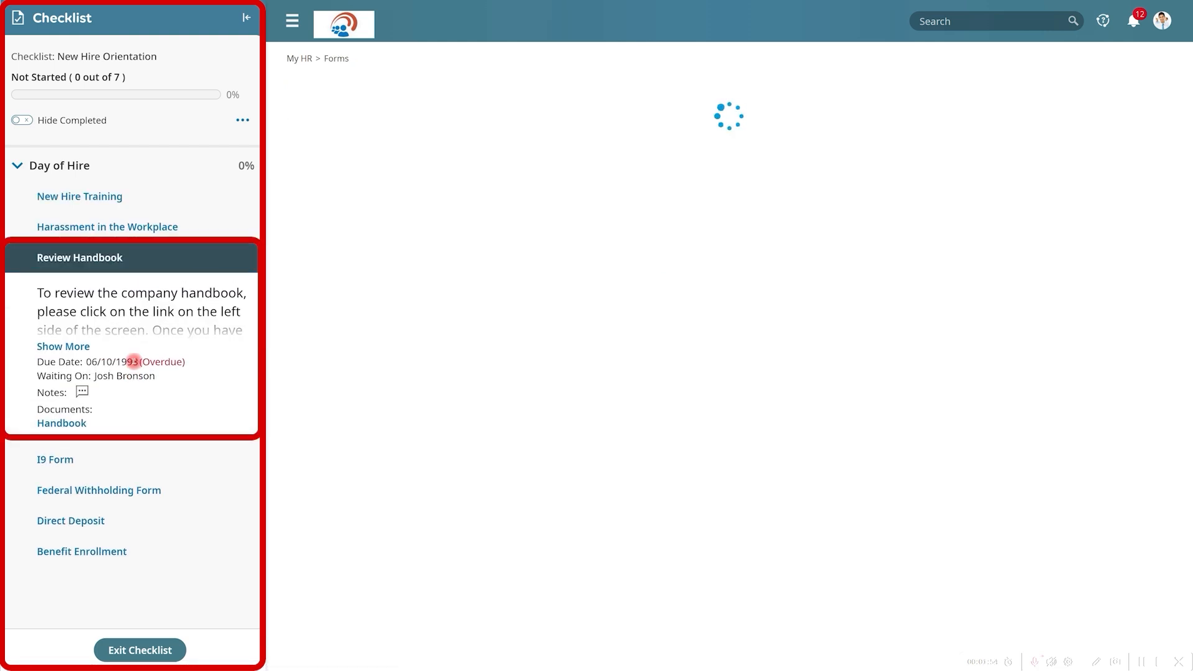
{"action": "left_click", "coordinate": [86, 466]}
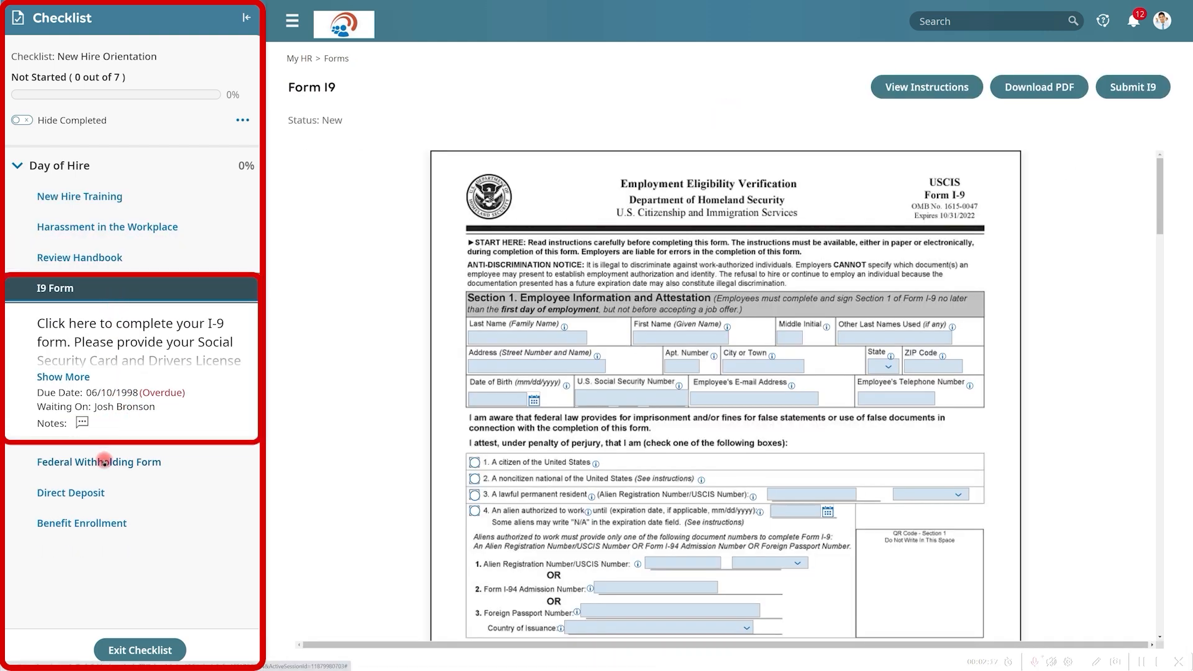
{"action": "left_click", "coordinate": [100, 491]}
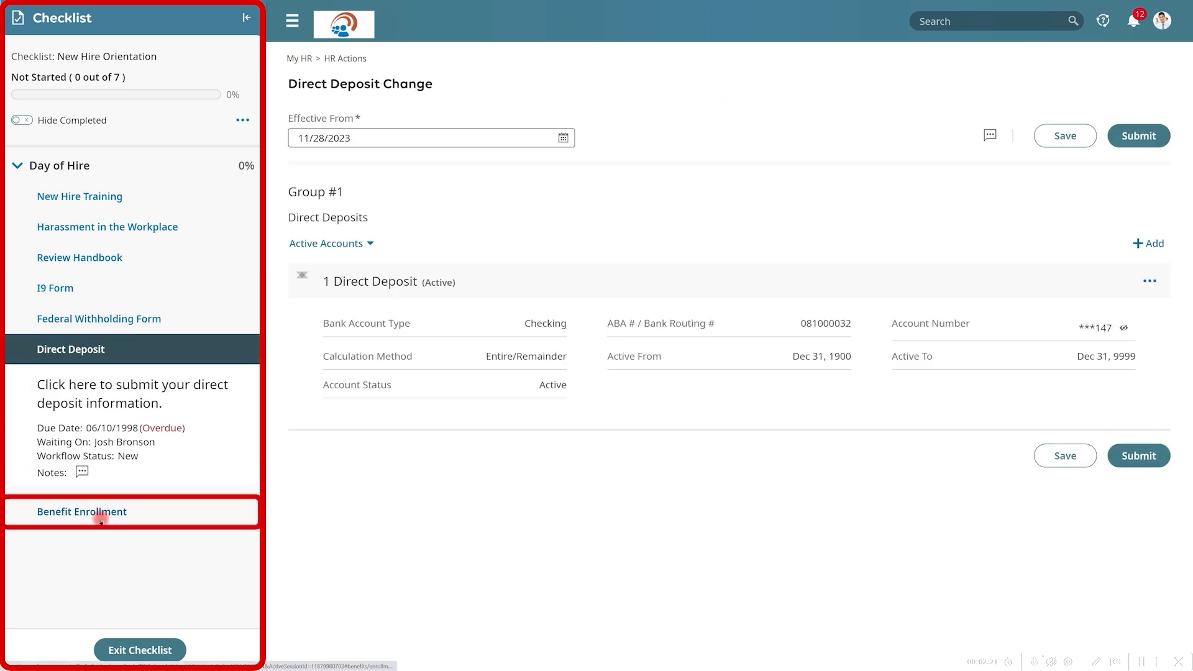
{"action": "left_click", "coordinate": [101, 513]}
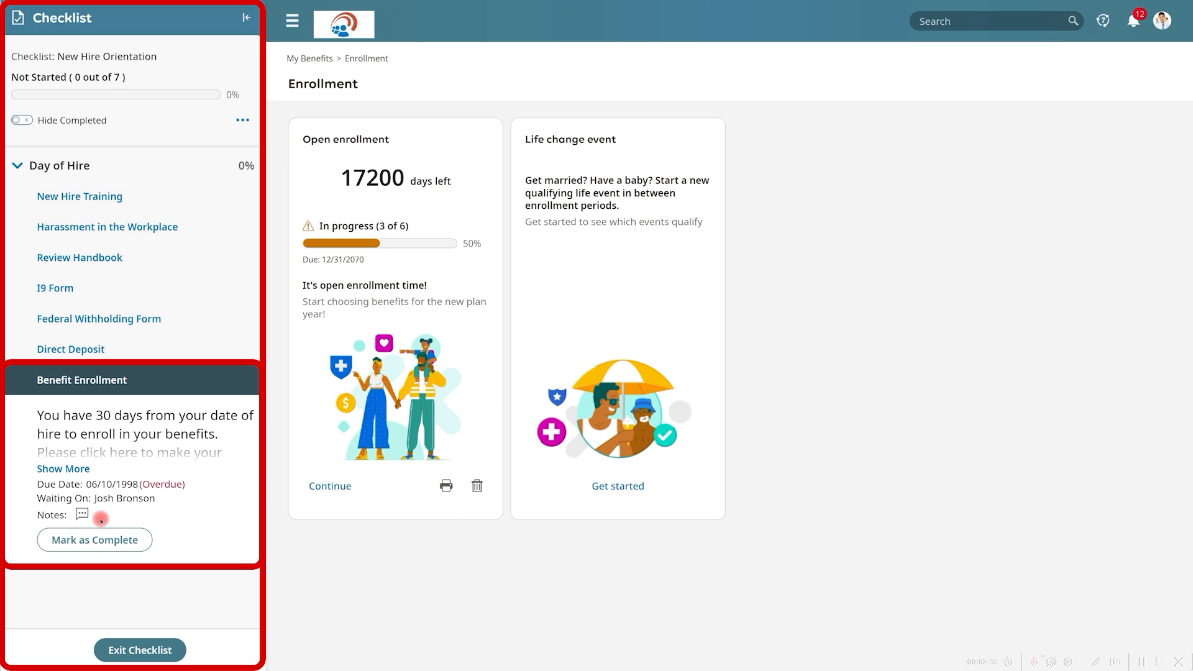
{"action": "left_click", "coordinate": [135, 650]}
{"action": "left_click", "coordinate": [707, 368]}
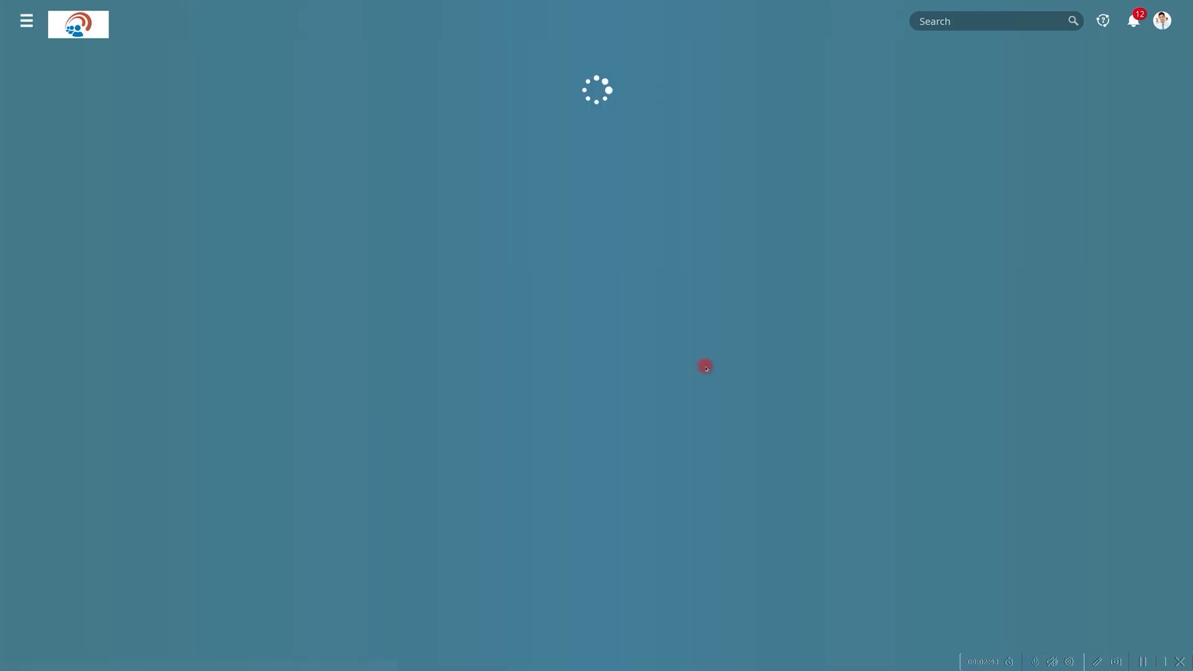
- Open the employee's Home dashboard and look through the company announcements
{"action": "left_click", "coordinate": [261, 153]}
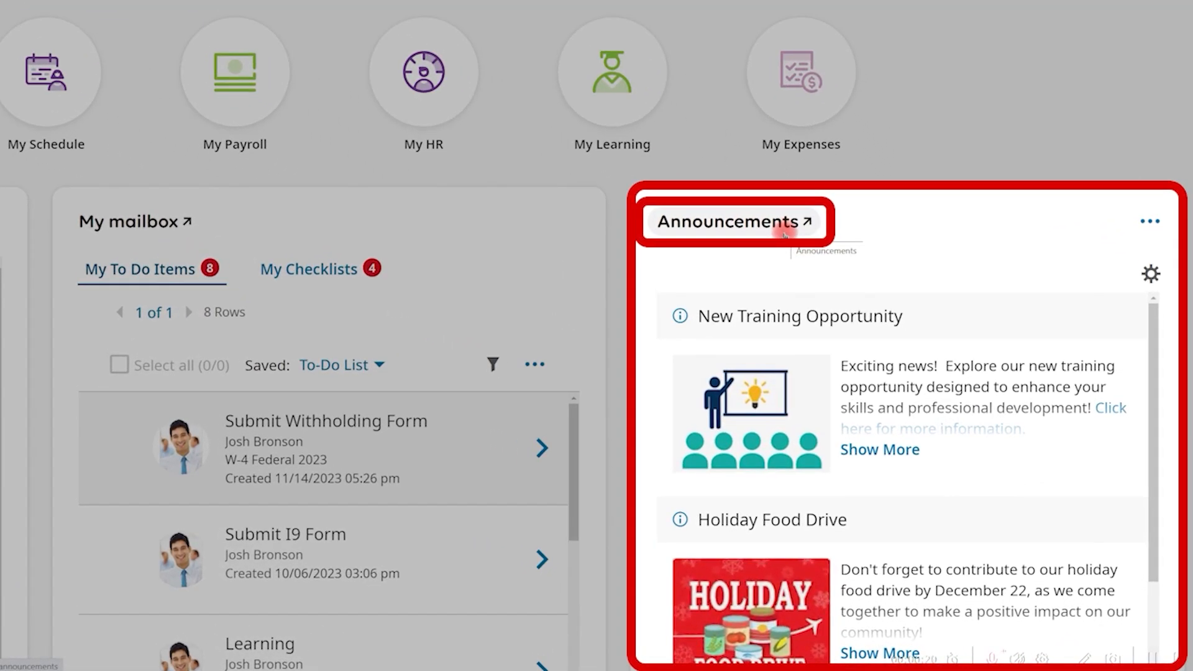
{"action": "left_click_drag", "start_coordinate": [1162, 335], "coordinate": [1189, 538]}
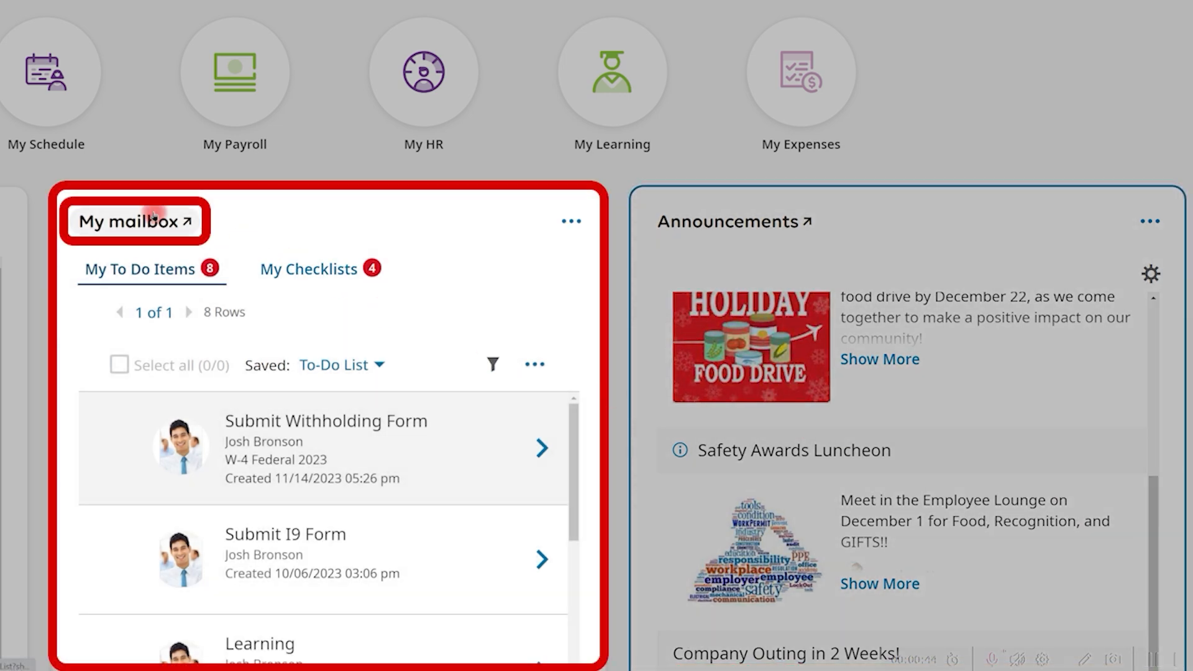
- Open the full mailbox to review all pending to-do items, and return to the Home dashboard
{"action": "left_click", "coordinate": [154, 219]}
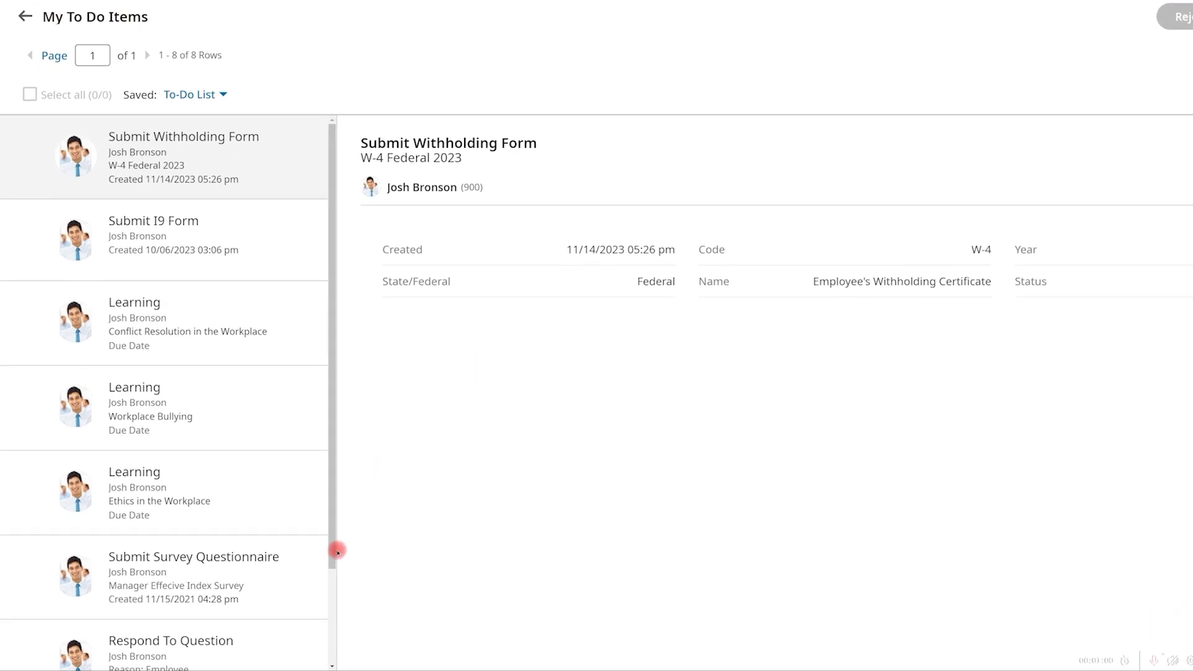
{"action": "scroll", "coordinate": [338, 551], "scroll_direction": "down", "scroll_amount": 3}
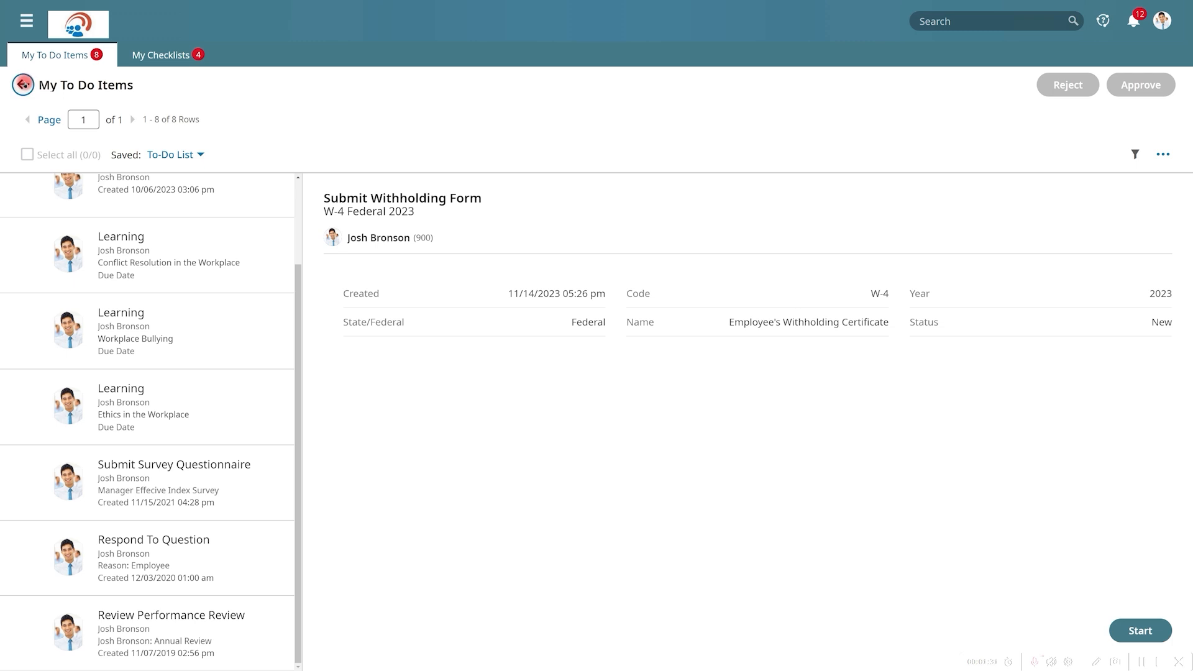
{"action": "left_click", "coordinate": [23, 83]}
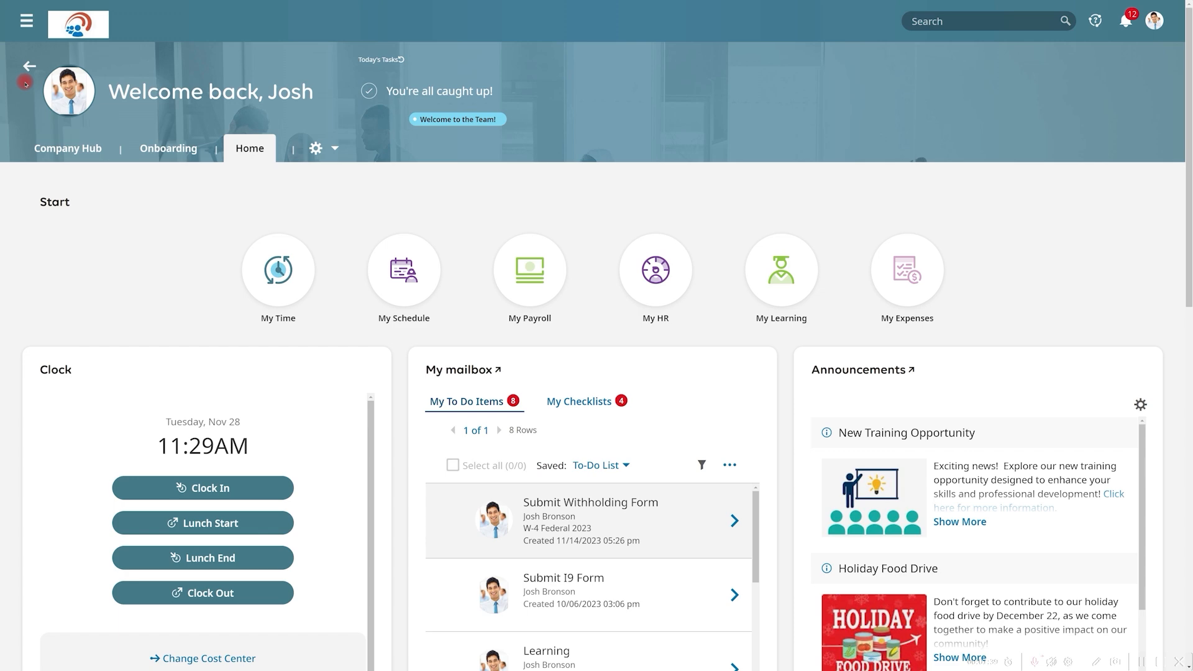
- Open HR Actions from My HR and review the available requests, such as Address Change, Direct Deposit Change and Training/Certification
{"action": "left_click", "coordinate": [649, 270]}
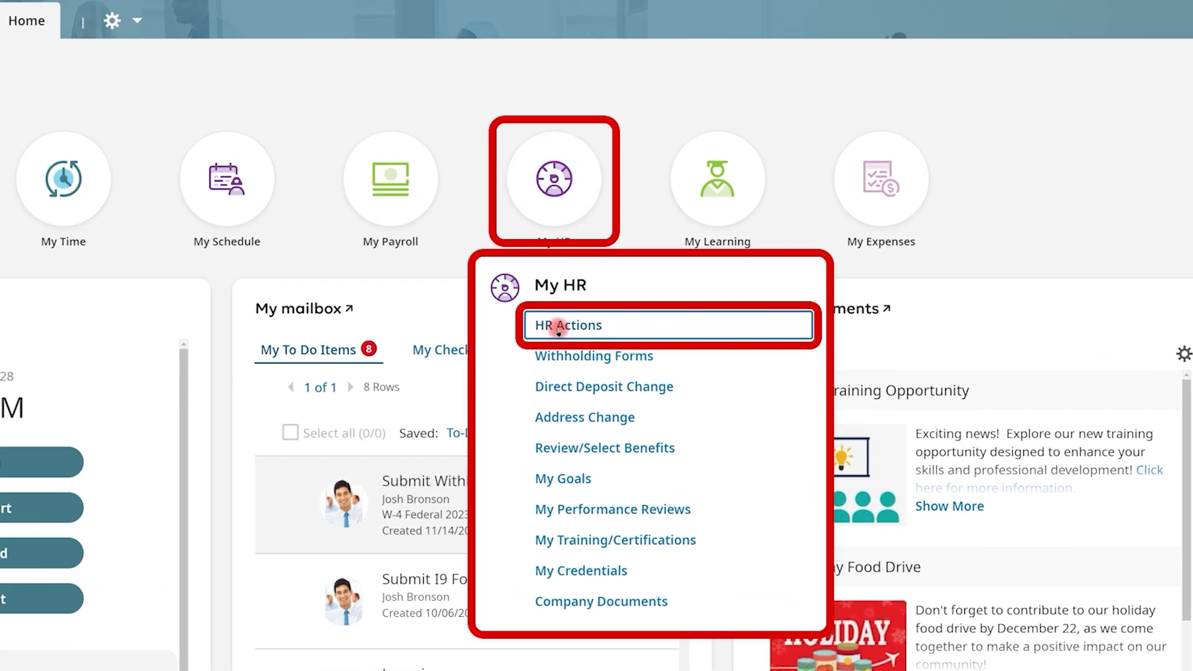
{"action": "left_click", "coordinate": [612, 357]}
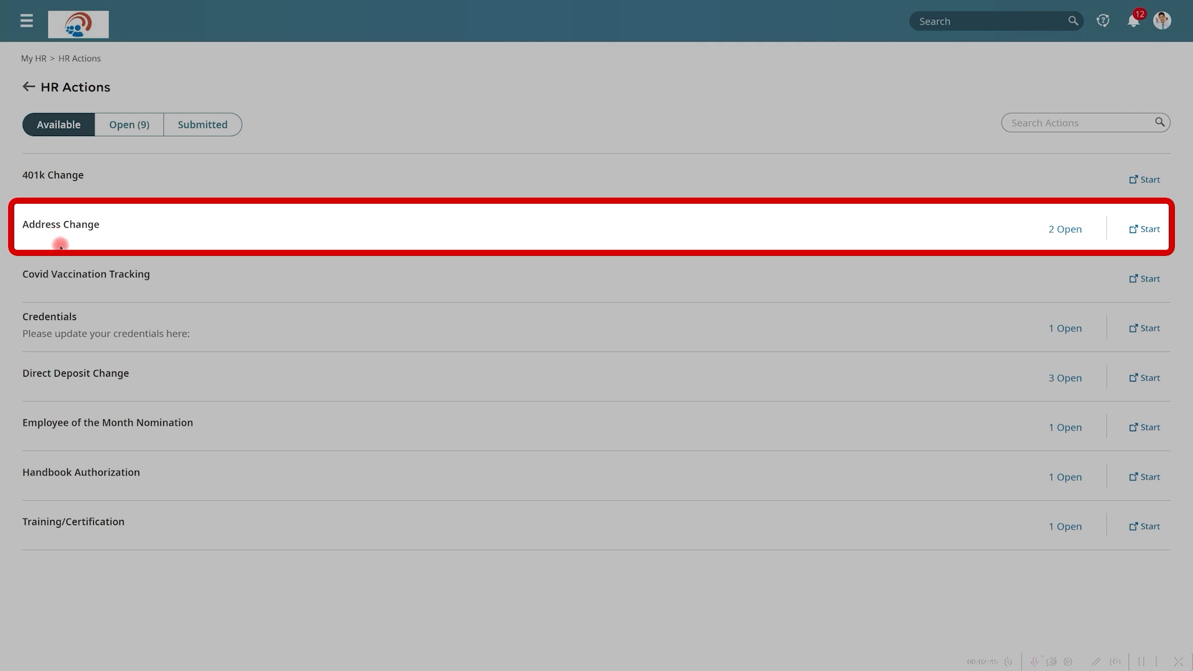
{"action": "left_click", "coordinate": [64, 324]}
{"action": "left_click", "coordinate": [77, 535]}
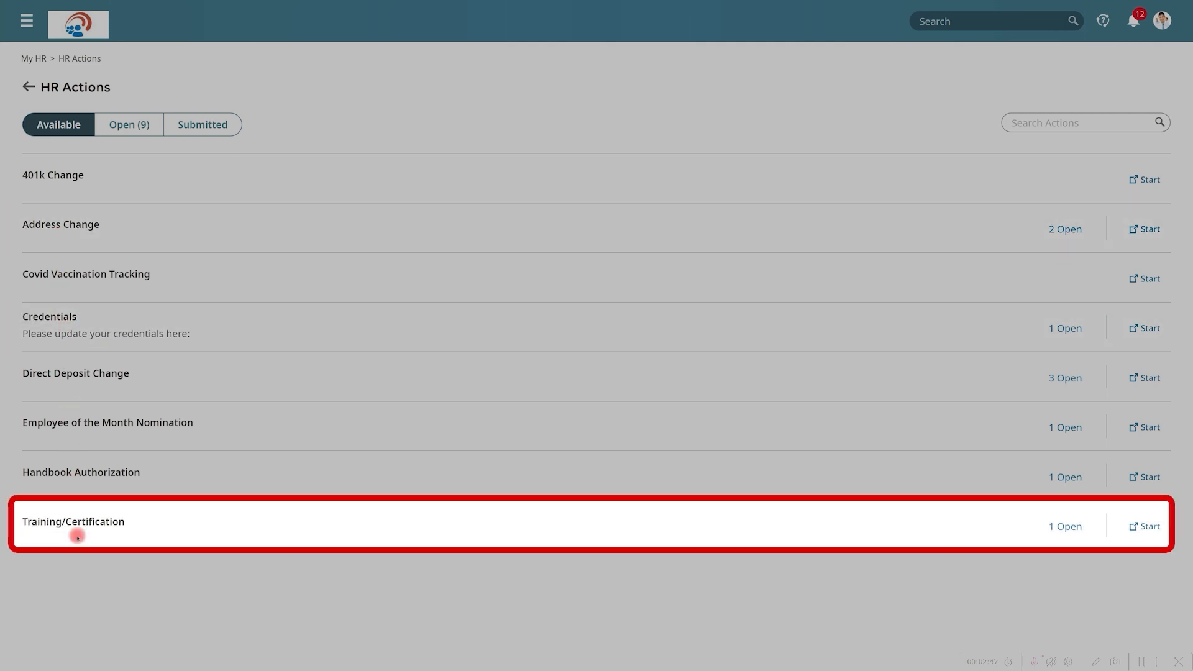
{"action": "left_click", "coordinate": [76, 384]}
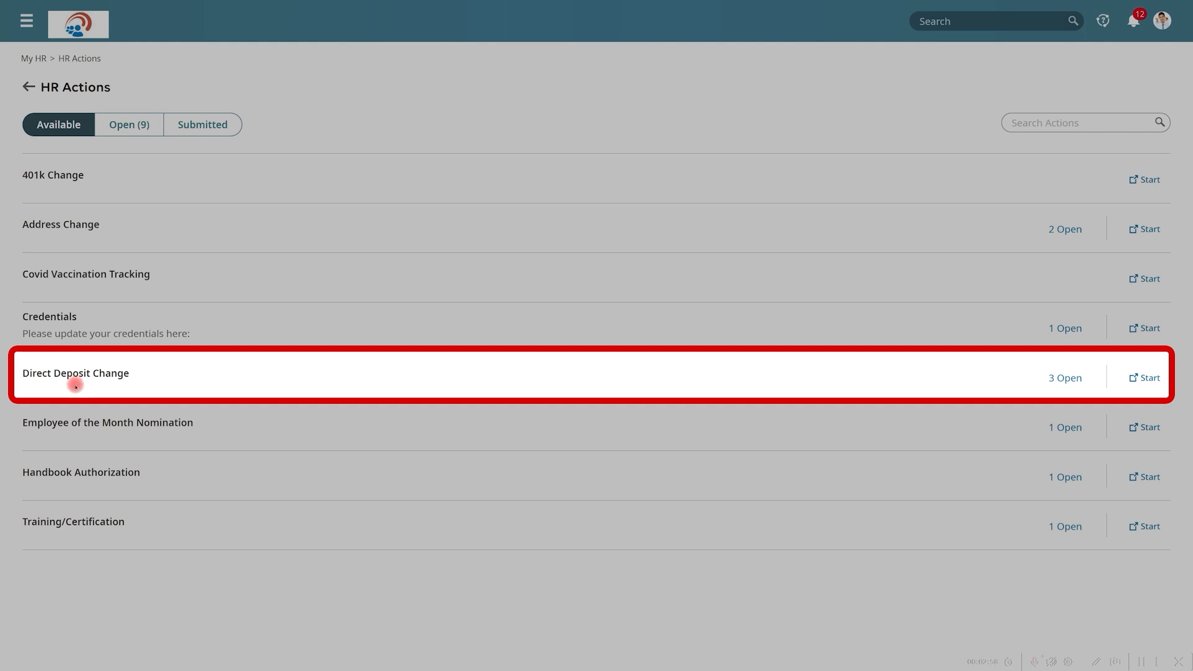
{"action": "left_click", "coordinate": [70, 436]}
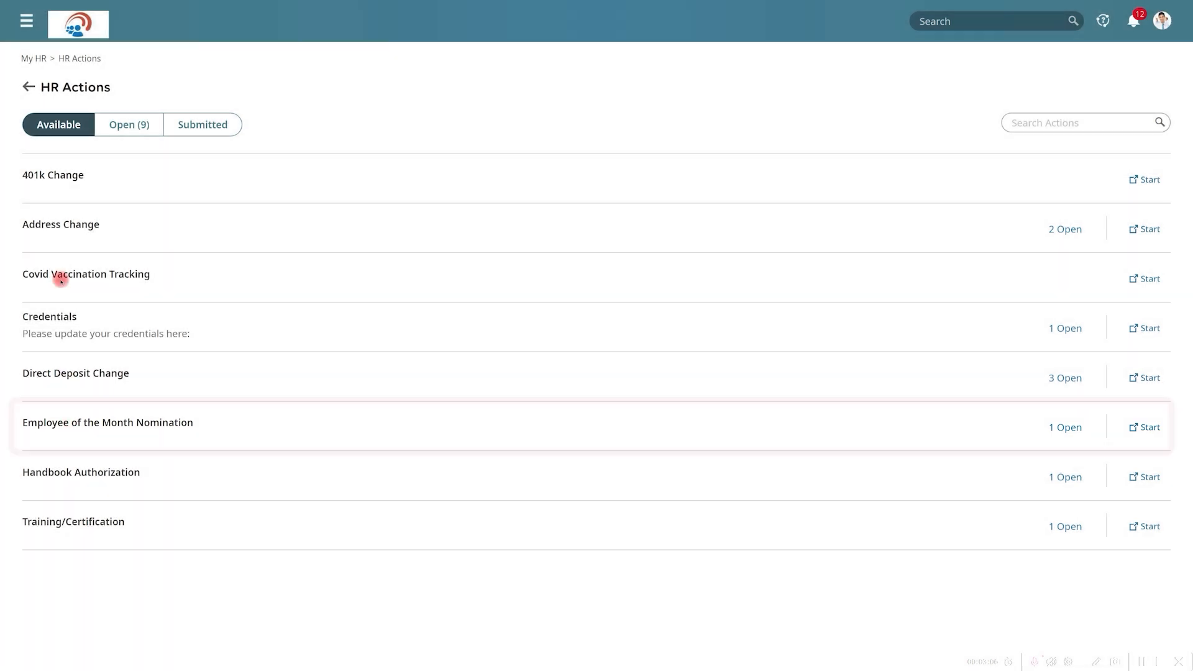
{"action": "left_click", "coordinate": [29, 87]}
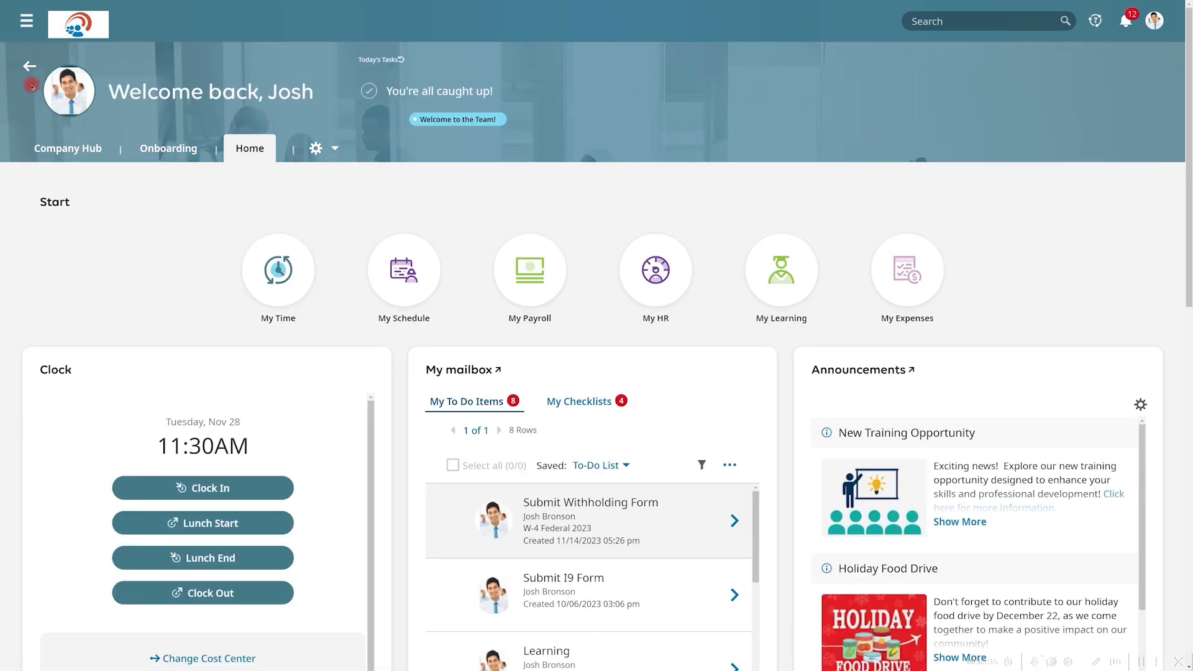
- Add a new 2023 federal W-4 withholding certificate under Withholding Forms, and return to the Home dashboard
{"action": "left_click", "coordinate": [656, 269]}
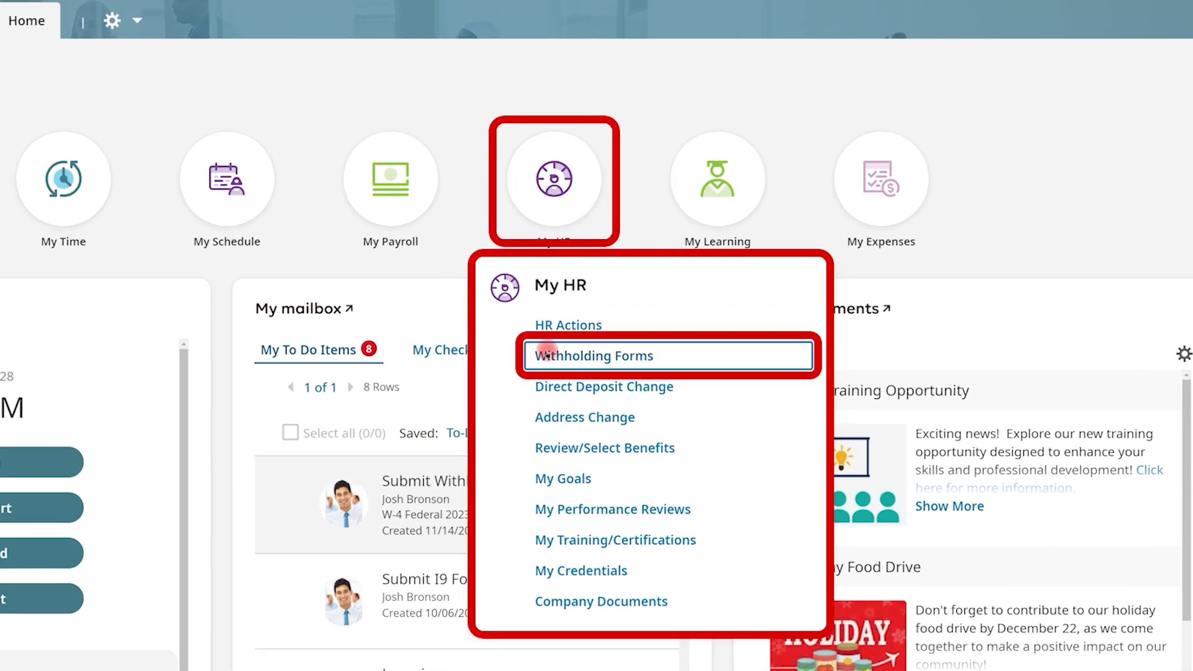
{"action": "left_click", "coordinate": [544, 356]}
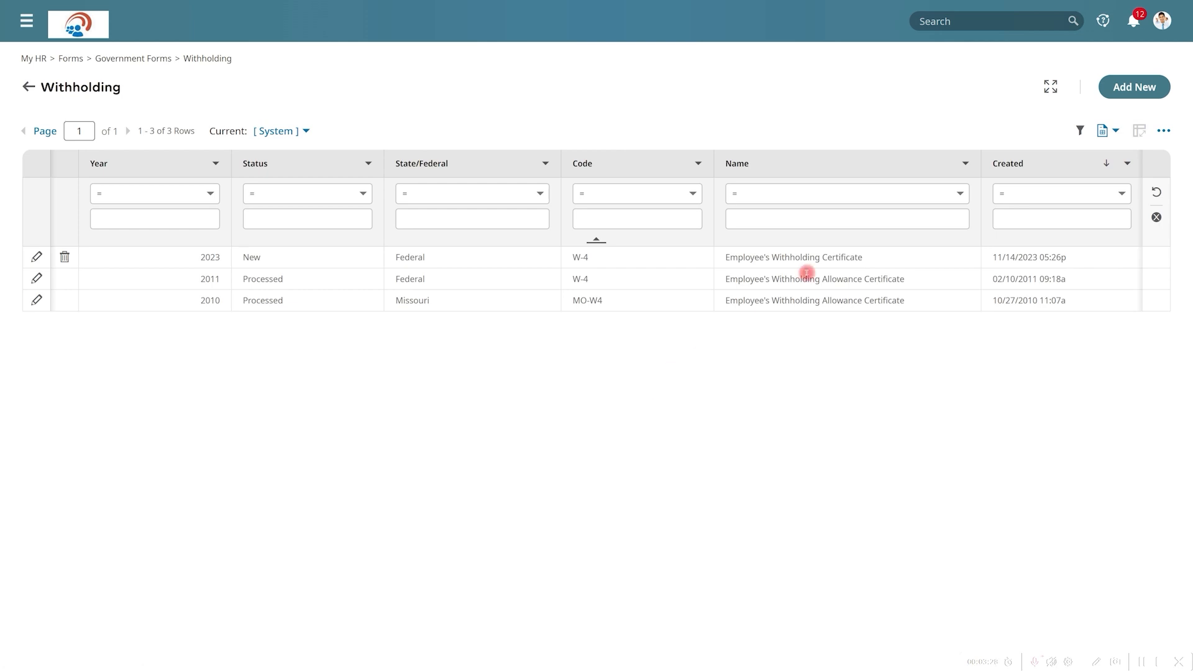
{"action": "left_click", "coordinate": [1121, 94]}
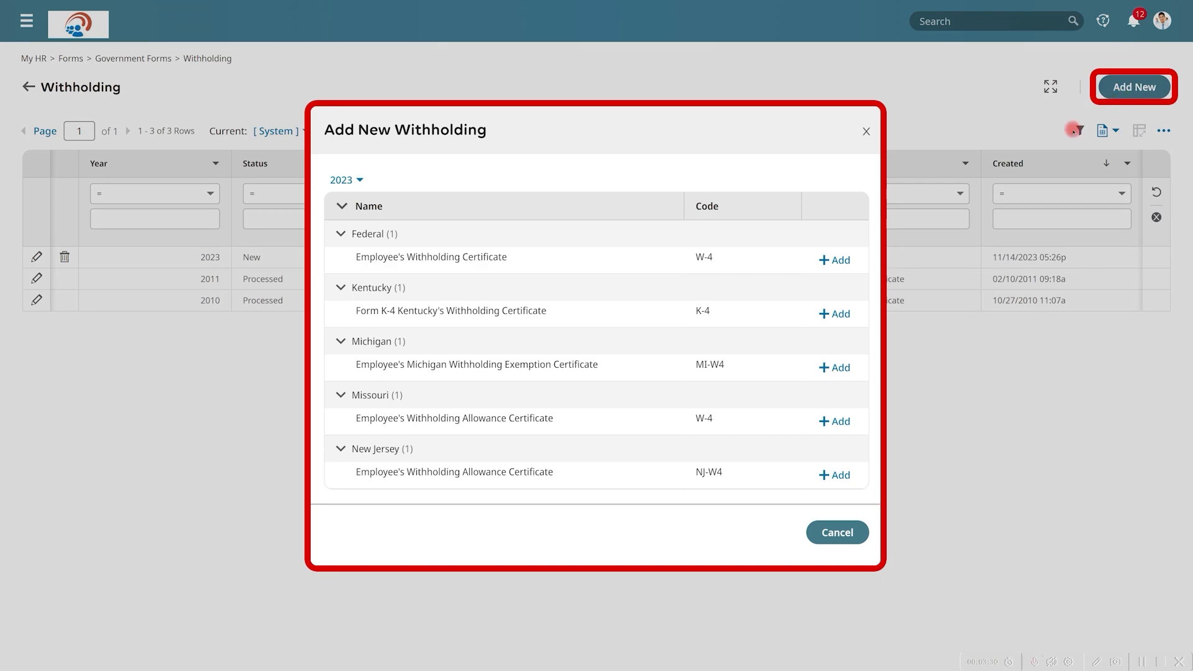
{"action": "left_click", "coordinate": [835, 260]}
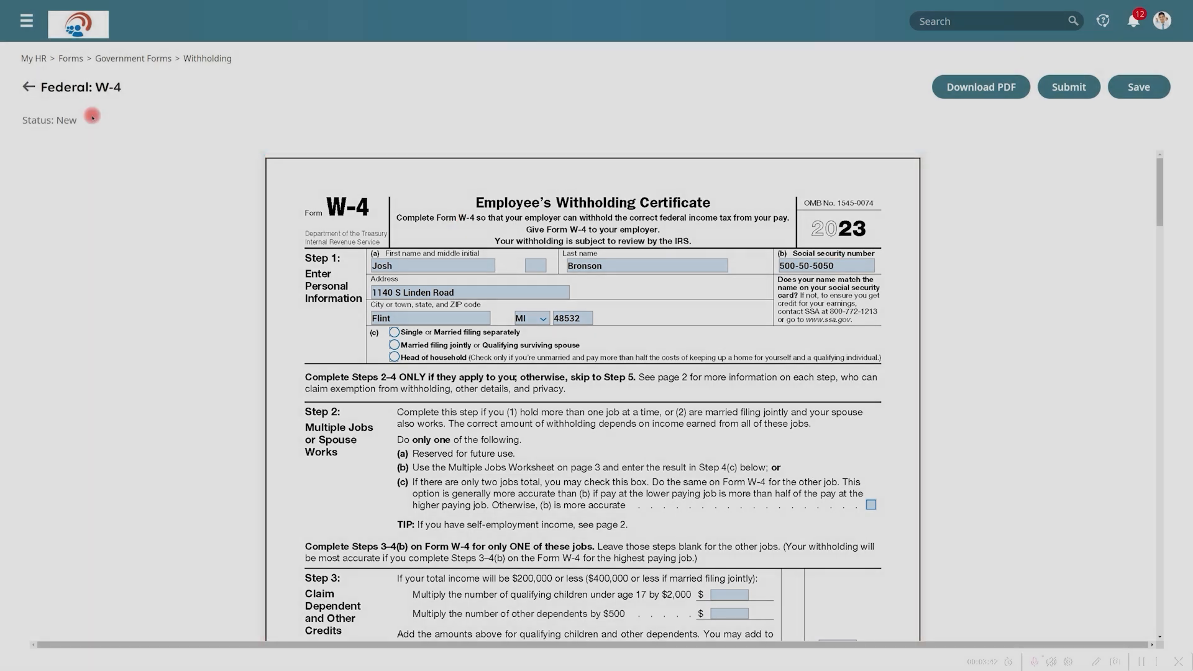
{"action": "left_click", "coordinate": [26, 87]}
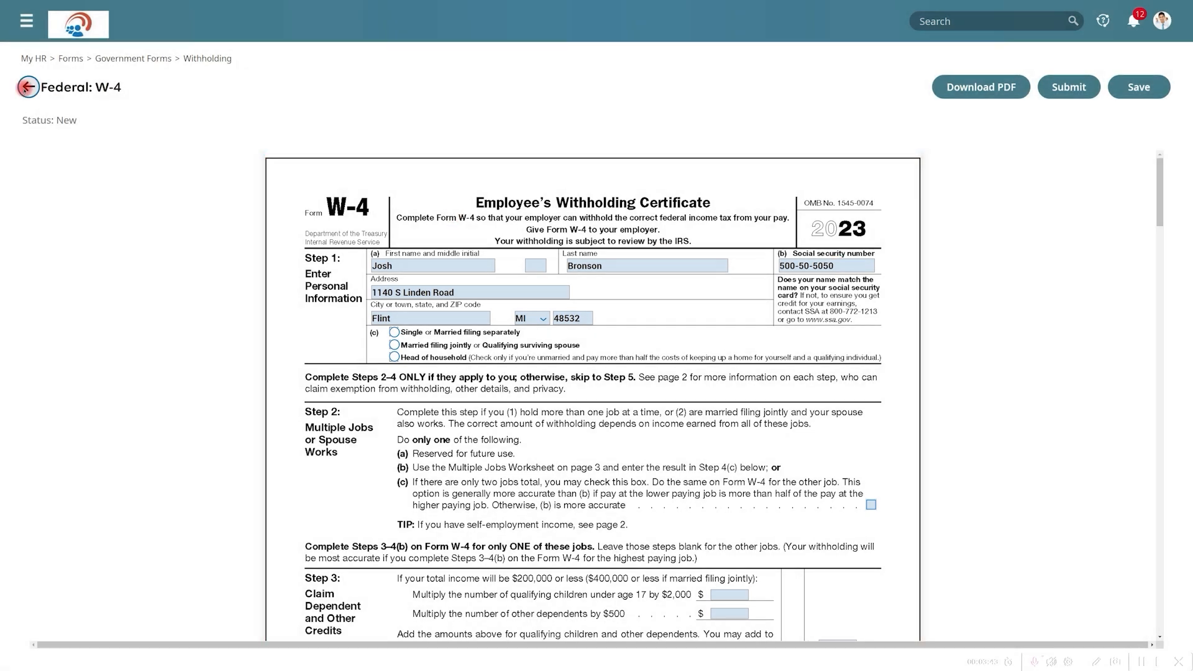
{"action": "left_click", "coordinate": [26, 87]}
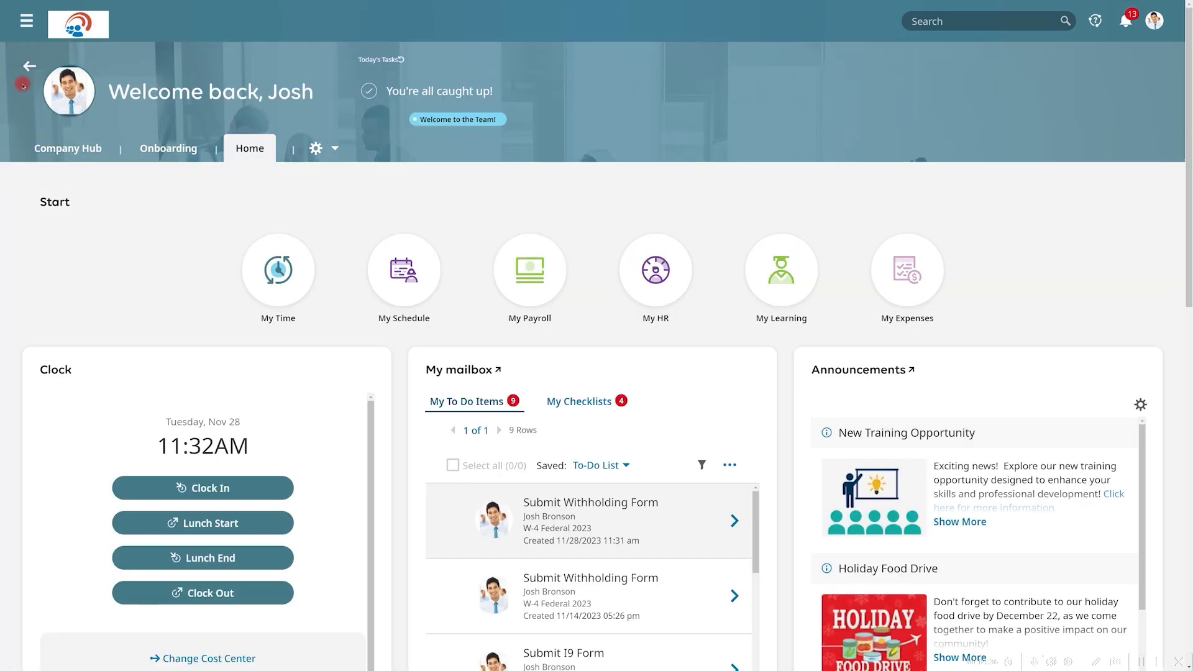
- Open My Goals from My HR and view the details of the Lead Project goal
{"action": "left_click", "coordinate": [653, 268]}
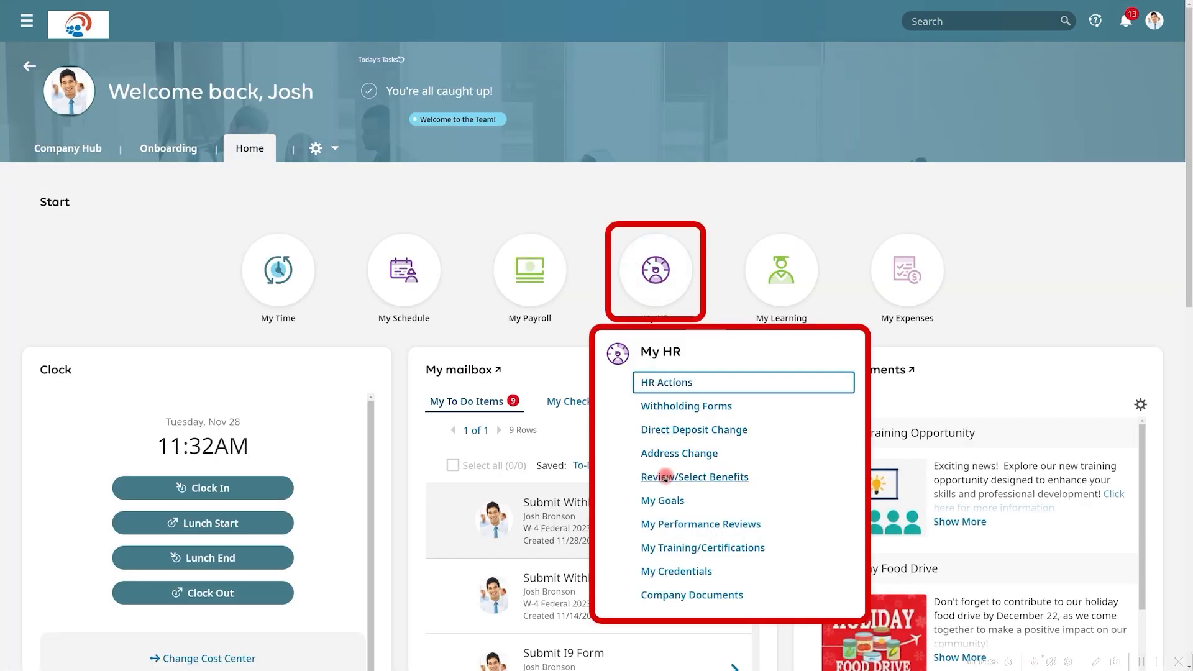
{"action": "left_click", "coordinate": [664, 500]}
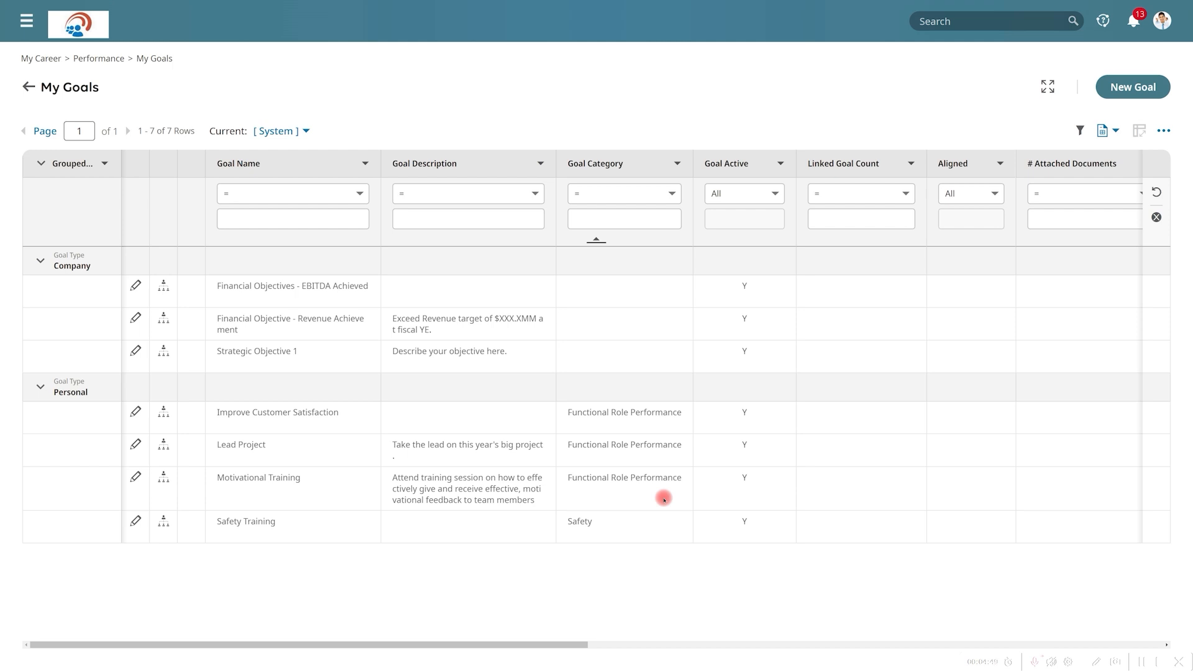
{"action": "left_click", "coordinate": [135, 444]}
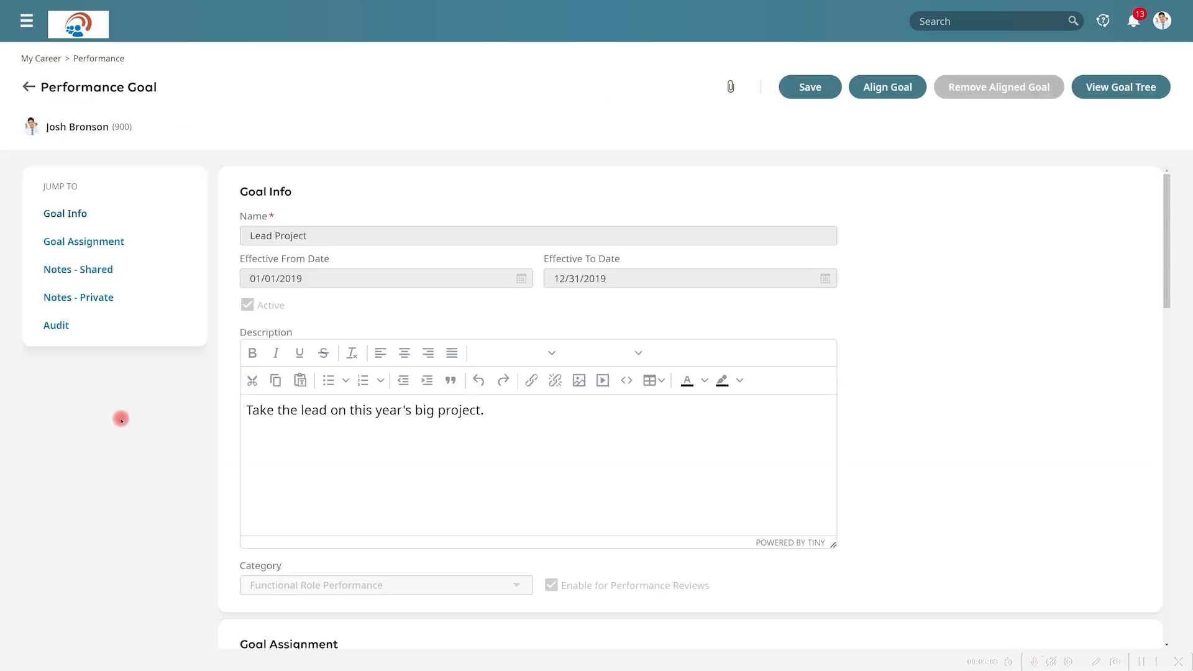
- Review the Goal Assignment section of the Lead Project goal and return to the Home dashboard
{"action": "left_click", "coordinate": [74, 242]}
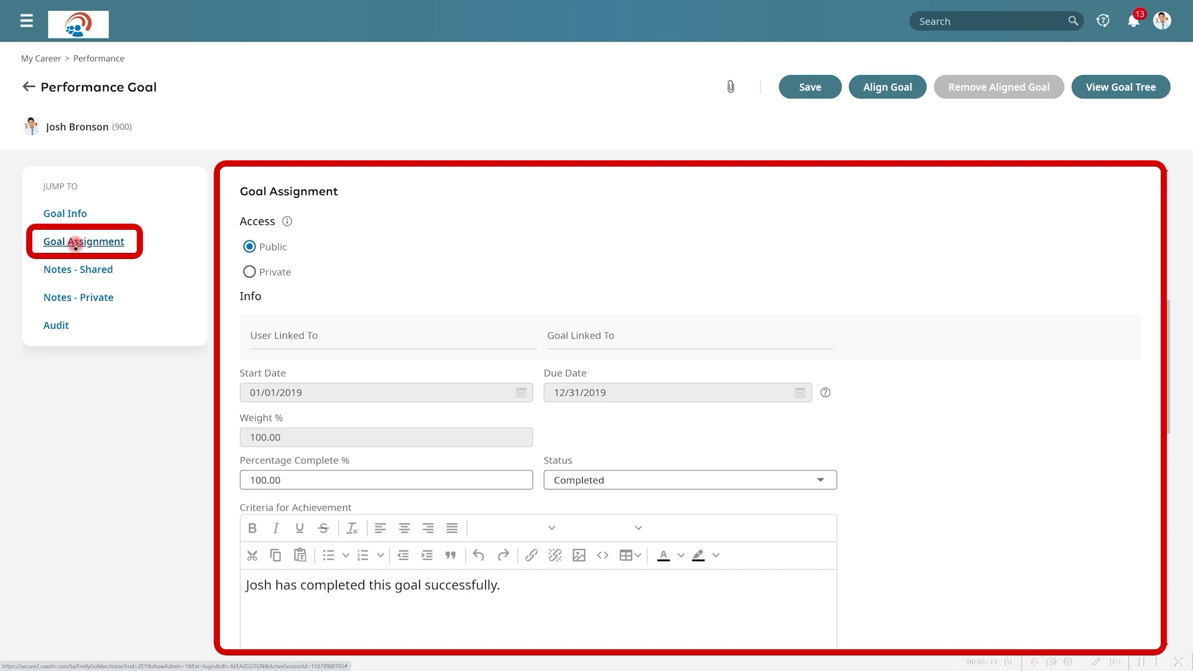
{"action": "left_click", "coordinate": [27, 87]}
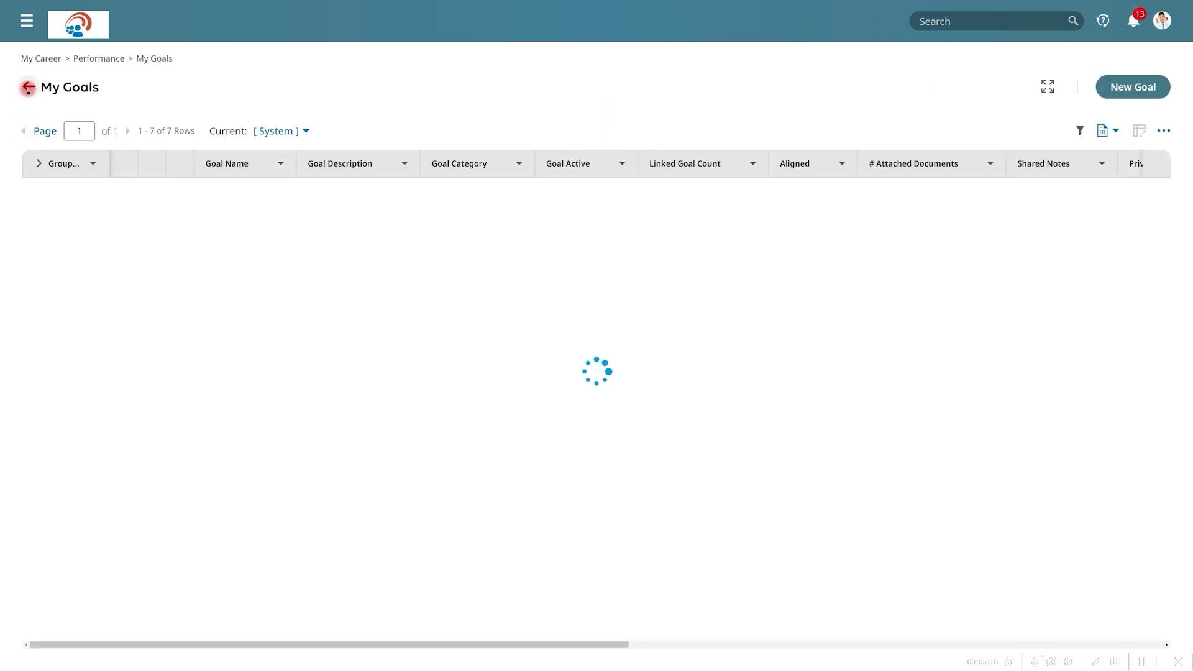
{"action": "left_click", "coordinate": [28, 87]}
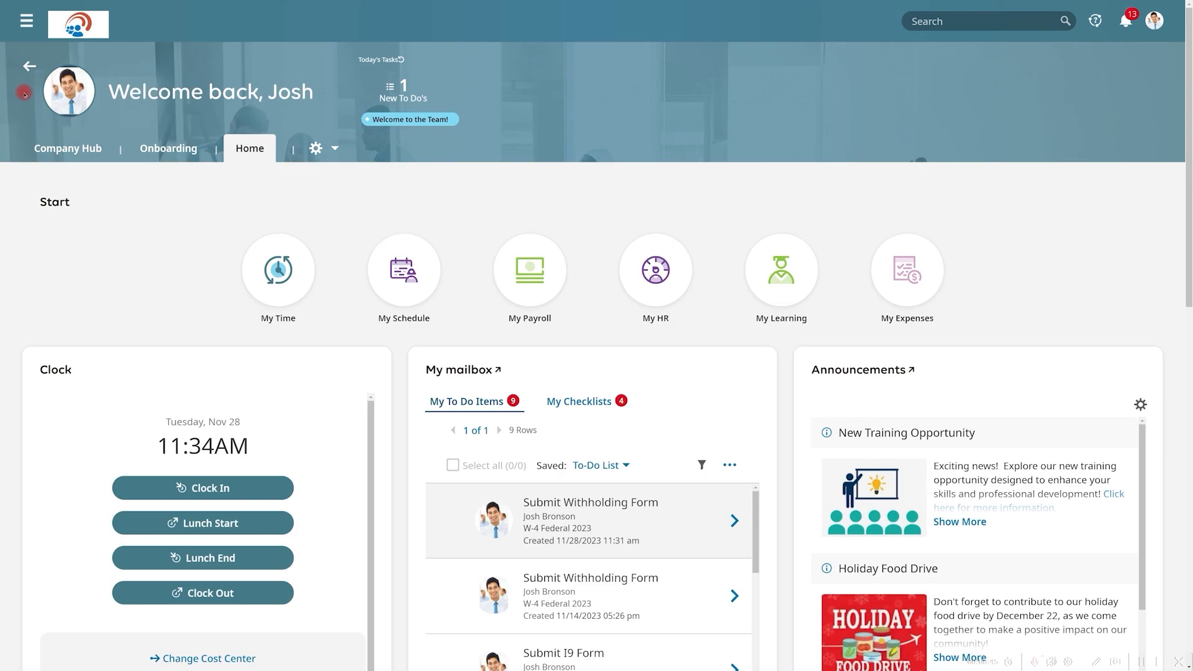
- Continue the open enrollment from My benefits and go to its Finish up stage
{"action": "scroll", "coordinate": [25, 97], "scroll_direction": "down", "scroll_amount": 6}
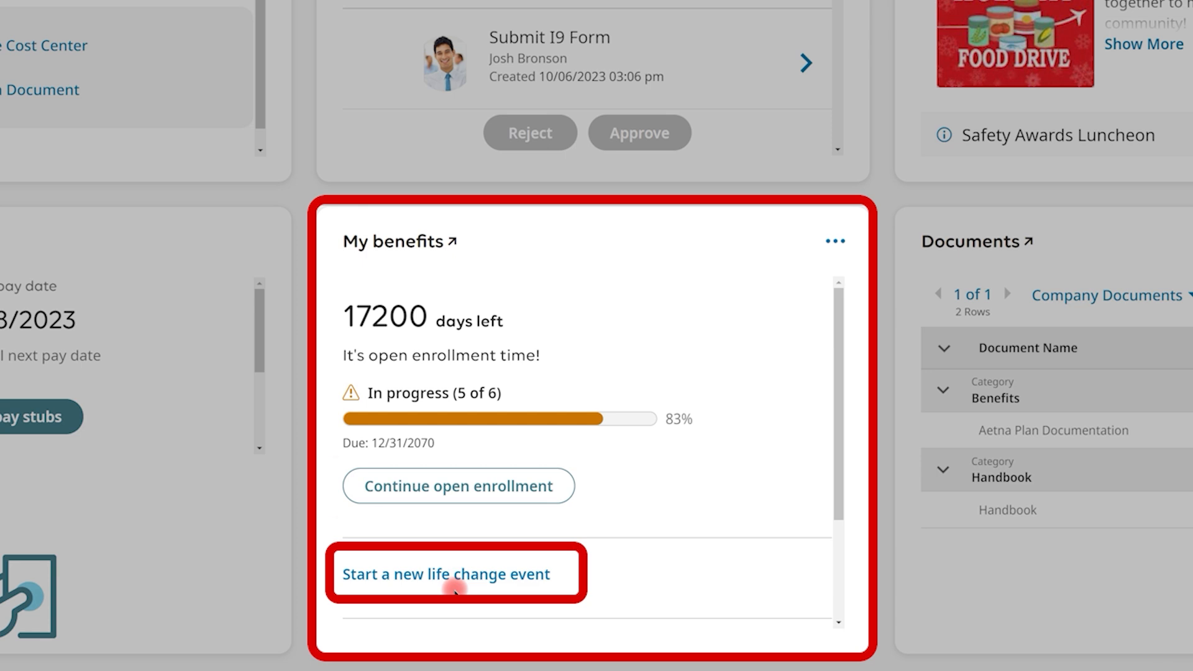
{"action": "left_click", "coordinate": [458, 491]}
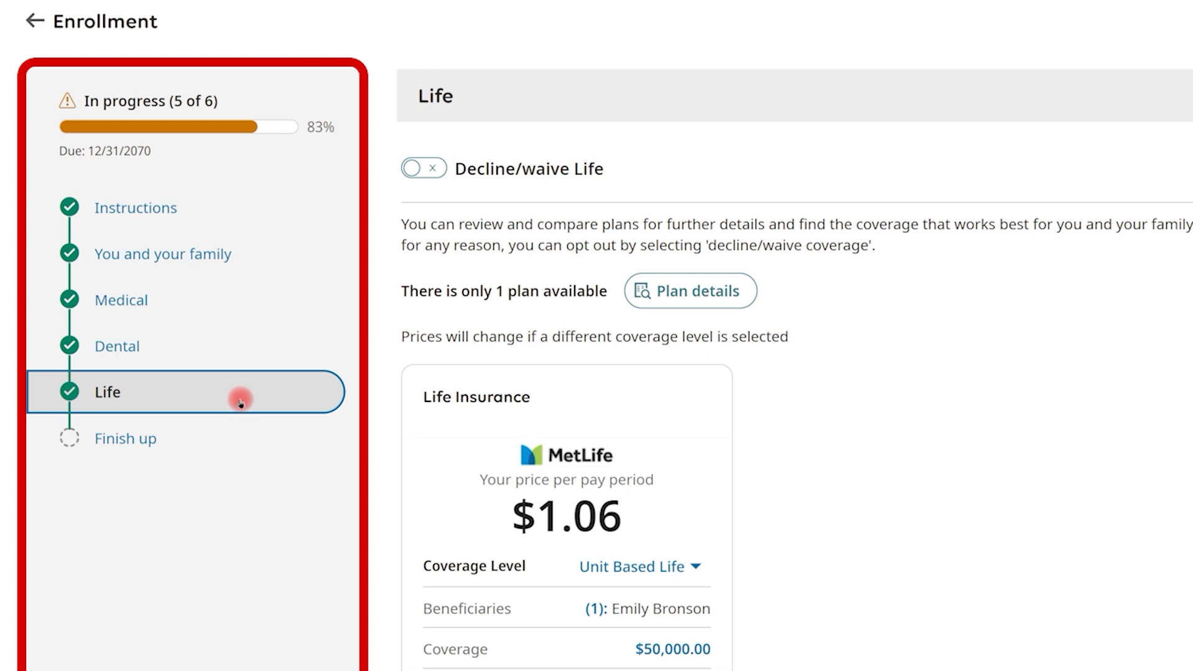
{"action": "left_click", "coordinate": [127, 442]}
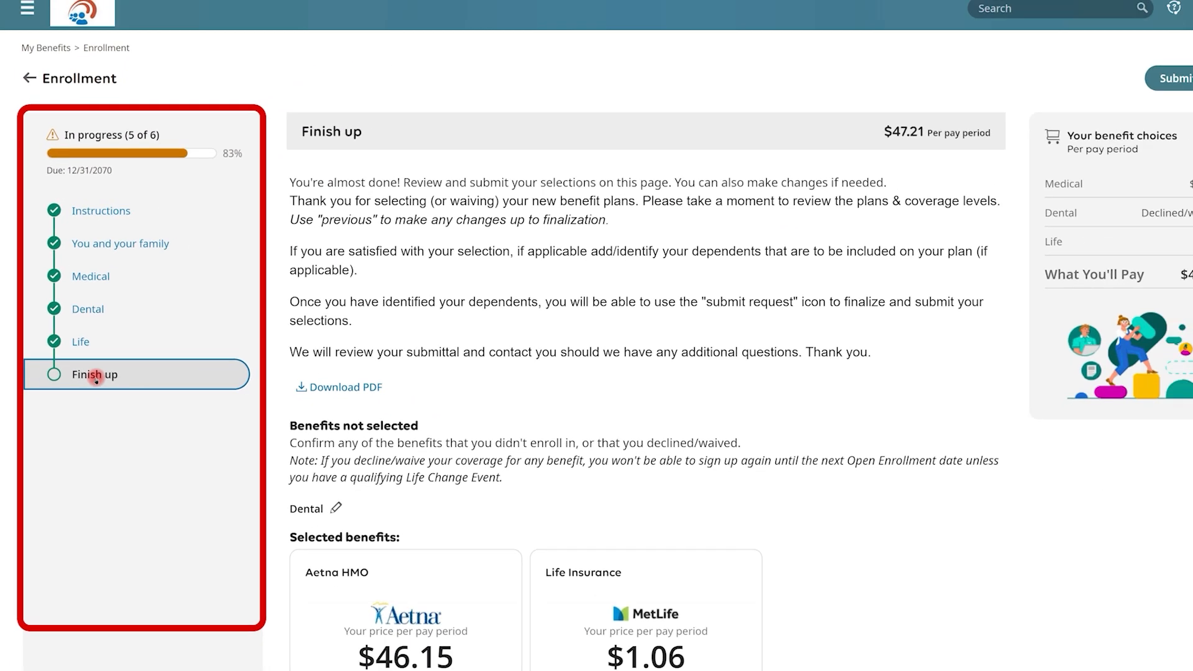
- Submit the benefits enrollment, sign and accept the enrollment acknowledgement, and return to the Home dashboard
{"action": "left_click", "coordinate": [1106, 87]}
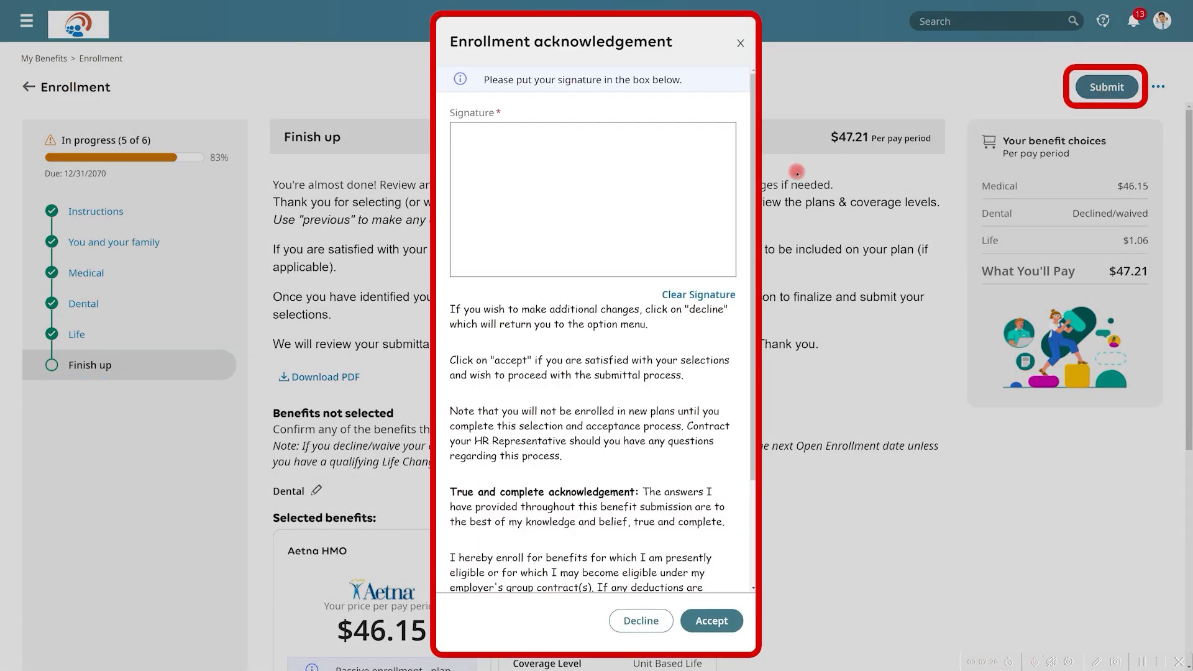
{"action": "left_click_drag", "start_coordinate": [649, 169], "coordinate": [550, 238]}
{"action": "left_click_drag", "start_coordinate": [552, 190], "coordinate": [621, 263]}
{"action": "left_click", "coordinate": [702, 624]}
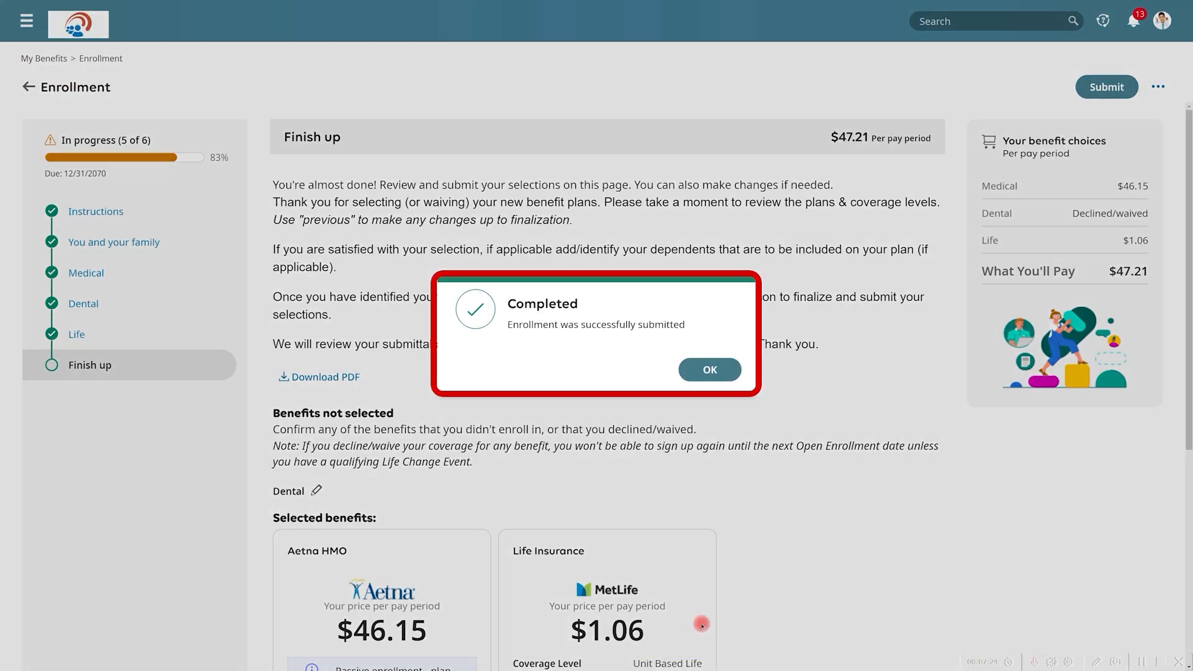
{"action": "left_click", "coordinate": [709, 368]}
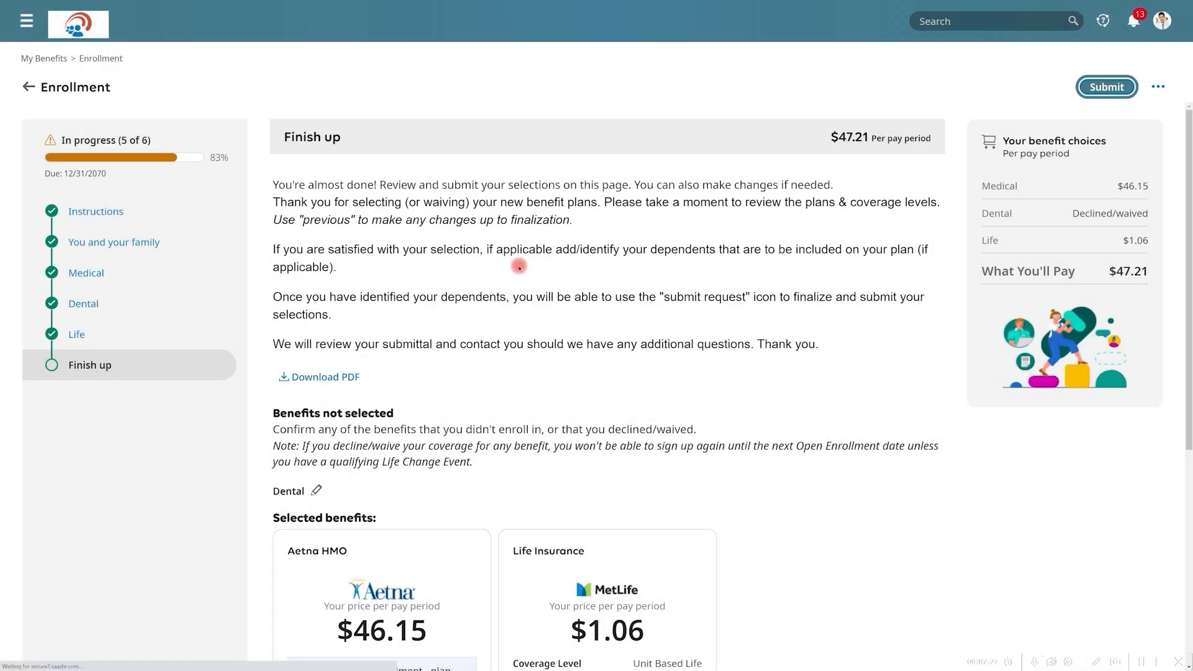
{"action": "left_click", "coordinate": [77, 33]}
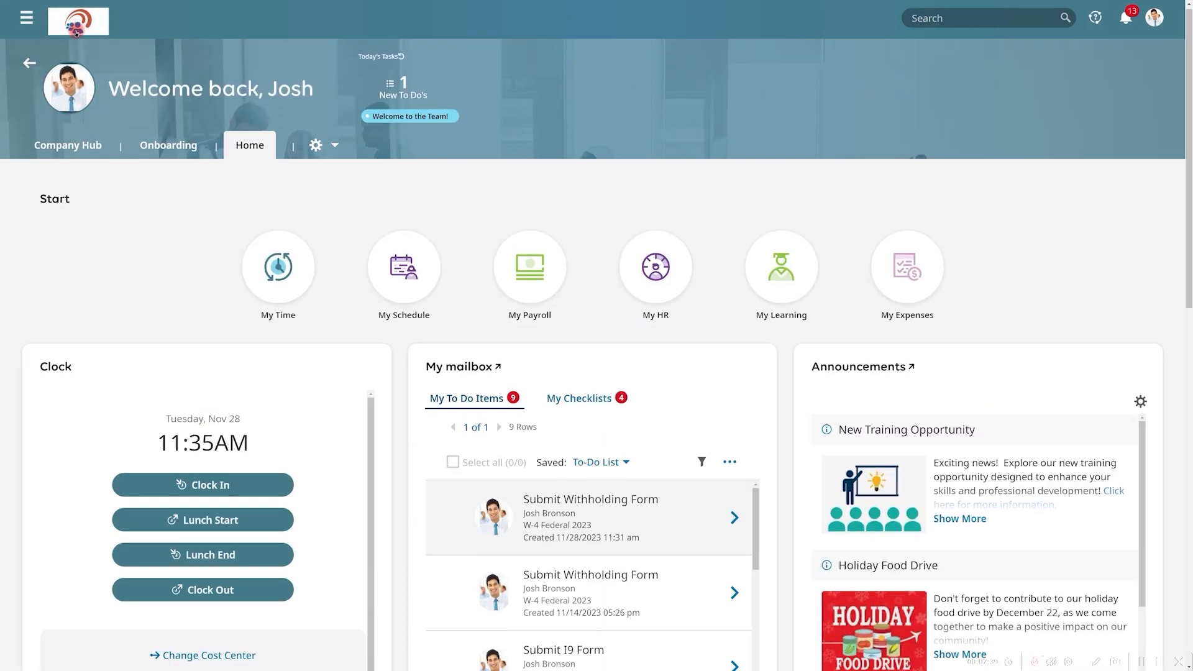
- Check the enrollment status under My benefits, and switch to the Company Hub dashboard to browse its content
{"action": "scroll", "coordinate": [75, 31], "scroll_direction": "down", "scroll_amount": 8}
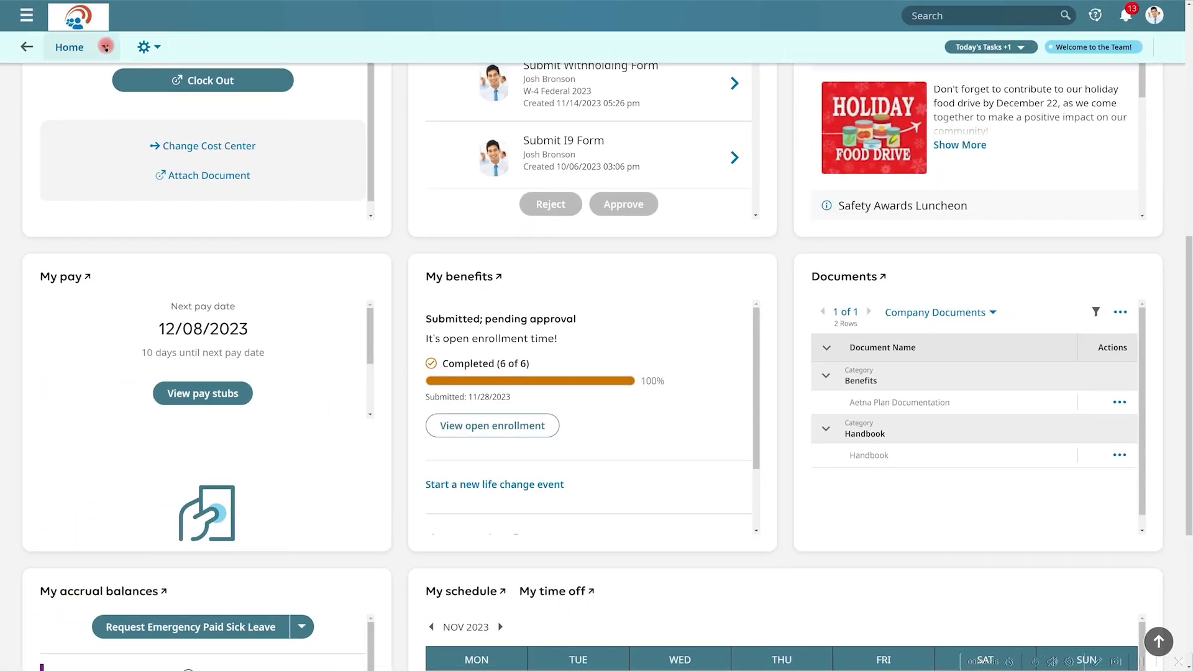
{"action": "left_click", "coordinate": [106, 46]}
{"action": "left_click", "coordinate": [87, 80]}
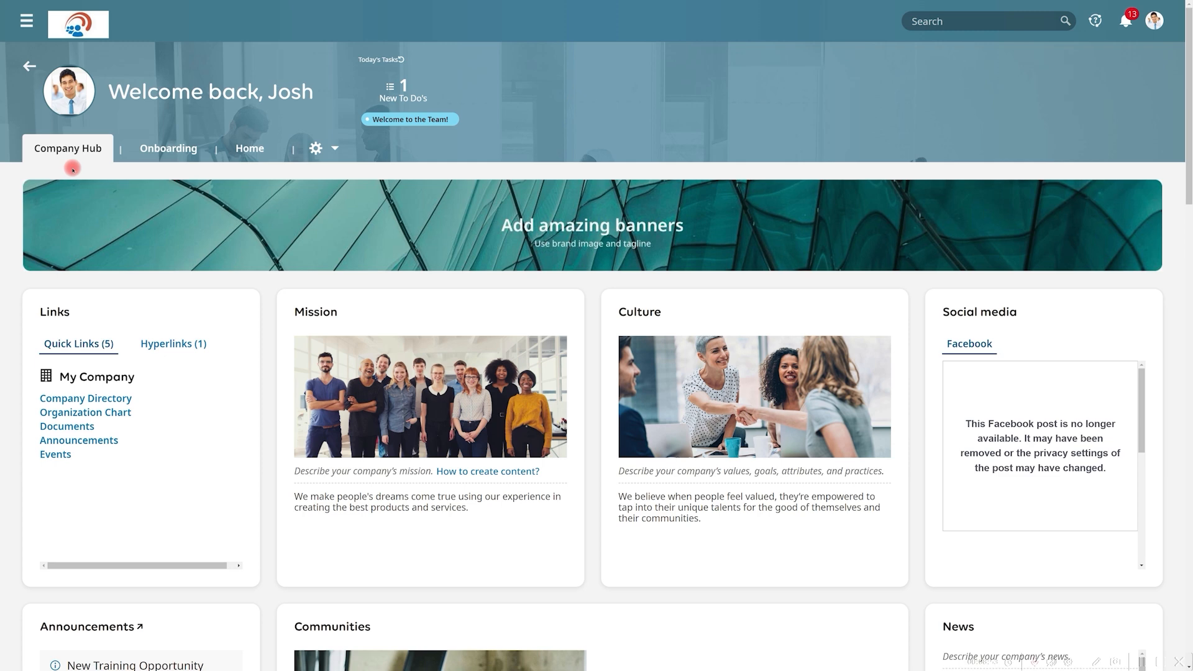
{"action": "scroll", "coordinate": [72, 168], "scroll_direction": "down", "scroll_amount": 4}
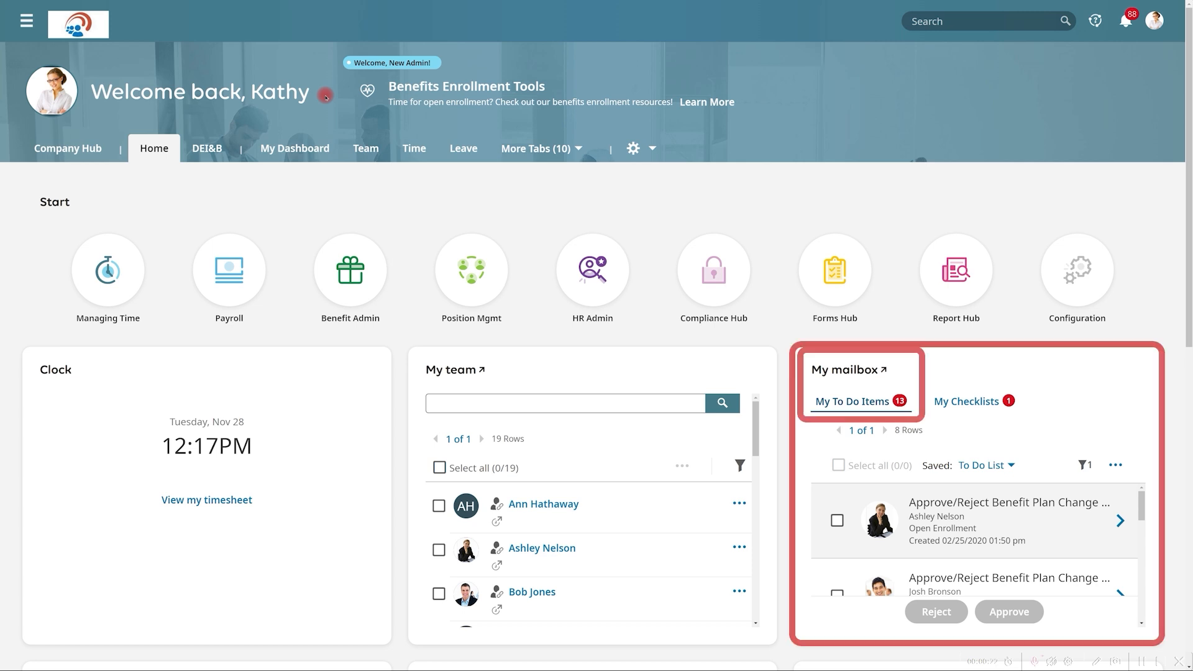
- Open the manager's full mailbox and review the Direct Deposit Change and Salary Change HR action requests
{"action": "left_click", "coordinate": [835, 368]}
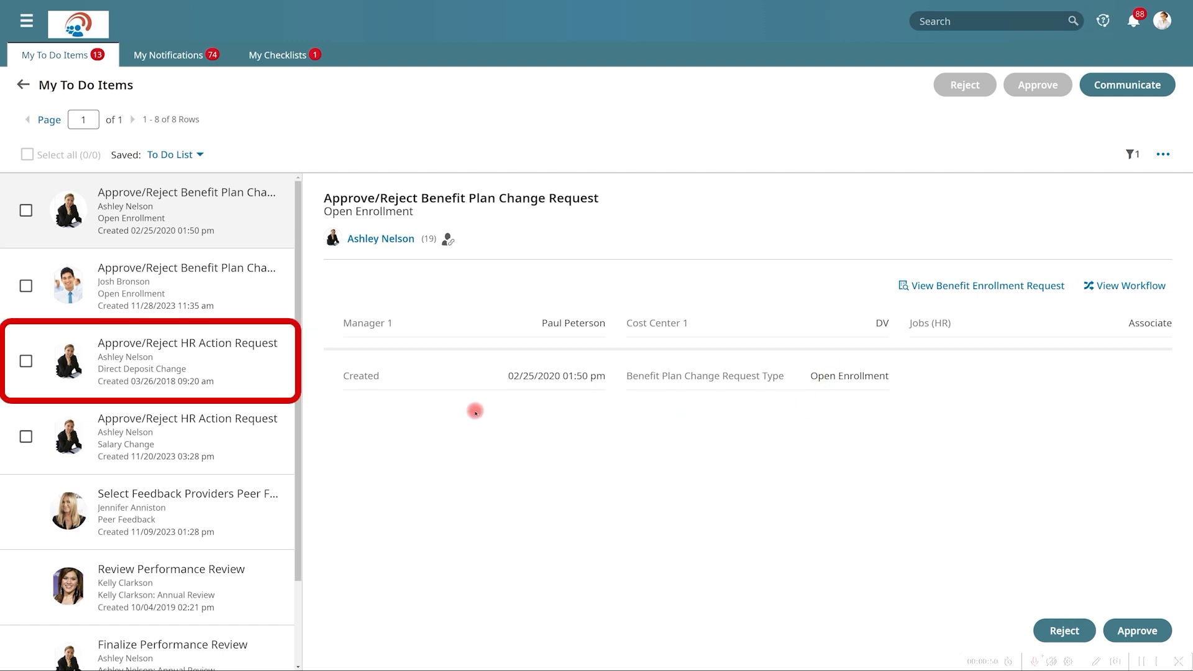
{"action": "left_click", "coordinate": [246, 371]}
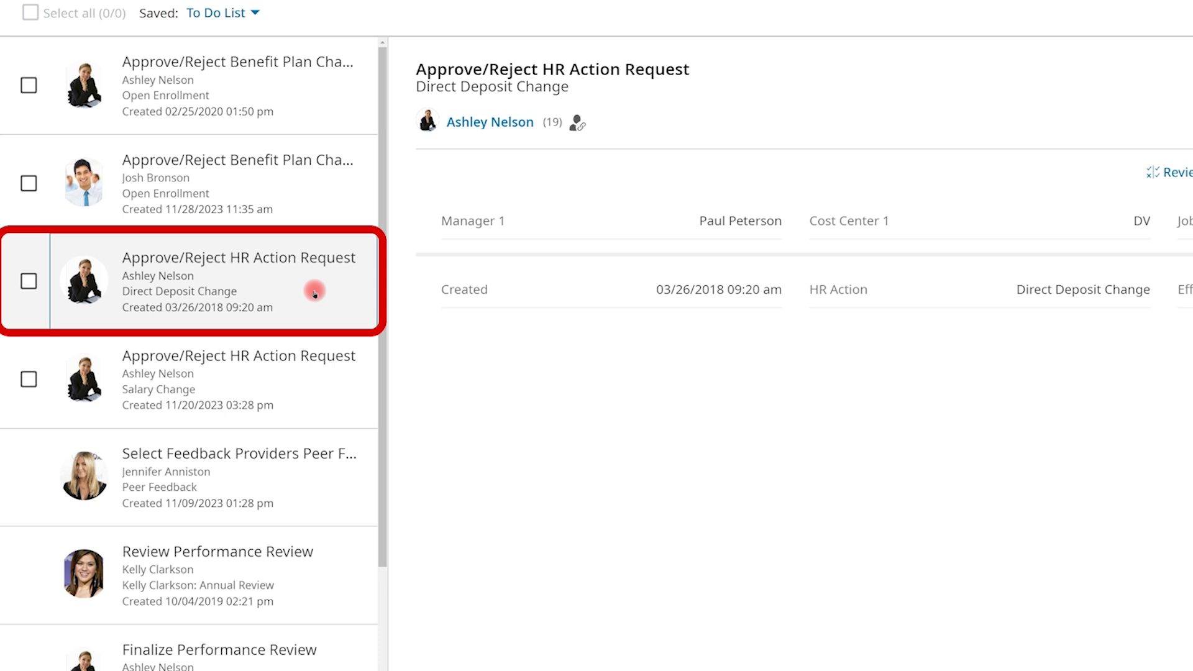
{"action": "left_click", "coordinate": [305, 369]}
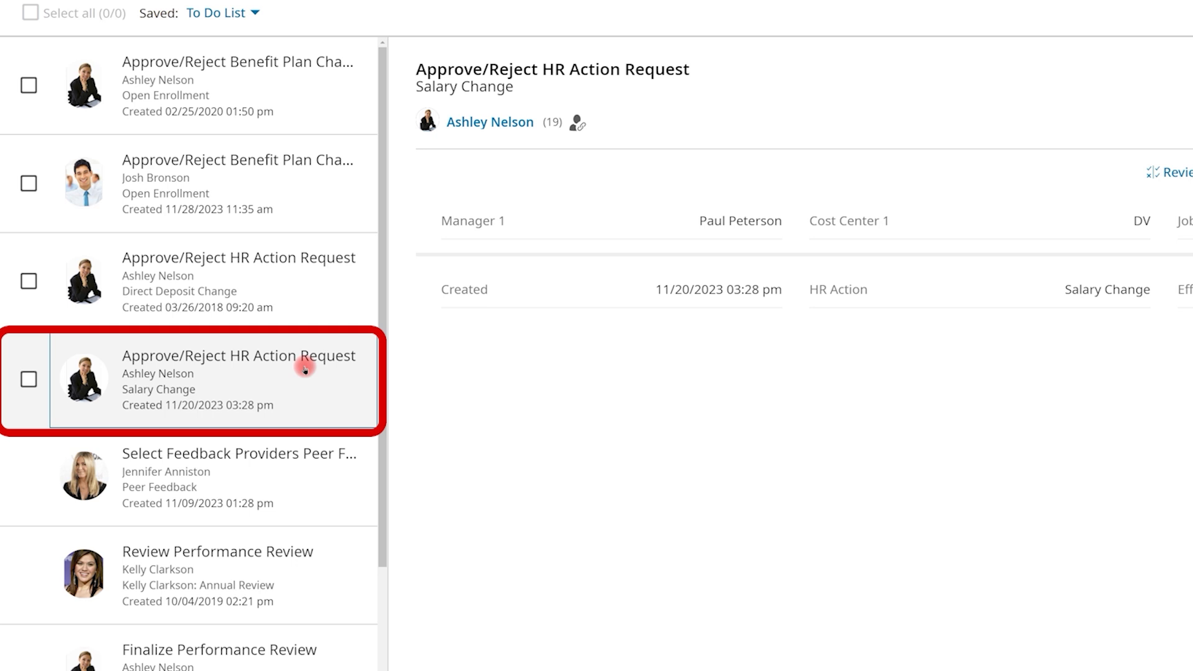
- Examine the approval details of the Open Enrollment benefit plan change request created 02/25/2020, and cancel without approving
{"action": "left_click", "coordinate": [266, 113]}
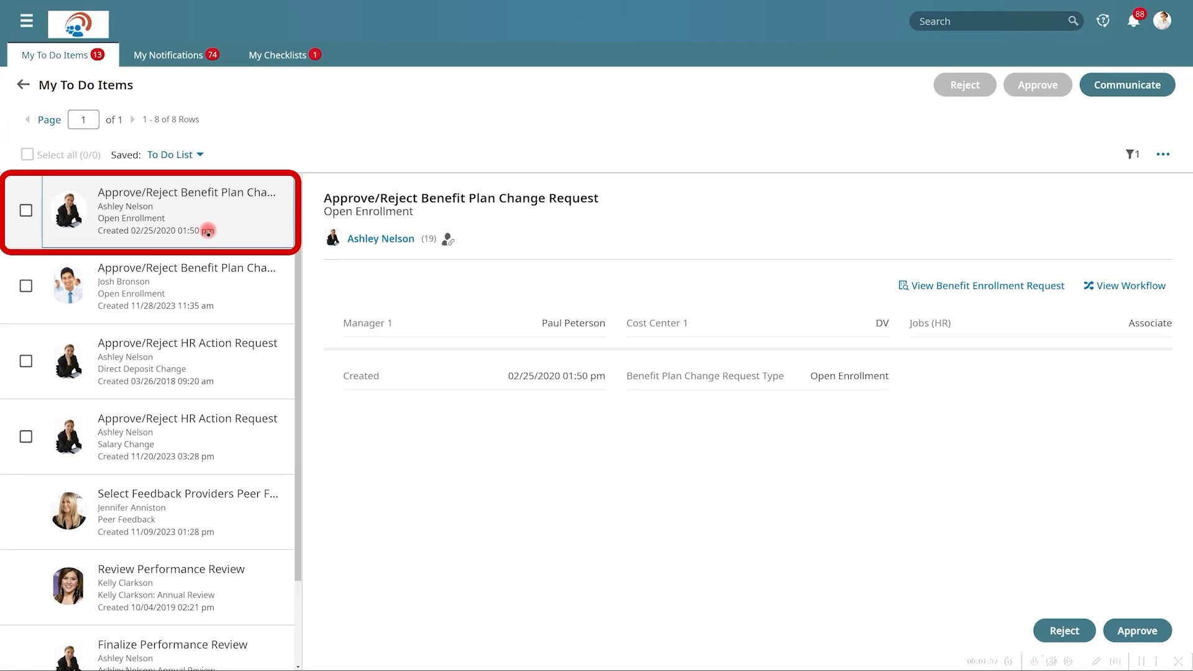
{"action": "left_click", "coordinate": [1125, 629]}
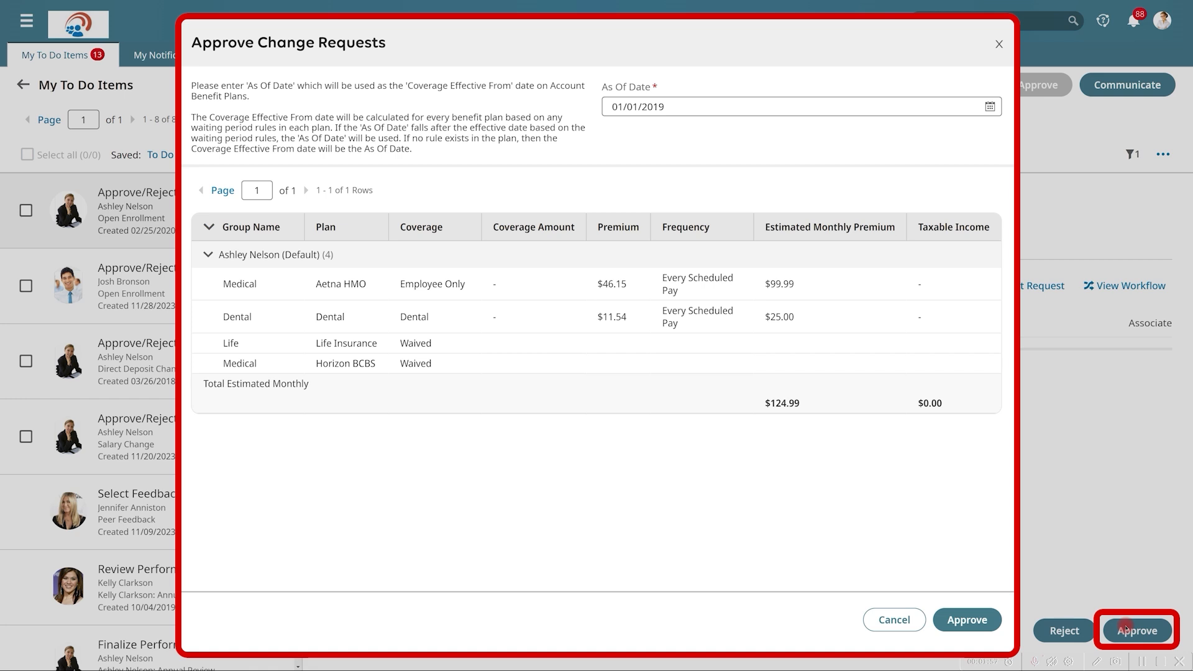
{"action": "left_click", "coordinate": [917, 619]}
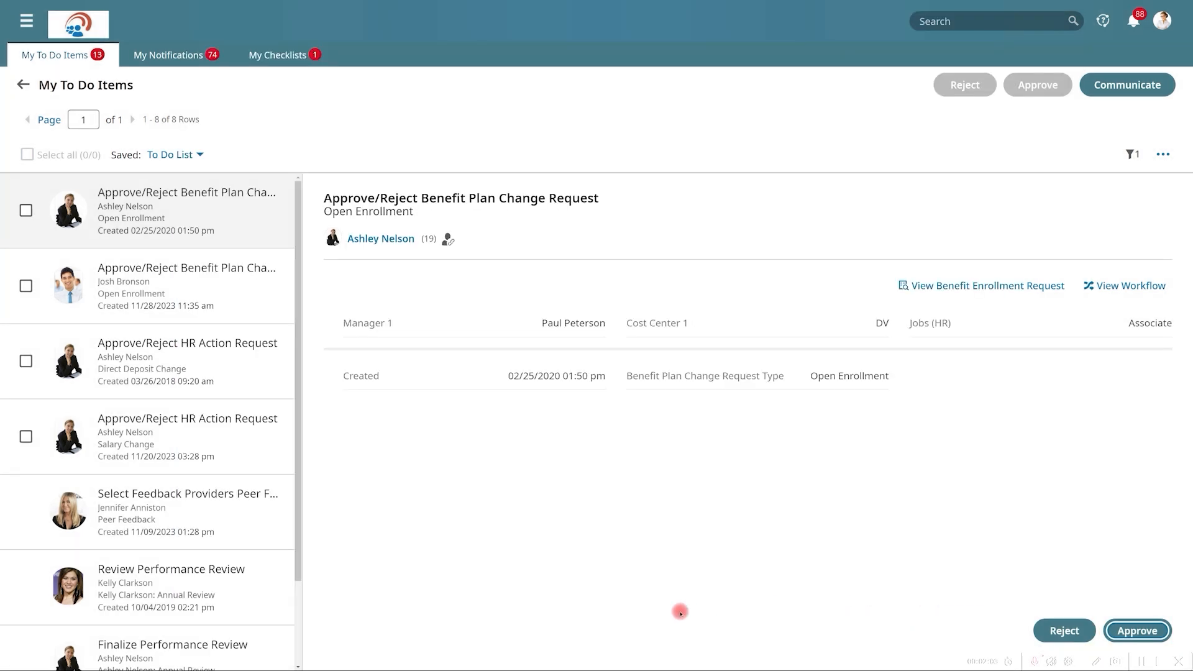
- Open the annual review from the Finalize Performance Review item, examine its summary scores, comment and finalization fields, and return to the to-do items
{"action": "scroll", "coordinate": [278, 615], "scroll_direction": "down", "scroll_amount": 2}
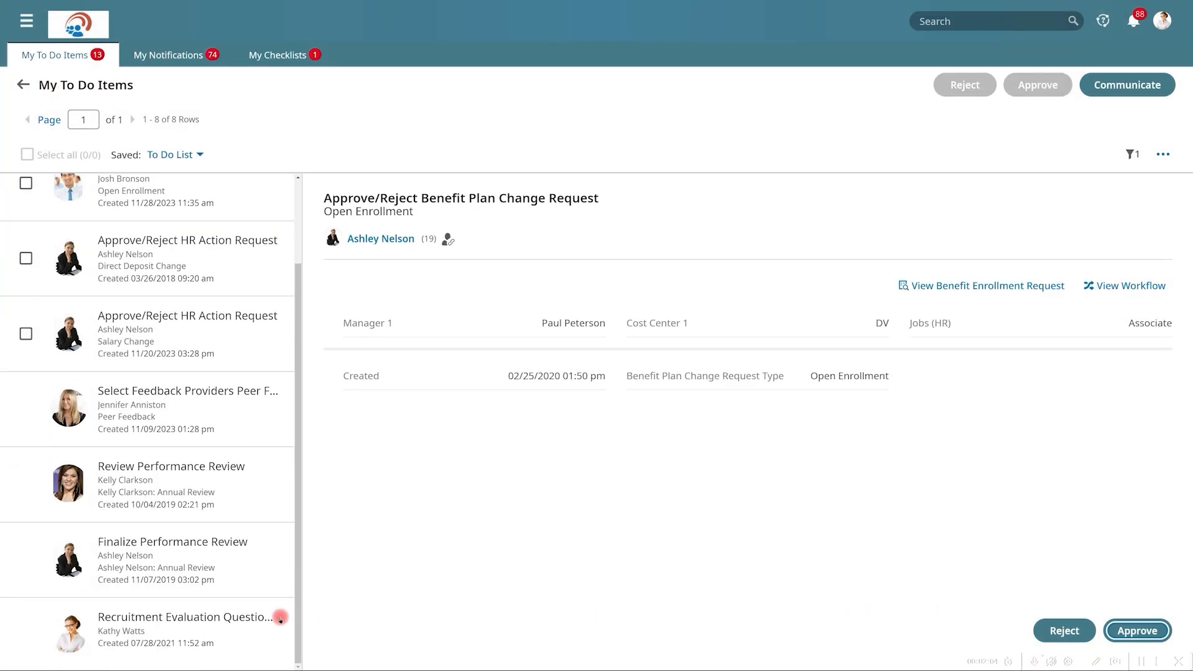
{"action": "left_click", "coordinate": [271, 577]}
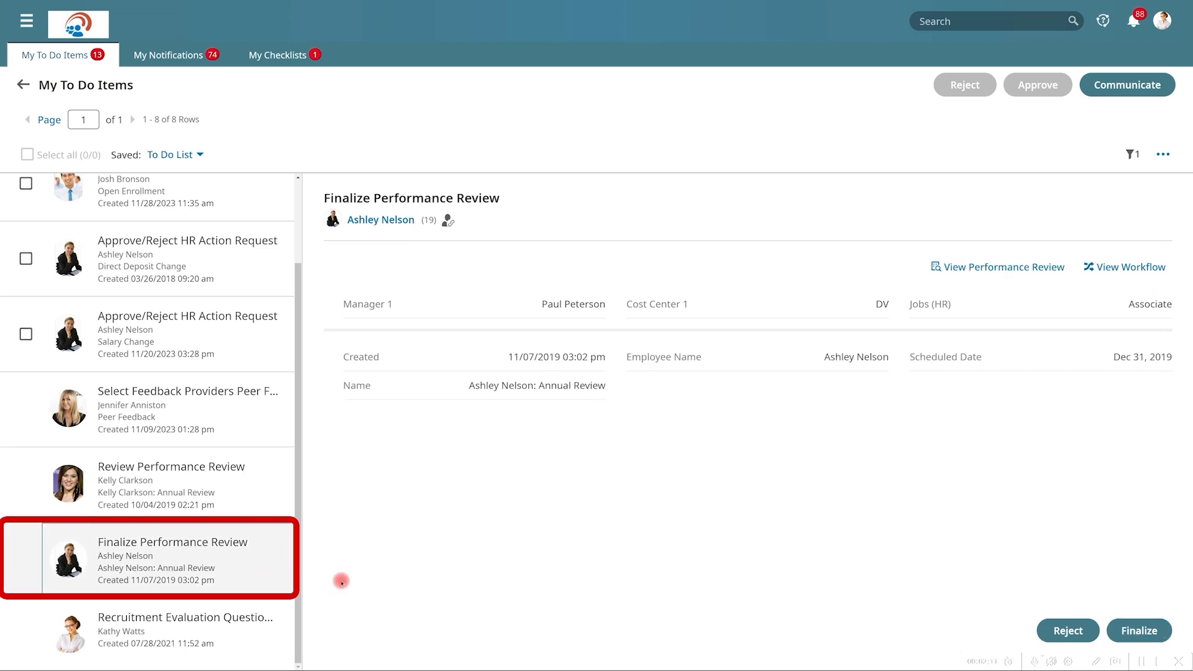
{"action": "left_click", "coordinate": [1148, 631]}
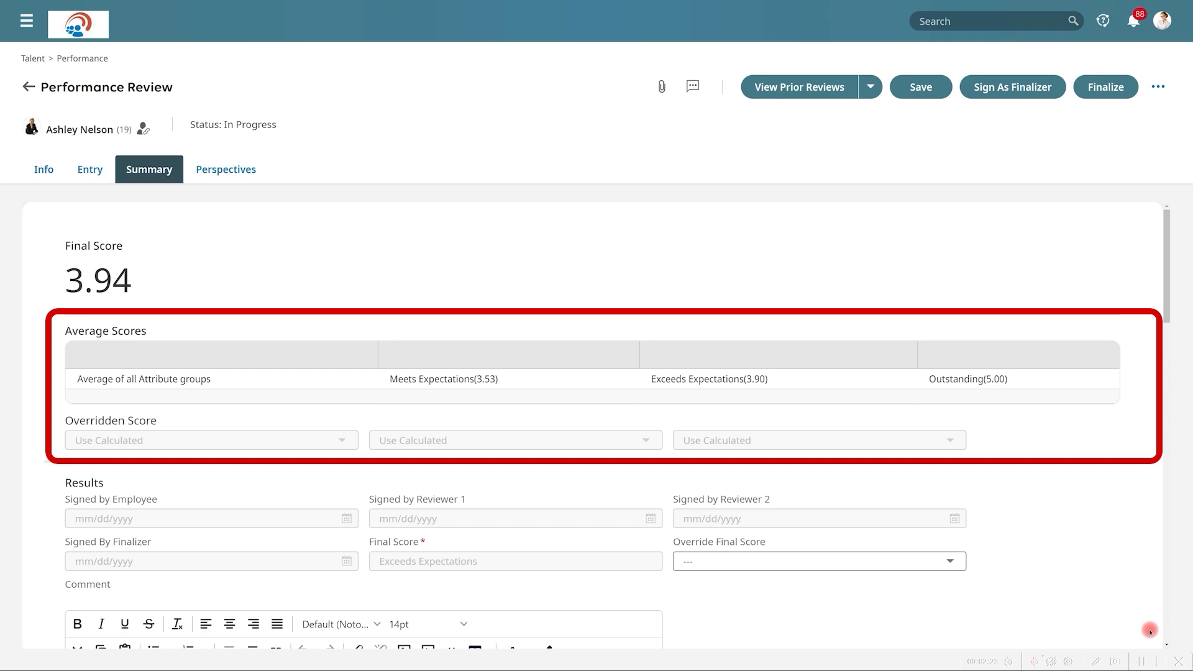
{"action": "scroll", "coordinate": [1149, 630], "scroll_direction": "down", "scroll_amount": 6}
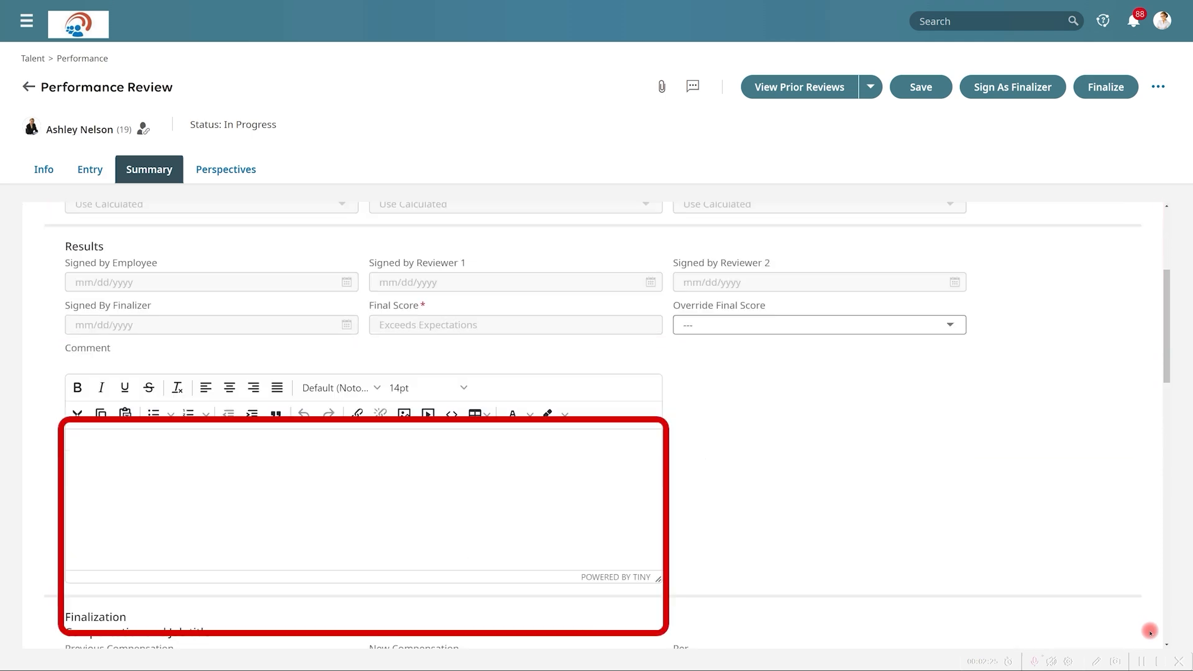
{"action": "scroll", "coordinate": [1149, 631], "scroll_direction": "down", "scroll_amount": 2}
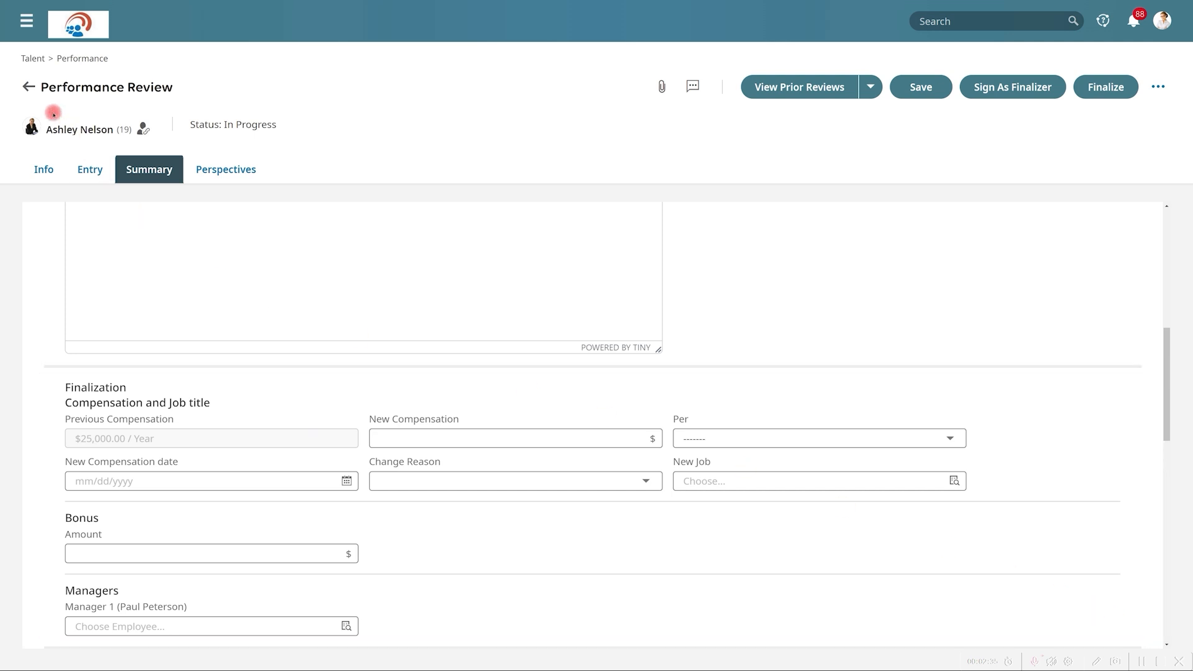
{"action": "left_click", "coordinate": [28, 87]}
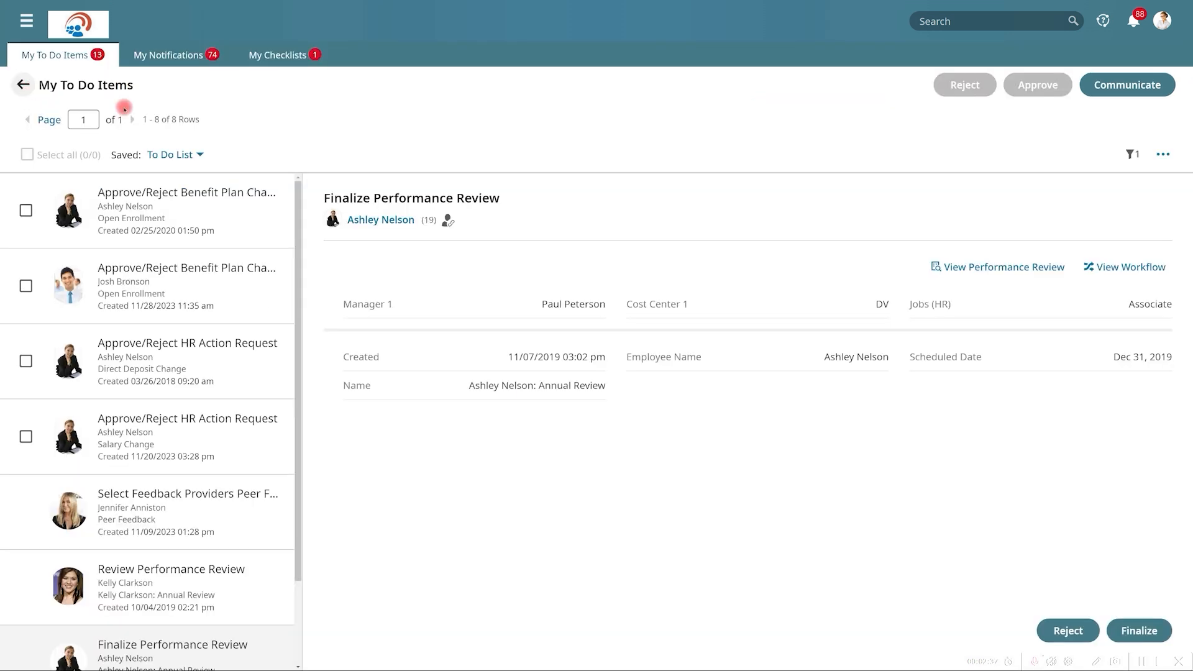
- Review the ICalendar Attachment Configuration and Schedule sections of the Communicate form, close it unsent, and return to the Home dashboard
{"action": "left_click", "coordinate": [1101, 93]}
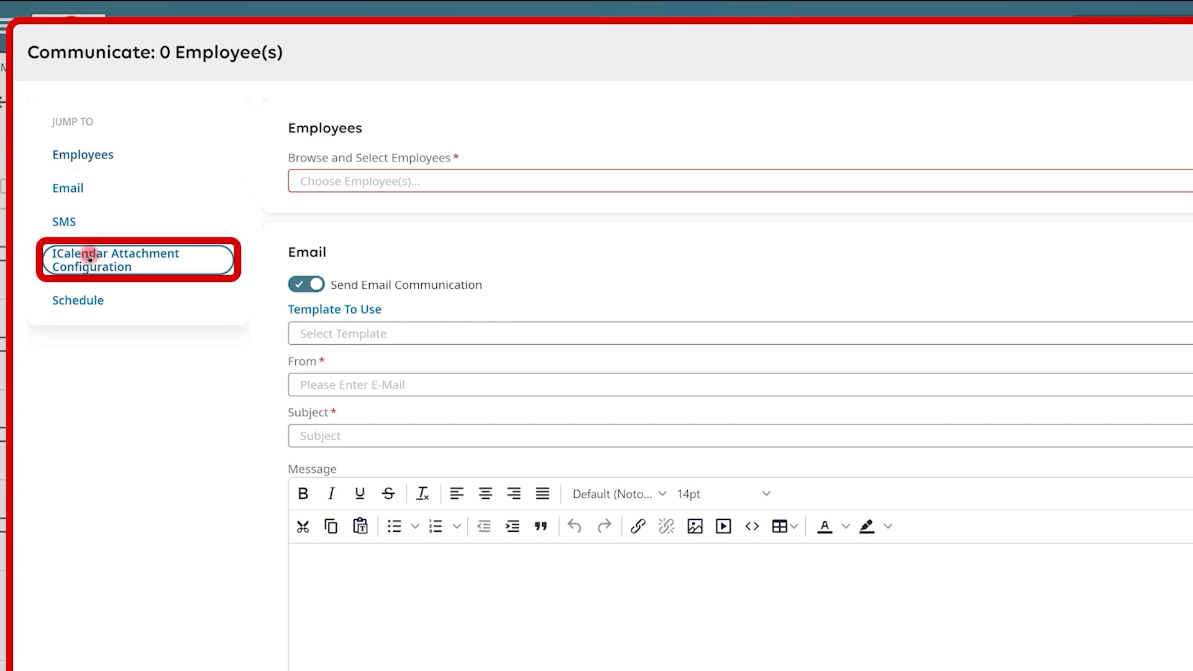
{"action": "left_click", "coordinate": [90, 255]}
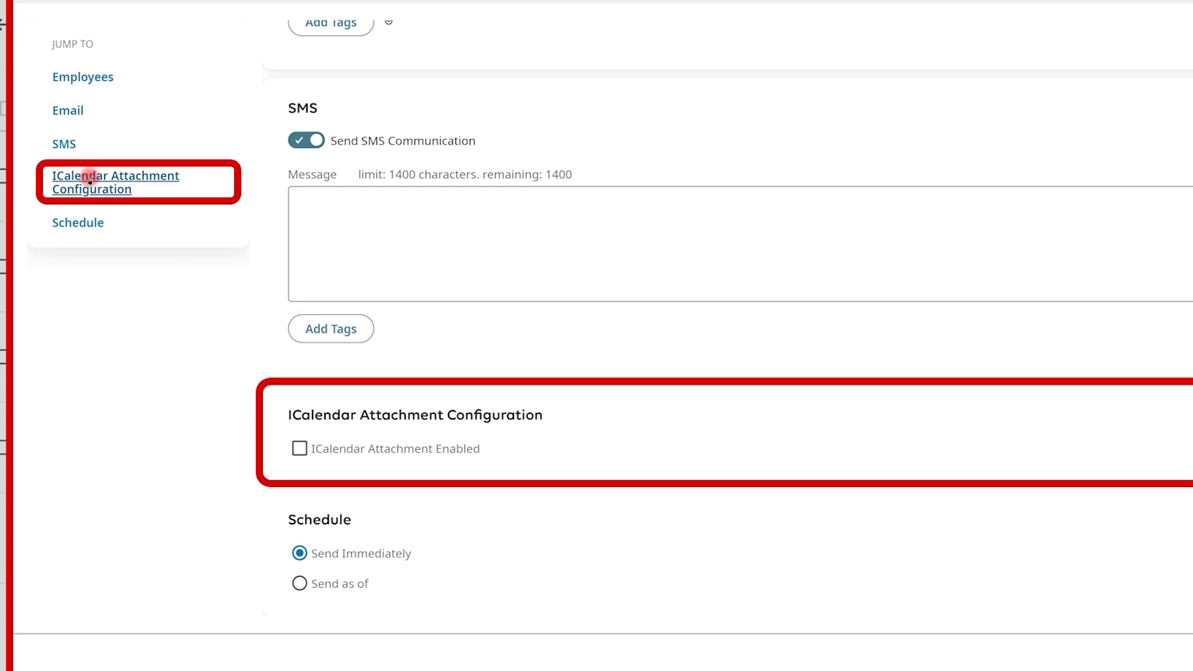
{"action": "left_click", "coordinate": [92, 303]}
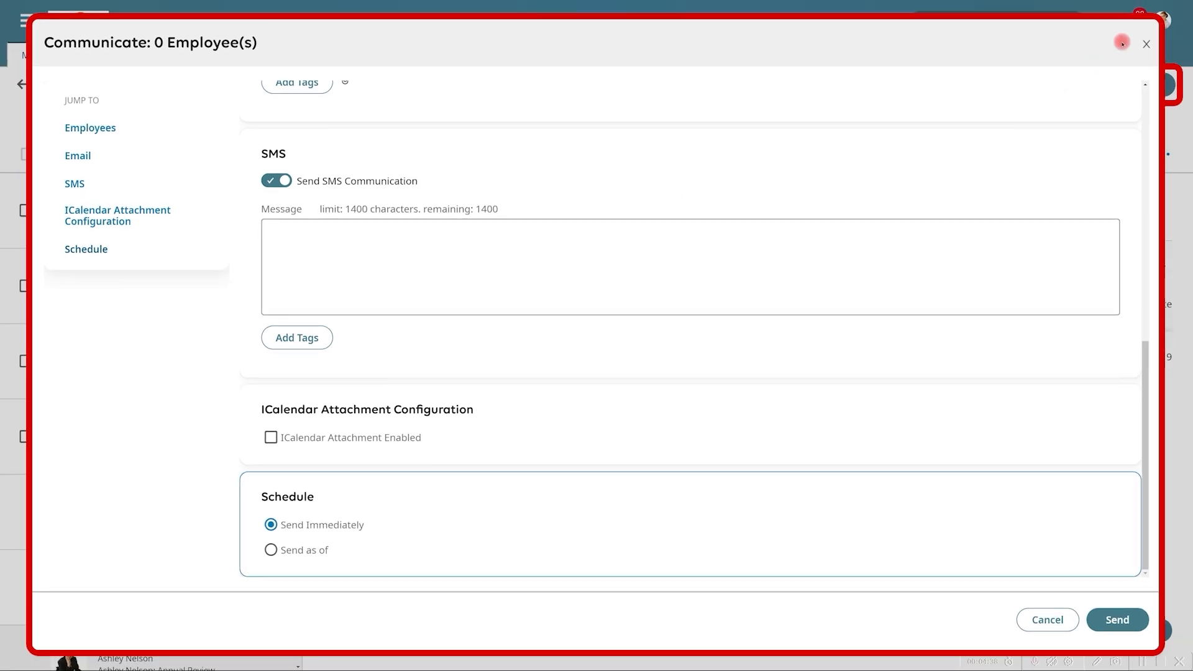
{"action": "left_click", "coordinate": [1147, 43]}
{"action": "left_click", "coordinate": [93, 23]}
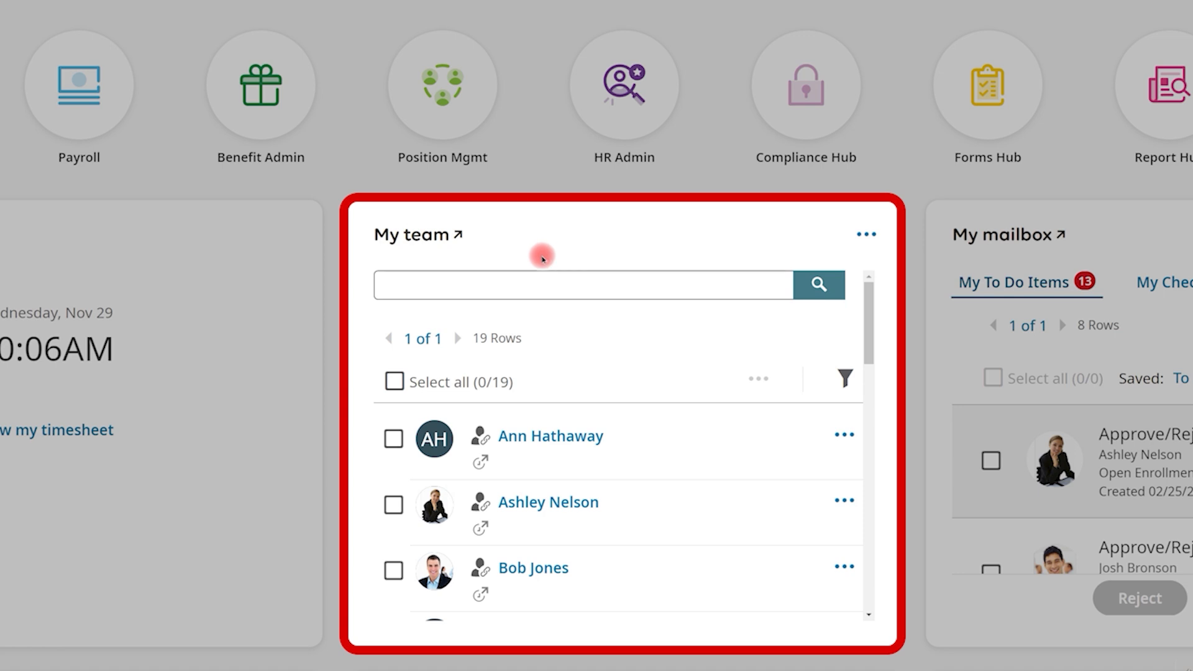
- Search My team for an employee by first name and open that employee's quick links and actions
{"action": "left_click", "coordinate": [544, 287]}
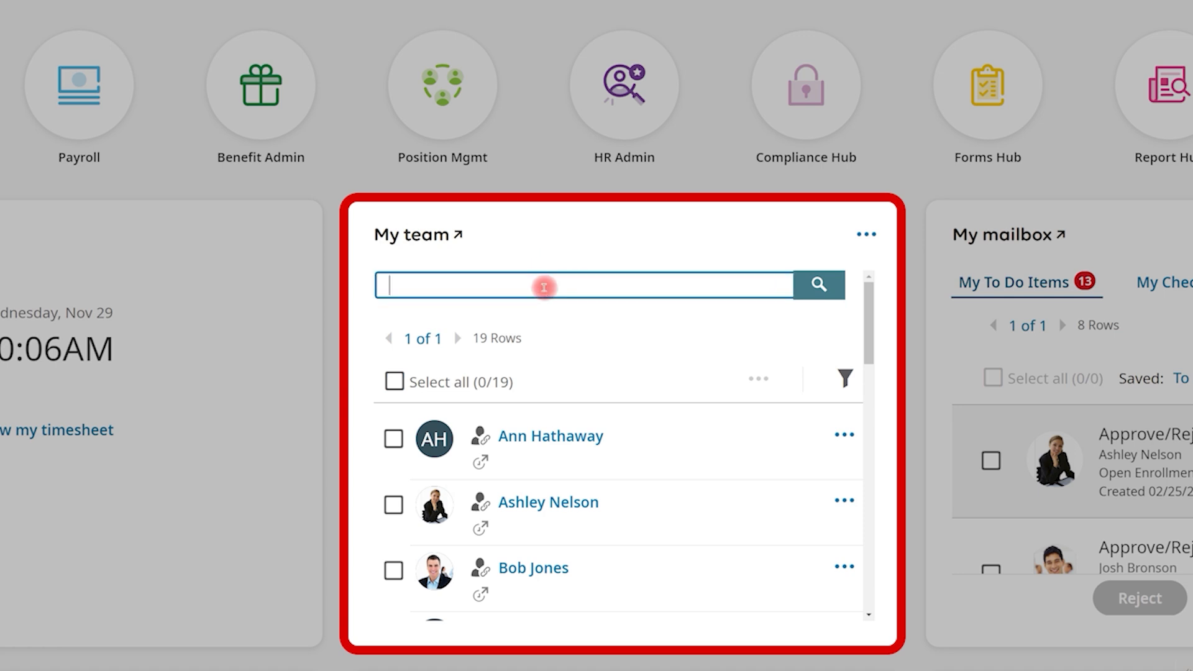
{"action": "type", "text": "josh"}
{"action": "key", "text": "Return"}
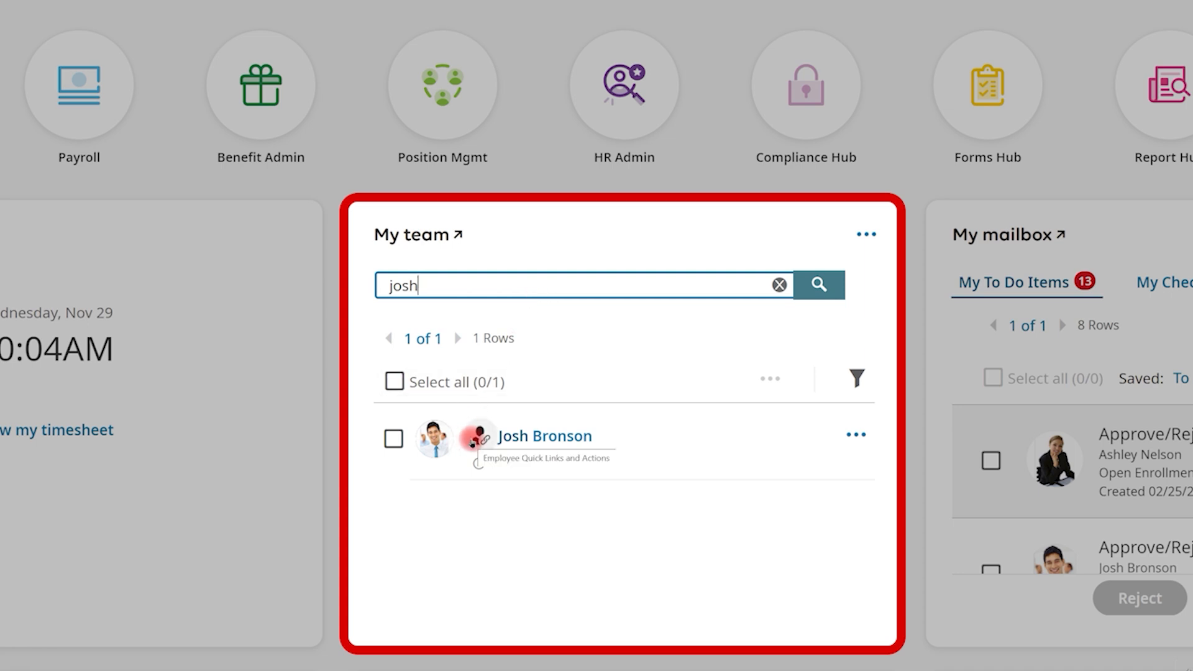
{"action": "left_click", "coordinate": [474, 440]}
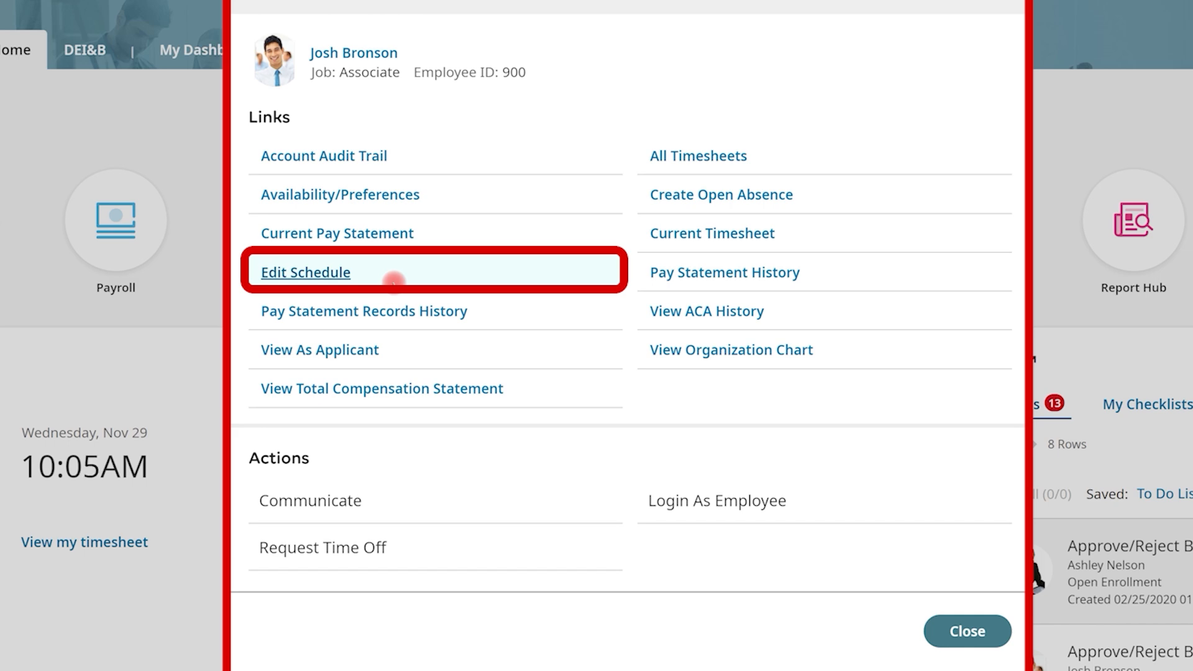
- View the employee's organization chart, move up to the supervisor's direct reports, and return to the Home dashboard
{"action": "left_click", "coordinate": [669, 358]}
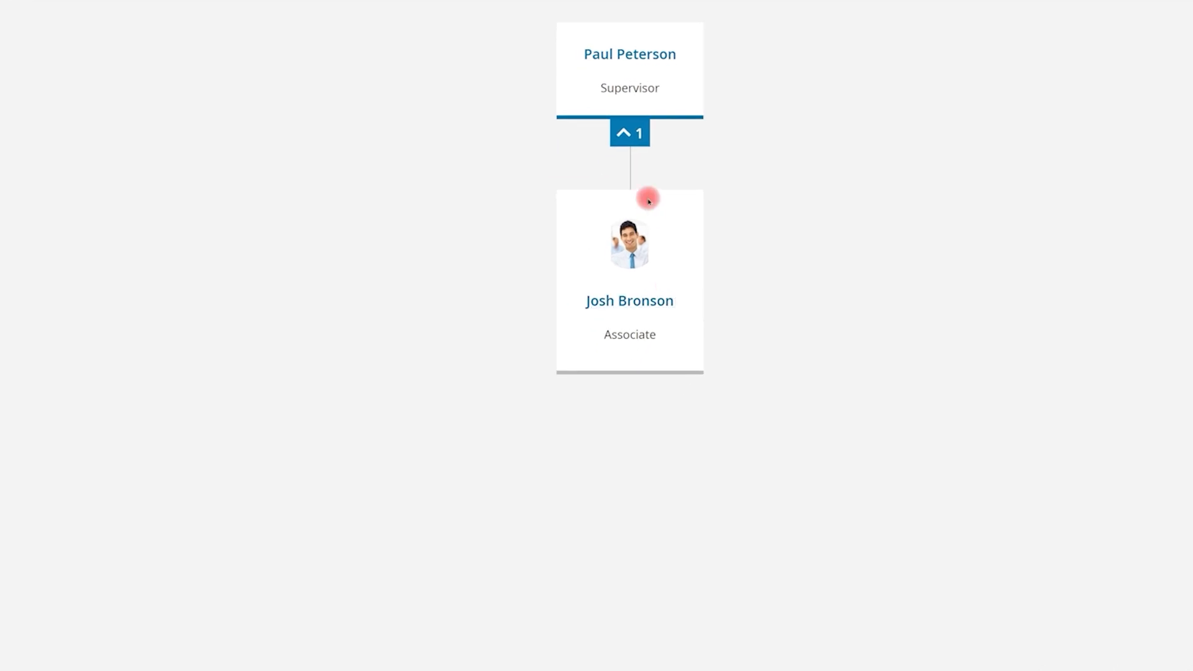
{"action": "left_click", "coordinate": [639, 59]}
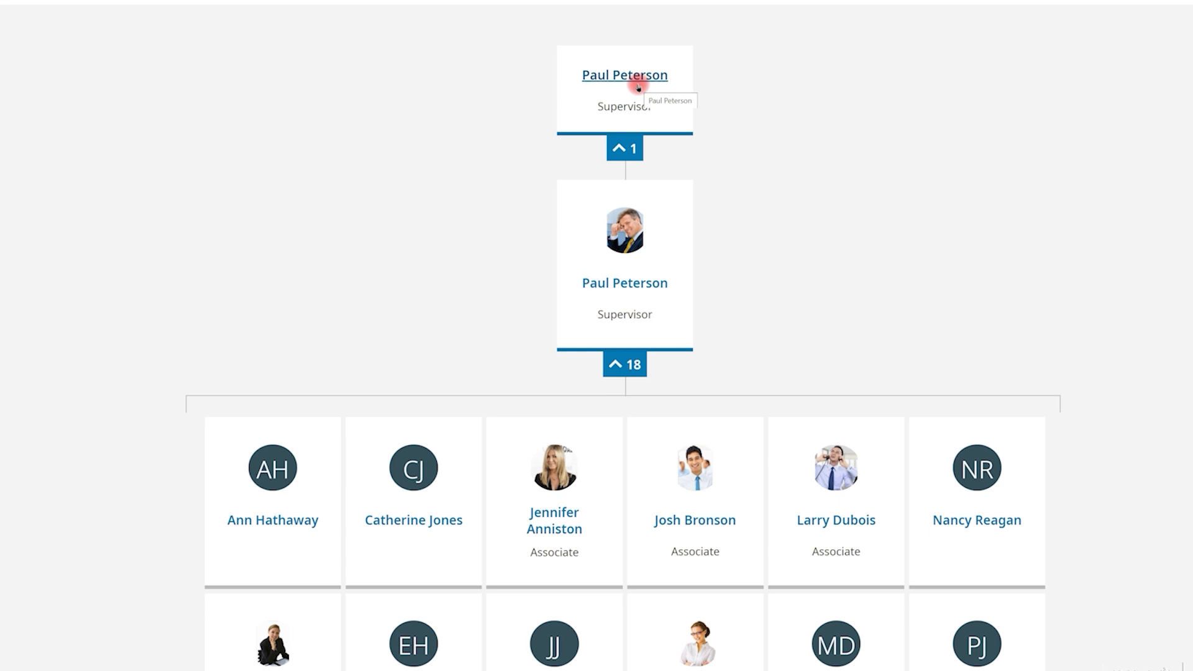
{"action": "left_click", "coordinate": [29, 87]}
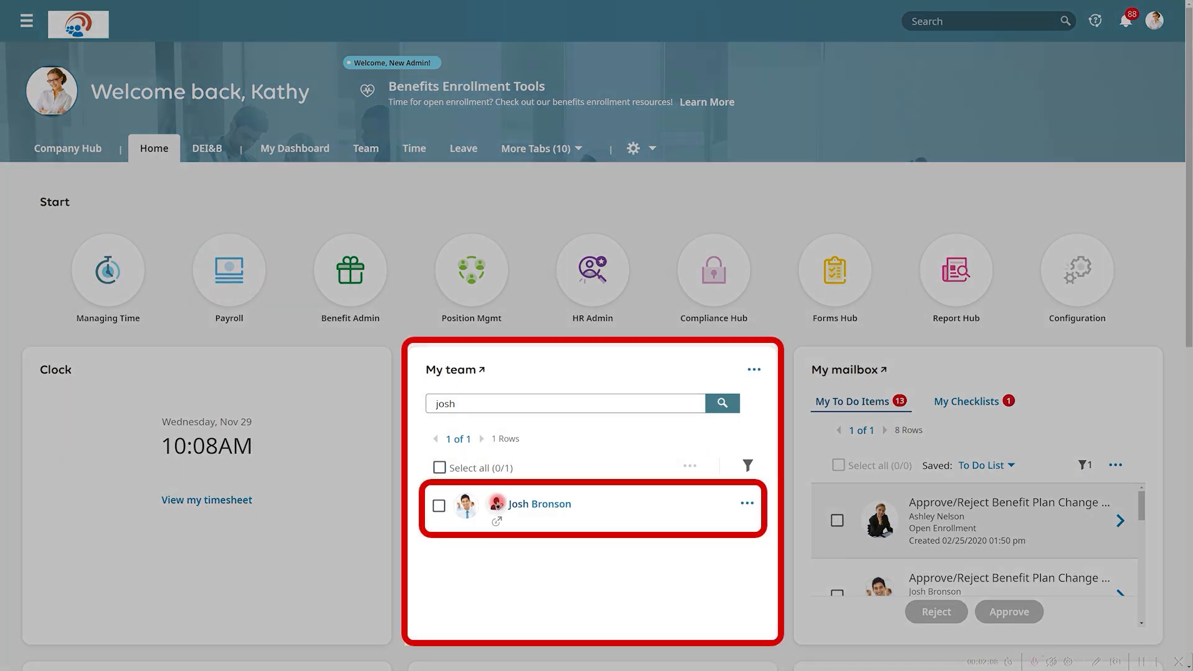
- Open the found employee's quick actions, log in as that employee to view their Home dashboard, and close the account view
{"action": "left_click", "coordinate": [496, 503]}
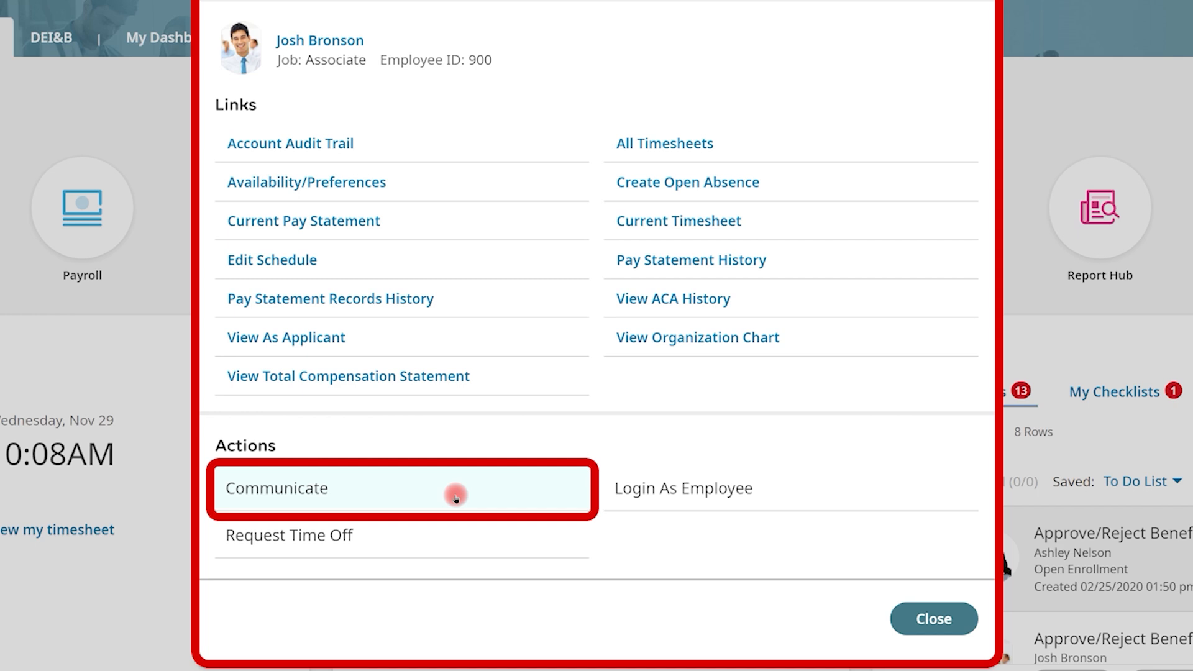
{"action": "left_click", "coordinate": [634, 491]}
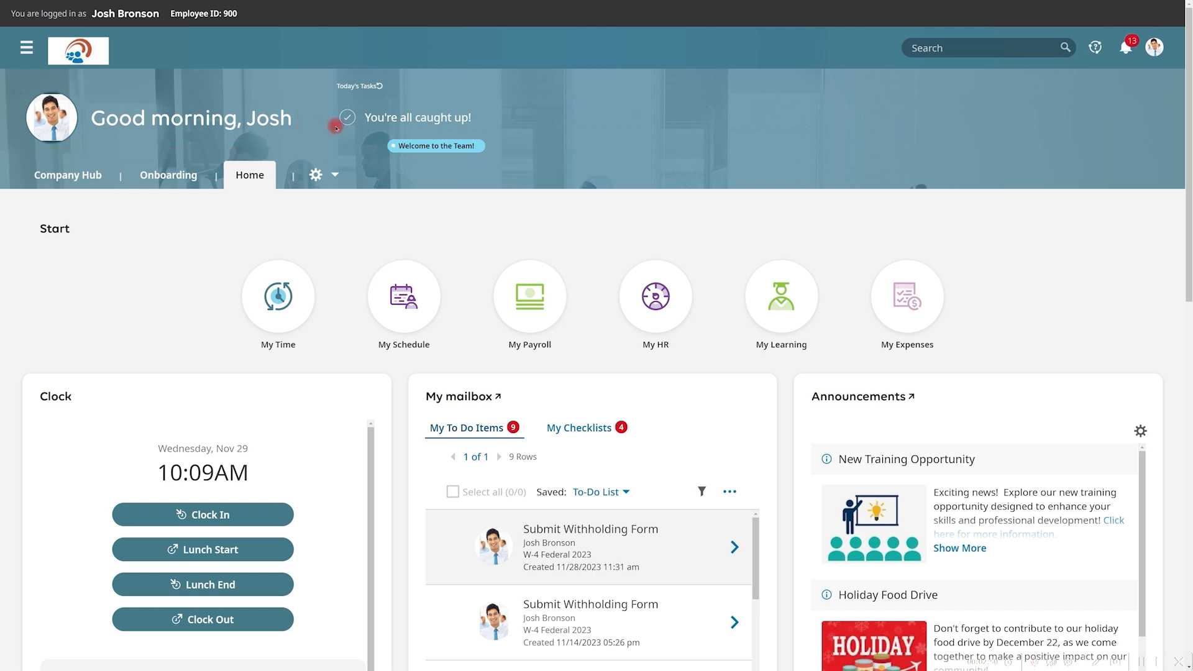
{"action": "left_click", "coordinate": [1152, 47]}
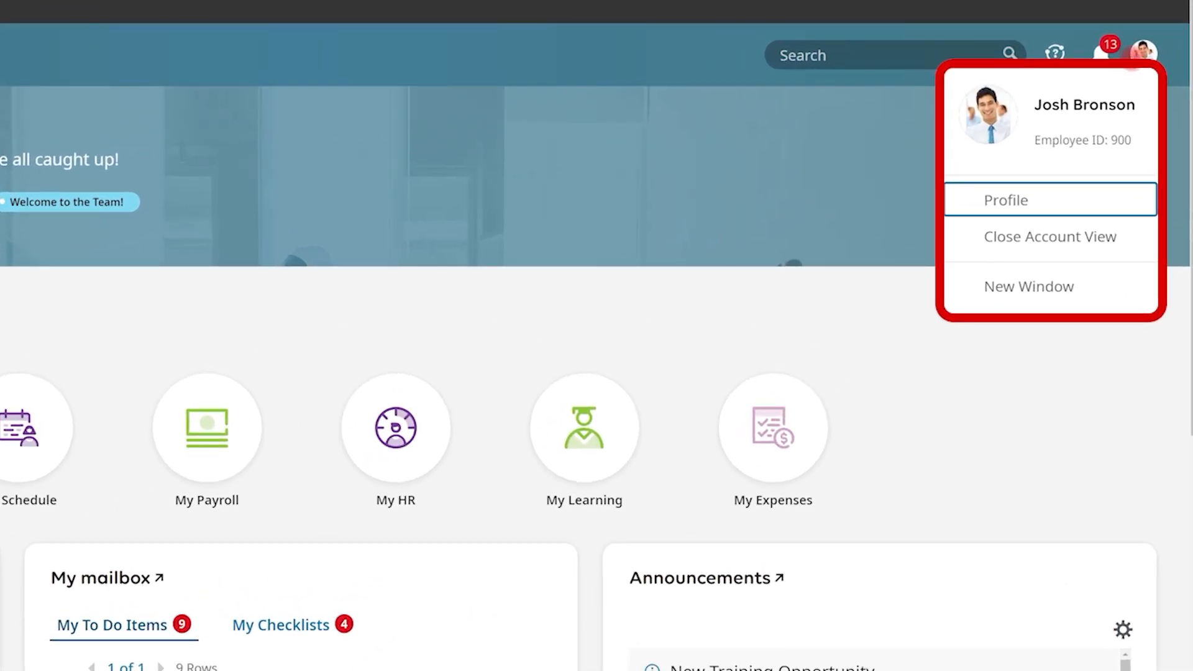
{"action": "left_click", "coordinate": [1109, 235]}
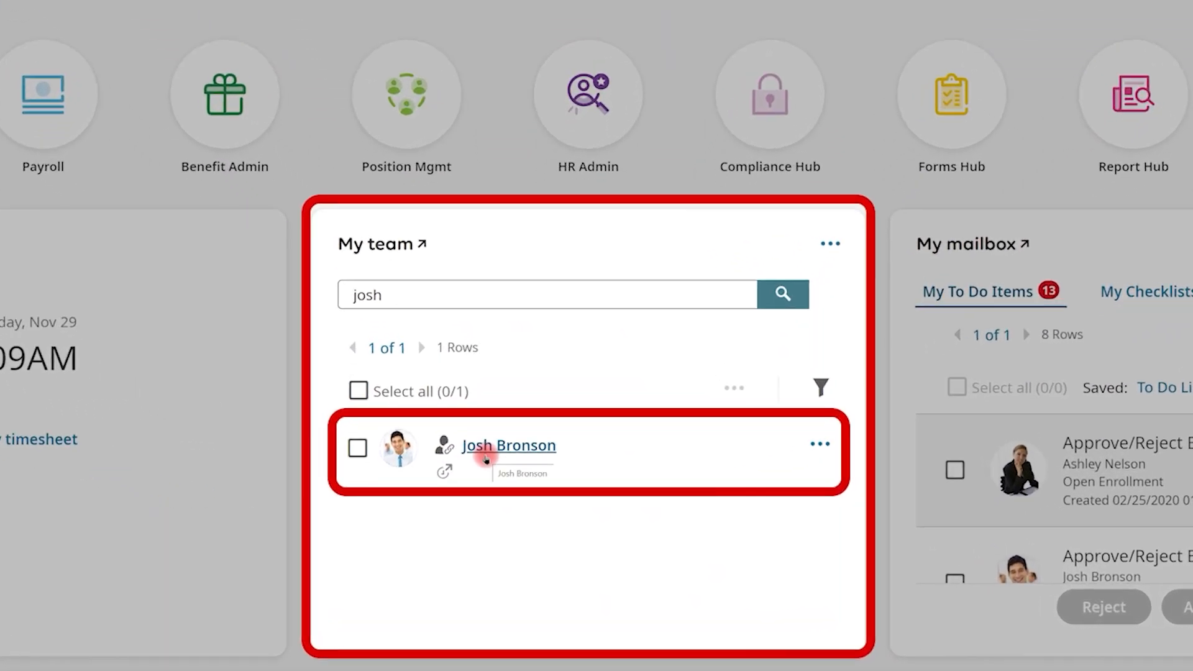
- Open the employee's profile and find the Accruals widget on the Main page by searching widget names for "acc"
{"action": "left_click", "coordinate": [486, 458]}
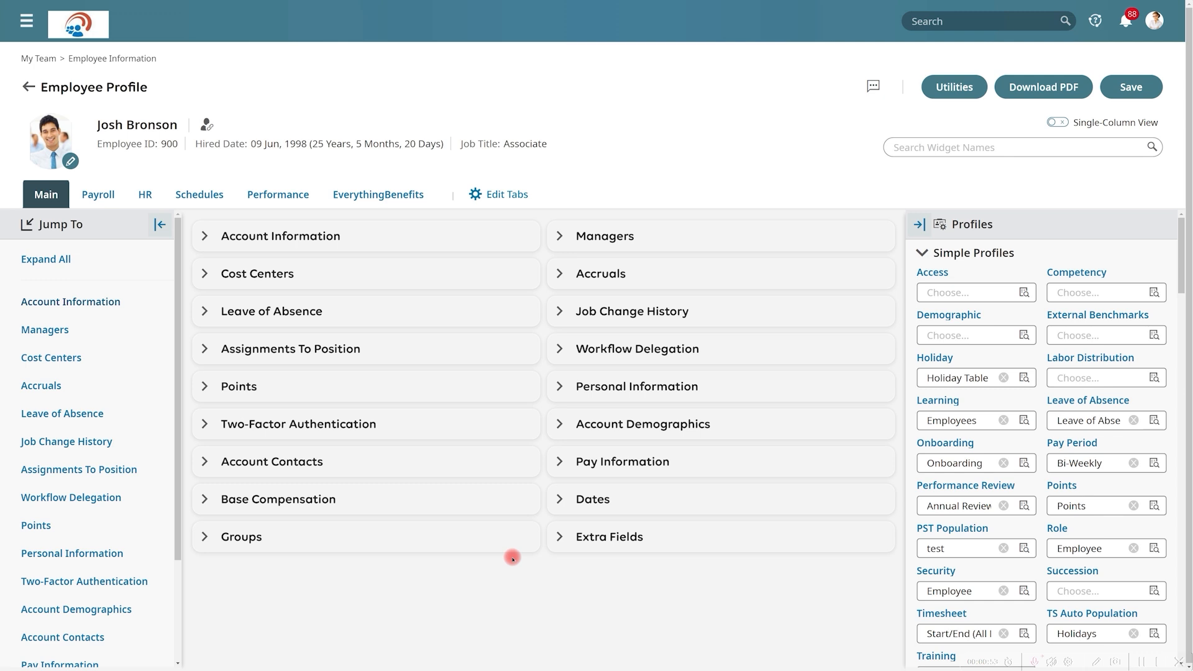
{"action": "left_click", "coordinate": [53, 201]}
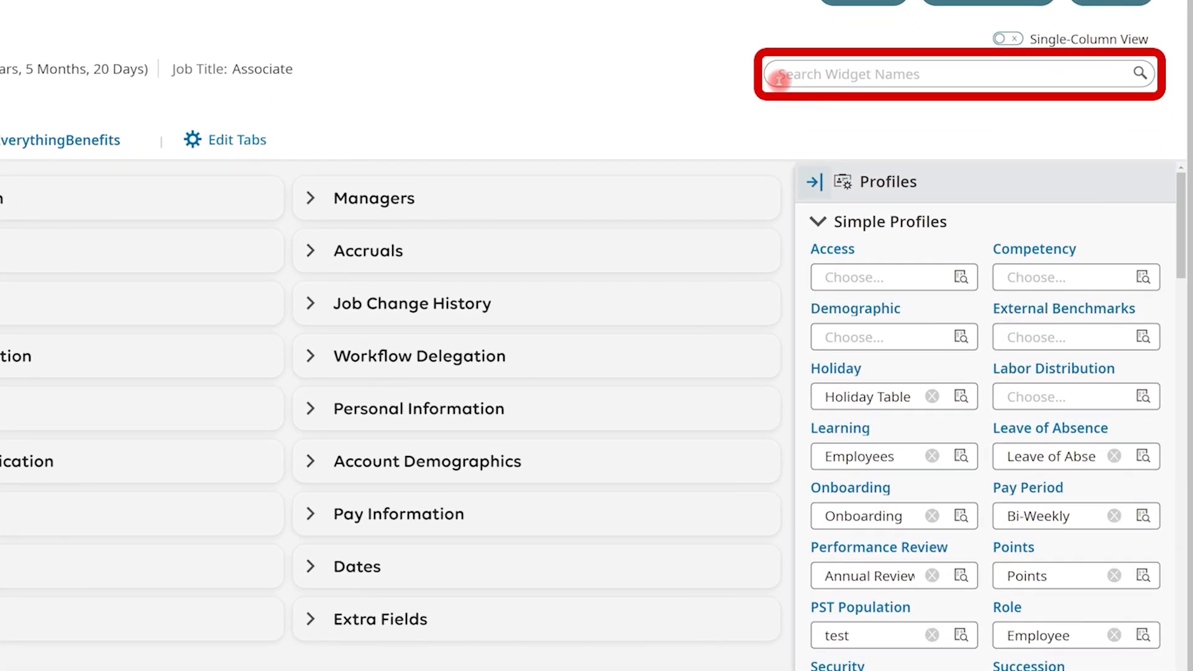
{"action": "left_click", "coordinate": [778, 77]}
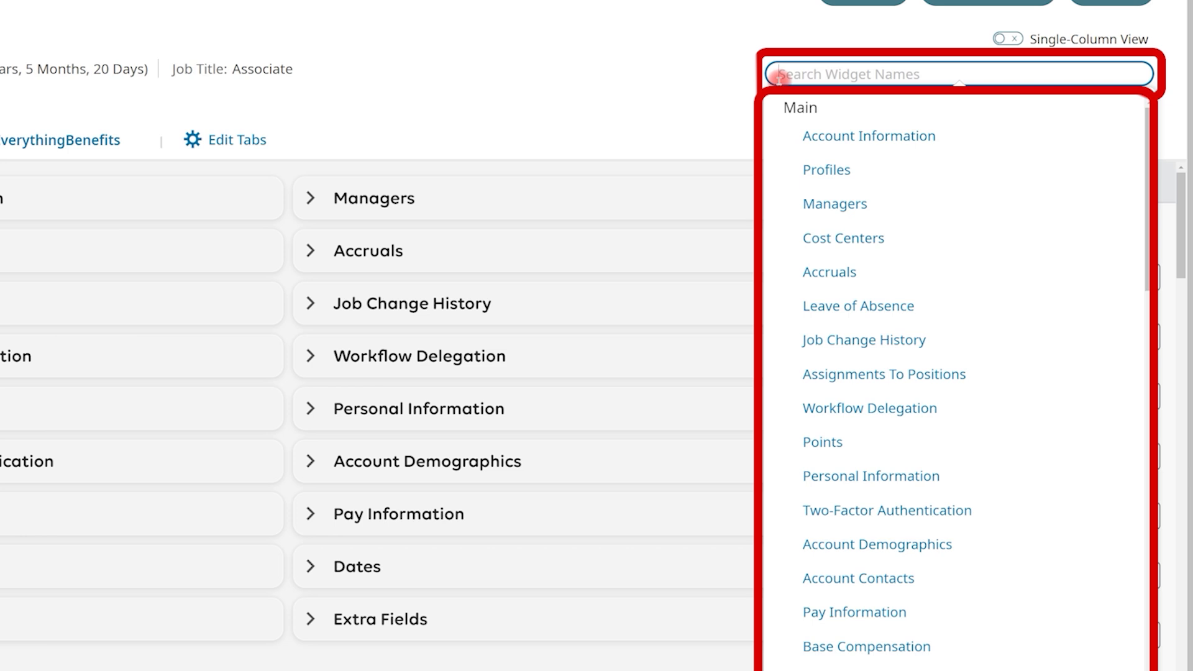
{"action": "type", "text": "acc"}
{"action": "left_click", "coordinate": [810, 162]}
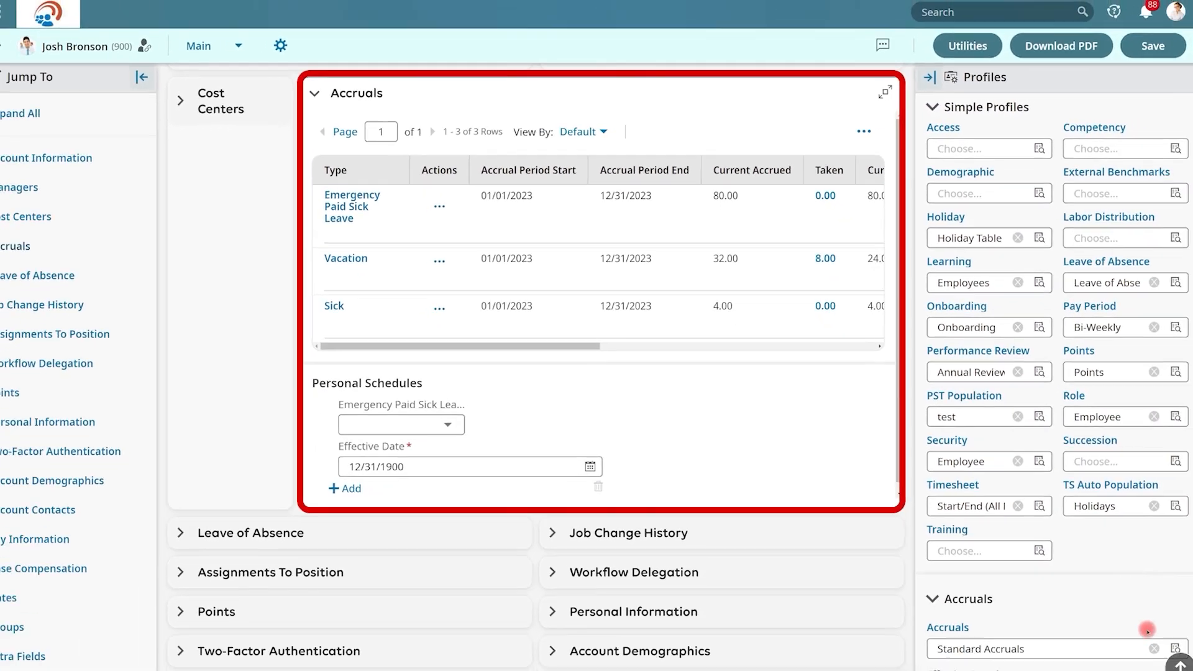
{"action": "left_click", "coordinate": [1153, 635]}
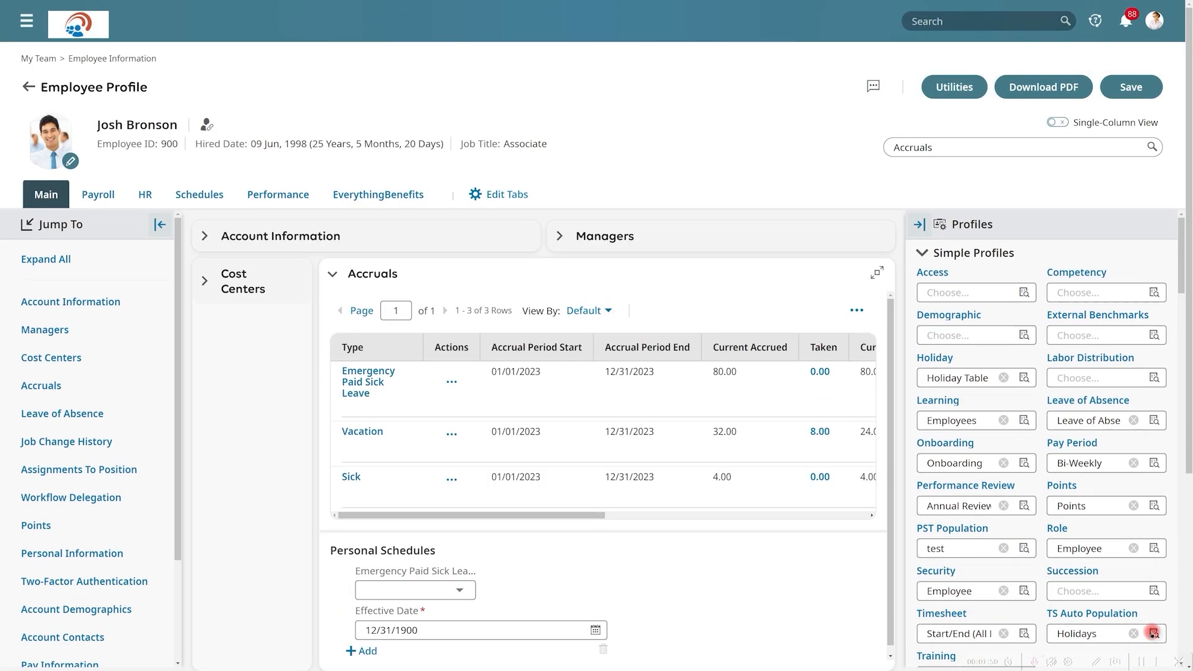
- Review the profile's HR widgets with HR Custom Fields expanded, view its Payroll widgets, and return to the Home dashboard
{"action": "left_click", "coordinate": [138, 193]}
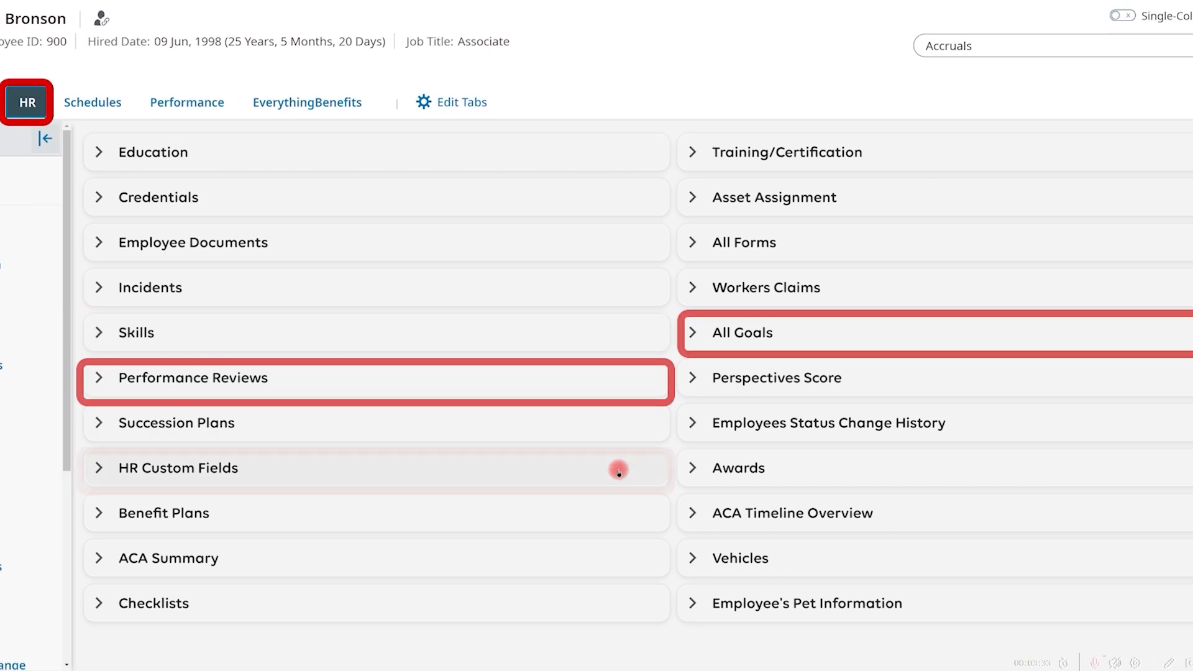
{"action": "left_click", "coordinate": [619, 471]}
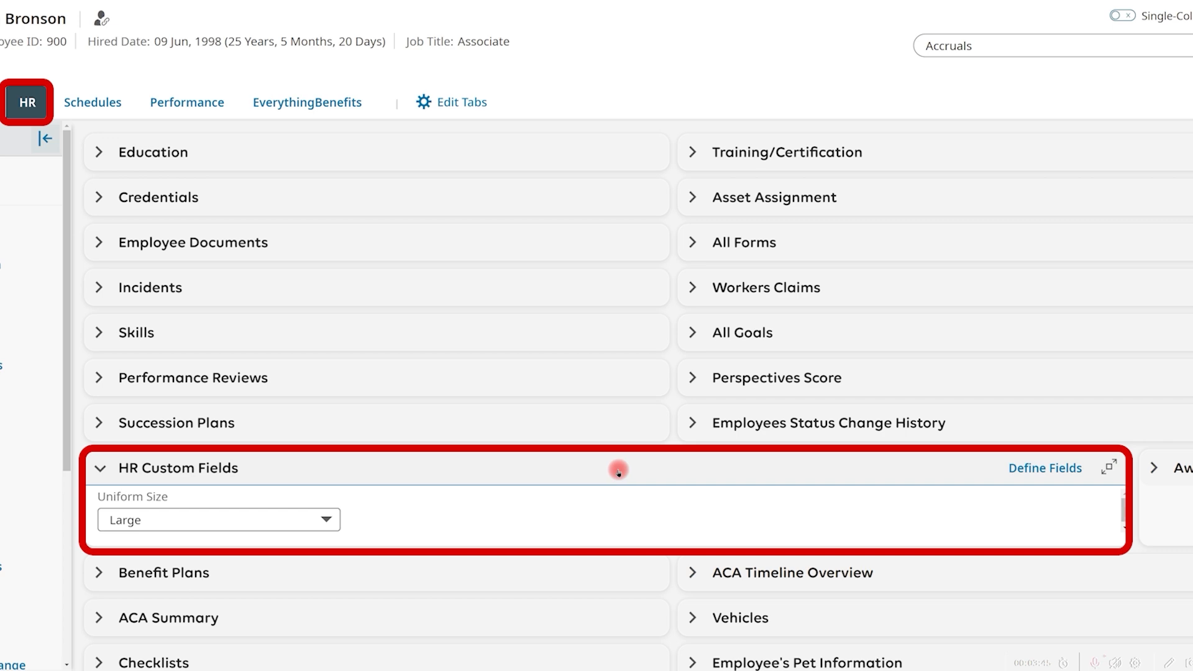
{"action": "left_click", "coordinate": [111, 194]}
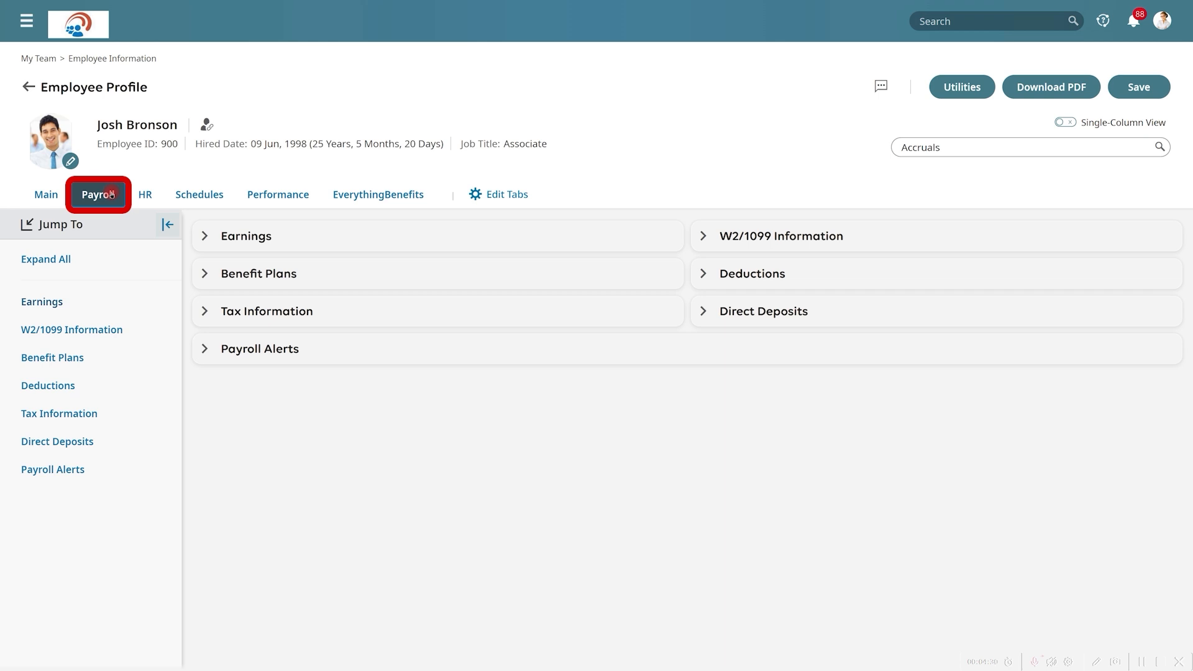
{"action": "left_click", "coordinate": [91, 29]}
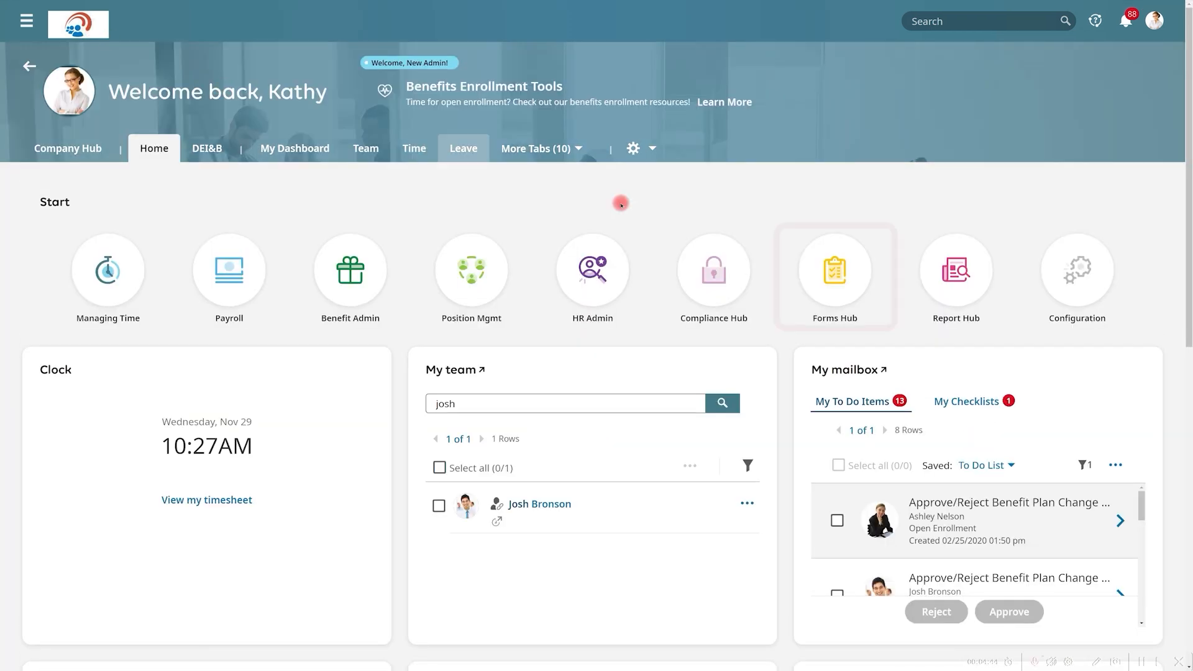
- Review the available forms and all employee forms in the Forms Hub, and return to the Home dashboard
{"action": "left_click", "coordinate": [828, 269]}
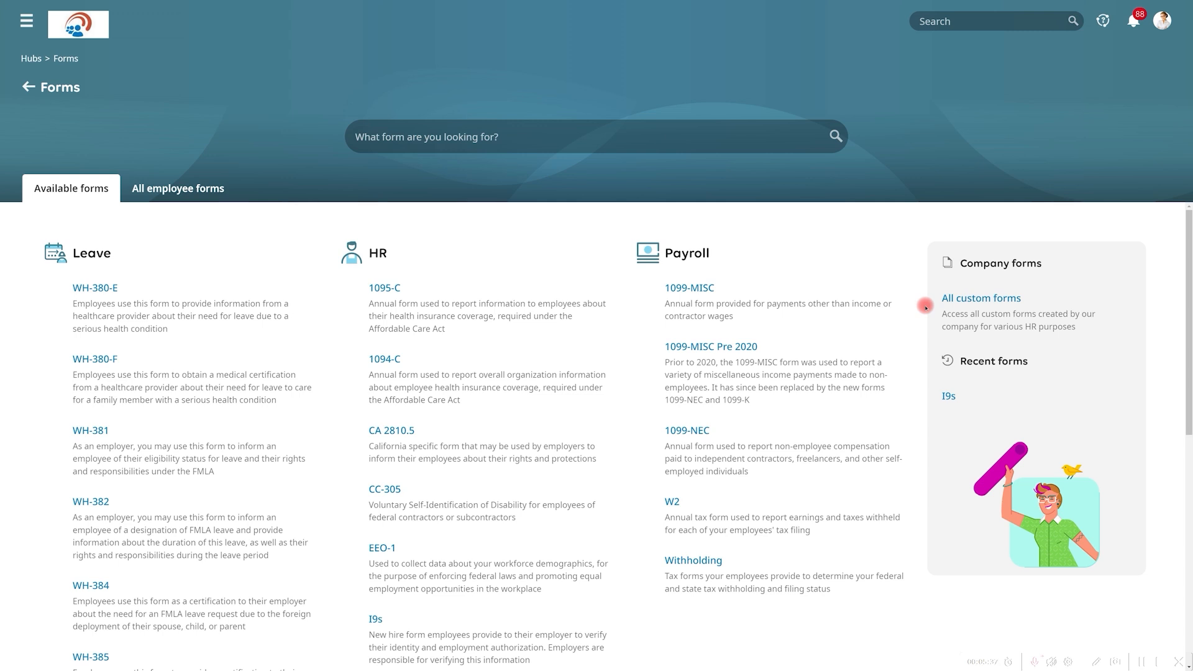
{"action": "left_click", "coordinate": [179, 189]}
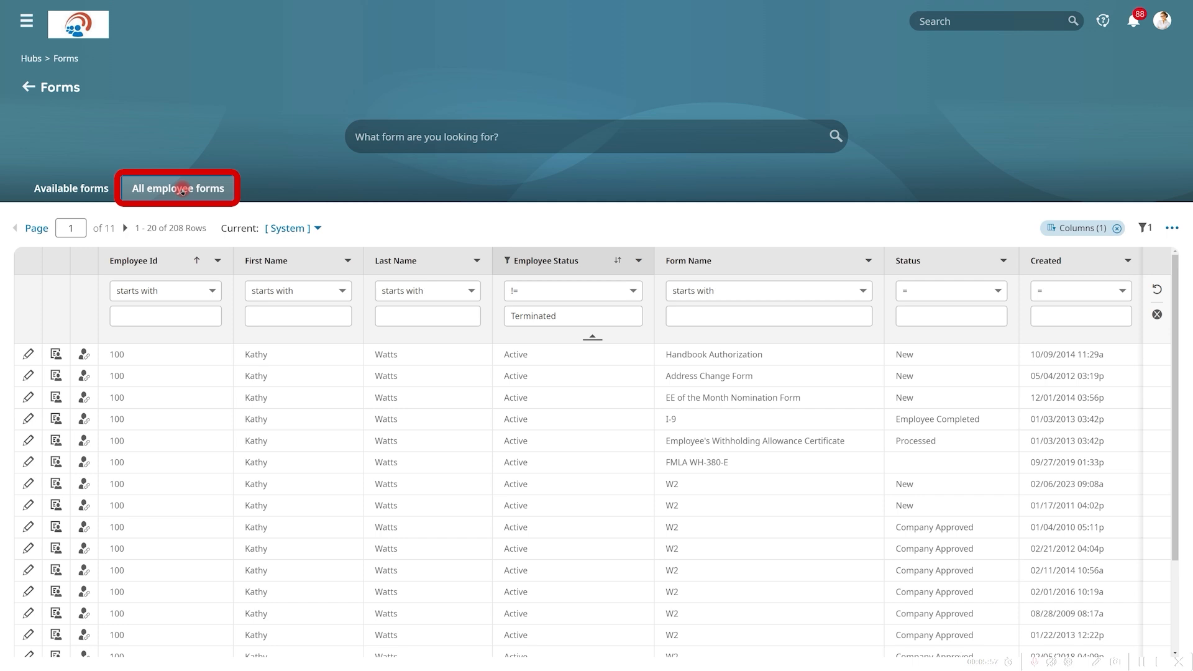
{"action": "left_click", "coordinate": [79, 26]}
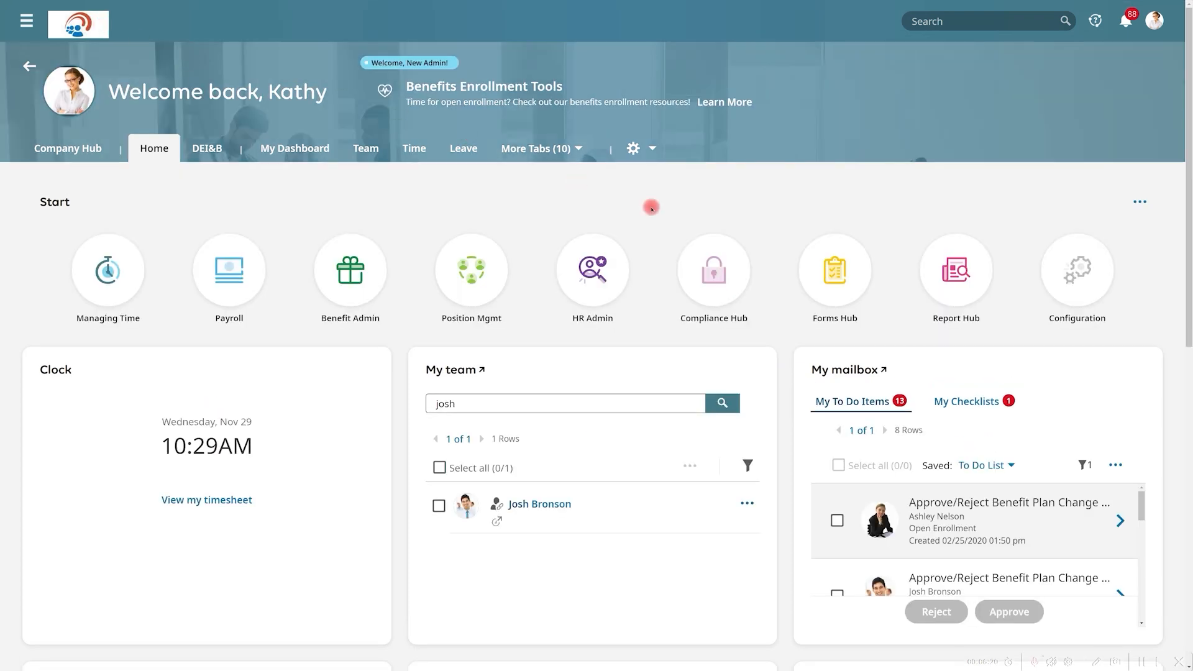
- Open the Compliance Hub and review its Main, ACA, Leave and Workers' Compensation pages
{"action": "left_click", "coordinate": [705, 256]}
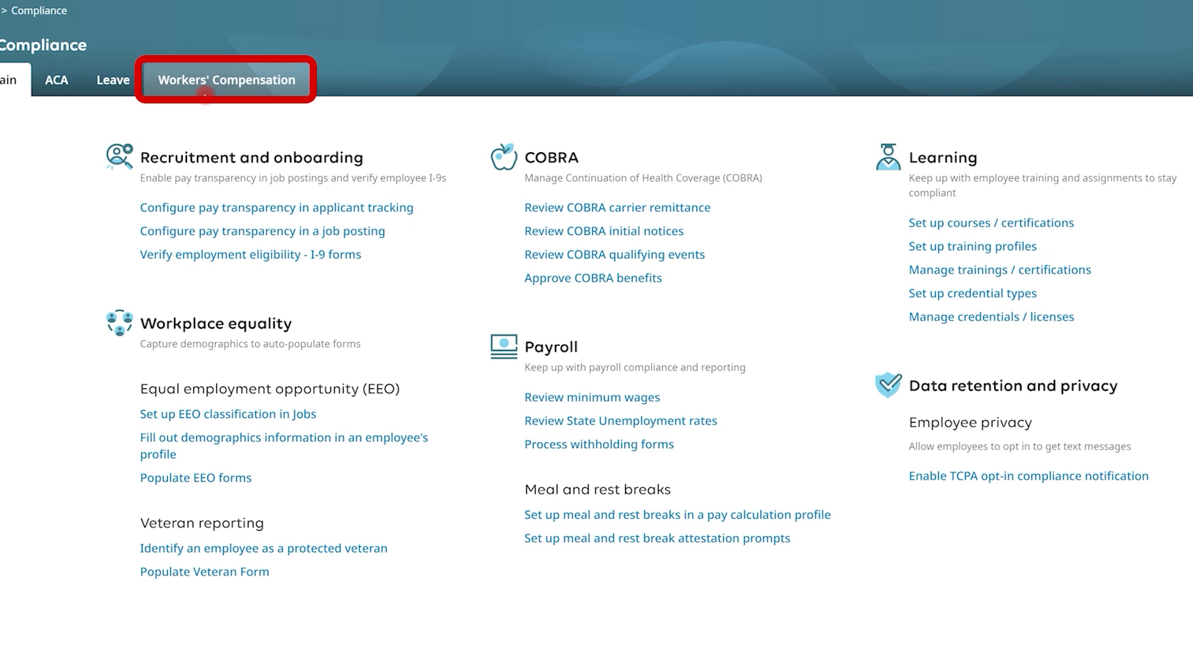
{"action": "left_click", "coordinate": [70, 85]}
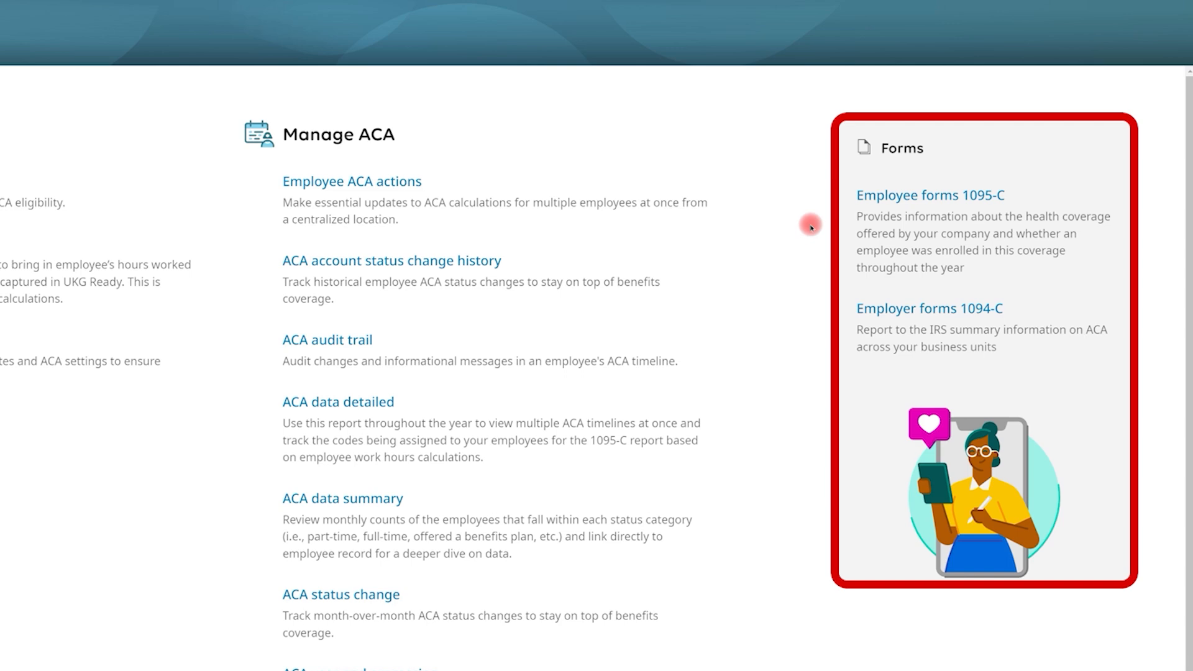
{"action": "left_click", "coordinate": [147, 123]}
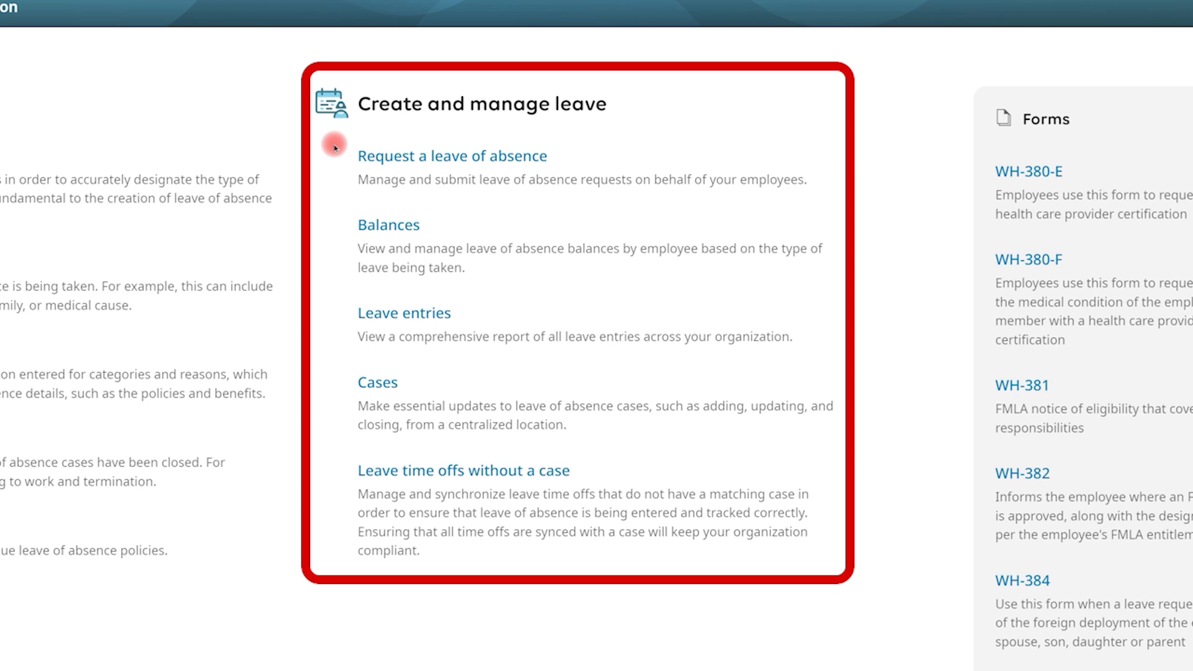
{"action": "left_click", "coordinate": [249, 123]}
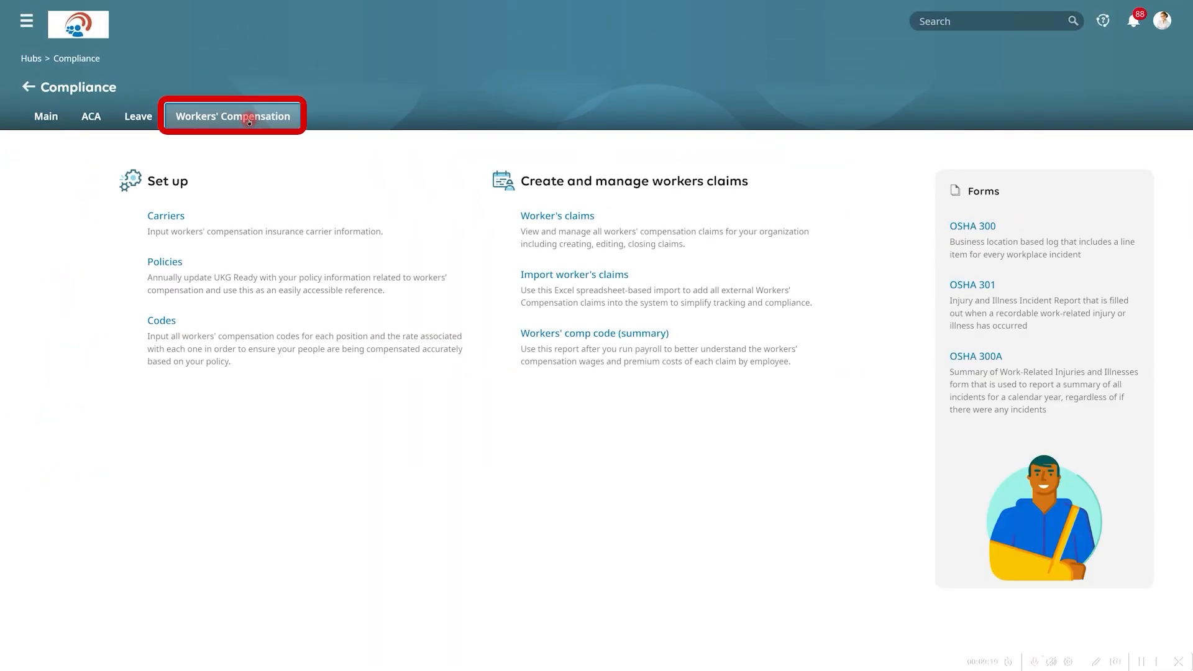
- Open employee 900's workers claim, examine its Incident and Safety/OSHA details, and return through the Compliance Hub's Main page to Home
{"action": "left_click", "coordinate": [534, 217]}
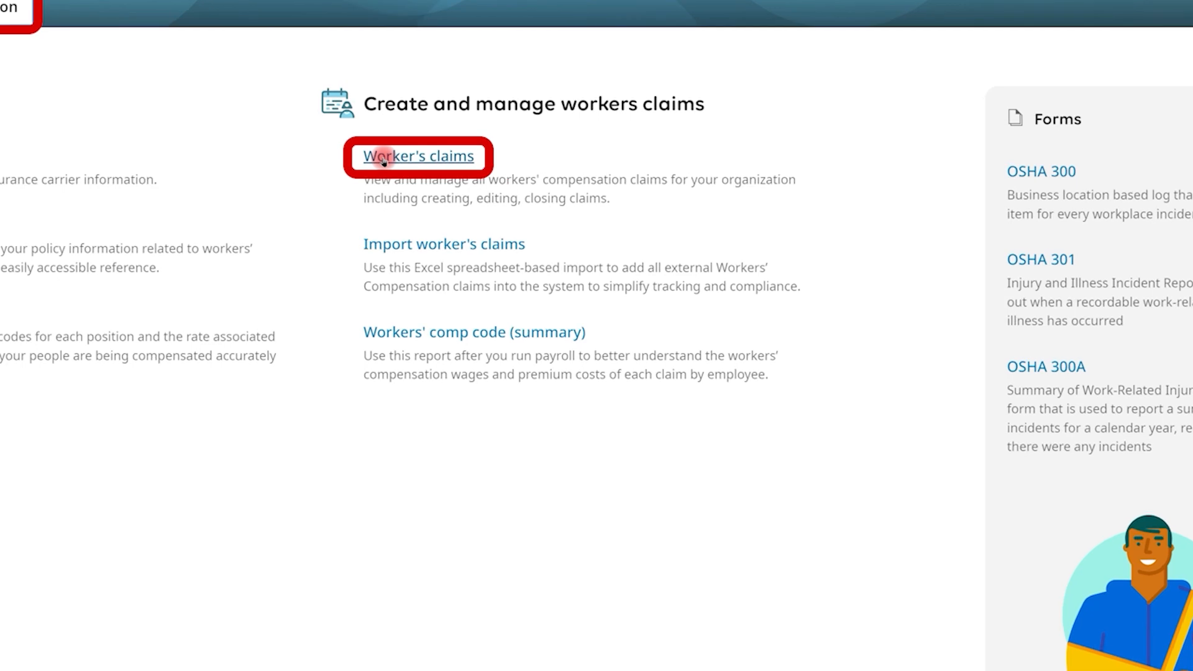
{"action": "left_click", "coordinate": [383, 160]}
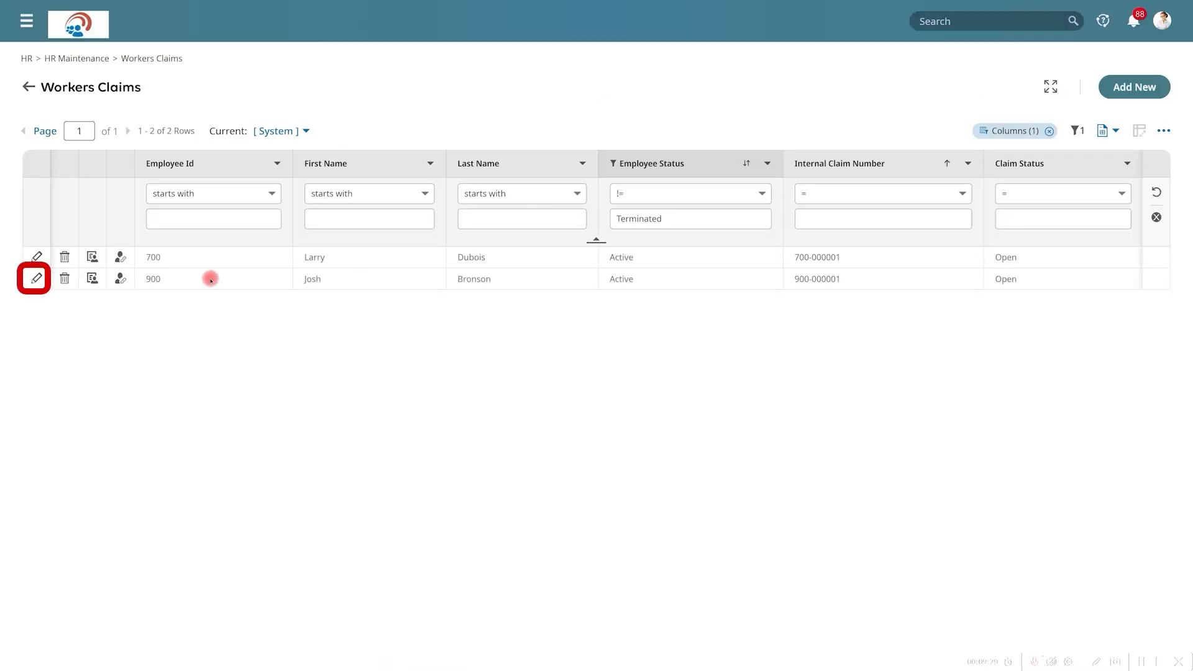
{"action": "left_click", "coordinate": [39, 279]}
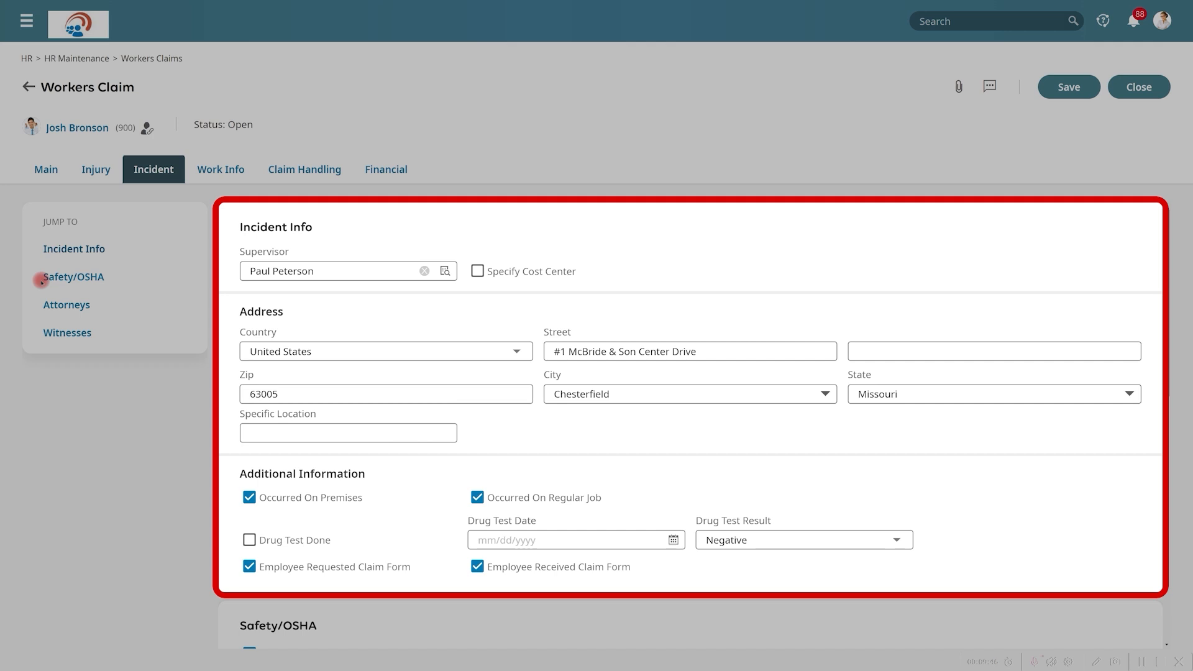
{"action": "scroll", "coordinate": [146, 301], "scroll_direction": "down", "scroll_amount": 3}
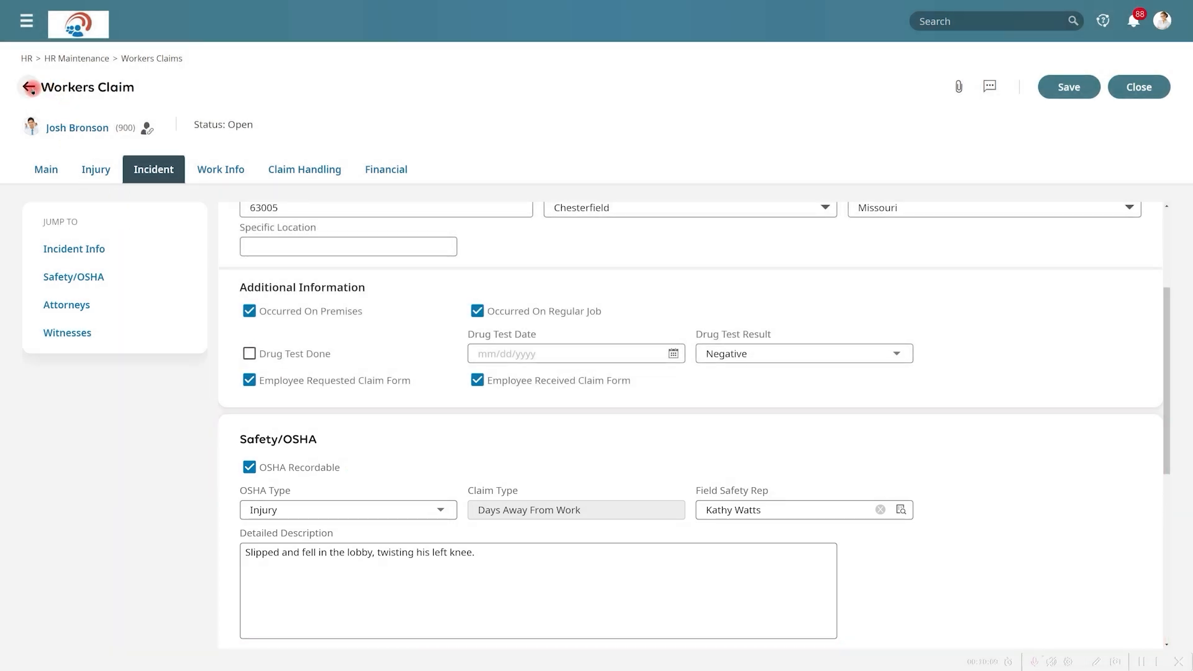
{"action": "left_click", "coordinate": [30, 88]}
{"action": "left_click", "coordinate": [29, 87]}
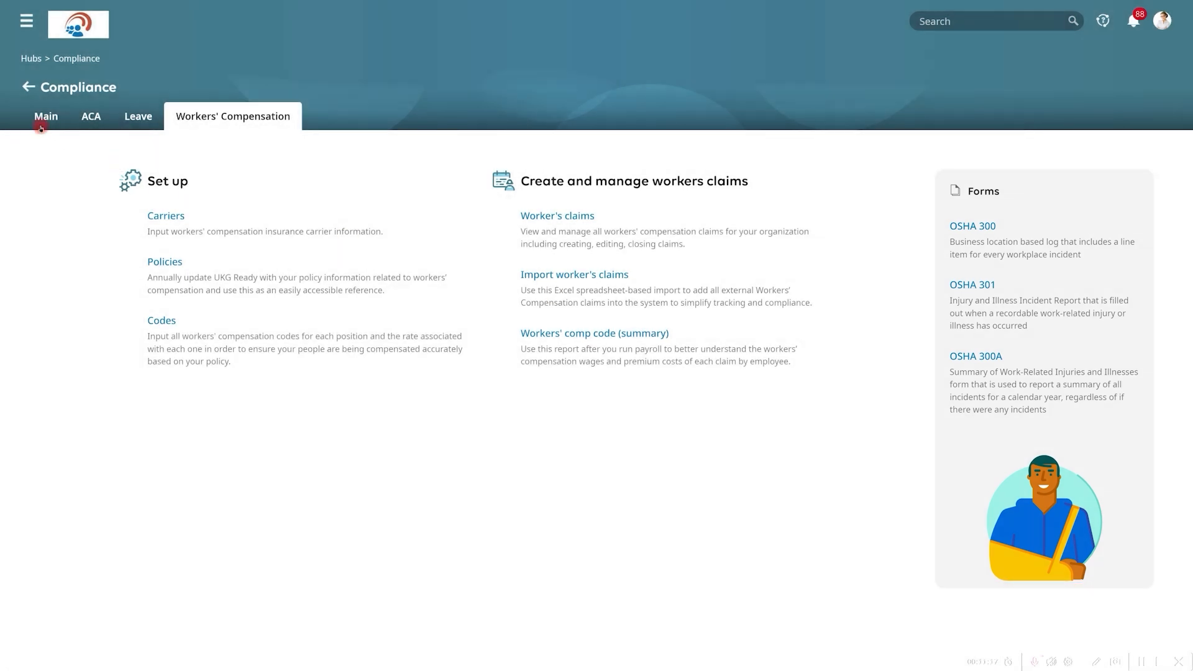
{"action": "left_click", "coordinate": [32, 120]}
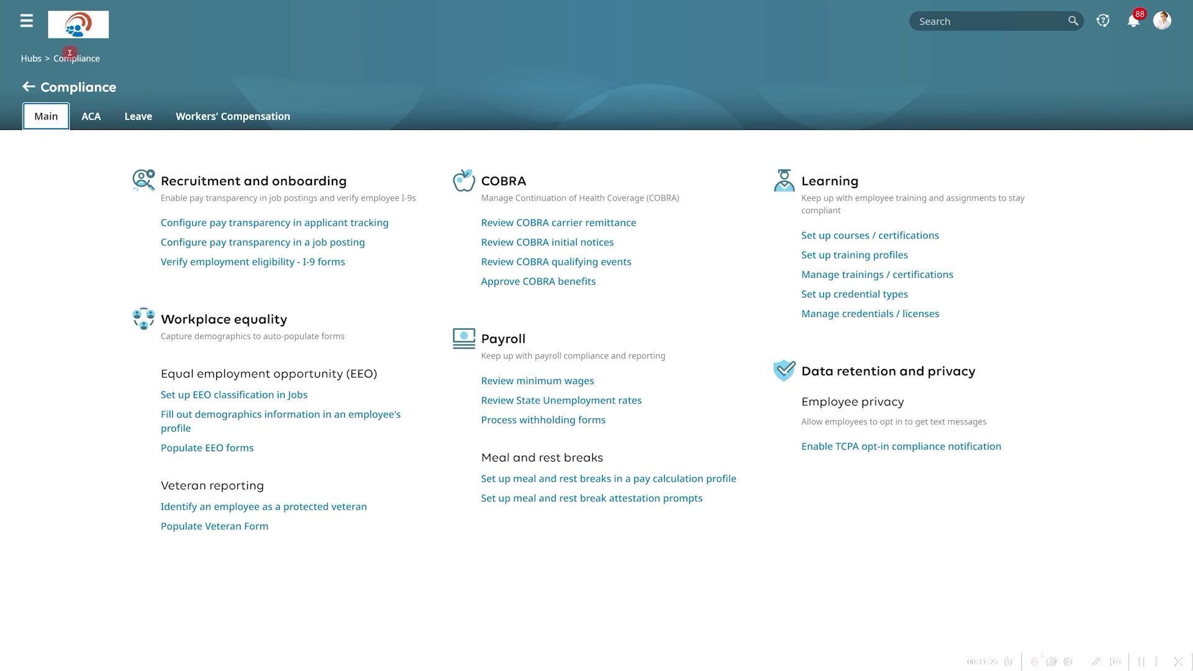
{"action": "left_click", "coordinate": [75, 26]}
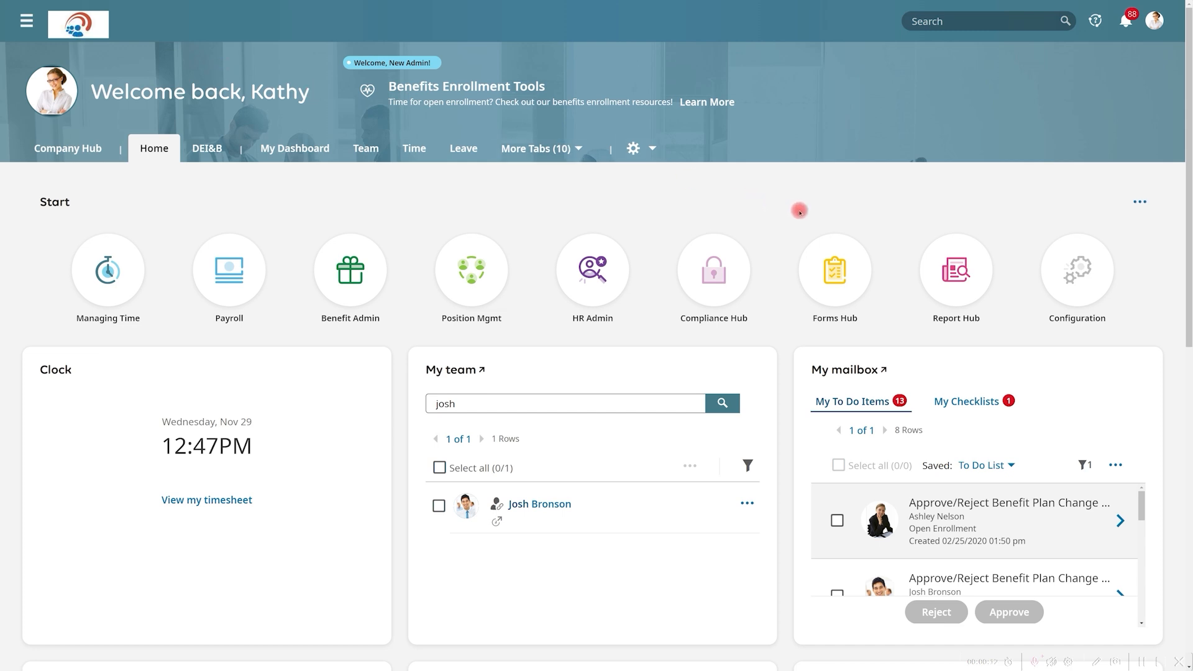
- Open the Report Hub, search its reports for "checklists", and clear the search
{"action": "left_click", "coordinate": [942, 260]}
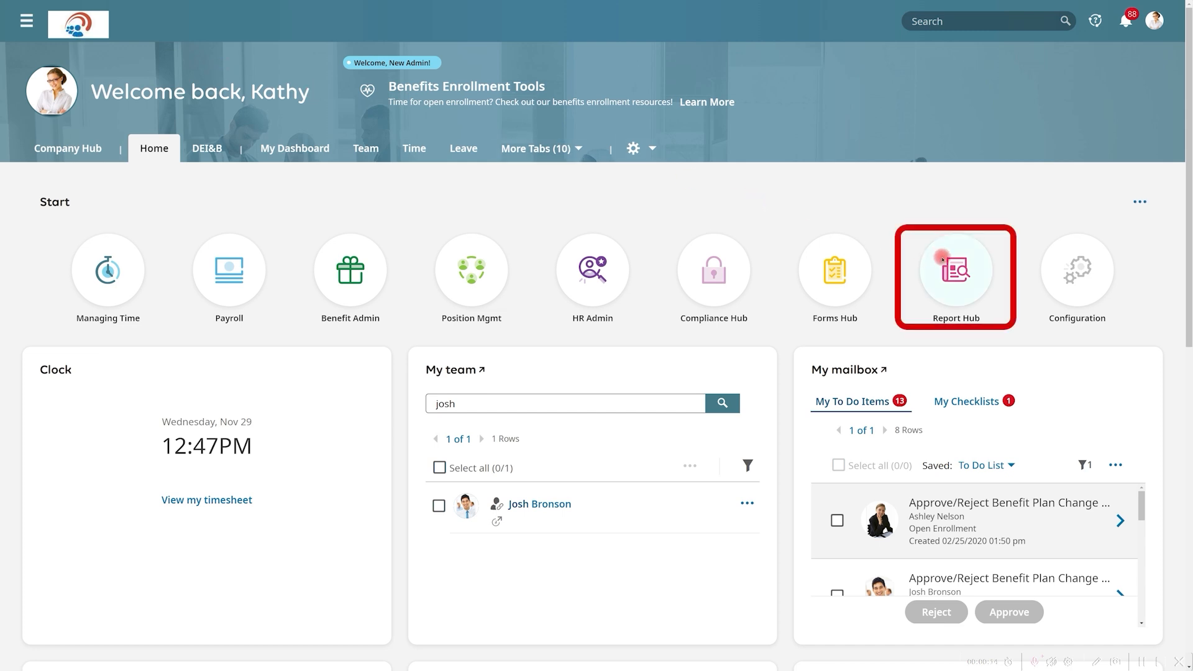
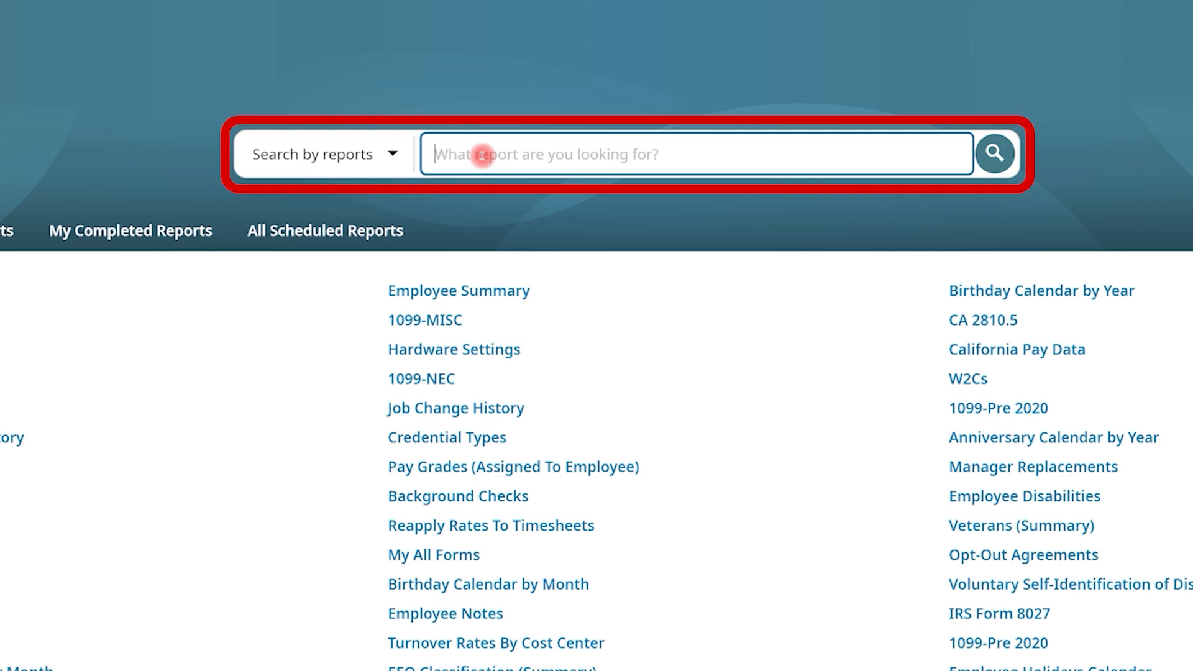
{"action": "type", "text": "checklists"}
{"action": "key", "text": "Return"}
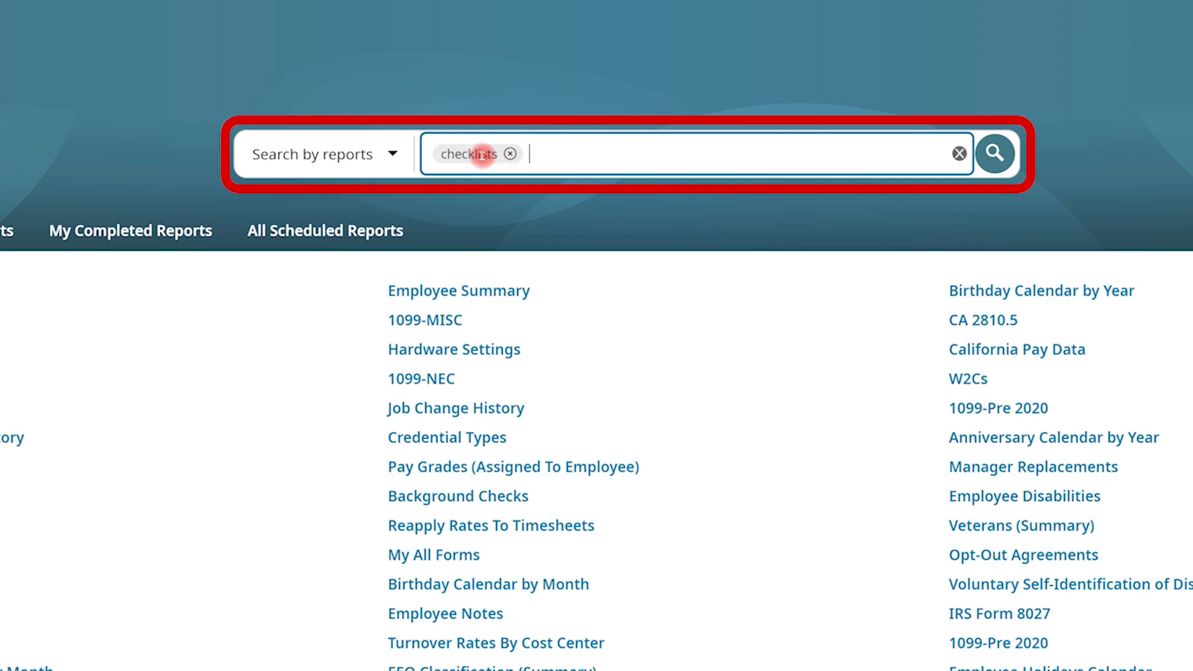
{"action": "left_click", "coordinate": [994, 153]}
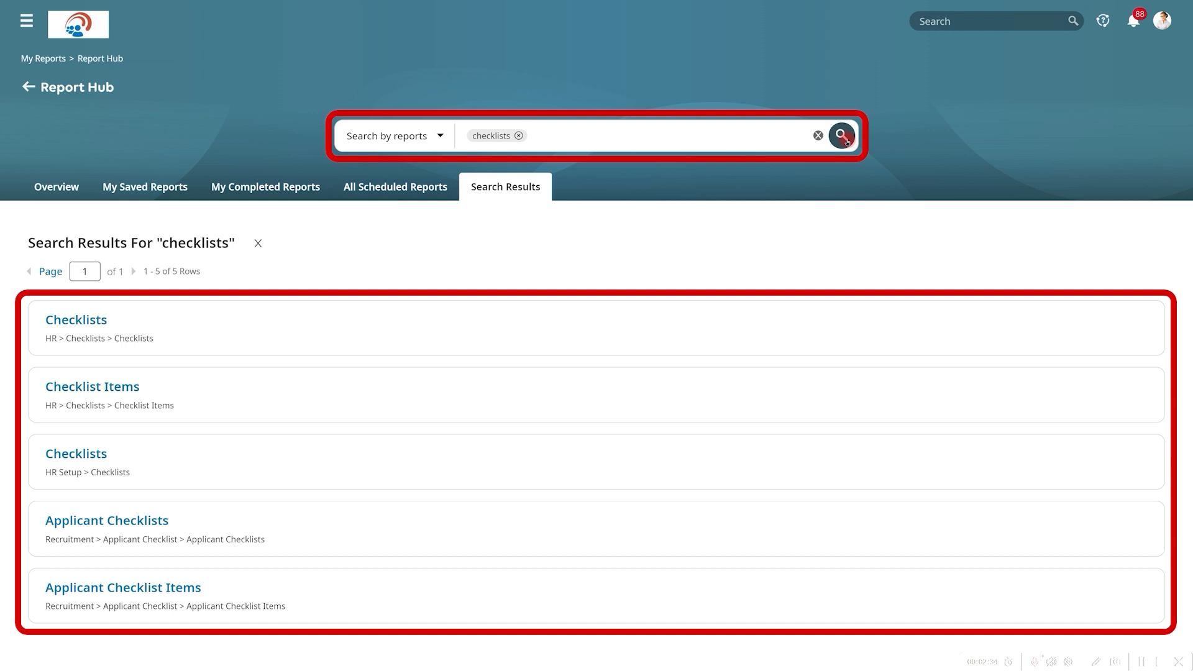
{"action": "left_click", "coordinate": [818, 136]}
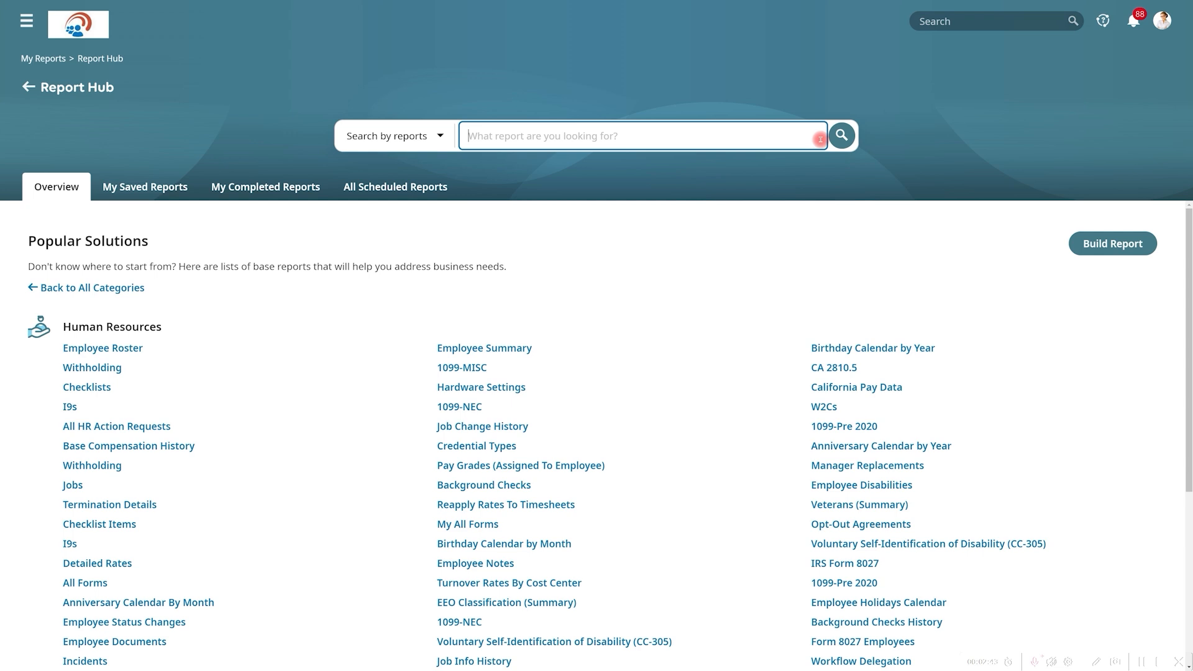
- View the Build Report page, return to the Report Hub, and open the Jobs report under Human Resources
{"action": "left_click", "coordinate": [1084, 243]}
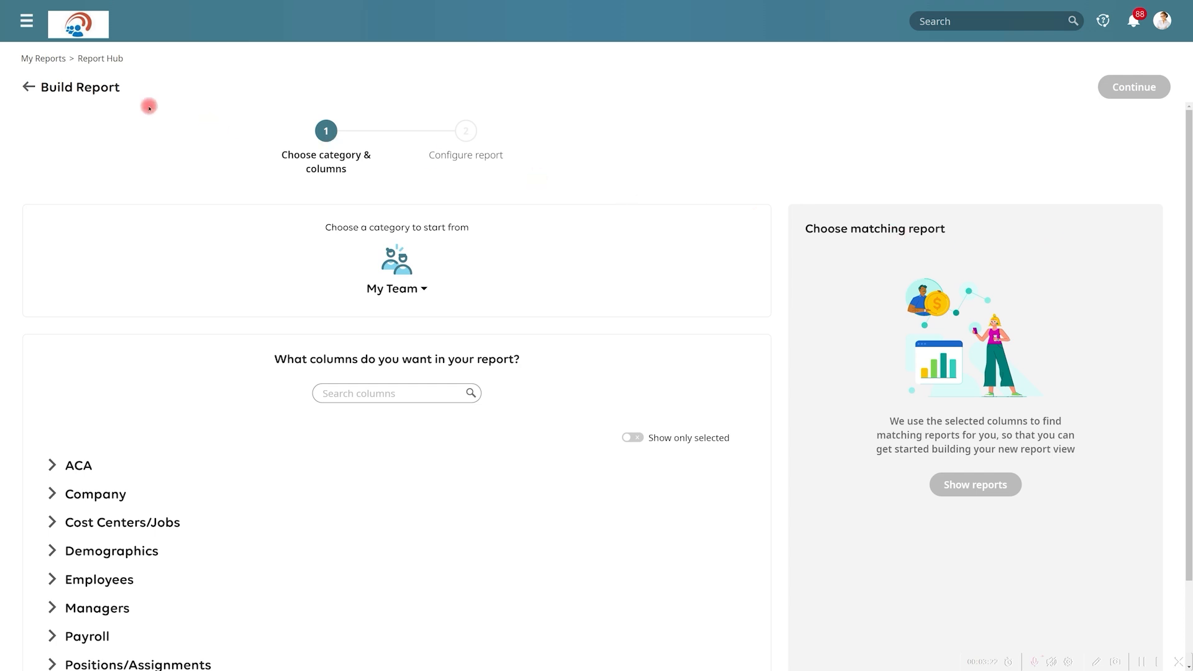
{"action": "left_click", "coordinate": [29, 87]}
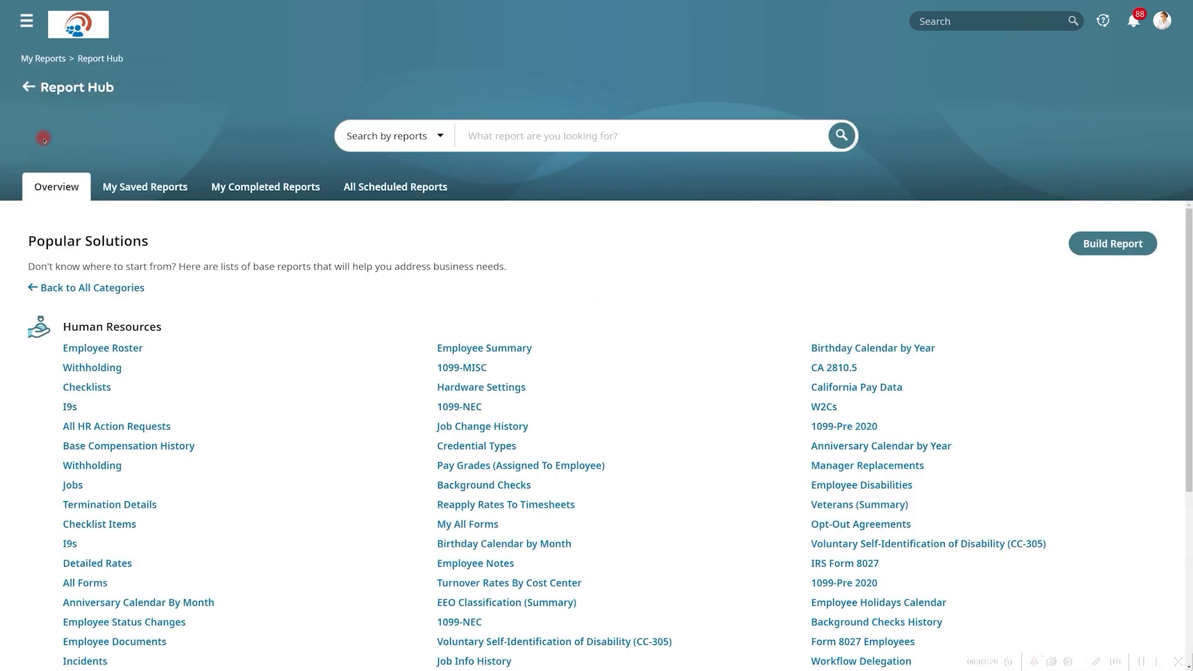
{"action": "left_click", "coordinate": [75, 485]}
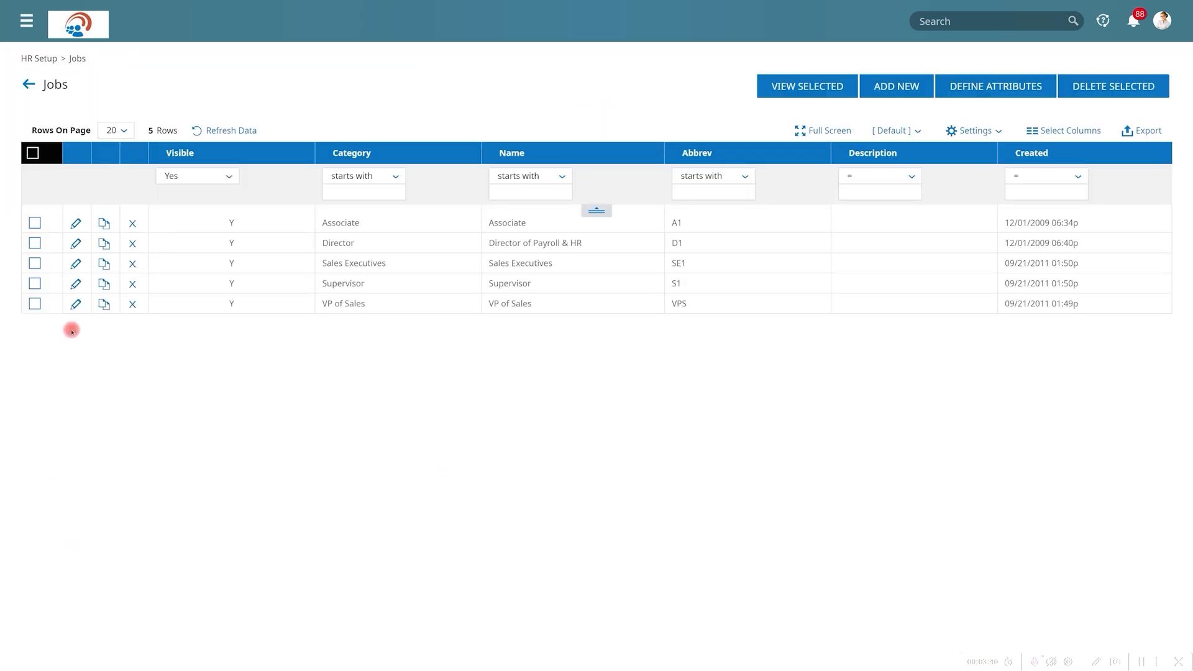
- Open the Associate job, review its external Staffing benchmarks, and close them to return to Home
{"action": "left_click", "coordinate": [74, 223]}
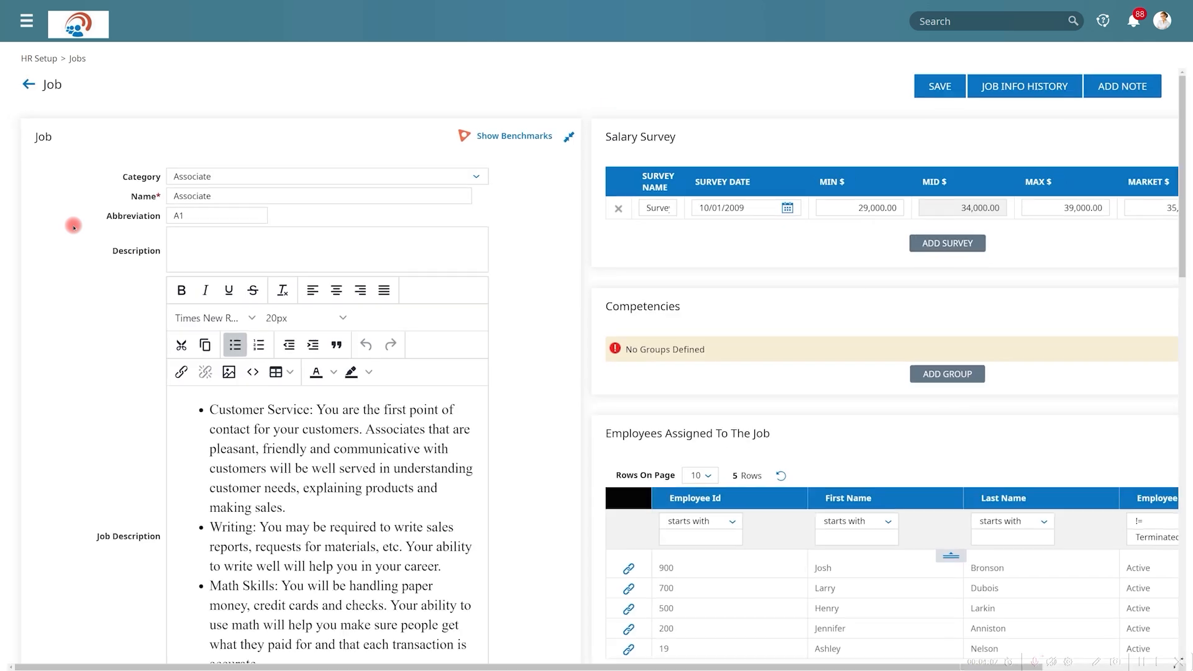
{"action": "left_click", "coordinate": [497, 139]}
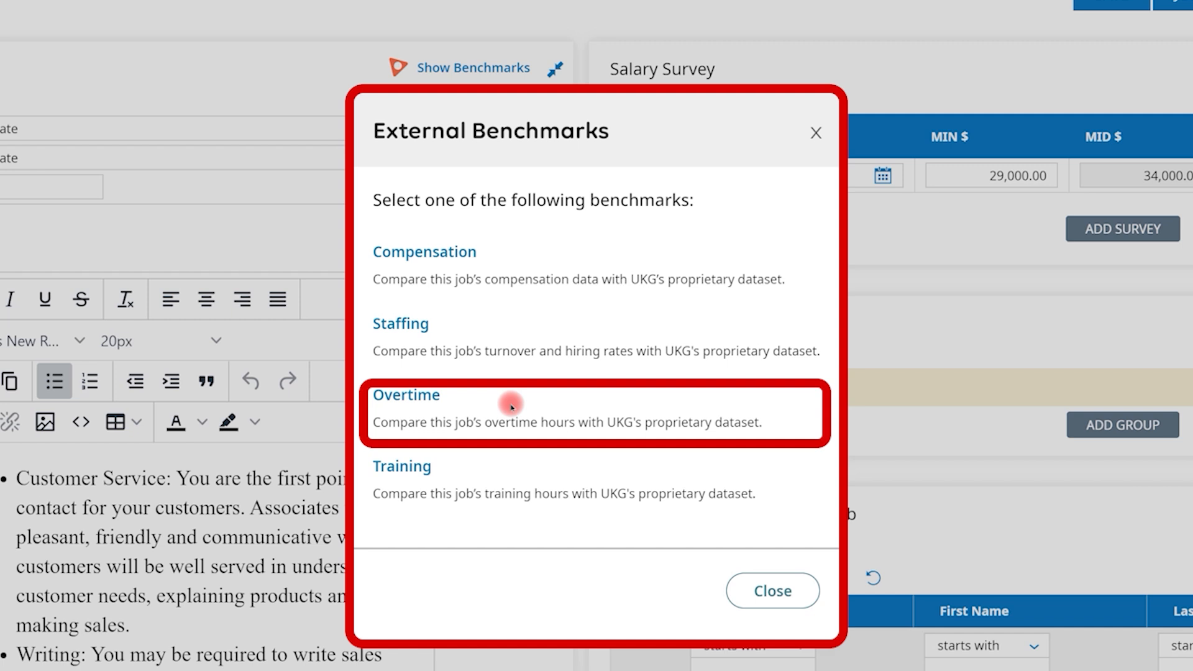
{"action": "left_click", "coordinate": [418, 328]}
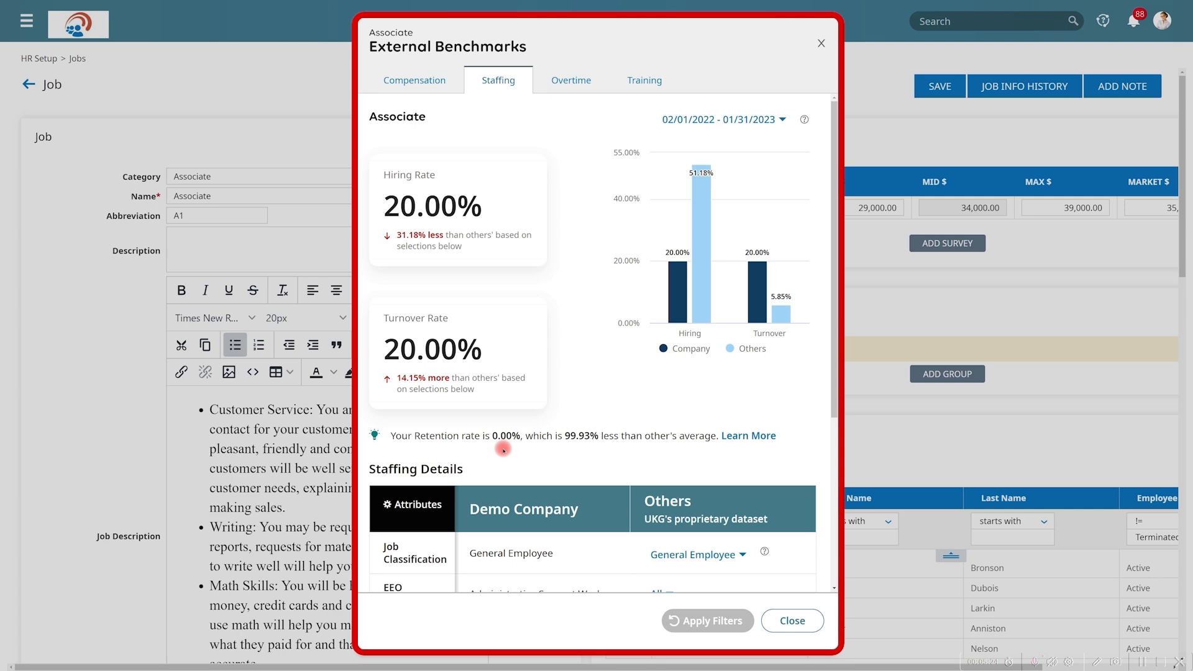
{"action": "left_click", "coordinate": [793, 621]}
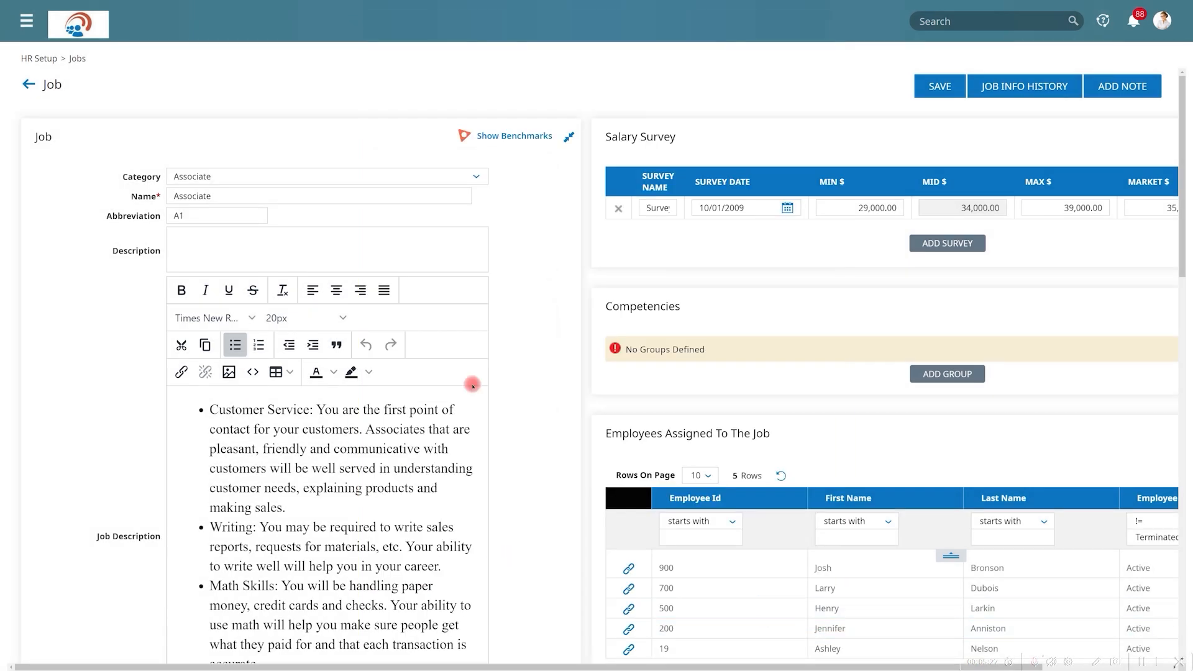
{"action": "left_click", "coordinate": [79, 30]}
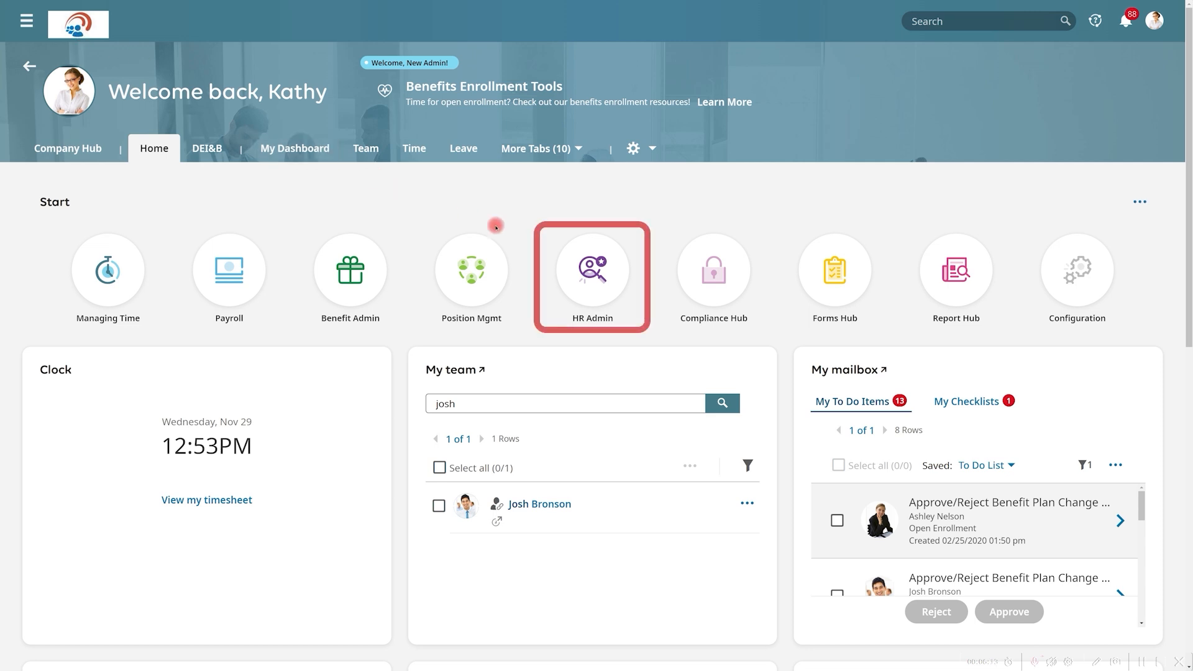
- Open the HR Admin Survey Answers report, view it as Survey Results Visual, and return to Home
{"action": "left_click", "coordinate": [576, 257]}
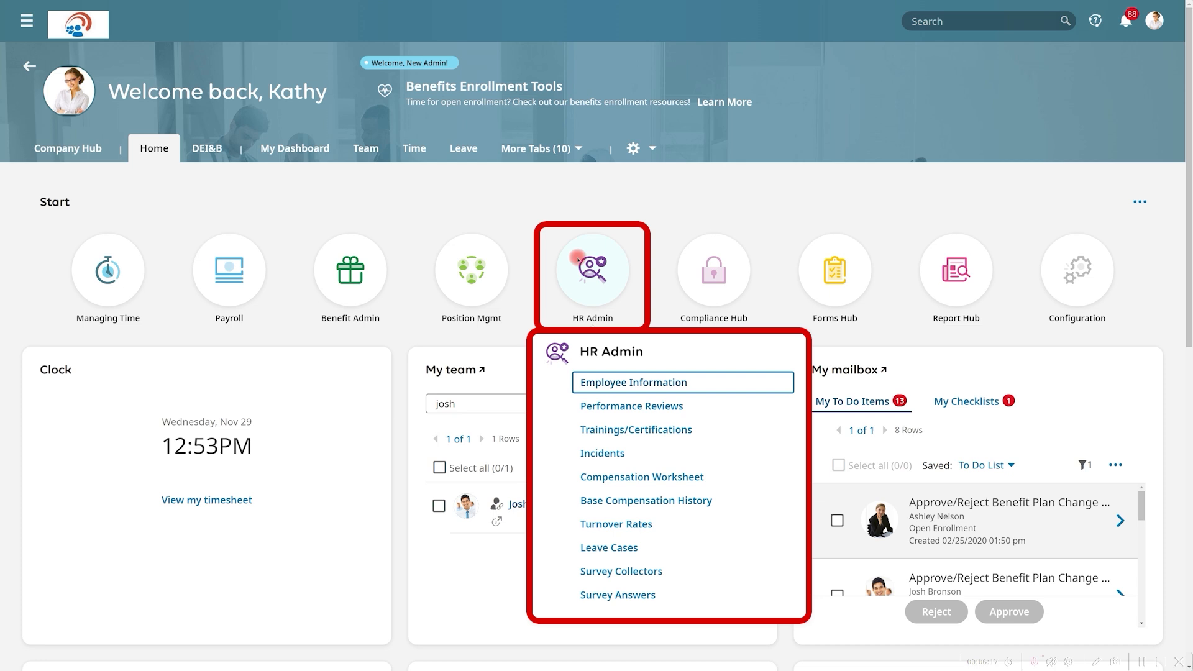
{"action": "left_click", "coordinate": [618, 595]}
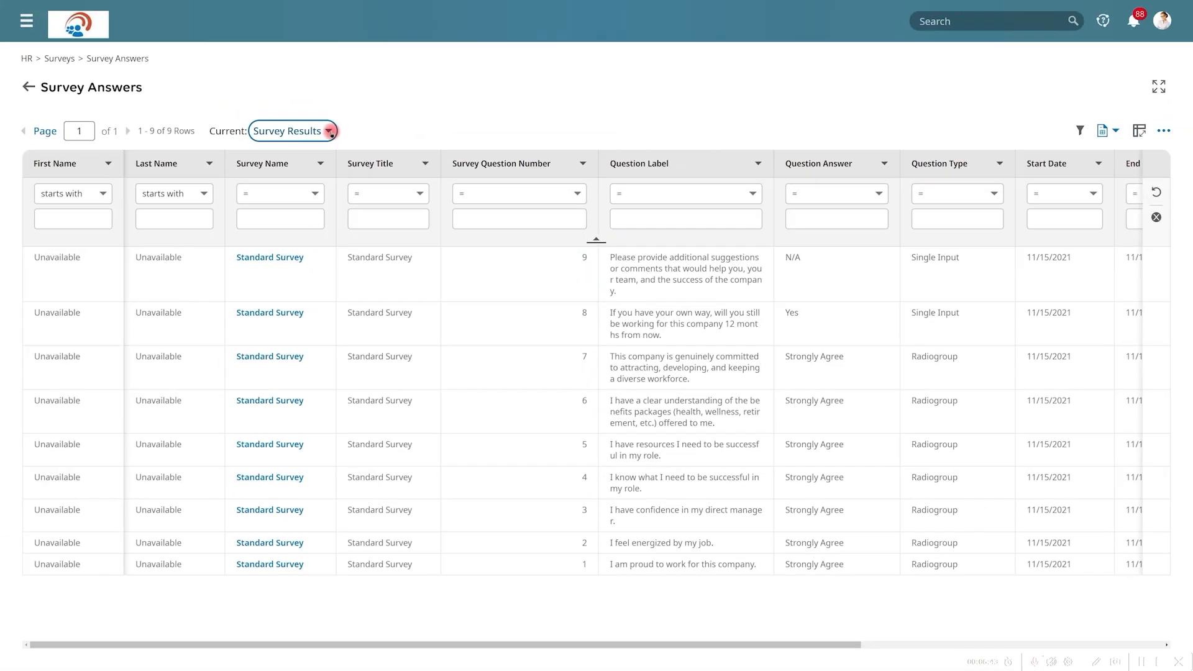
{"action": "left_click", "coordinate": [329, 131]}
{"action": "left_click", "coordinate": [334, 199]}
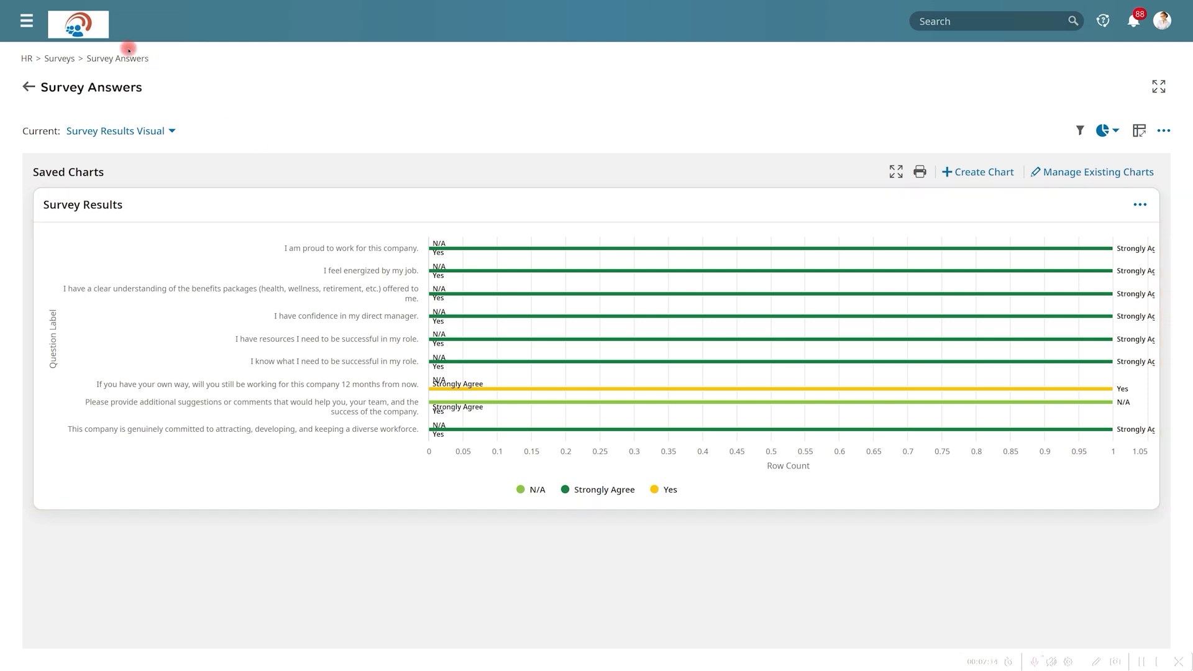
{"action": "left_click", "coordinate": [98, 29]}
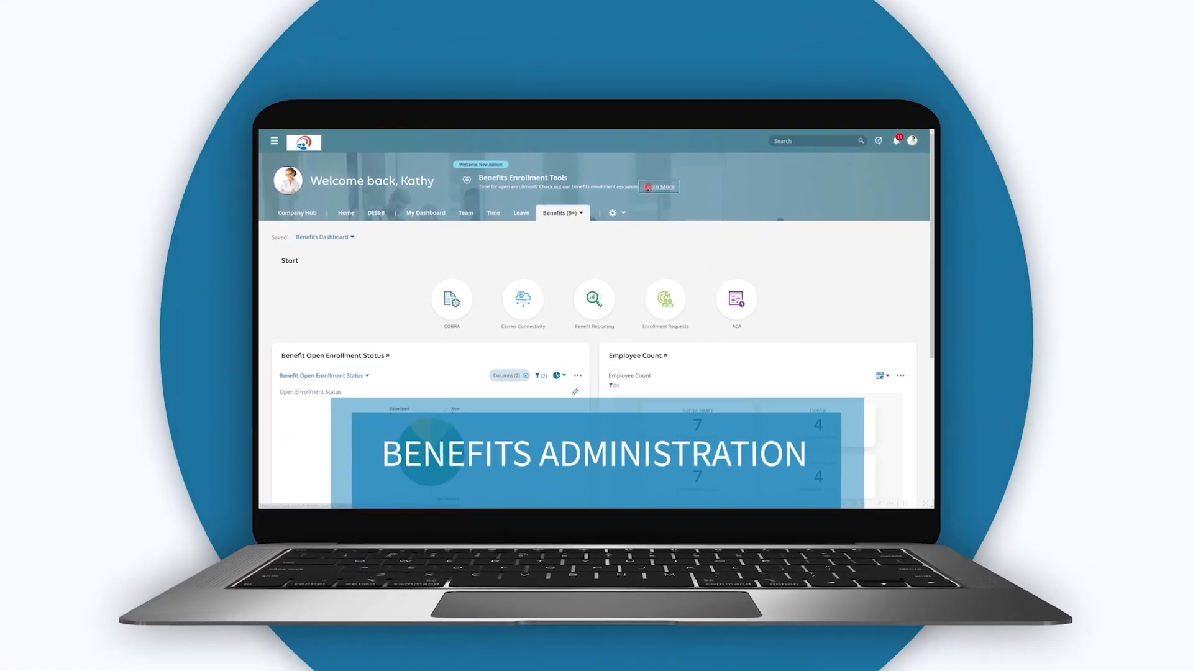
- Open the benefits enrollment resources and compare the Aetna HMO and Horizon BCBS medical plans
{"action": "left_click", "coordinate": [647, 192]}
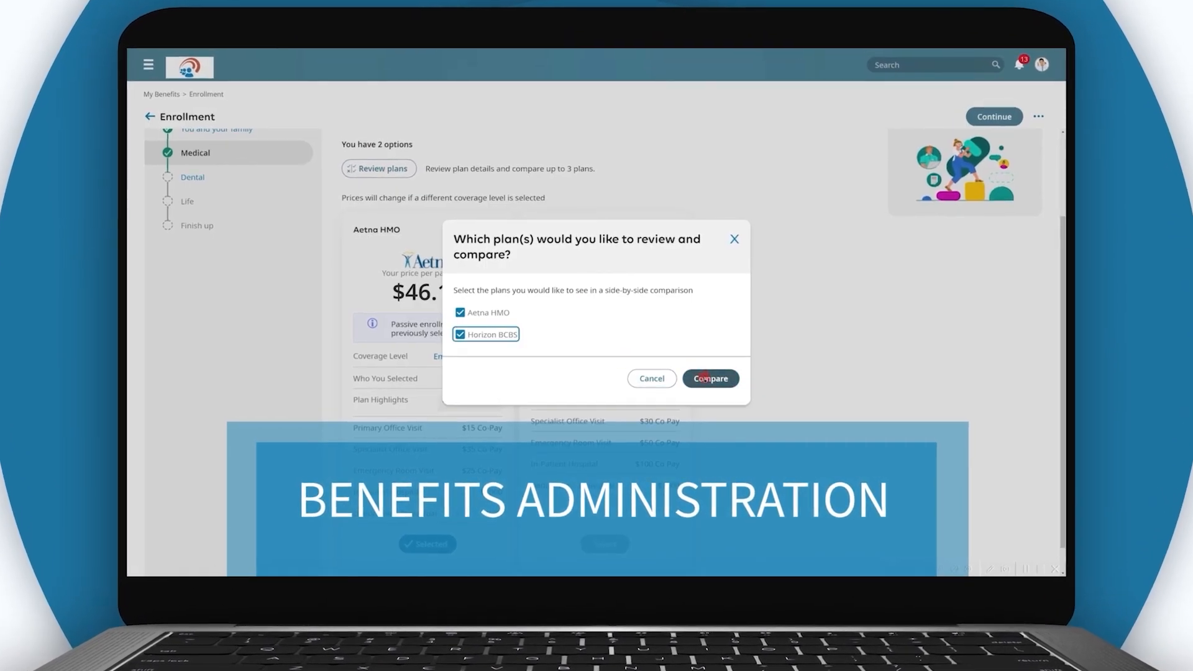
{"action": "left_click", "coordinate": [711, 378]}
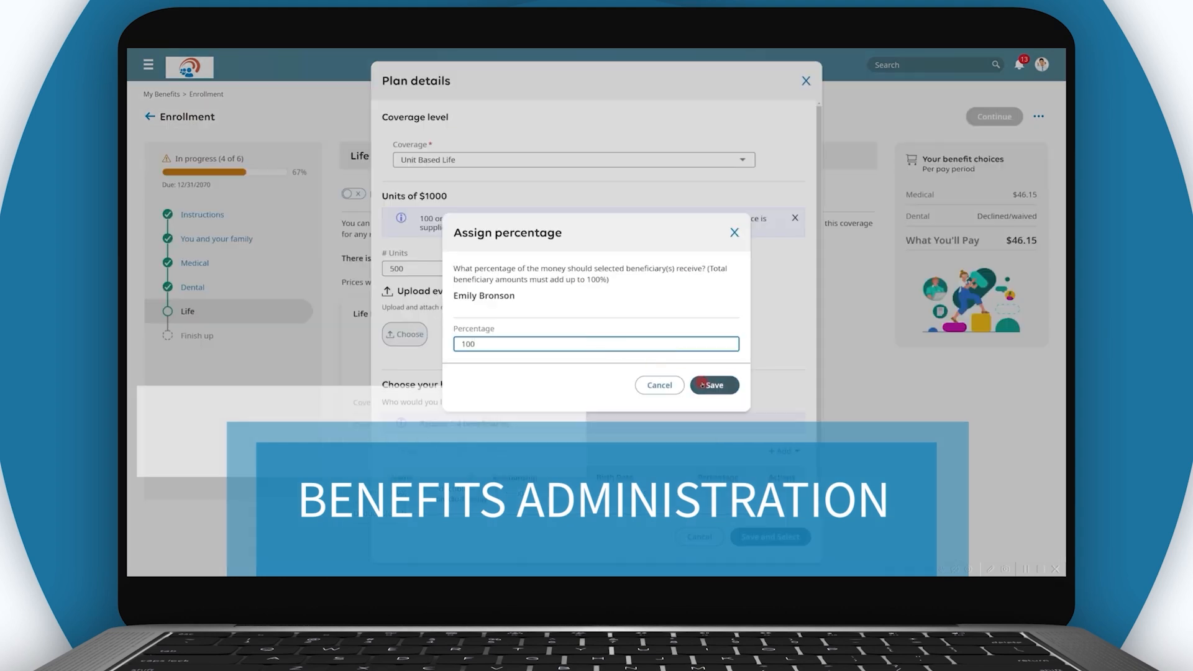
- Assign 100 percent to the life insurance beneficiary, and save and select the plan with 500 units
{"action": "left_click", "coordinate": [714, 383]}
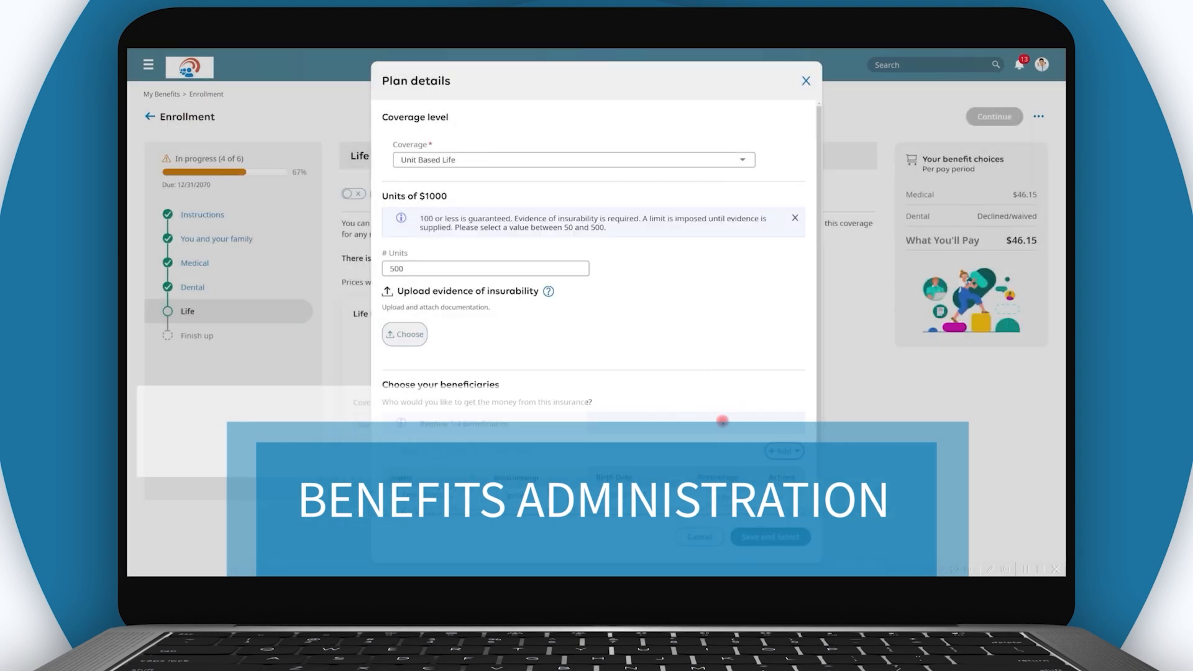
{"action": "left_click", "coordinate": [765, 538]}
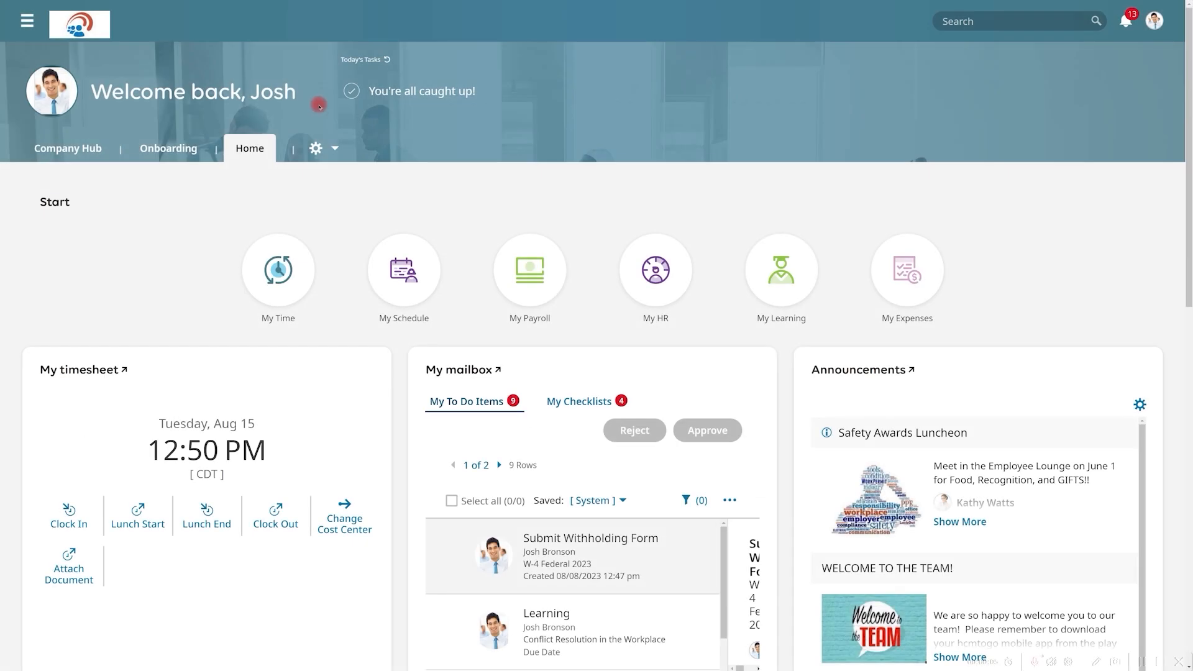
- Continue open enrollment from My benefits and view the options for adding people under You and your family
{"action": "scroll", "coordinate": [315, 101], "scroll_direction": "down", "scroll_amount": 7}
{"action": "scroll", "coordinate": [319, 105], "scroll_direction": "down", "scroll_amount": 3}
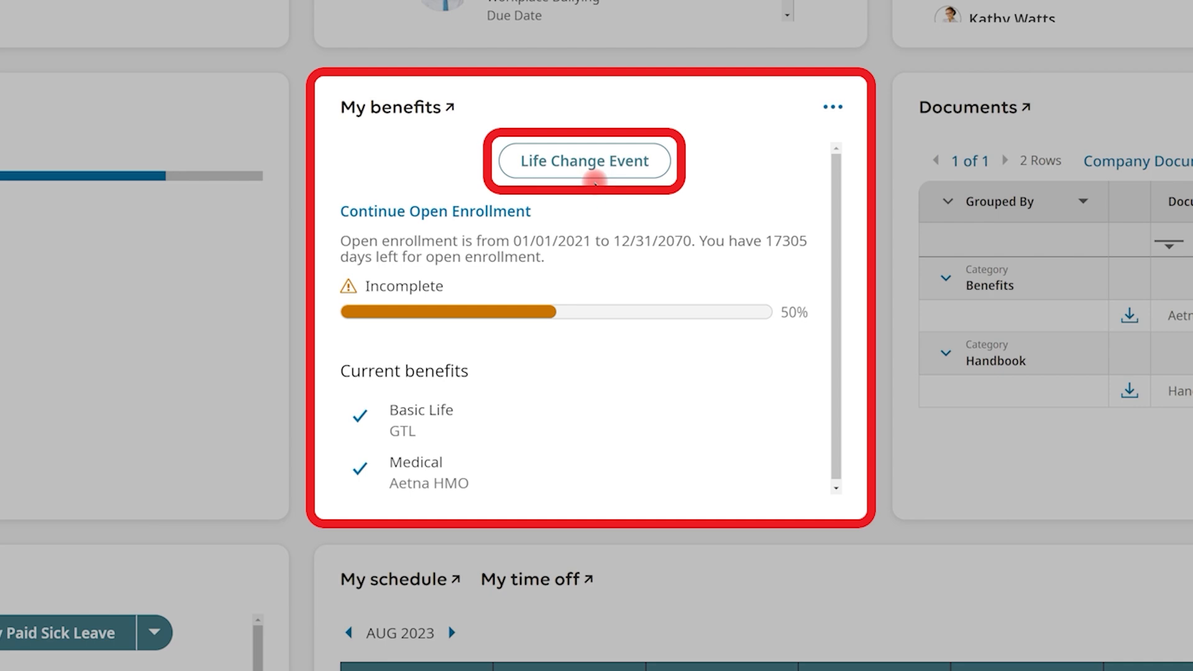
{"action": "left_click", "coordinate": [492, 208]}
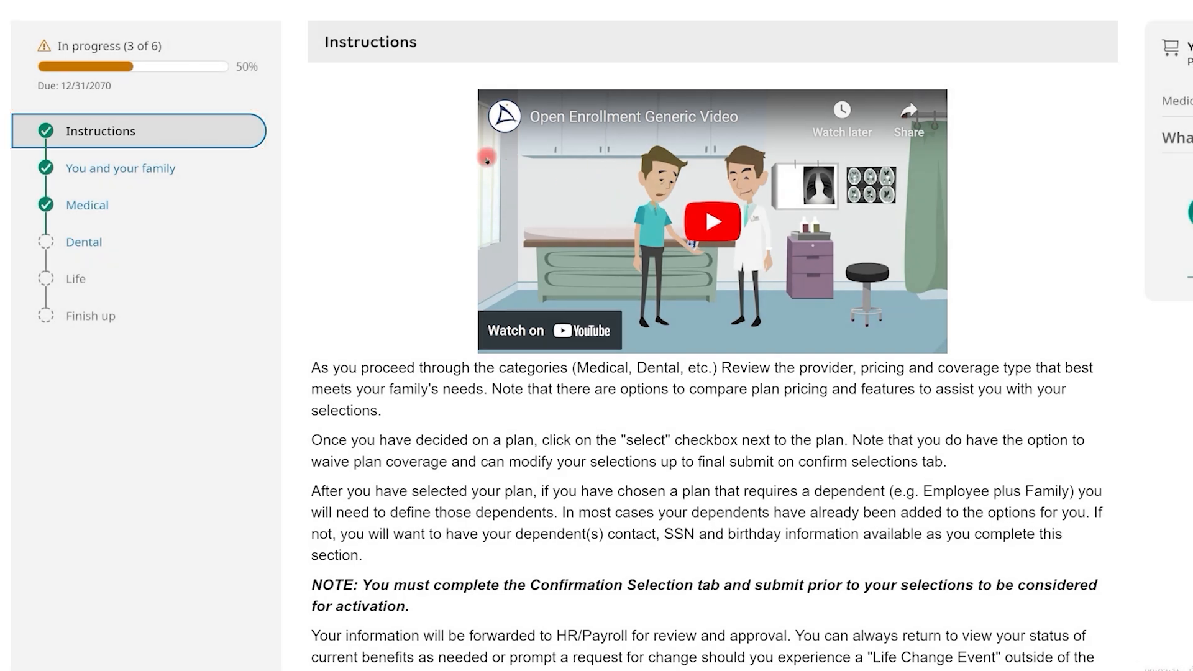
{"action": "left_click", "coordinate": [181, 166]}
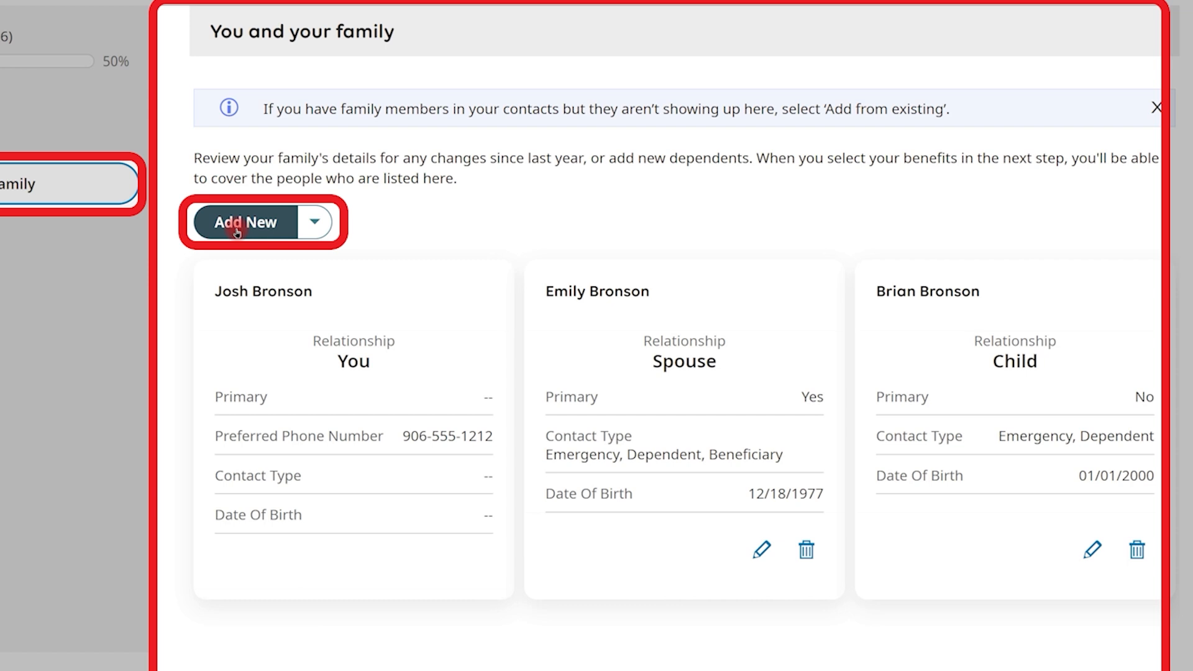
{"action": "left_click", "coordinate": [313, 227]}
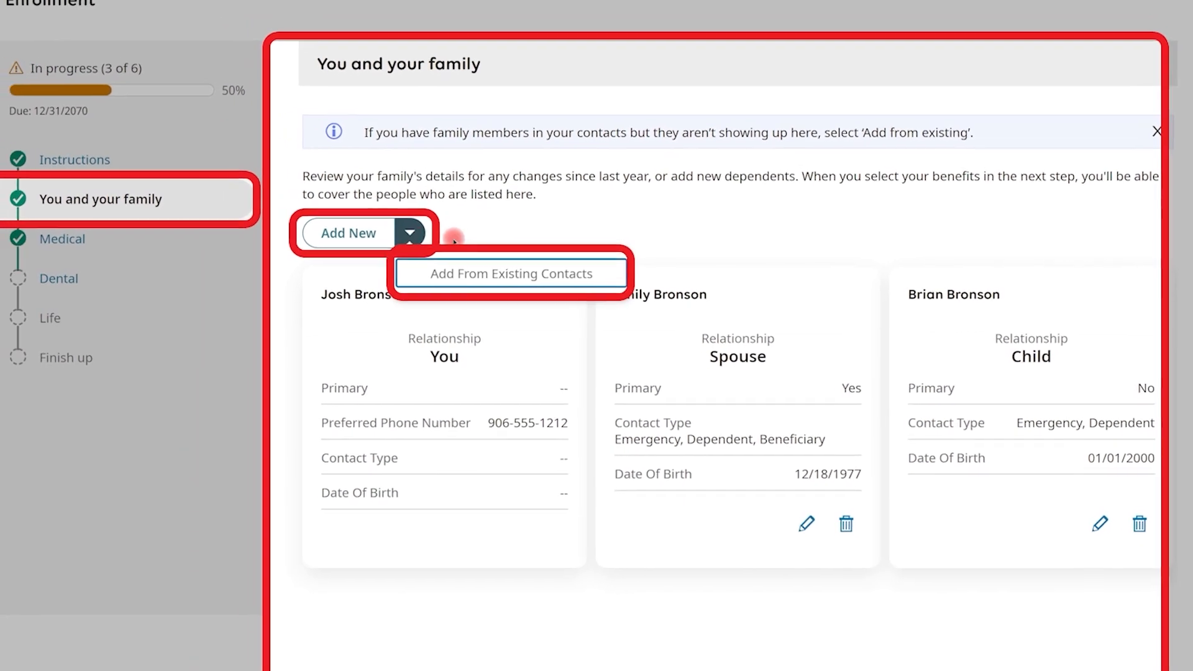
- Go to the Medical enrollment section and compare the Aetna HMO and Horizon BCBS plans side by side
{"action": "left_click", "coordinate": [117, 245]}
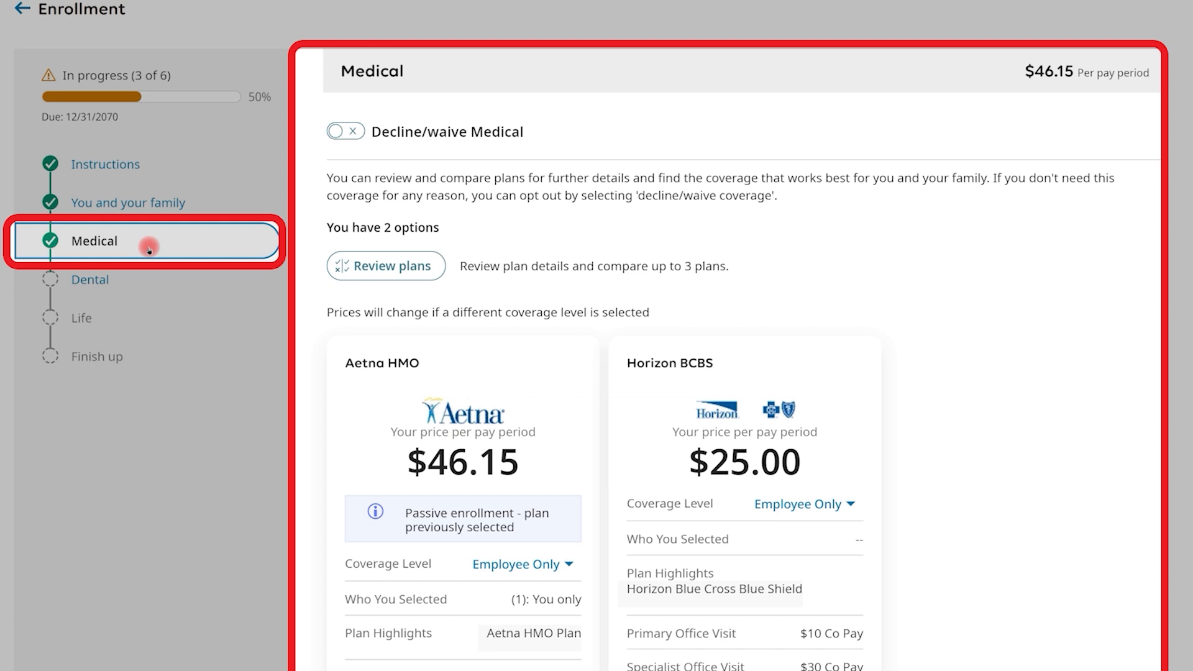
{"action": "scroll", "coordinate": [149, 249], "scroll_direction": "down", "scroll_amount": 3}
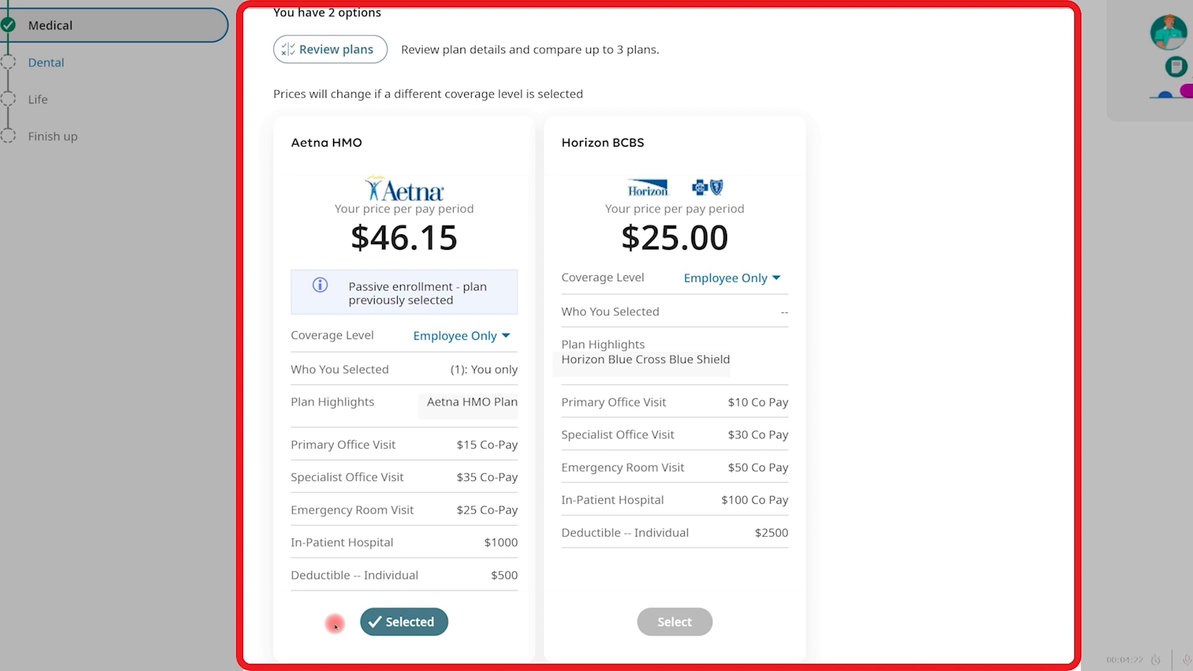
{"action": "left_click", "coordinate": [342, 57]}
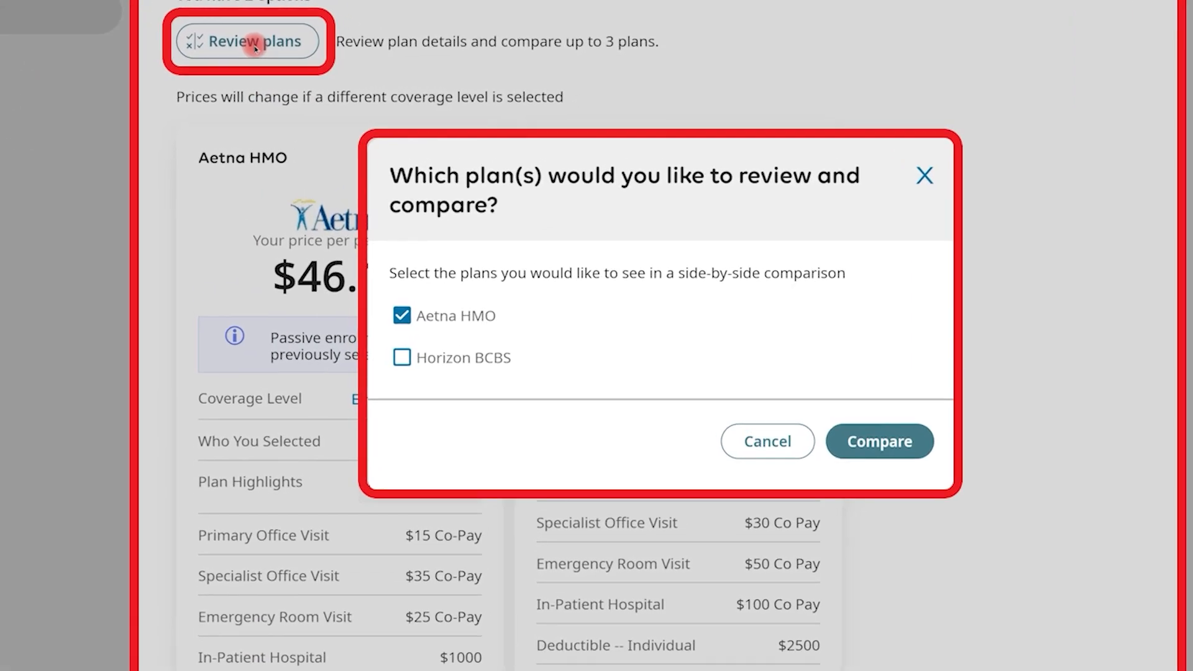
{"action": "left_click", "coordinate": [402, 358]}
{"action": "left_click", "coordinate": [867, 442]}
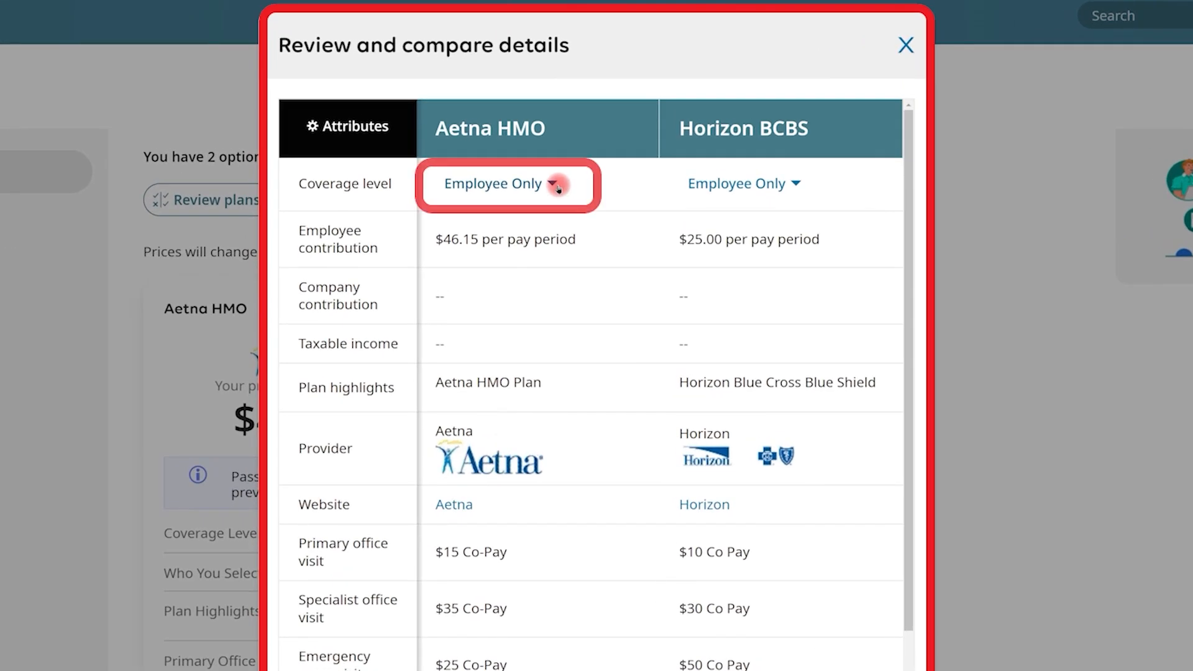
- Set both compared plans to Family coverage, review their contributions and out-of-pocket limits, and close the comparison
{"action": "left_click", "coordinate": [552, 184]}
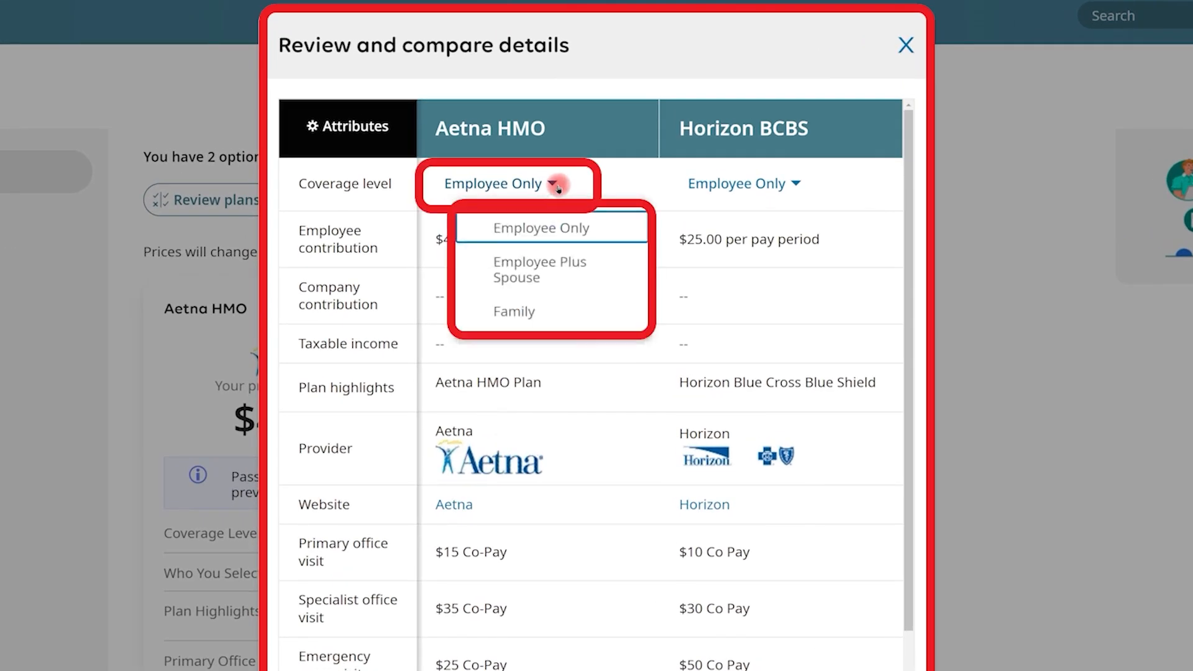
{"action": "left_click", "coordinate": [556, 311]}
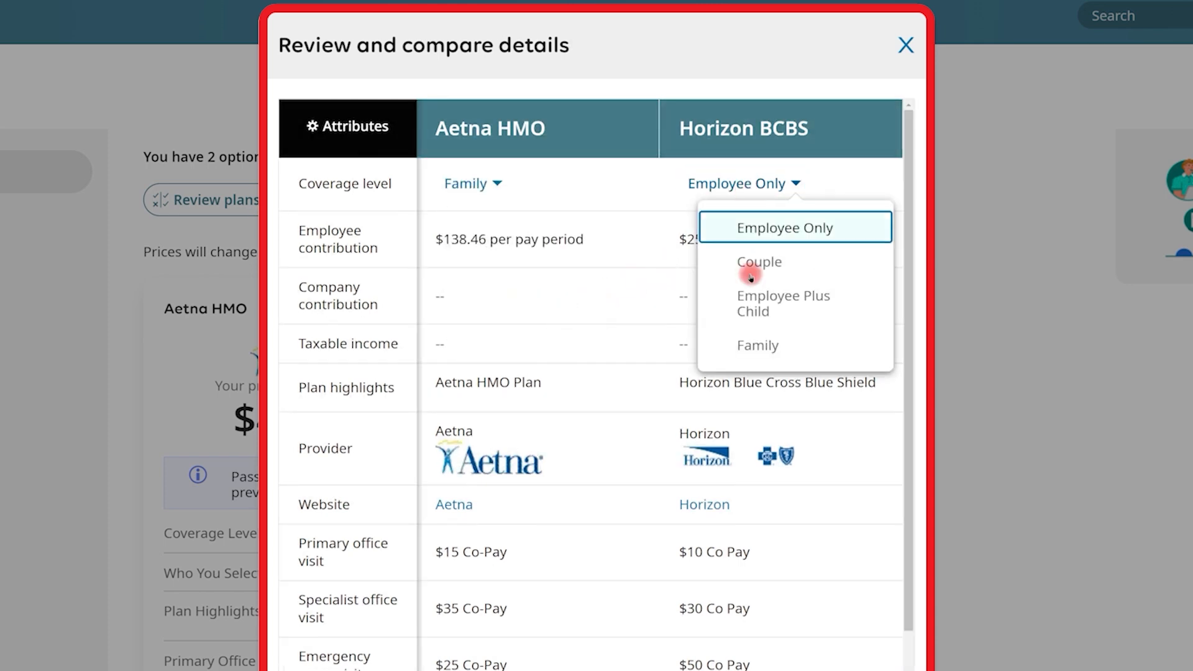
{"action": "left_click", "coordinate": [755, 344]}
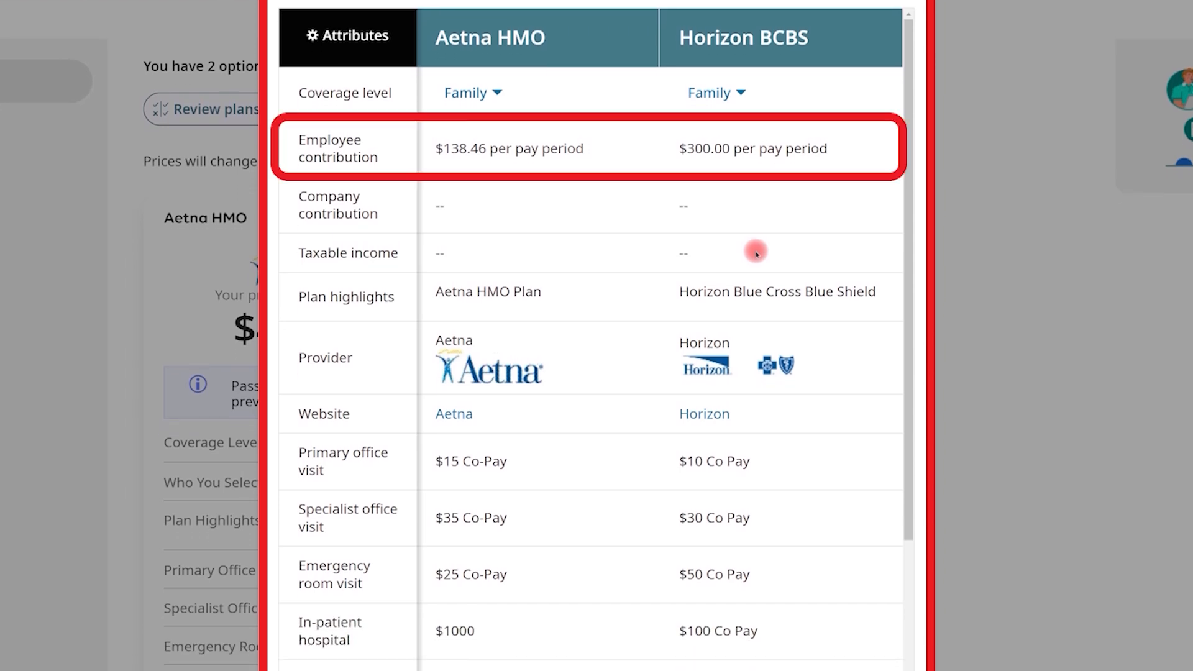
{"action": "scroll", "coordinate": [756, 253], "scroll_direction": "down", "scroll_amount": 3}
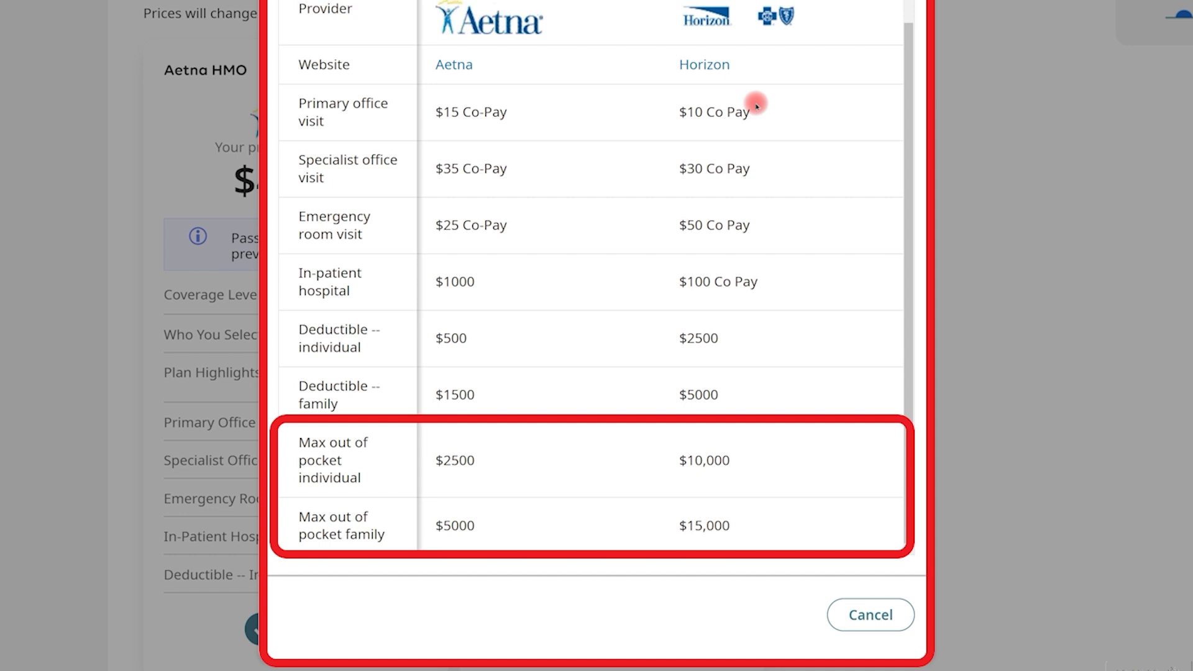
{"action": "left_click", "coordinate": [879, 629]}
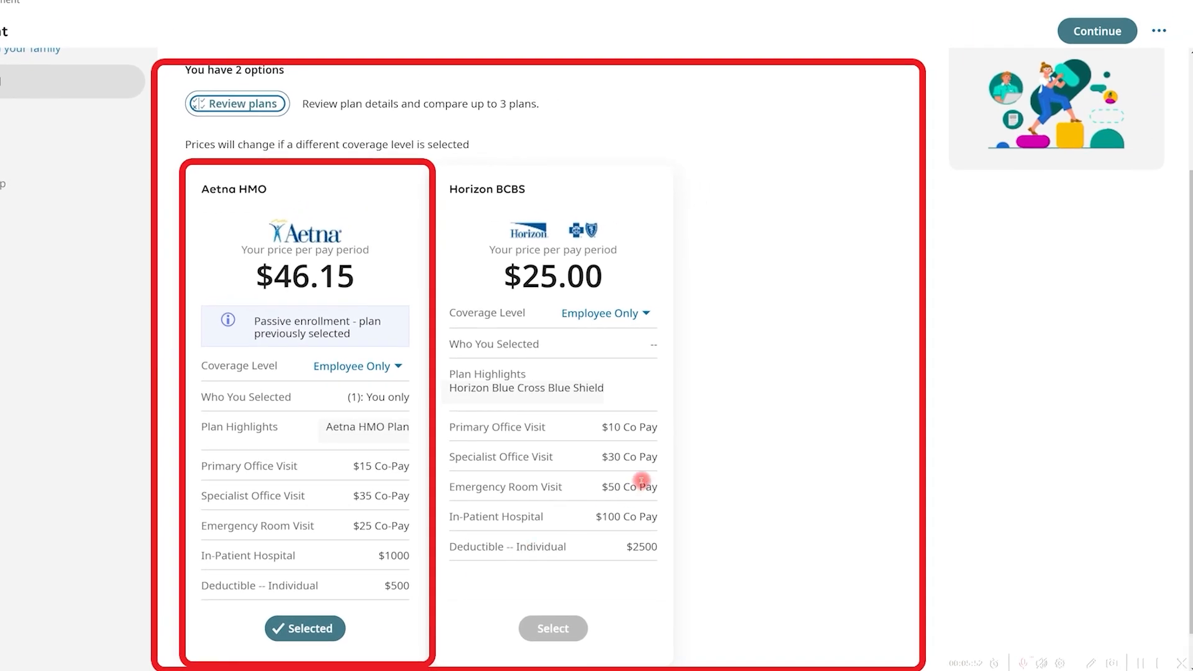
- Decline/waive Dental coverage in the enrollment, giving Other Coverage as the reason
{"action": "scroll", "coordinate": [643, 478], "scroll_direction": "up", "scroll_amount": 3}
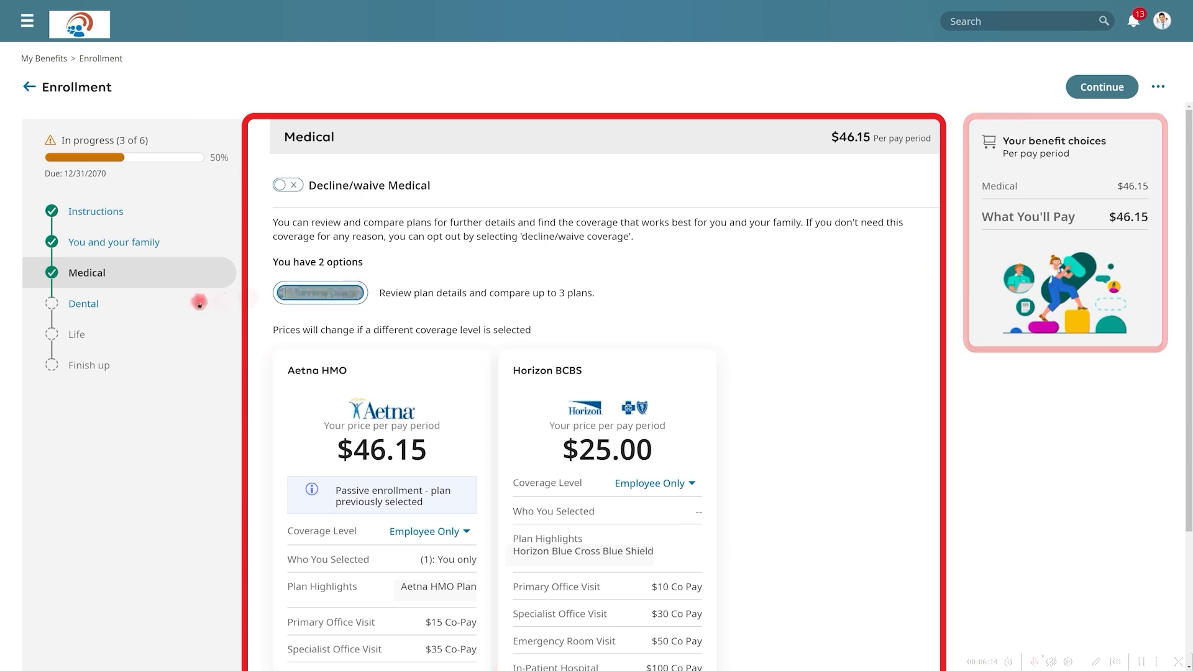
{"action": "left_click", "coordinate": [122, 303]}
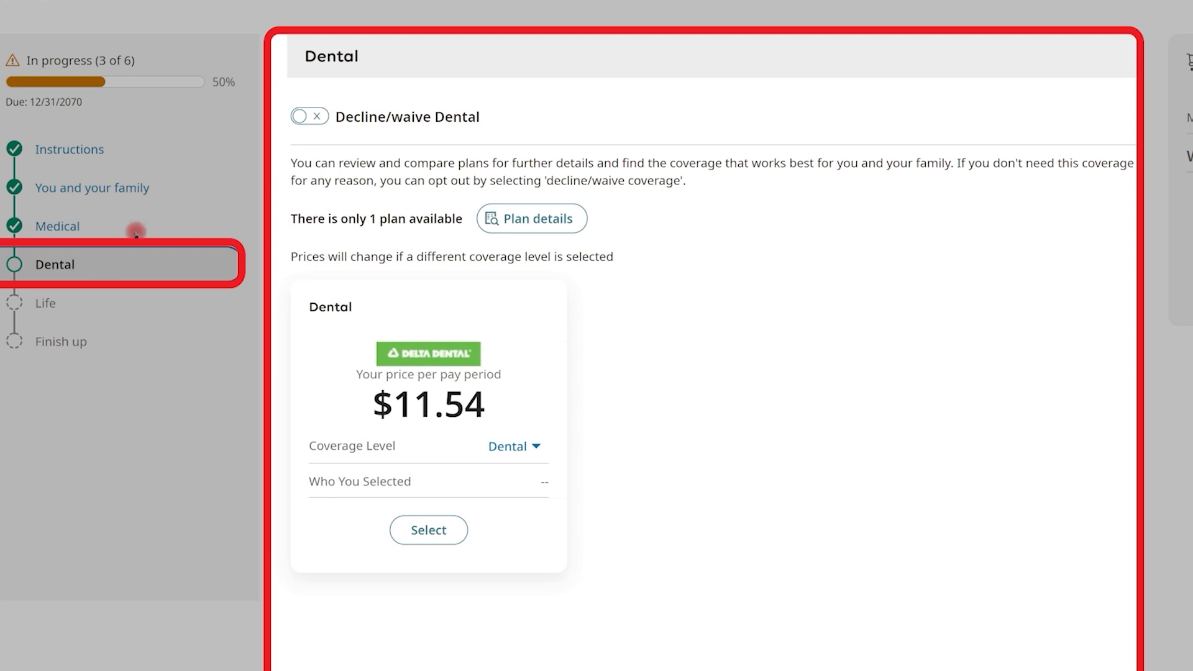
{"action": "left_click", "coordinate": [305, 118]}
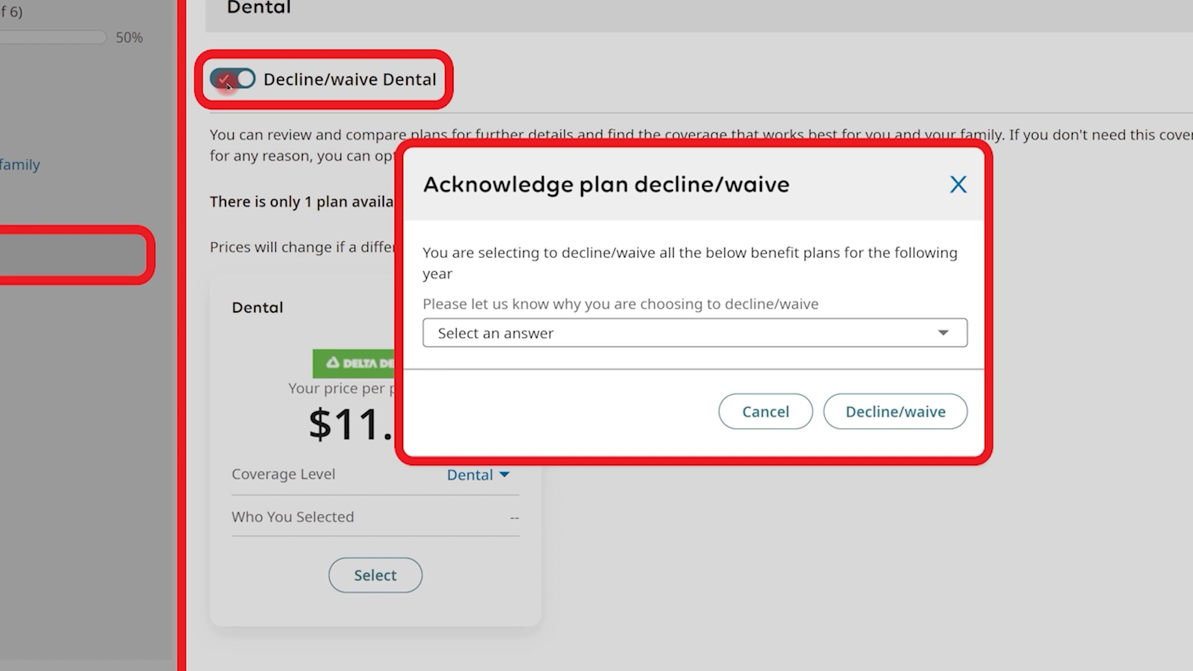
{"action": "left_click", "coordinate": [560, 340]}
{"action": "left_click", "coordinate": [560, 340]}
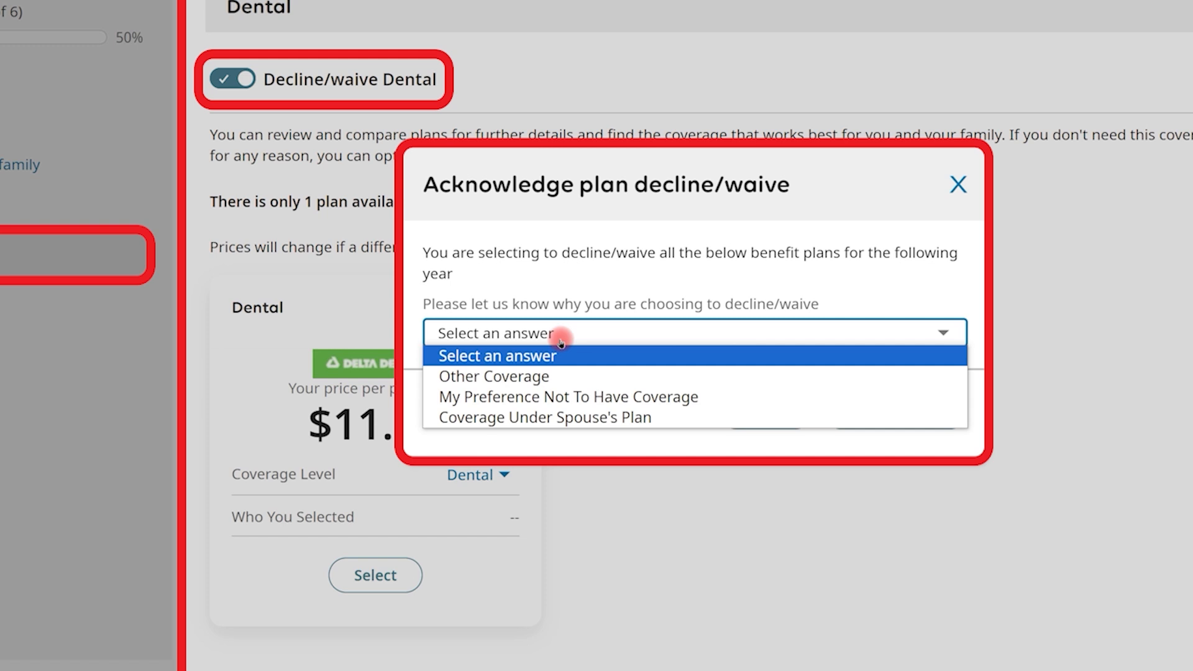
{"action": "left_click", "coordinate": [558, 377]}
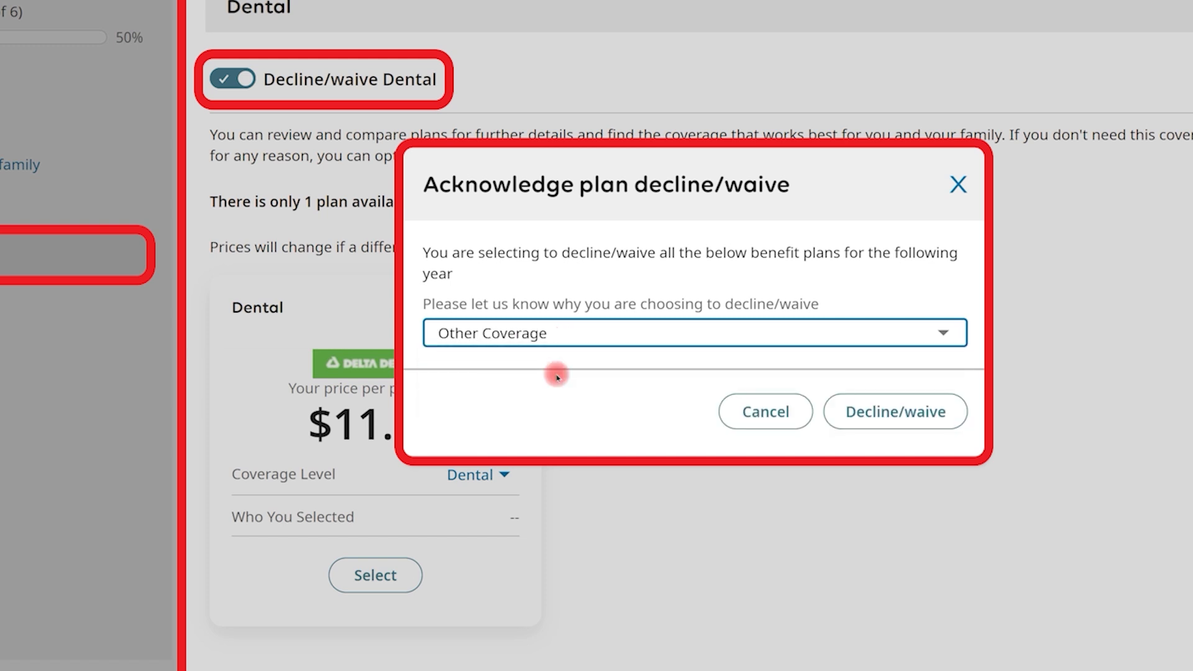
{"action": "left_click", "coordinate": [861, 412]}
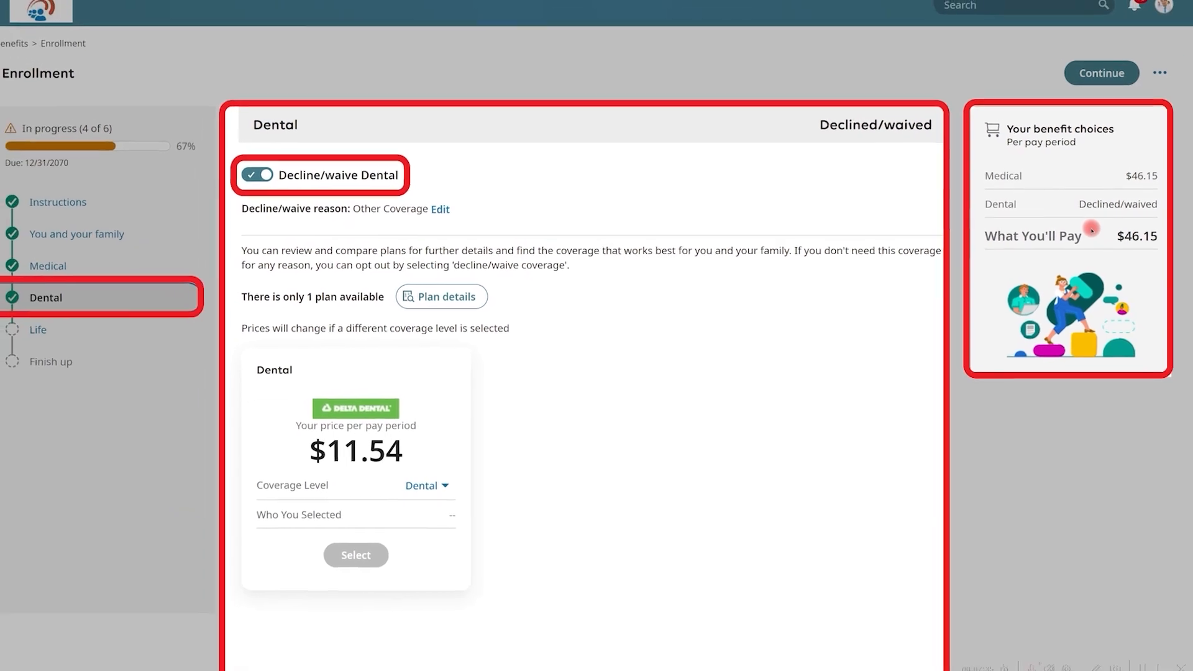
- Select the MetLife Life Insurance plan in the Life section and enter 501 units of Unit Based Life coverage
{"action": "left_click", "coordinate": [29, 332]}
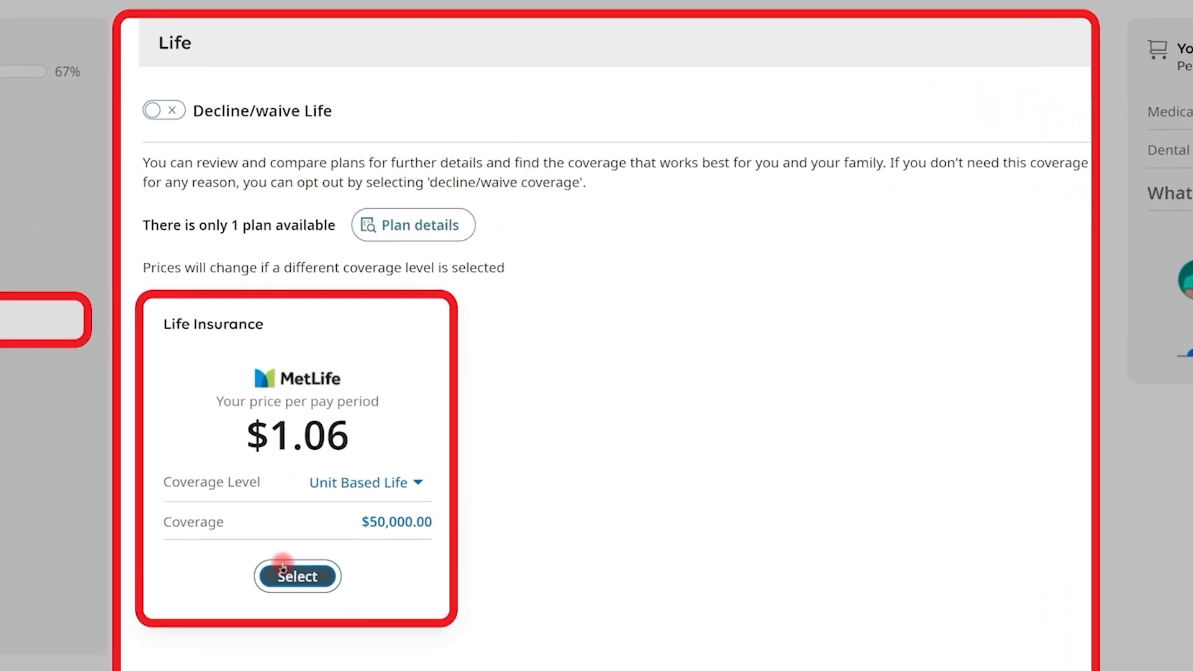
{"action": "left_click", "coordinate": [283, 568]}
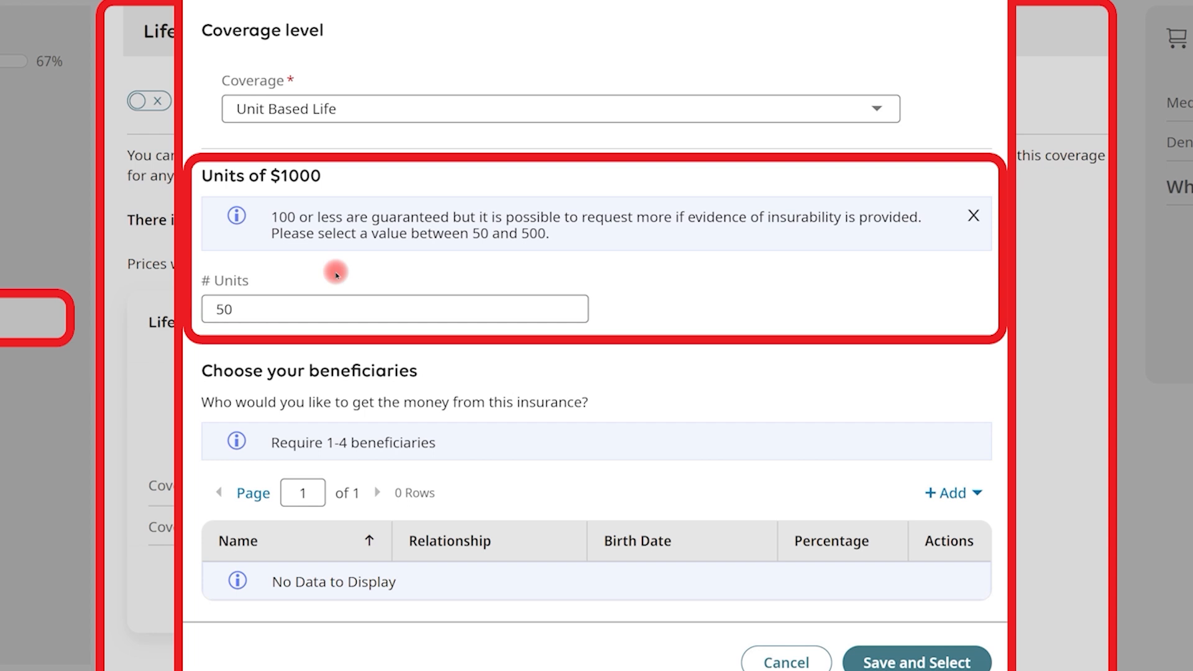
{"action": "left_click", "coordinate": [216, 314]}
{"action": "type", "text": "1"}
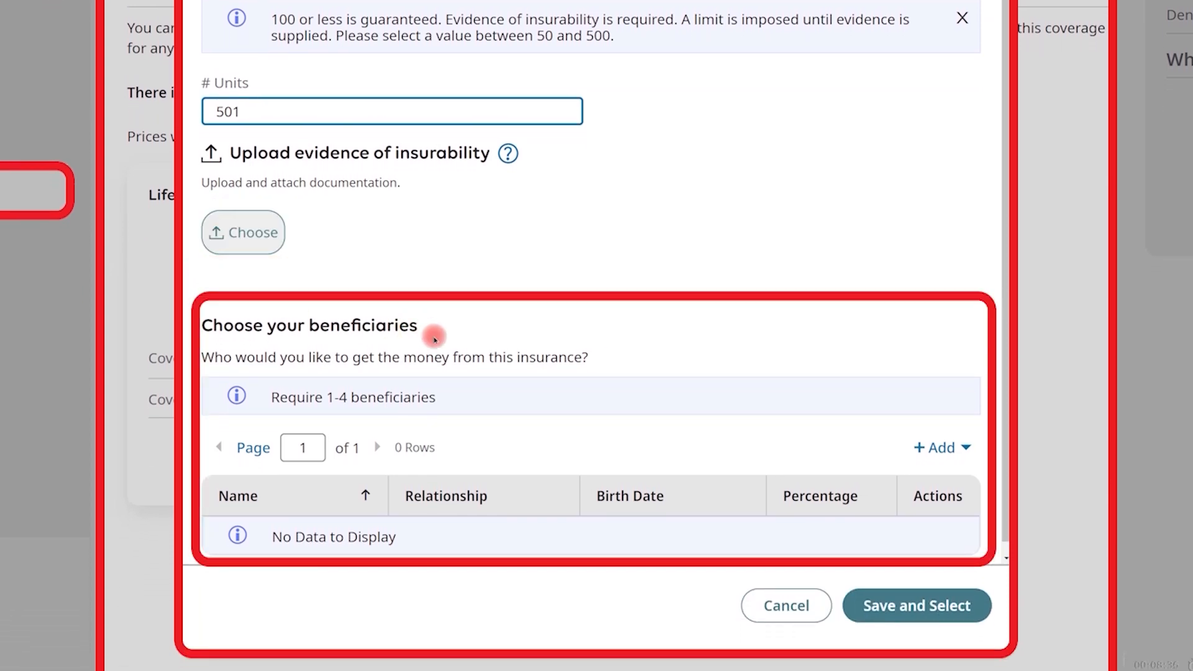
- Add the spouse from the existing contacts as the beneficiary of the life insurance plan
{"action": "left_click", "coordinate": [962, 453]}
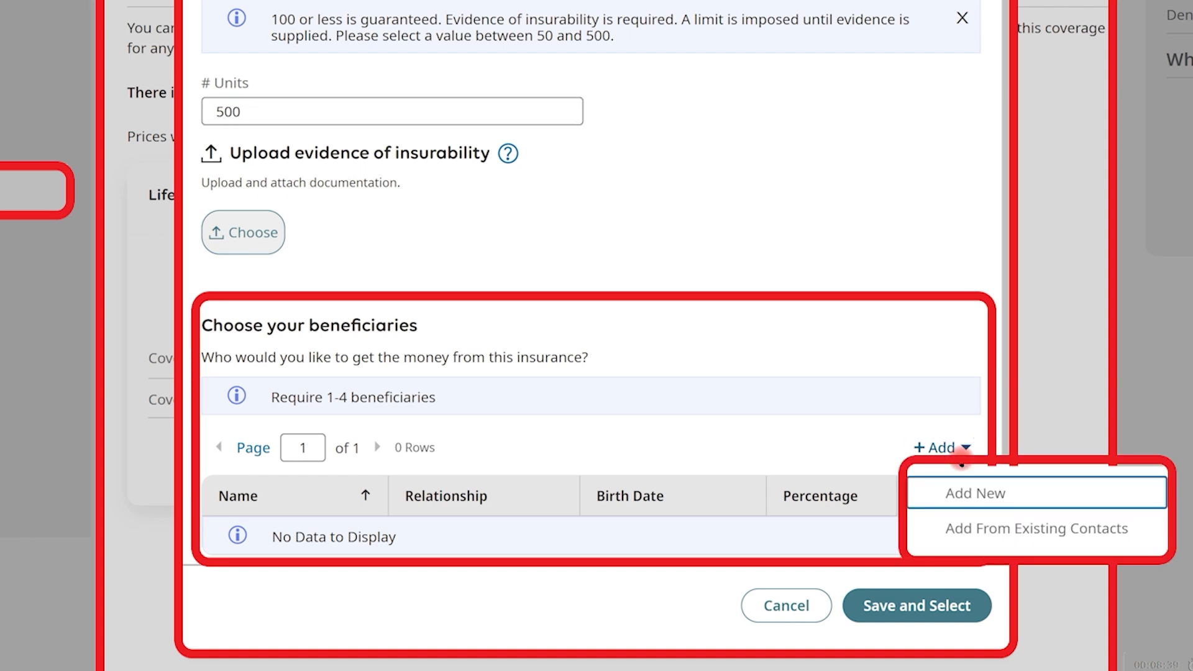
{"action": "left_click", "coordinate": [969, 530]}
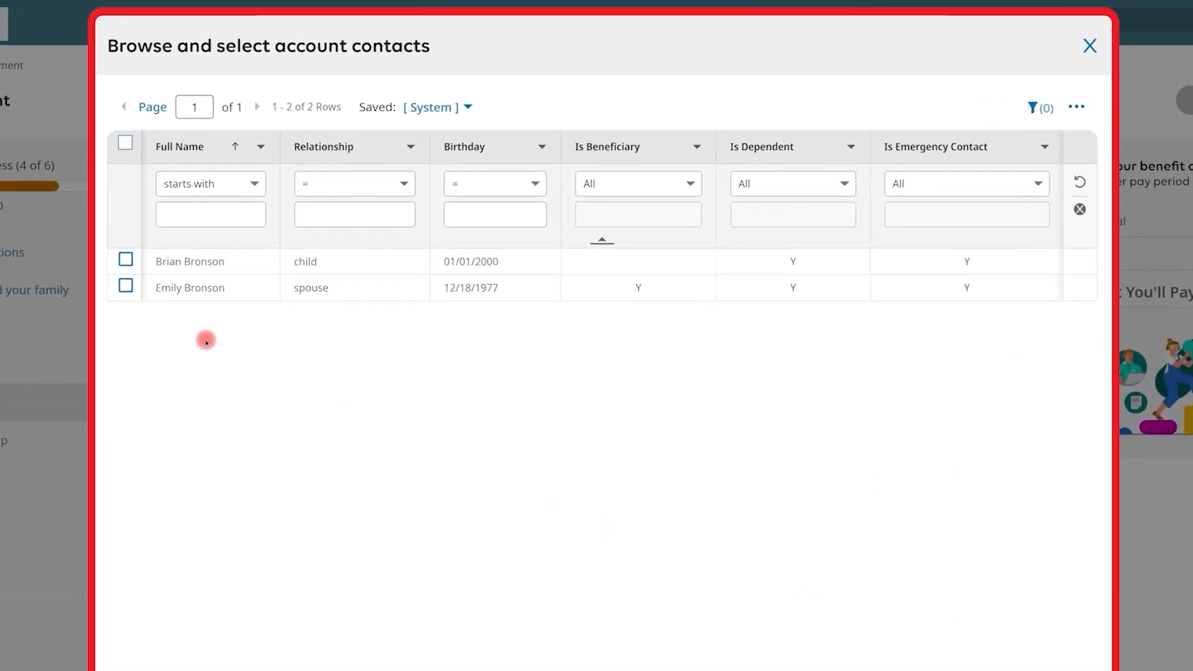
{"action": "left_click", "coordinate": [94, 305]}
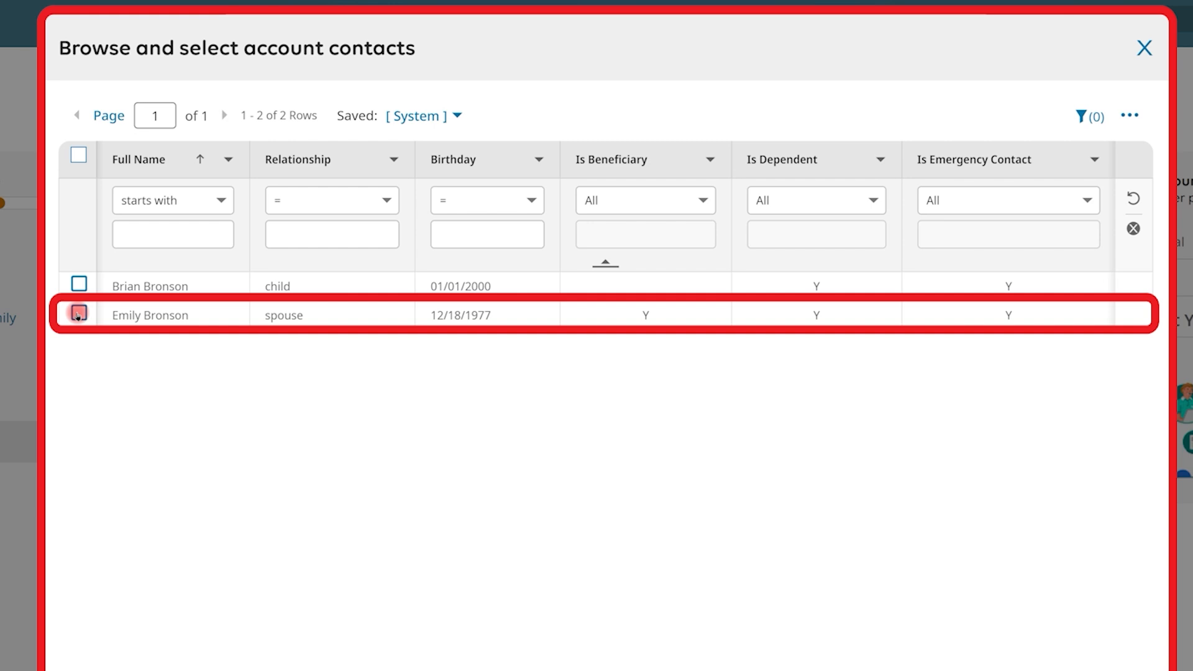
{"action": "left_click", "coordinate": [79, 314]}
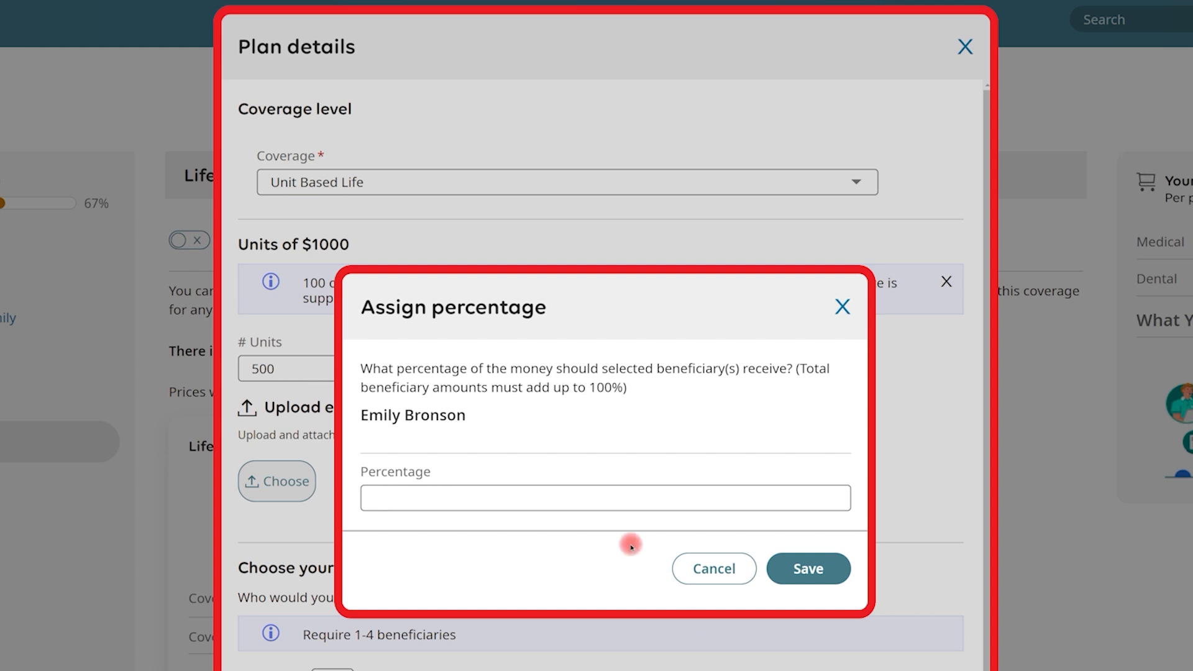
- Assign 100 percent of the life insurance money to the spouse, then save and select the plan
{"action": "left_click", "coordinate": [607, 497]}
{"action": "type", "text": "100"}
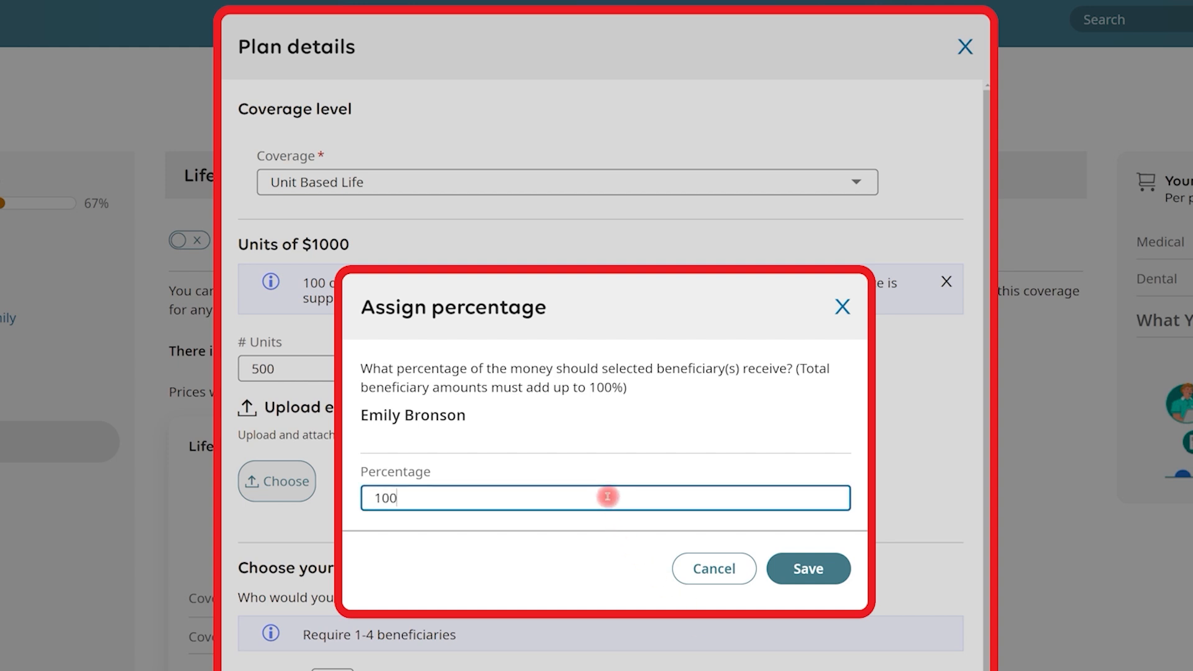
{"action": "left_click", "coordinate": [784, 567]}
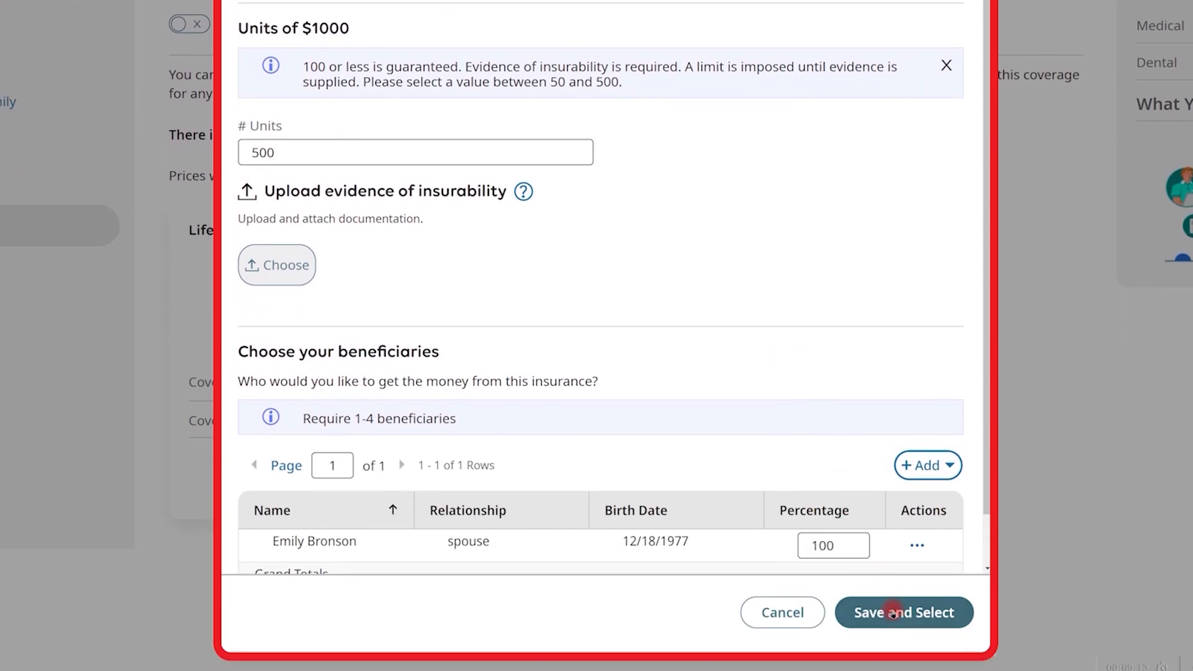
{"action": "left_click", "coordinate": [863, 612]}
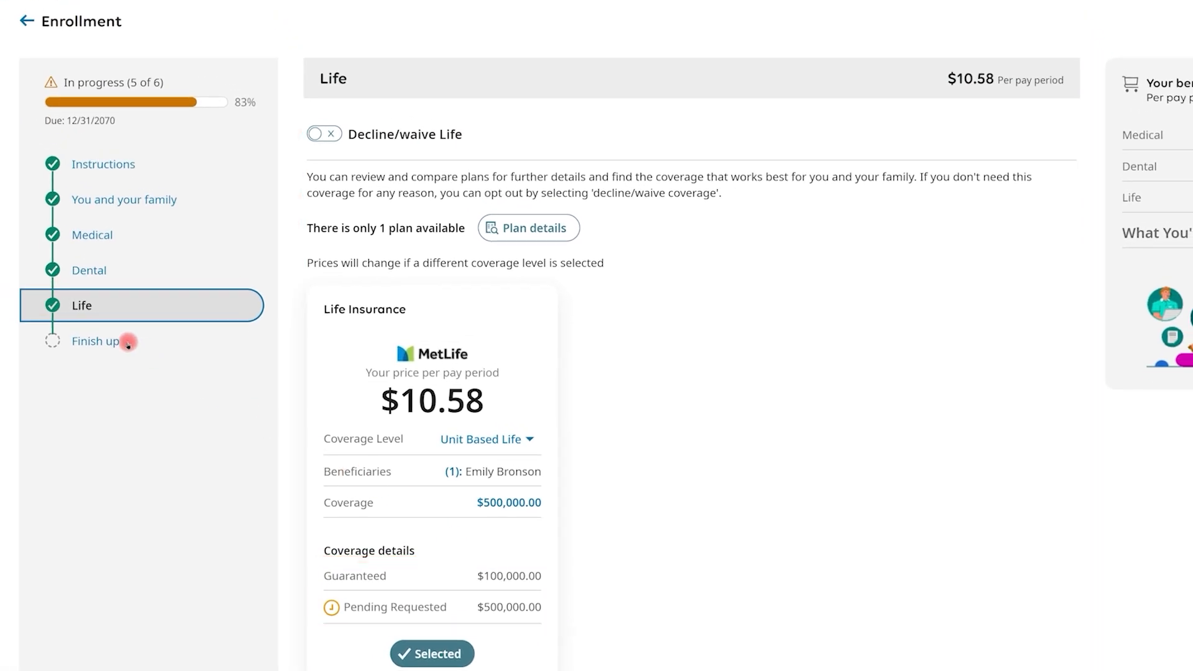
- Go to the Finish up section of the enrollment and review the declined and selected benefits
{"action": "left_click", "coordinate": [128, 344]}
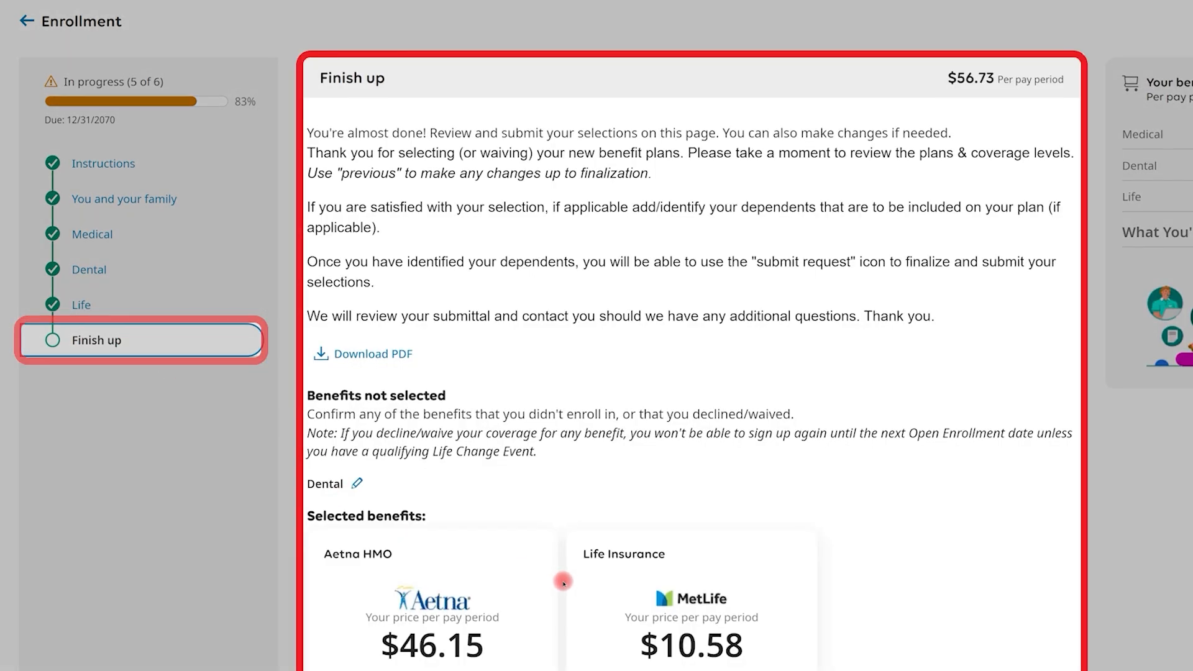
{"action": "scroll", "coordinate": [562, 582], "scroll_direction": "down", "scroll_amount": 2}
{"action": "scroll", "coordinate": [563, 582], "scroll_direction": "down", "scroll_amount": 5}
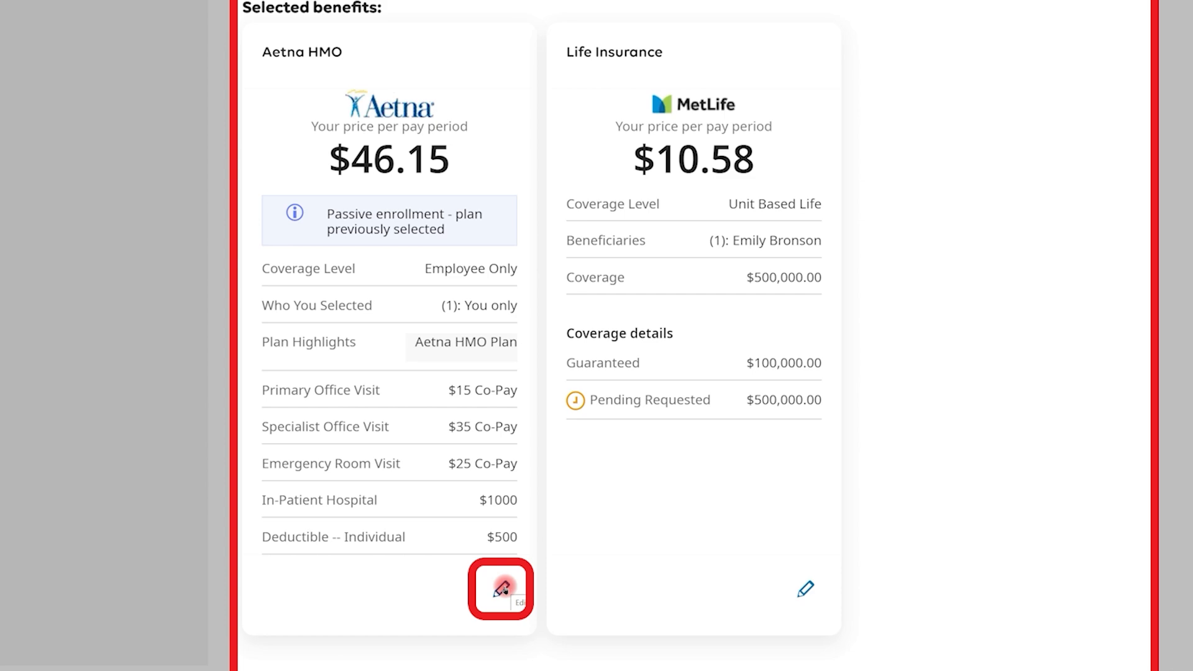
{"action": "scroll", "coordinate": [500, 587], "scroll_direction": "up", "scroll_amount": 5}
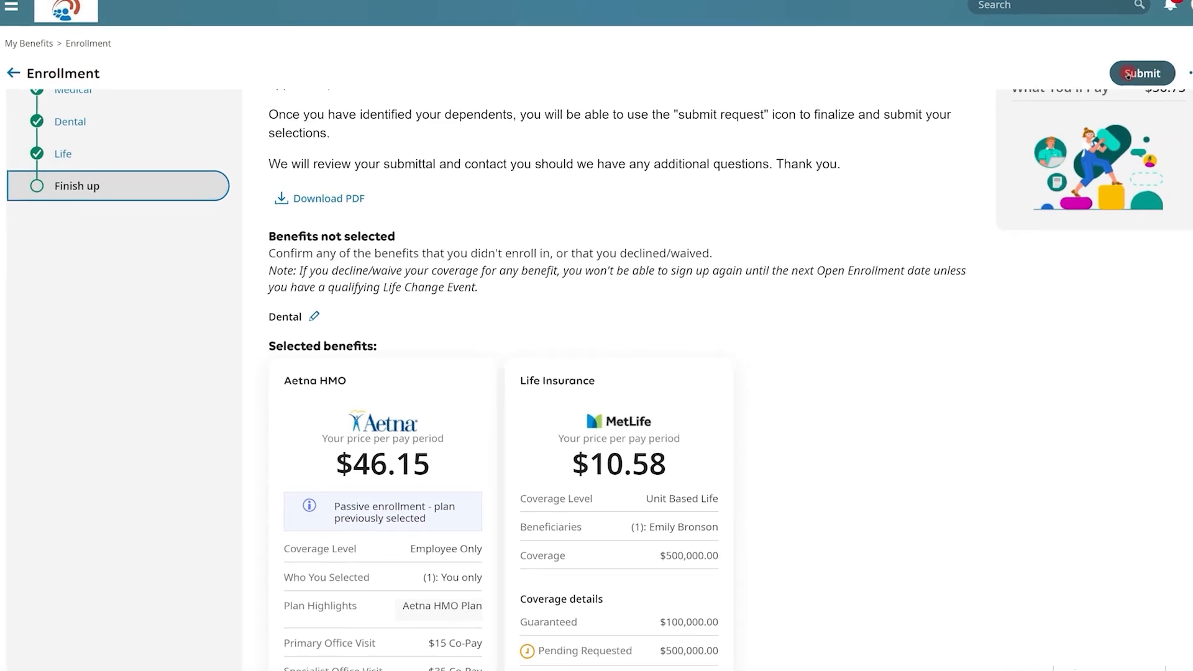
- Submit the enrollment, draw an X as the signature in the acknowledgement, and accept it
{"action": "left_click", "coordinate": [1093, 89]}
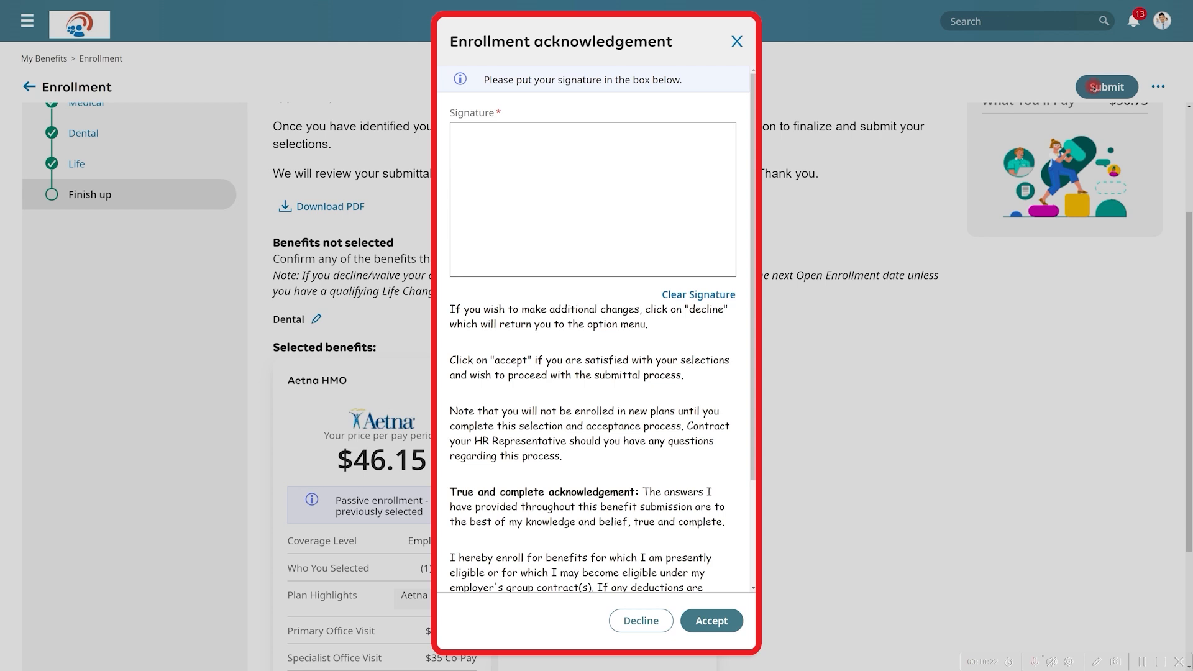
{"action": "left_click_drag", "start_coordinate": [637, 172], "coordinate": [551, 226]}
{"action": "left_click_drag", "start_coordinate": [543, 181], "coordinate": [624, 225]}
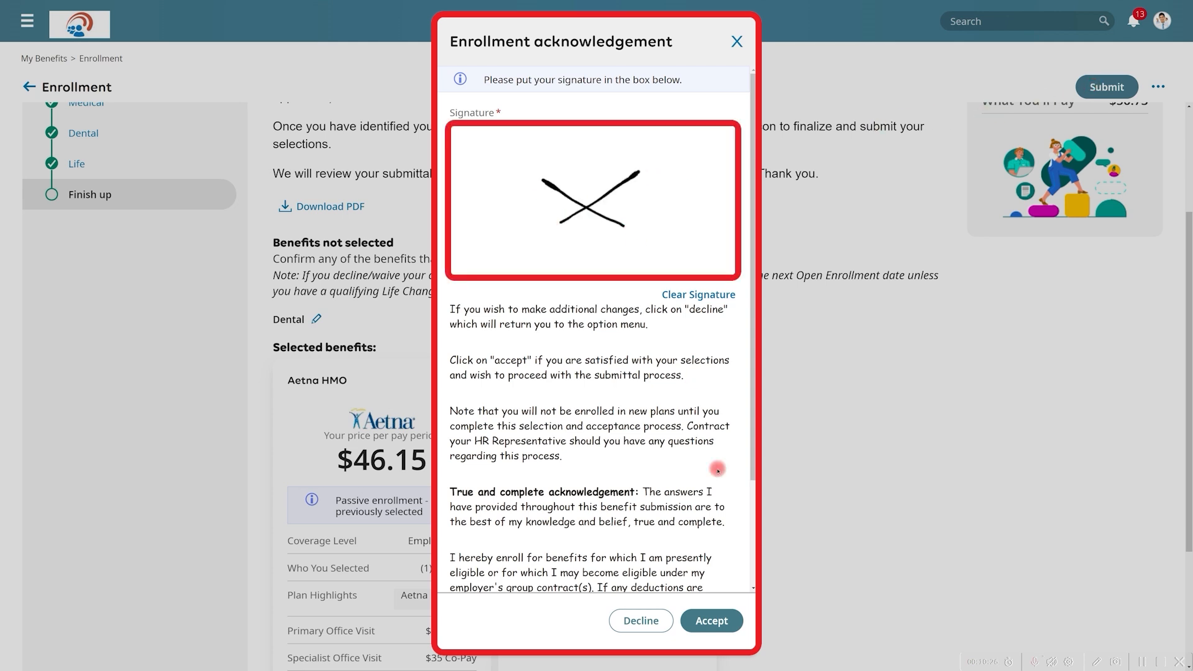
{"action": "left_click", "coordinate": [710, 620]}
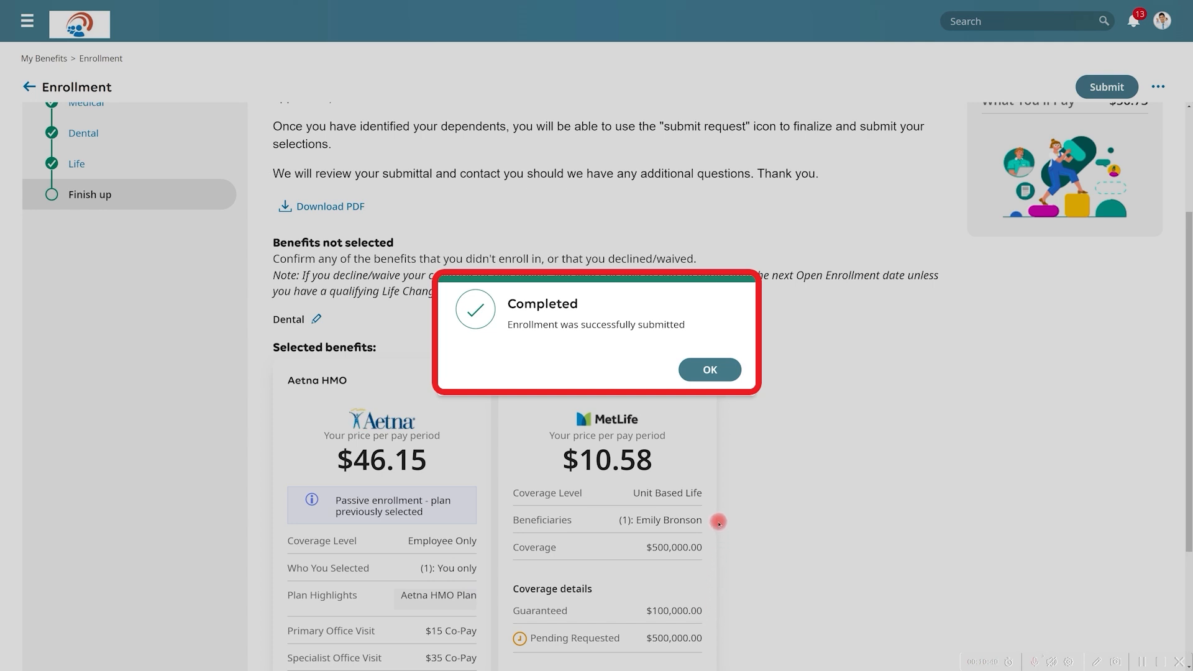
{"action": "left_click", "coordinate": [700, 375]}
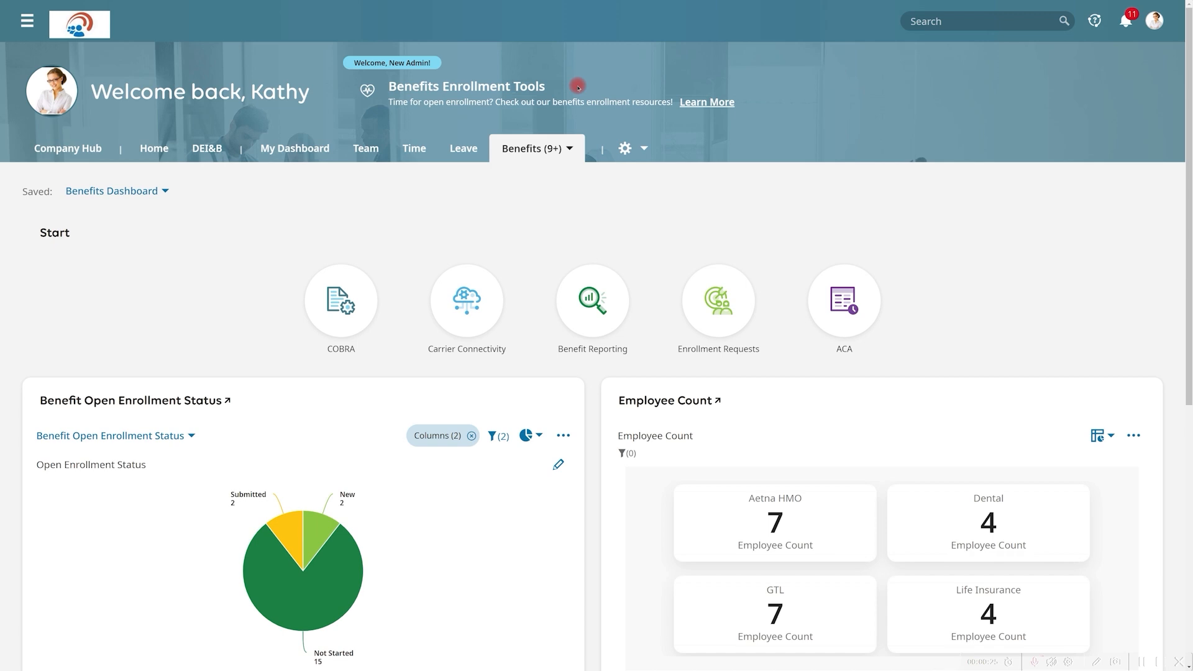
- View and close the Benefits Enrollment Tools resources, and review the Benefits Dashboard down to Benefit Reconciliation
{"action": "left_click", "coordinate": [688, 105]}
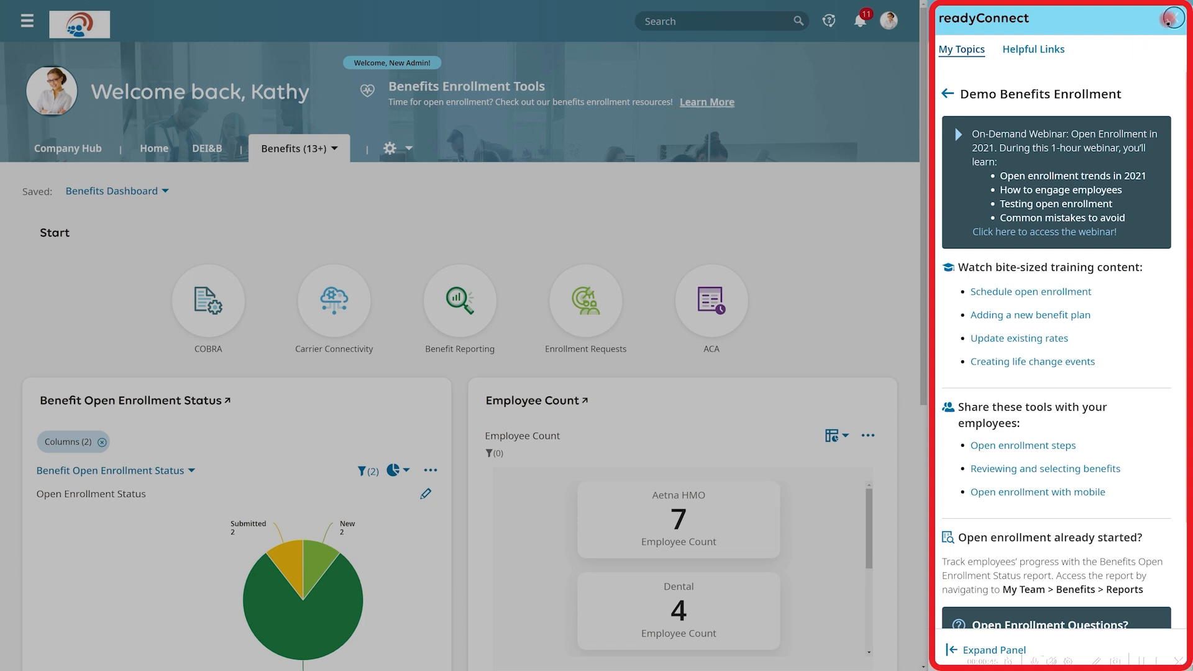
{"action": "left_click", "coordinate": [1172, 19]}
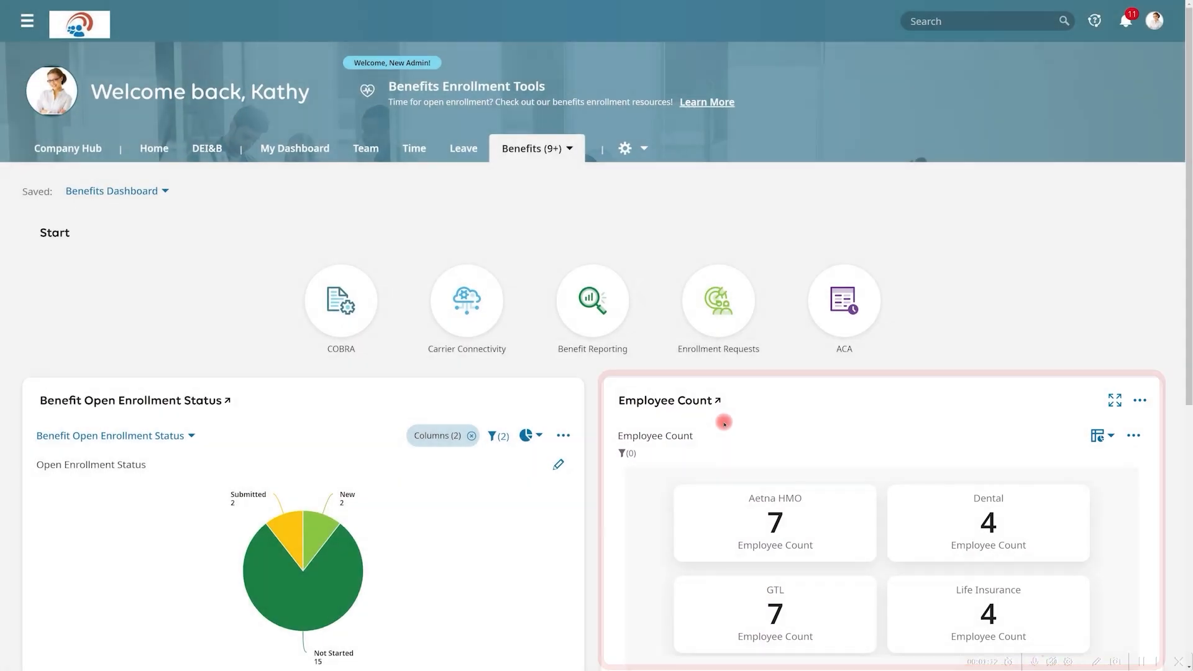
{"action": "scroll", "coordinate": [550, 320], "scroll_direction": "down", "scroll_amount": 3}
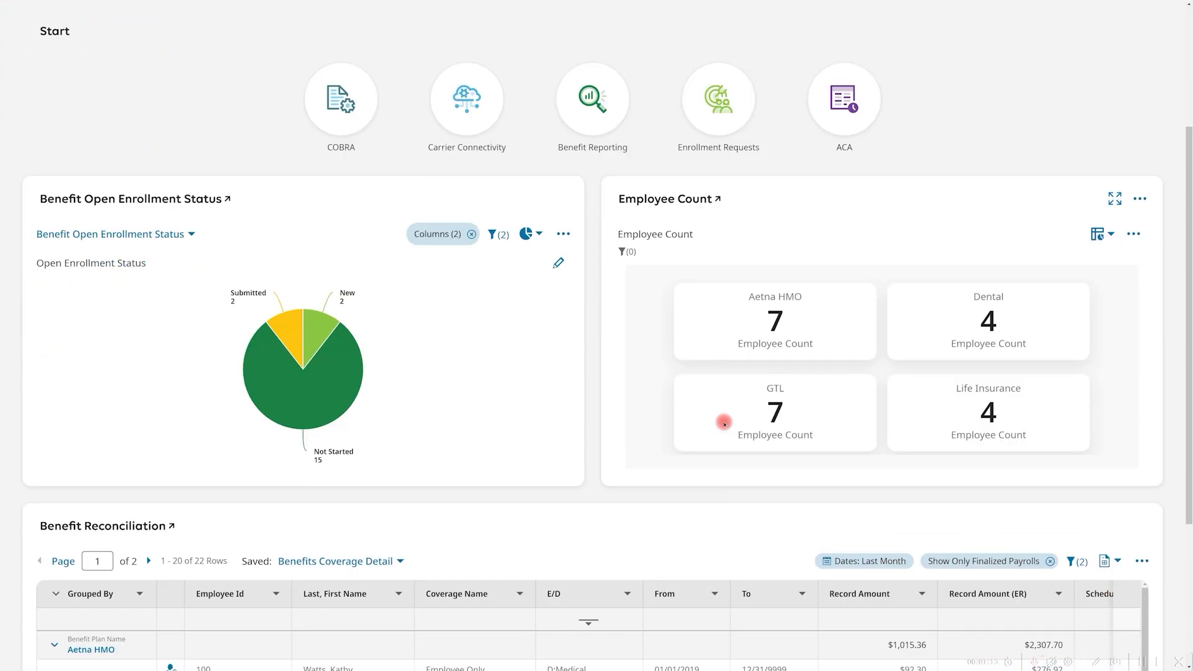
{"action": "scroll", "coordinate": [724, 423], "scroll_direction": "down", "scroll_amount": 4}
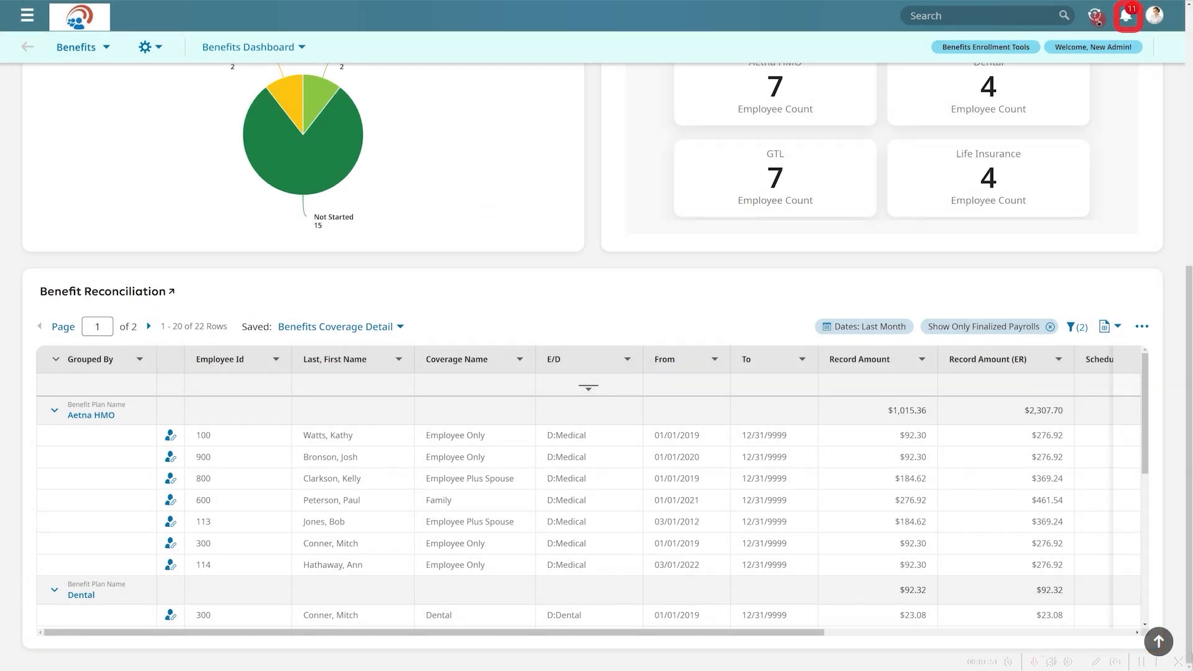
- Open My To Do Items from the notifications and view the pending open enrollment benefit plan change request
{"action": "left_click", "coordinate": [1125, 15]}
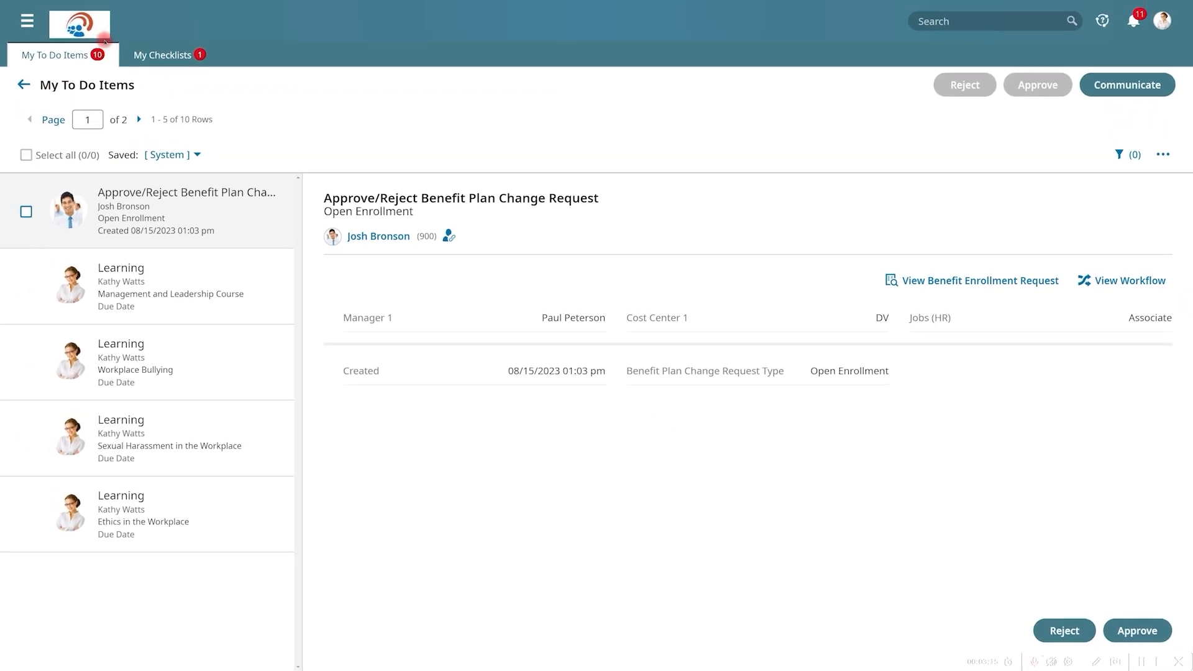
{"action": "left_click", "coordinate": [103, 38]}
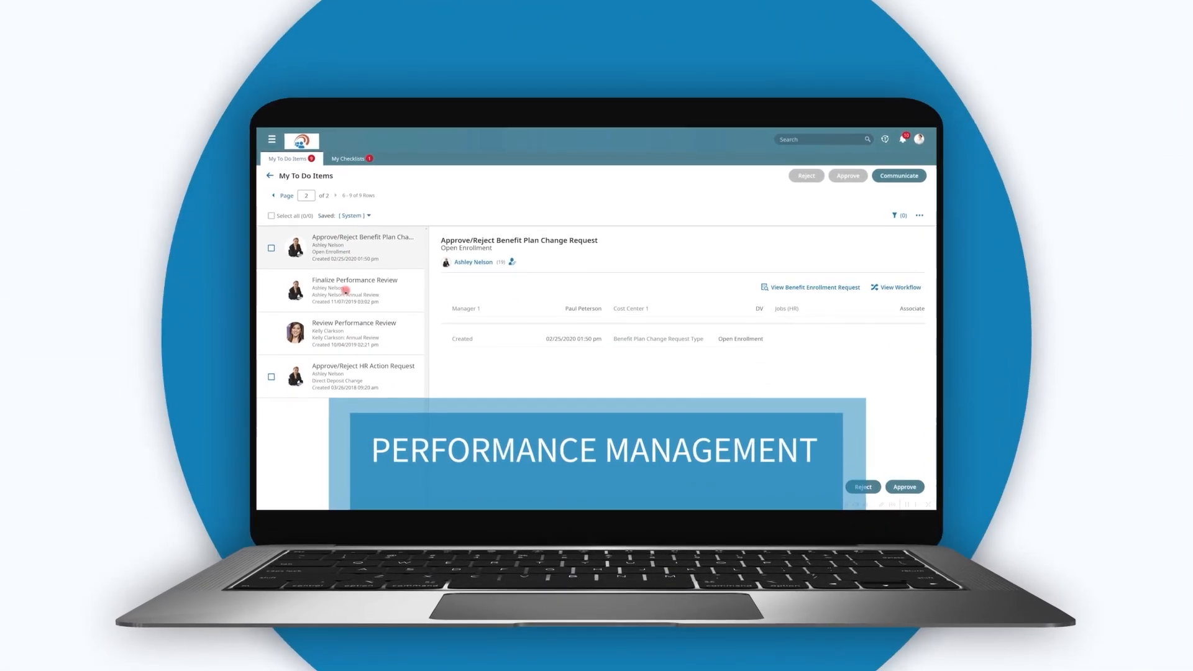
- Open the employee's performance review from the Finalize Performance Review item and view the development goals
{"action": "left_click", "coordinate": [346, 289]}
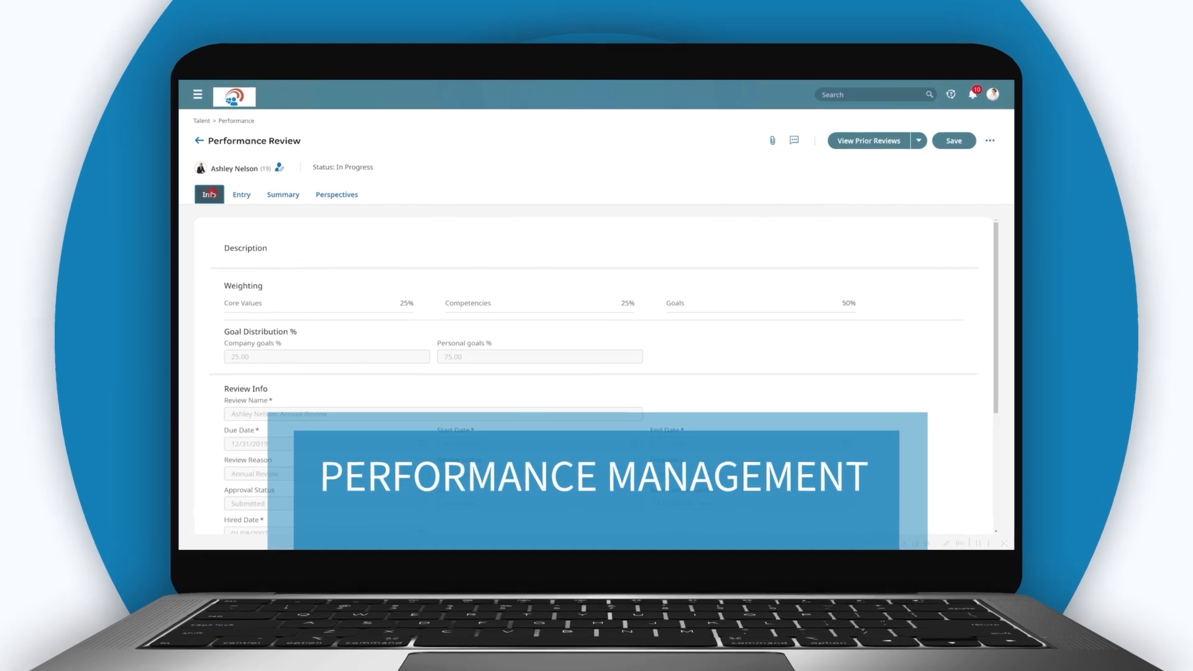
{"action": "left_click", "coordinate": [896, 152]}
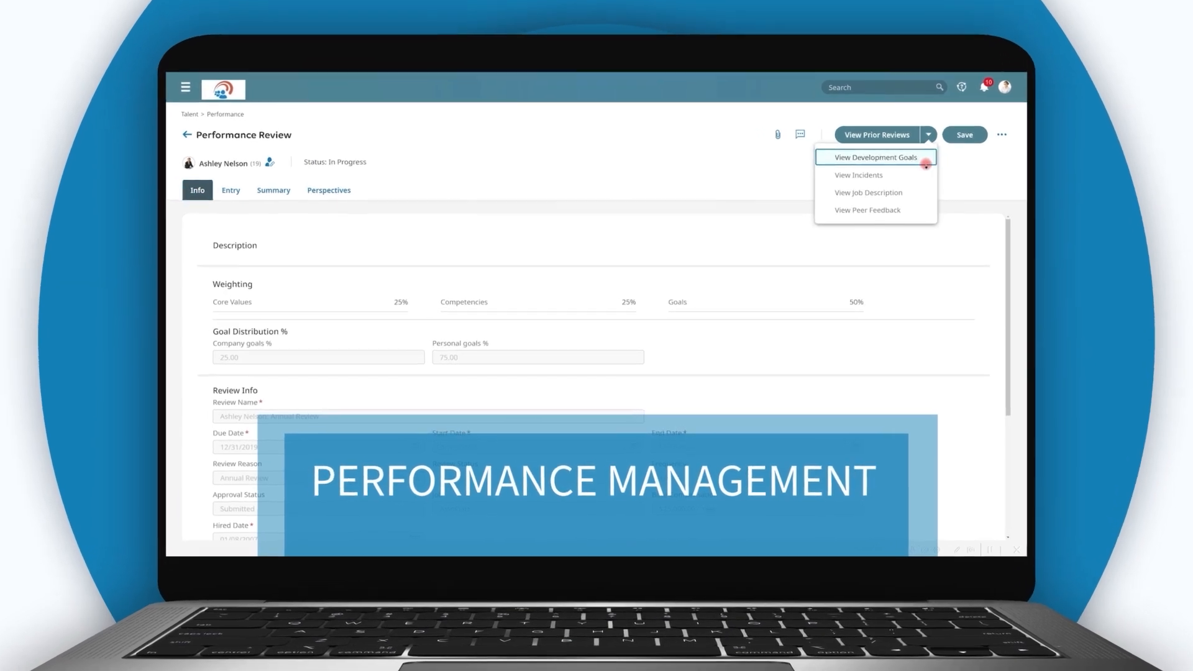
{"action": "left_click", "coordinate": [924, 160]}
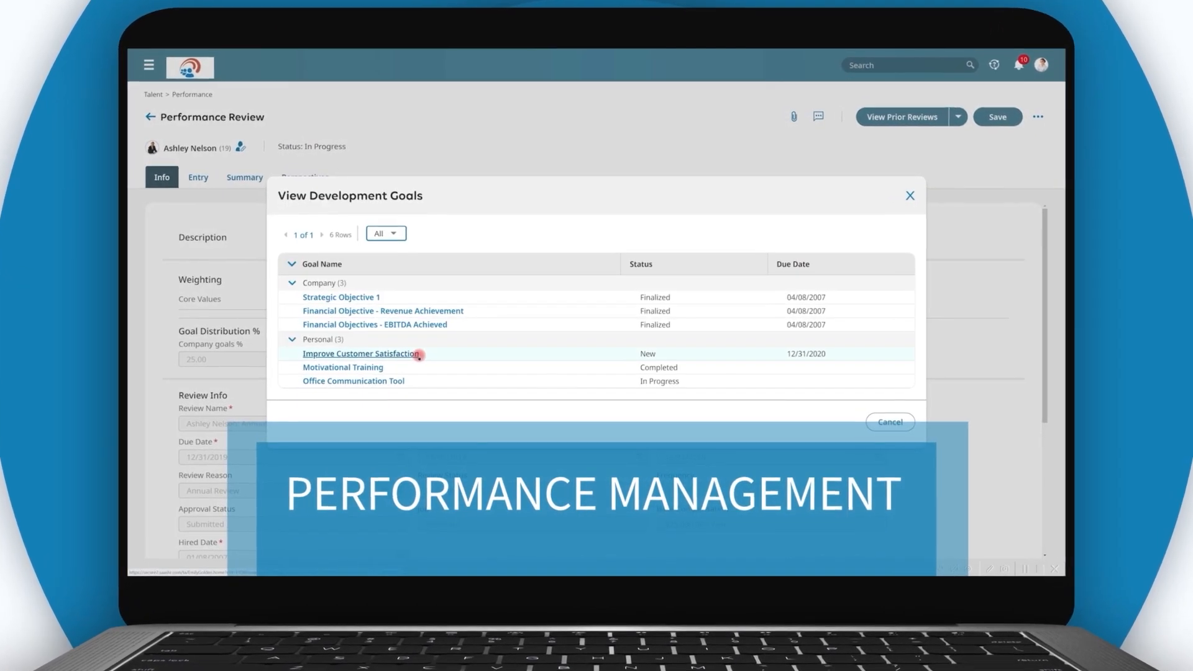
- Open the Compensation benchmark from the external benchmarks of the Associate job
{"action": "left_click", "coordinate": [245, 177]}
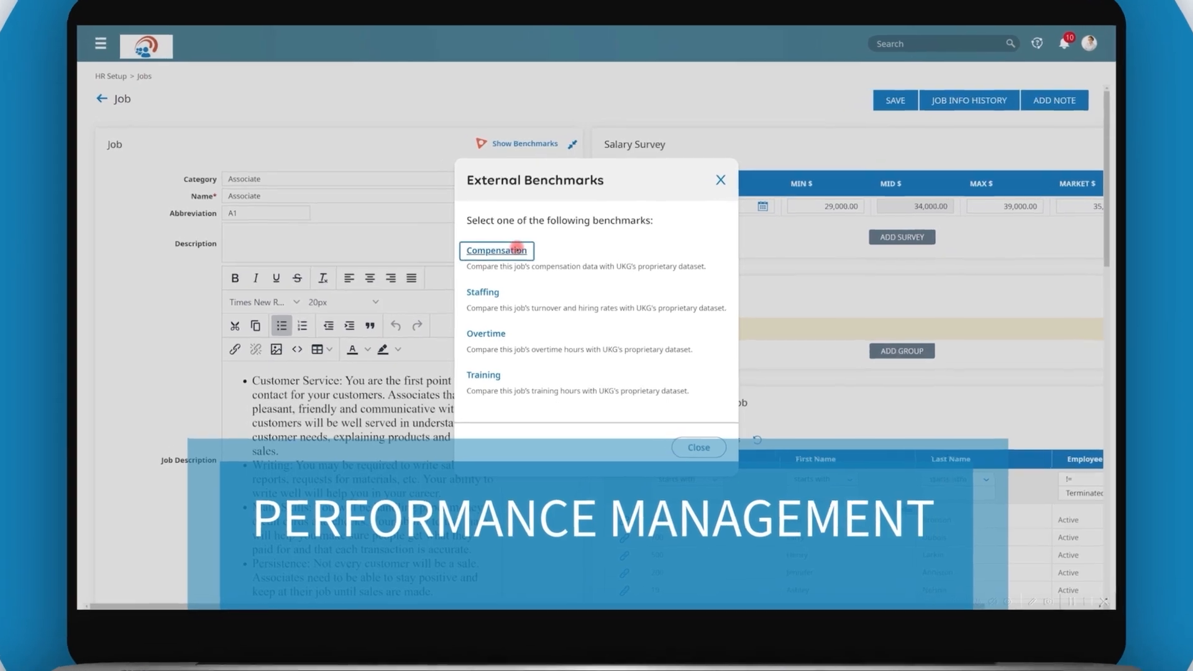
{"action": "left_click", "coordinate": [474, 247]}
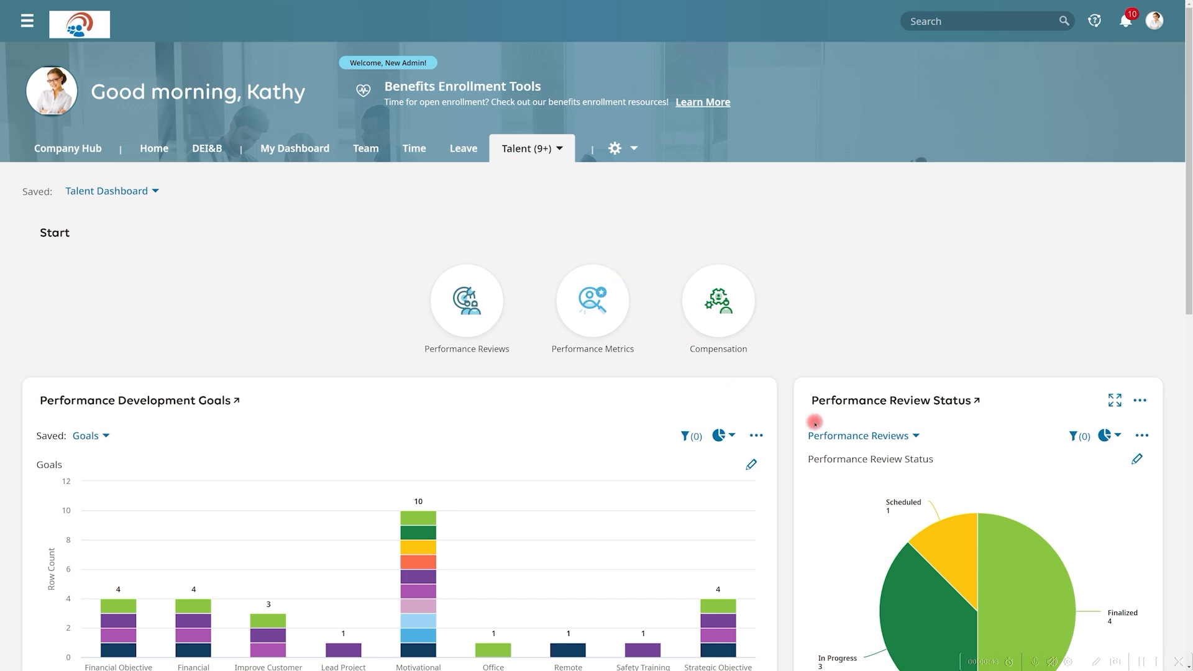
- Review the Talent Dashboard, and open the employee's annual performance review from its Finalize Performance Review to-do item
{"action": "scroll", "coordinate": [814, 423], "scroll_direction": "down", "scroll_amount": 2}
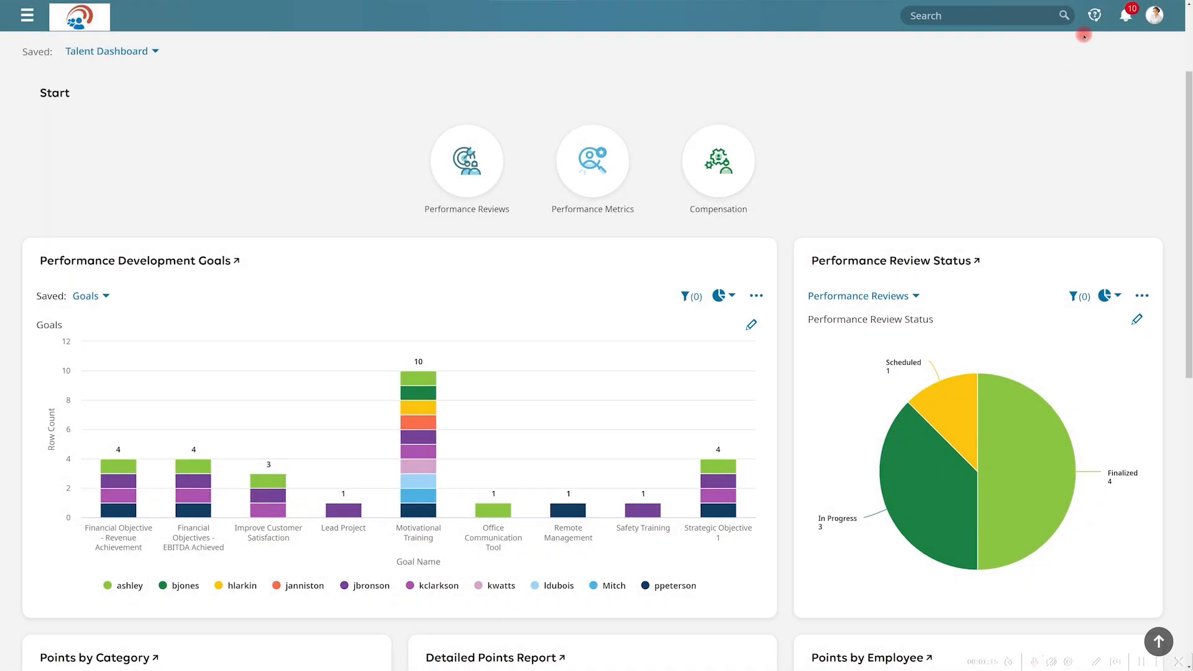
{"action": "left_click", "coordinate": [1112, 13]}
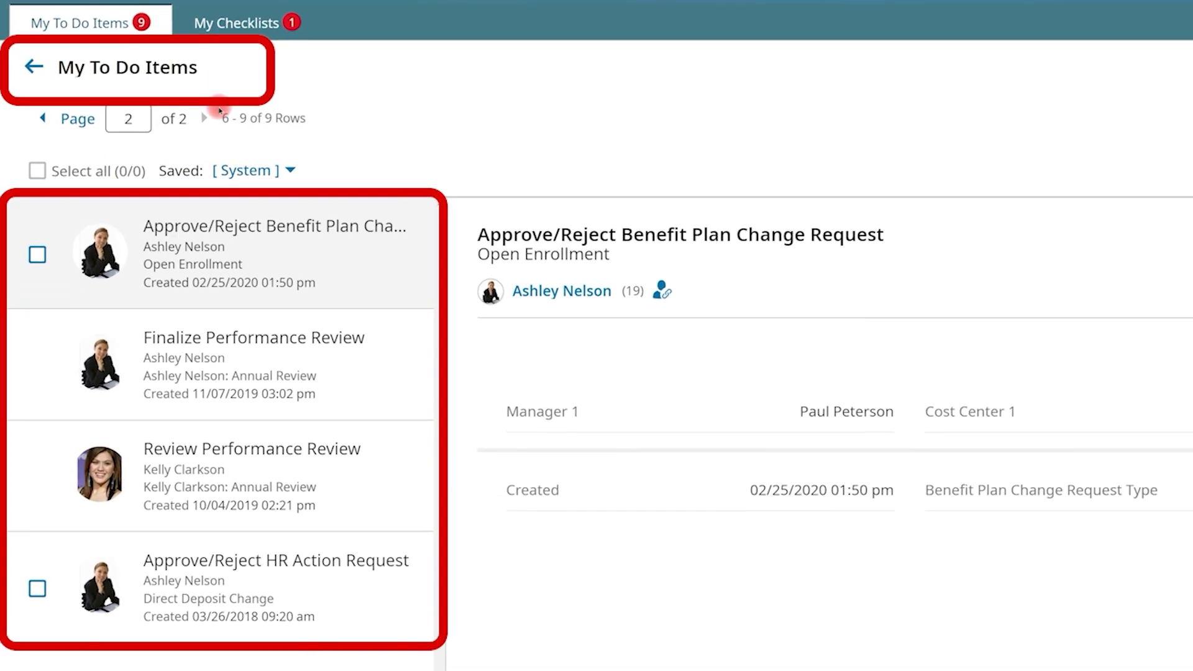
{"action": "left_click", "coordinate": [233, 372]}
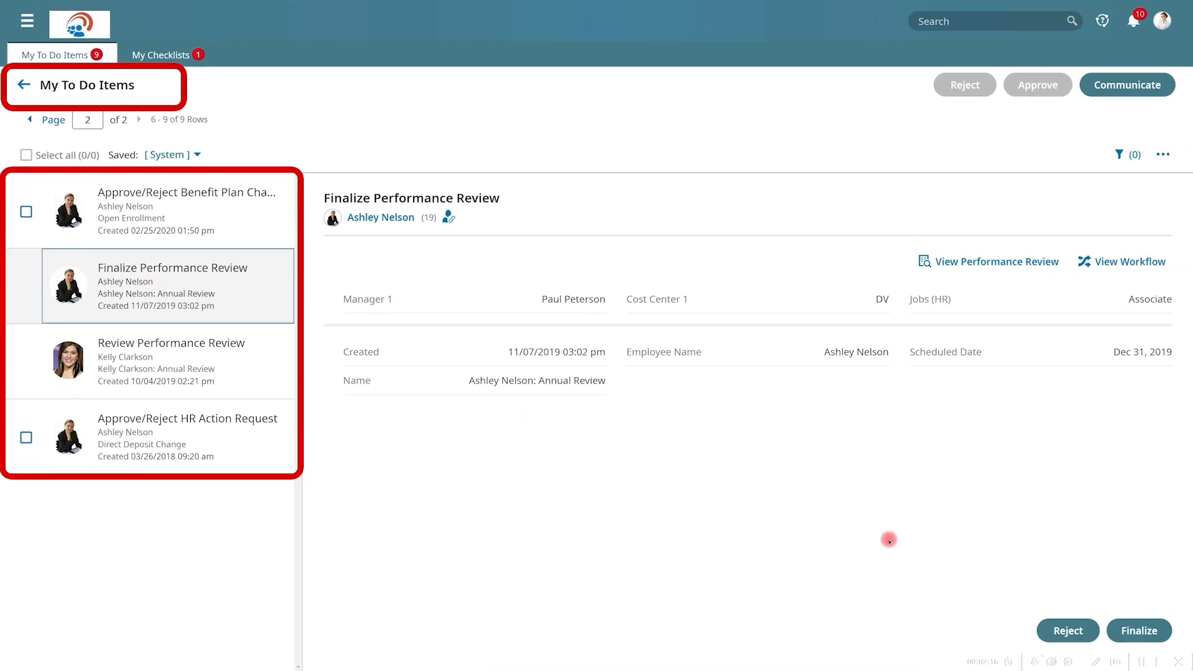
{"action": "left_click", "coordinate": [1132, 628]}
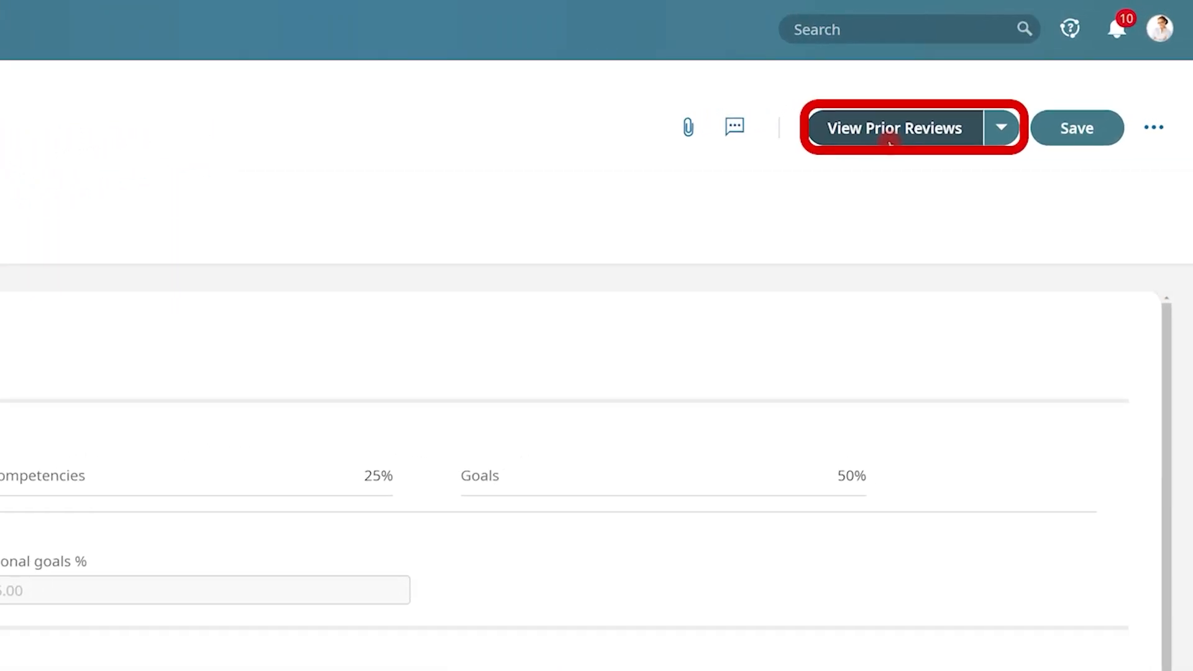
- View the development goals linked to the performance review and open the Improve Customer Satisfaction goal
{"action": "left_click", "coordinate": [999, 131]}
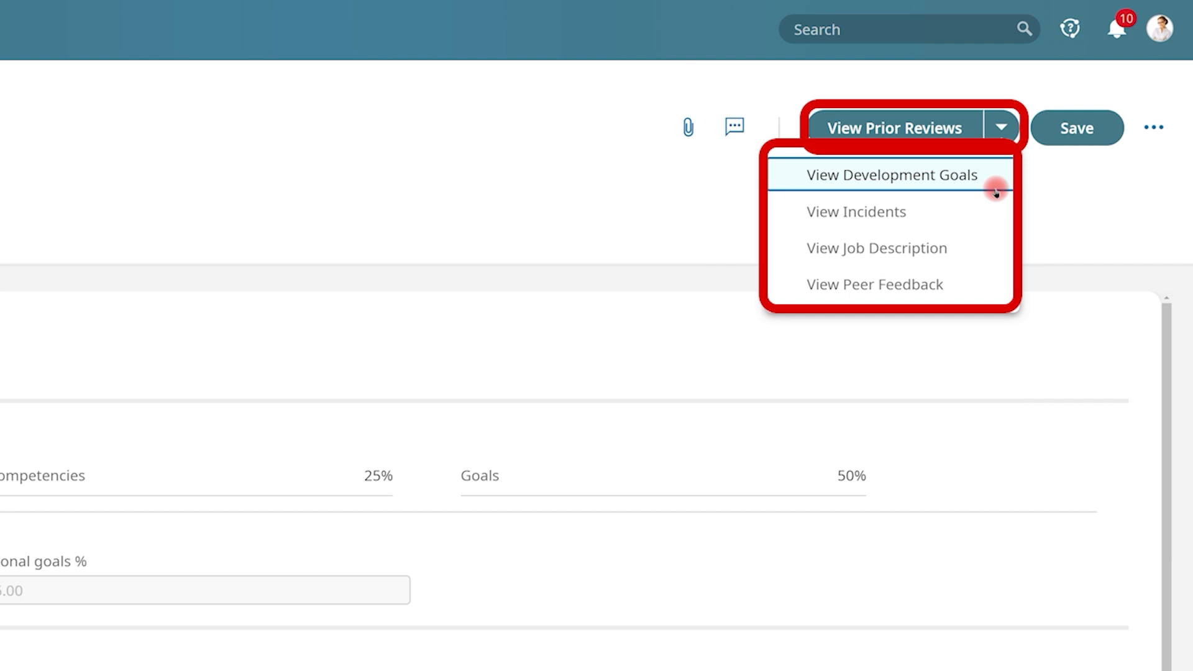
{"action": "left_click", "coordinate": [995, 189]}
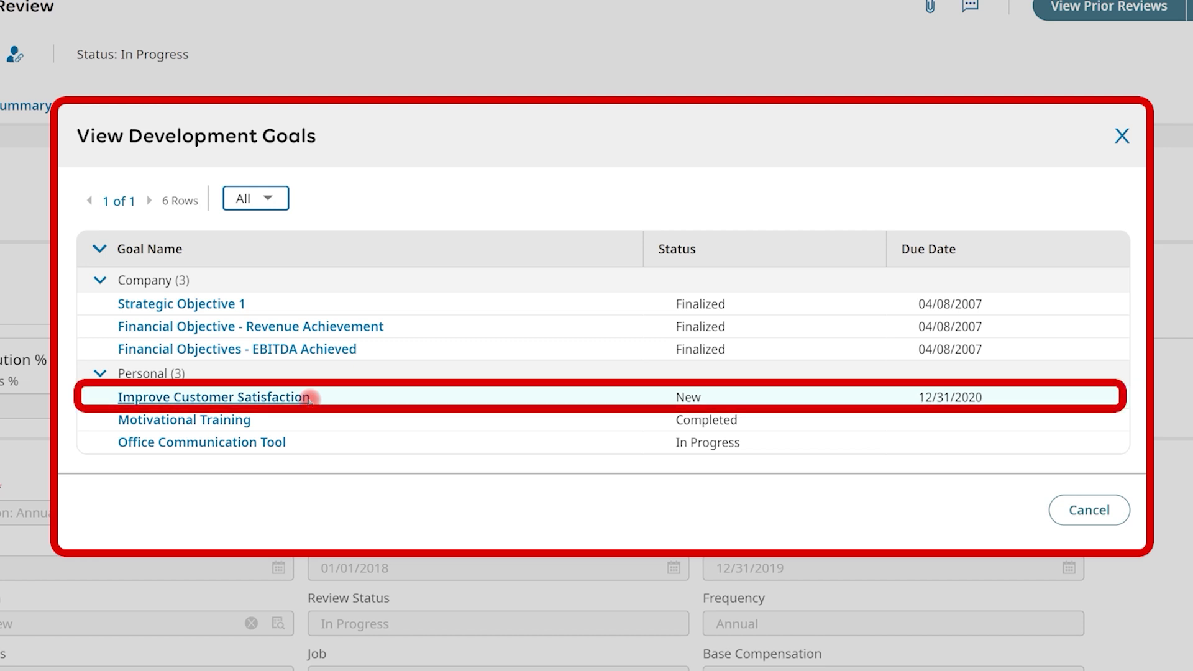
{"action": "left_click", "coordinate": [308, 397]}
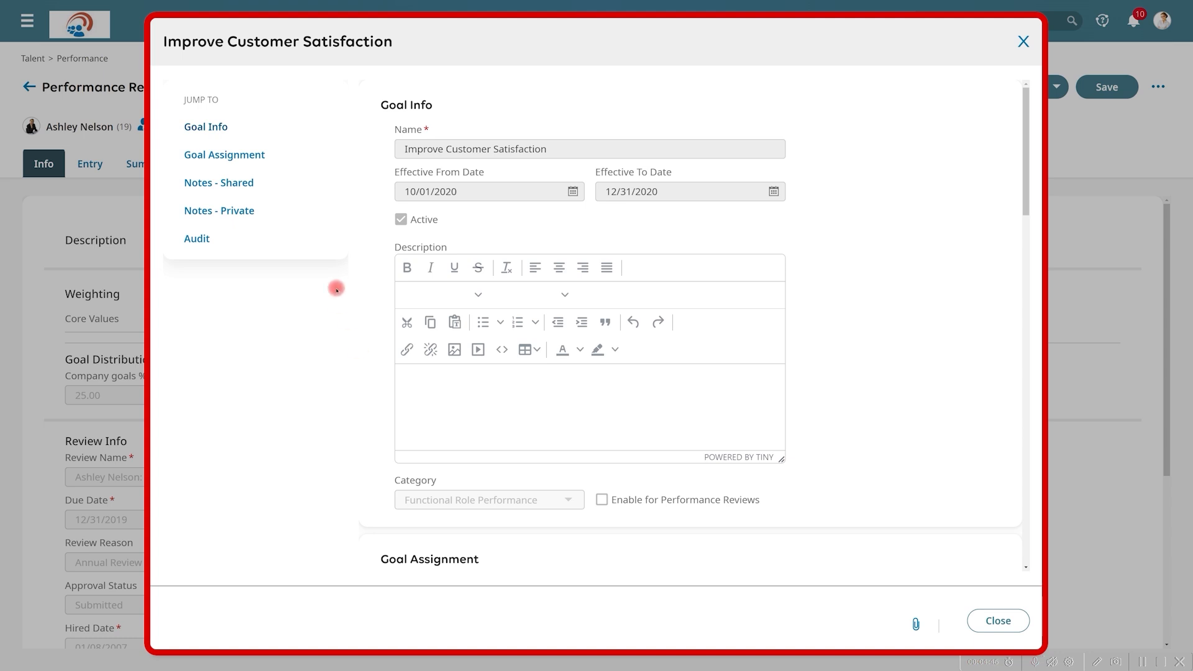
- Check the goal's Goal Assignment and Notes - Shared sections, and close the goal to return to the performance review
{"action": "left_click", "coordinate": [254, 159]}
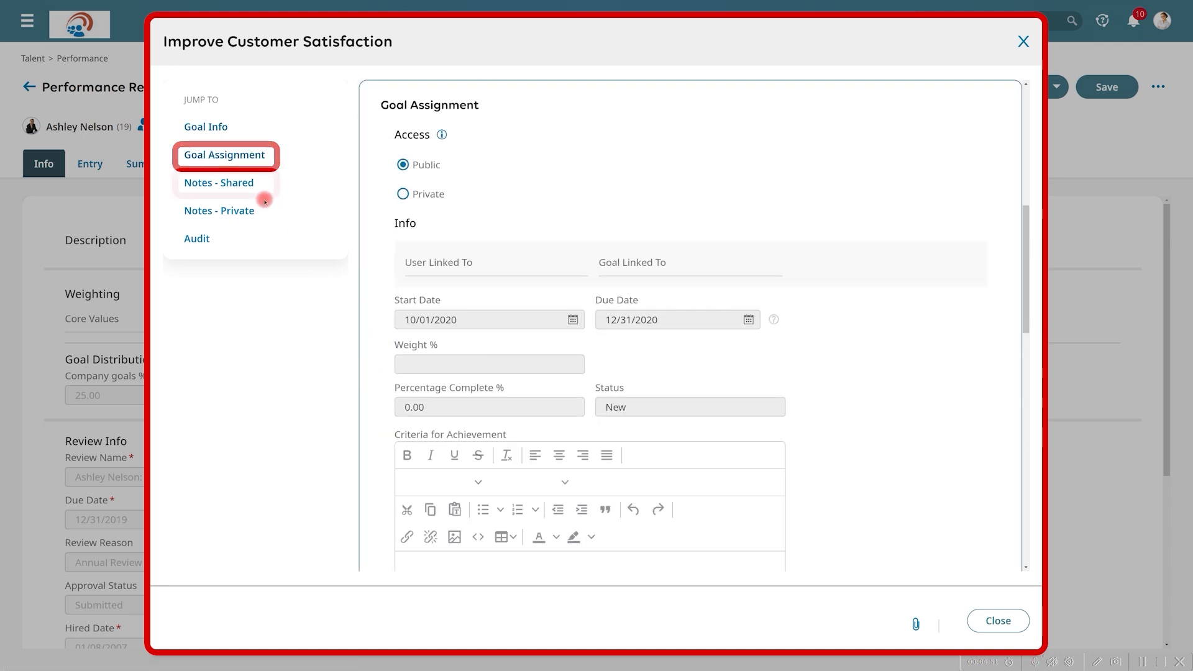
{"action": "left_click", "coordinate": [249, 183]}
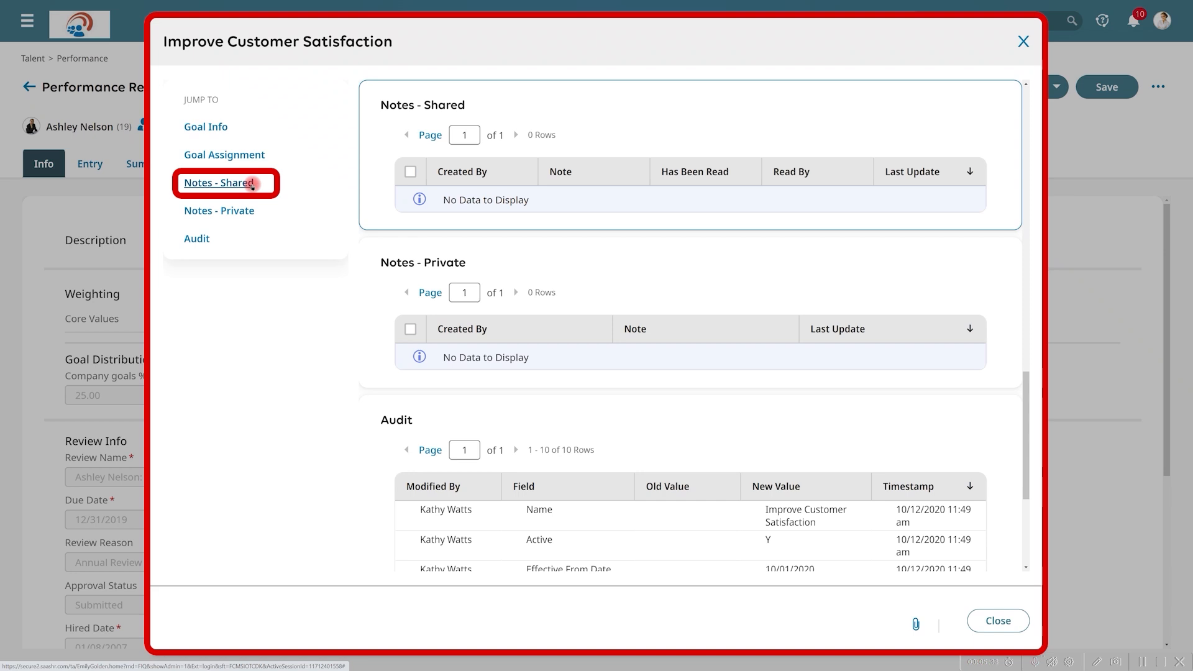
{"action": "left_click", "coordinate": [1023, 42]}
{"action": "left_click", "coordinate": [994, 187]}
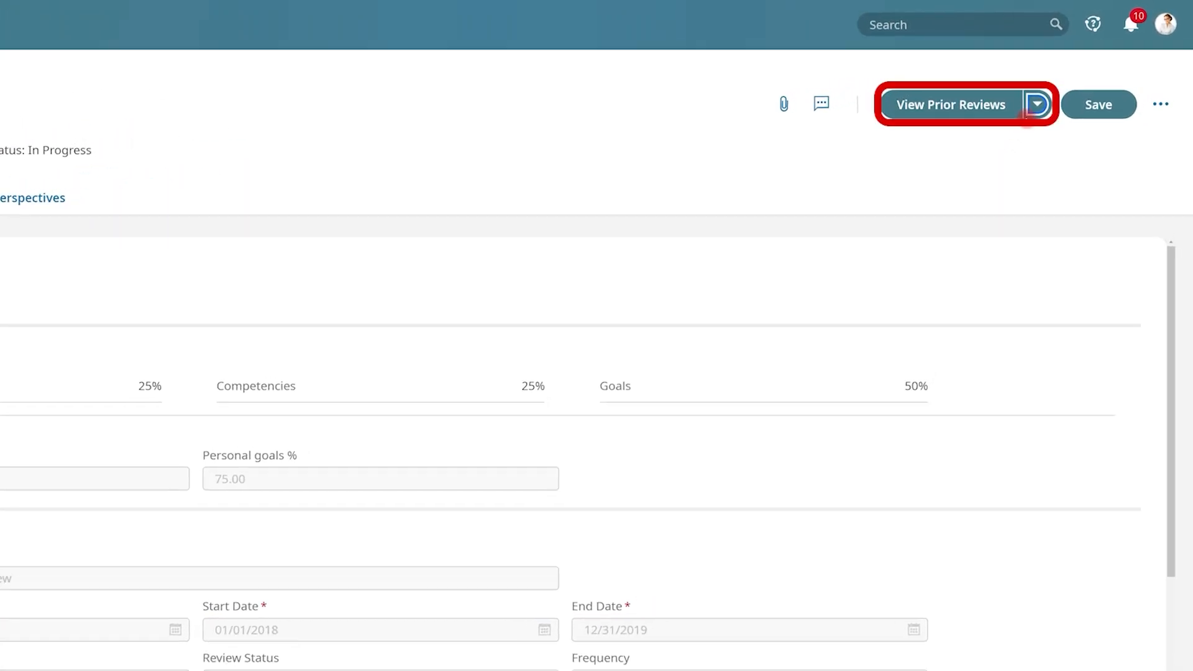
- View the incidents linked to the performance review, open the Policy Violation incident dated 01/03/2022, and close both views
{"action": "left_click", "coordinate": [1018, 128]}
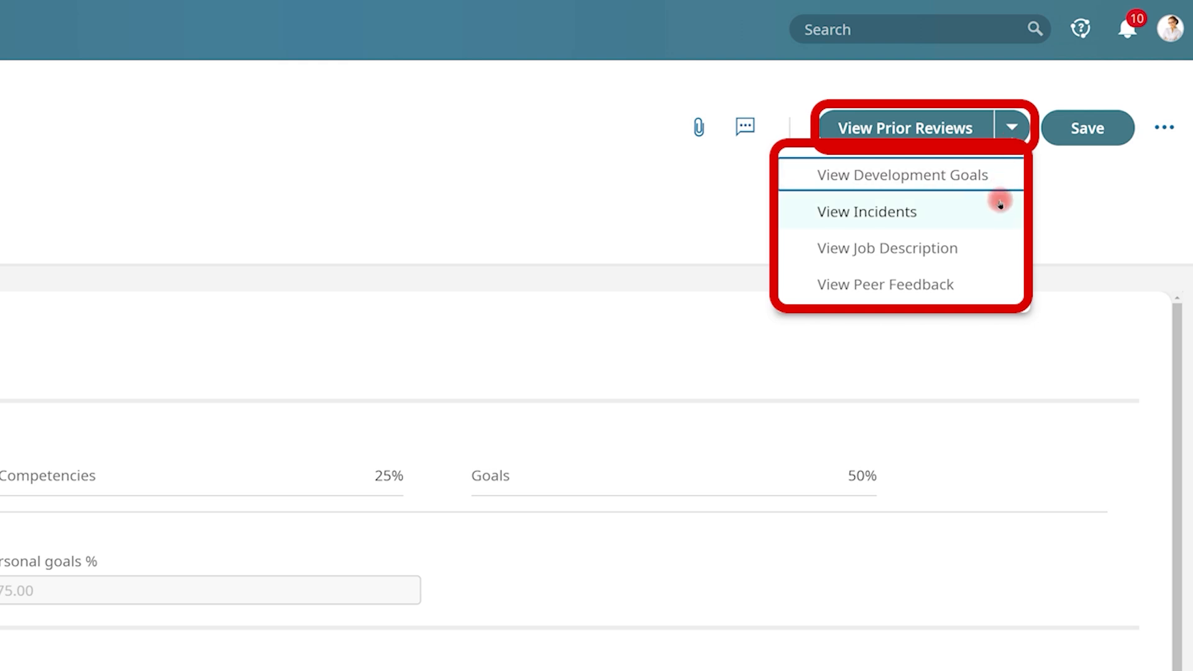
{"action": "left_click", "coordinate": [999, 205]}
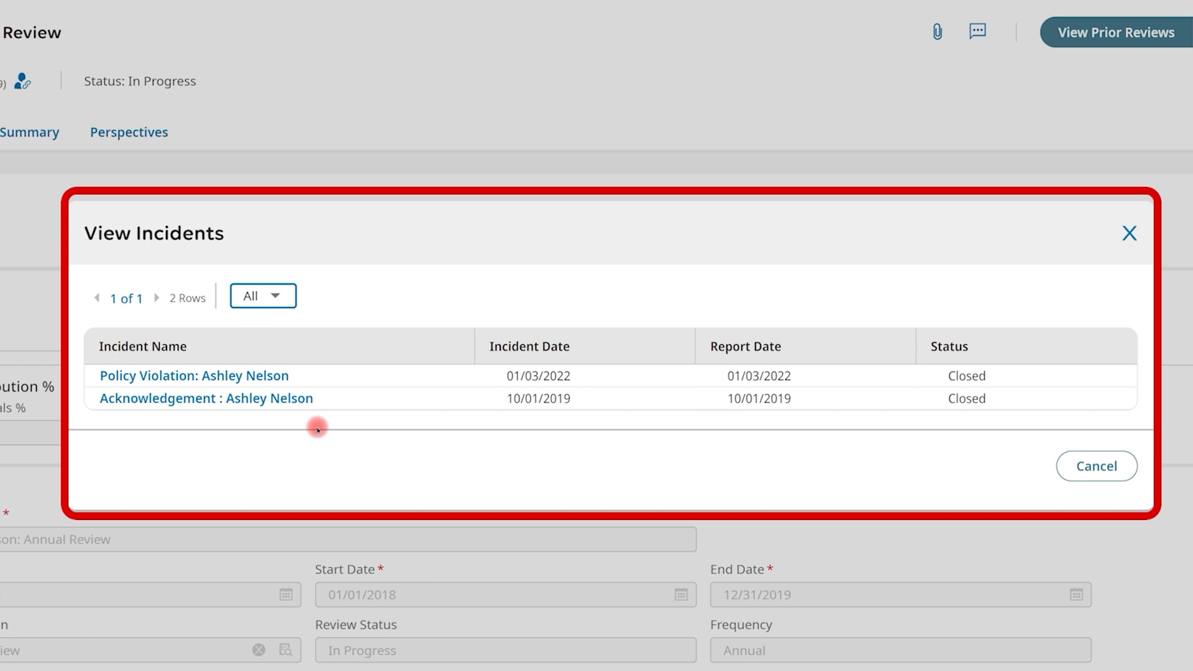
{"action": "left_click", "coordinate": [267, 376]}
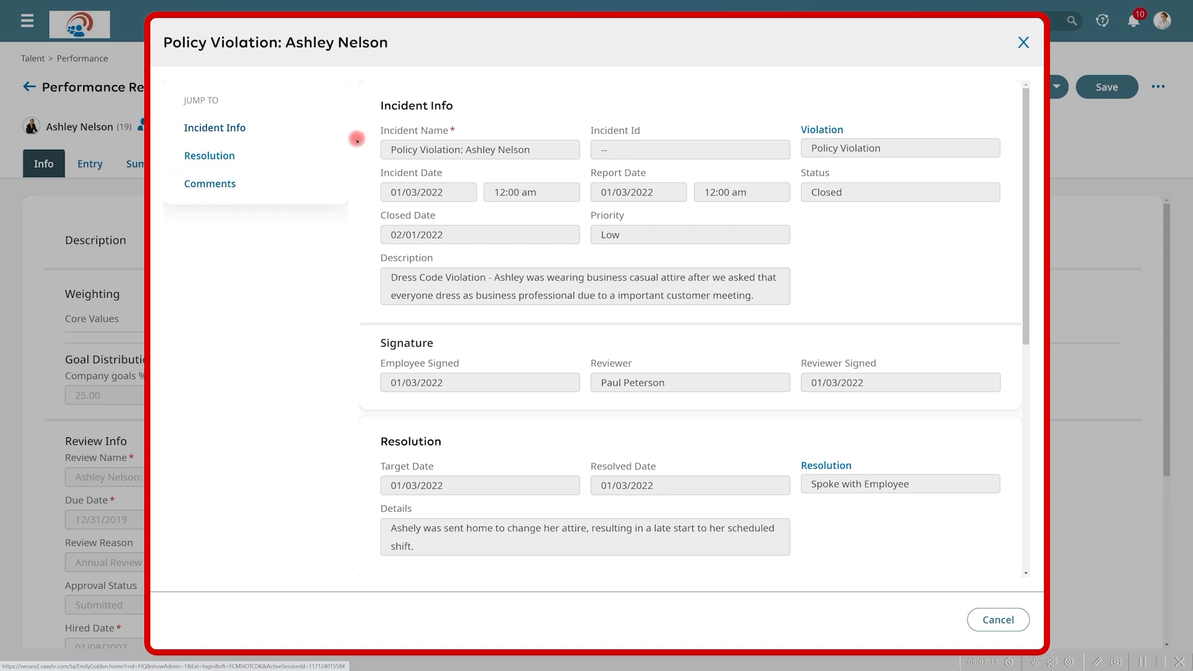
{"action": "left_click", "coordinate": [1022, 41]}
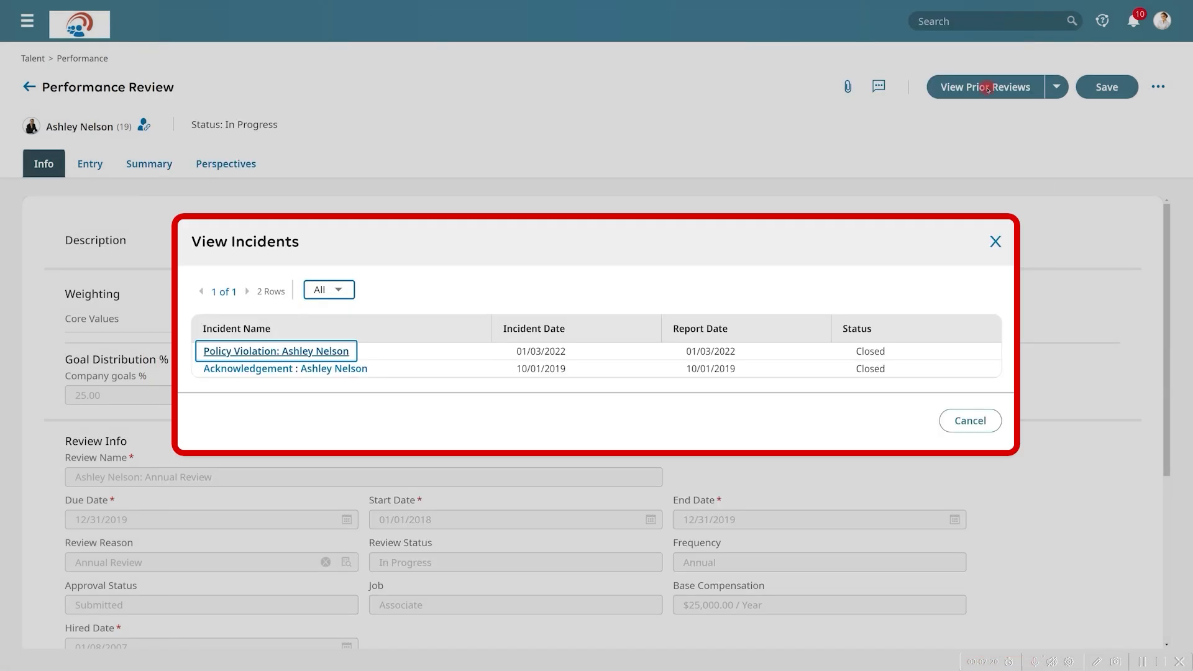
{"action": "left_click", "coordinate": [1000, 239]}
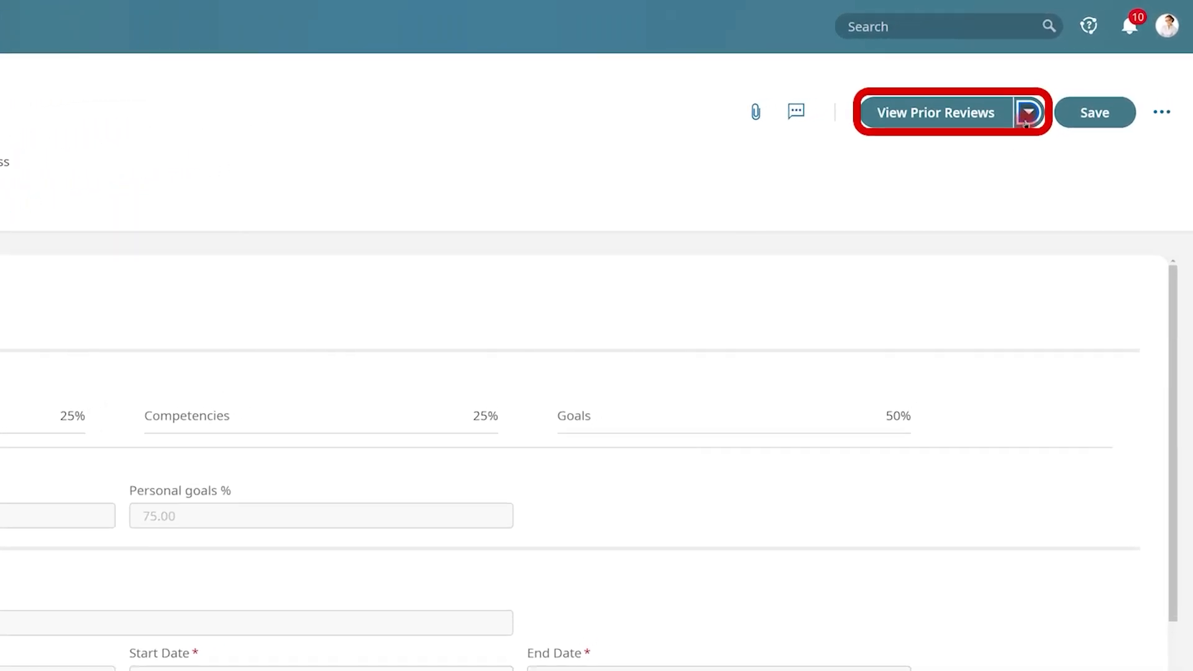
- View the peer feedback for the performance review, change its date range, open the listed feedback, and return to the review
{"action": "left_click", "coordinate": [1009, 131]}
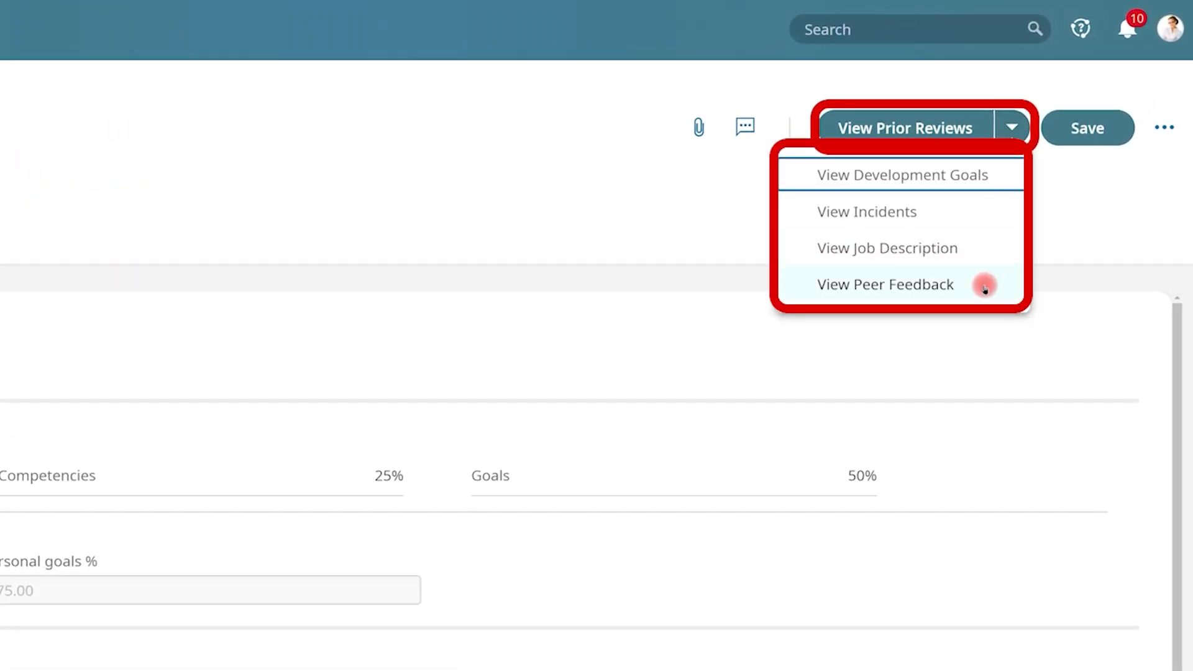
{"action": "left_click", "coordinate": [984, 285]}
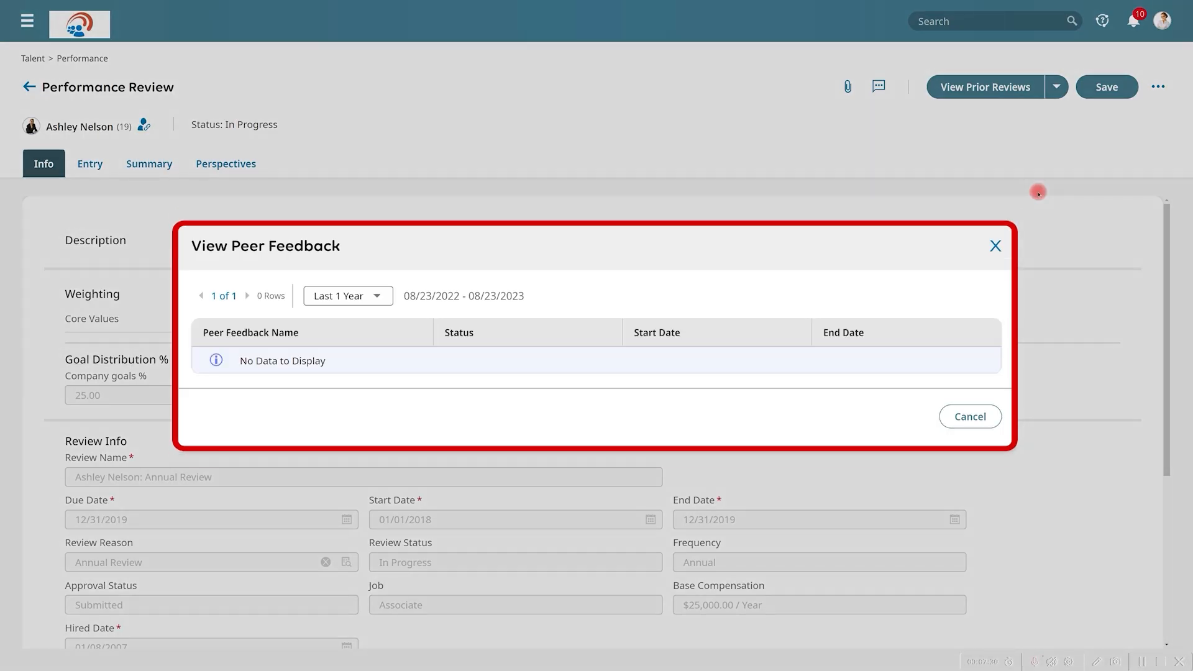
{"action": "left_click", "coordinate": [377, 296]}
{"action": "left_click", "coordinate": [359, 398]}
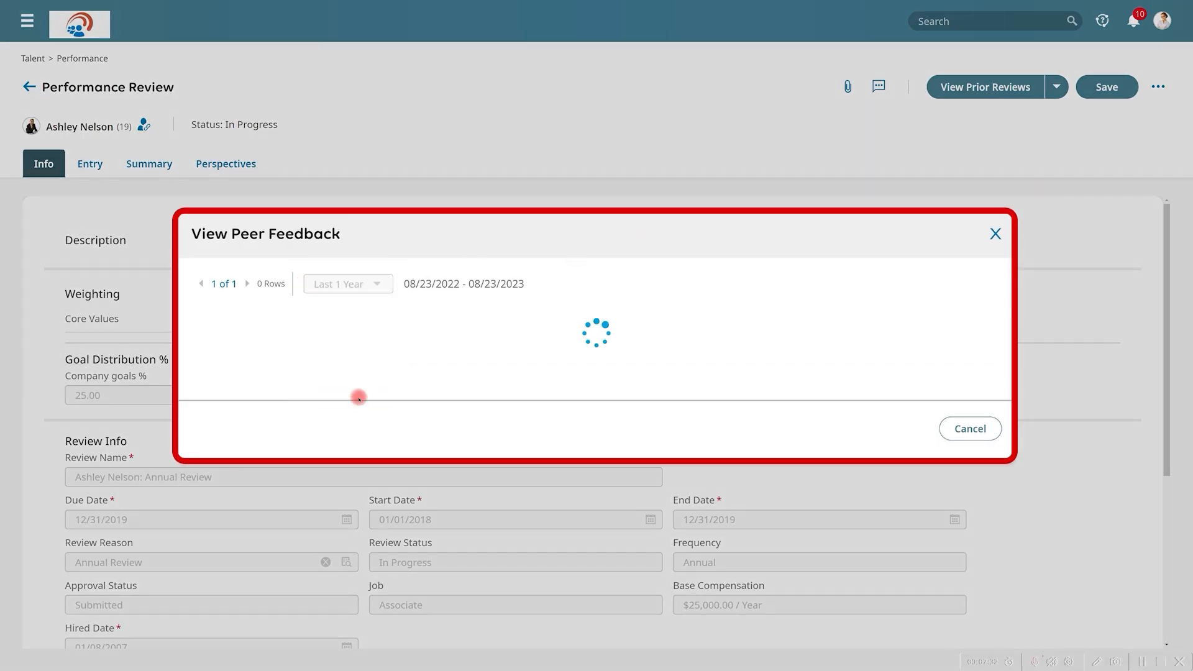
{"action": "left_click", "coordinate": [262, 360]}
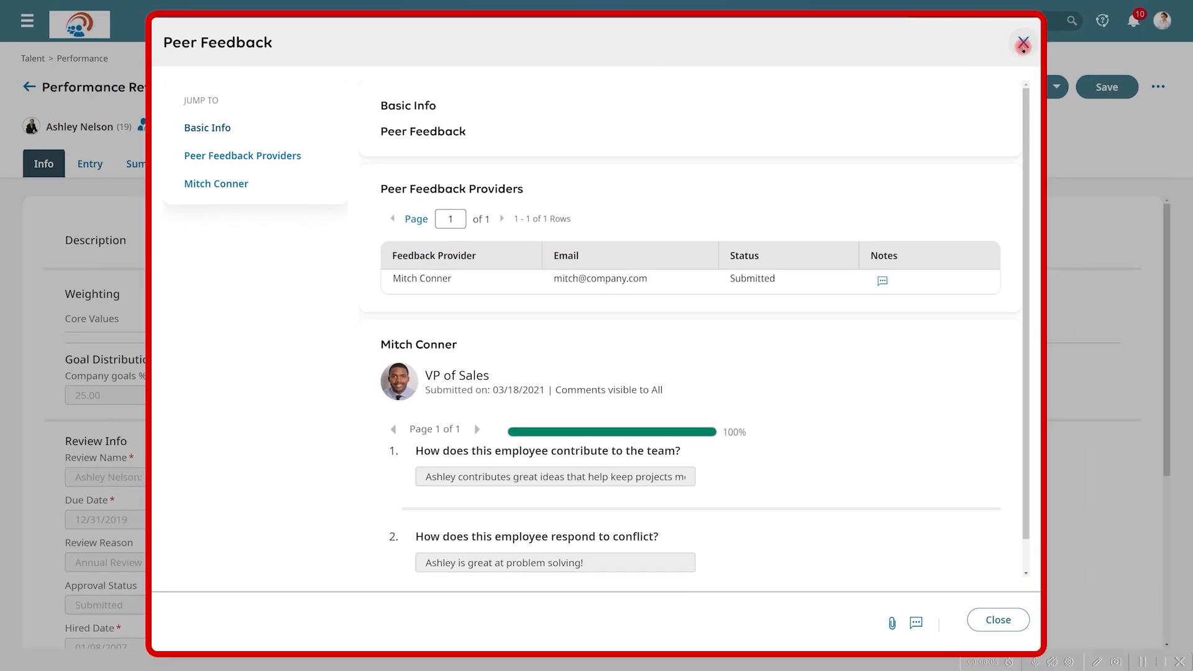
{"action": "left_click", "coordinate": [1022, 44]}
{"action": "left_click", "coordinate": [994, 250]}
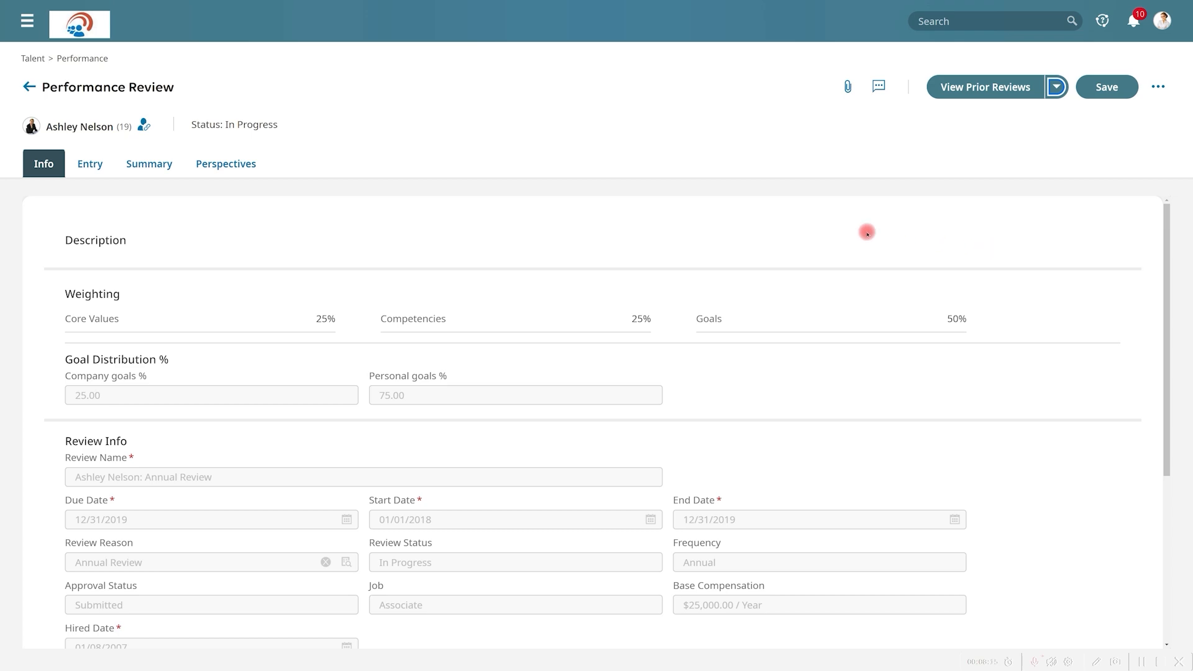
- Check the review's Entry ratings, and examine its Summary from the Final Score down to the Finalization compensation and bonus fields
{"action": "left_click", "coordinate": [96, 169]}
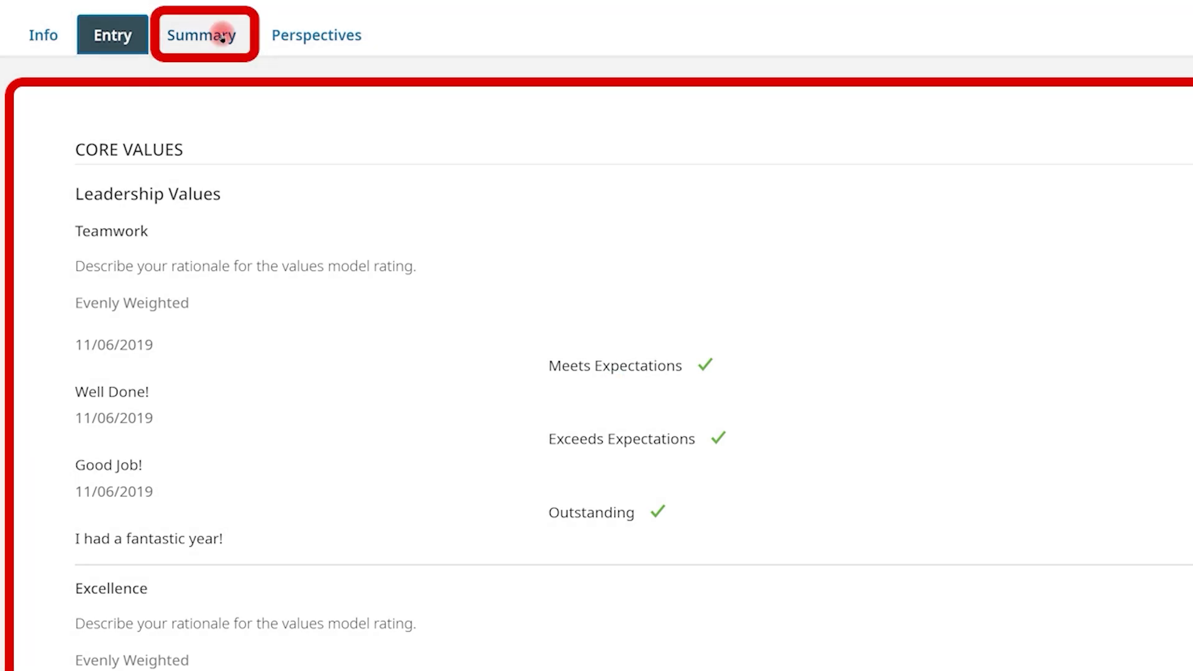
{"action": "left_click", "coordinate": [222, 37]}
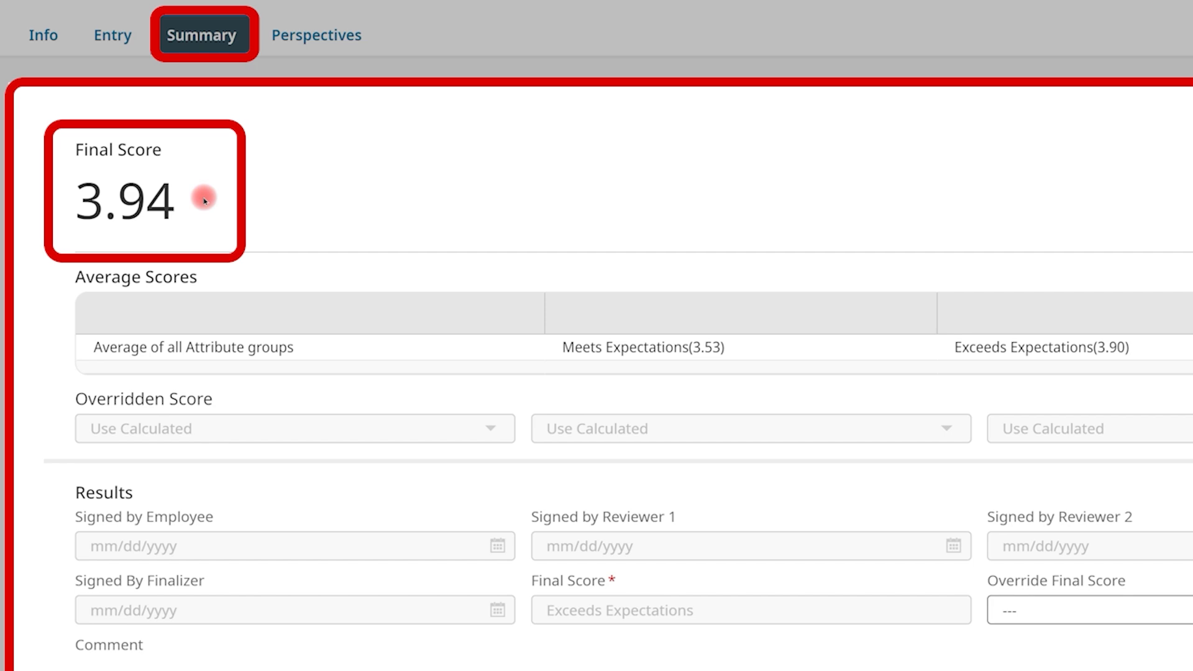
{"action": "scroll", "coordinate": [205, 200], "scroll_direction": "down", "scroll_amount": 10}
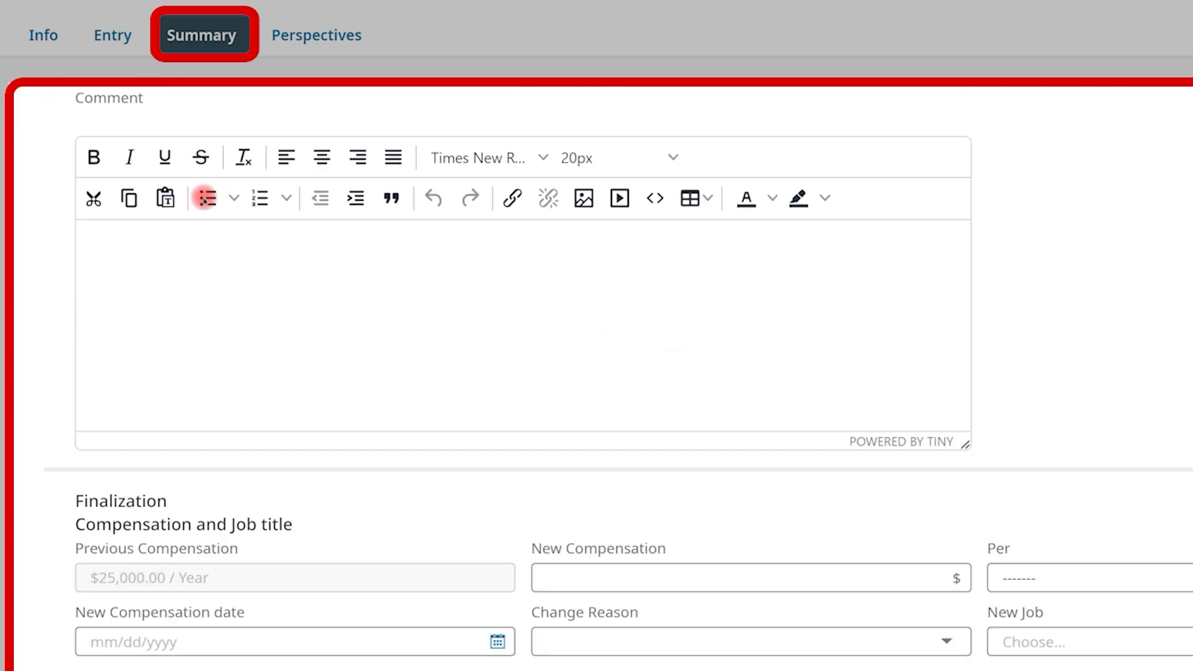
{"action": "scroll", "coordinate": [204, 201], "scroll_direction": "down", "scroll_amount": 2}
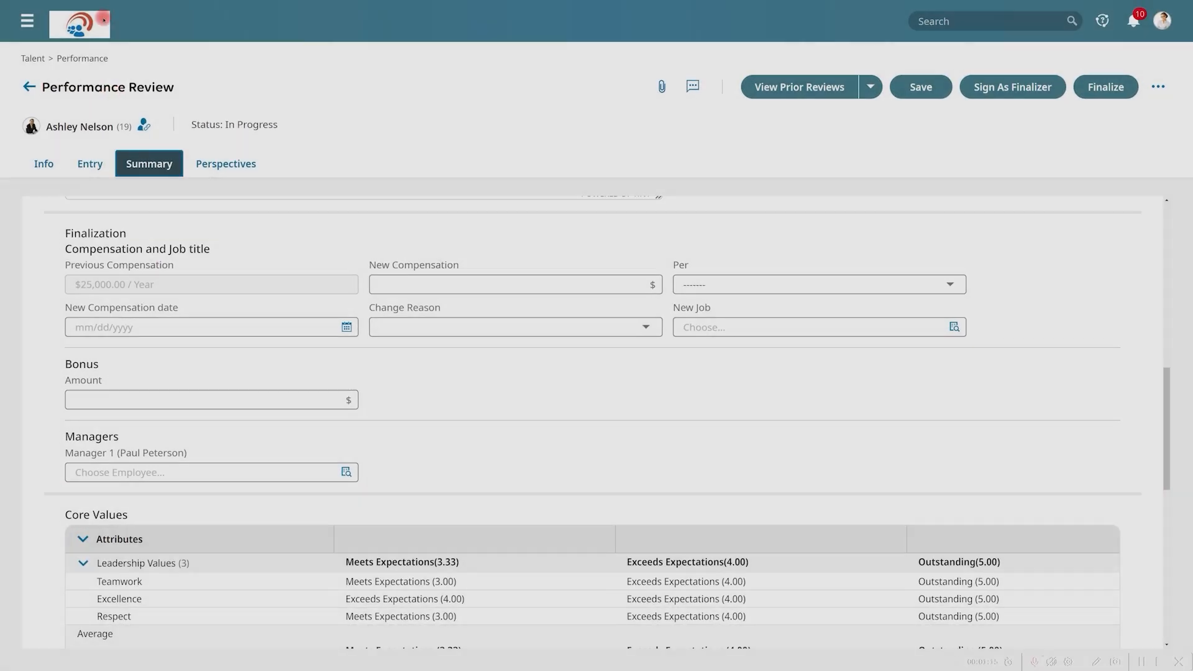
- Return to the Talent Dashboard and open the 2022 Annual Increases compensation worksheet
{"action": "left_click", "coordinate": [102, 23]}
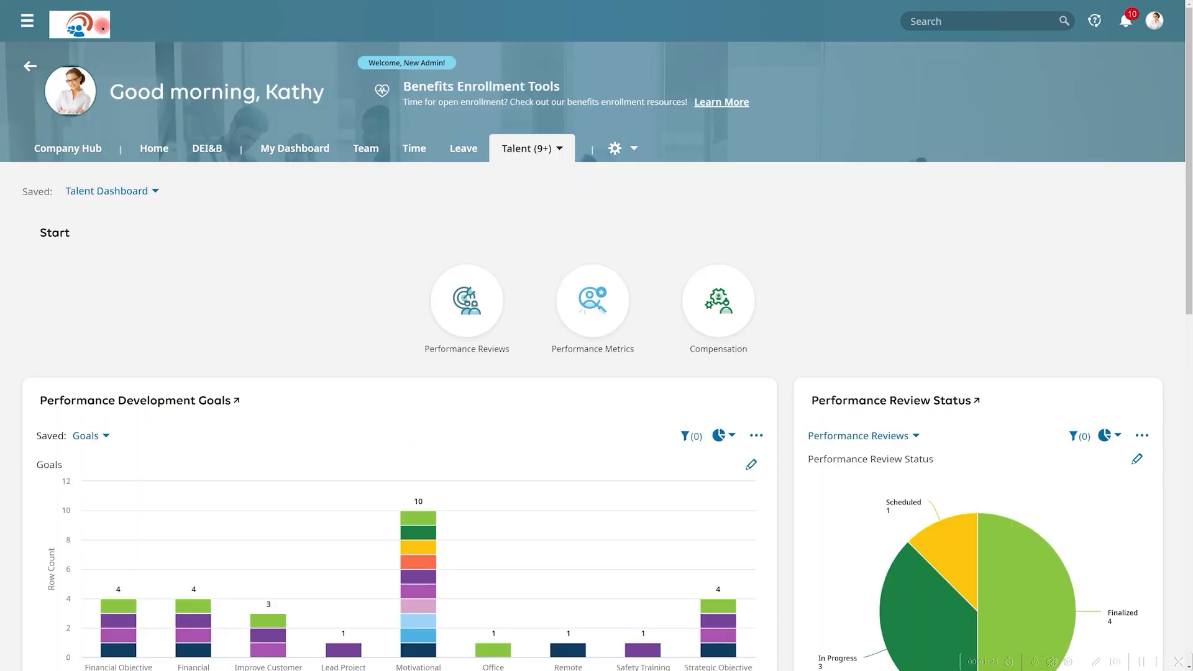
{"action": "left_click", "coordinate": [697, 300]}
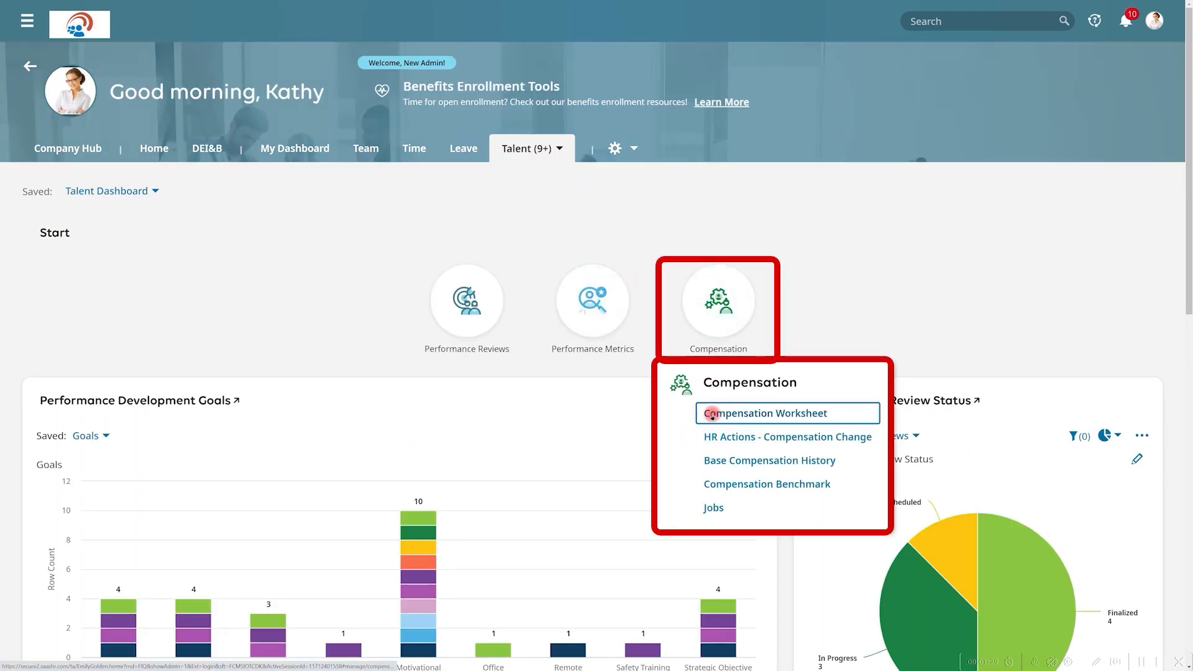
{"action": "left_click", "coordinate": [712, 413]}
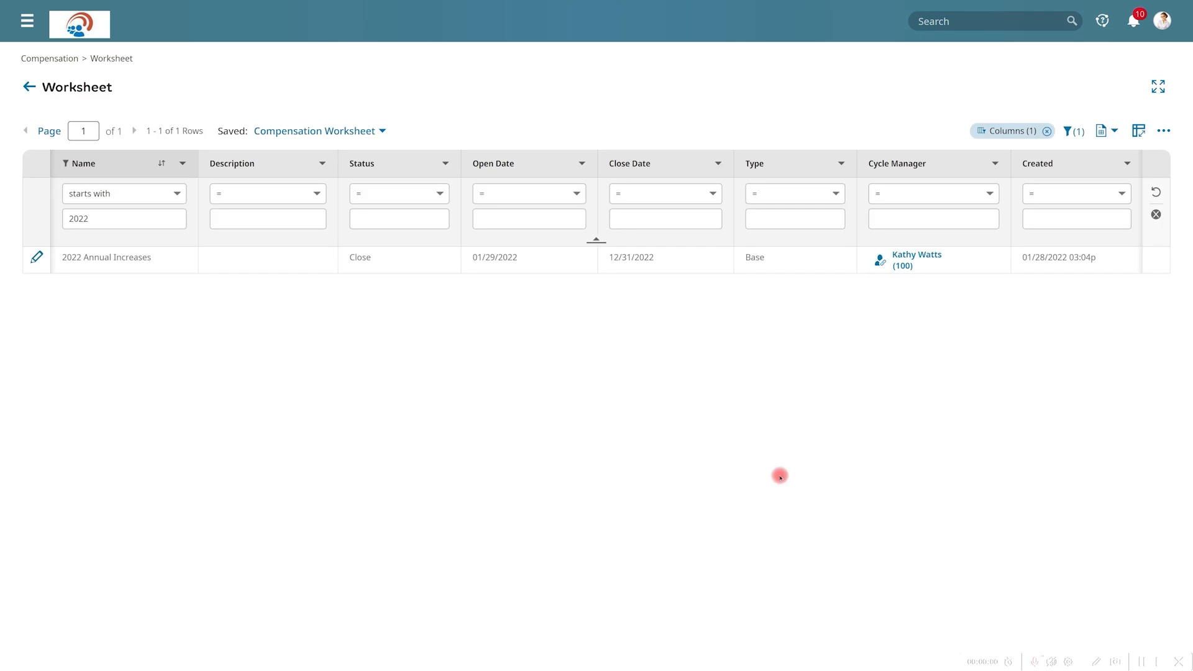
{"action": "left_click", "coordinate": [37, 253]}
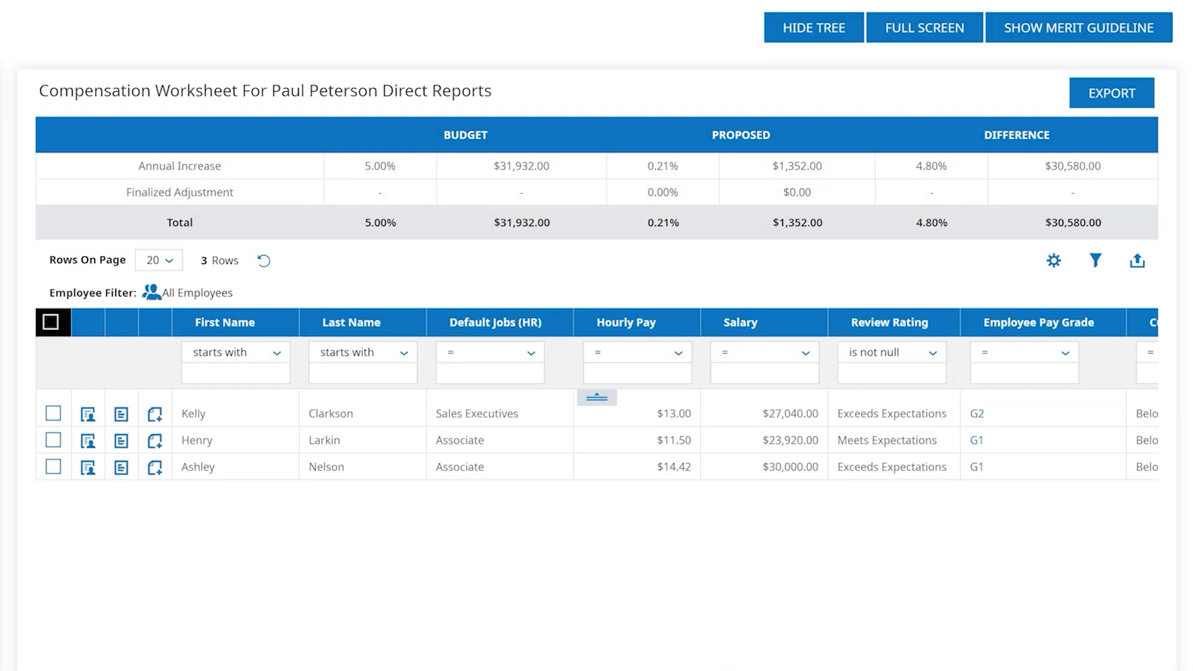
- View the compensation worksheet in full screen, check its merit guideline and proposed increase columns, and leave full screen
{"action": "left_click", "coordinate": [944, 37]}
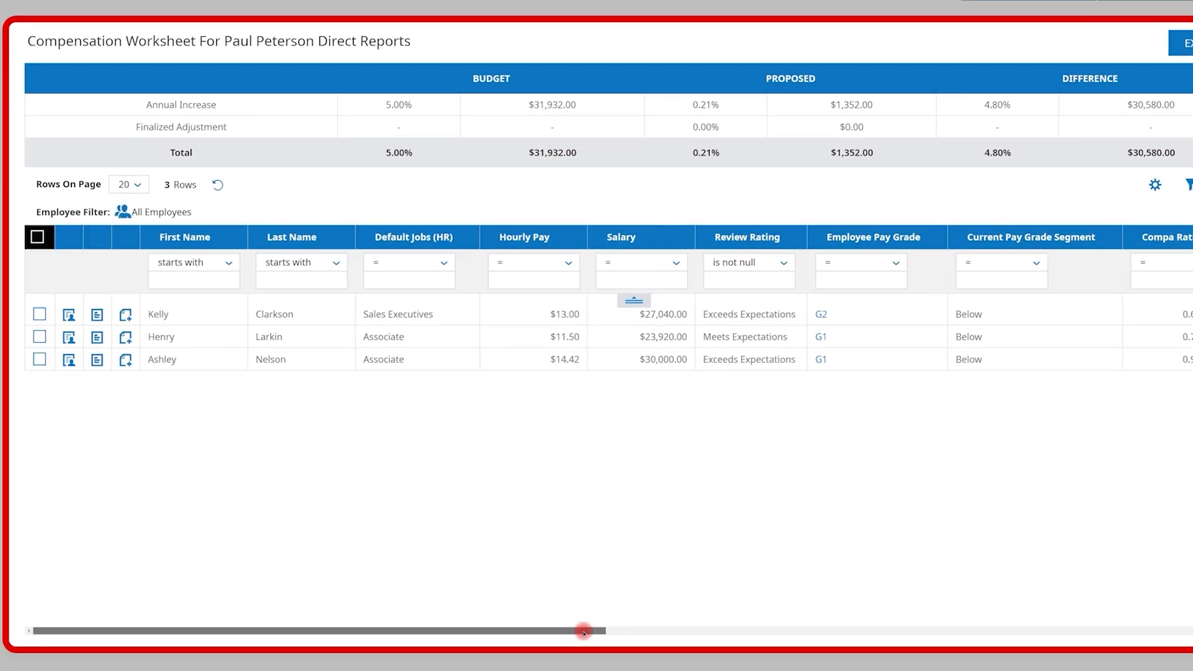
{"action": "left_click_drag", "start_coordinate": [584, 632], "coordinate": [963, 656]}
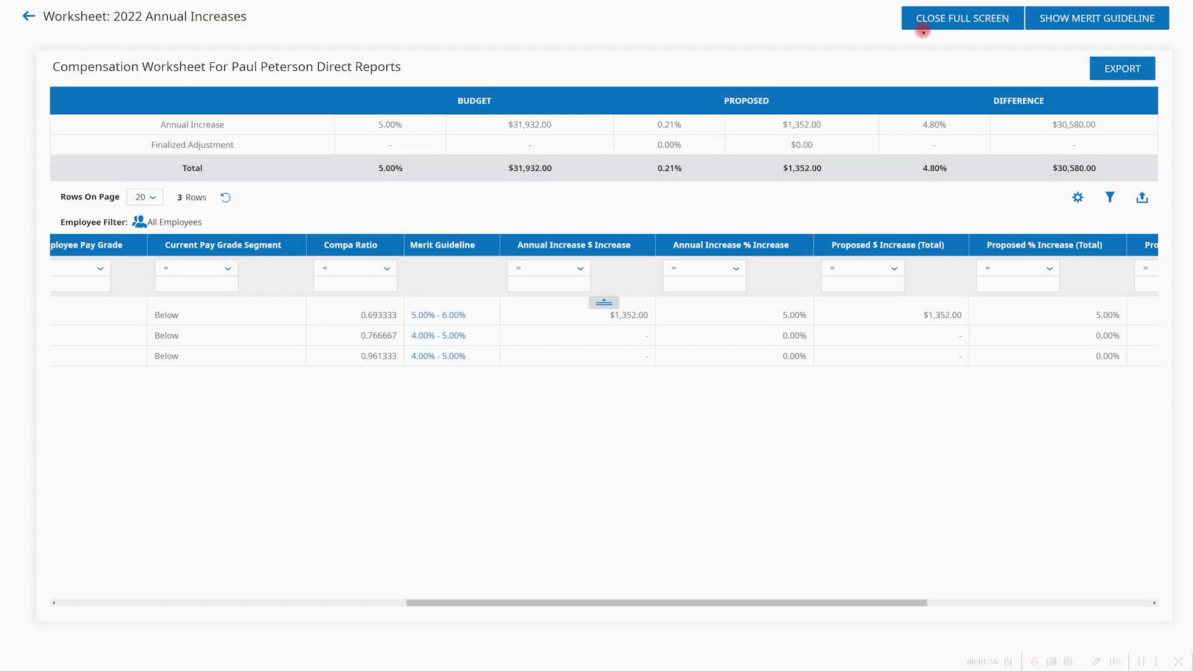
{"action": "left_click", "coordinate": [923, 28]}
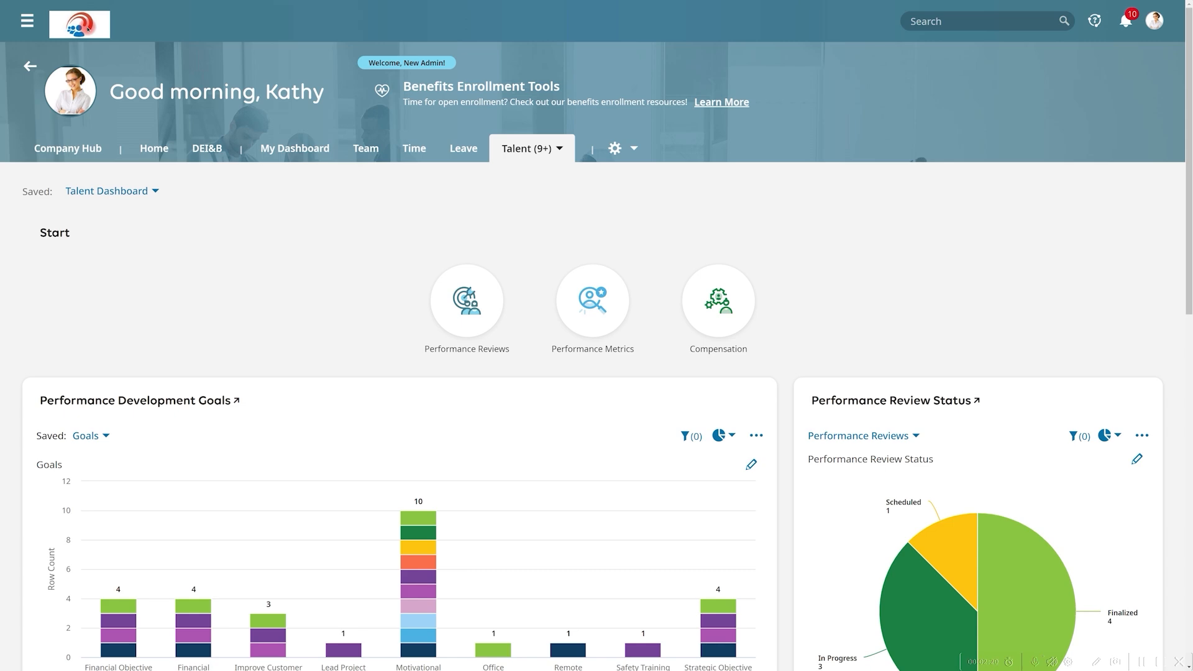
- Open the Associate job from the dashboard's Compensation links and show its external Compensation benchmark
{"action": "left_click", "coordinate": [705, 296]}
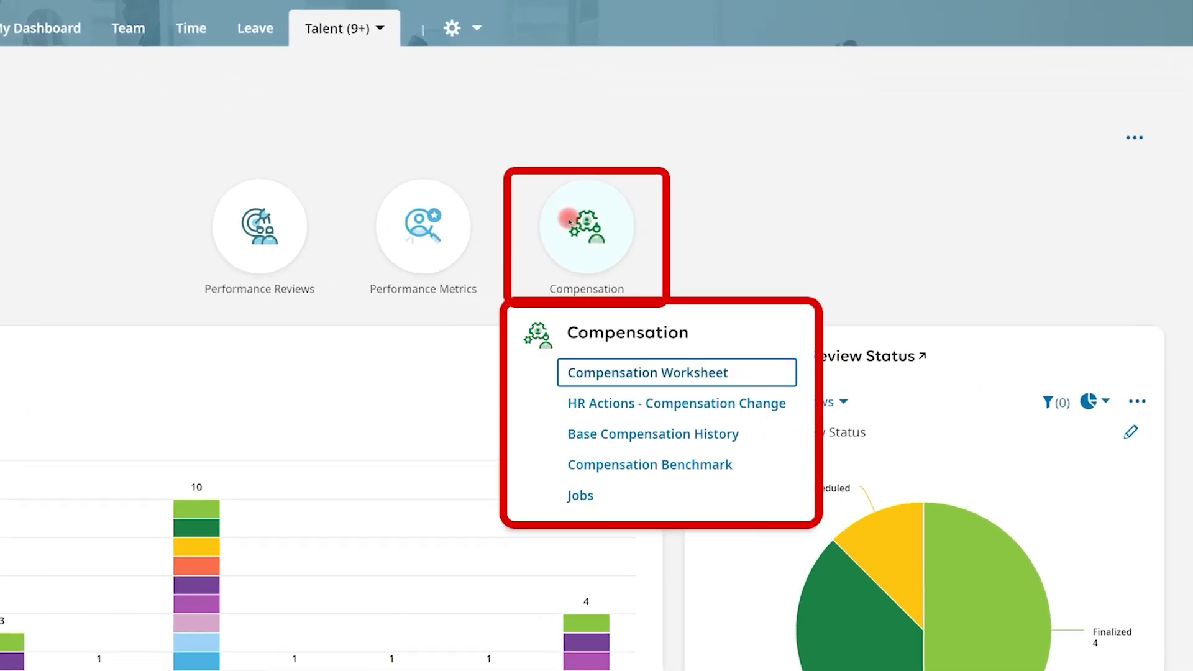
{"action": "left_click", "coordinate": [576, 495]}
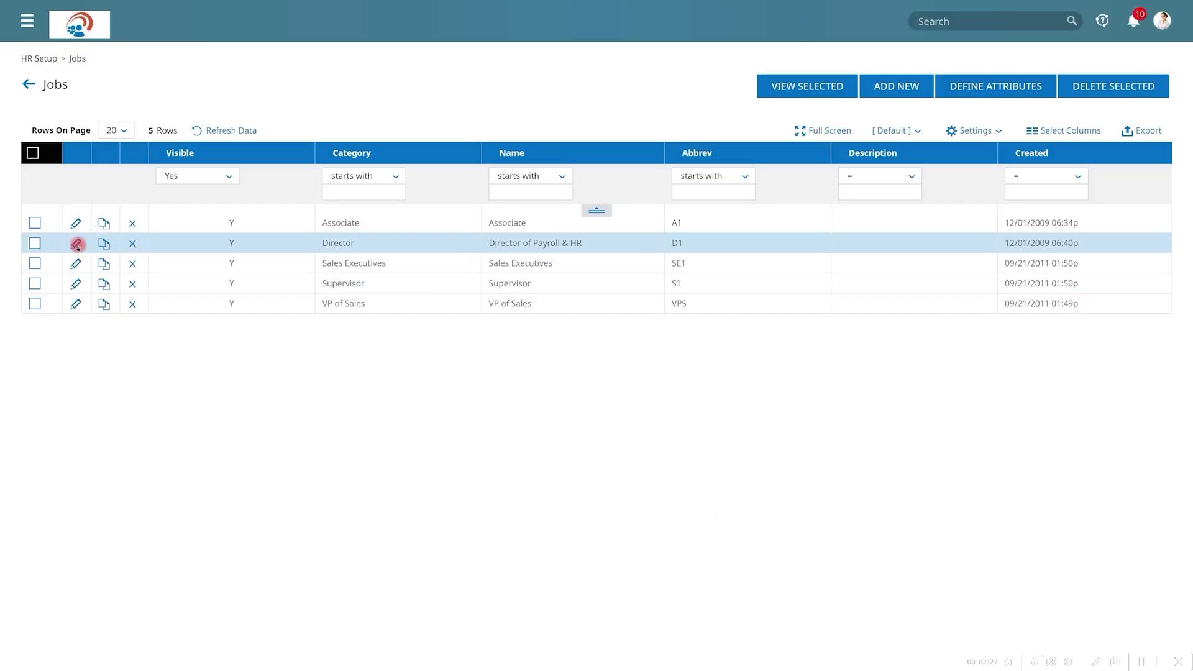
{"action": "left_click", "coordinate": [77, 225]}
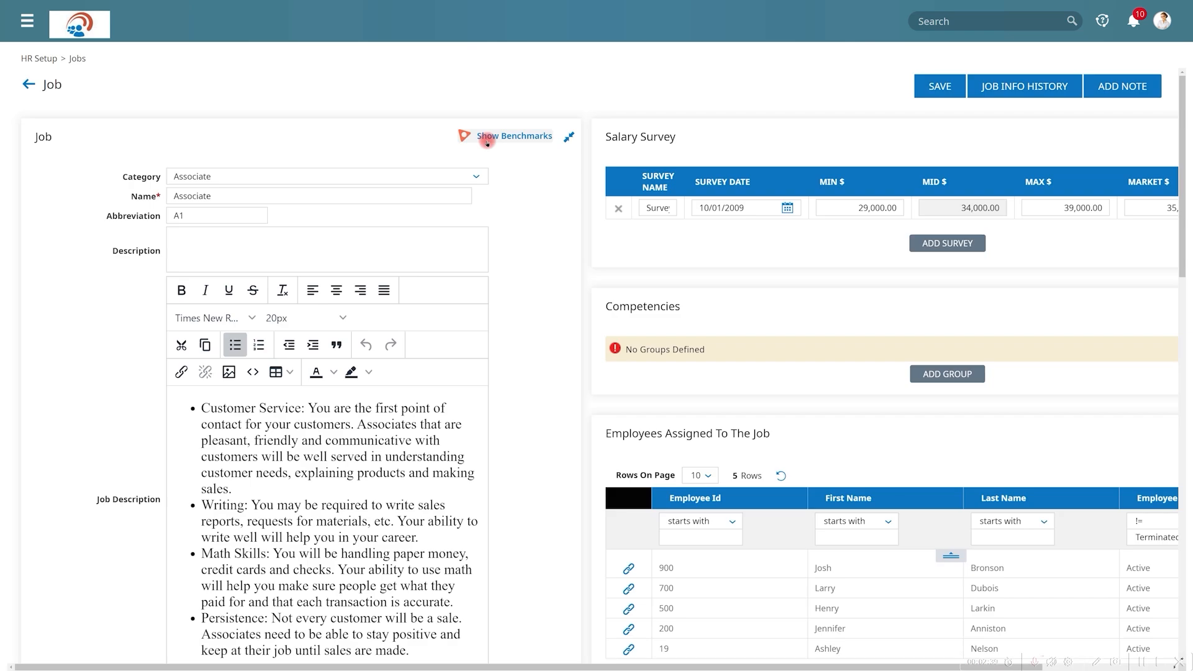
{"action": "left_click", "coordinate": [487, 139]}
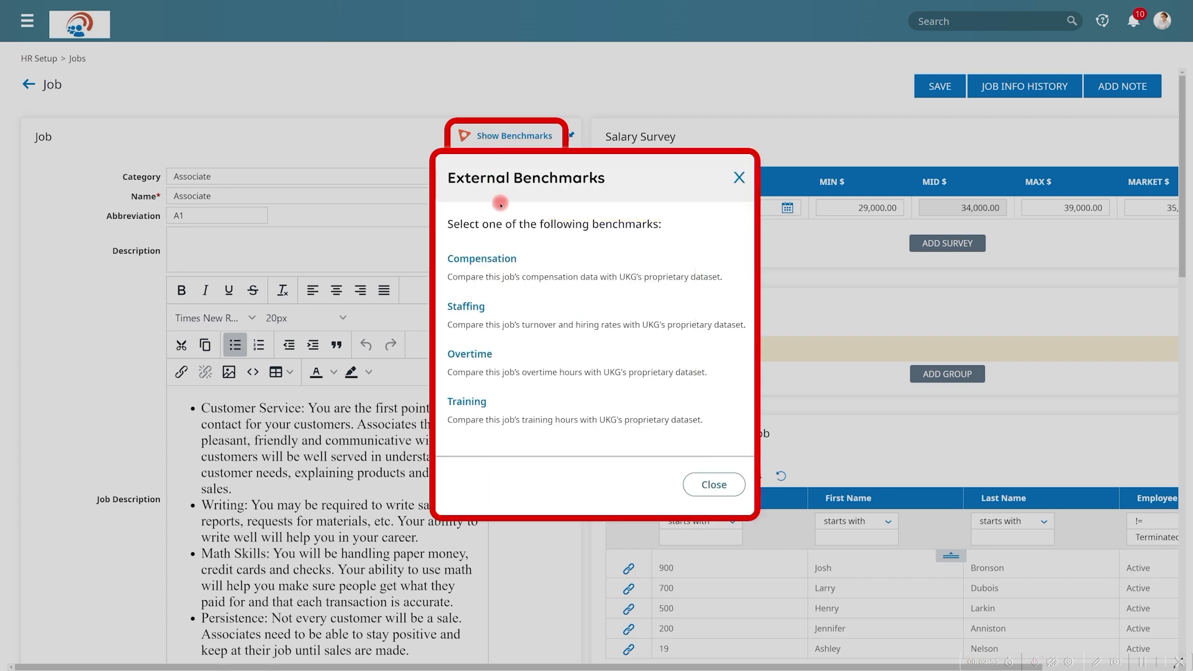
{"action": "left_click", "coordinate": [497, 259]}
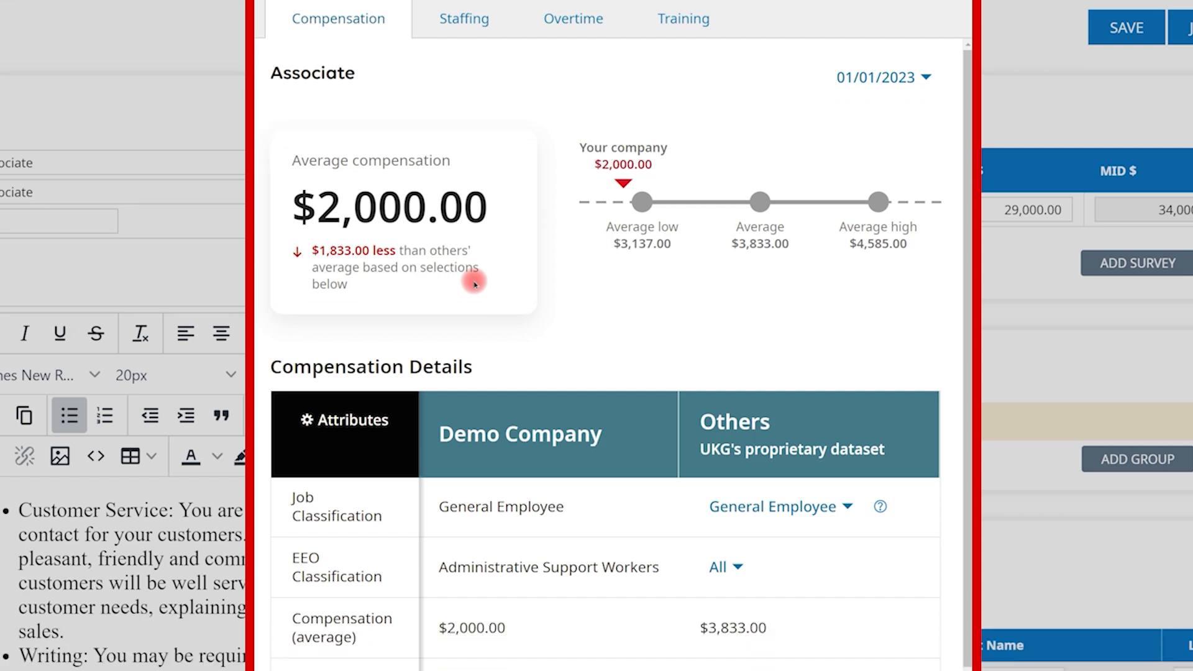
- Filter the benchmark's comparison dataset to company size >1000 and region National, apply the filters, and close the benchmark
{"action": "scroll", "coordinate": [663, 482], "scroll_direction": "down", "scroll_amount": 2}
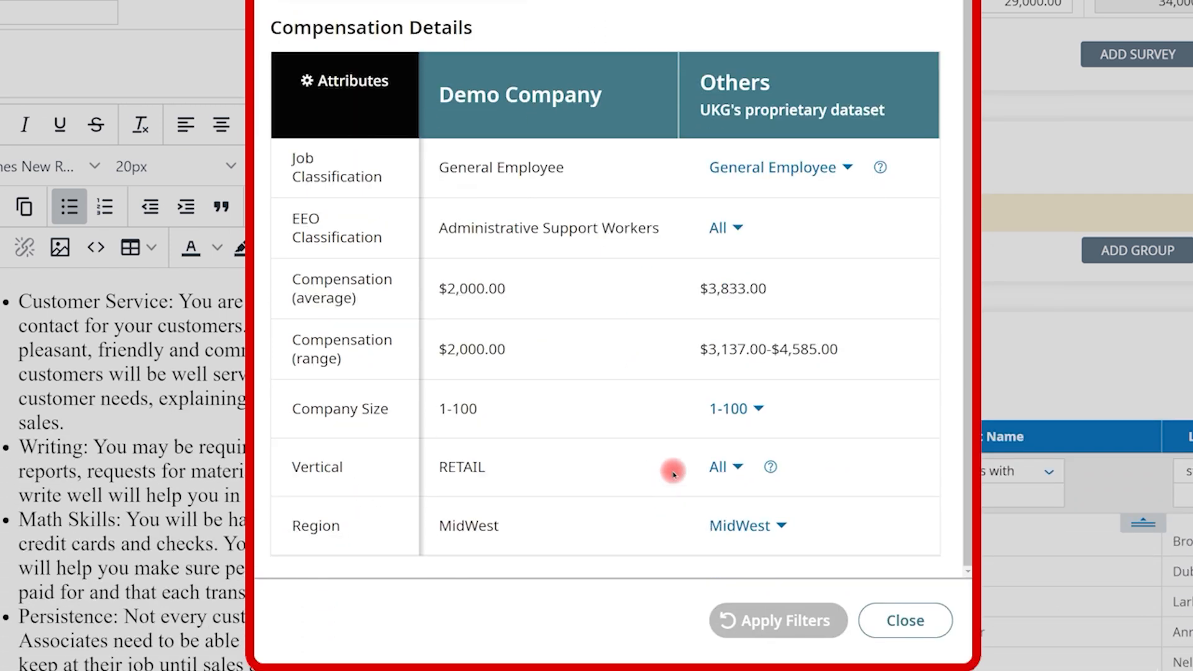
{"action": "left_click", "coordinate": [758, 409]}
{"action": "left_click", "coordinate": [783, 563]}
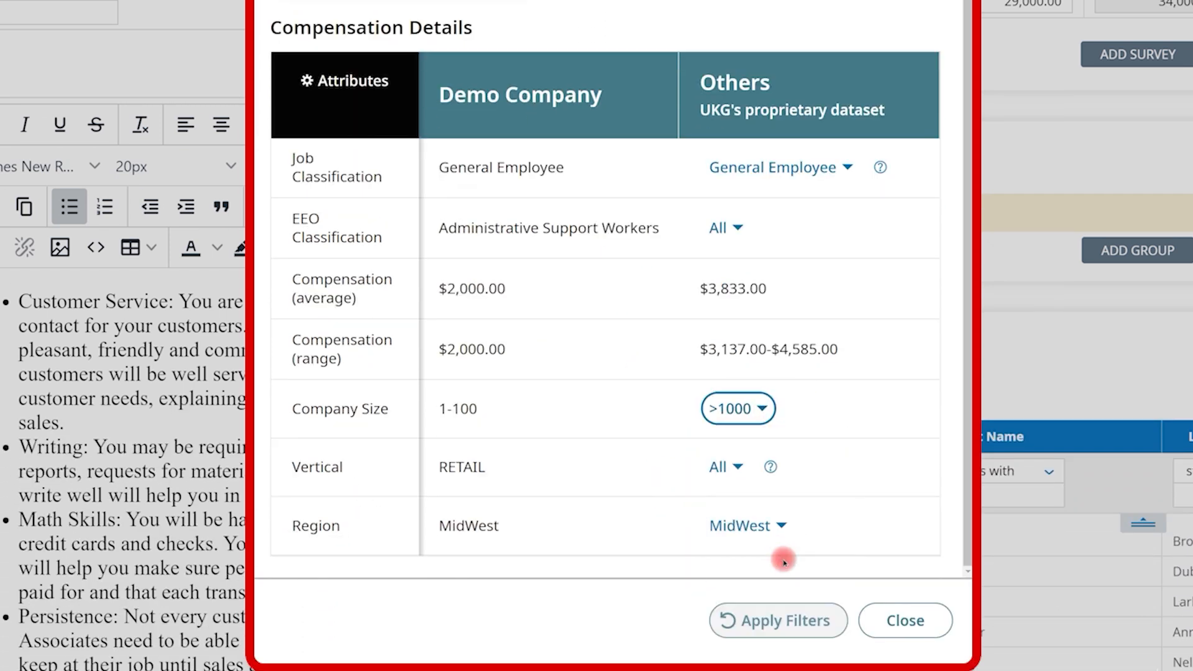
{"action": "left_click", "coordinate": [779, 527]}
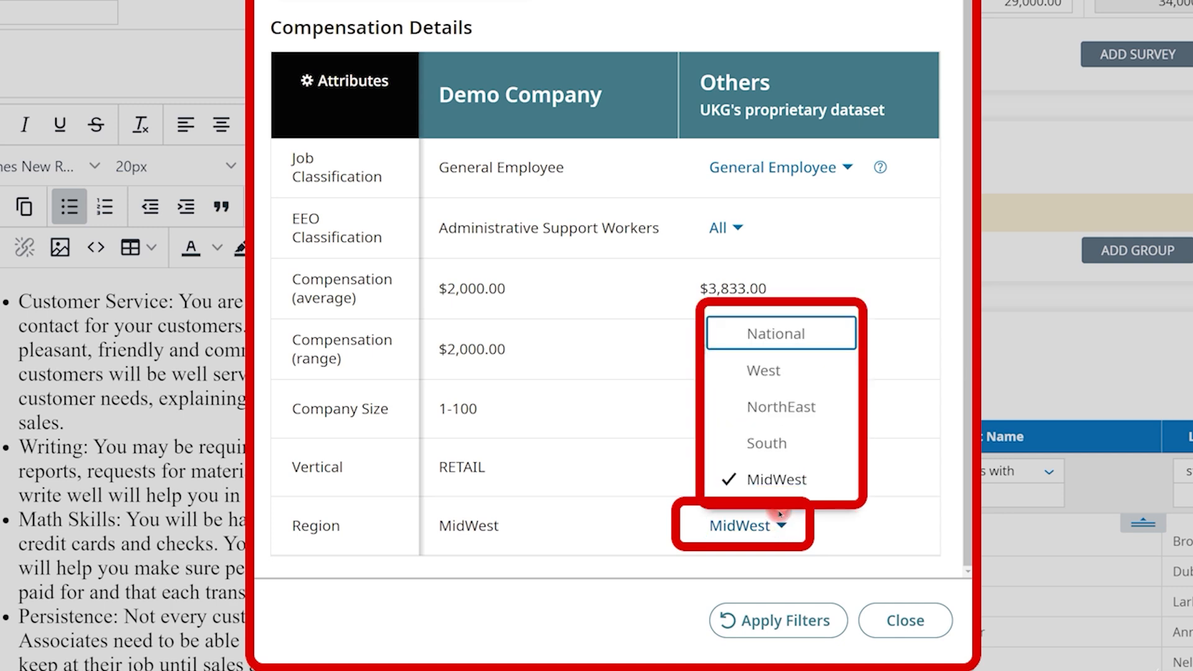
{"action": "left_click", "coordinate": [761, 336]}
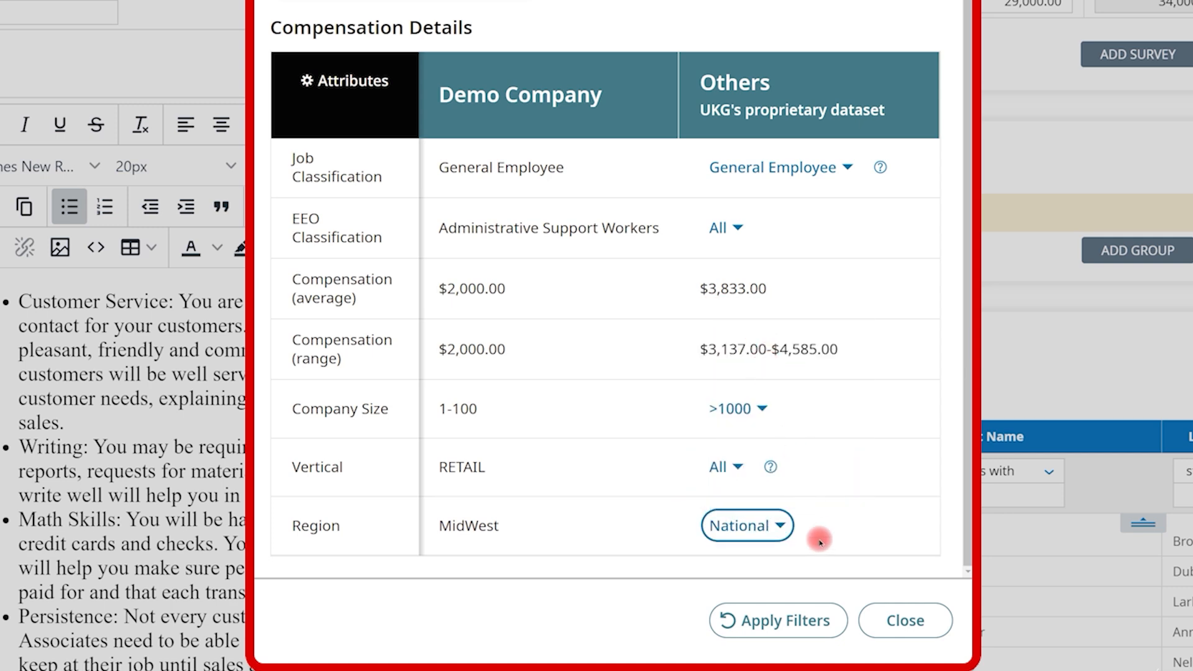
{"action": "left_click", "coordinate": [829, 618]}
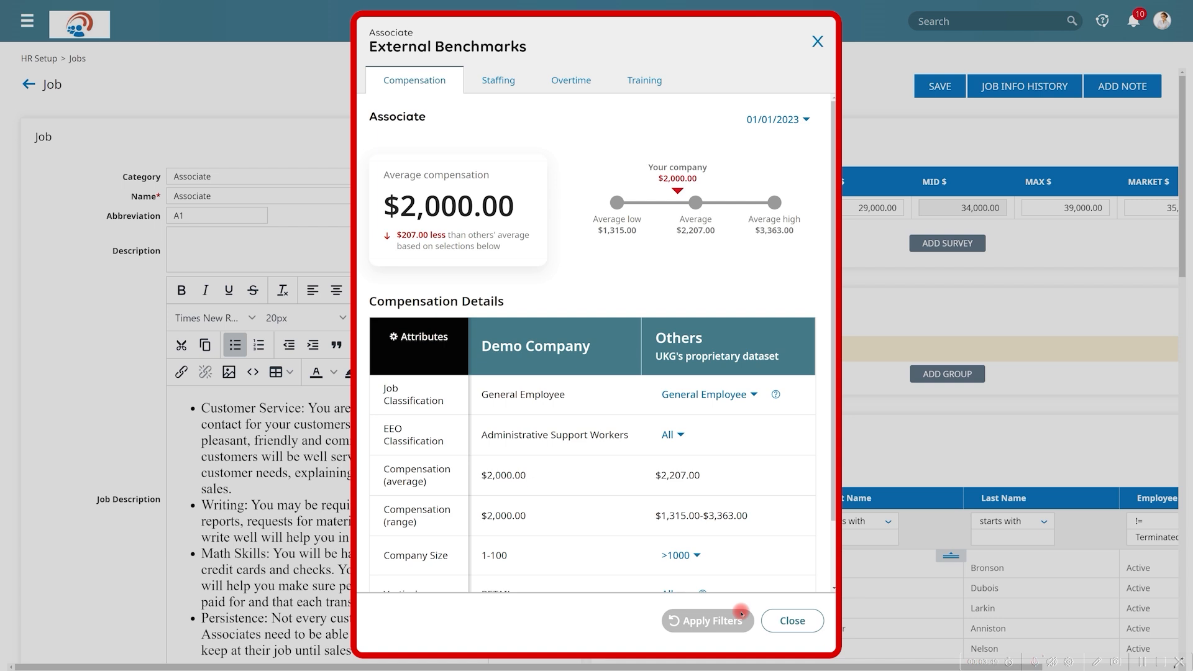
{"action": "left_click", "coordinate": [792, 620]}
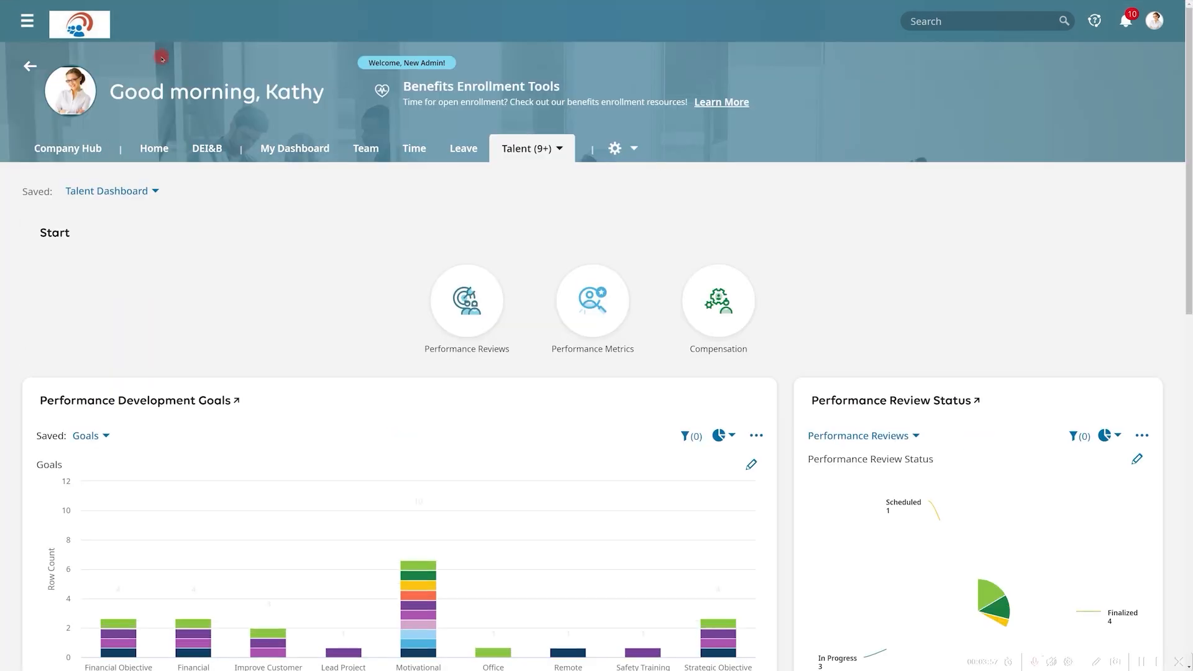
- Switch from the Talent Dashboard to the Succession dashboard and check the High - Ready Now cell of the Succession chart
{"action": "left_click", "coordinate": [572, 154]}
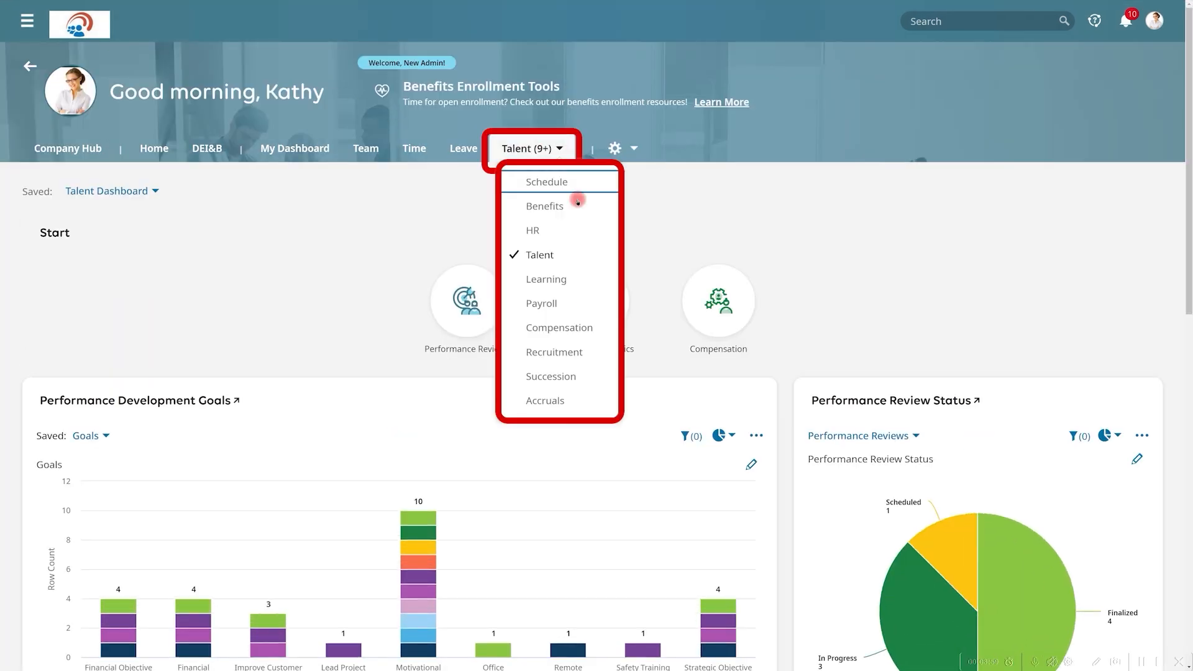
{"action": "left_click", "coordinate": [591, 374]}
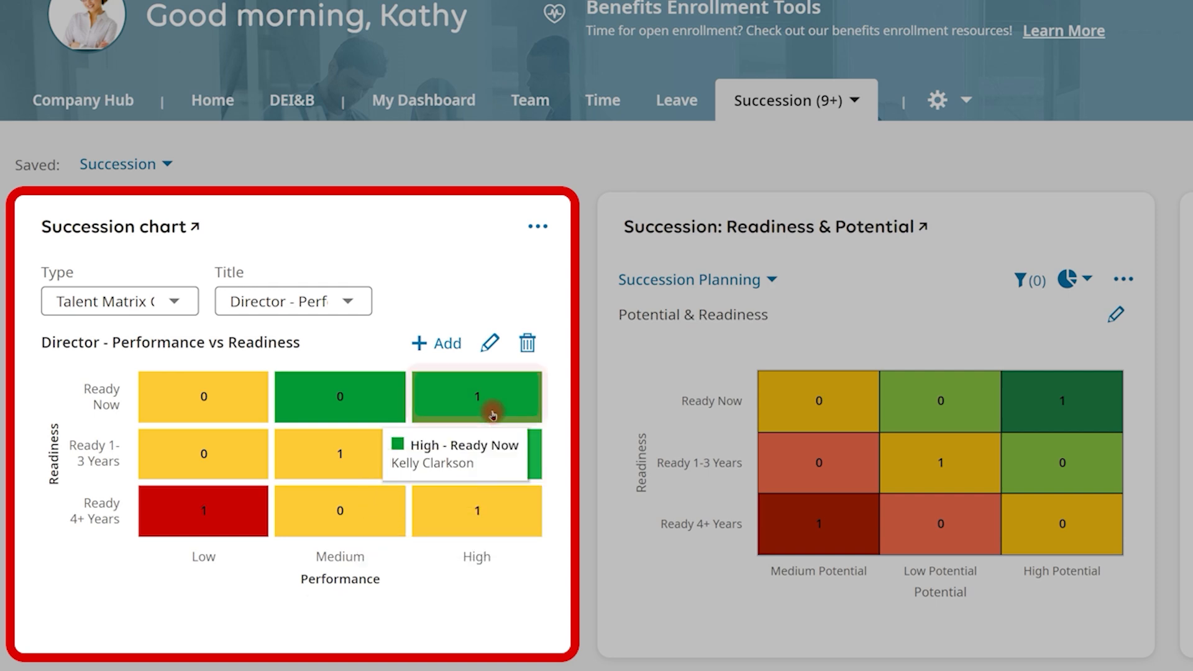
{"action": "mouse_move", "coordinate": [492, 414]}
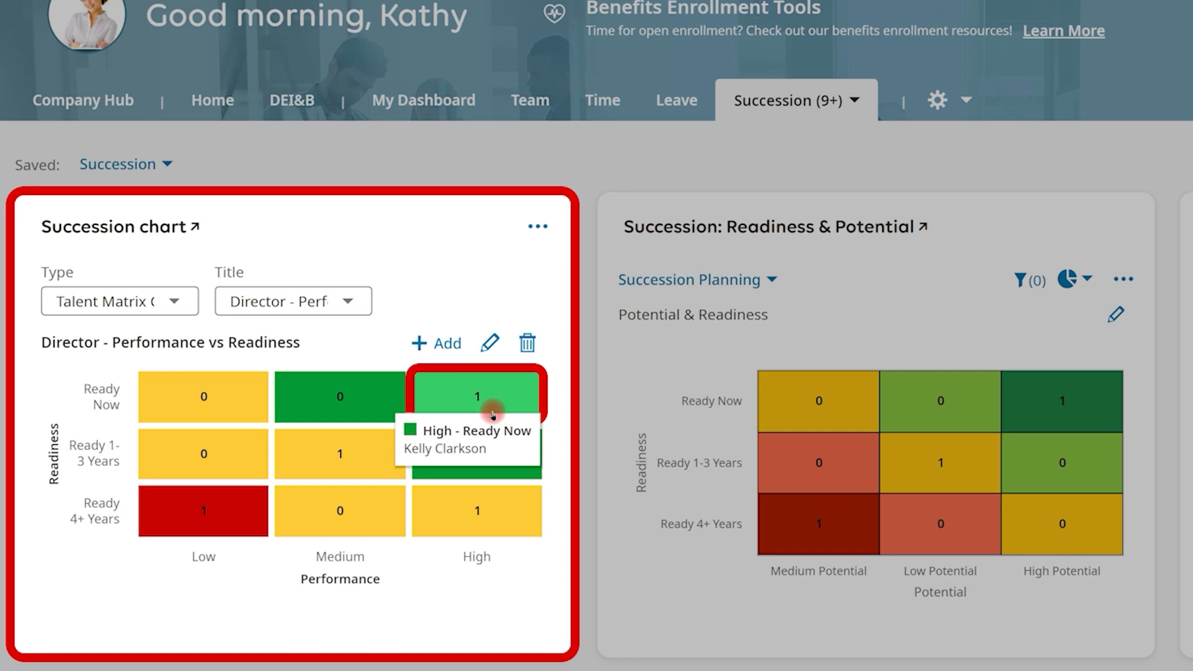
- Set Axis-Y of the Director - Performance vs Readiness succession chart to Risk Of Loss and save the configuration
{"action": "mouse_move", "coordinate": [227, 504]}
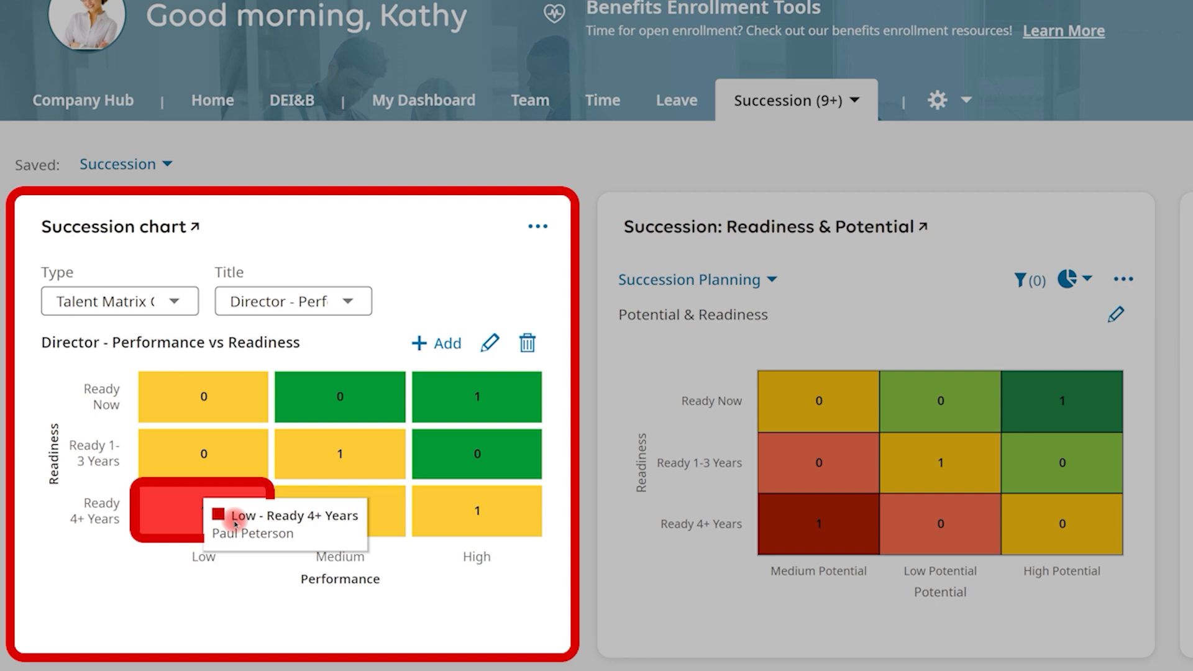
{"action": "mouse_move", "coordinate": [452, 404]}
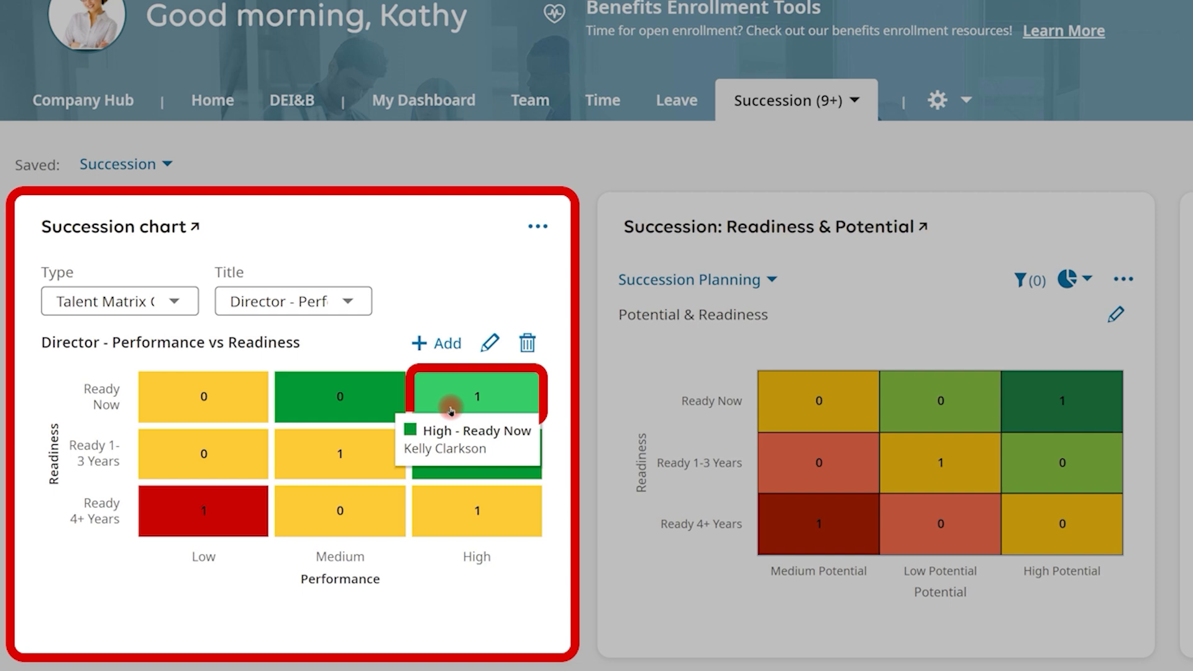
{"action": "left_click", "coordinate": [489, 342]}
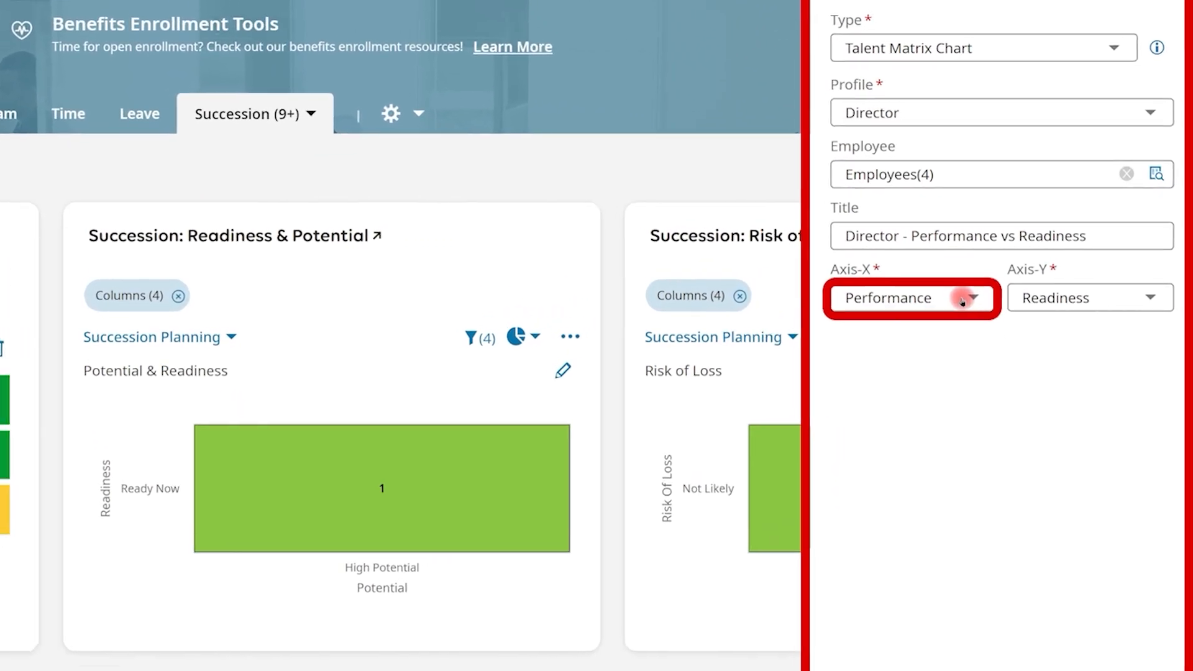
{"action": "left_click", "coordinate": [1039, 275]}
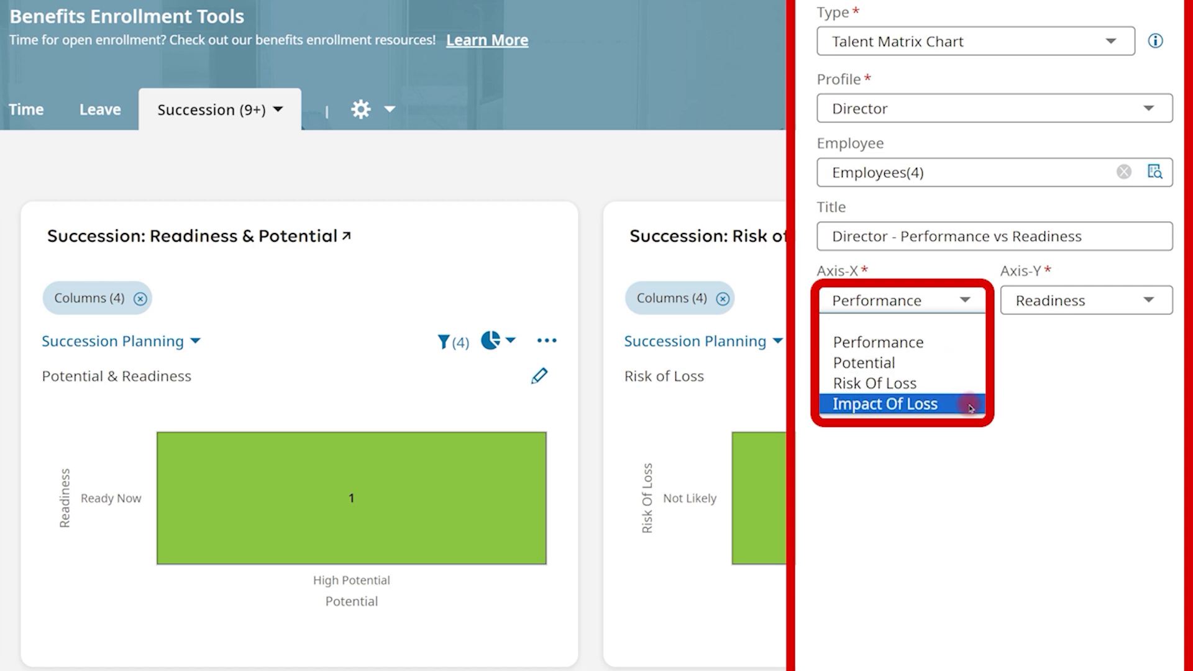
{"action": "left_click", "coordinate": [1091, 309]}
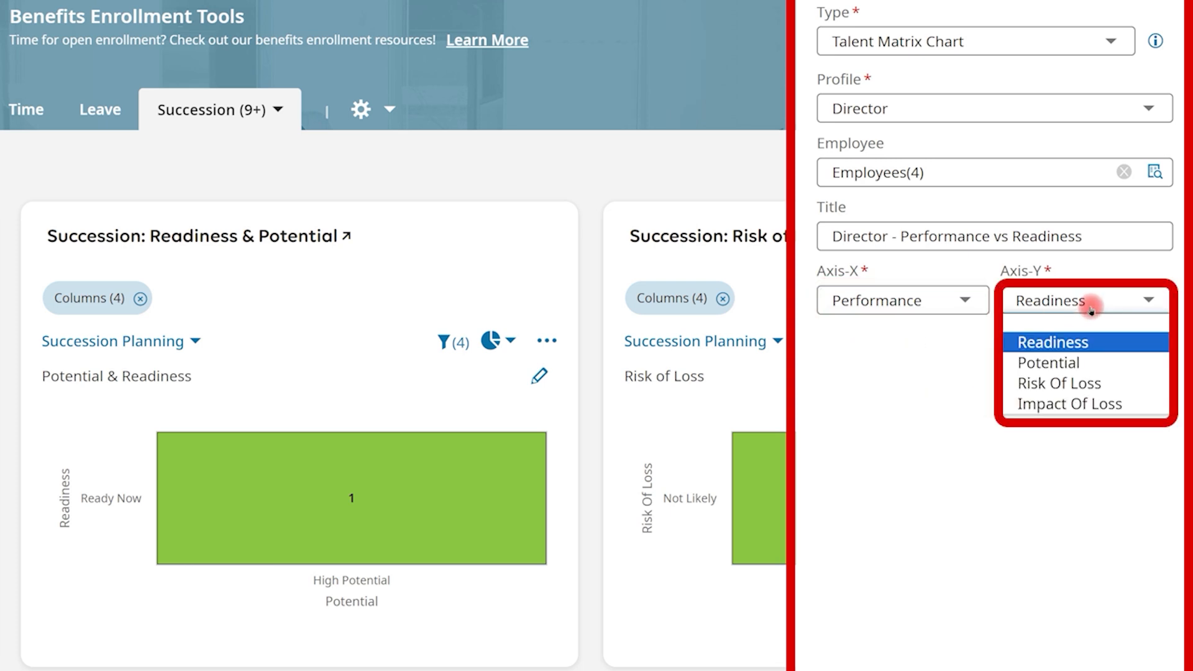
{"action": "left_click", "coordinate": [1089, 380]}
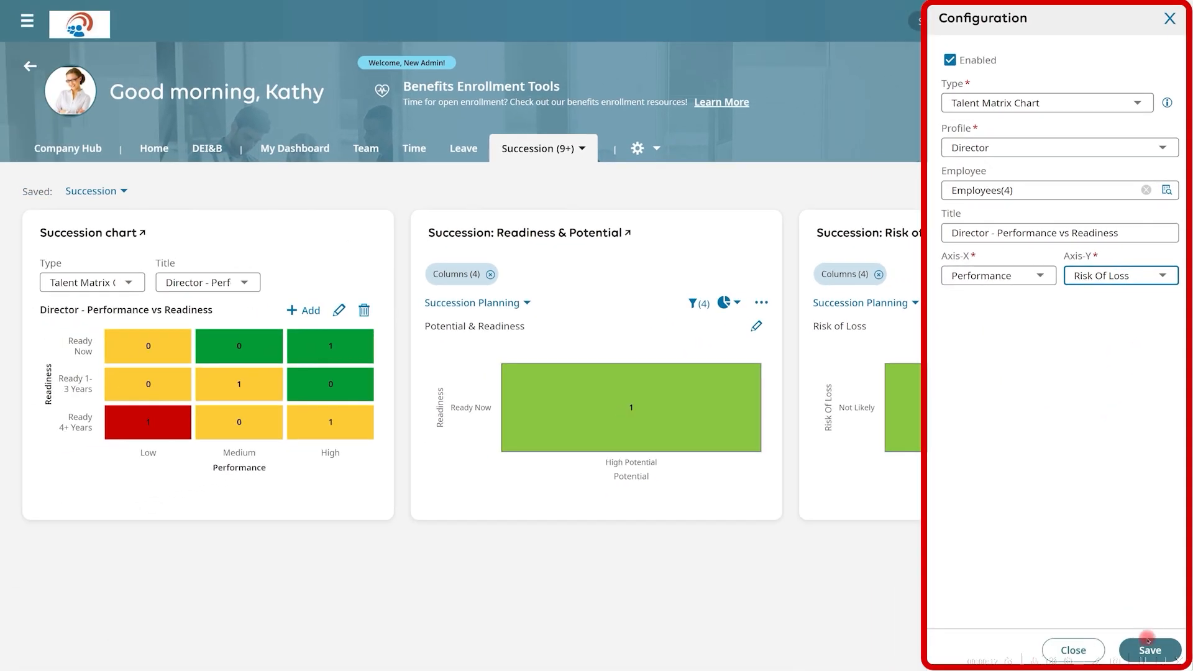
{"action": "left_click", "coordinate": [1149, 647]}
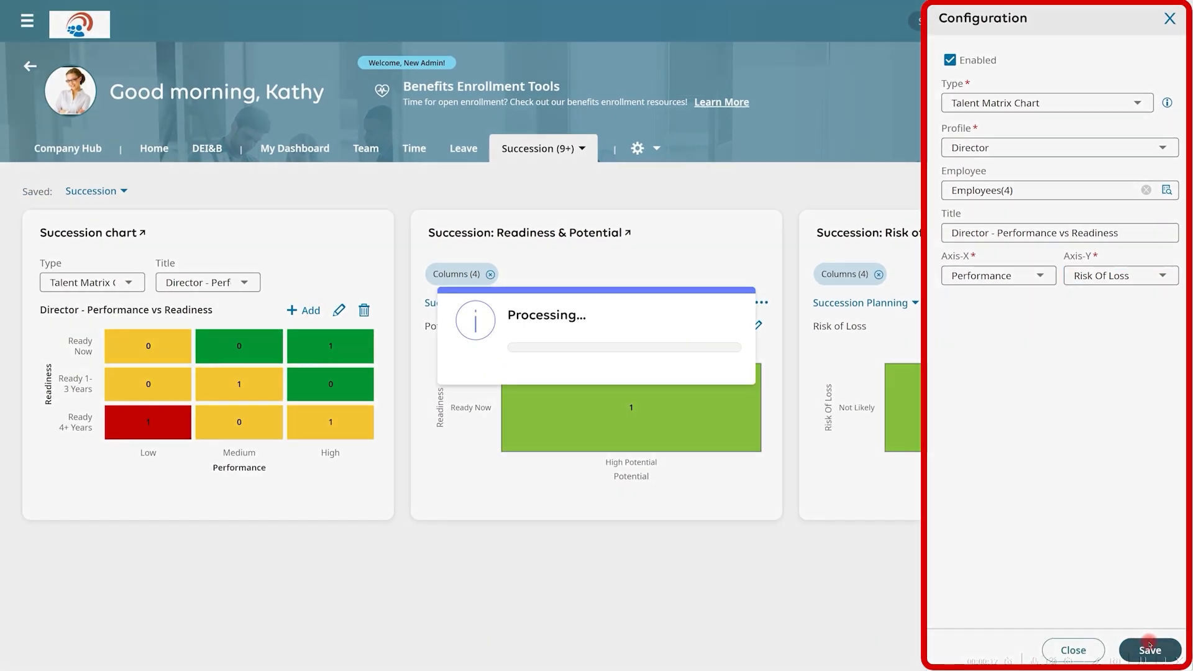
- Open the succession plan behind the chart's High - Minor Impact cell for editing
{"action": "mouse_move", "coordinate": [138, 430]}
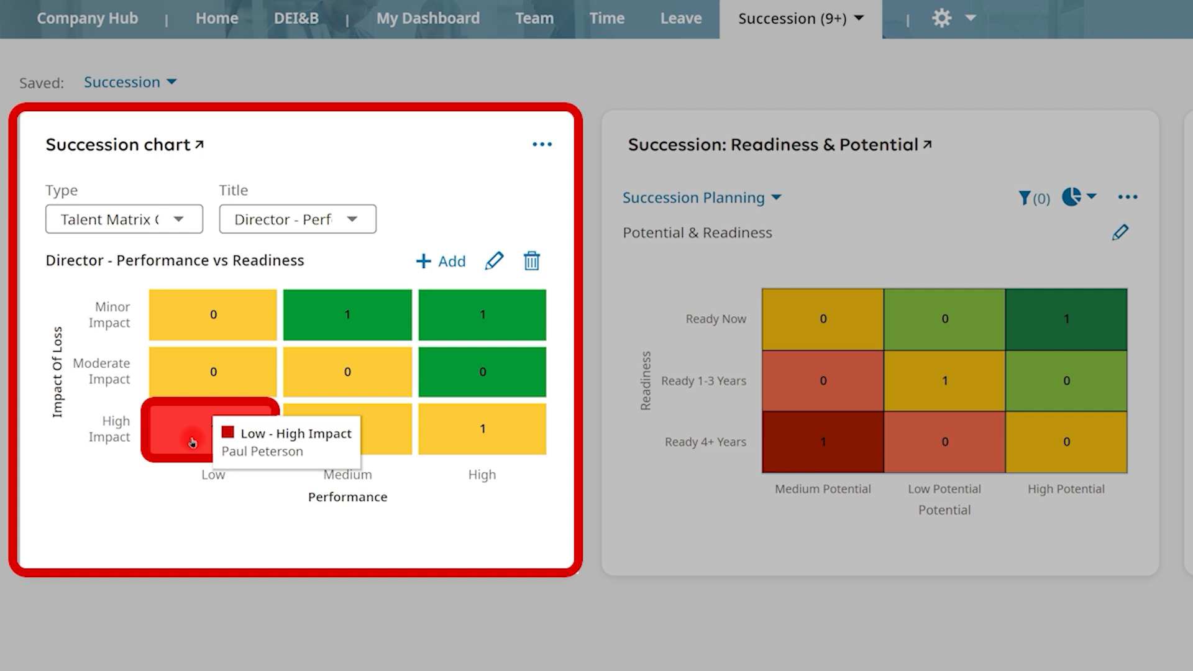
{"action": "mouse_move", "coordinate": [501, 316]}
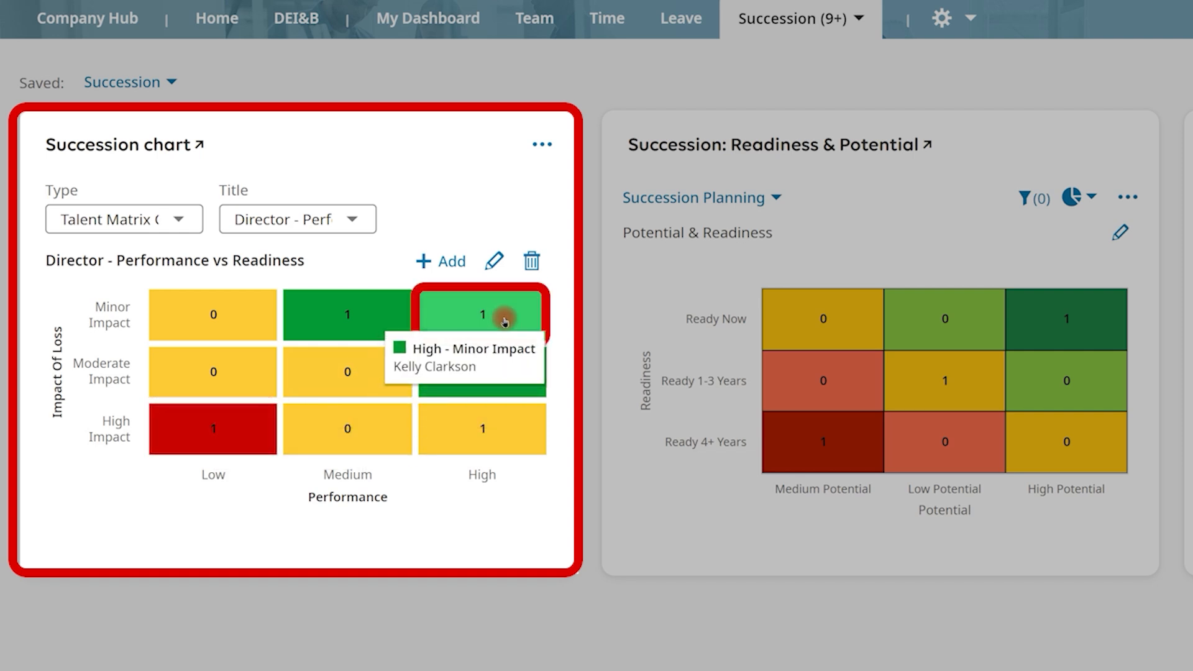
{"action": "left_click", "coordinate": [504, 320]}
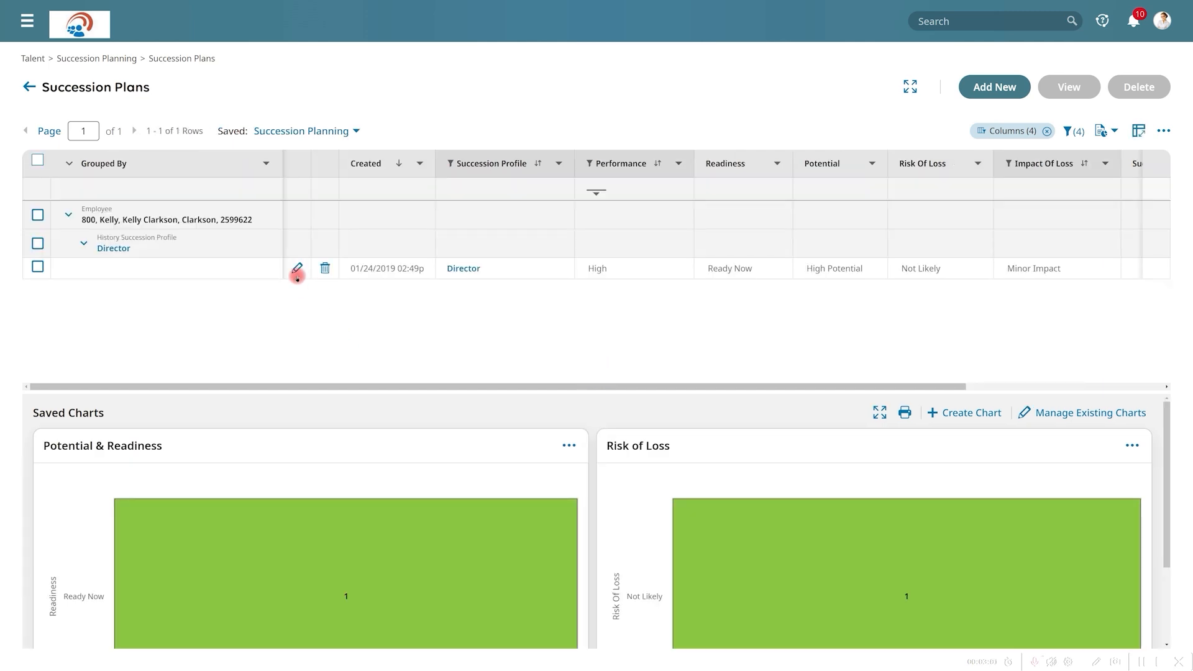
{"action": "left_click", "coordinate": [295, 268]}
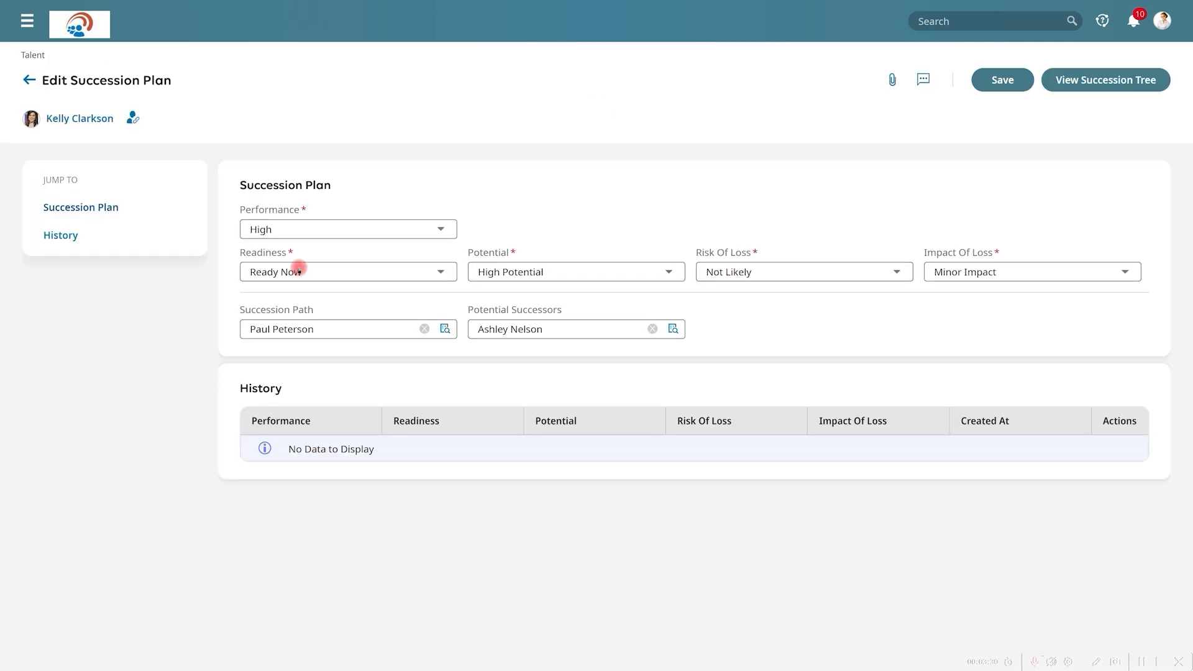
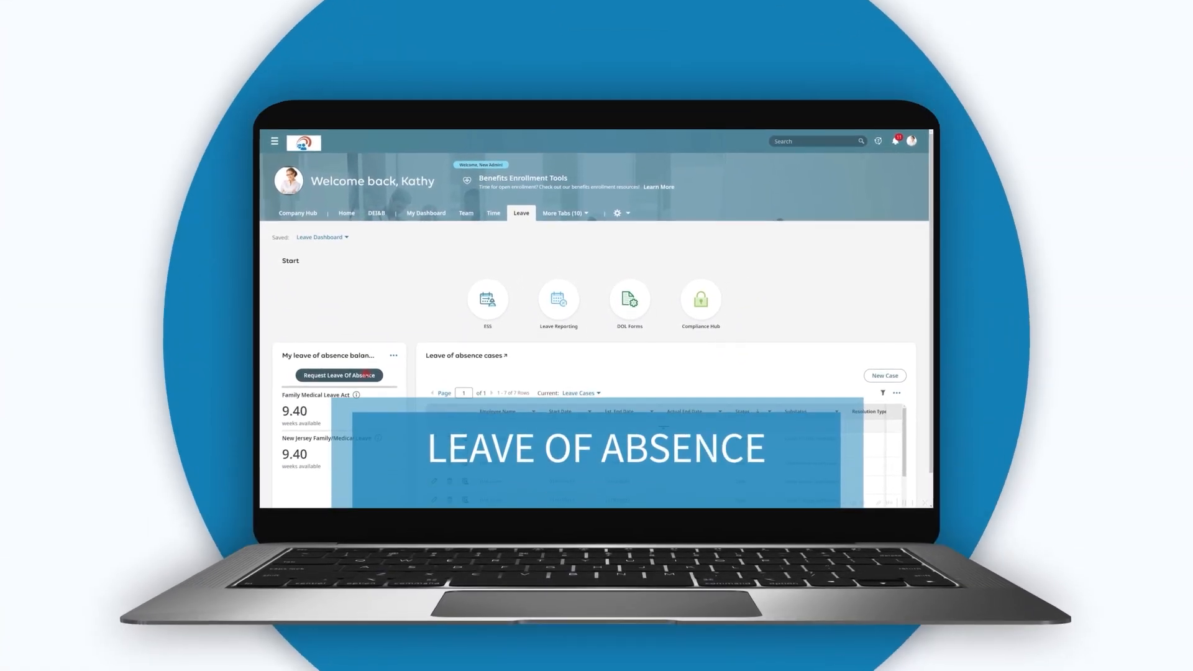
- Start the FMLA qualification check from a leave of absence request and open the Compliance Hub from the Leave Dashboard
{"action": "left_click", "coordinate": [366, 375]}
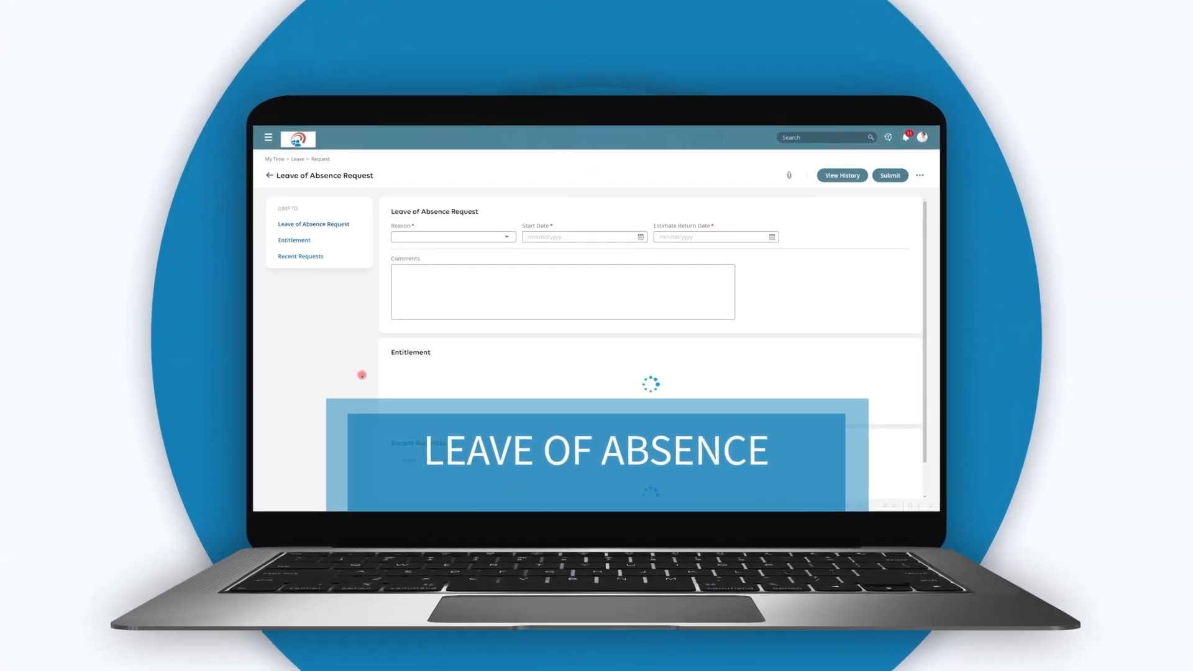
{"action": "left_click", "coordinate": [929, 170]}
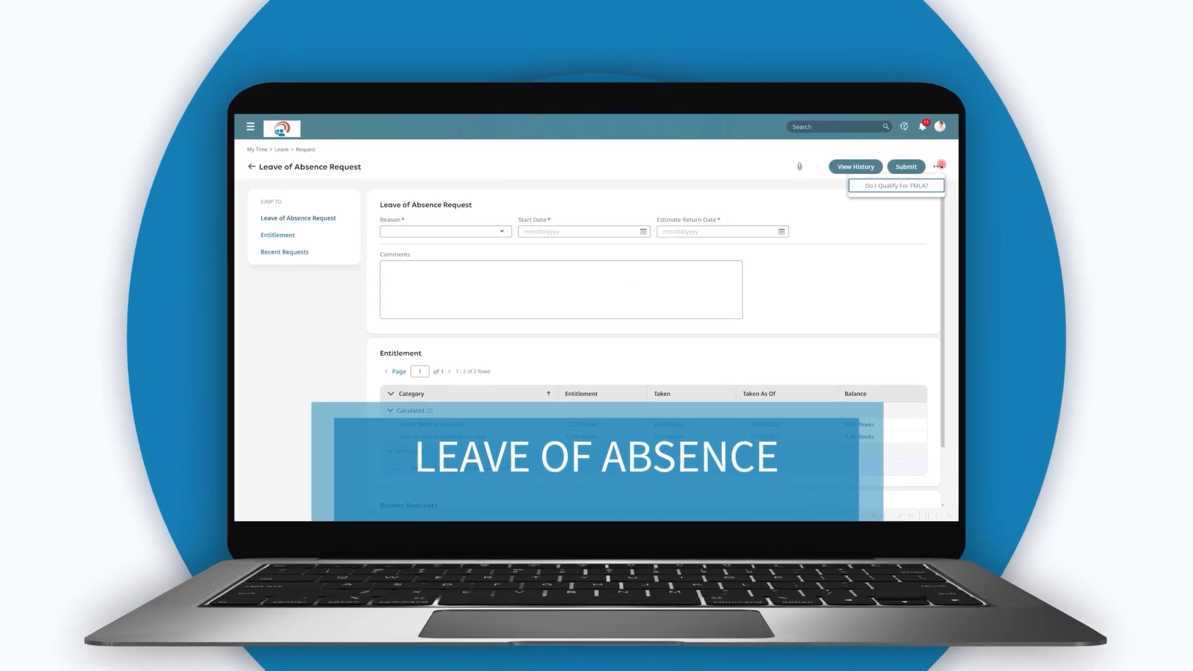
{"action": "left_click", "coordinate": [950, 180]}
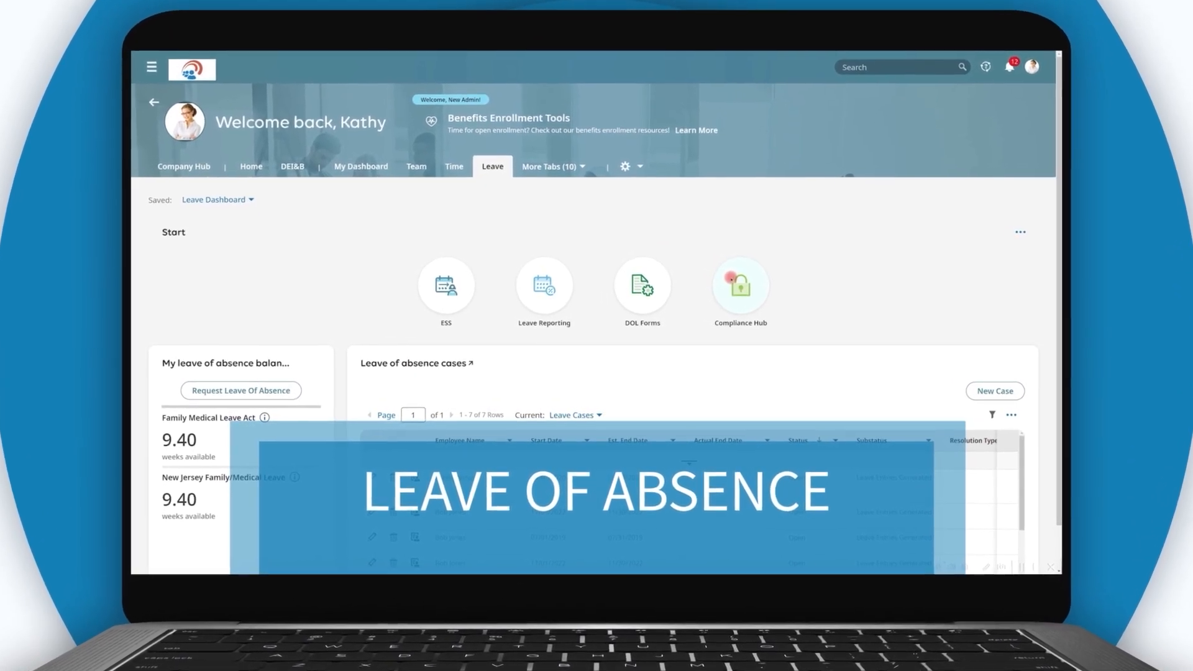
{"action": "left_click", "coordinate": [733, 279]}
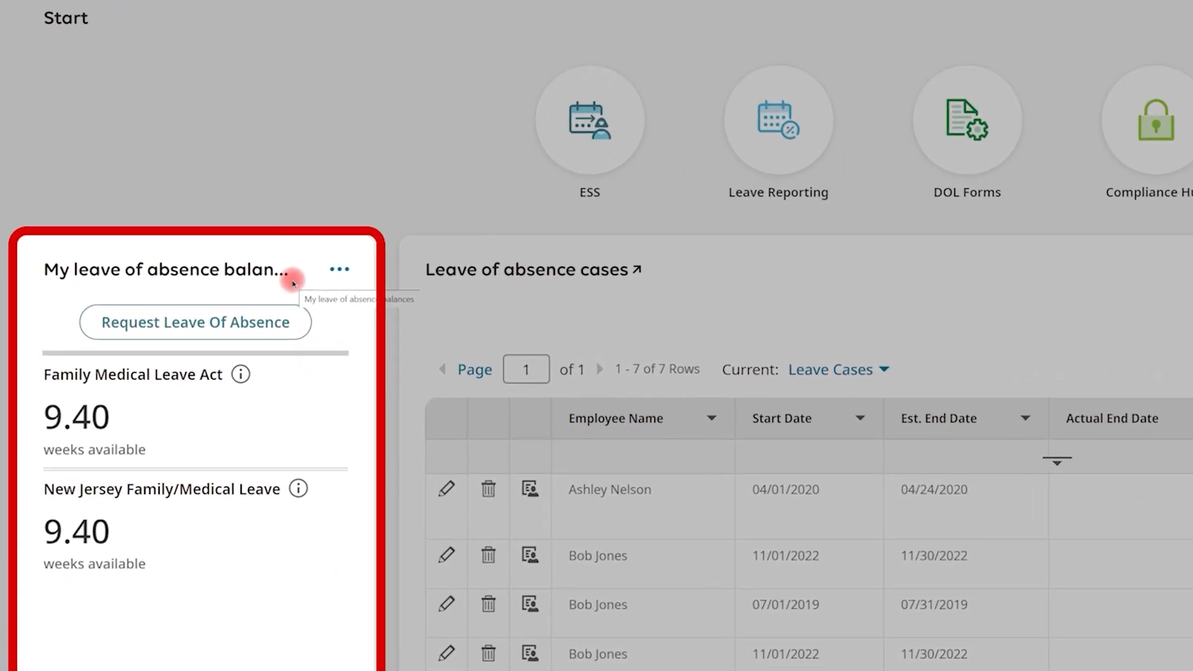
- Open a new leave of absence request, start its Do I Qualify For FMLA? questionnaire, and acknowledge the message
{"action": "left_click", "coordinate": [267, 322]}
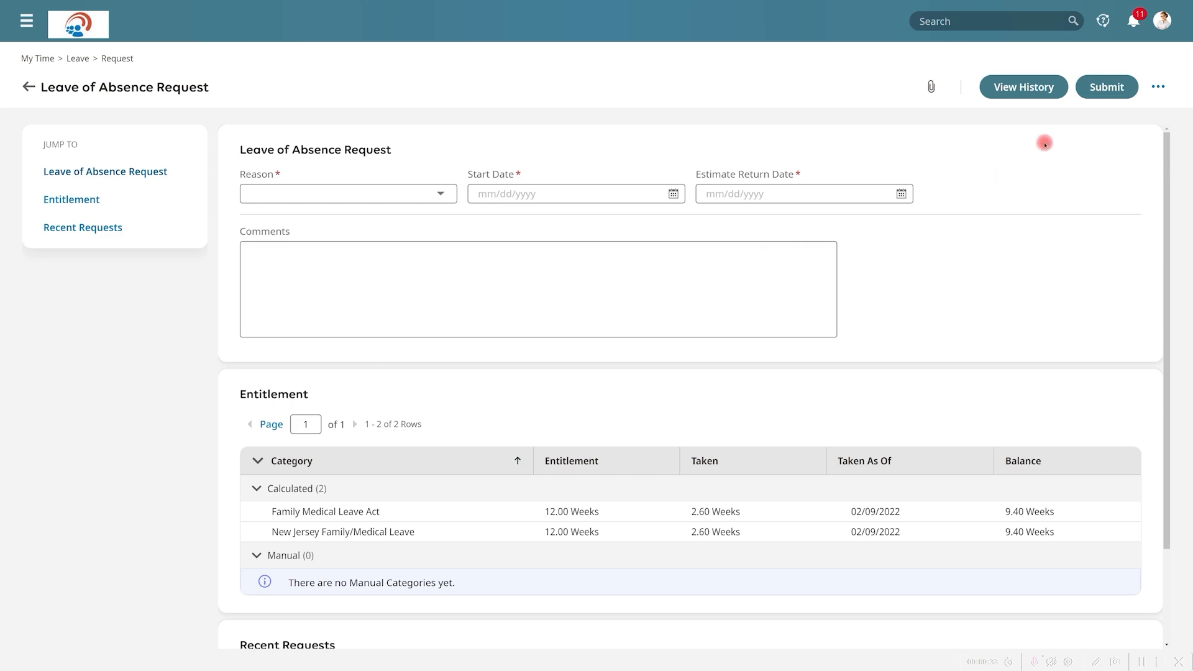
{"action": "left_click", "coordinate": [1160, 86]}
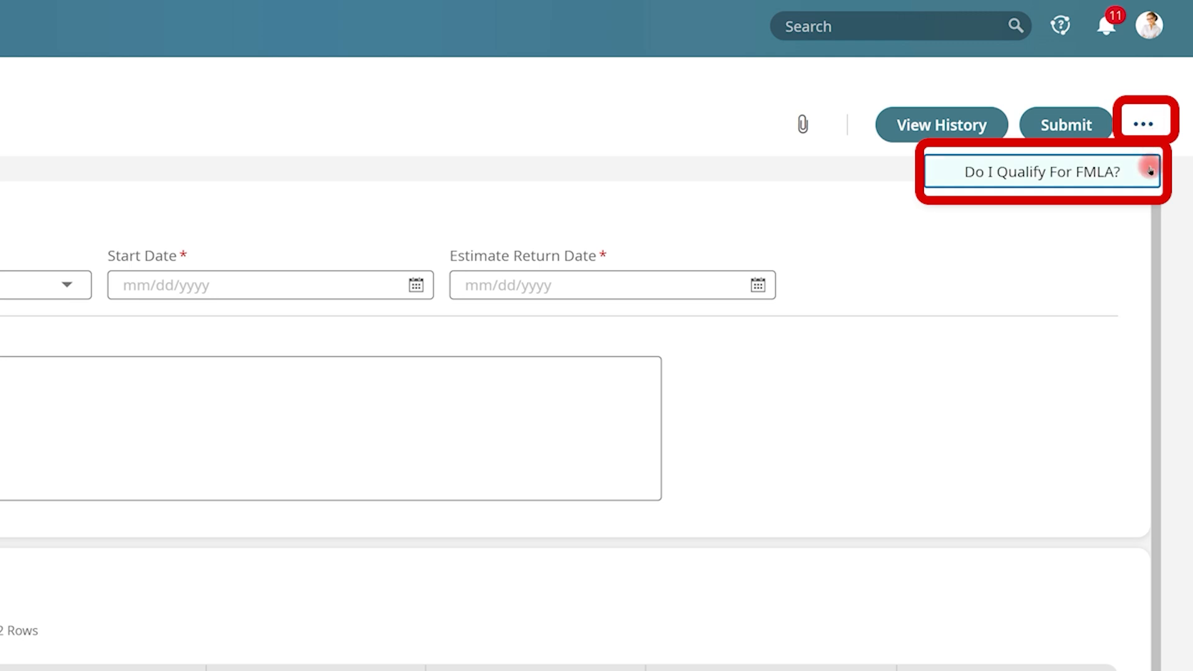
{"action": "left_click", "coordinate": [1150, 170]}
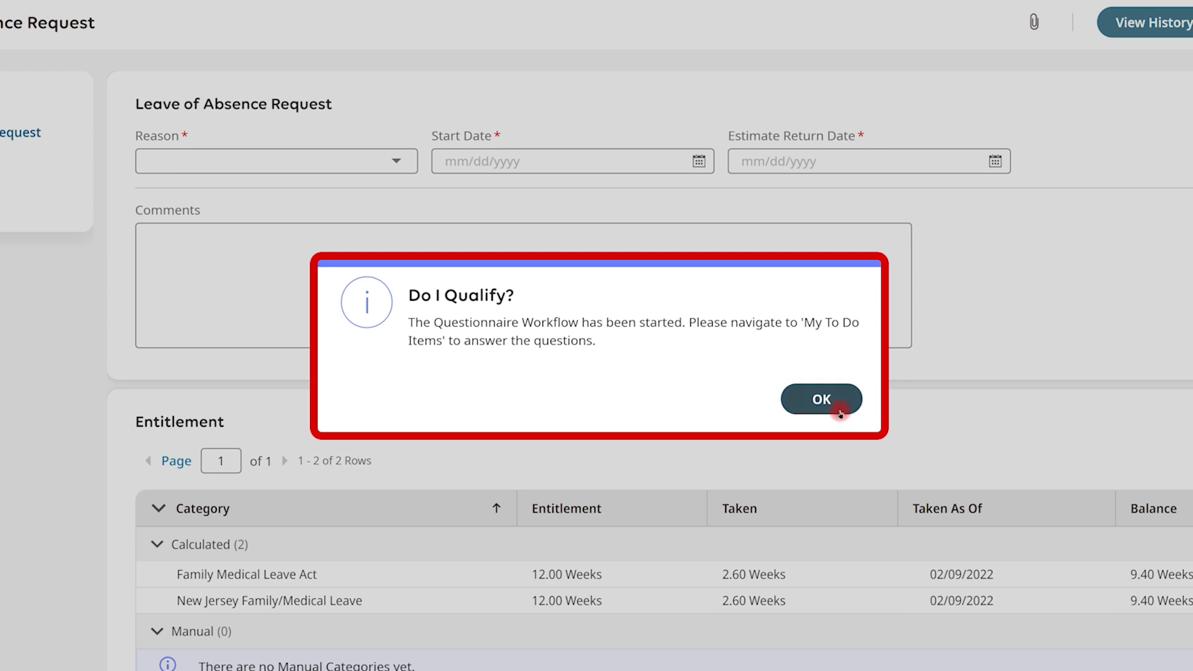
{"action": "left_click", "coordinate": [838, 411]}
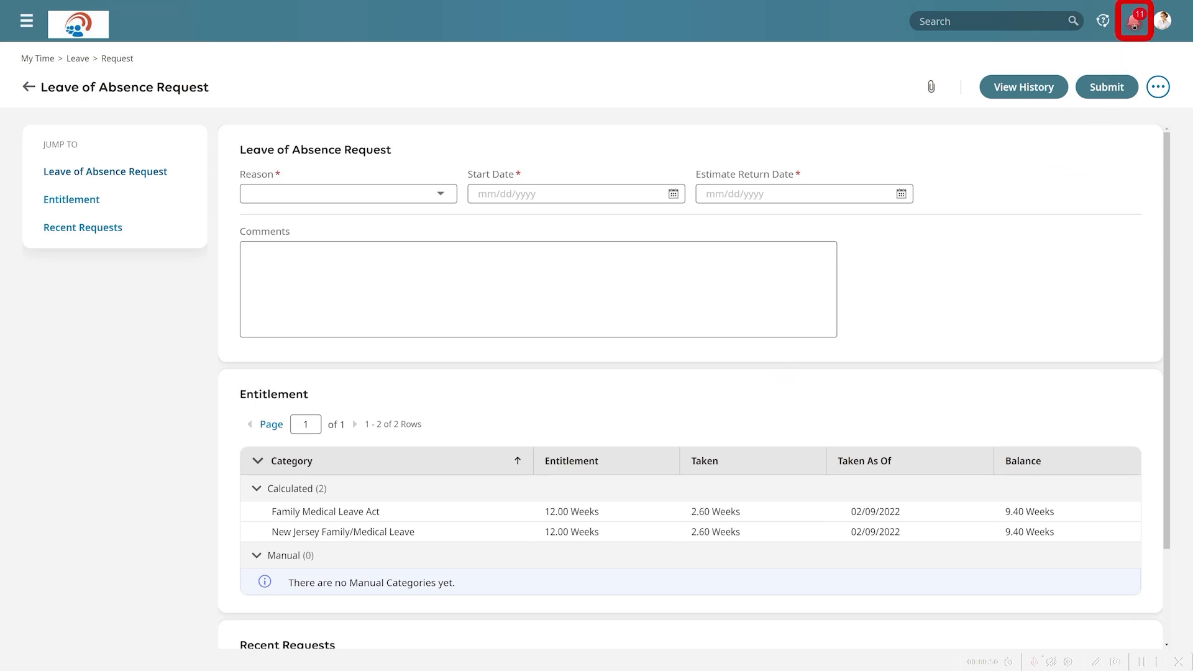
- View the leave question in My To Do Items, check the leave request's Reason field, and return to the dashboard
{"action": "left_click", "coordinate": [1135, 24]}
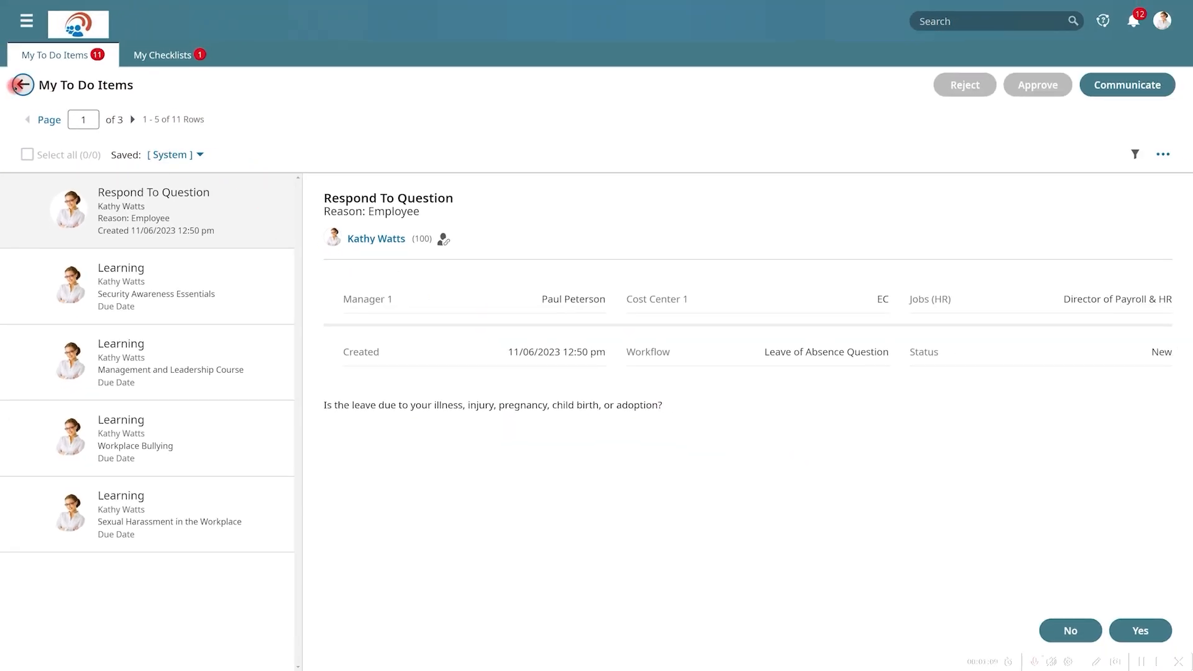
{"action": "left_click", "coordinate": [19, 85]}
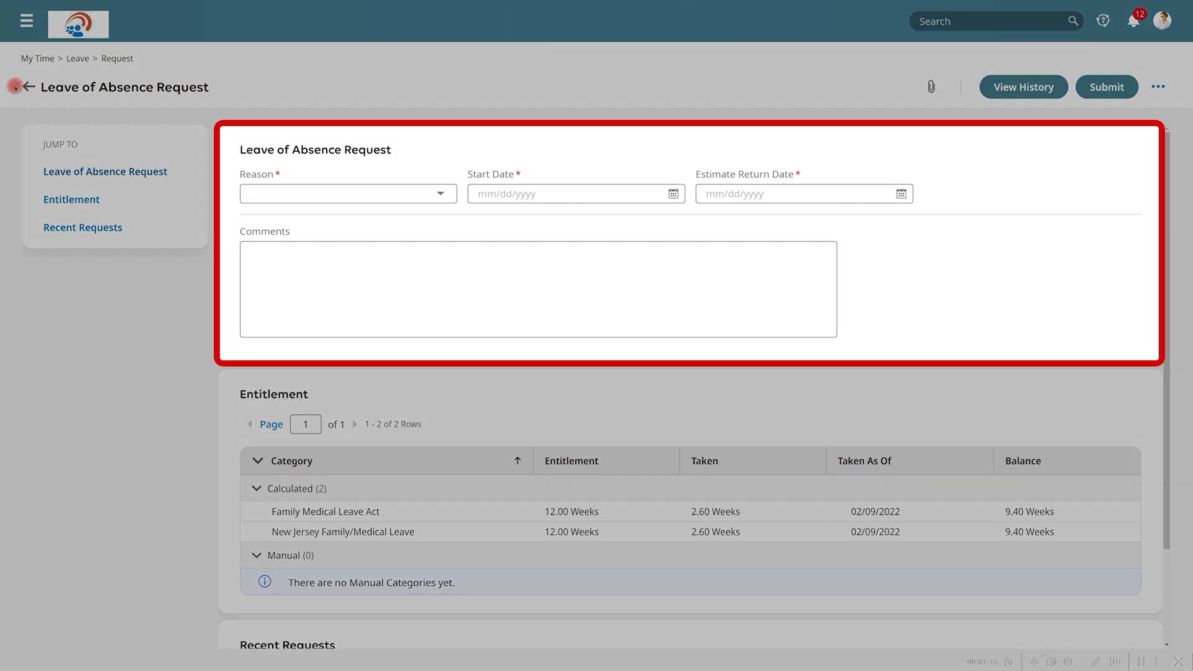
{"action": "left_click", "coordinate": [445, 196]}
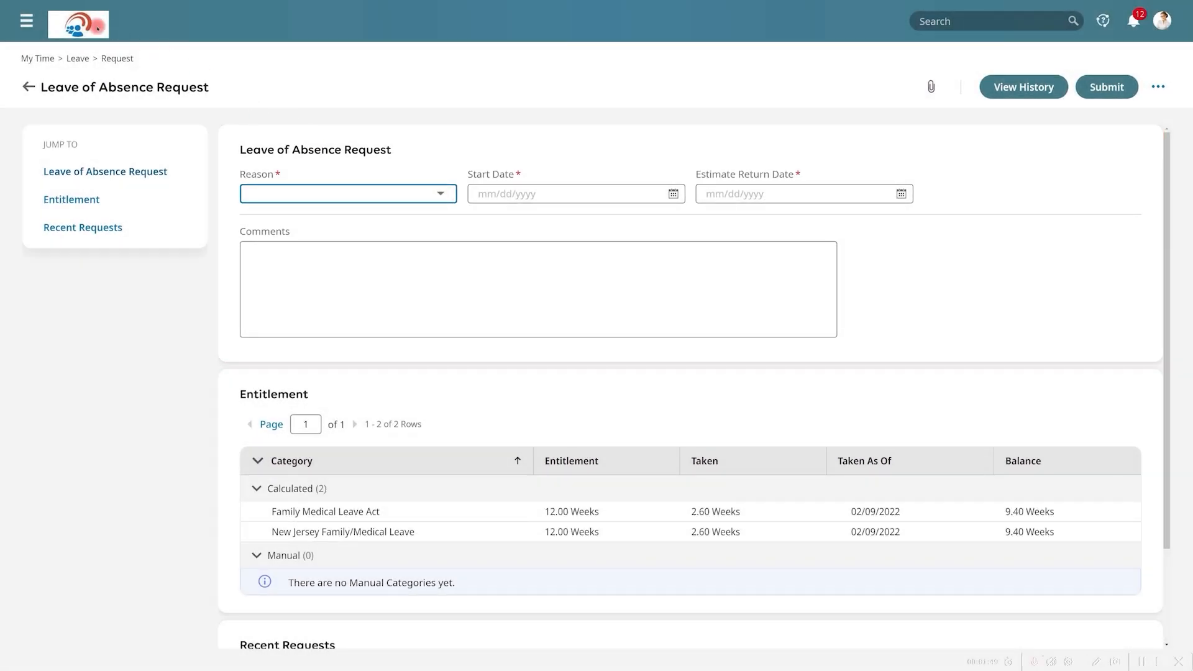
{"action": "left_click", "coordinate": [99, 27]}
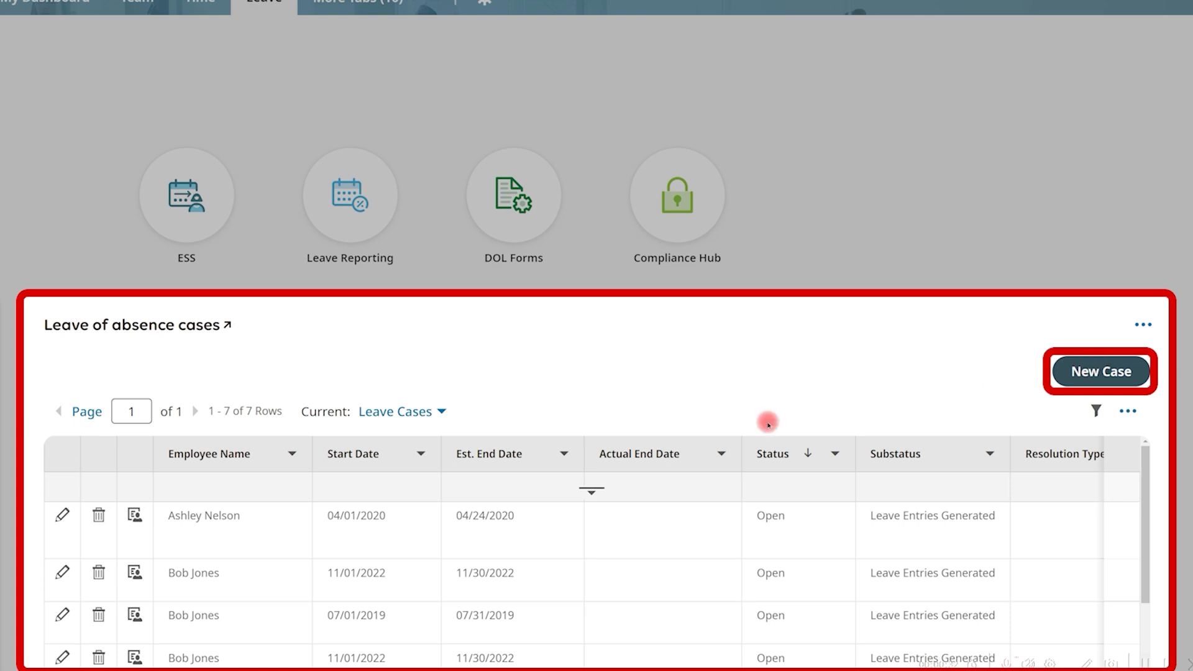
- Open the leave of absence case starting 04/01/2020 and review its dates, categories and entitlement
{"action": "left_click", "coordinate": [62, 515]}
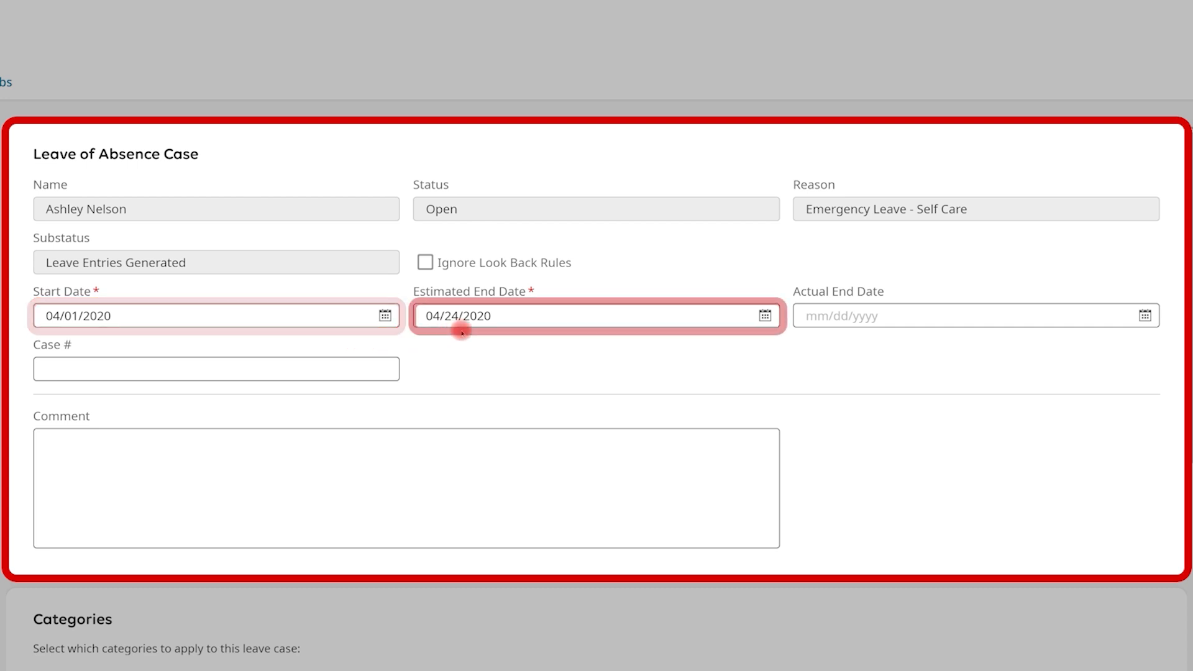
{"action": "scroll", "coordinate": [473, 330], "scroll_direction": "down", "scroll_amount": 5}
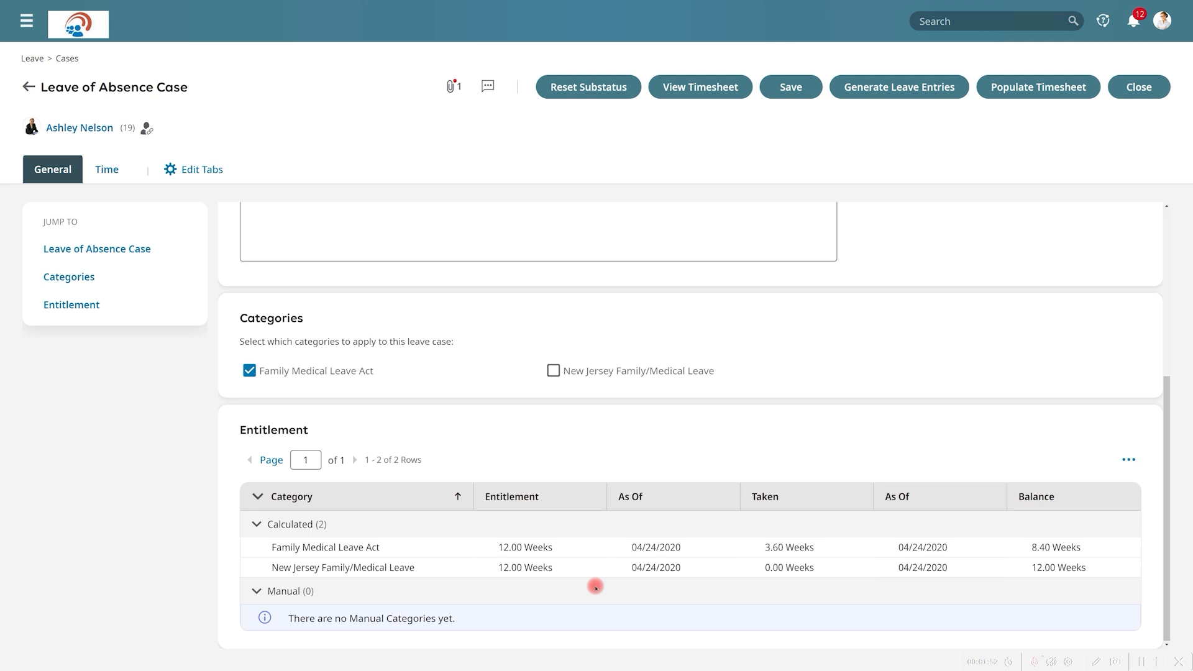
- Review the case's leave time entries, then check its supporting documents and close them
{"action": "left_click", "coordinate": [109, 170]}
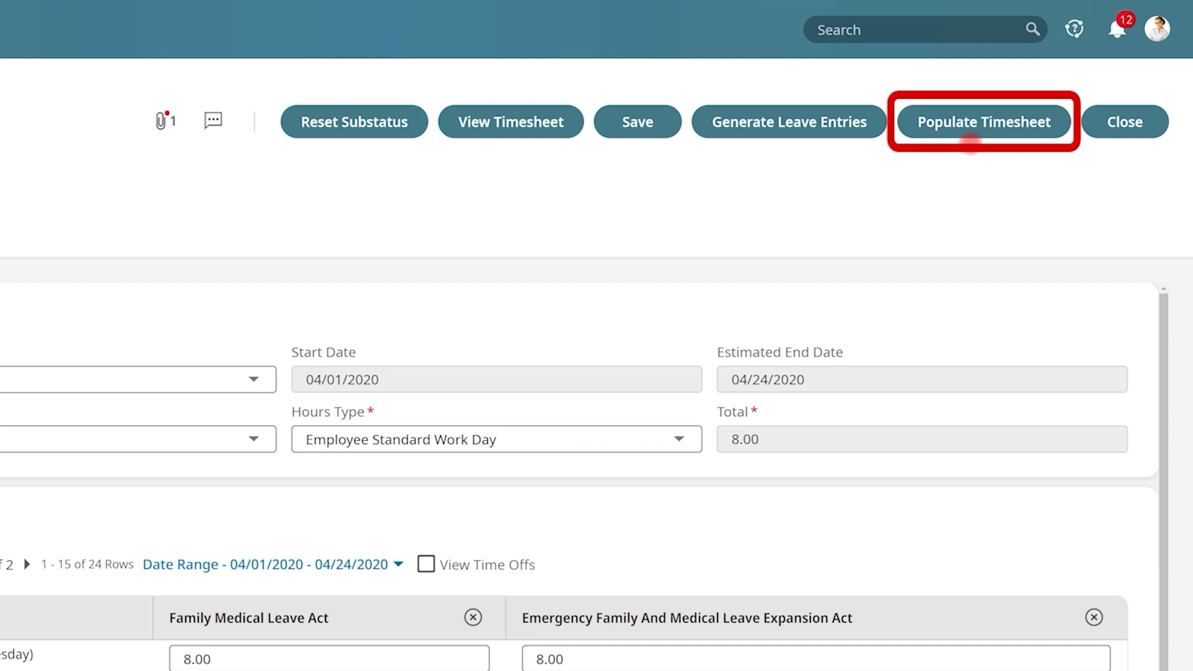
{"action": "left_click", "coordinate": [162, 121]}
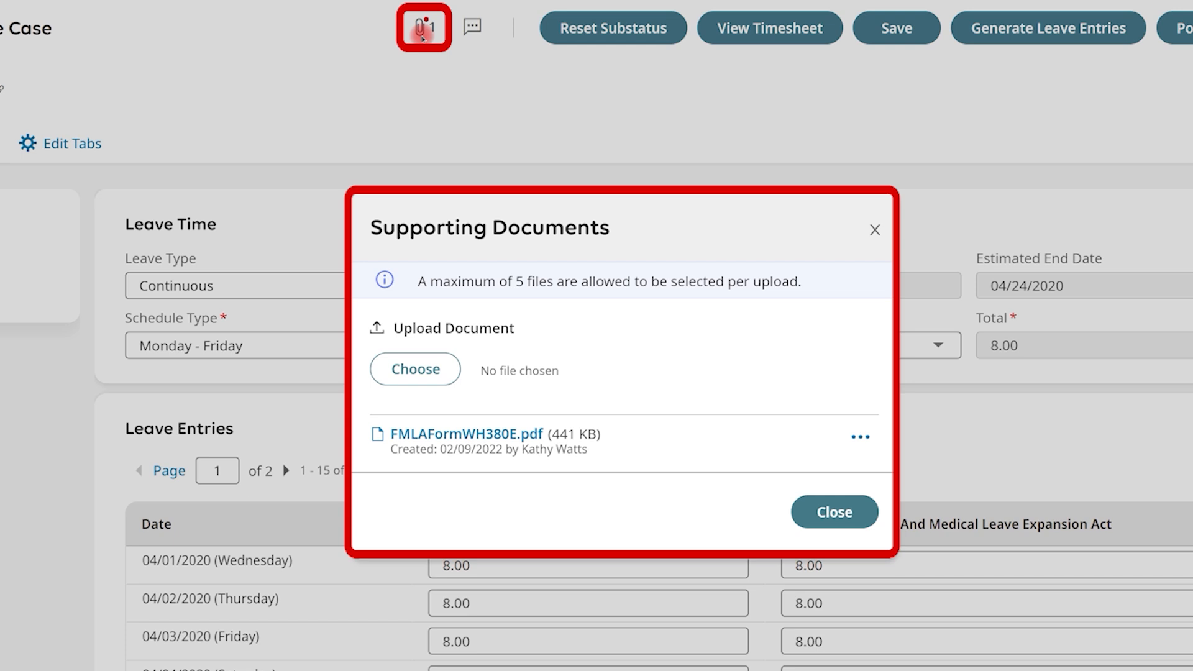
{"action": "left_click", "coordinate": [875, 230]}
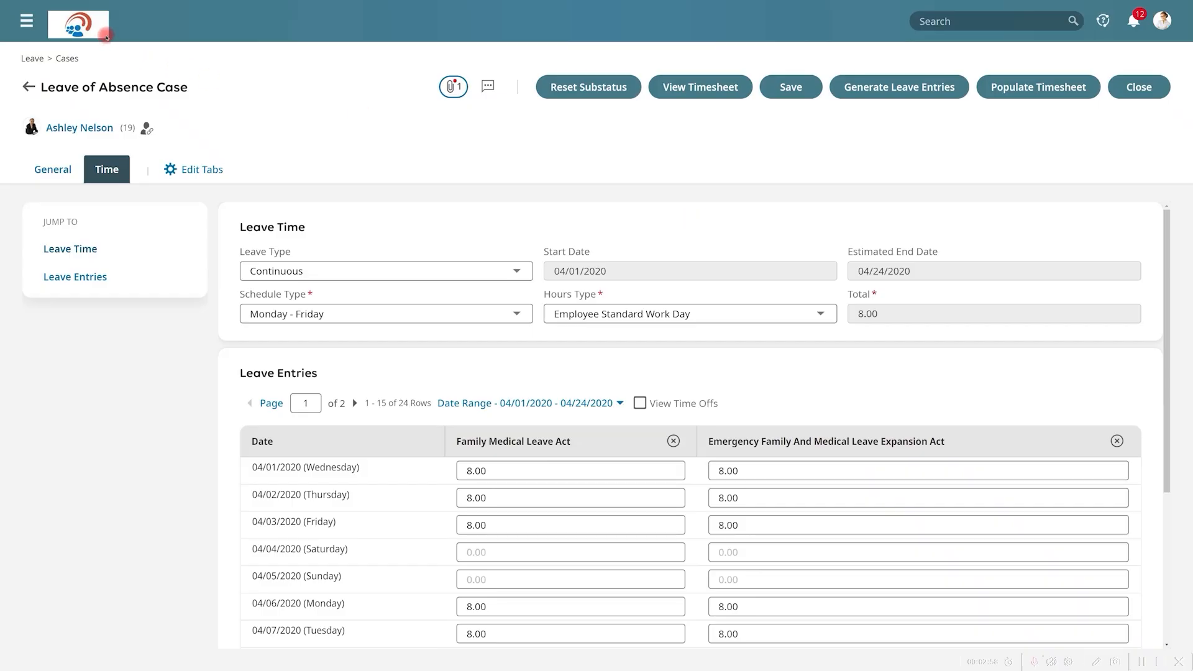
- Return to the Leave Dashboard and open the Leave section of the Compliance Hub
{"action": "left_click", "coordinate": [106, 37]}
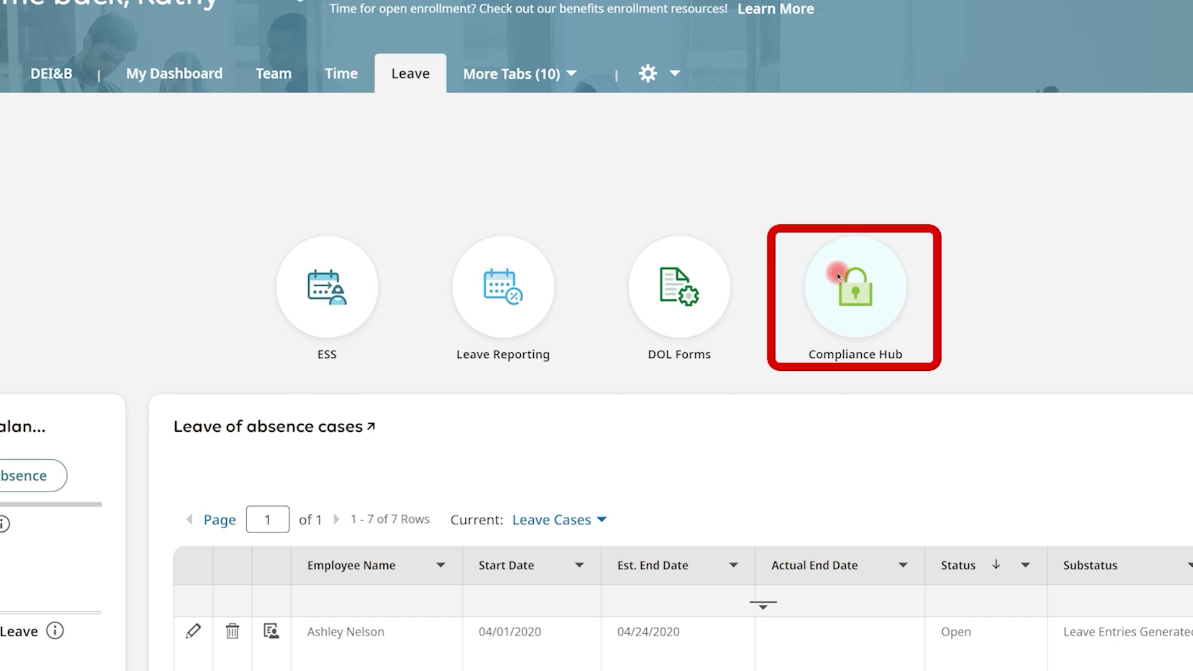
{"action": "left_click", "coordinate": [838, 276]}
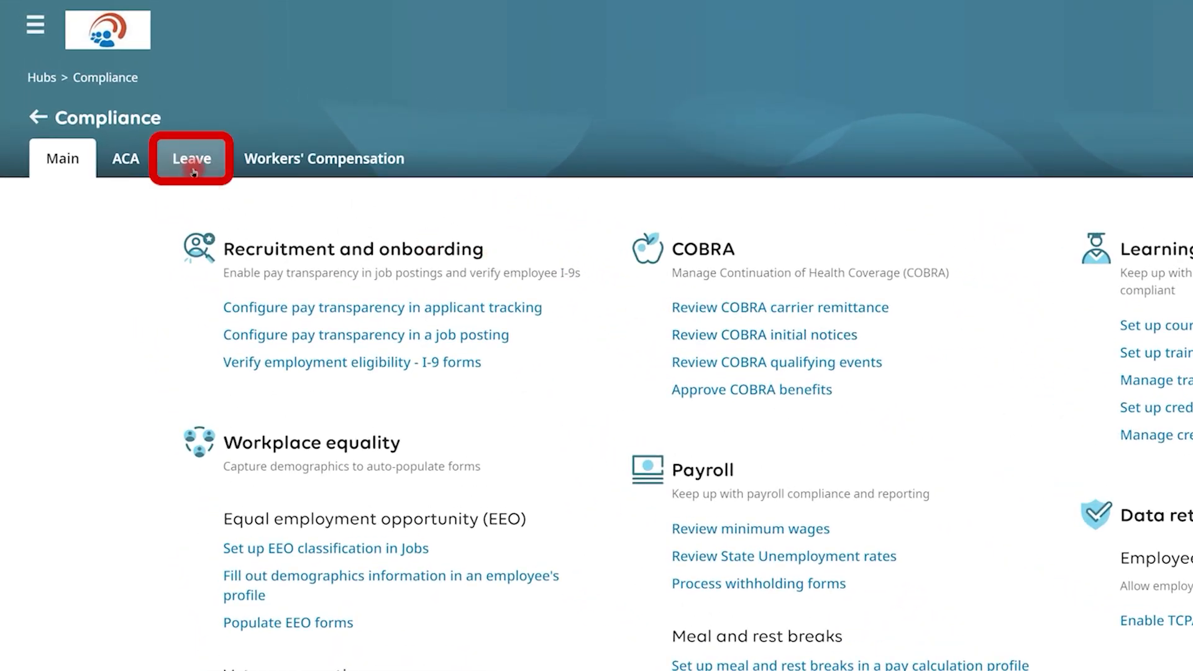
{"action": "left_click", "coordinate": [193, 173]}
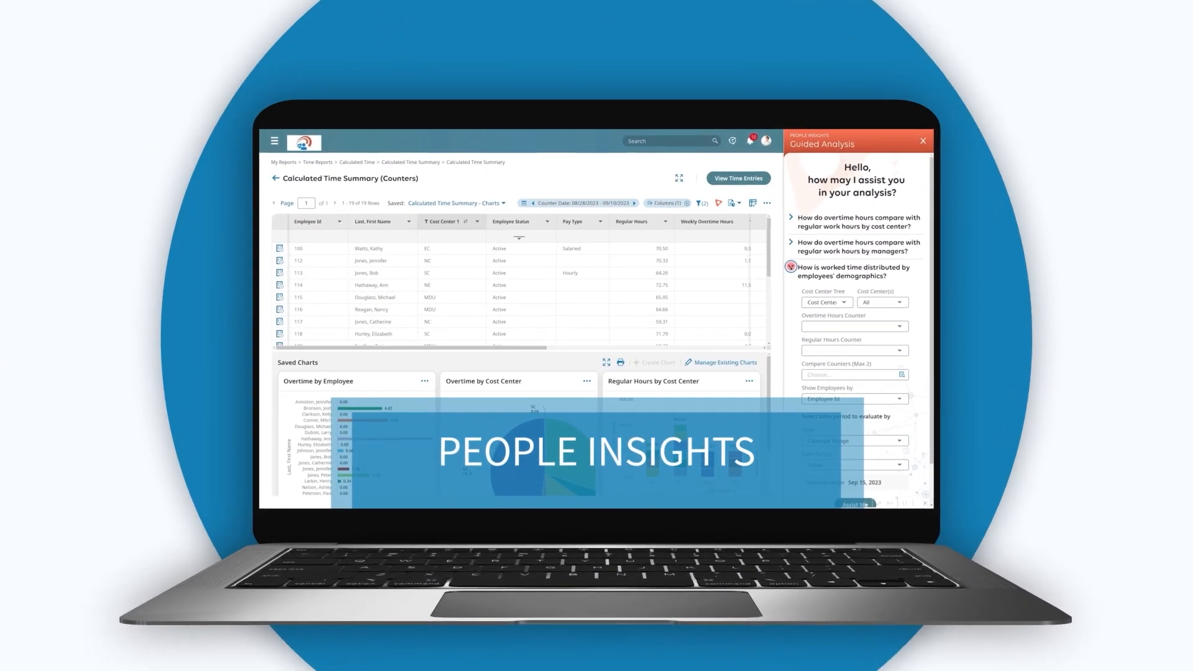
- Choose the options for the guided analysis of how worked time is distributed by employees' demographics
{"action": "left_click", "coordinate": [898, 302]}
{"action": "left_click", "coordinate": [904, 327]}
{"action": "left_click", "coordinate": [918, 326]}
{"action": "left_click", "coordinate": [373, 258]}
{"action": "left_click", "coordinate": [359, 271]}
{"action": "left_click", "coordinate": [359, 288]}
{"action": "left_click", "coordinate": [358, 325]}
{"action": "left_click", "coordinate": [358, 344]}
{"action": "left_click", "coordinate": [358, 361]}
{"action": "left_click", "coordinate": [358, 416]}
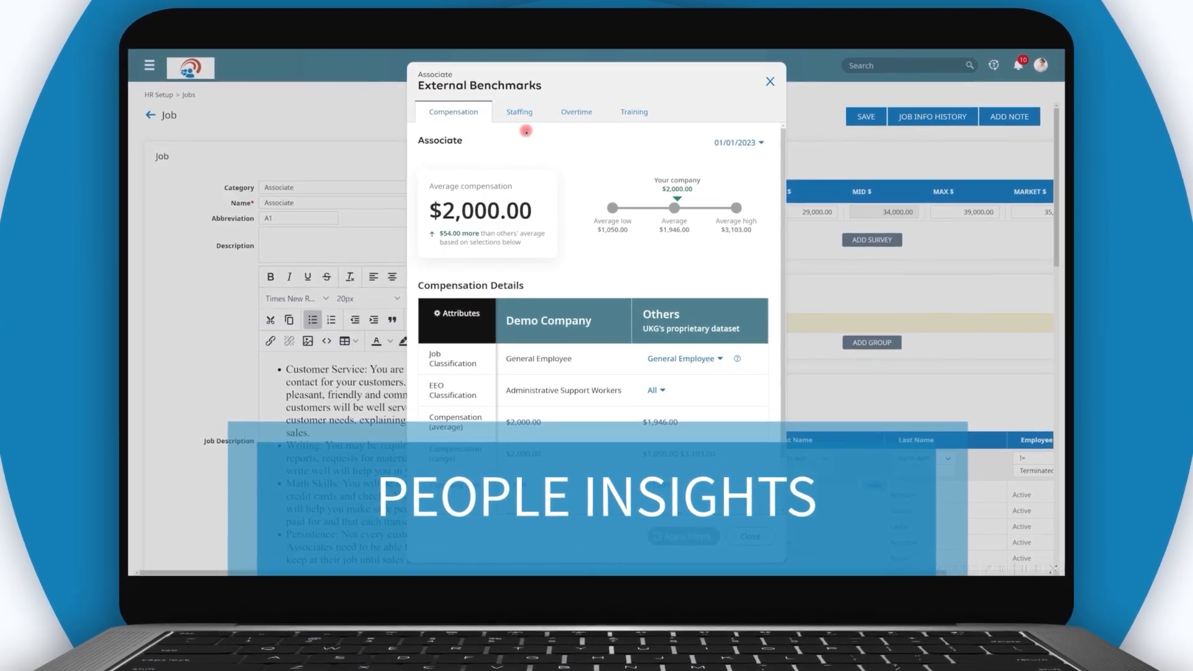
- View the Staffing and Overtime external benchmarks of the Associate job
{"action": "left_click", "coordinate": [522, 113]}
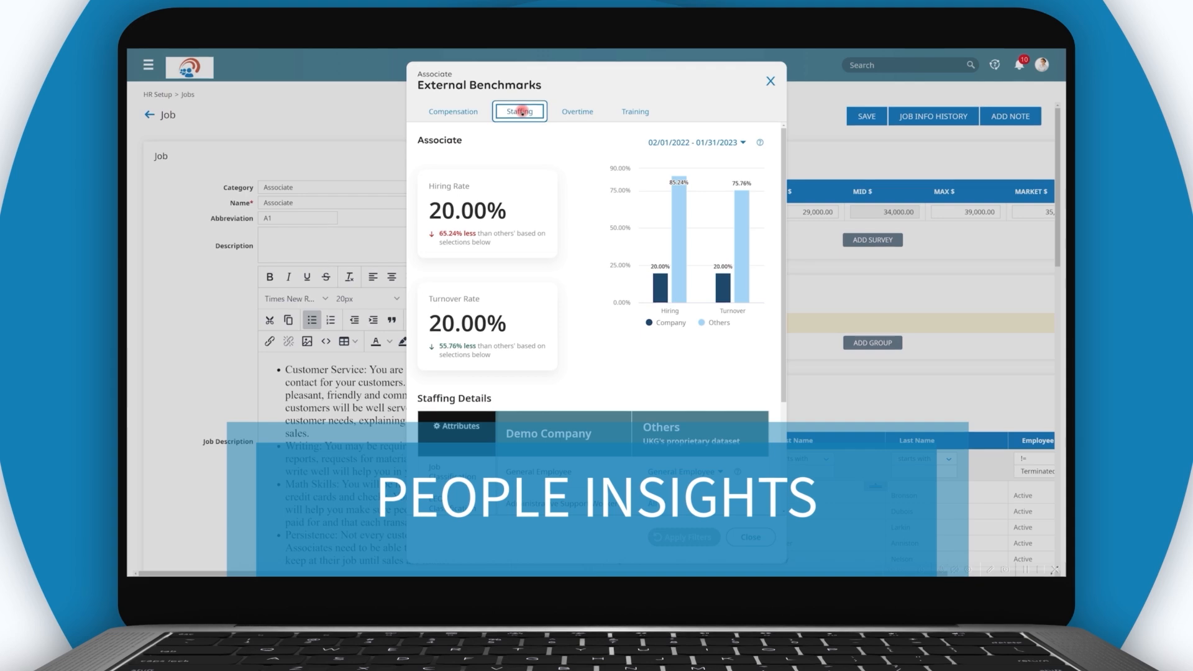
{"action": "left_click", "coordinate": [577, 111]}
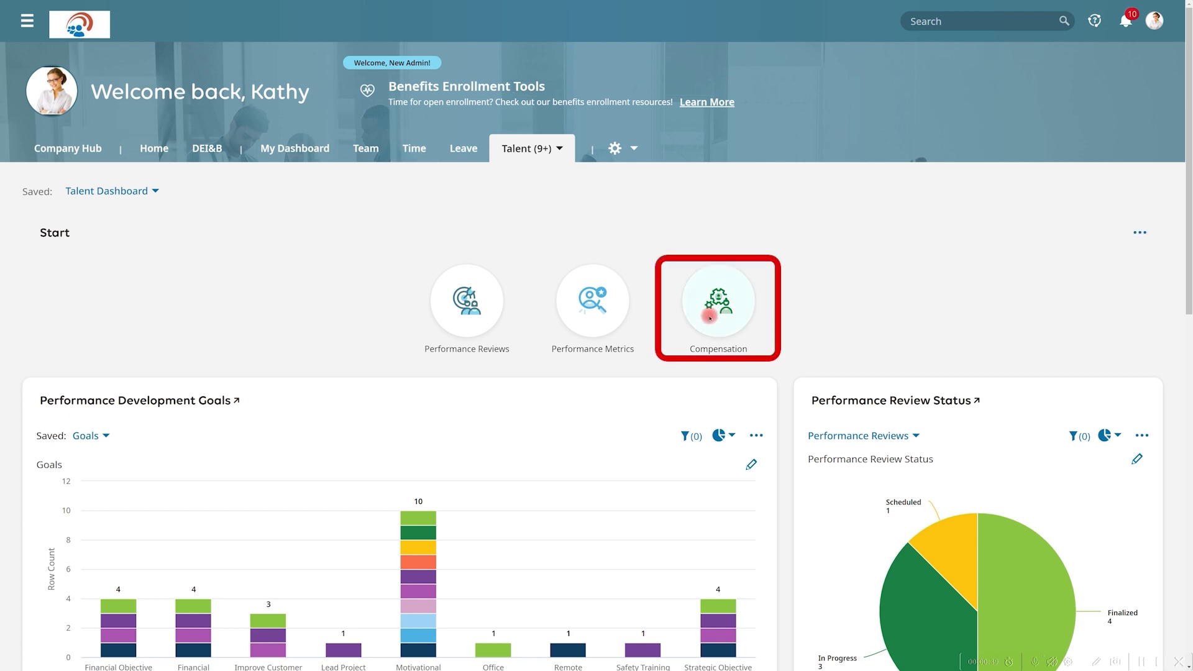
- Open the Compensation Benchmark report from the Talent Dashboard's Compensation options
{"action": "left_click", "coordinate": [710, 314]}
{"action": "left_click", "coordinate": [727, 487]}
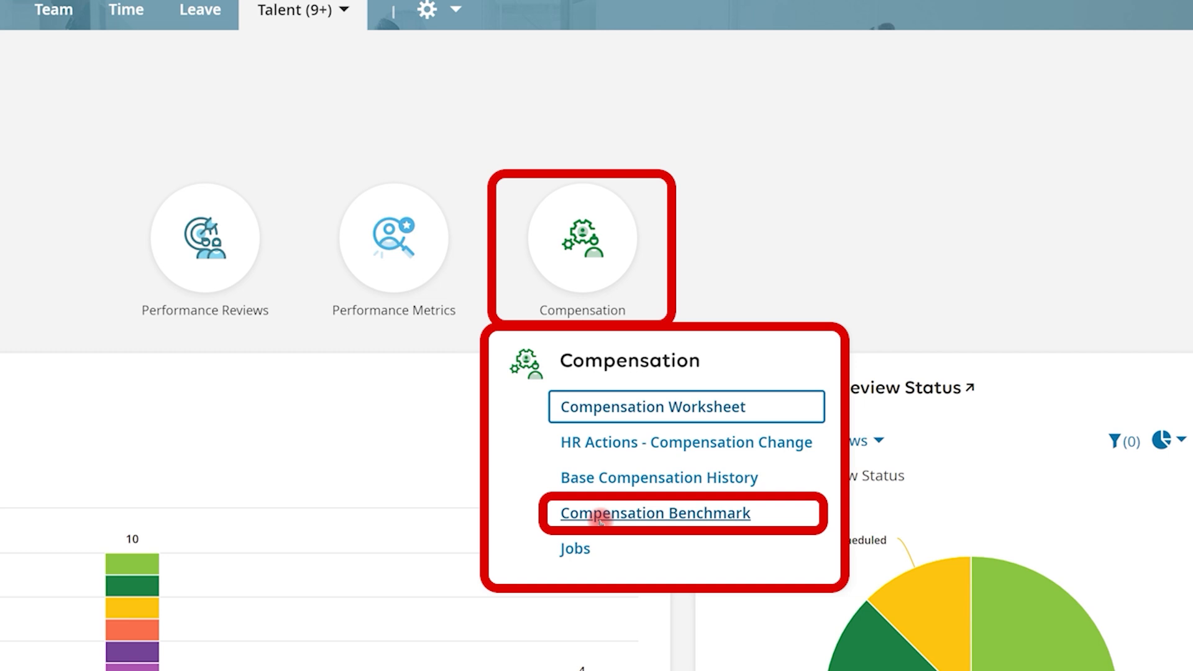
{"action": "left_click", "coordinate": [599, 521]}
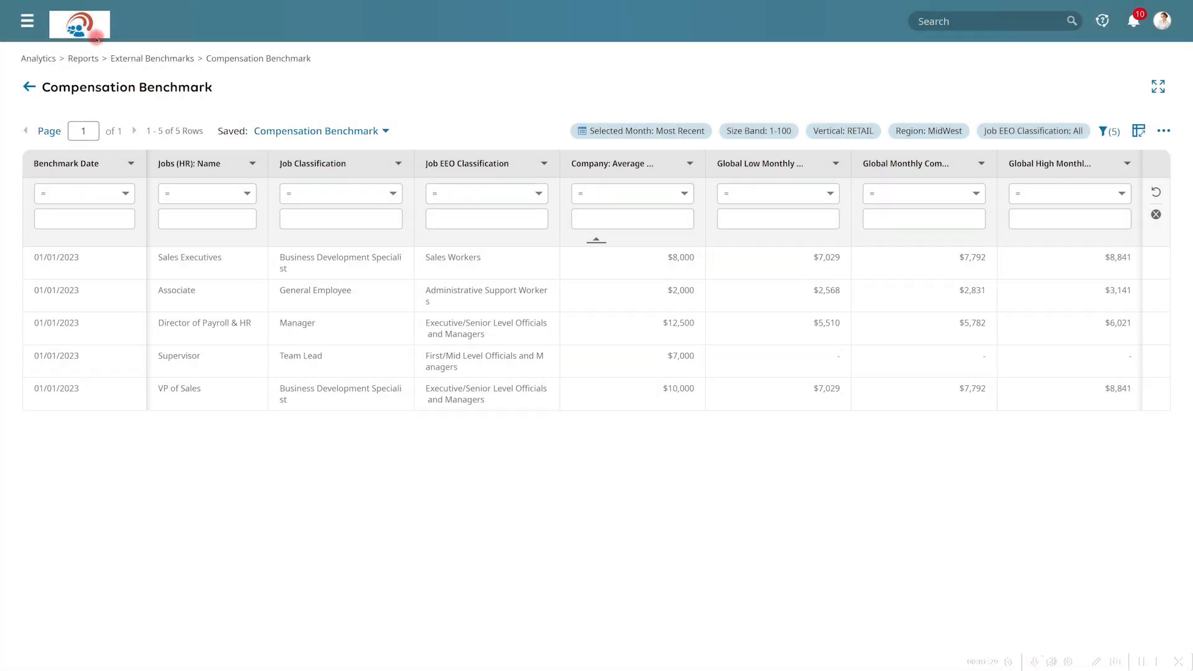
- Return to the Talent Dashboard, then open the Associate job from the Compensation options' Jobs list
{"action": "left_click", "coordinate": [95, 36]}
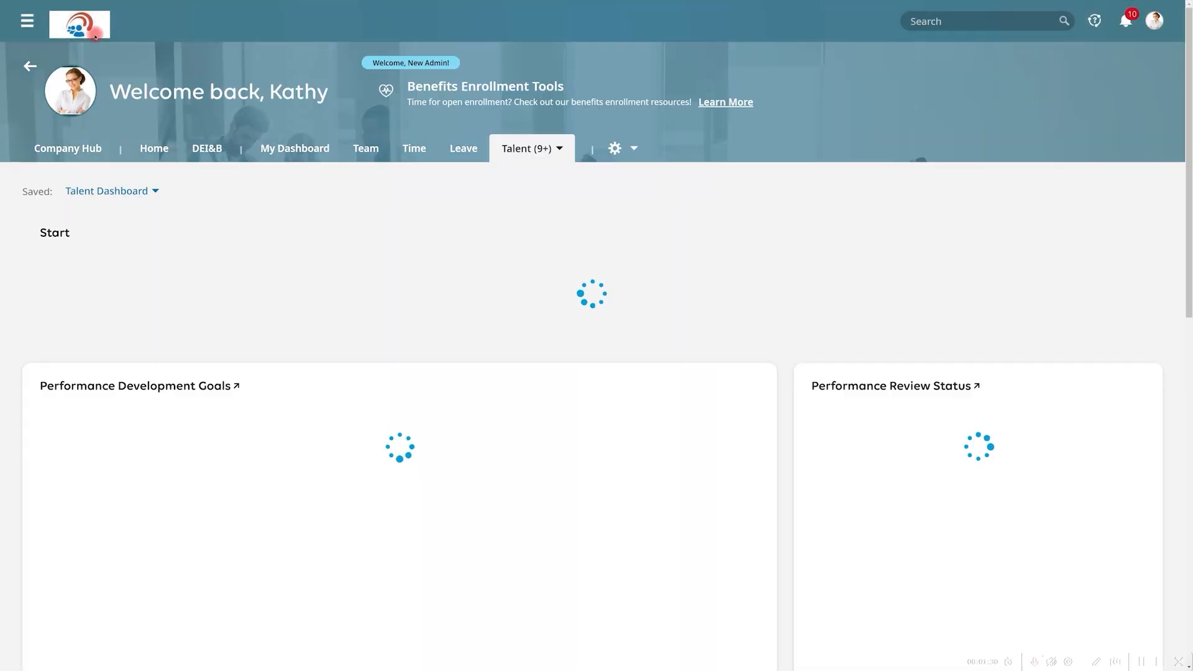
{"action": "left_click", "coordinate": [697, 294]}
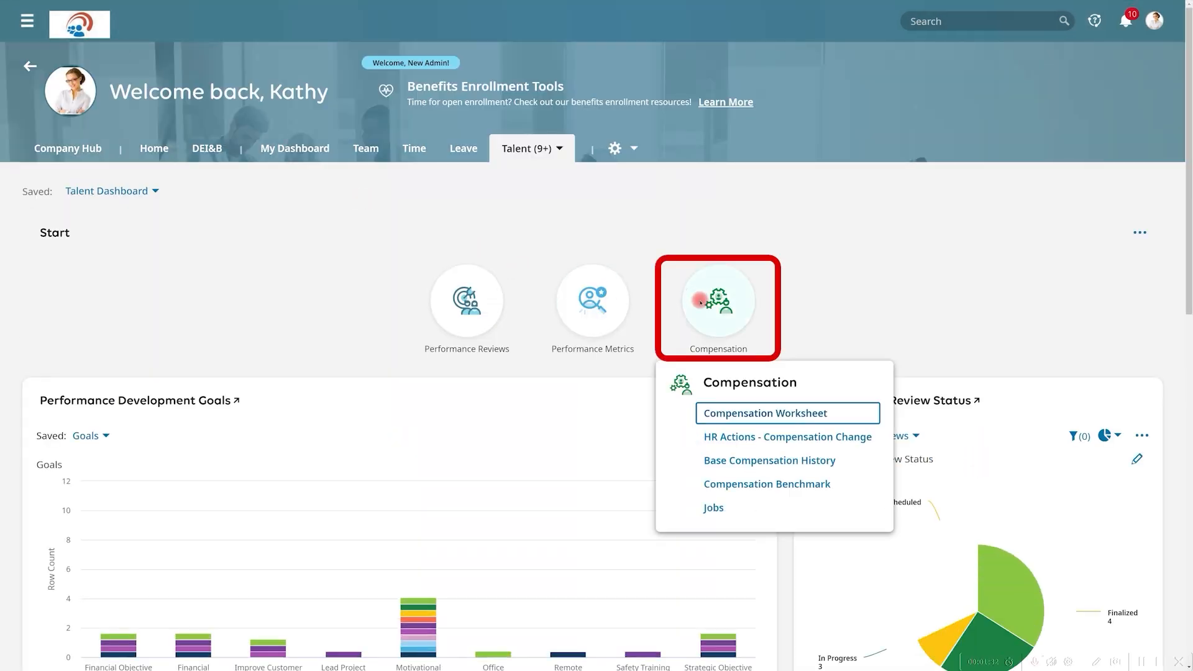
{"action": "left_click", "coordinate": [713, 508]}
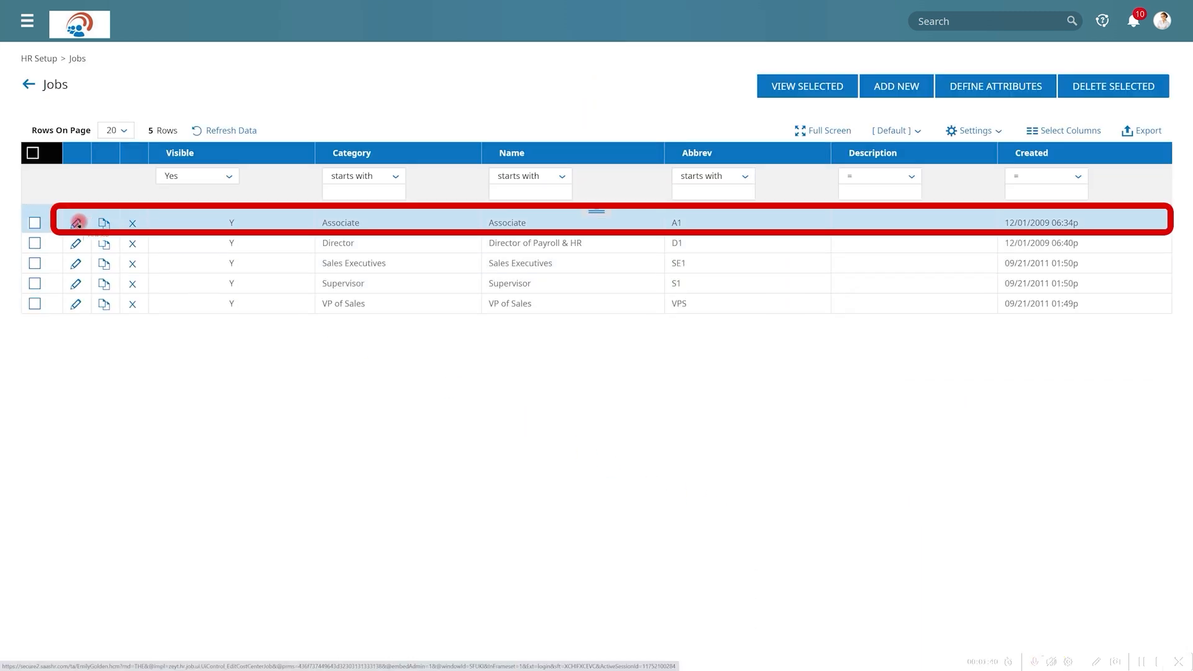
{"action": "left_click", "coordinate": [78, 223]}
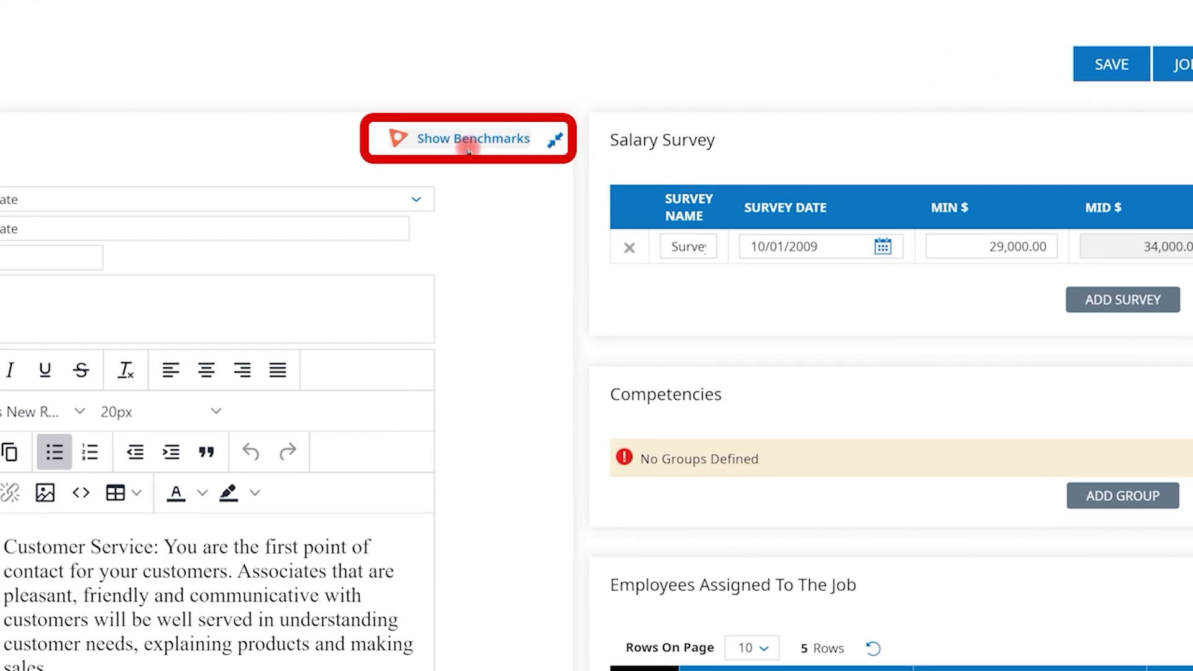
- In the Associate job's external Compensation benchmark, compare against company size >1000 and the National region
{"action": "left_click", "coordinate": [469, 140]}
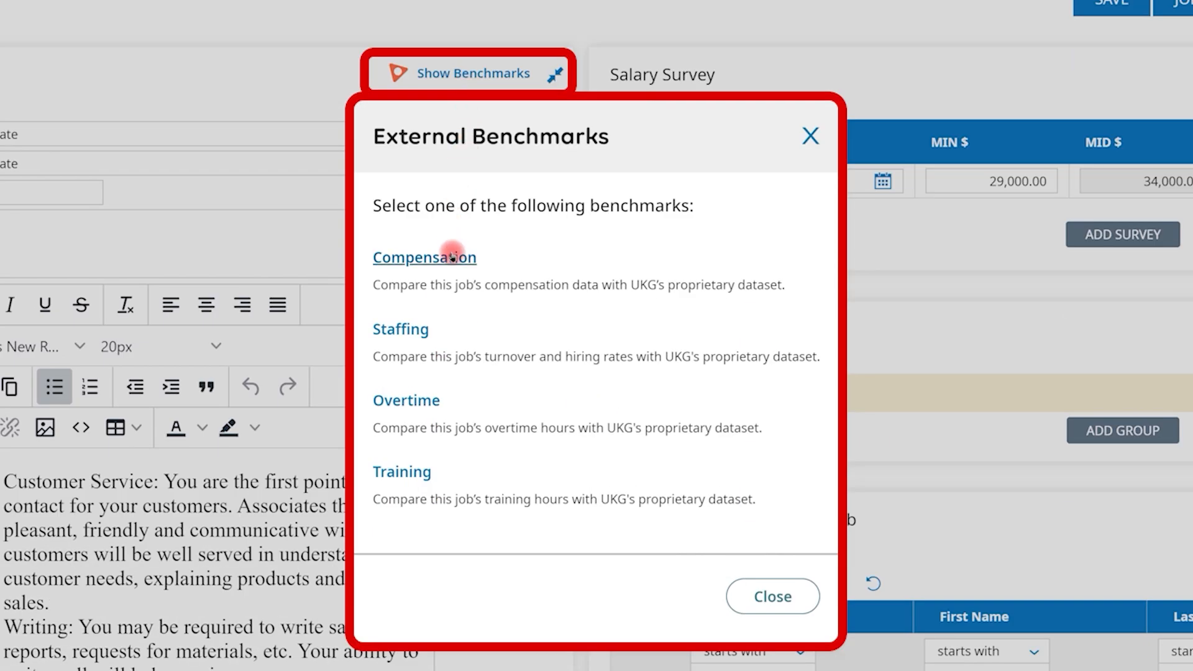
{"action": "left_click", "coordinate": [453, 253]}
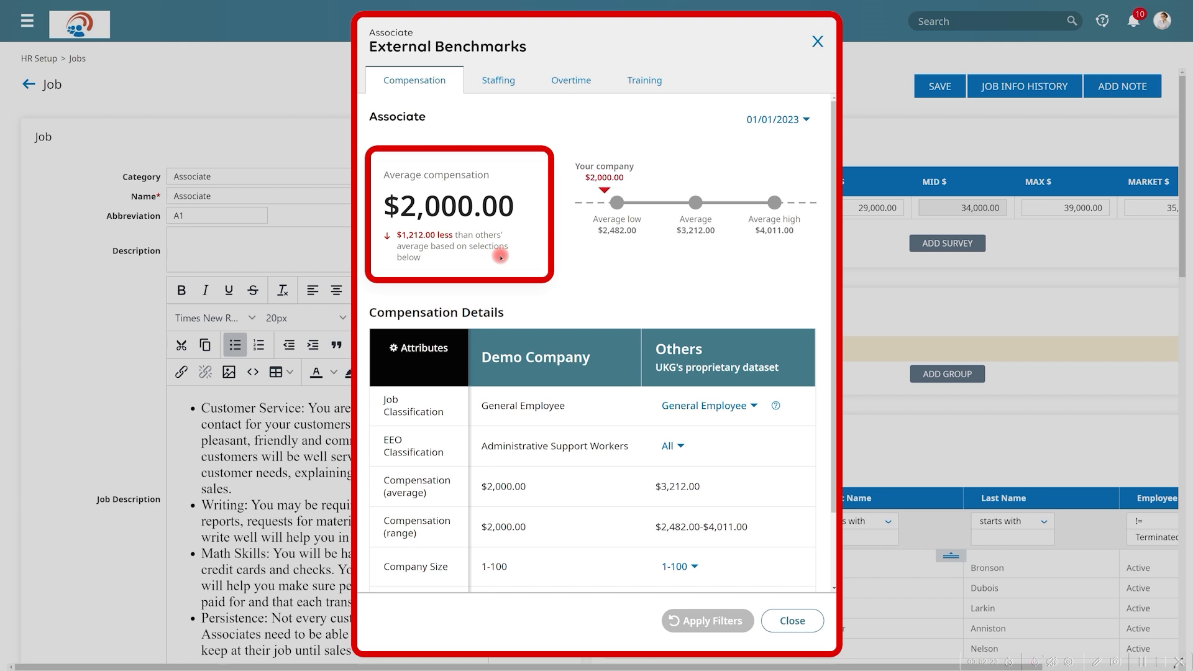
{"action": "scroll", "coordinate": [500, 256], "scroll_direction": "down", "scroll_amount": 2}
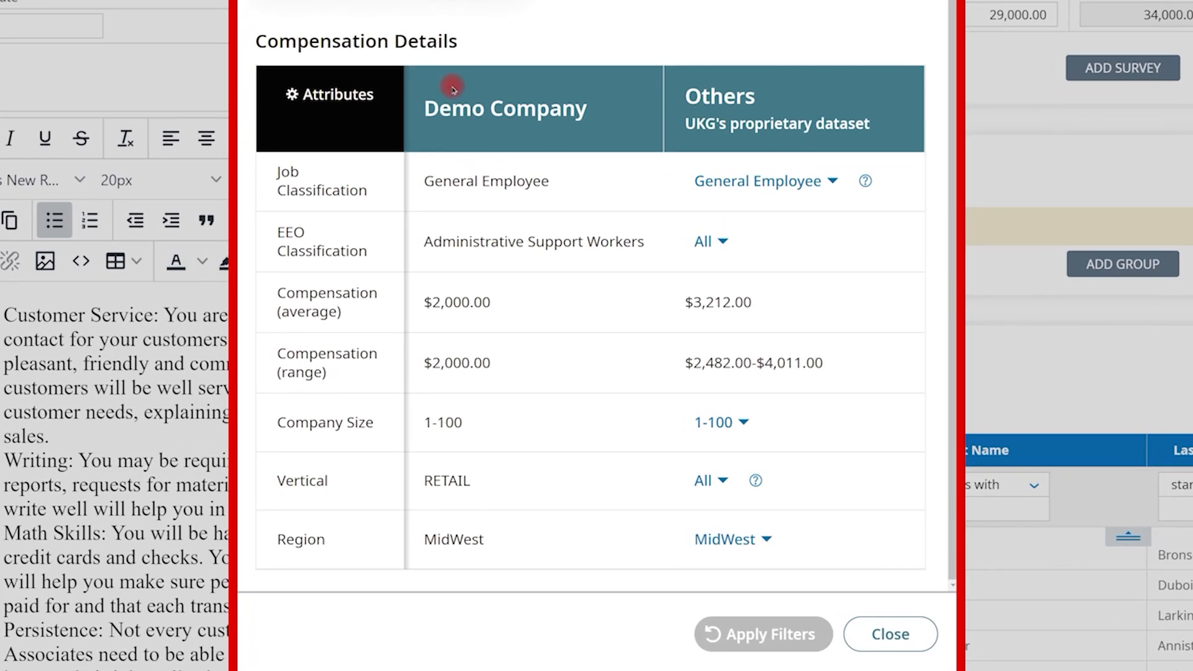
{"action": "left_click", "coordinate": [743, 420]}
{"action": "left_click", "coordinate": [752, 575]}
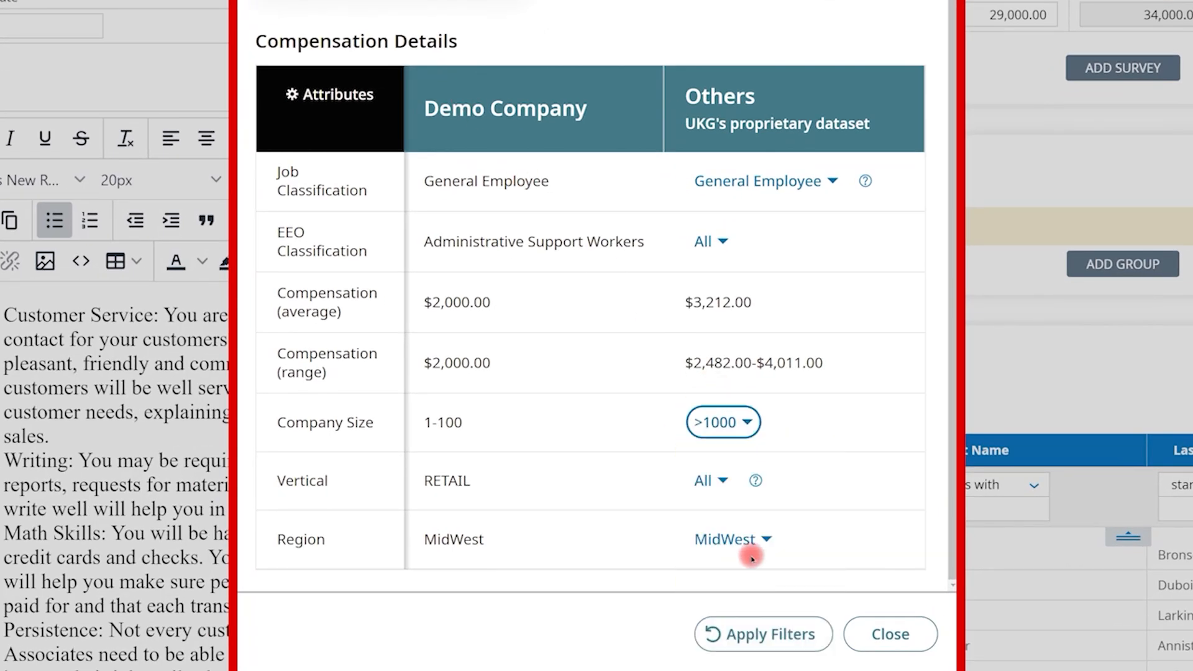
{"action": "left_click", "coordinate": [754, 483]}
{"action": "left_click", "coordinate": [743, 539]}
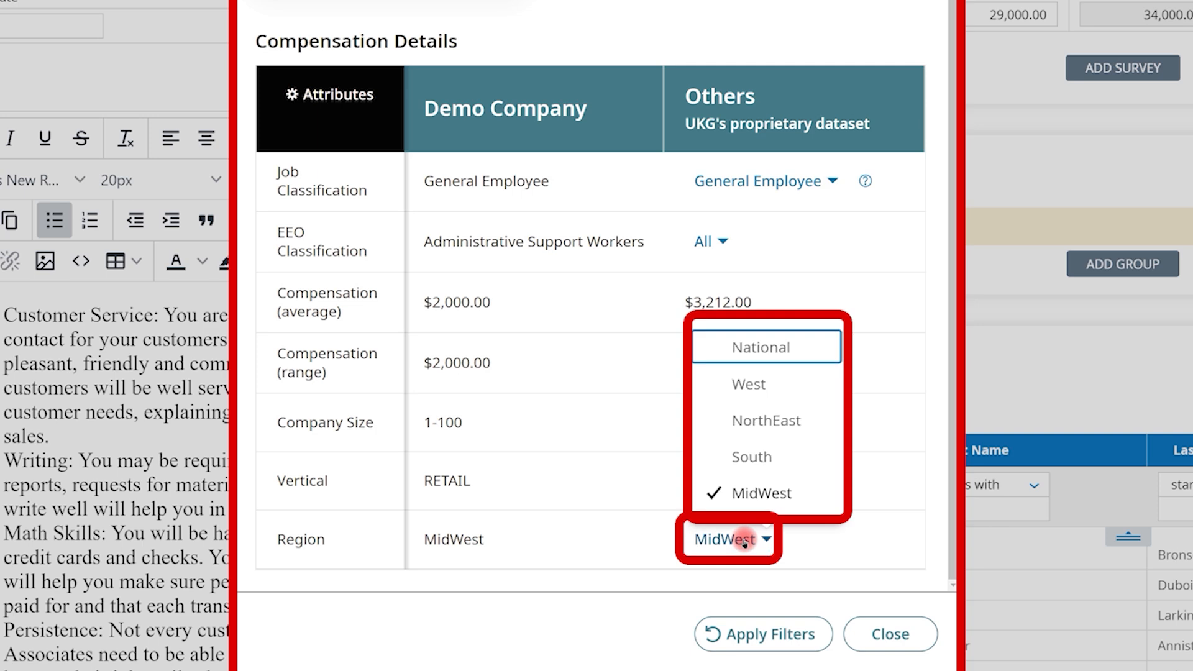
{"action": "left_click", "coordinate": [733, 348]}
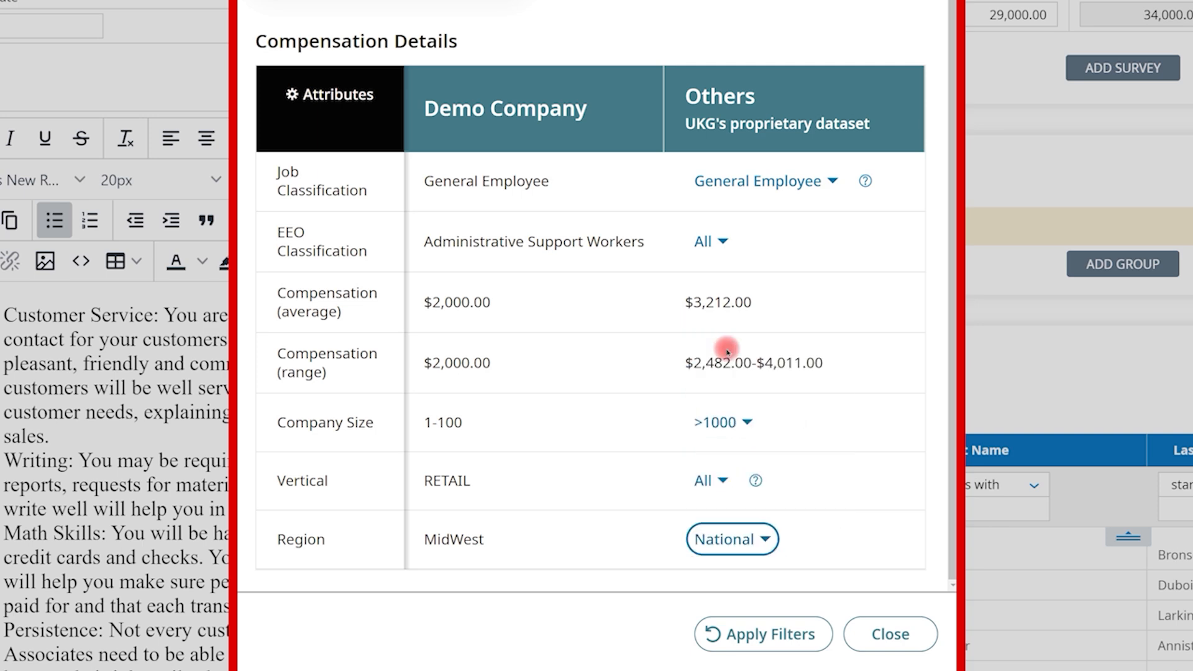
{"action": "left_click", "coordinate": [768, 640]}
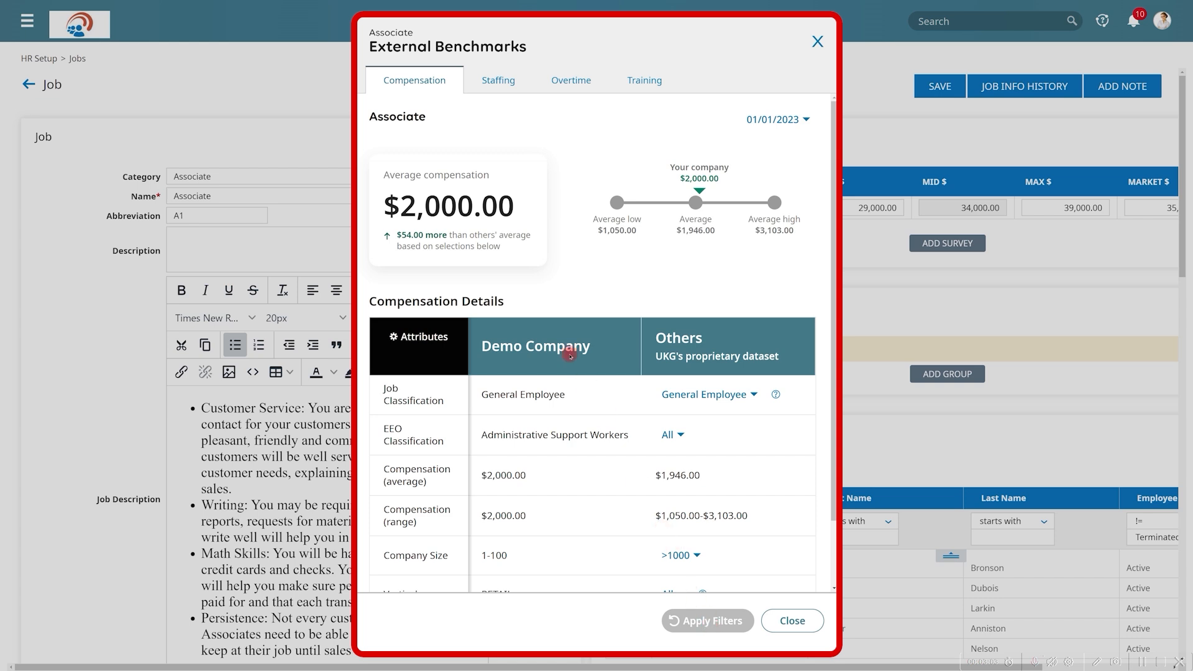
- View the Associate job's Staffing, Overtime and Training benchmarks, then close the external benchmarks
{"action": "left_click", "coordinate": [502, 80]}
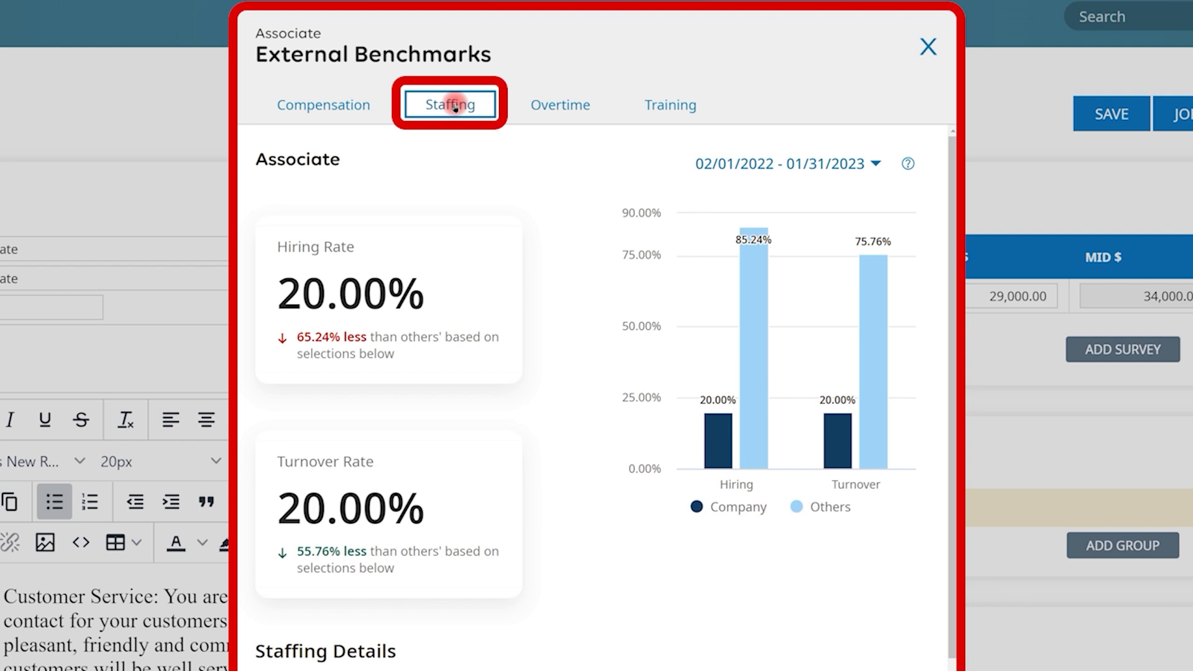
{"action": "left_click", "coordinate": [560, 105]}
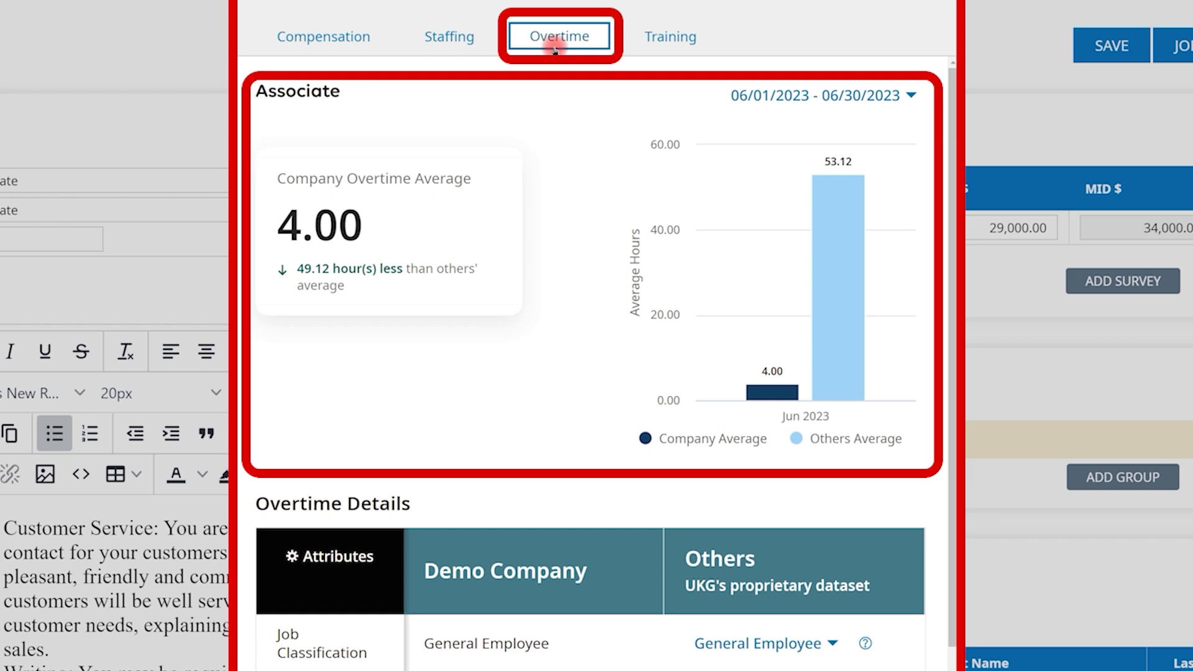
{"action": "left_click", "coordinate": [668, 36]}
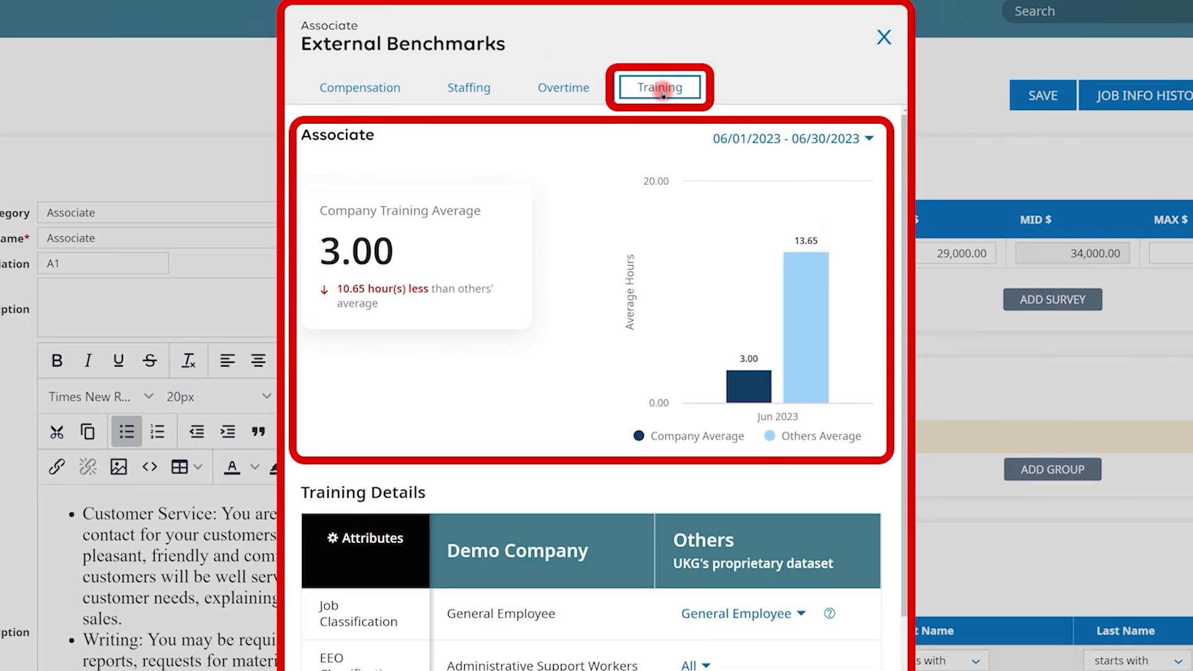
{"action": "left_click", "coordinate": [884, 37]}
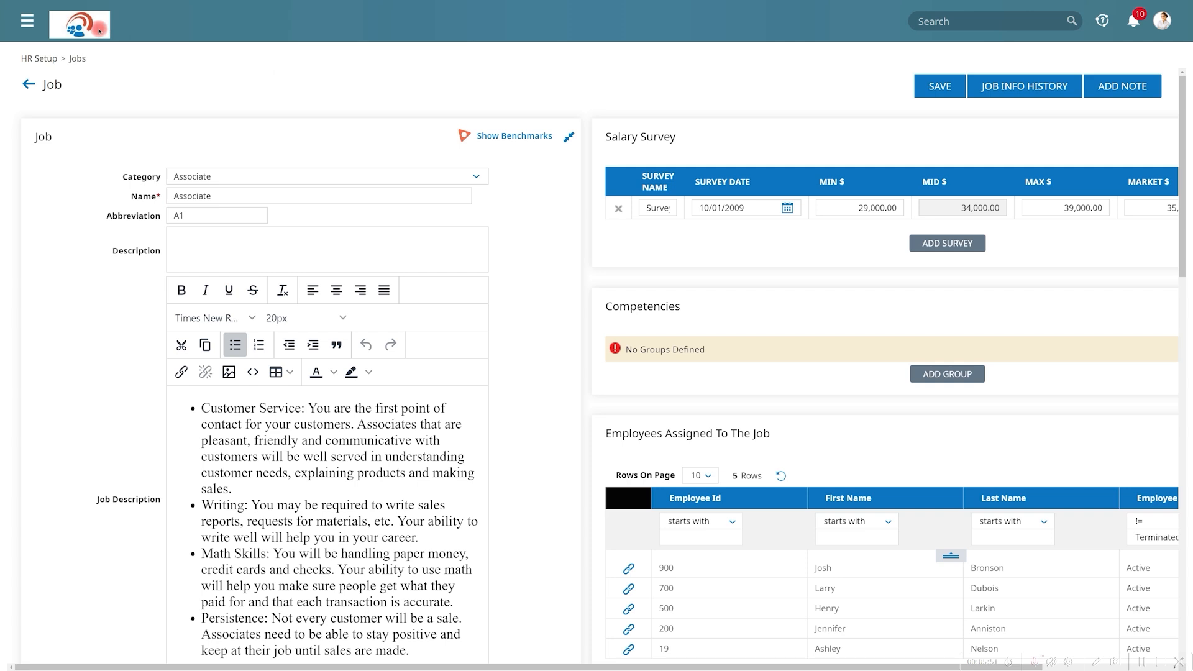
- Open the Overtime by Cost Center report from the Time Dashboard and expand its guided analysis question on worked time by employees' demographics
{"action": "left_click", "coordinate": [100, 28]}
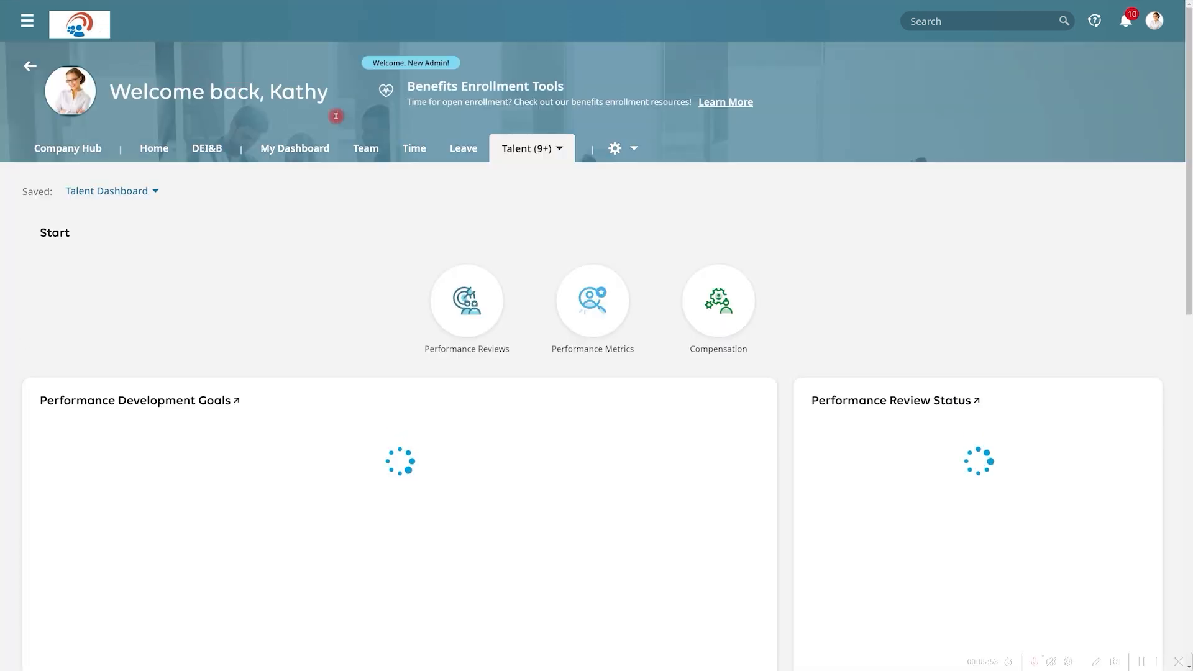
{"action": "left_click", "coordinate": [415, 152]}
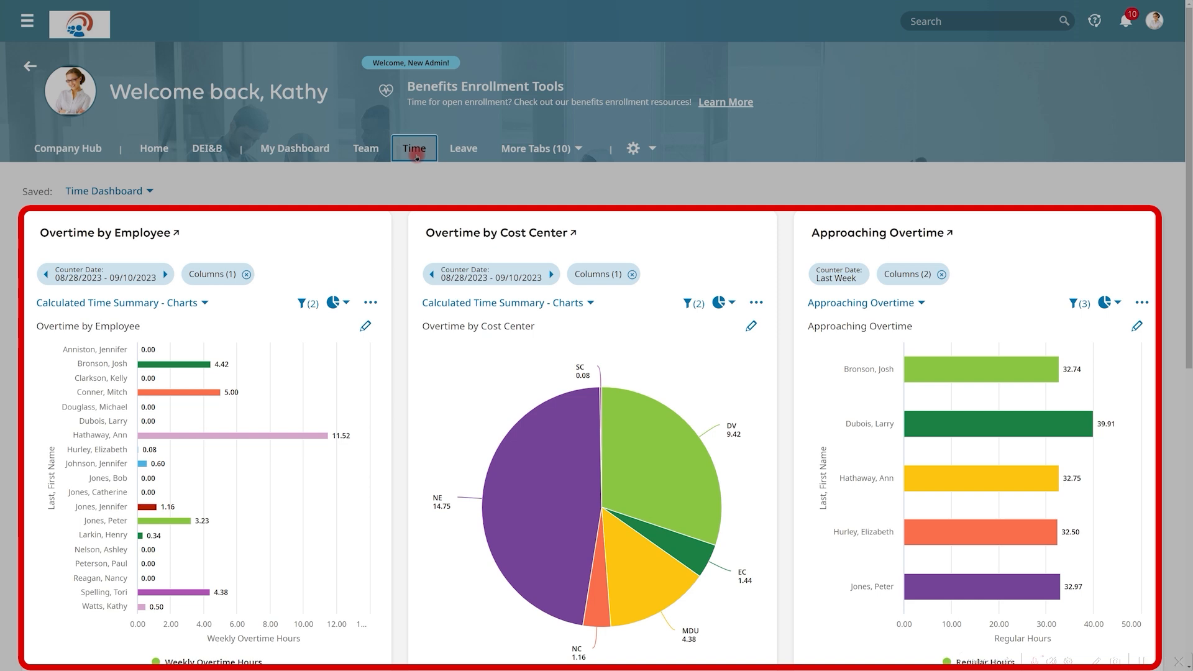
{"action": "left_click", "coordinate": [445, 231]}
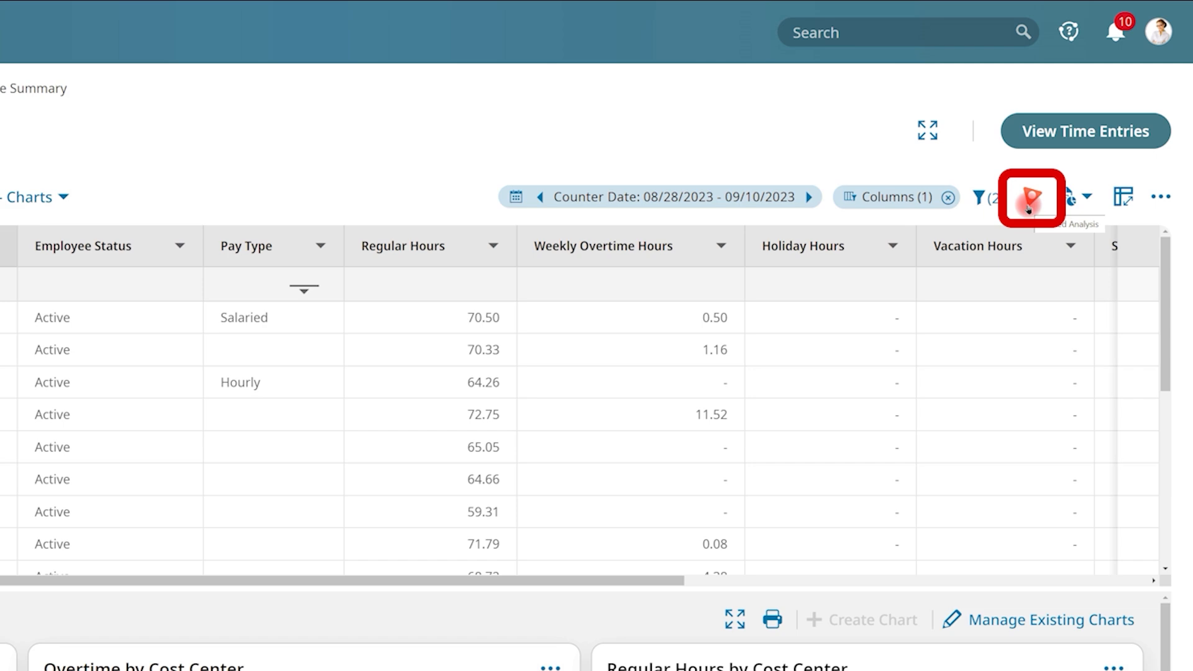
{"action": "left_click", "coordinate": [1028, 209]}
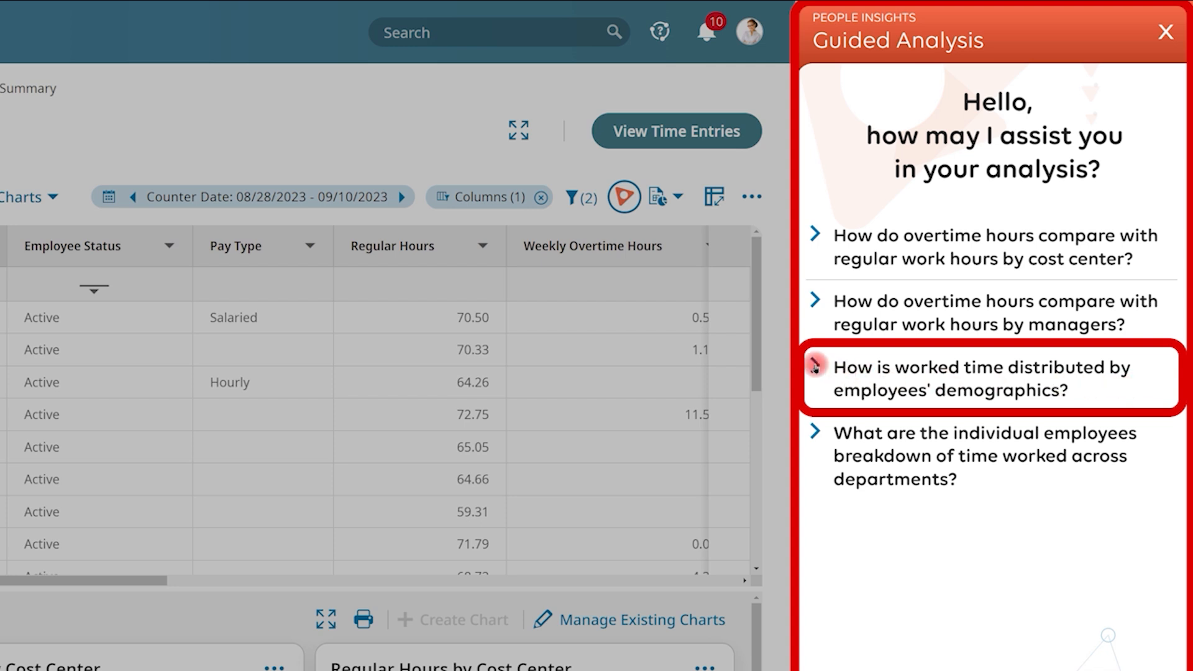
{"action": "left_click", "coordinate": [814, 366]}
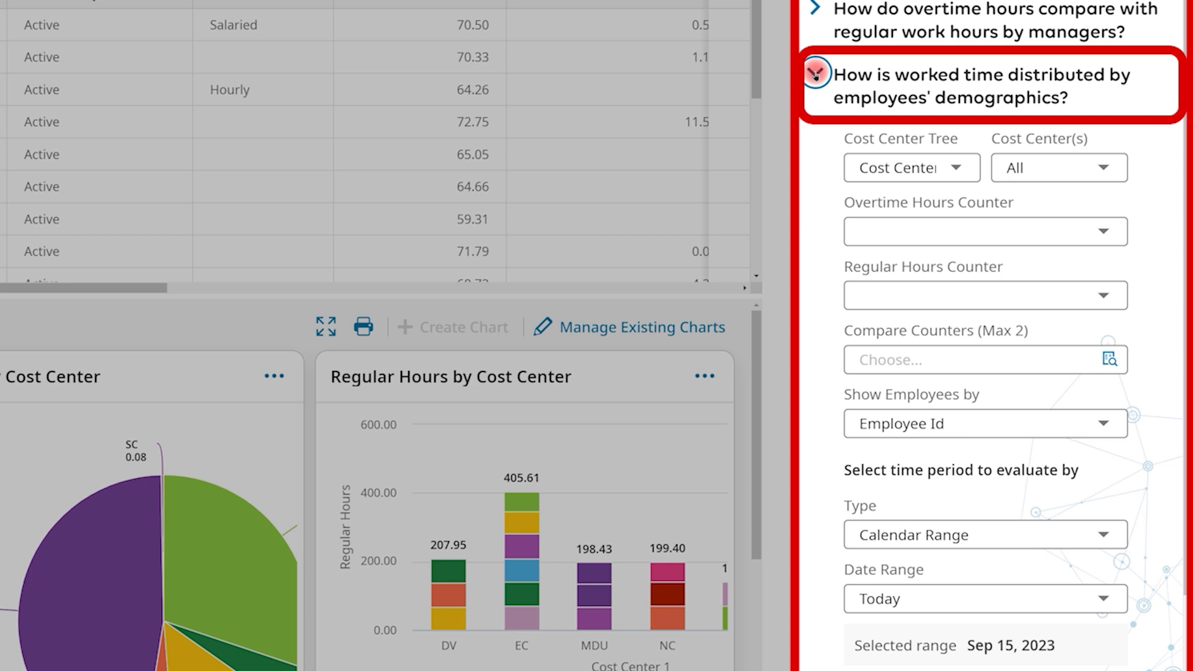
- Limit the guided analysis to the cost centers Corp (5192), DV, EC, MDU, NC, NE and SC
{"action": "left_click", "coordinate": [1032, 167]}
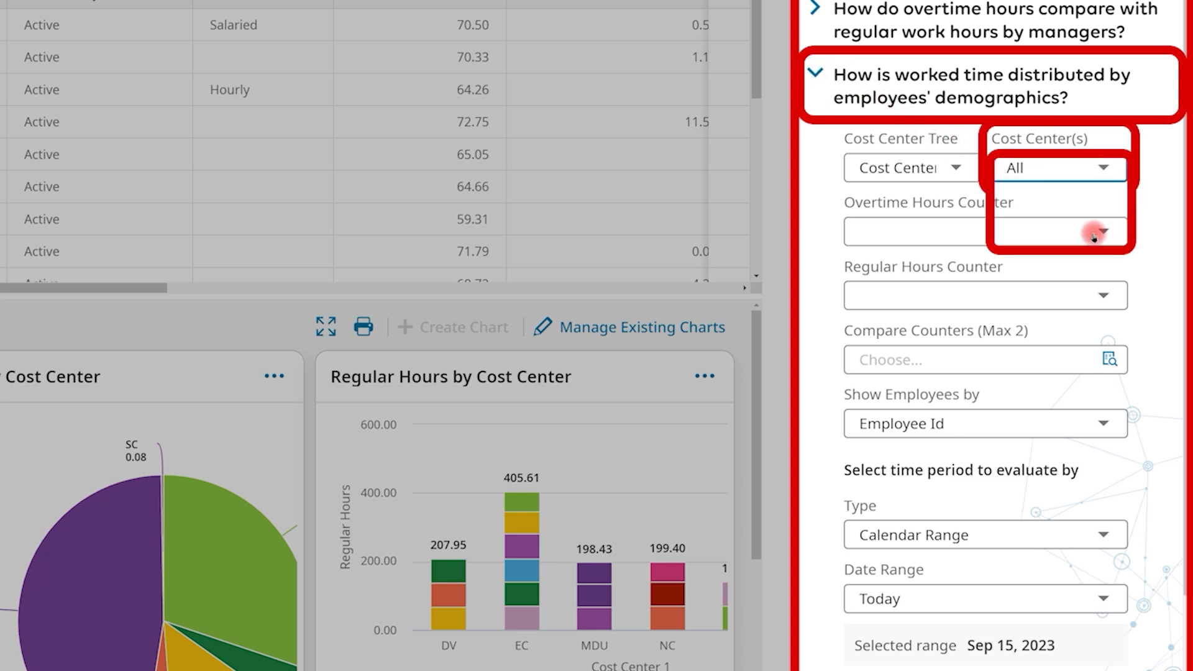
{"action": "left_click", "coordinate": [1095, 233]}
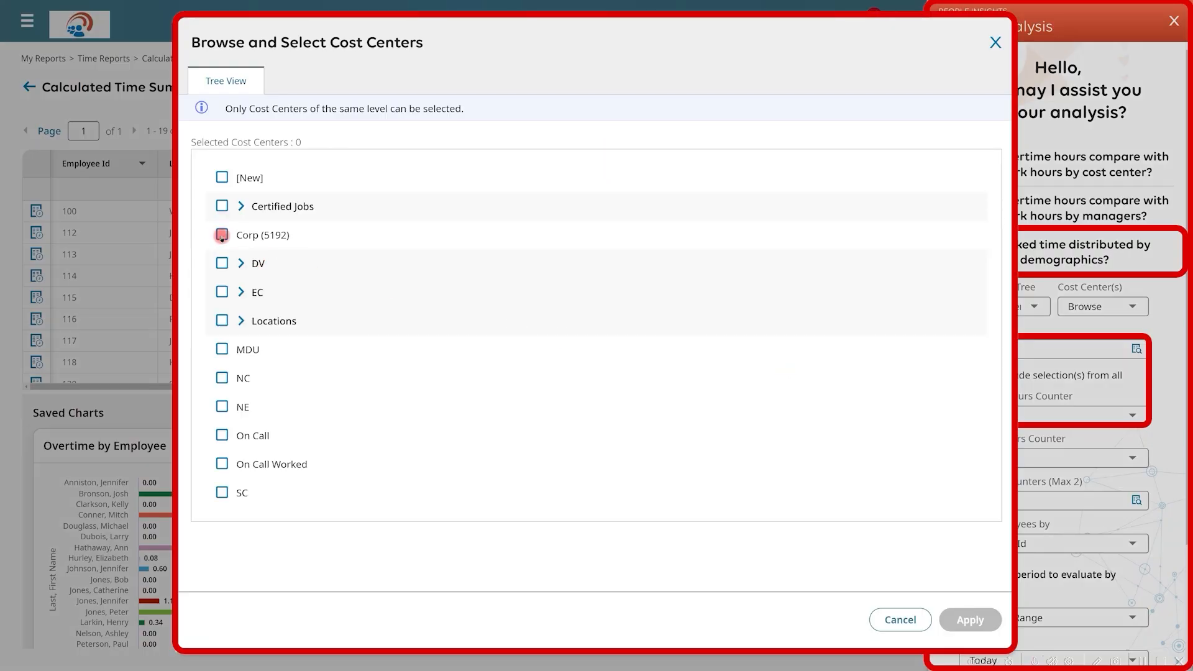
{"action": "left_click", "coordinate": [222, 235]}
{"action": "left_click", "coordinate": [222, 262]}
{"action": "left_click", "coordinate": [222, 291]}
{"action": "left_click", "coordinate": [221, 349]}
{"action": "left_click", "coordinate": [222, 378]}
{"action": "left_click", "coordinate": [221, 406]}
{"action": "left_click", "coordinate": [222, 493]}
{"action": "left_click", "coordinate": [970, 619]}
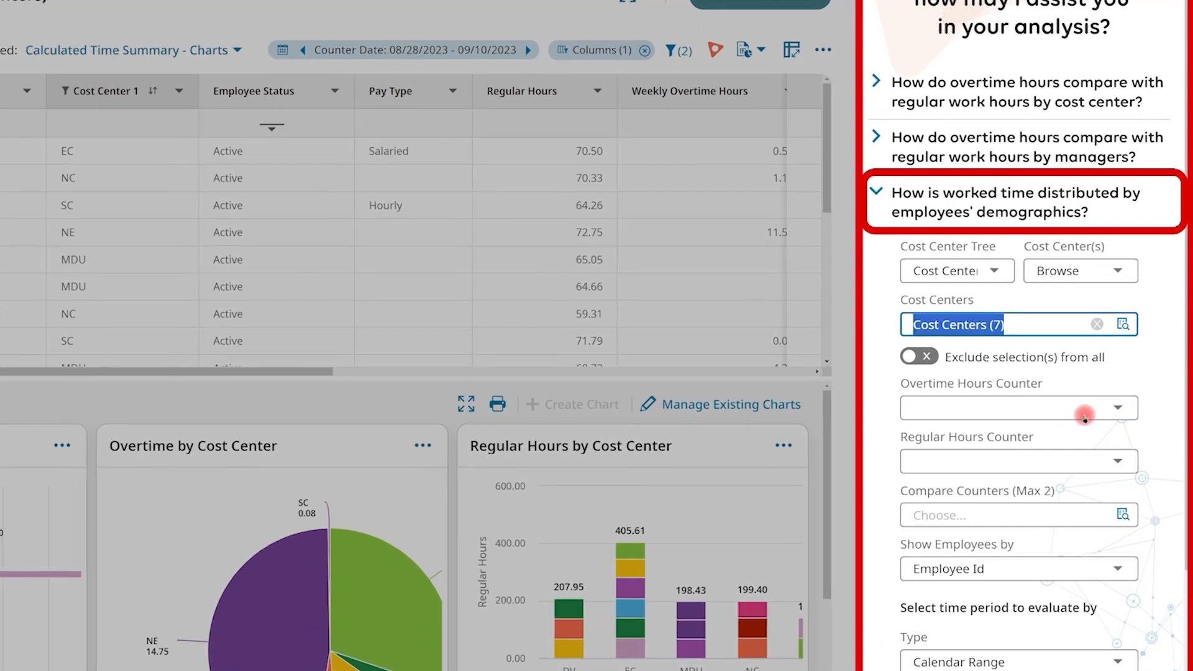
- Set the analysis's overtime hours counter to Weekly Overtime and its regular hours counter to Regular
{"action": "left_click", "coordinate": [1085, 415]}
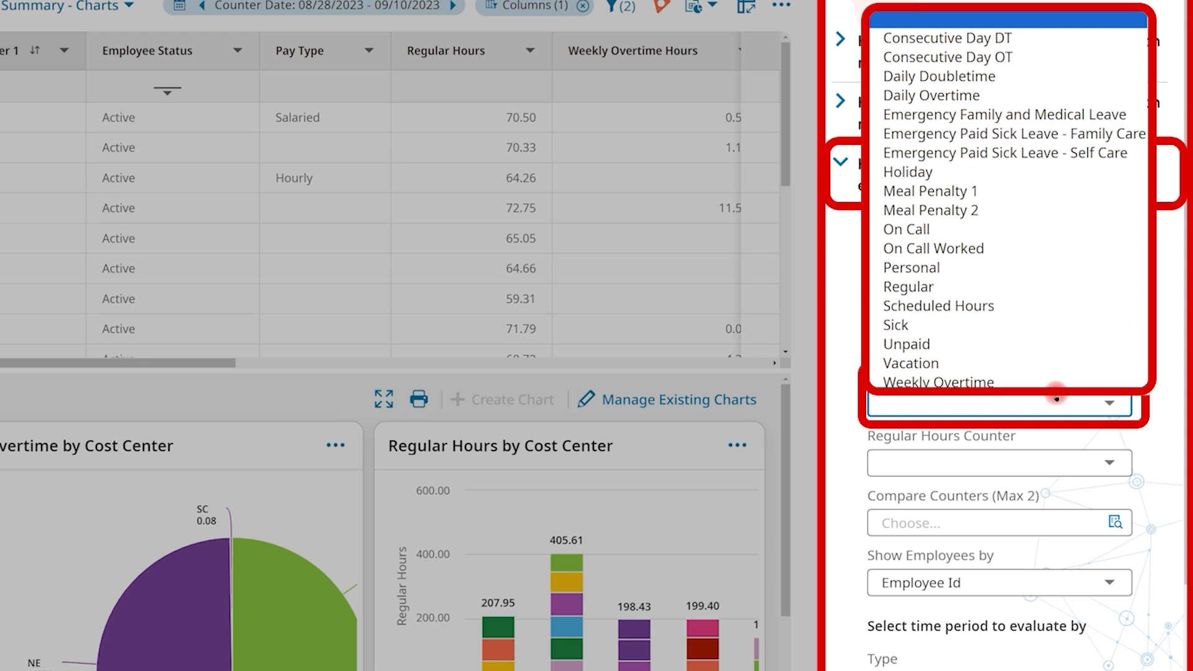
{"action": "left_click", "coordinate": [1056, 382]}
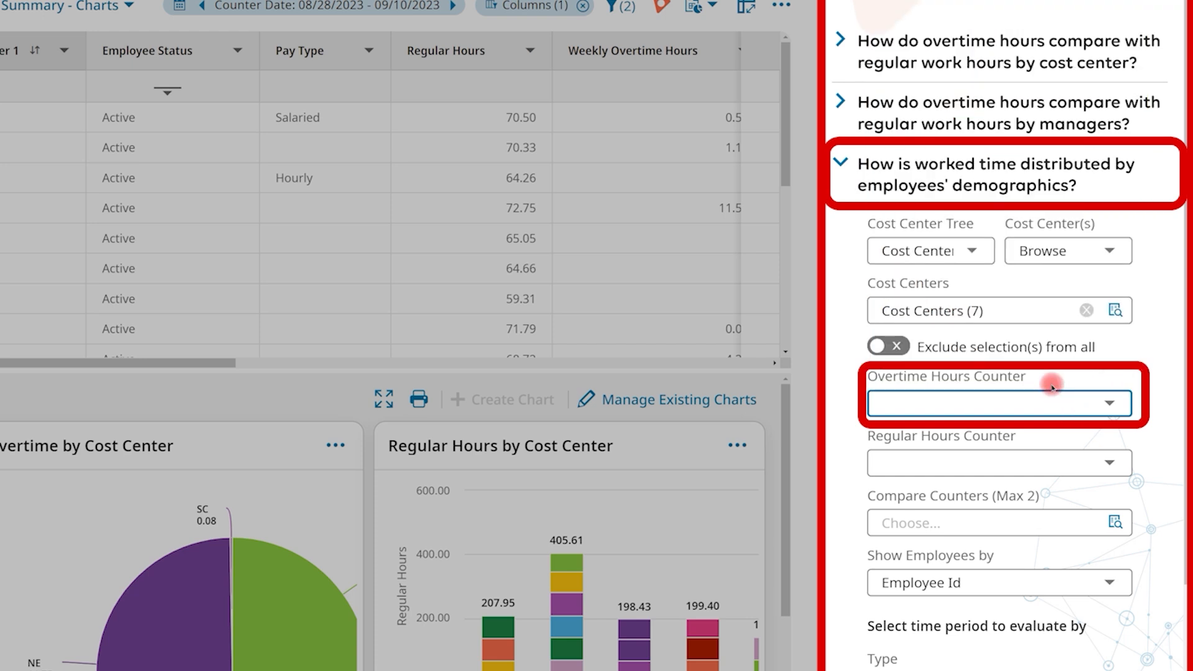
{"action": "left_click", "coordinate": [1111, 462]}
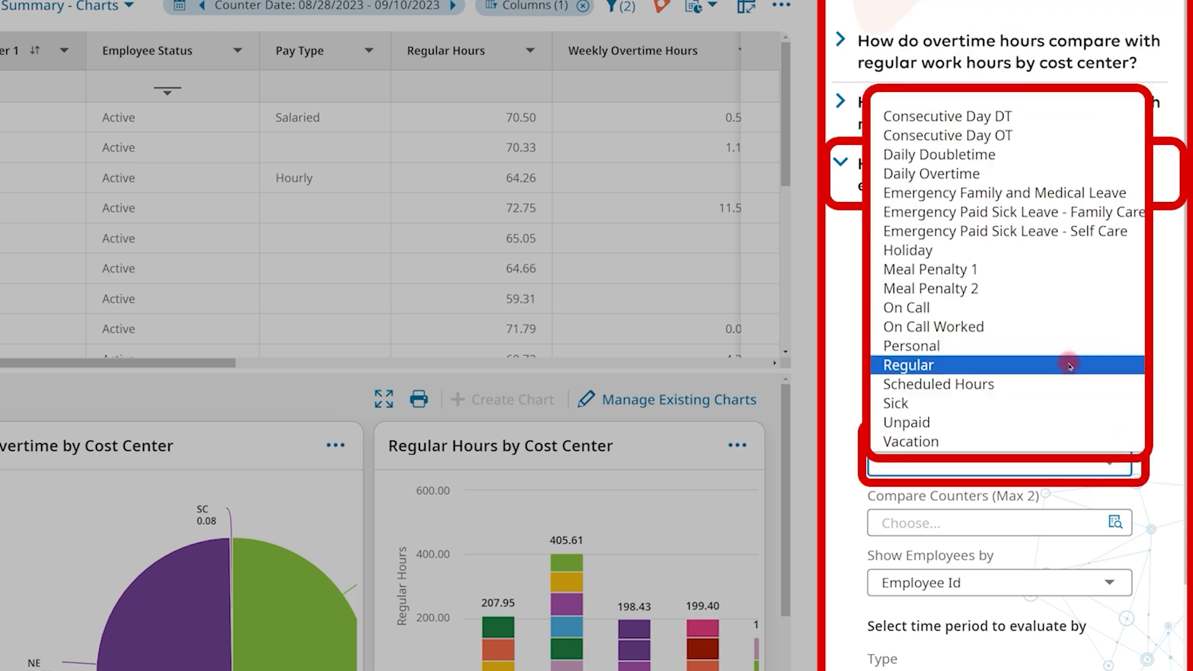
{"action": "left_click", "coordinate": [1065, 364]}
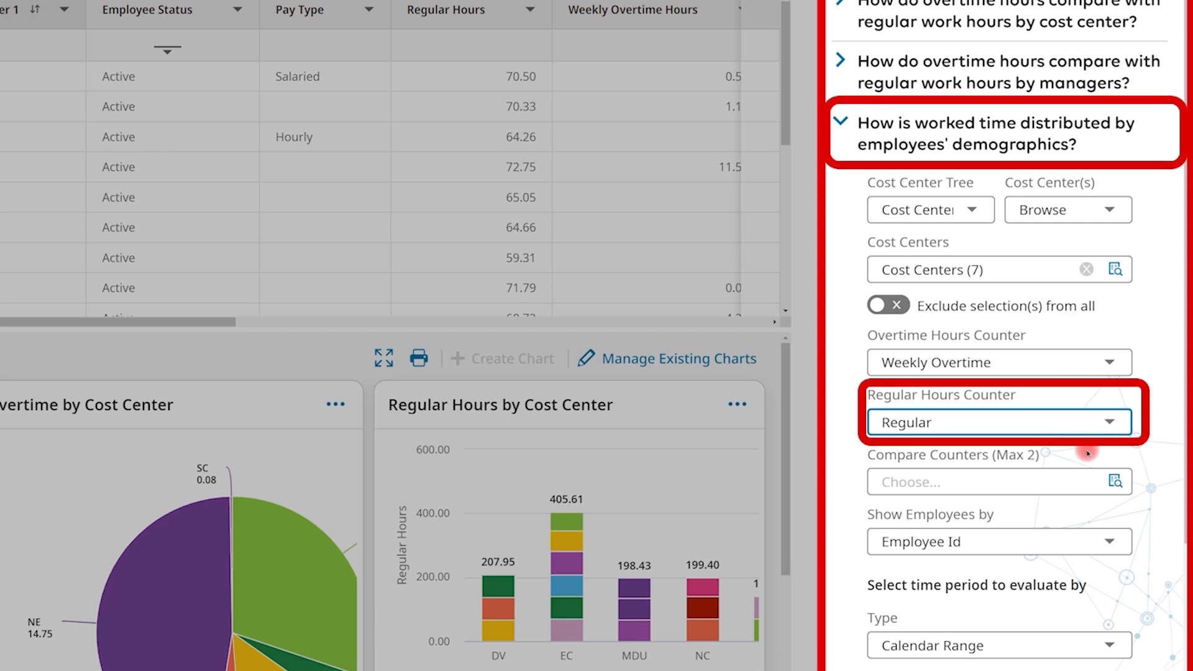
- Run the guided analysis for the Last Month date range and review its demographic breakdown and charts
{"action": "scroll", "coordinate": [1106, 600], "scroll_direction": "down", "scroll_amount": 1}
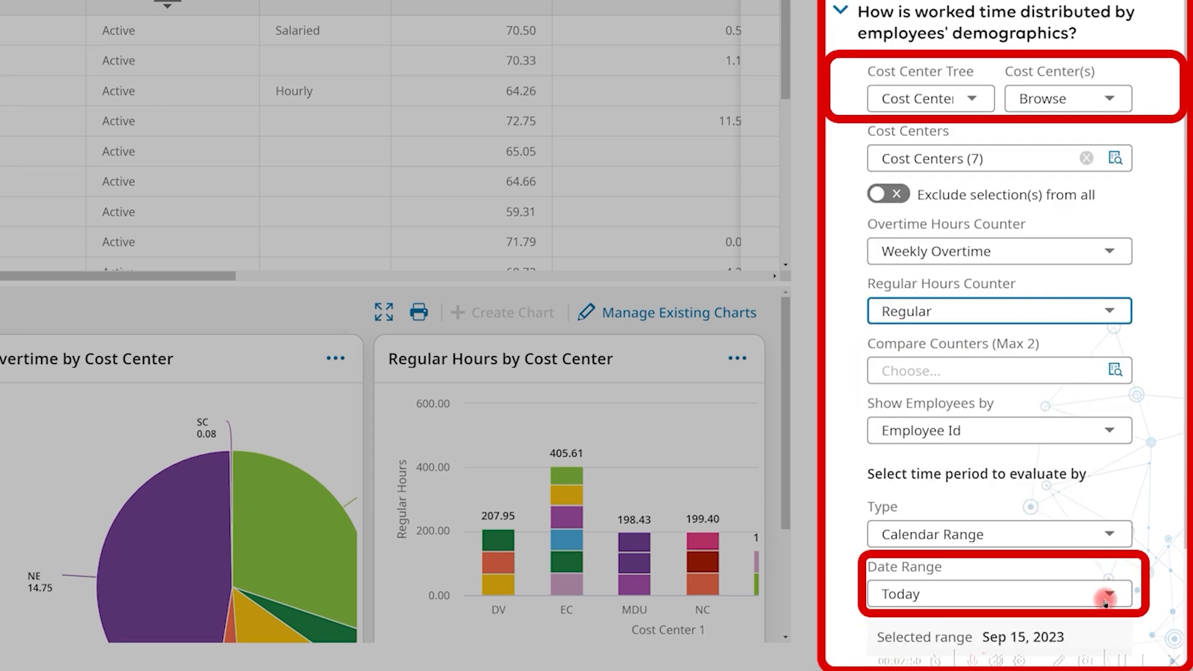
{"action": "left_click", "coordinate": [1106, 597]}
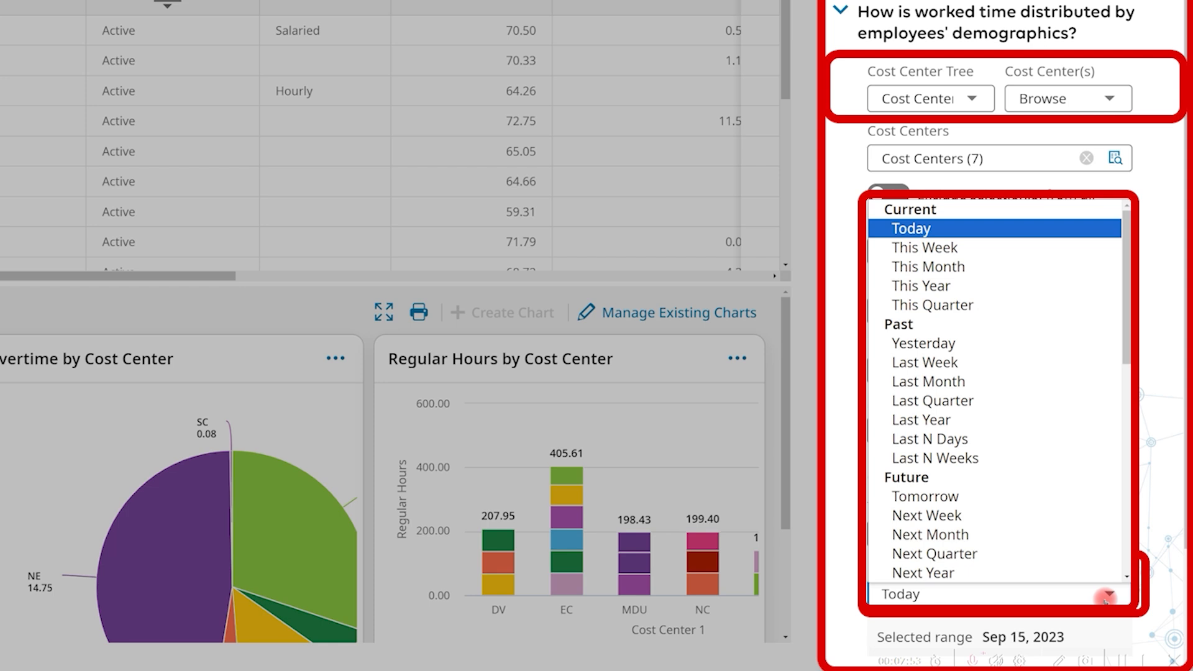
{"action": "left_click", "coordinate": [1033, 382]}
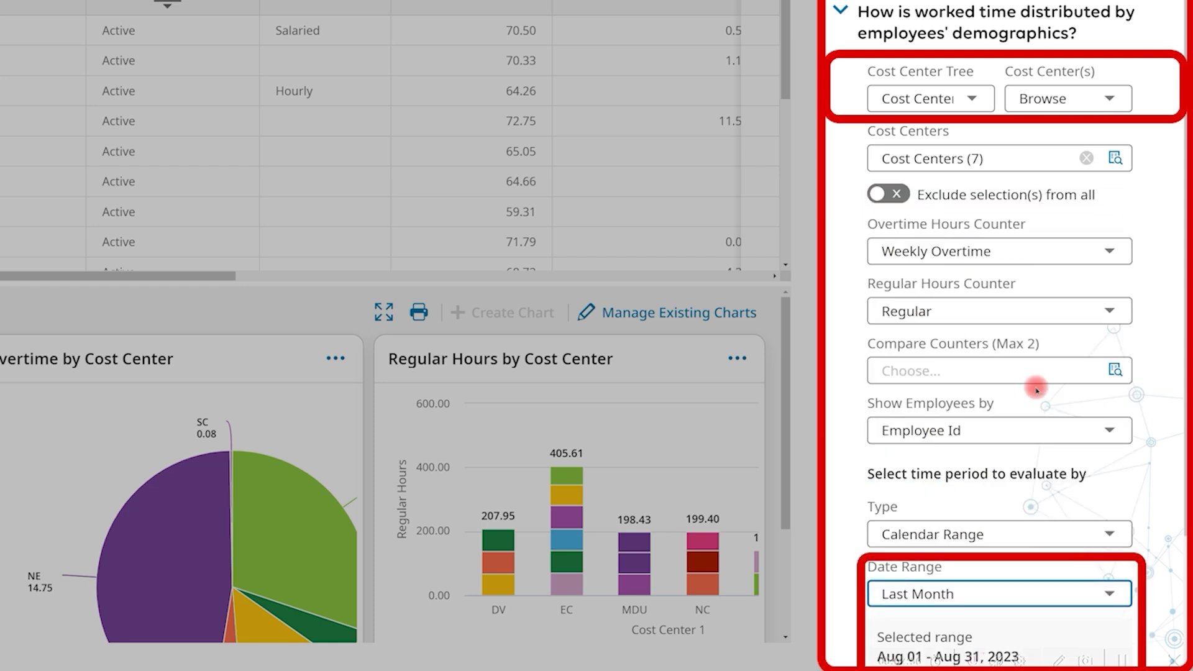
{"action": "scroll", "coordinate": [1036, 396], "scroll_direction": "down", "scroll_amount": 3}
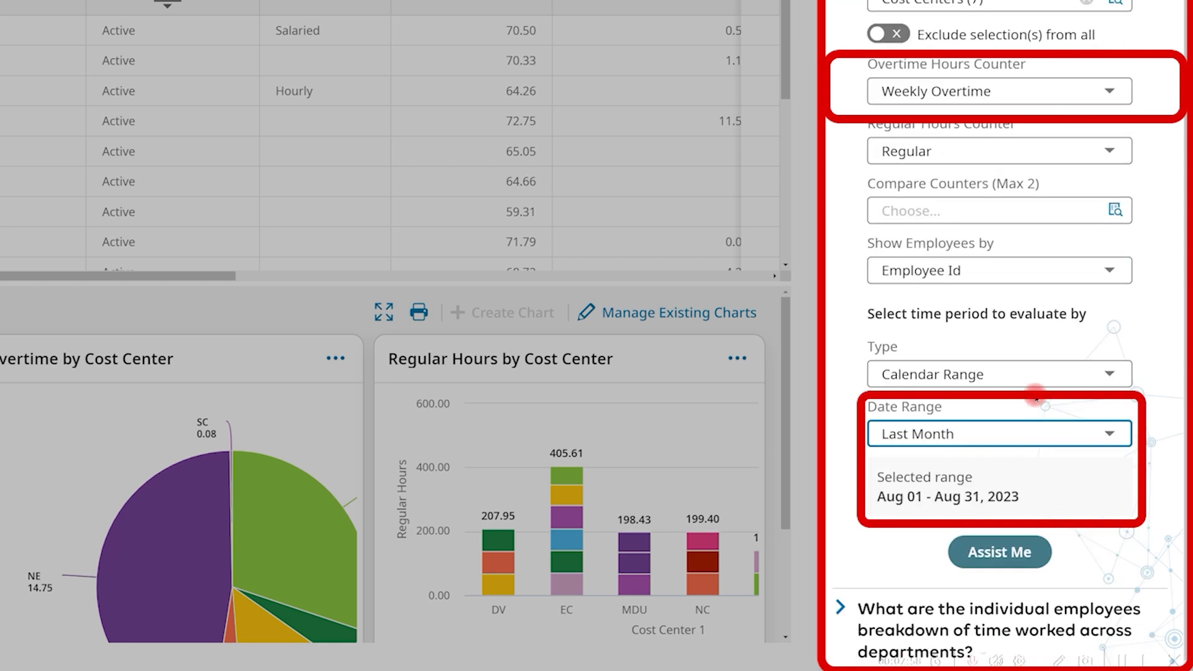
{"action": "left_click", "coordinate": [1022, 550]}
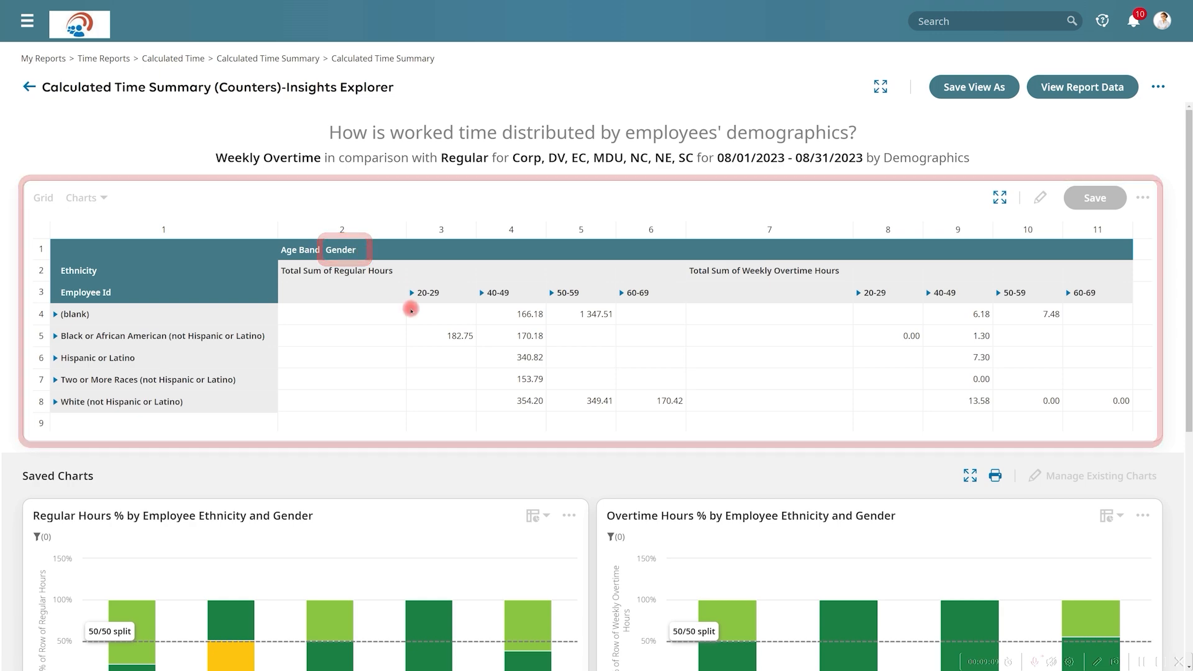
{"action": "scroll", "coordinate": [490, 530], "scroll_direction": "down", "scroll_amount": 3}
{"action": "scroll", "coordinate": [490, 530], "scroll_direction": "down", "scroll_amount": 2}
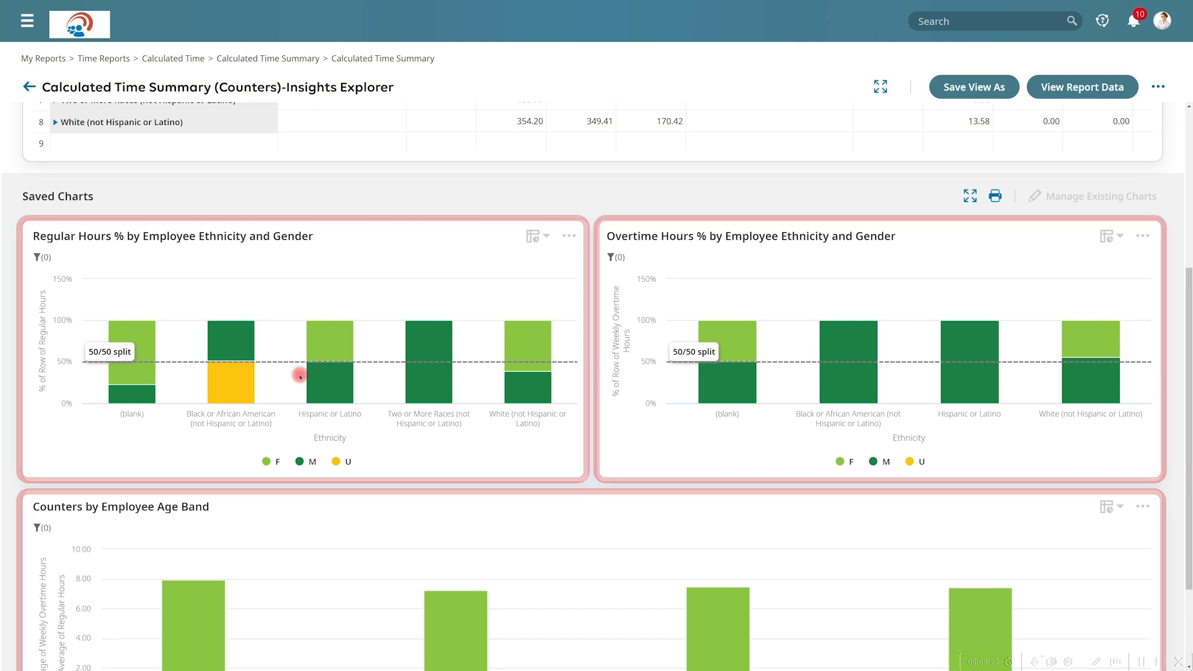
- Open the team's Employee Information report and expand its guided analysis question on the company's pay breakdown
{"action": "left_click", "coordinate": [30, 25]}
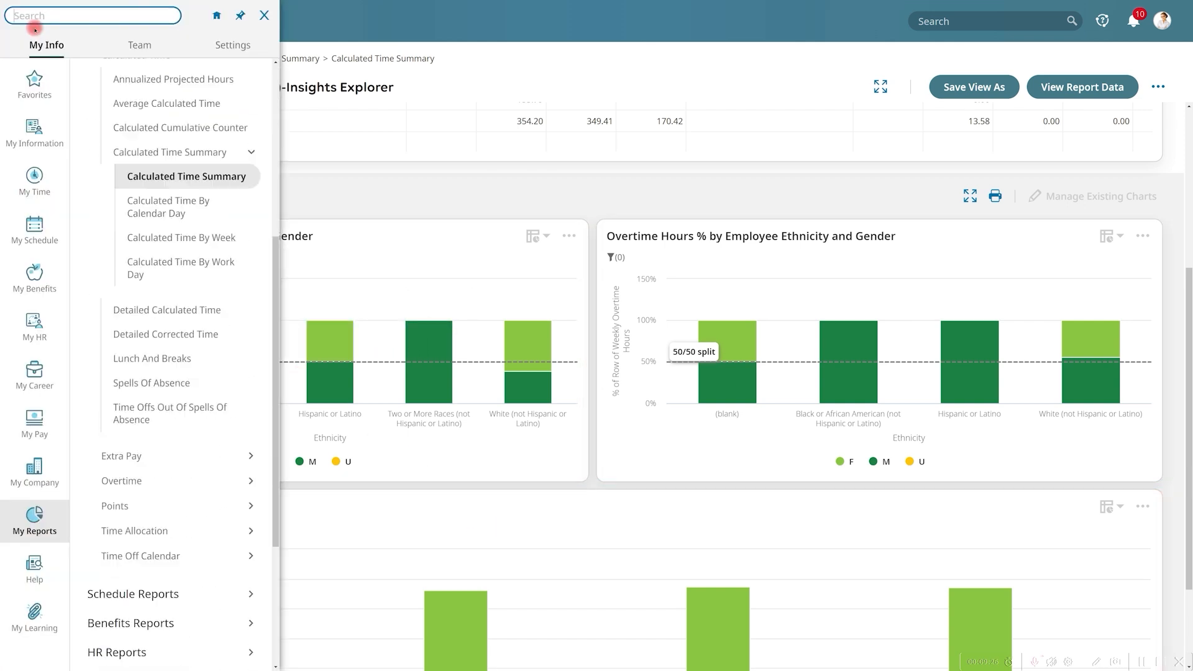
{"action": "left_click", "coordinate": [135, 48]}
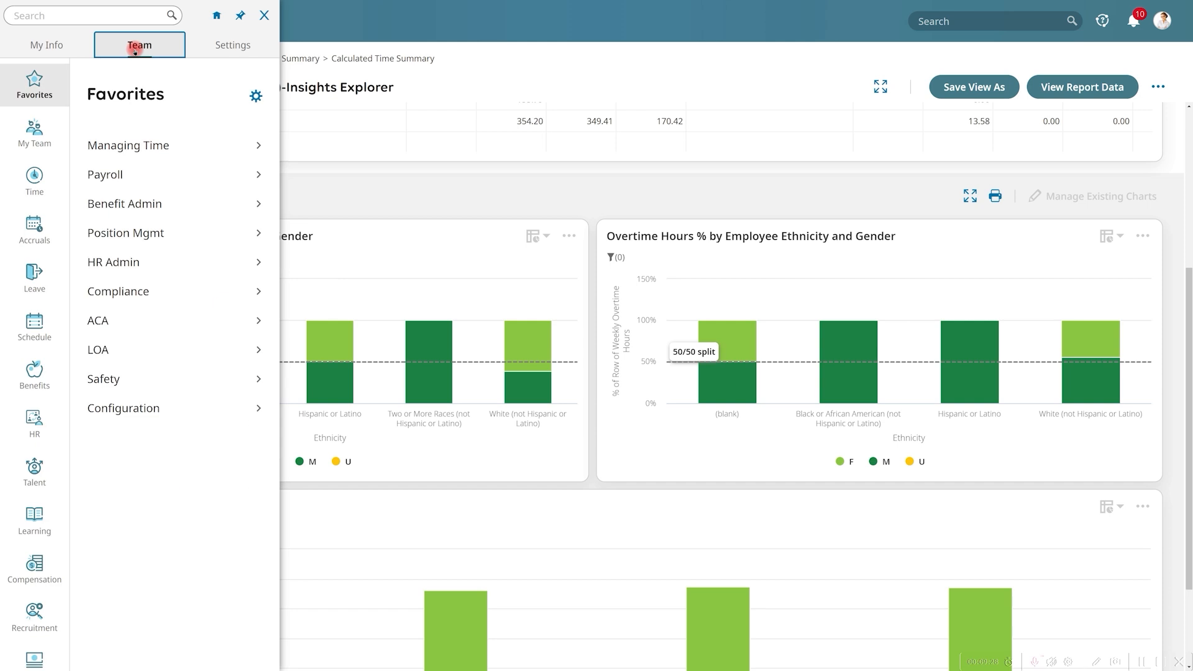
{"action": "left_click", "coordinate": [142, 200]}
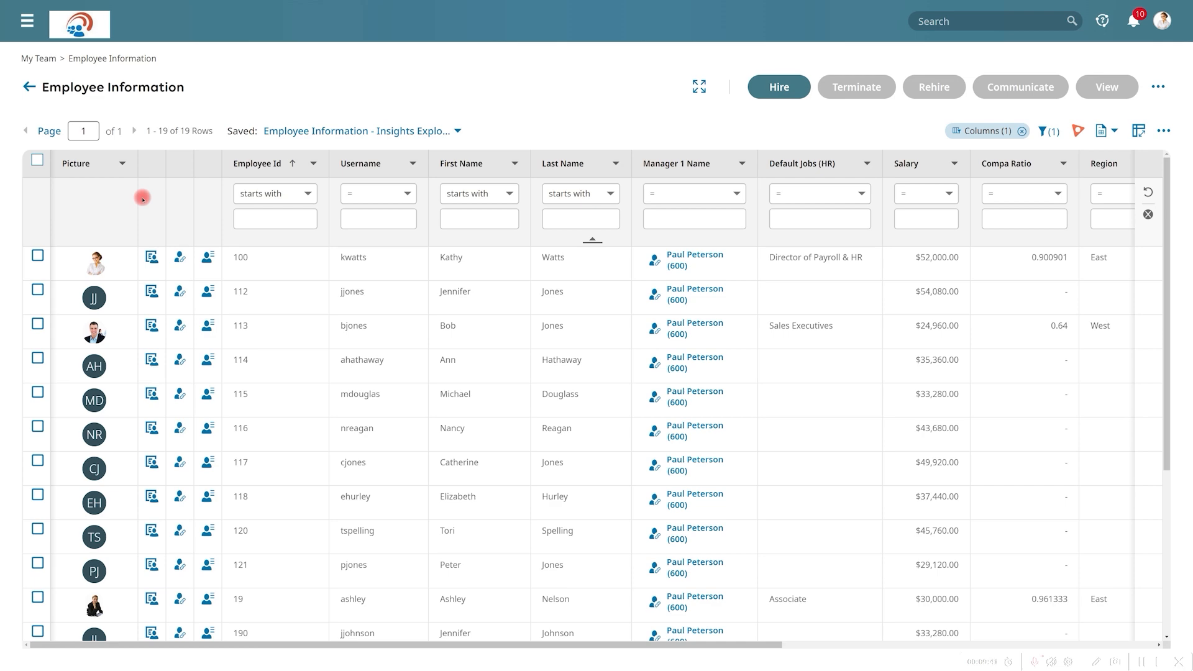
{"action": "left_click", "coordinate": [1077, 131]}
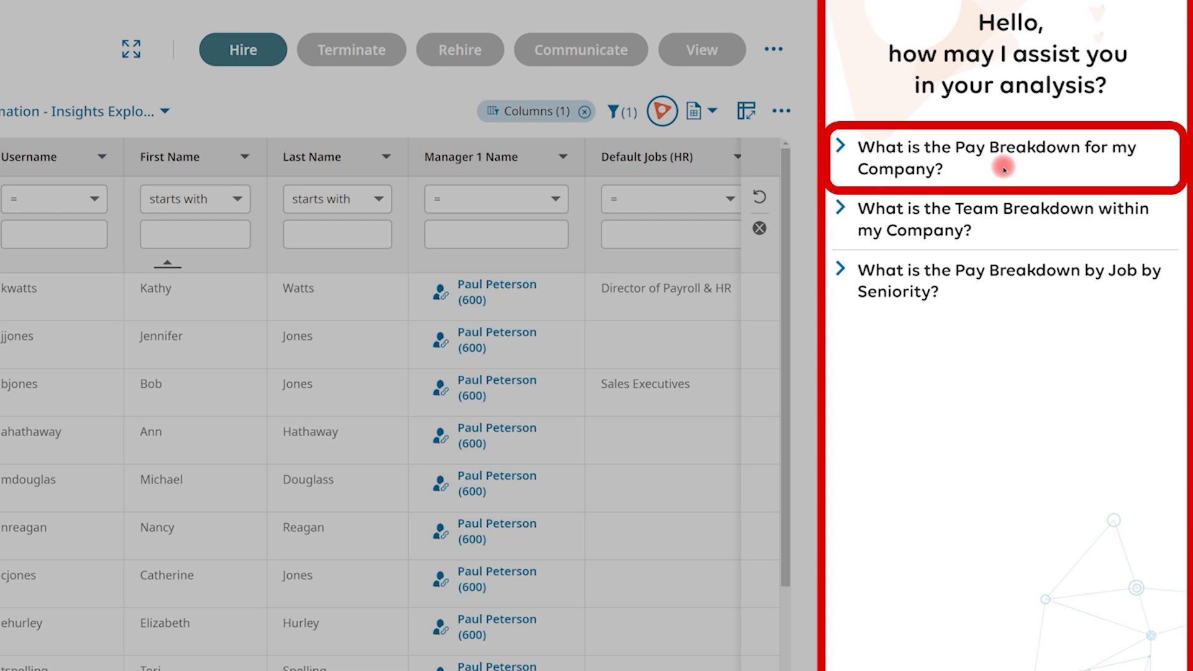
{"action": "left_click", "coordinate": [839, 147]}
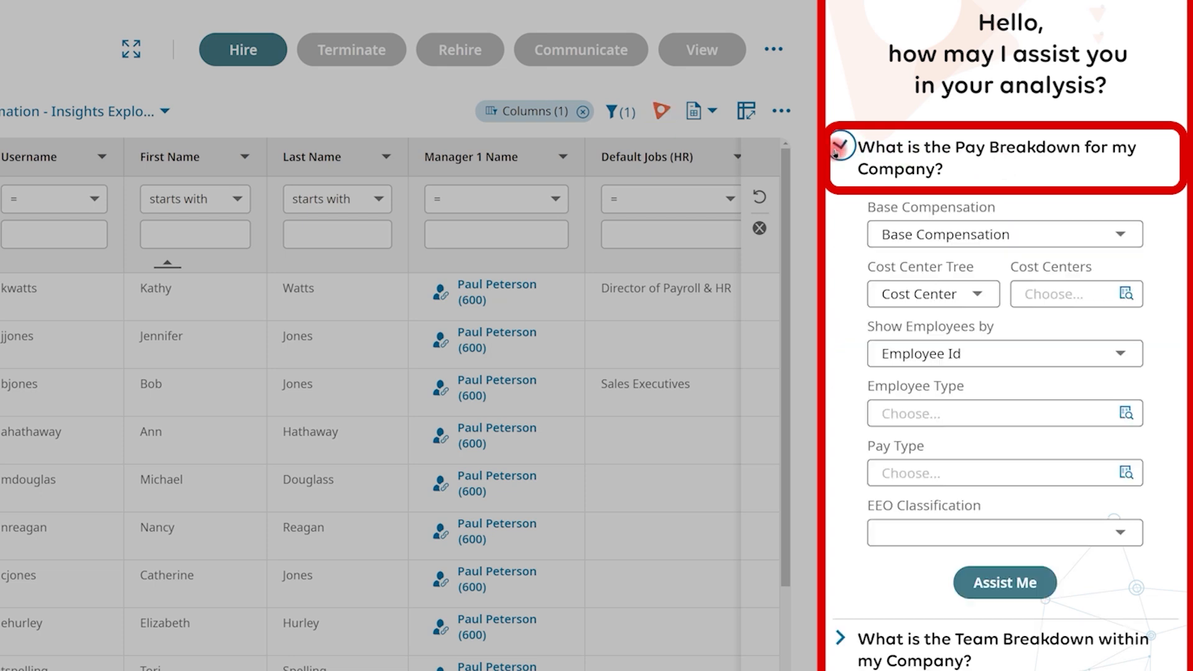
- Limit the pay breakdown analysis to the cost centers Corp (5192), DV, EC, MDU, NC, NE and SC
{"action": "left_click", "coordinate": [1127, 295]}
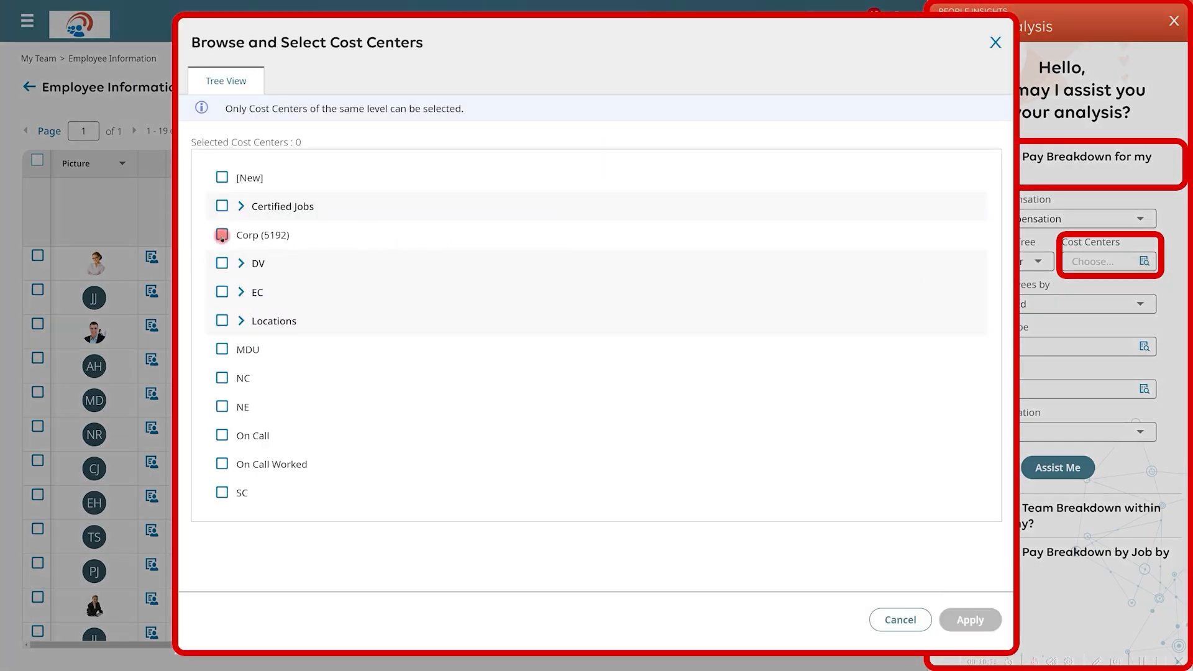
{"action": "left_click", "coordinate": [222, 234]}
{"action": "left_click", "coordinate": [222, 263]}
{"action": "left_click", "coordinate": [222, 291]}
{"action": "left_click", "coordinate": [222, 350]}
{"action": "left_click", "coordinate": [221, 378]}
{"action": "left_click", "coordinate": [221, 406]}
{"action": "left_click", "coordinate": [221, 492]}
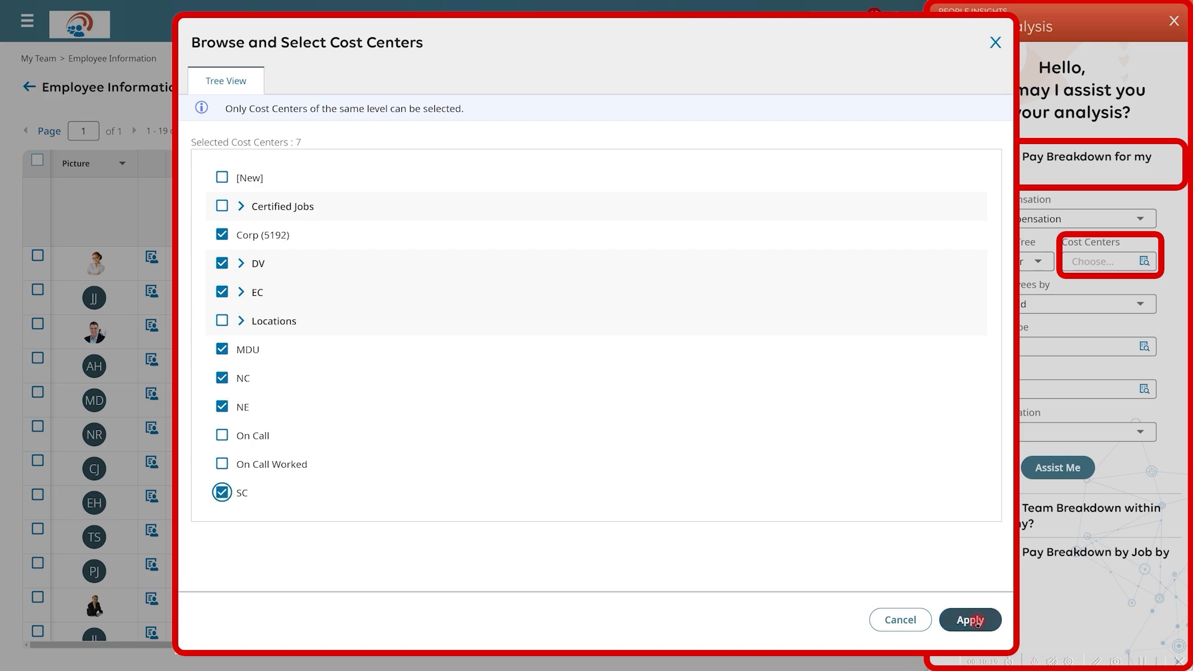
{"action": "left_click", "coordinate": [969, 619]}
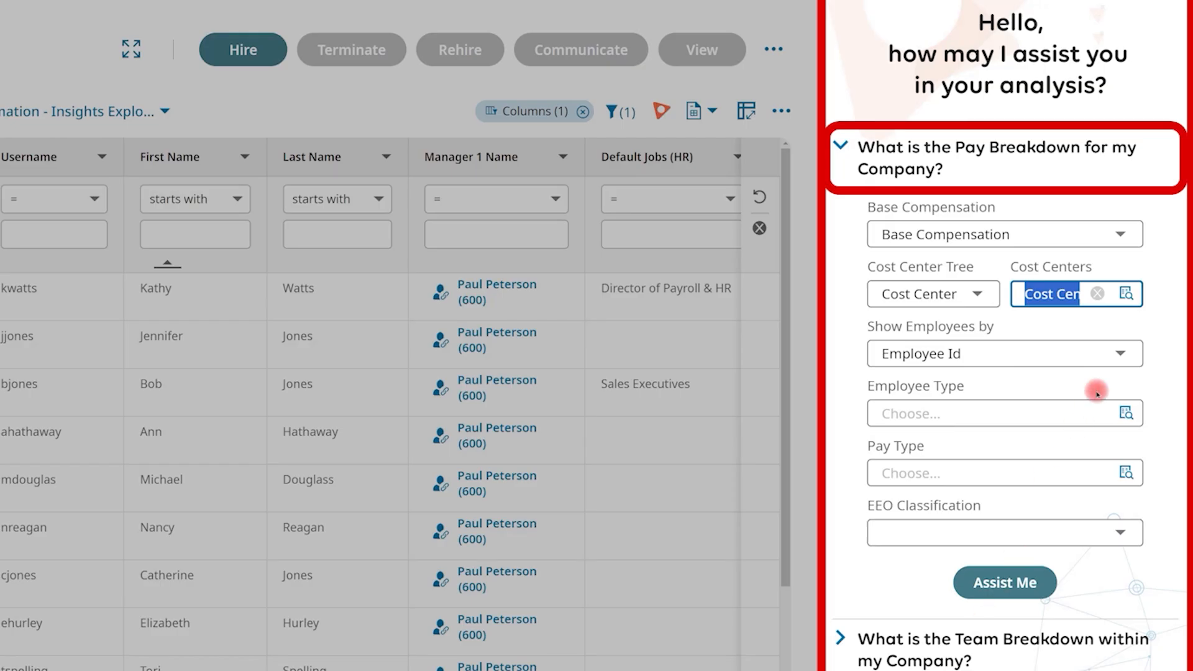
- Show employees by Full Name and include the employee types Consultant, Exempt, Full-Time Exempt, Full-Time Non-Exempt and Non-Exempt
{"action": "left_click", "coordinate": [1118, 355]}
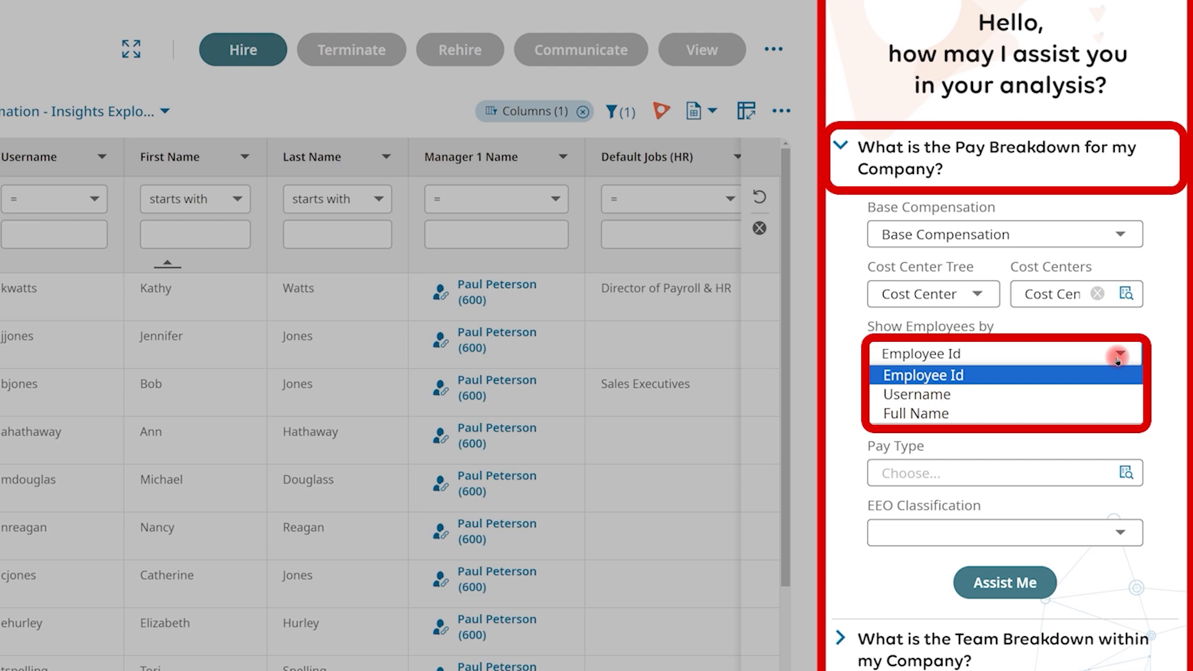
{"action": "left_click", "coordinate": [1112, 413]}
{"action": "left_click", "coordinate": [1112, 414]}
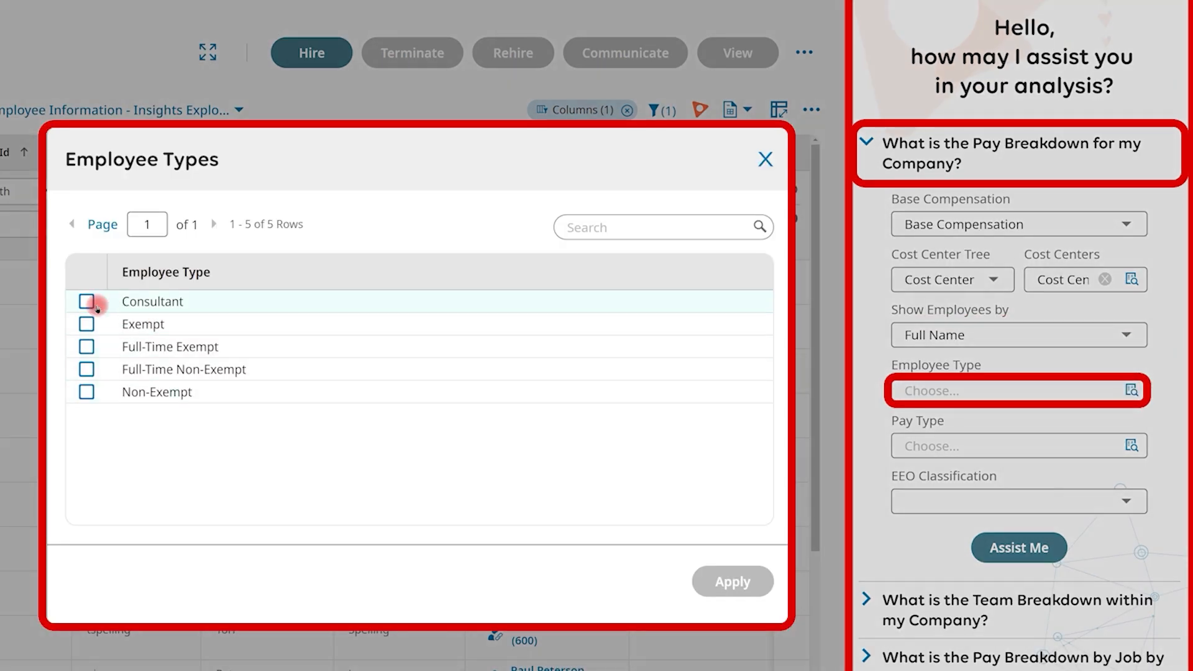
{"action": "left_click", "coordinate": [93, 304]}
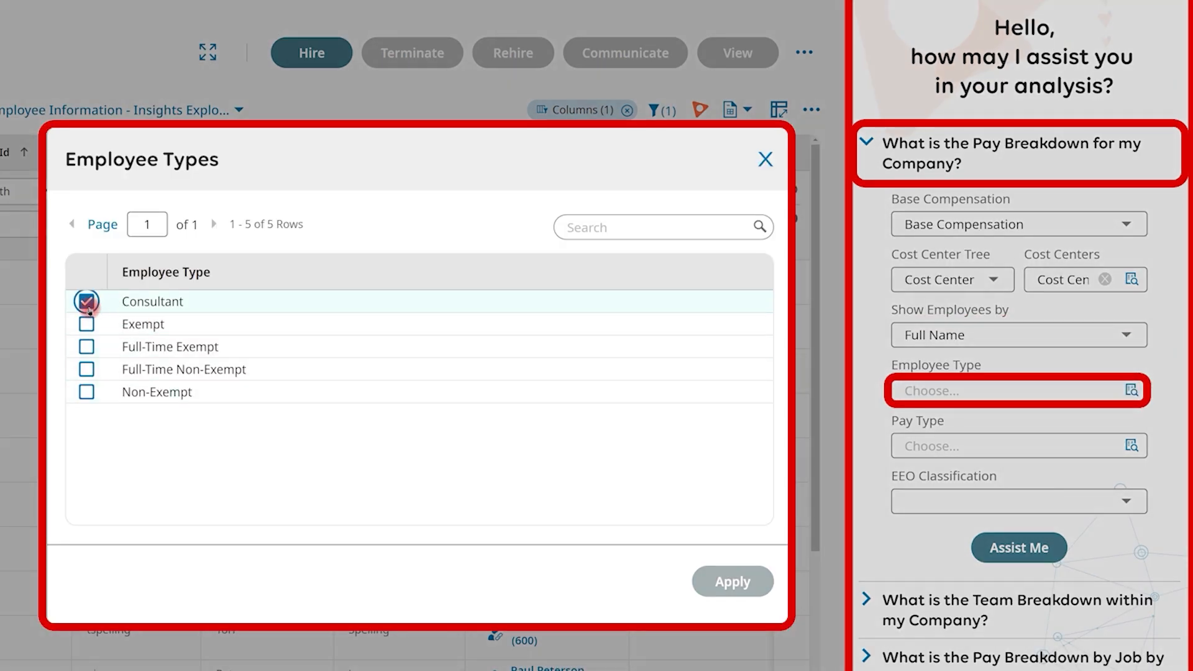
{"action": "left_click", "coordinate": [87, 323]}
{"action": "left_click", "coordinate": [87, 346]}
{"action": "left_click", "coordinate": [87, 369]}
{"action": "left_click", "coordinate": [86, 392]}
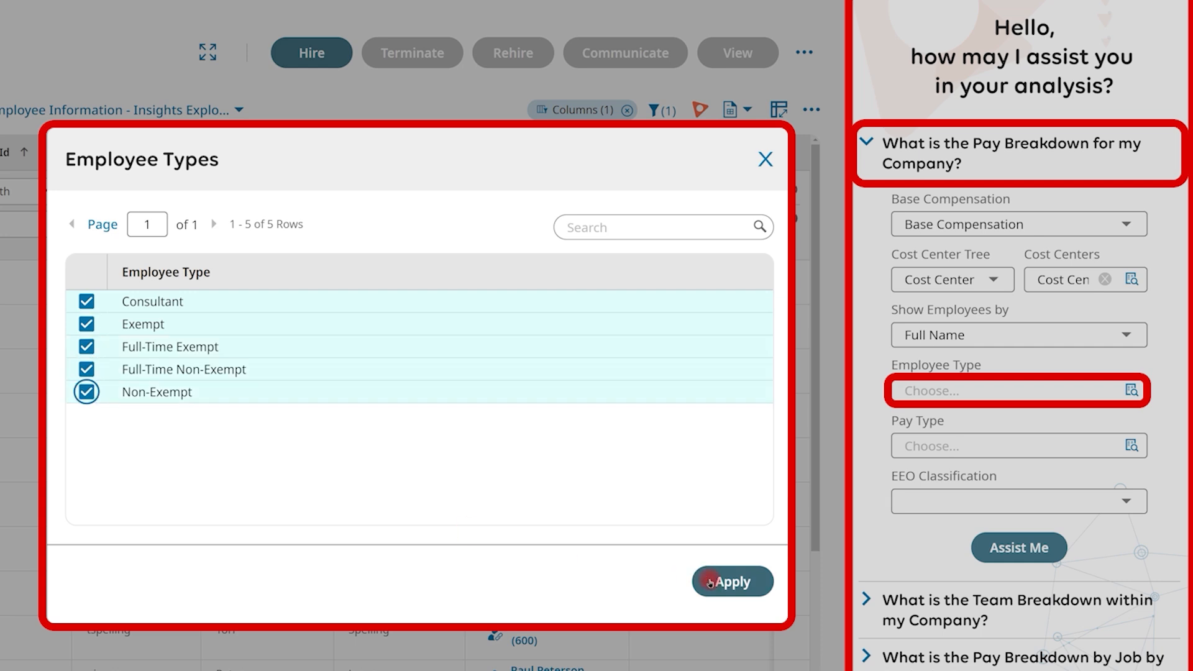
{"action": "left_click", "coordinate": [732, 581]}
- Include the Hourly and Salaried pay types and run the pay breakdown analysis
{"action": "left_click", "coordinate": [1132, 446]}
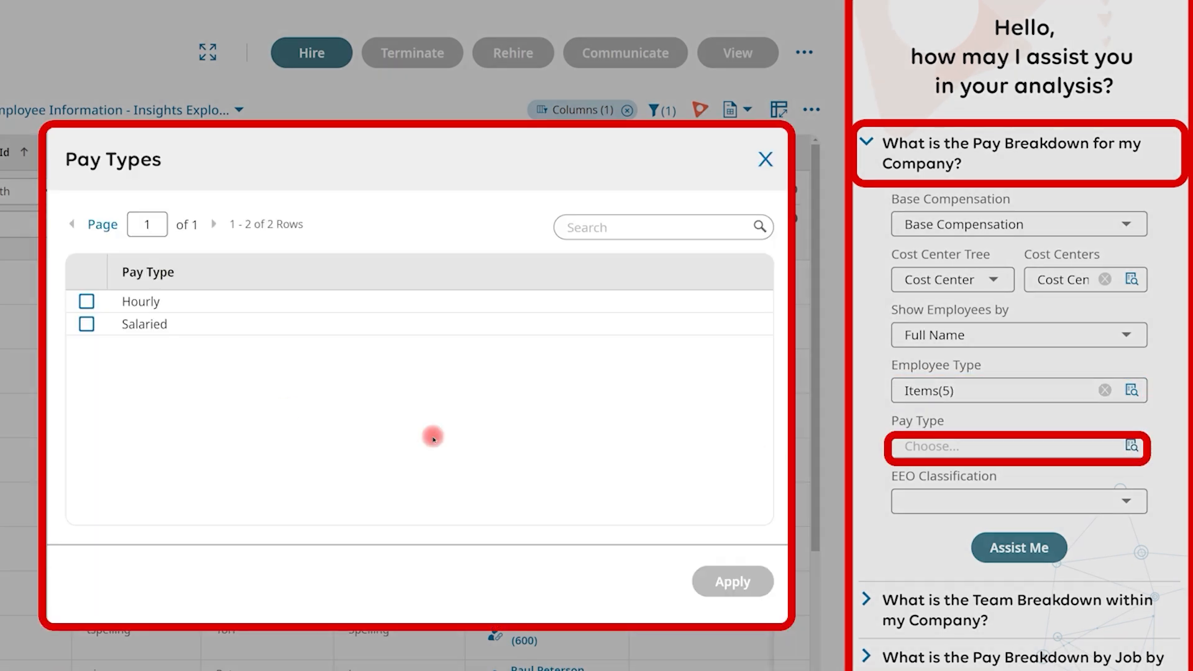
{"action": "left_click", "coordinate": [87, 301]}
{"action": "left_click", "coordinate": [86, 324]}
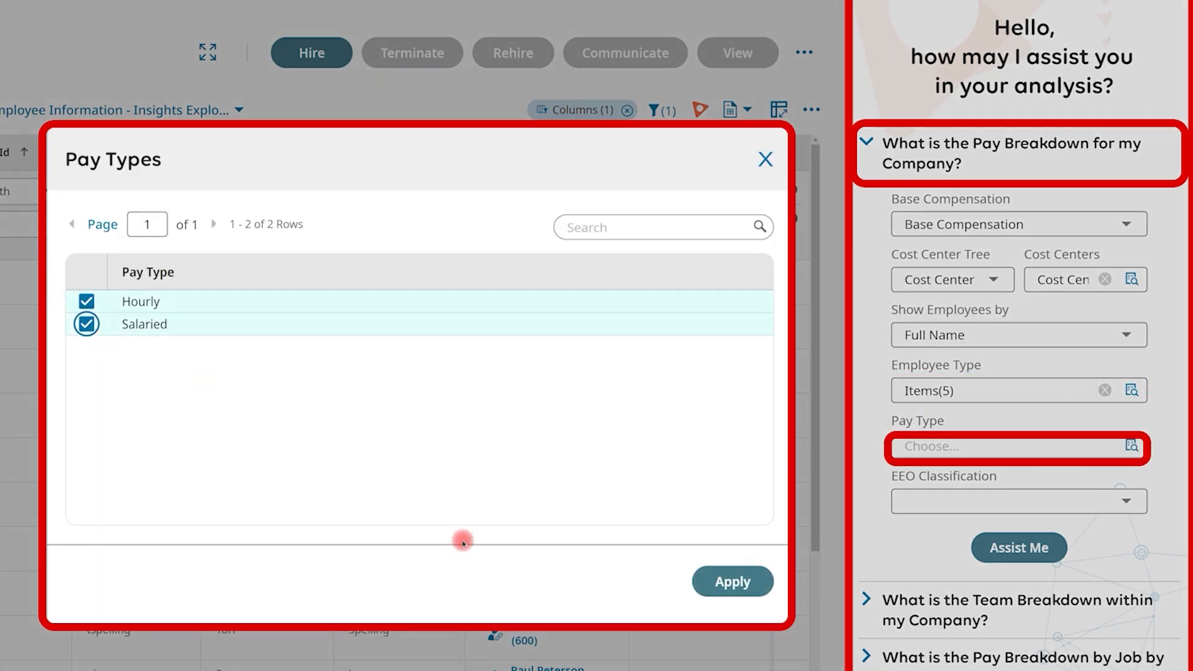
{"action": "left_click", "coordinate": [732, 581]}
{"action": "left_click", "coordinate": [1000, 552]}
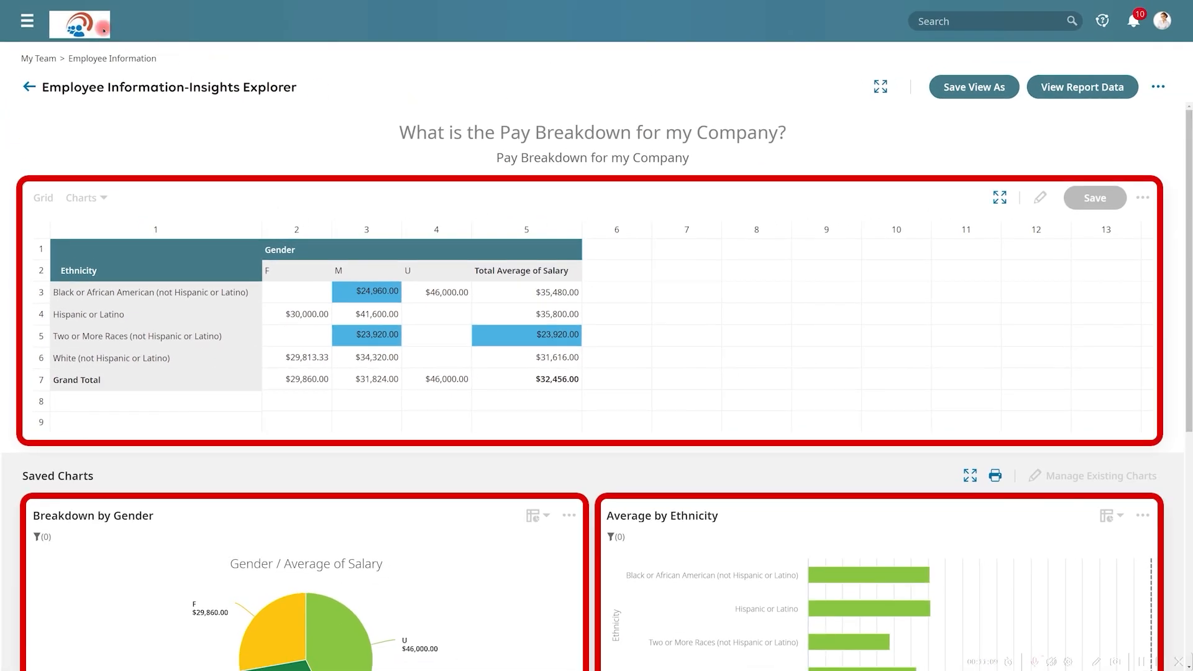
- Return to the home page and review the pay and team breakdown charts on the DEI&B dashboard
{"action": "left_click", "coordinate": [102, 28]}
{"action": "left_click", "coordinate": [209, 149]}
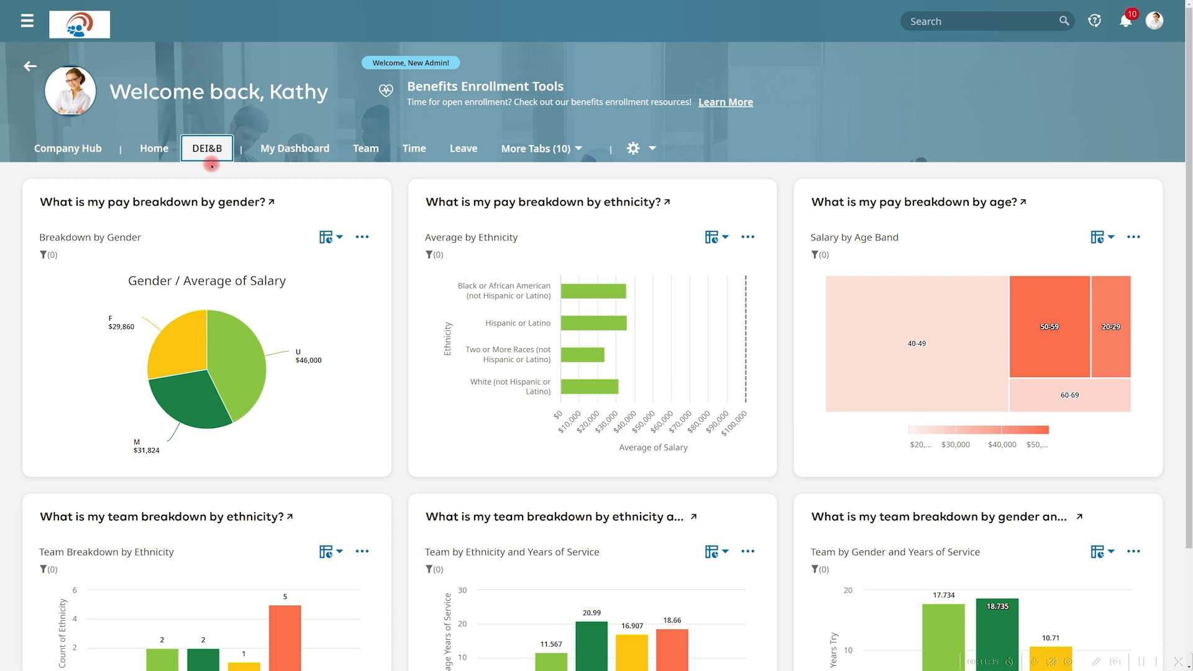
{"action": "scroll", "coordinate": [211, 166], "scroll_direction": "down", "scroll_amount": 3}
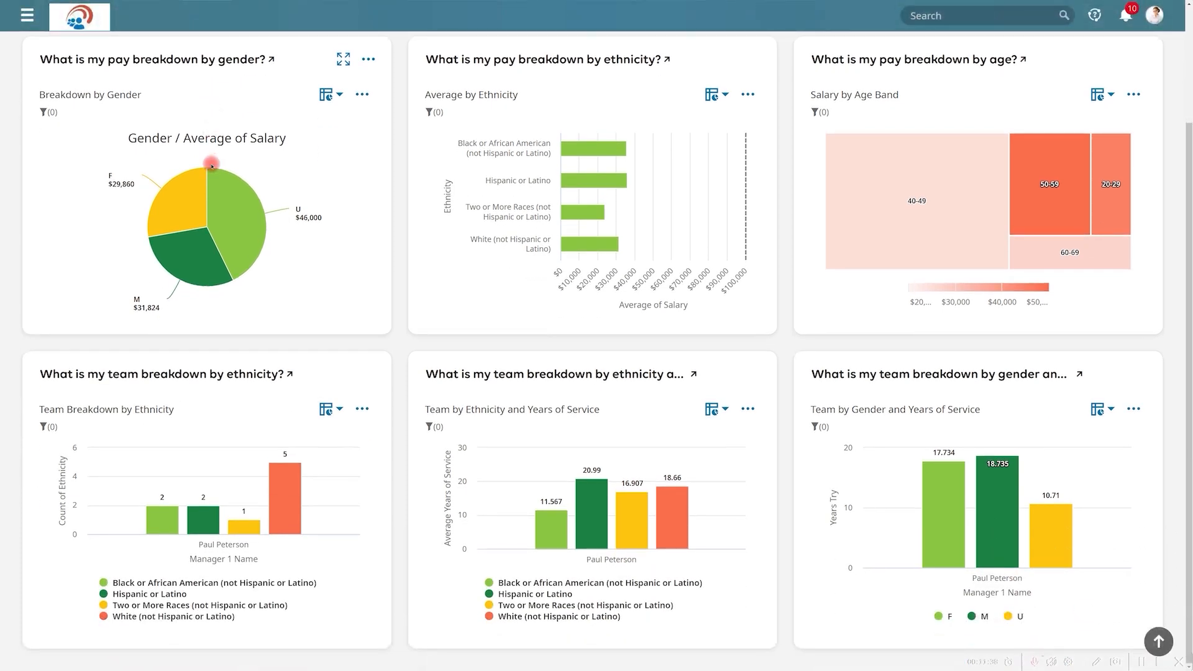
{"action": "scroll", "coordinate": [211, 164], "scroll_direction": "up", "scroll_amount": 3}
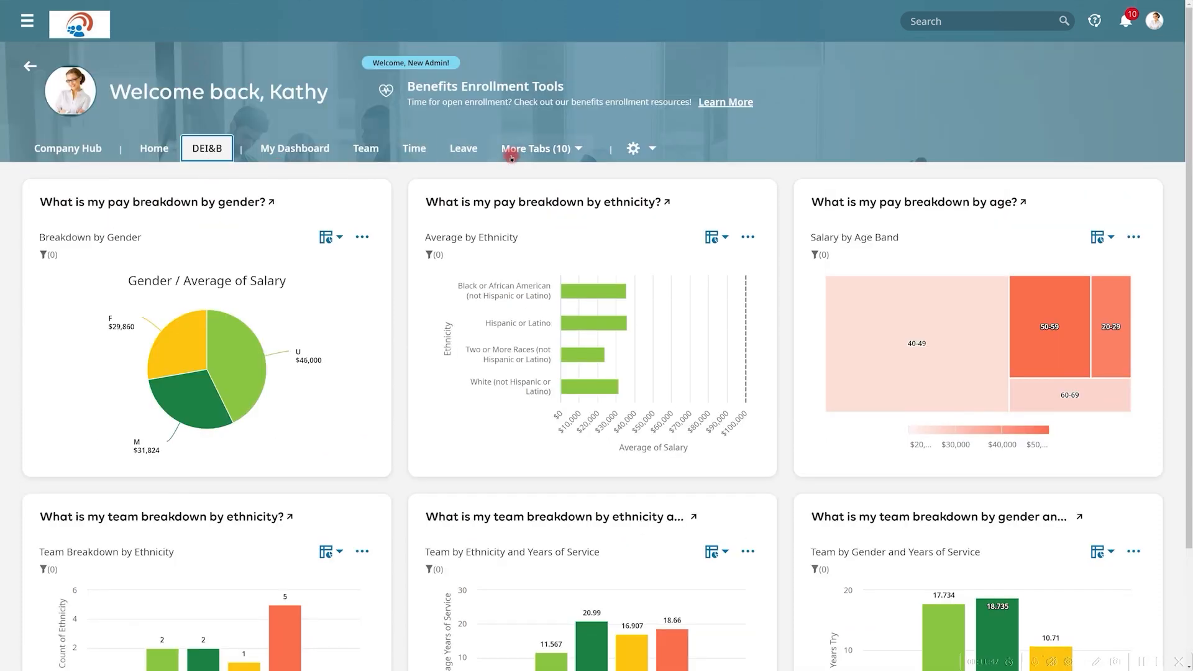
- Open the Benefit Reconcile Report from the Benefits dashboard's reporting options and view it in Insights Explorer
{"action": "left_click", "coordinate": [511, 152]}
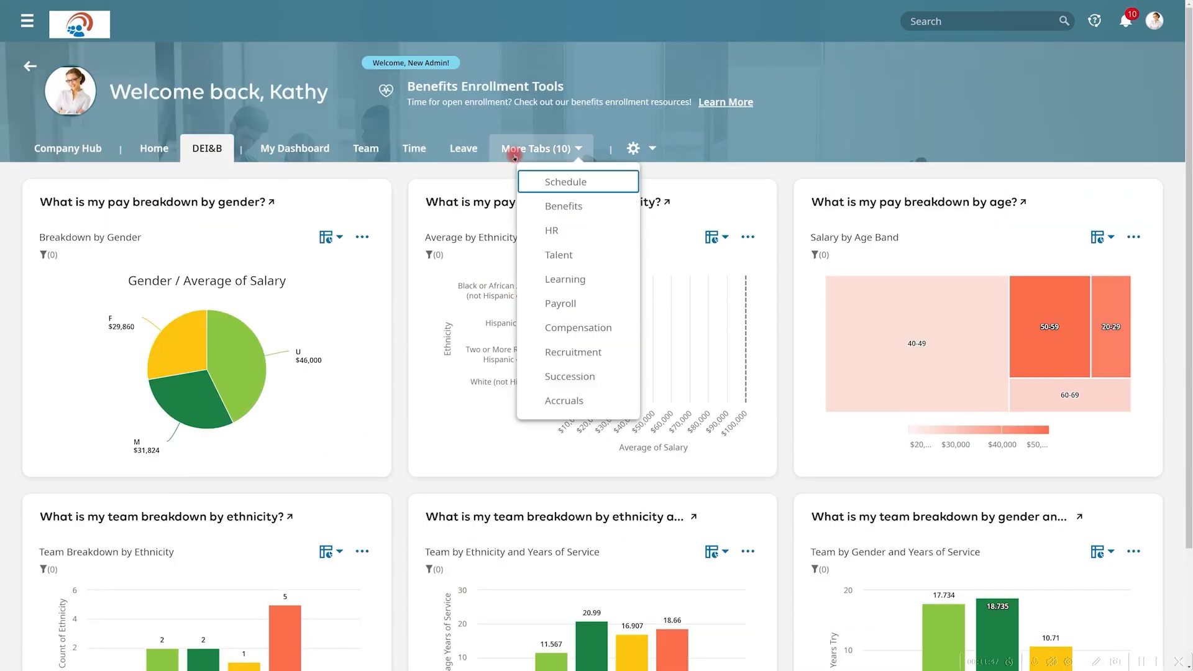
{"action": "left_click", "coordinate": [532, 203]}
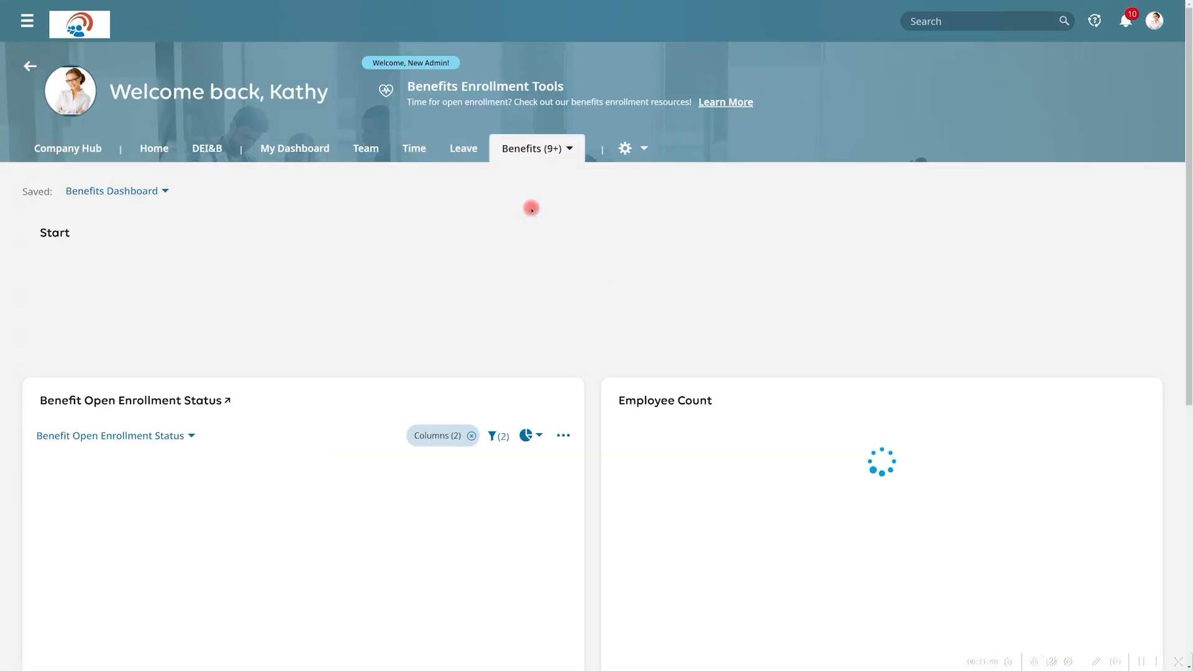
{"action": "scroll", "coordinate": [731, 433], "scroll_direction": "down", "scroll_amount": 2}
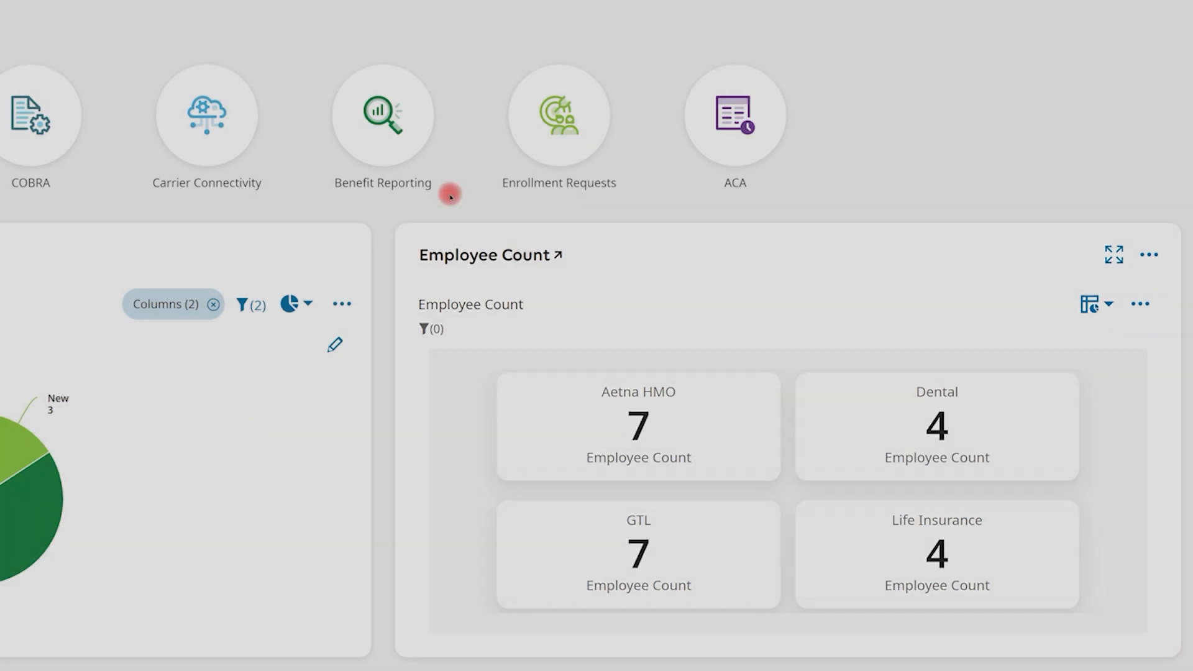
{"action": "left_click", "coordinate": [381, 118]}
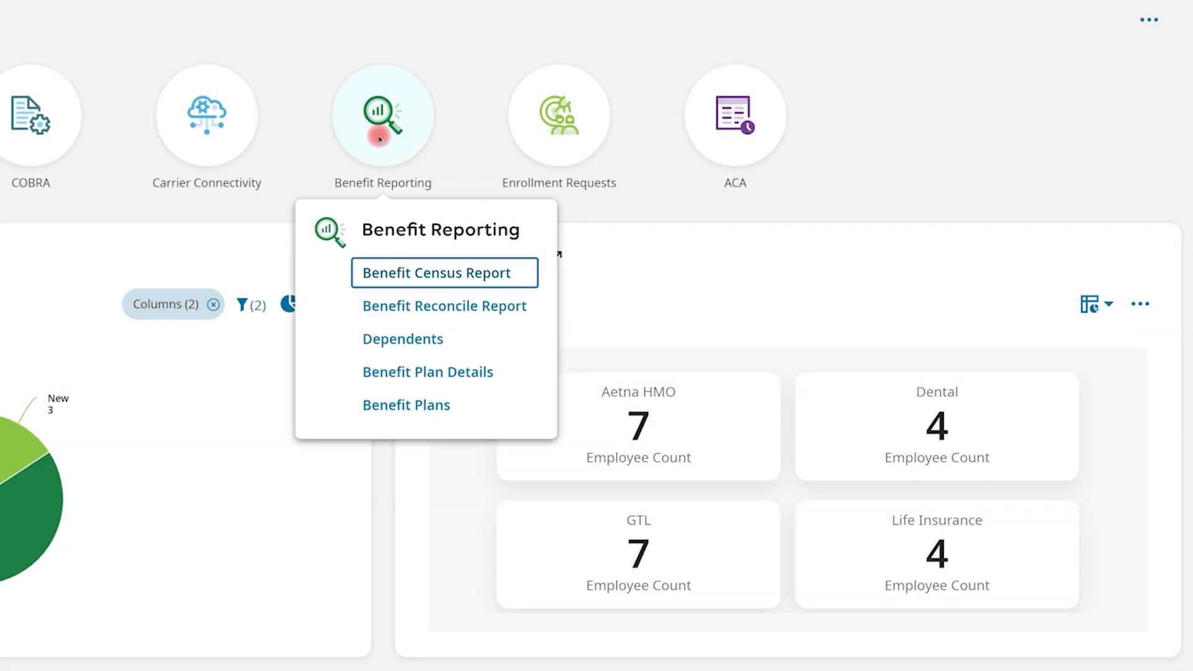
{"action": "left_click", "coordinate": [421, 307]}
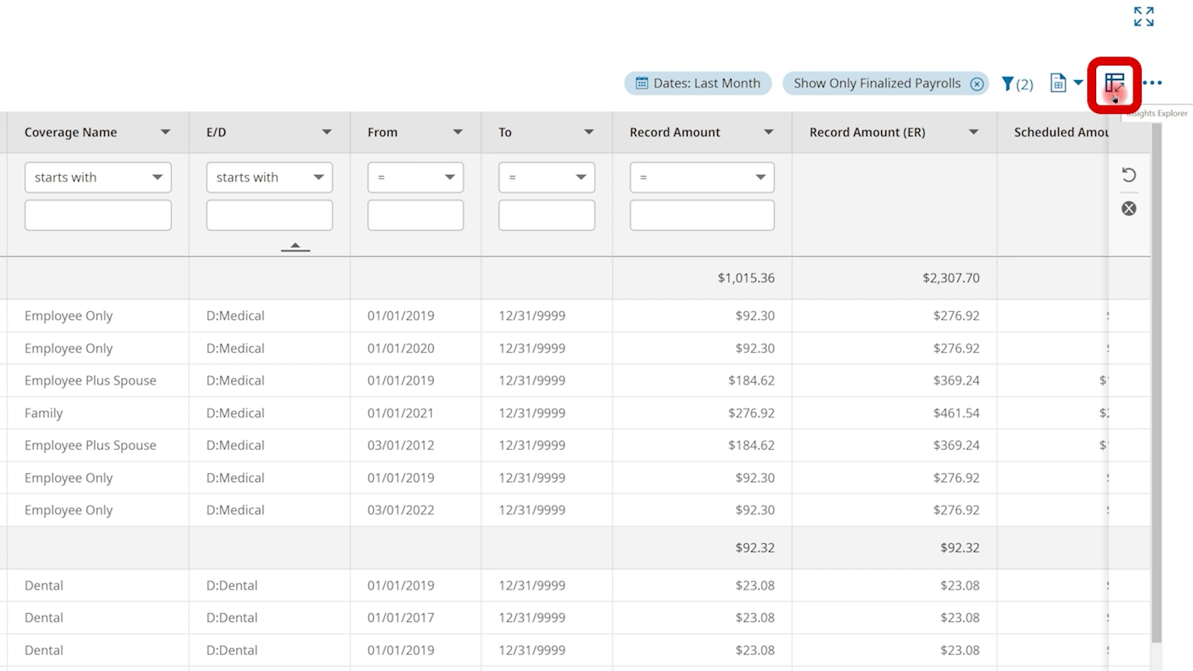
{"action": "left_click", "coordinate": [1116, 97]}
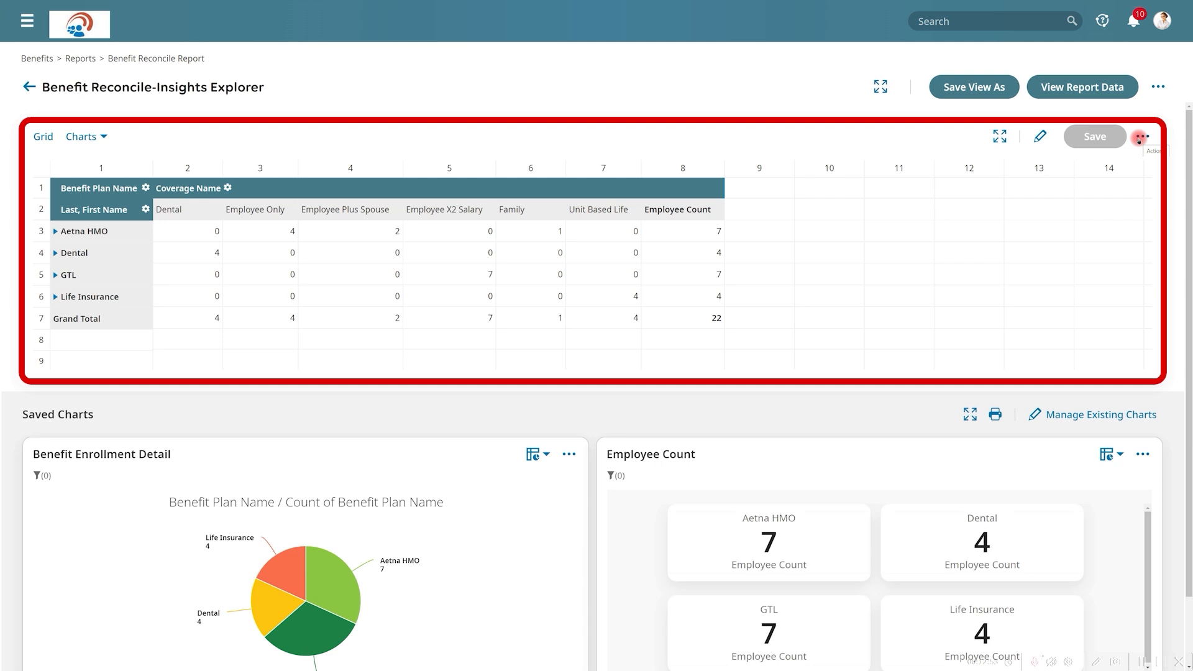
- Examine the benefit reconcile pivot's field arrangement, available chart types and saved charts without changing anything
{"action": "left_click", "coordinate": [1039, 136]}
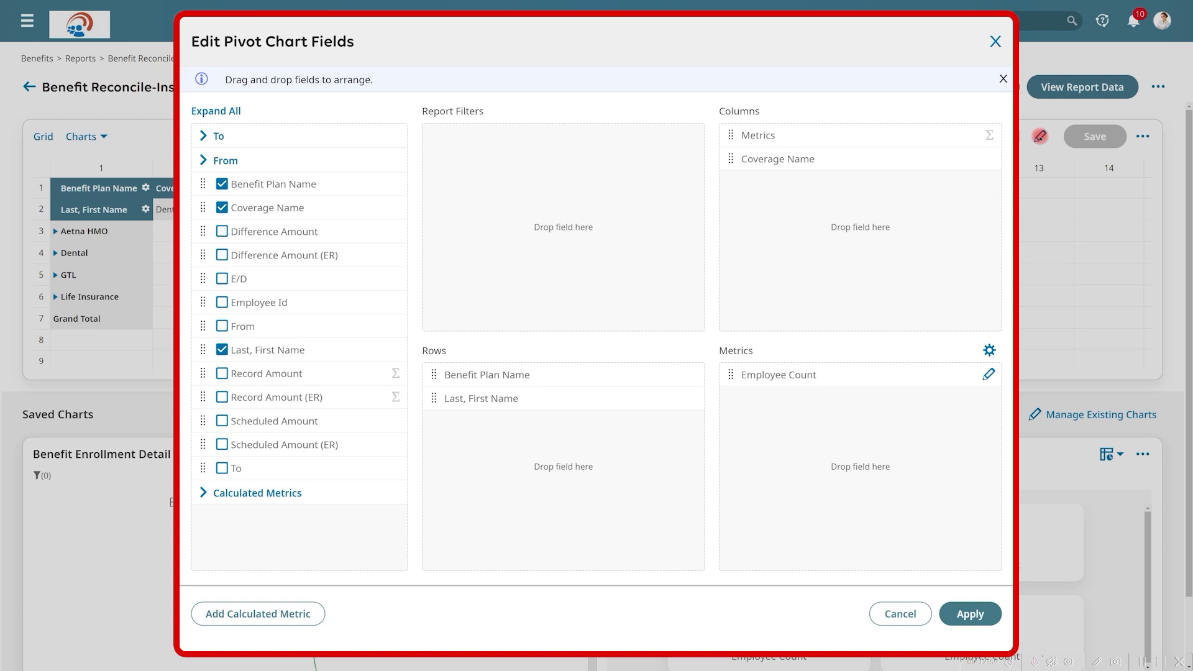
{"action": "left_click", "coordinate": [996, 42]}
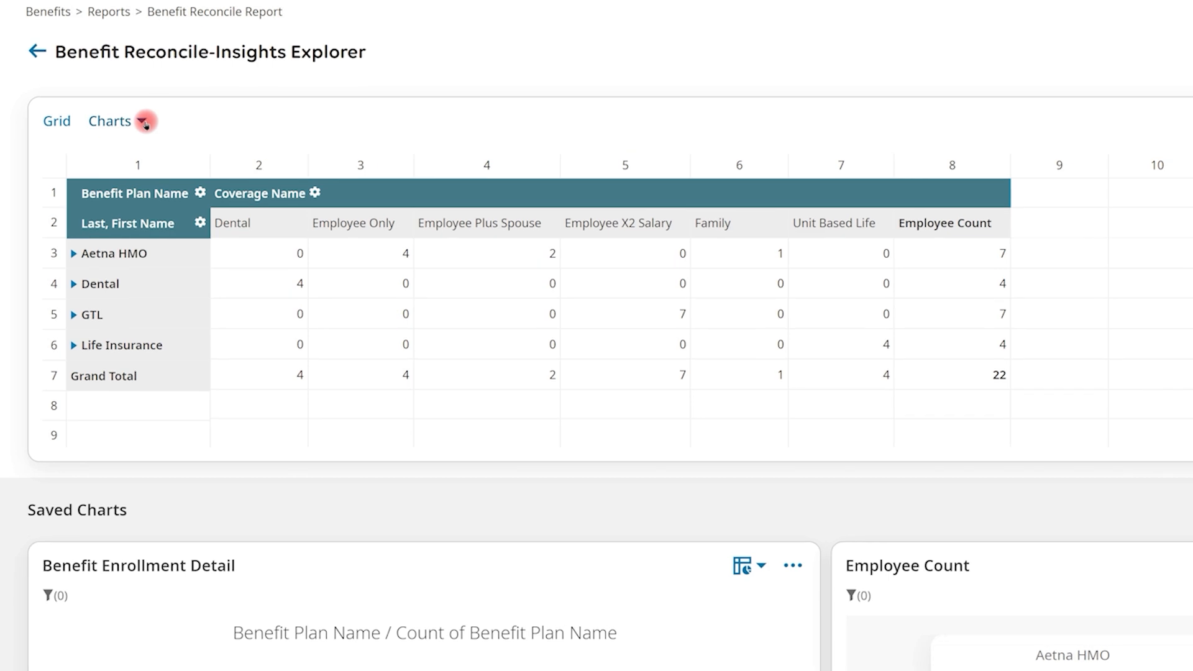
{"action": "left_click", "coordinate": [143, 122]}
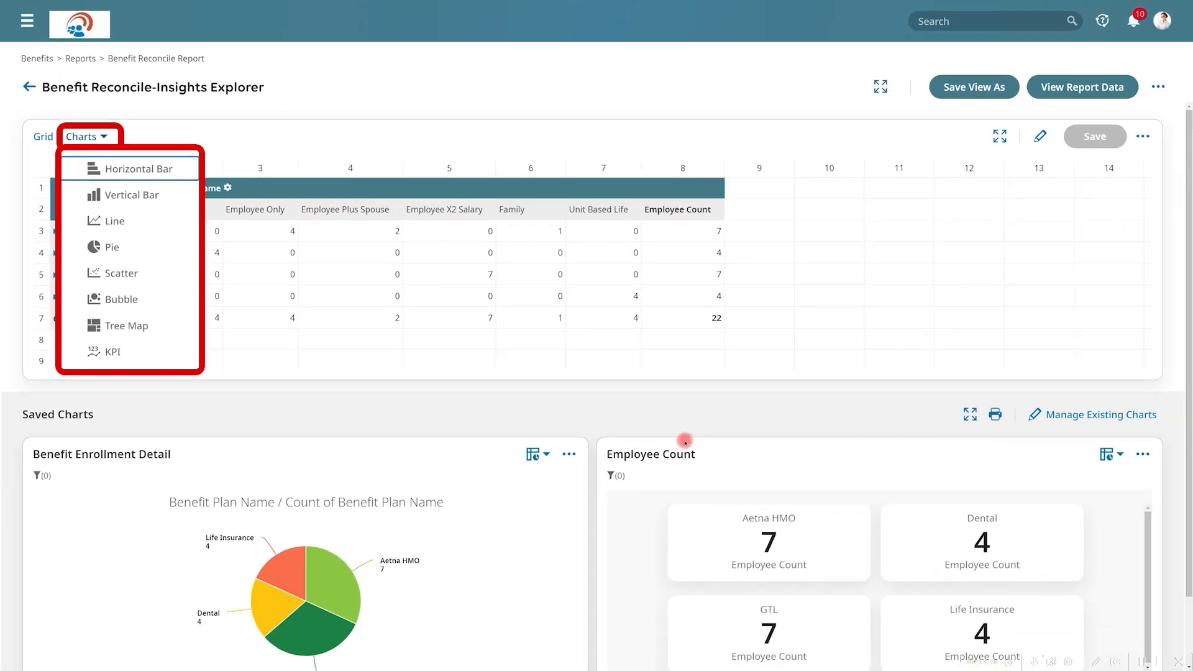
{"action": "left_click", "coordinate": [685, 441]}
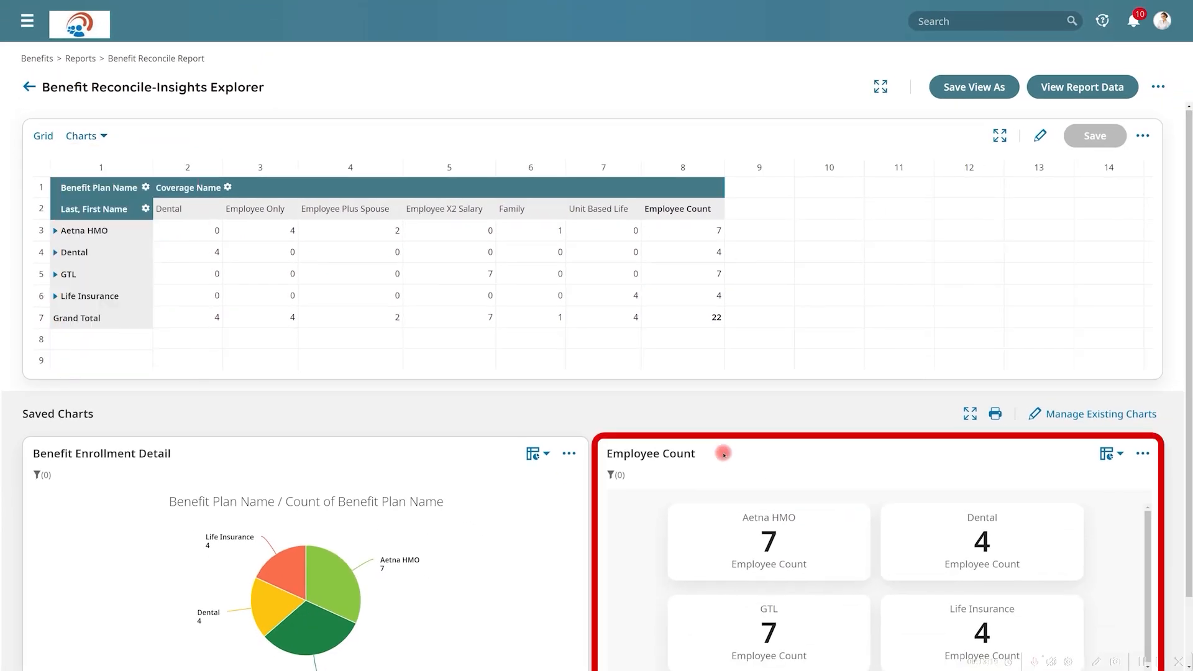
{"action": "scroll", "coordinate": [708, 447], "scroll_direction": "down", "scroll_amount": 2}
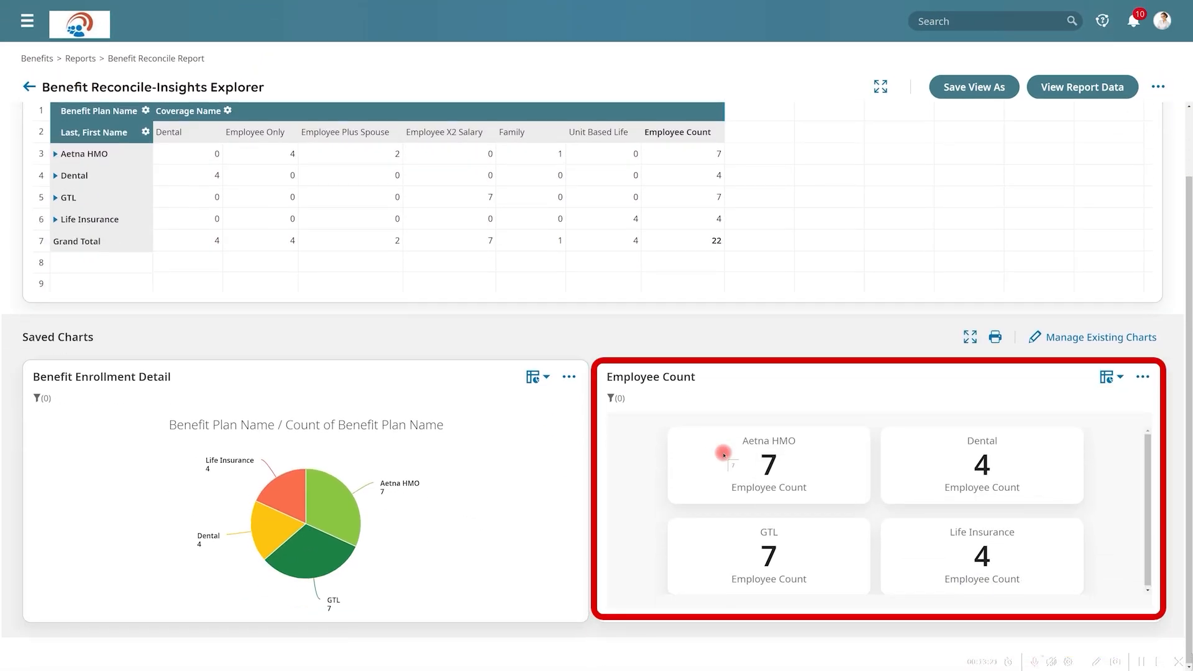